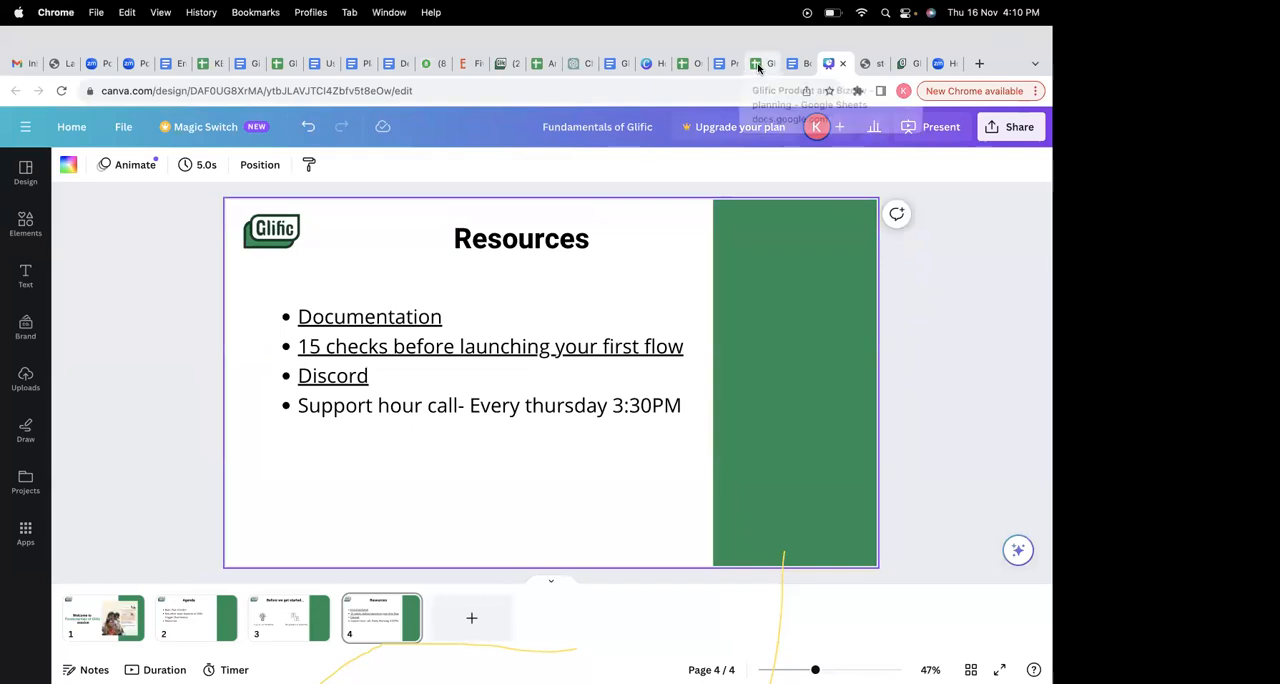
- Switch to the Onboarding flow spreadsheet, show Sheet1 and set its zoom to 150%
{"action": "left_click", "coordinate": [702, 65]}
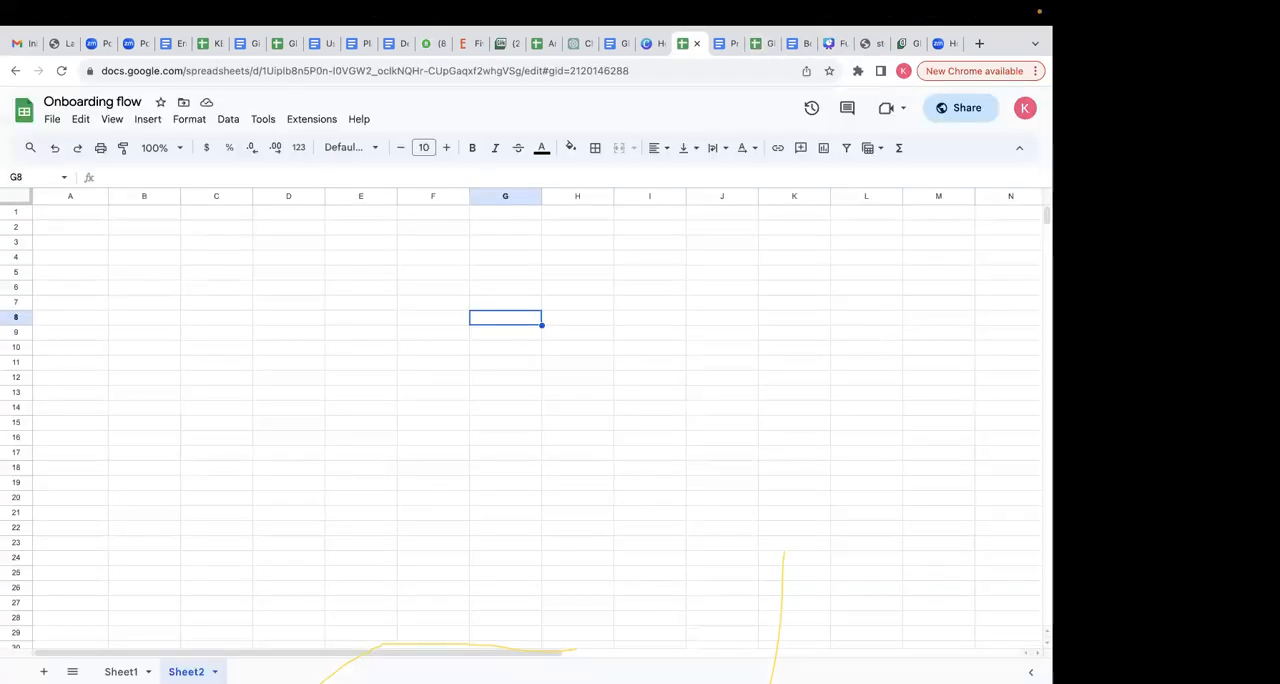
{"action": "left_click", "coordinate": [121, 671]}
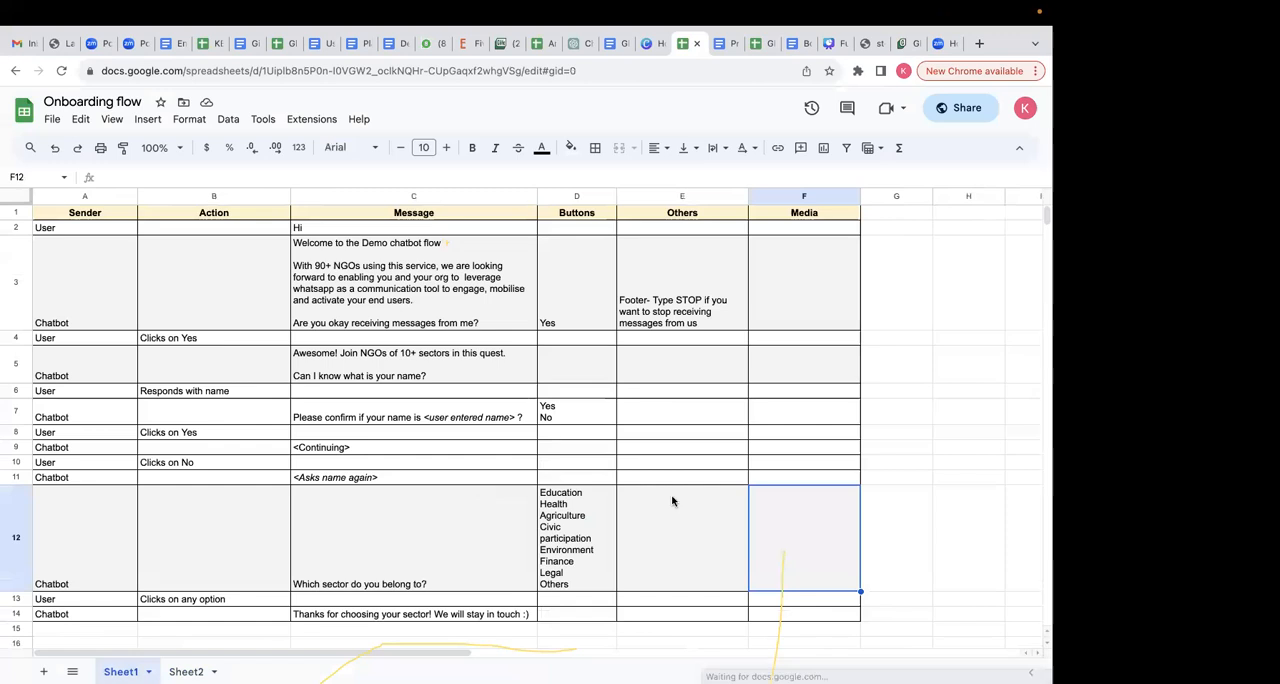
{"action": "left_click", "coordinate": [175, 148]}
{"action": "left_click", "coordinate": [159, 288]}
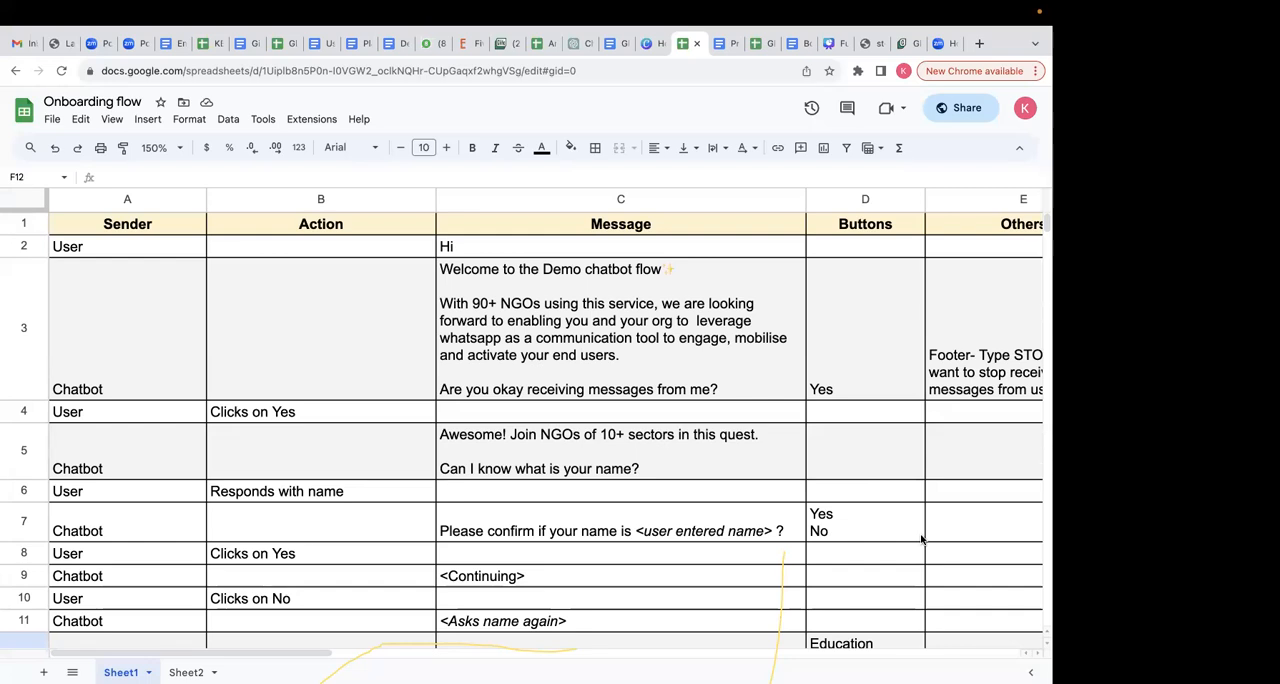
{"action": "left_click", "coordinate": [581, 397]}
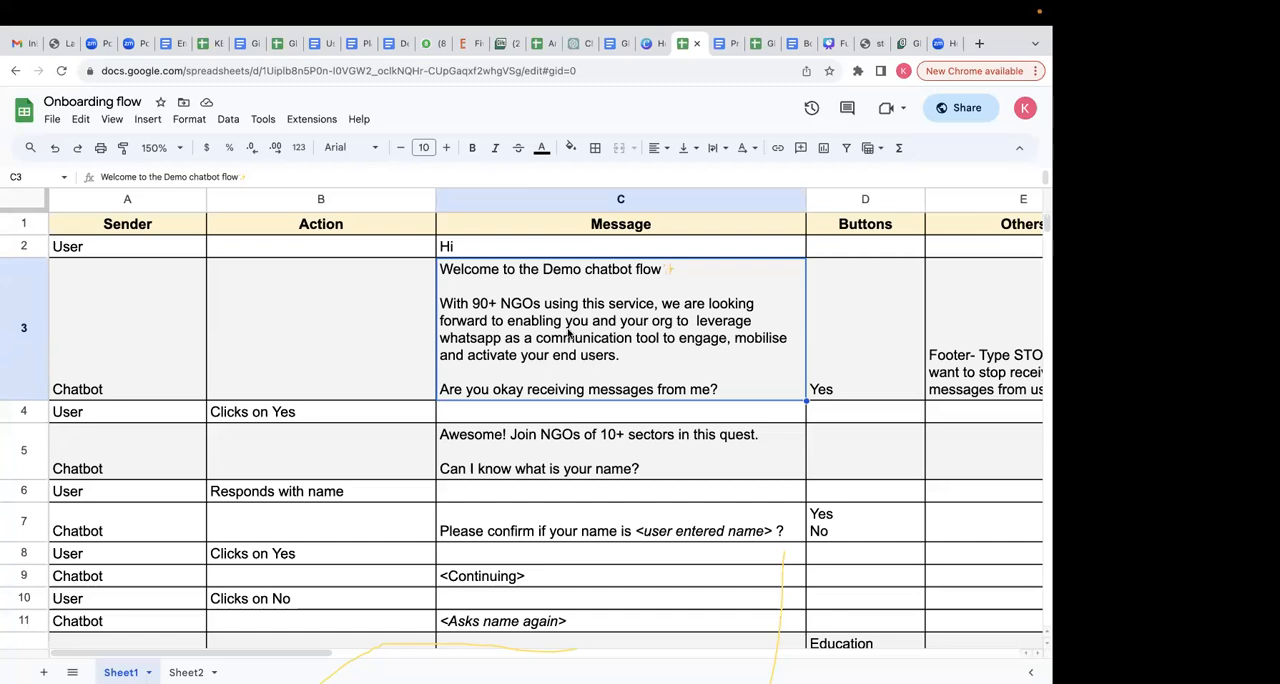
{"action": "left_click_drag", "start_coordinate": [533, 257], "coordinate": [535, 262]}
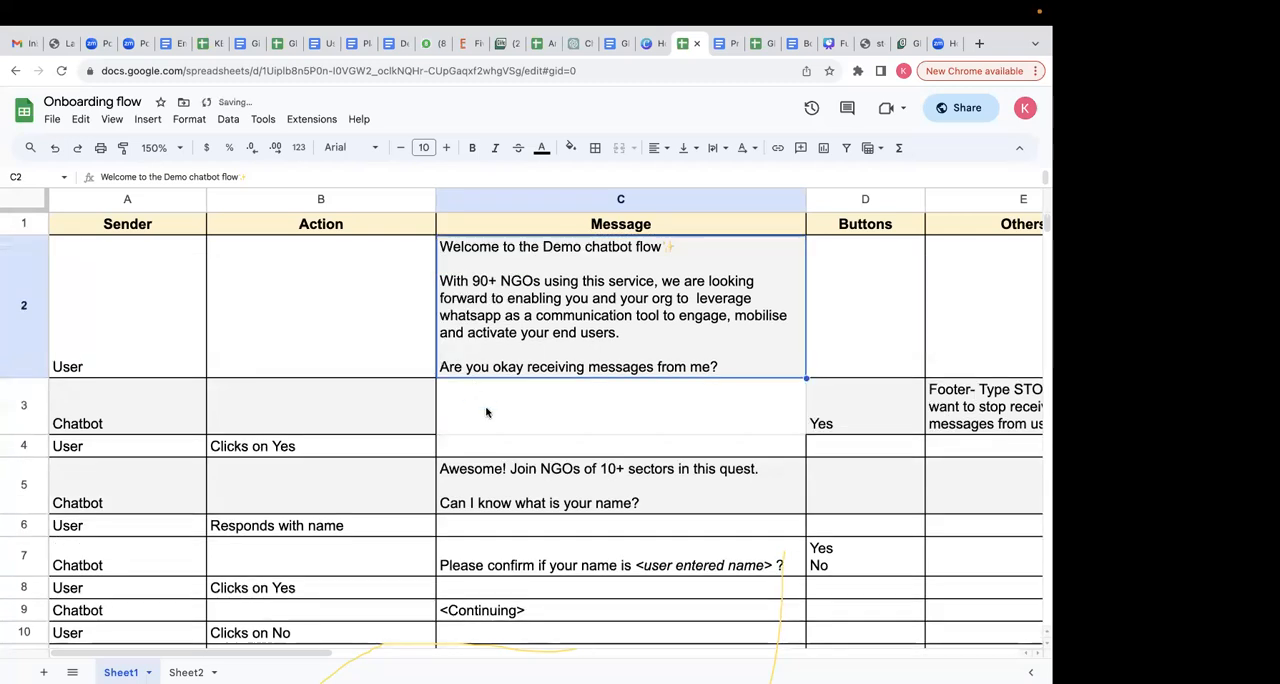
{"action": "key", "text": "super+z"}
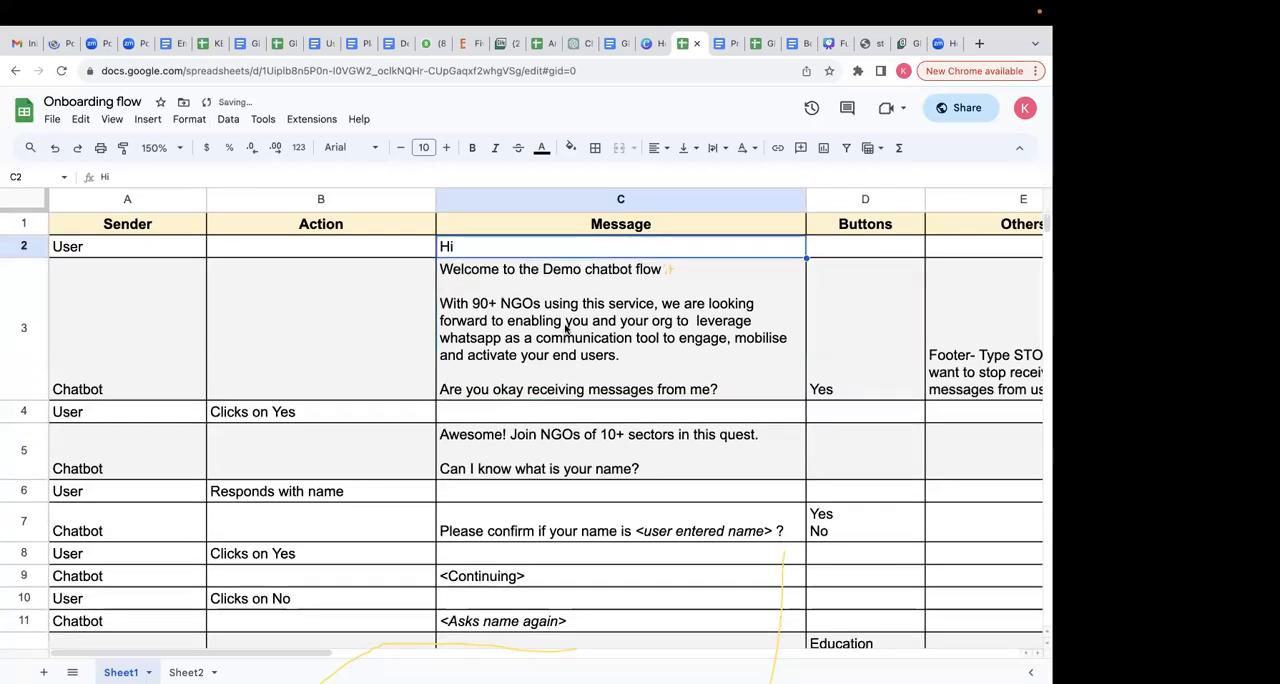
- Examine the chatbot's welcome, name, confirmation and sector messages in the Message column of Sheet1
{"action": "left_click", "coordinate": [566, 328]}
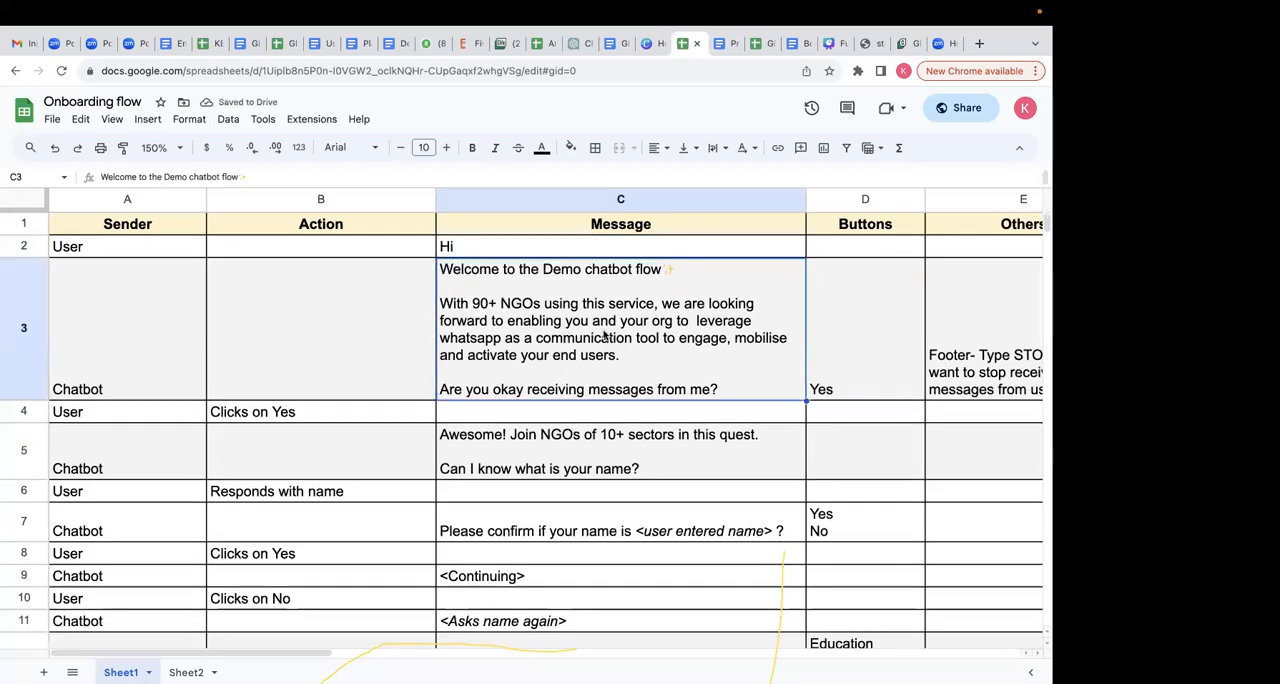
{"action": "scroll", "coordinate": [593, 472], "scroll_direction": "down", "scroll_amount": 3}
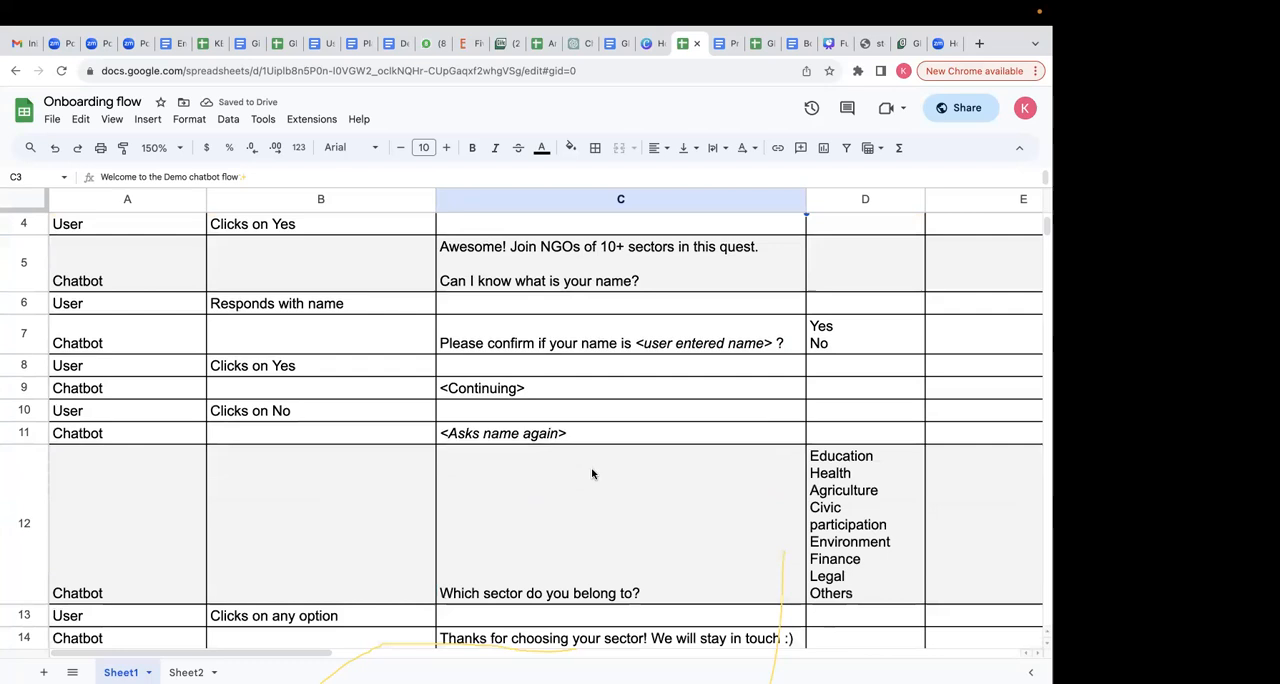
{"action": "left_click", "coordinate": [600, 286]}
{"action": "left_click", "coordinate": [605, 348]}
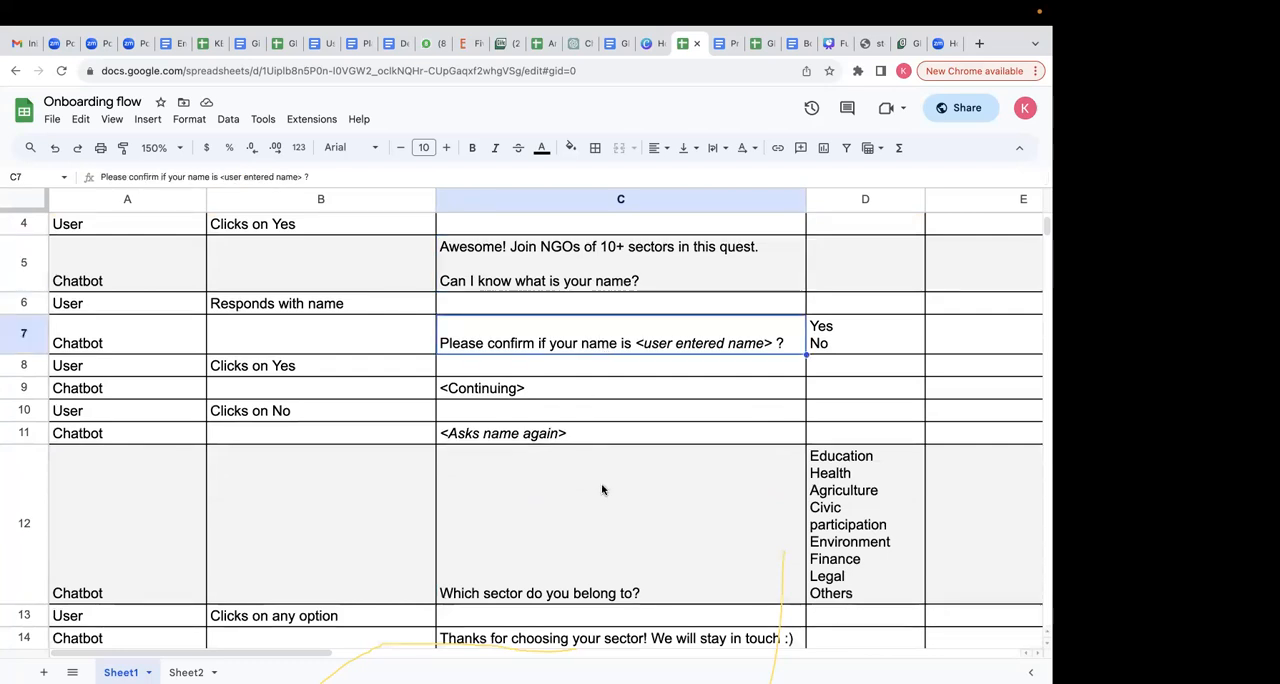
{"action": "scroll", "coordinate": [602, 489], "scroll_direction": "down", "scroll_amount": 3}
{"action": "left_click", "coordinate": [600, 432]}
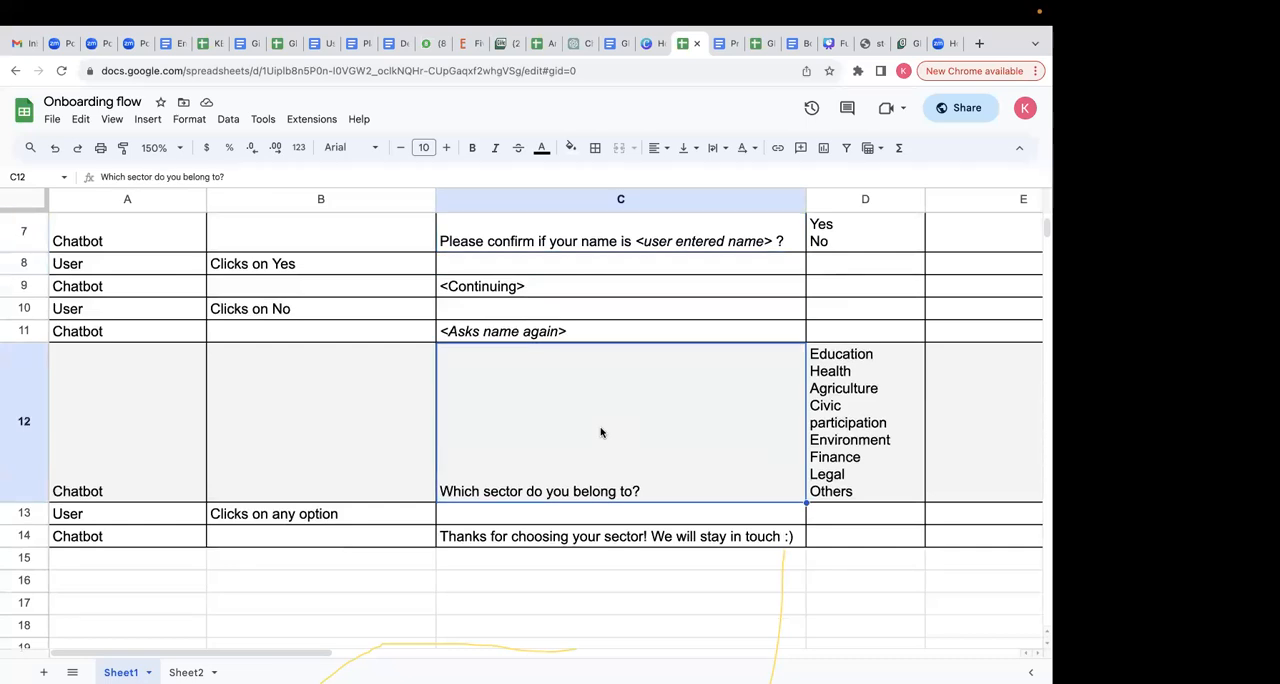
{"action": "scroll", "coordinate": [592, 448], "scroll_direction": "up", "scroll_amount": 5}
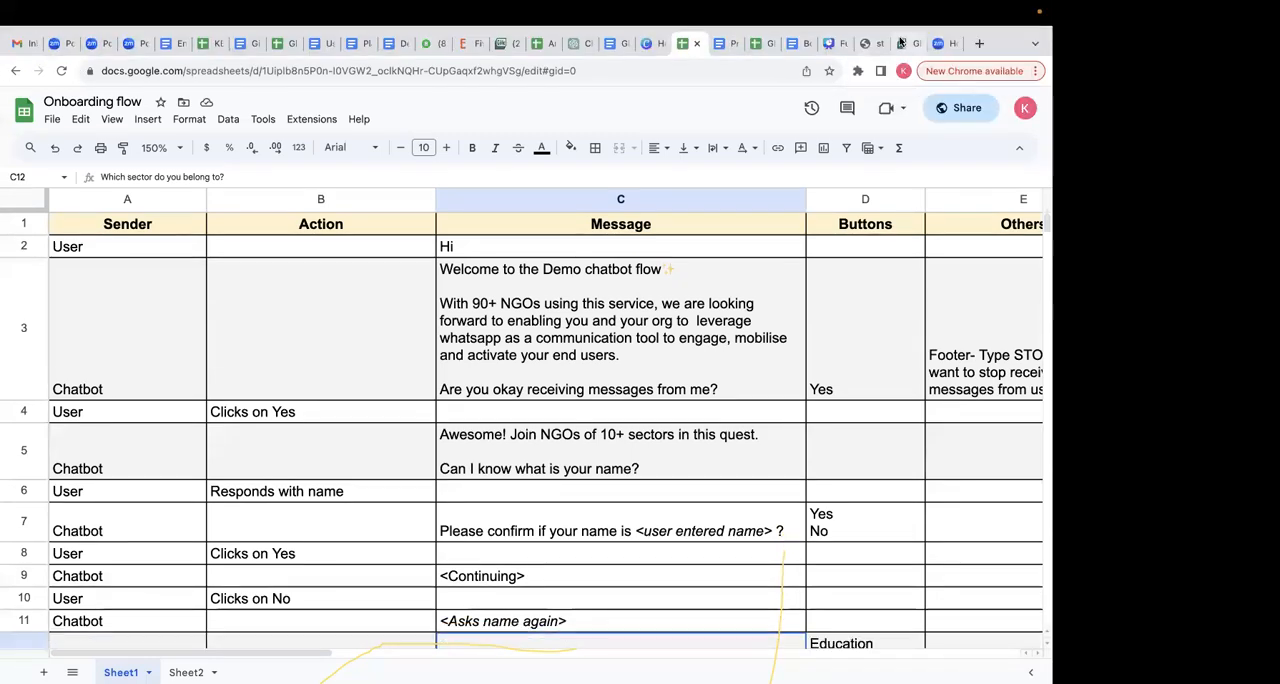
- Switch to the Glific login page for Colored Cow and examine the organisation's subdomain in its web address
{"action": "left_click", "coordinate": [899, 43]}
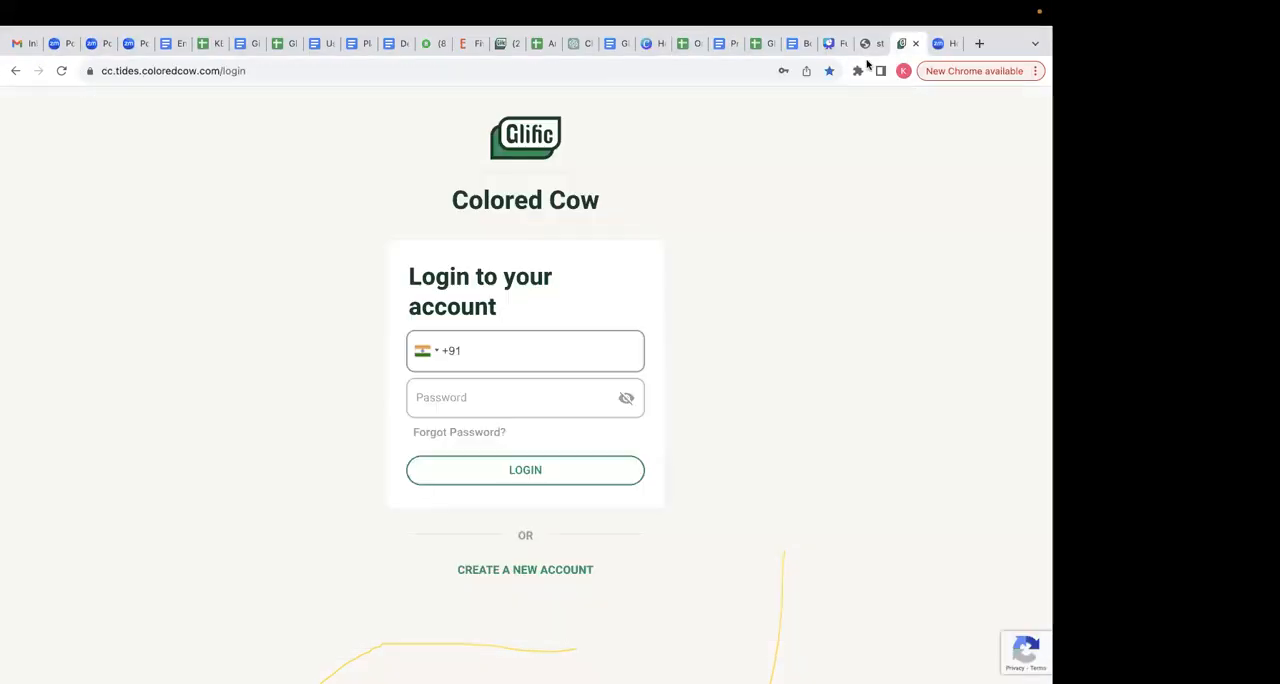
{"action": "left_click", "coordinate": [270, 70]}
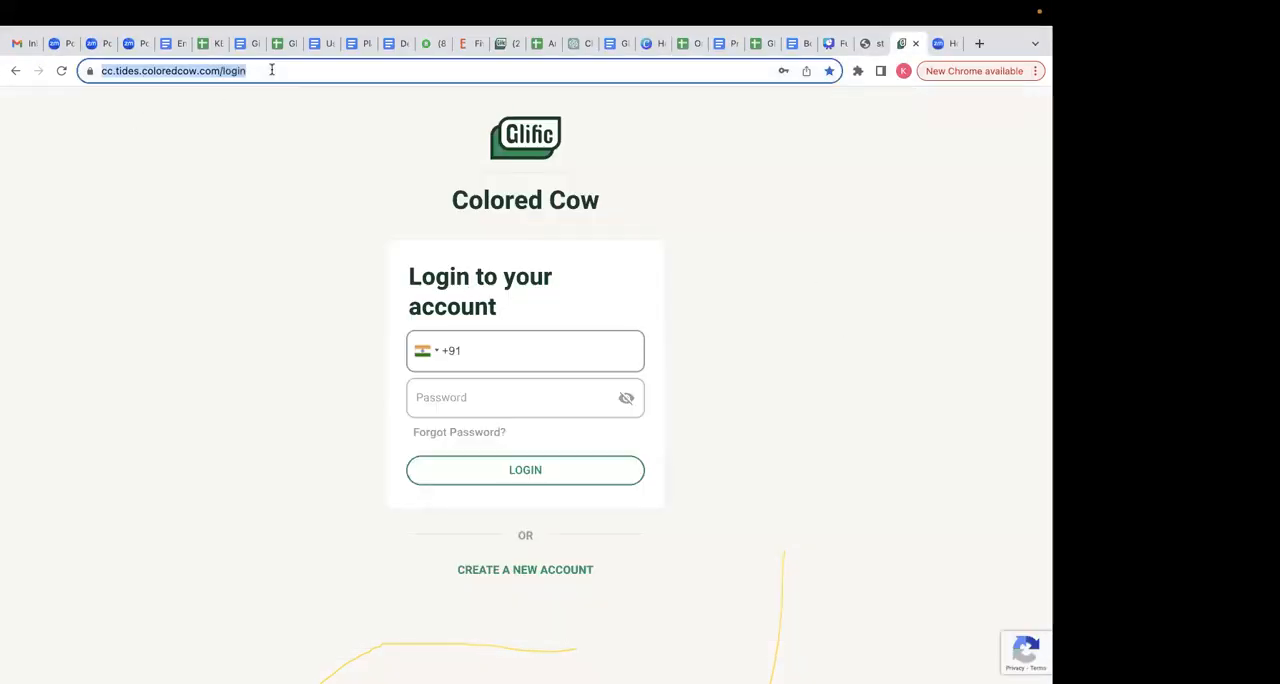
{"action": "left_click", "coordinate": [171, 228]}
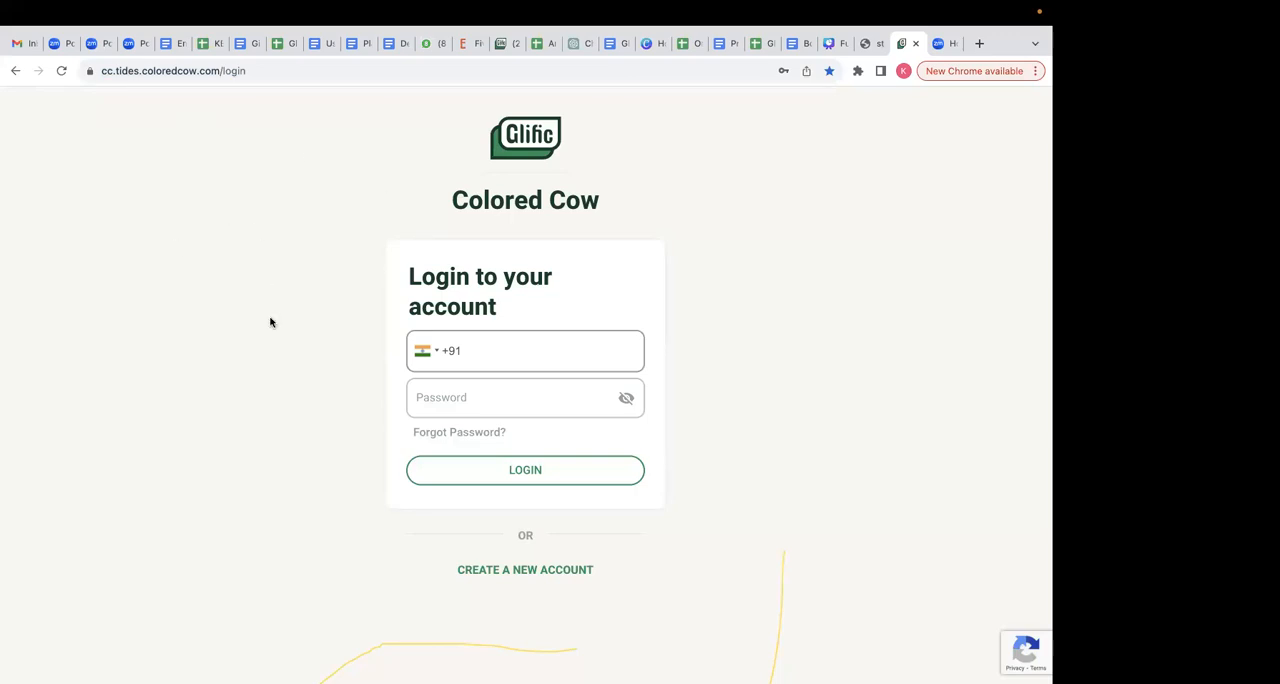
{"action": "left_click", "coordinate": [267, 72]}
{"action": "left_click", "coordinate": [110, 72]}
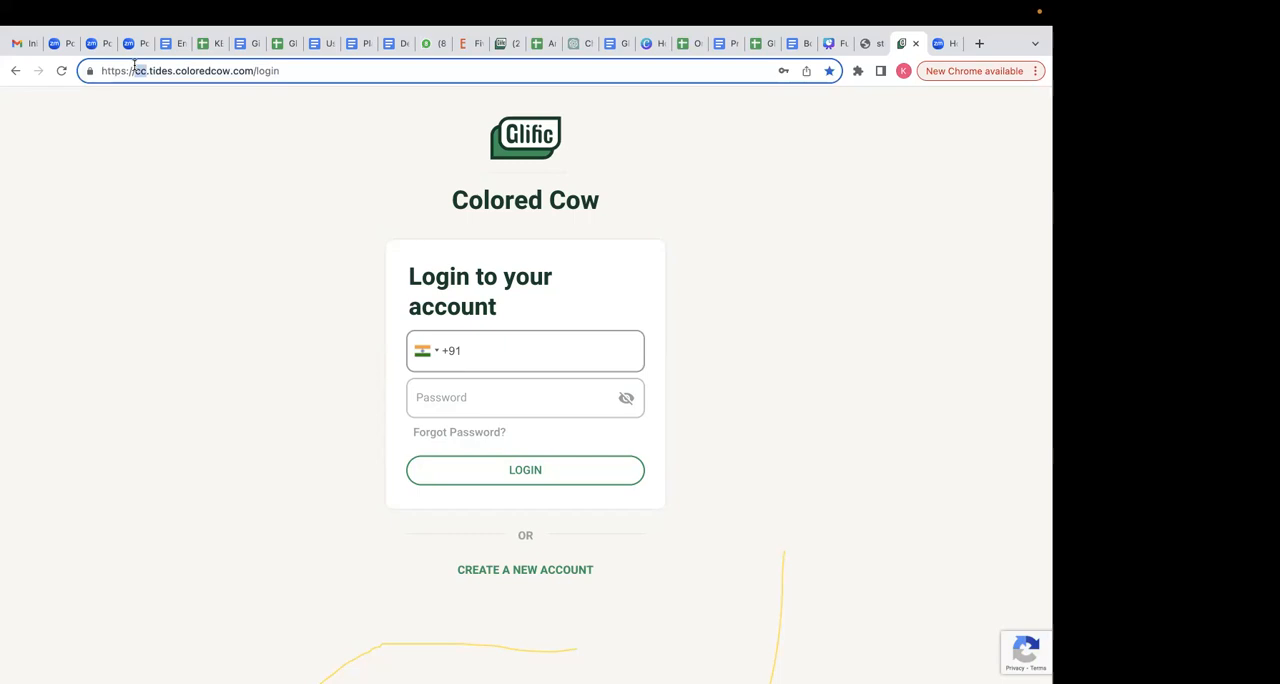
{"action": "left_click", "coordinate": [275, 172]}
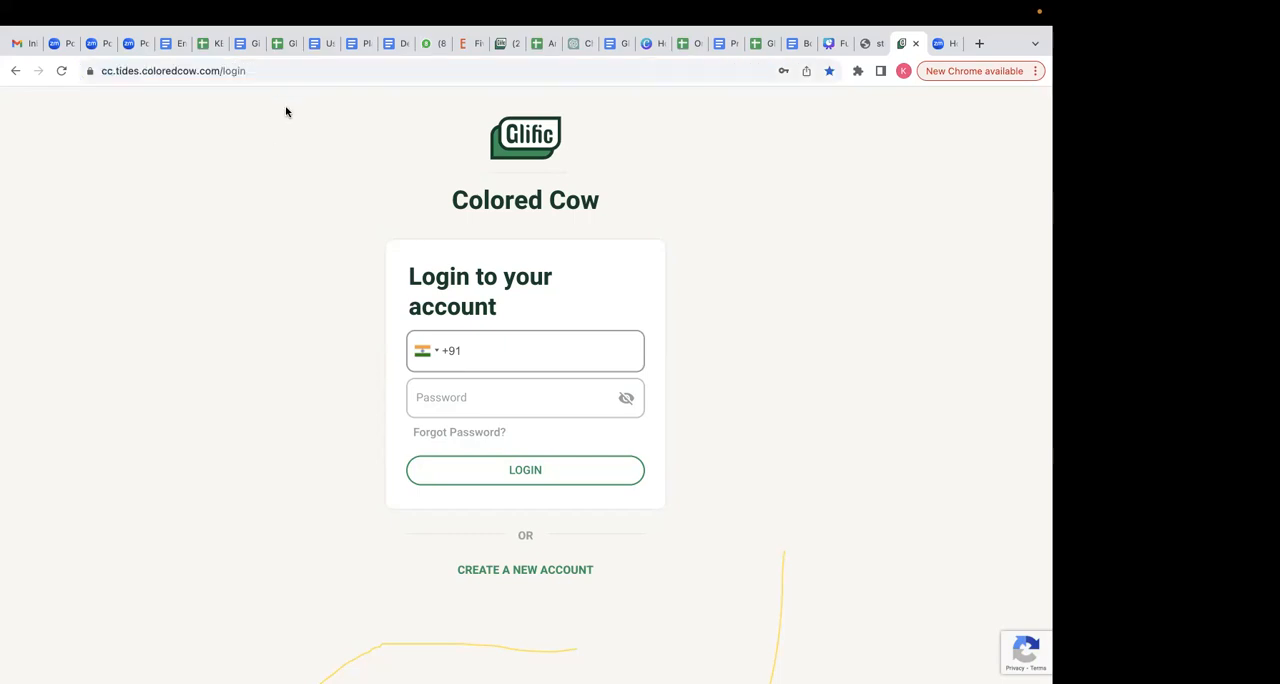
- Log in to Glific with the first saved phone number and its account password
{"action": "left_click", "coordinate": [499, 350]}
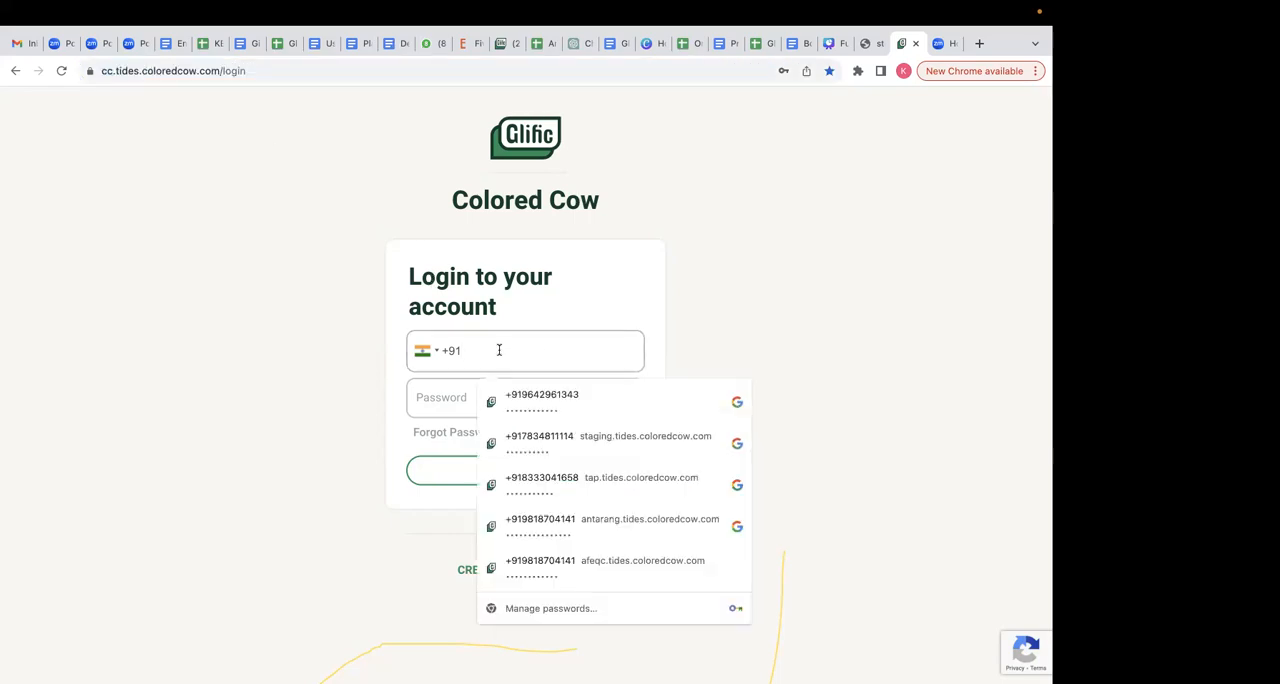
{"action": "left_click", "coordinate": [600, 400]}
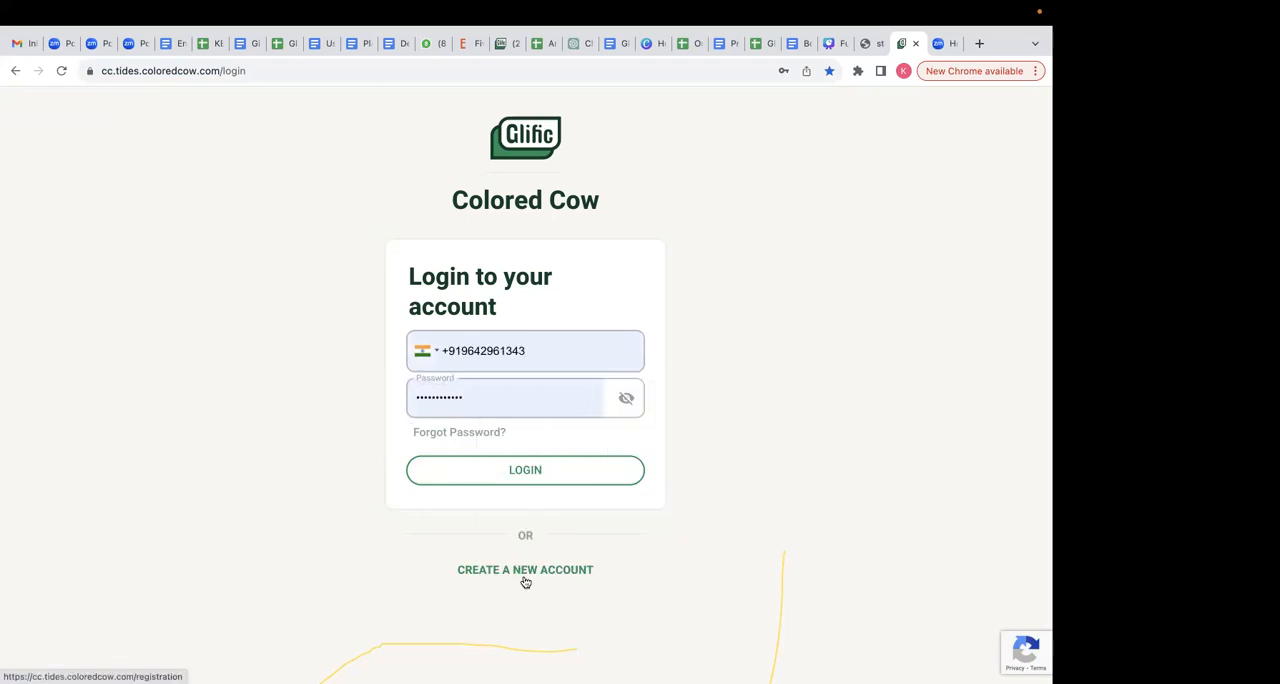
{"action": "left_click", "coordinate": [549, 473]}
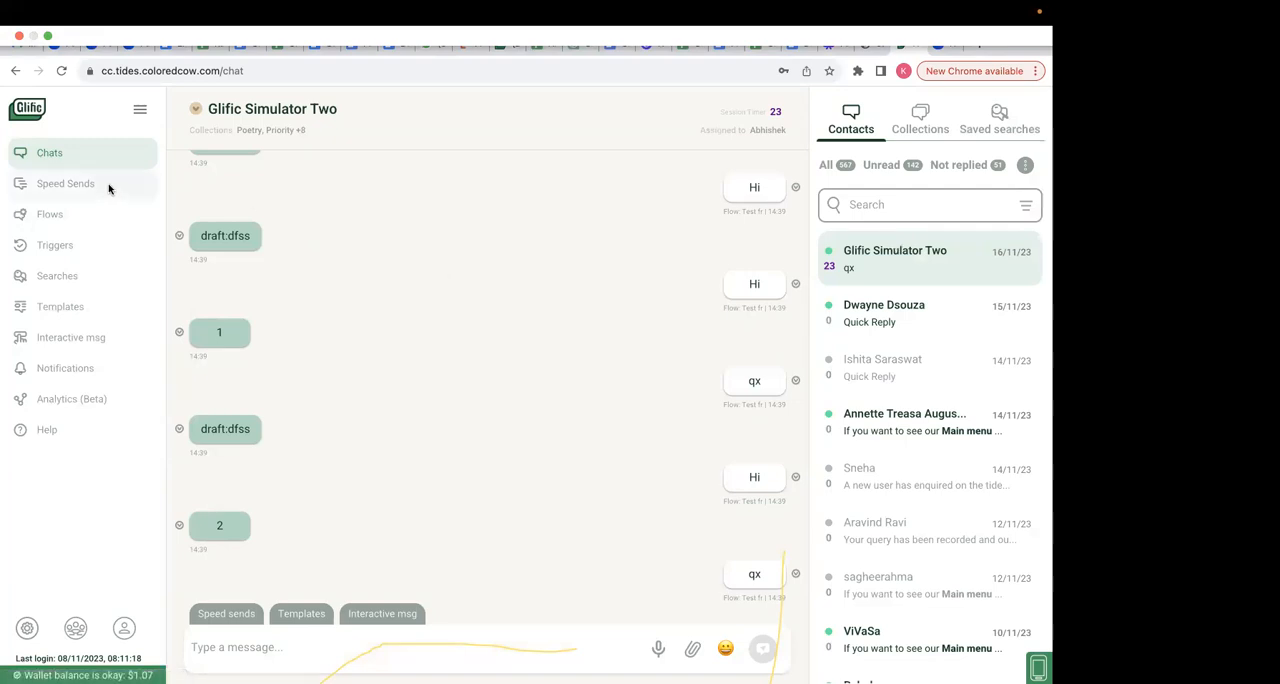
- Start a new flow from the Flows page and name it Fundamentals_of_glific_session
{"action": "mouse_move", "coordinate": [71, 216]}
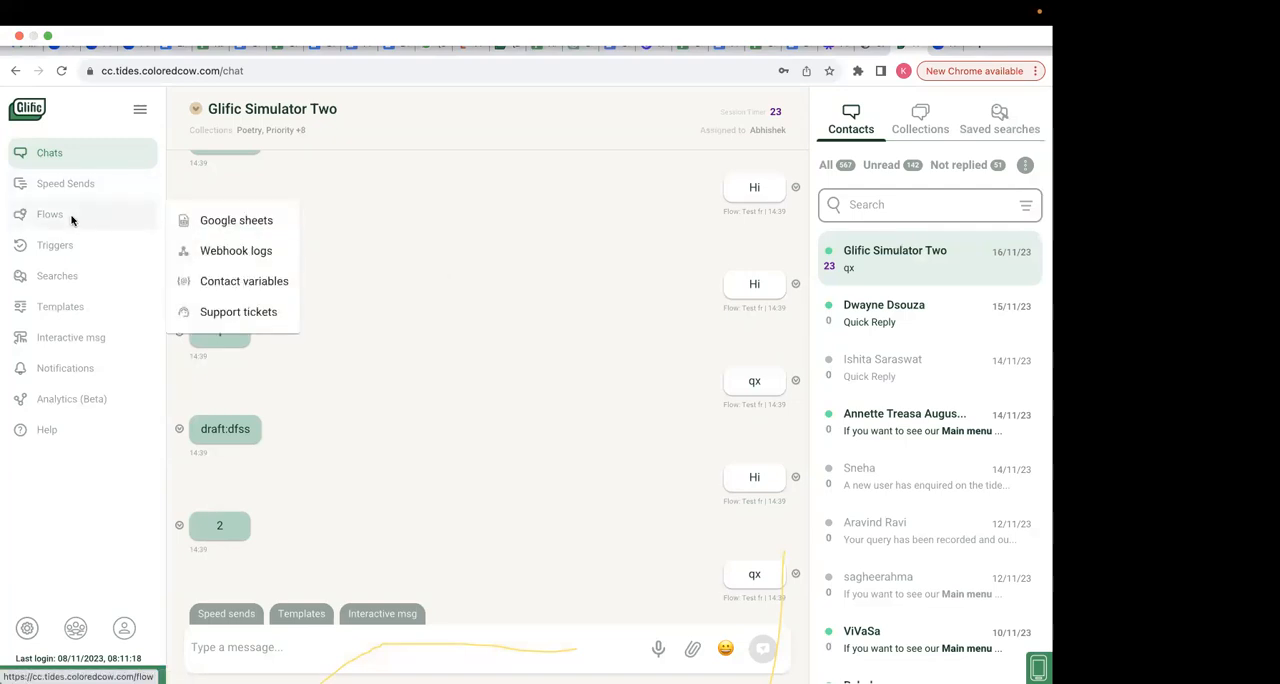
{"action": "left_click", "coordinate": [71, 217]}
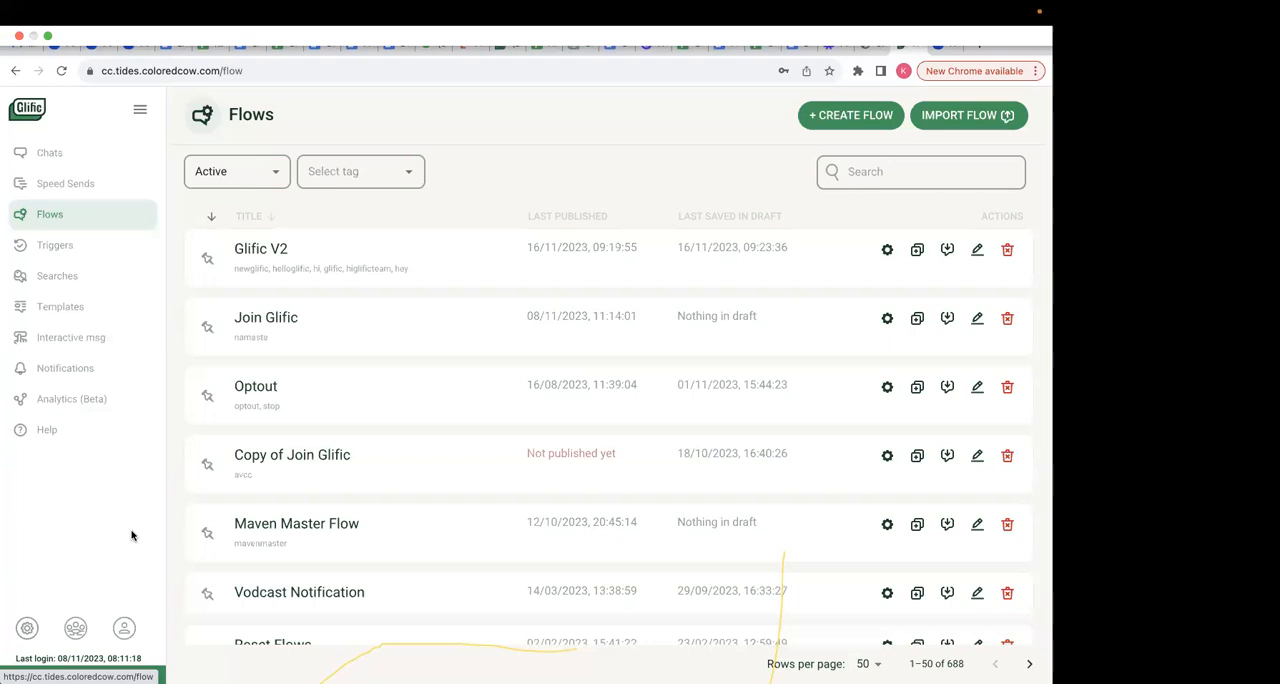
{"action": "left_click", "coordinate": [853, 118]}
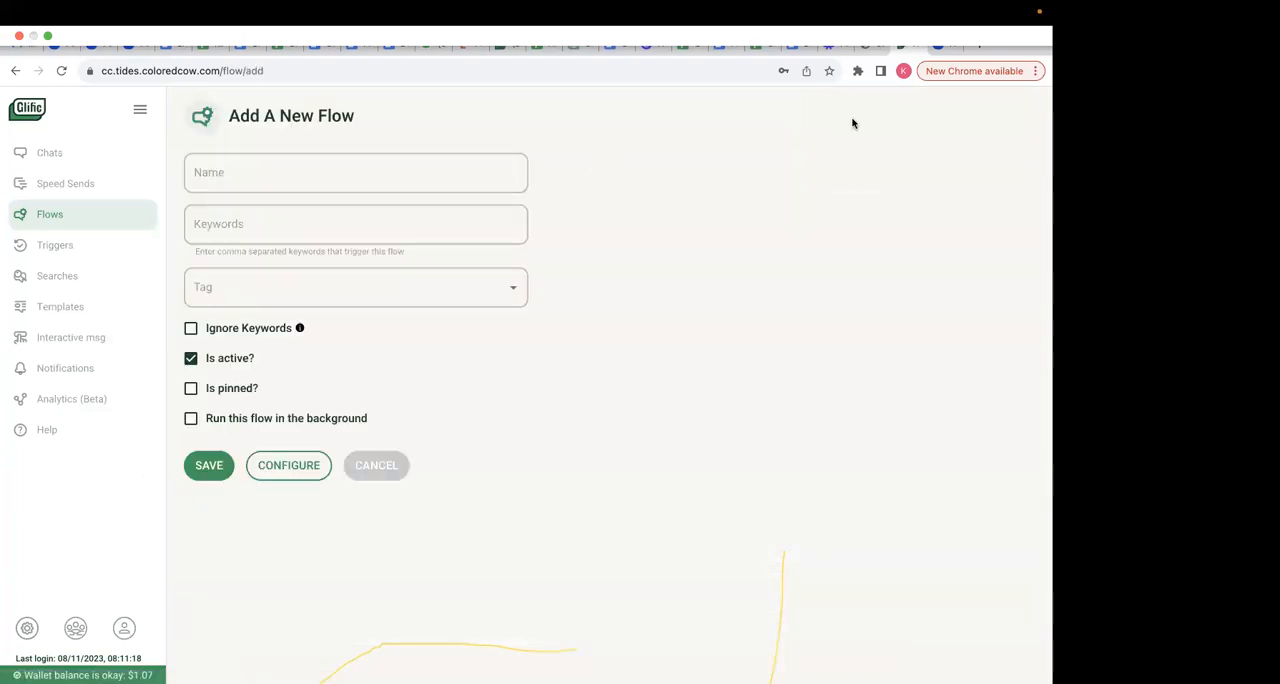
{"action": "left_click", "coordinate": [381, 163]}
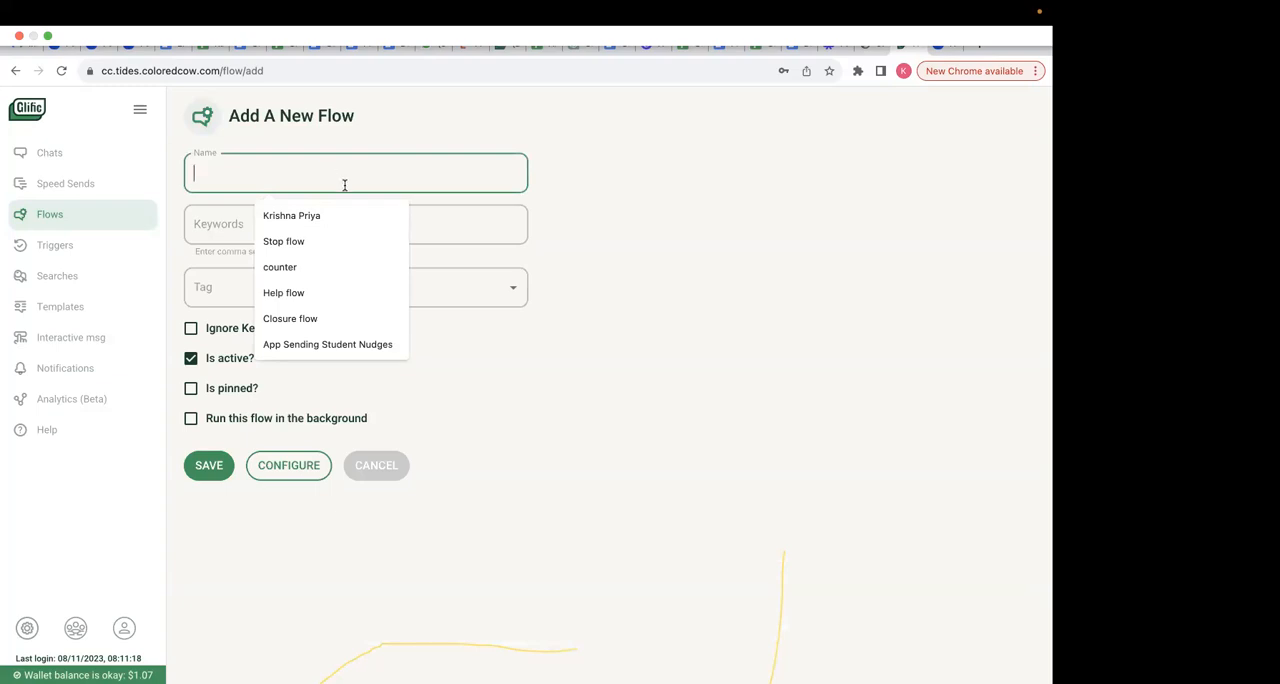
{"action": "type", "text": "Fundamen"}
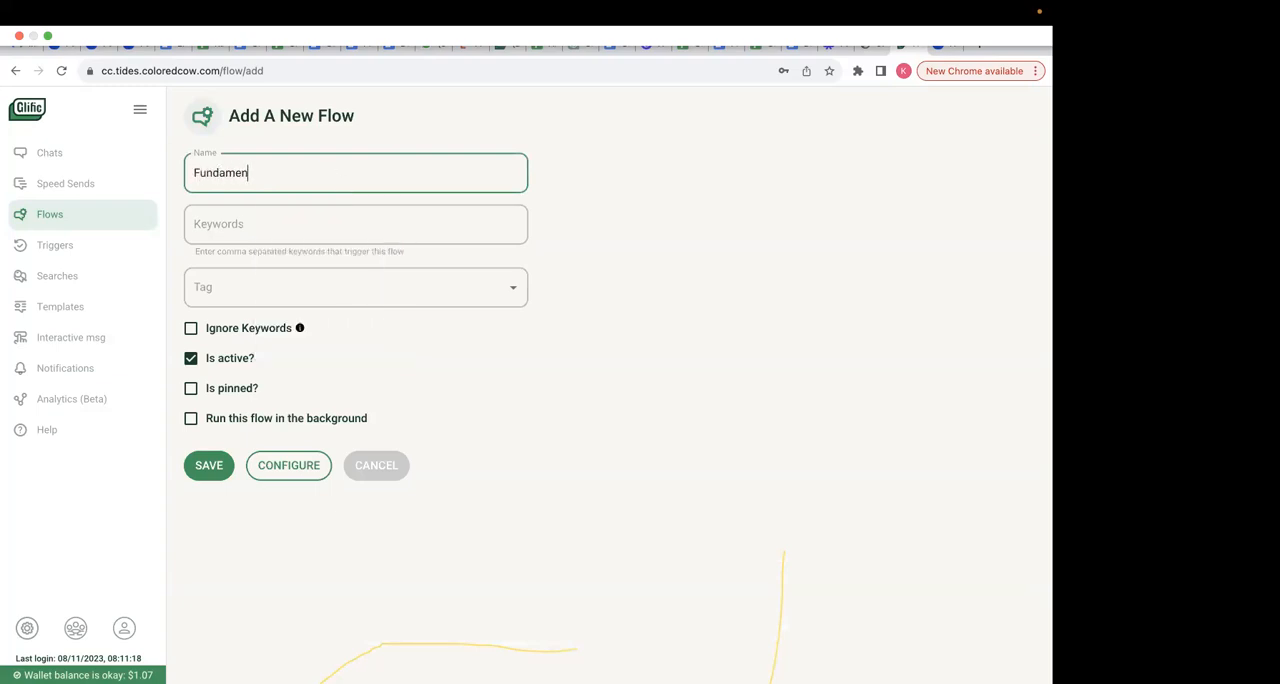
{"action": "type", "text": "tals_of_glific_session"}
- Try to save the new flow with the keyword hi and no tag
{"action": "left_click", "coordinate": [294, 228]}
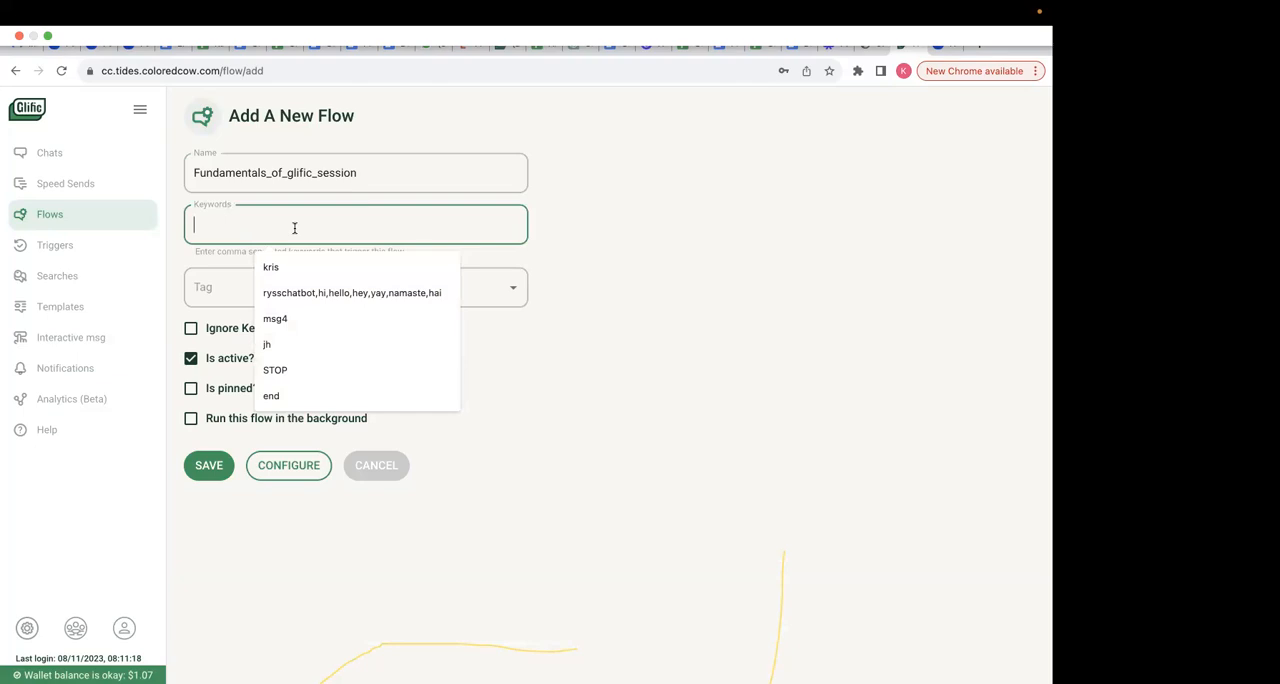
{"action": "left_click", "coordinate": [552, 230]}
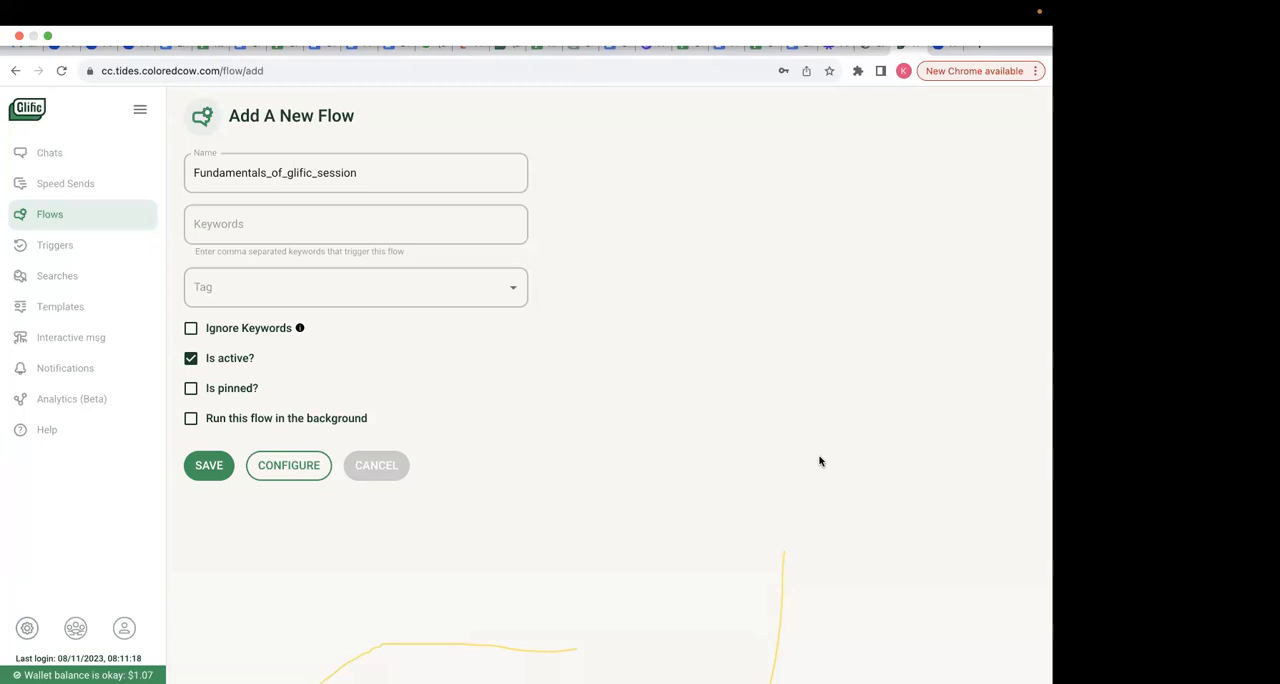
{"action": "left_click", "coordinate": [398, 217]}
{"action": "type", "text": "hi"}
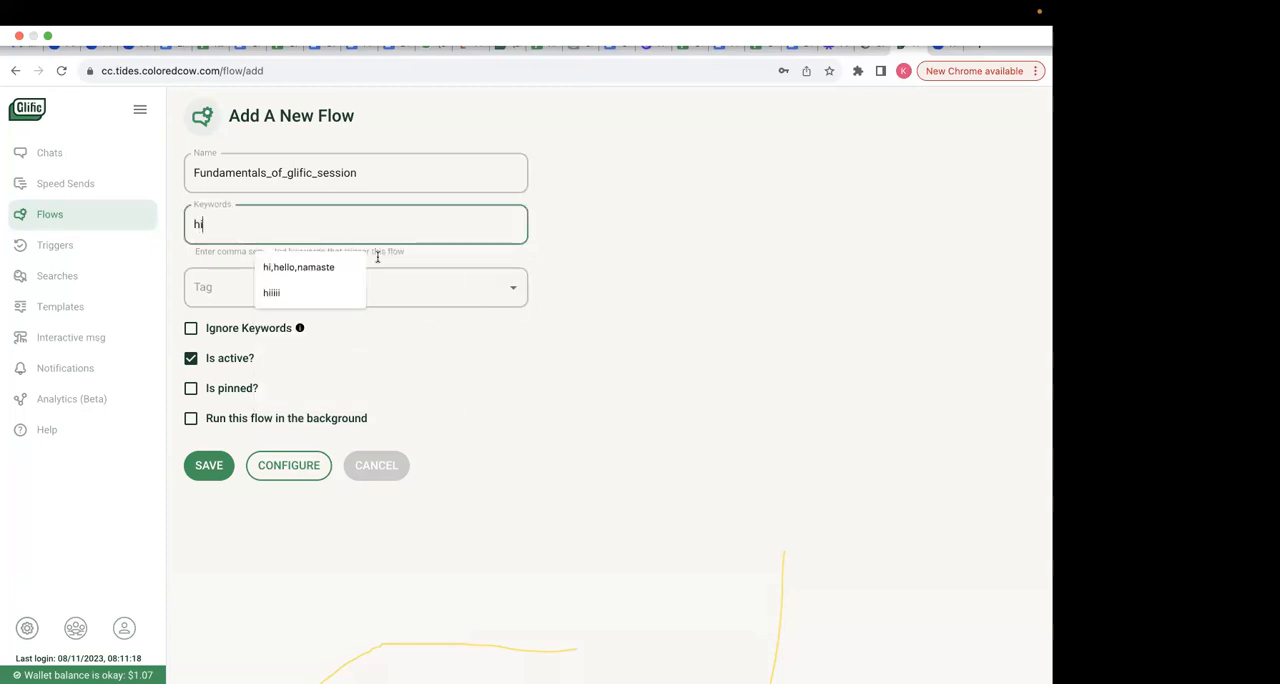
{"action": "left_click", "coordinate": [243, 287]}
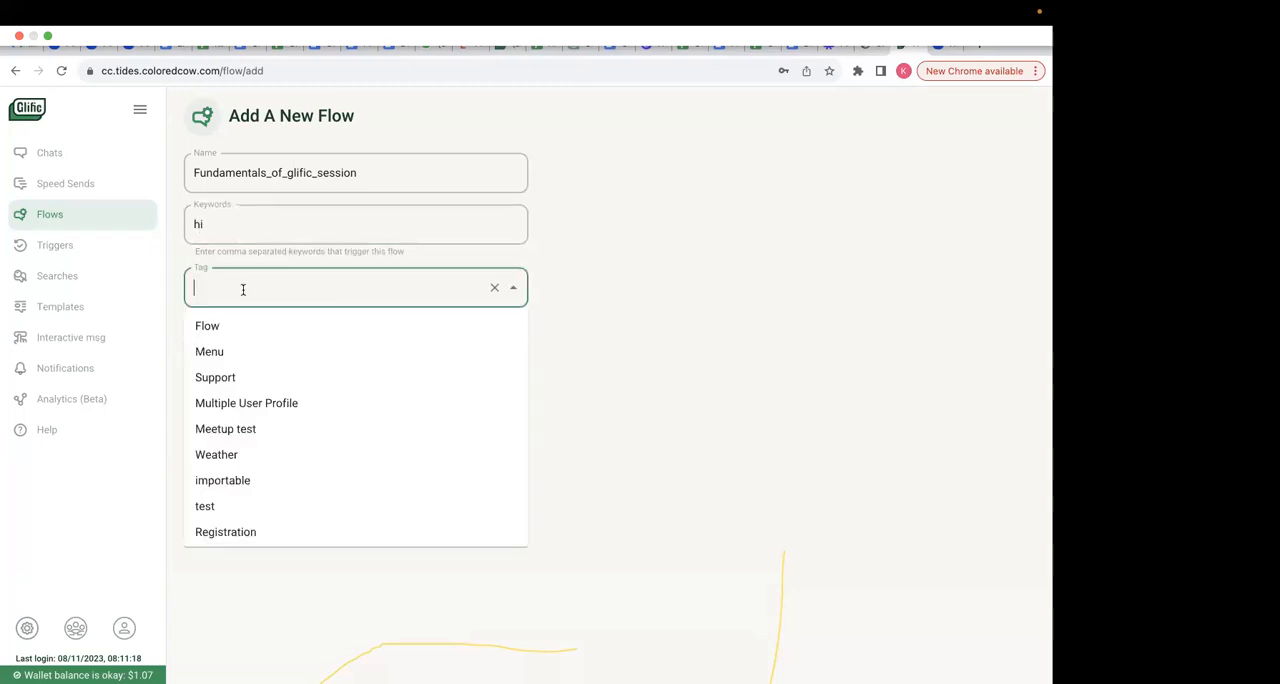
{"action": "left_click", "coordinate": [623, 329]}
{"action": "left_click", "coordinate": [225, 467]}
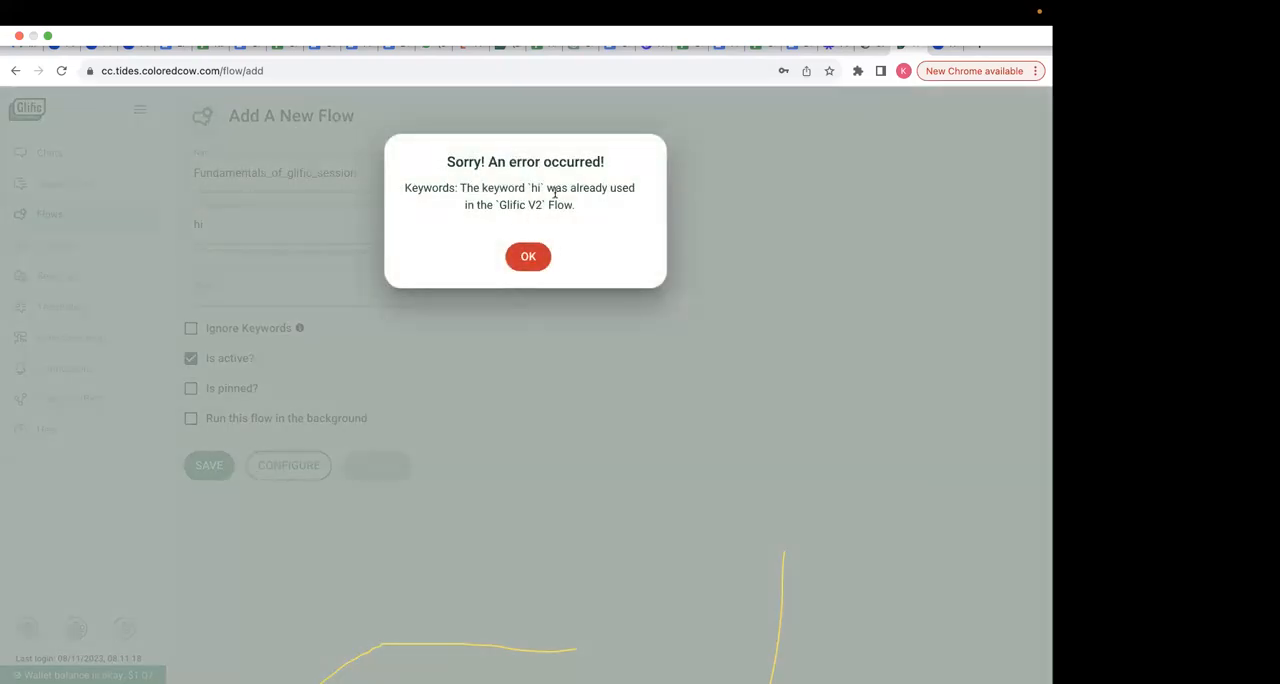
{"action": "left_click", "coordinate": [525, 262]}
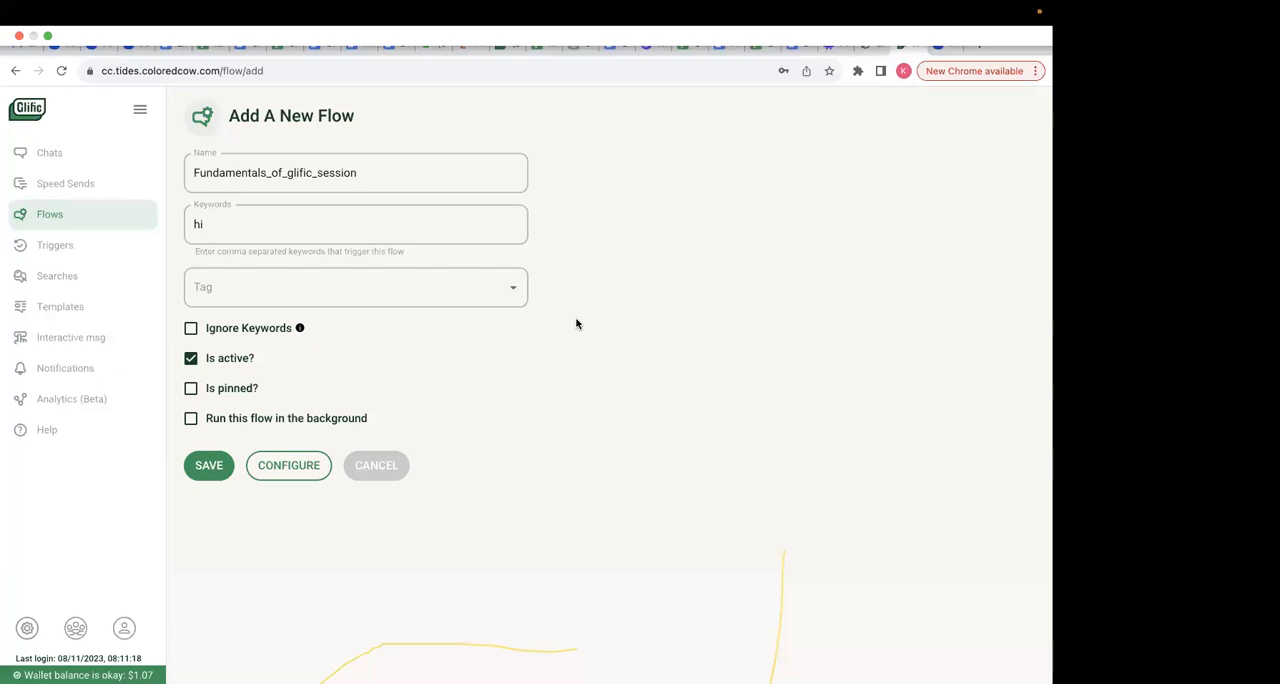
- Replace the new flow's trigger keywords with fundamentals,session
{"action": "left_click", "coordinate": [280, 226]}
{"action": "key", "text": "BackSpace"}
{"action": "key", "text": "BackSpace"}
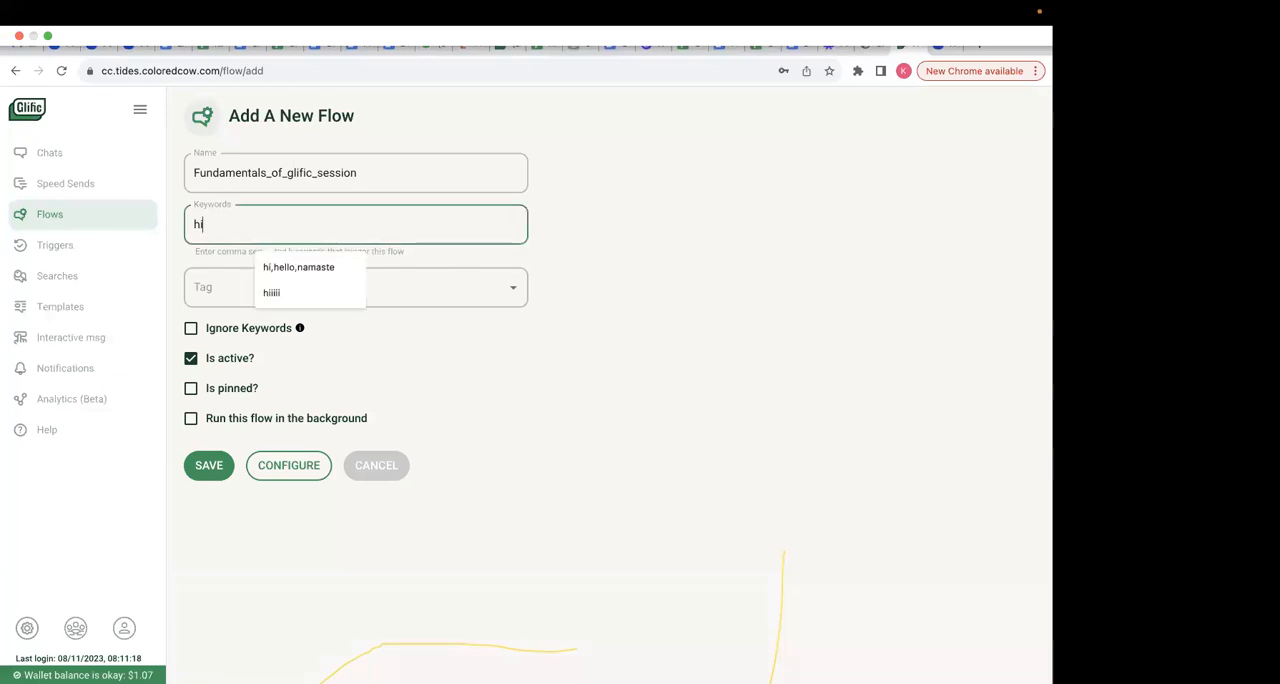
{"action": "type", "text": "fundamen"}
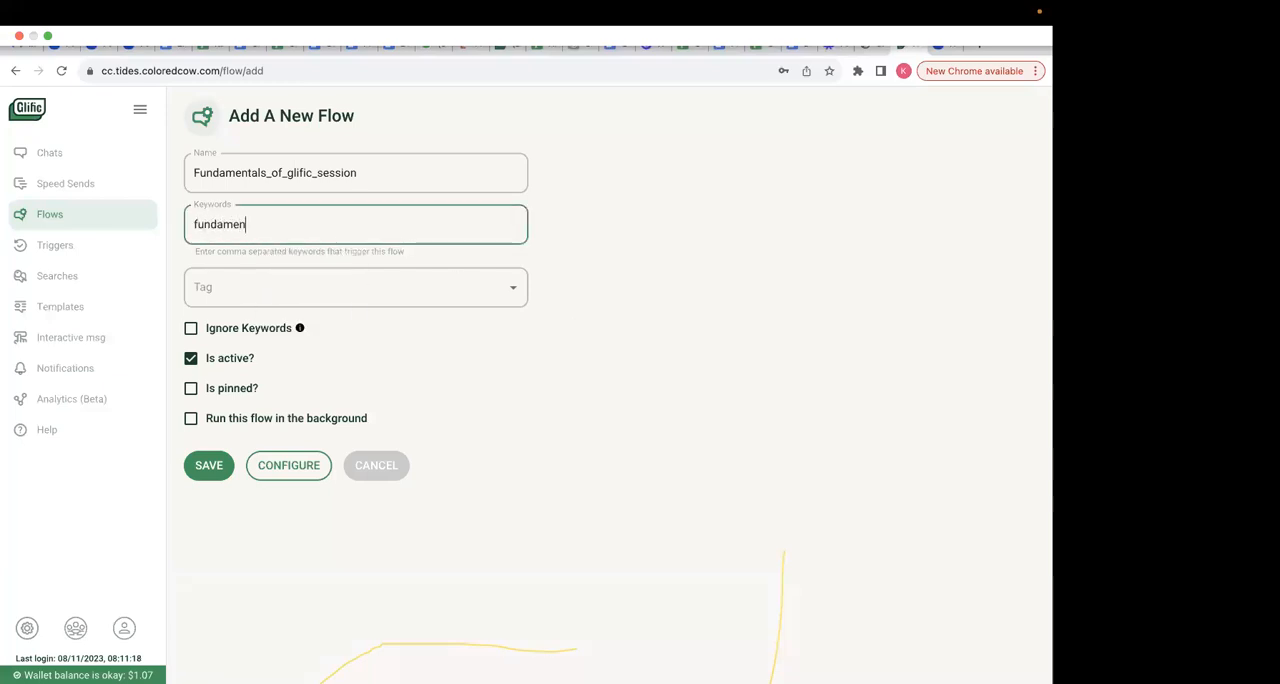
{"action": "type", "text": "tals"}
{"action": "left_click", "coordinate": [595, 263]}
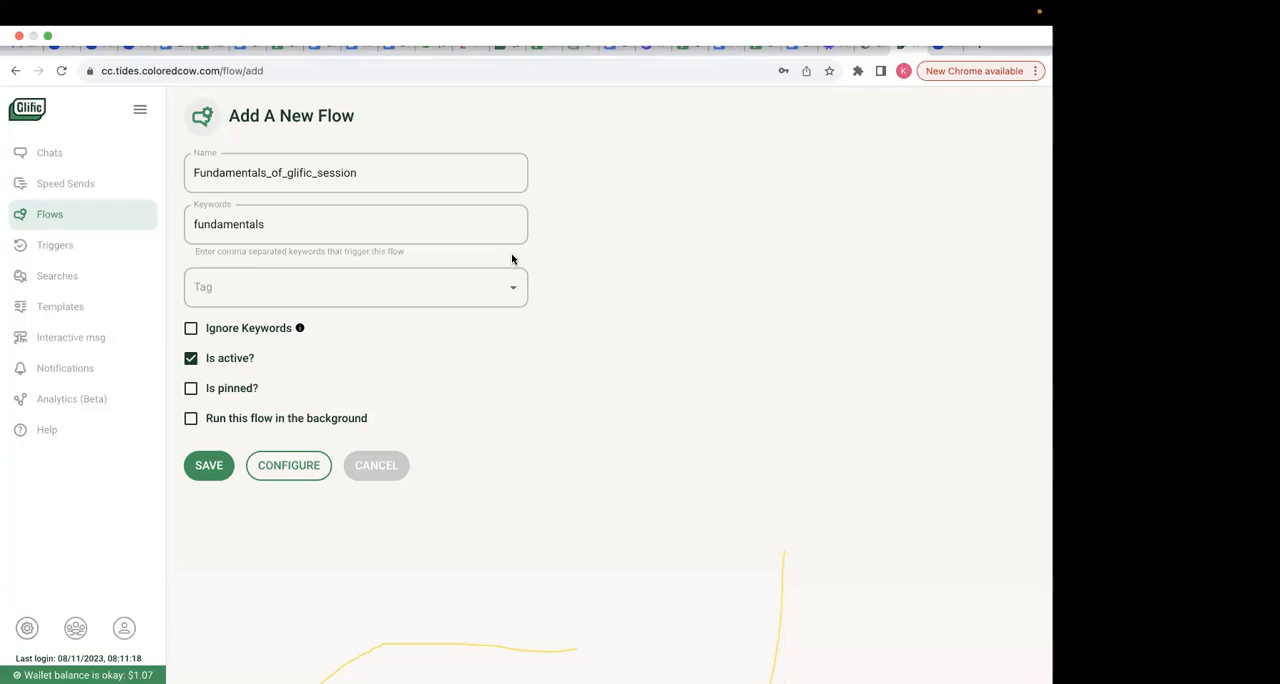
{"action": "left_click", "coordinate": [290, 228]}
{"action": "type", "text": ",session"}
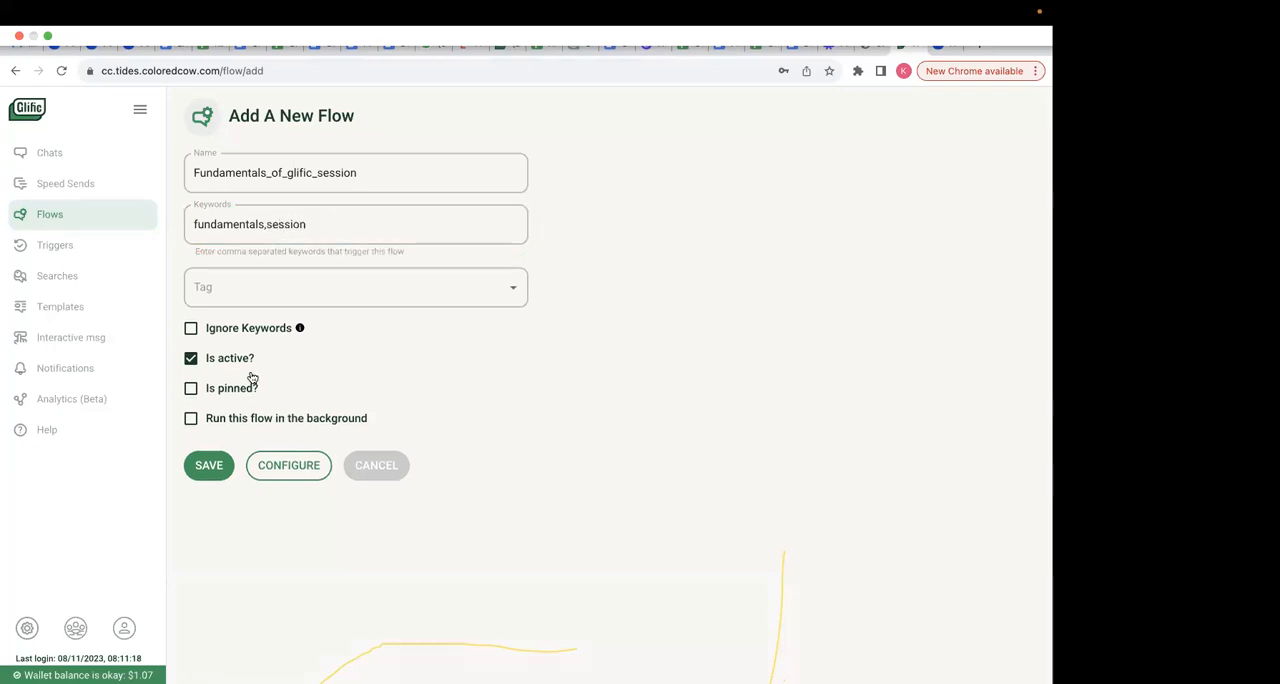
- Try to create a new tag named Fundamentals for the flow
{"action": "left_click", "coordinate": [295, 288]}
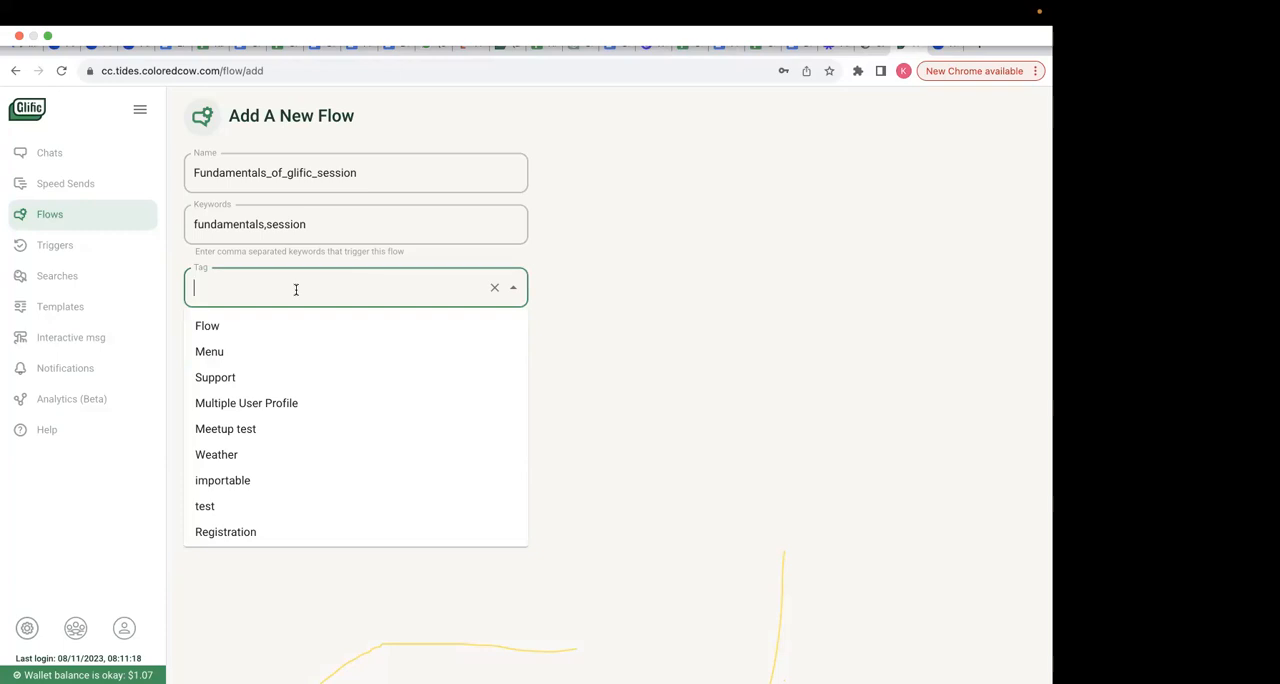
{"action": "type", "text": "Fundamentals"}
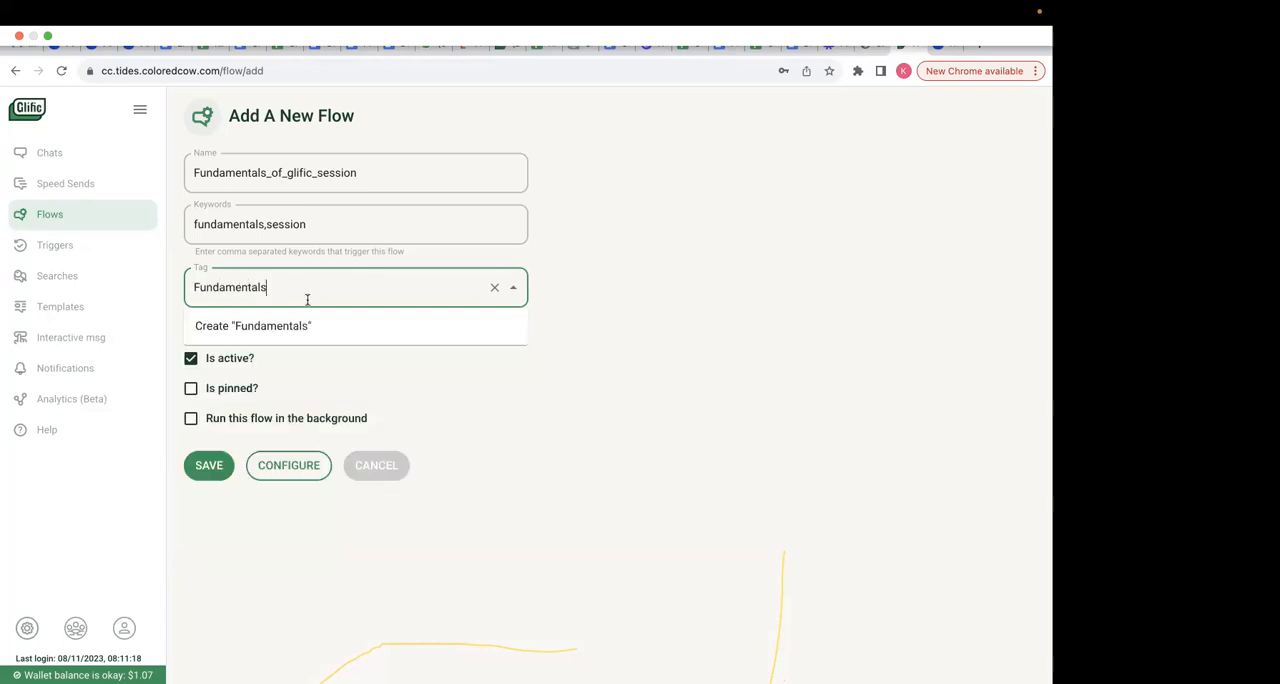
{"action": "left_click", "coordinate": [352, 343]}
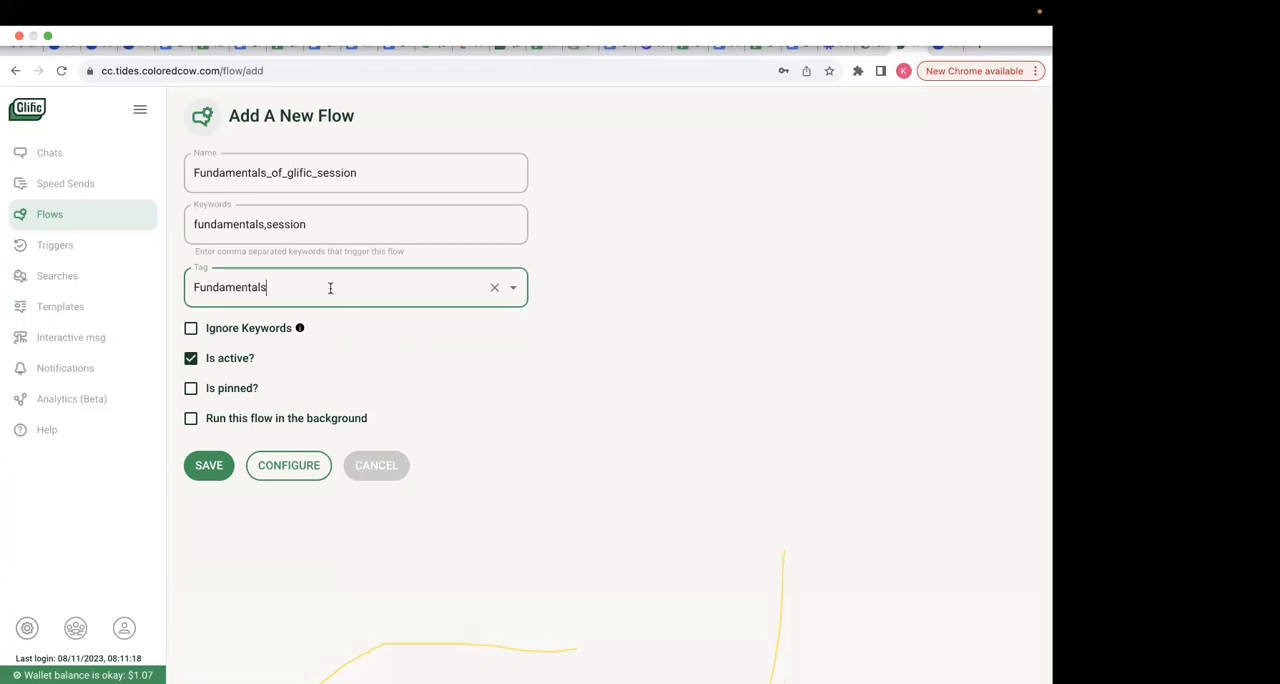
{"action": "left_click", "coordinate": [316, 287]}
{"action": "left_click", "coordinate": [279, 330]}
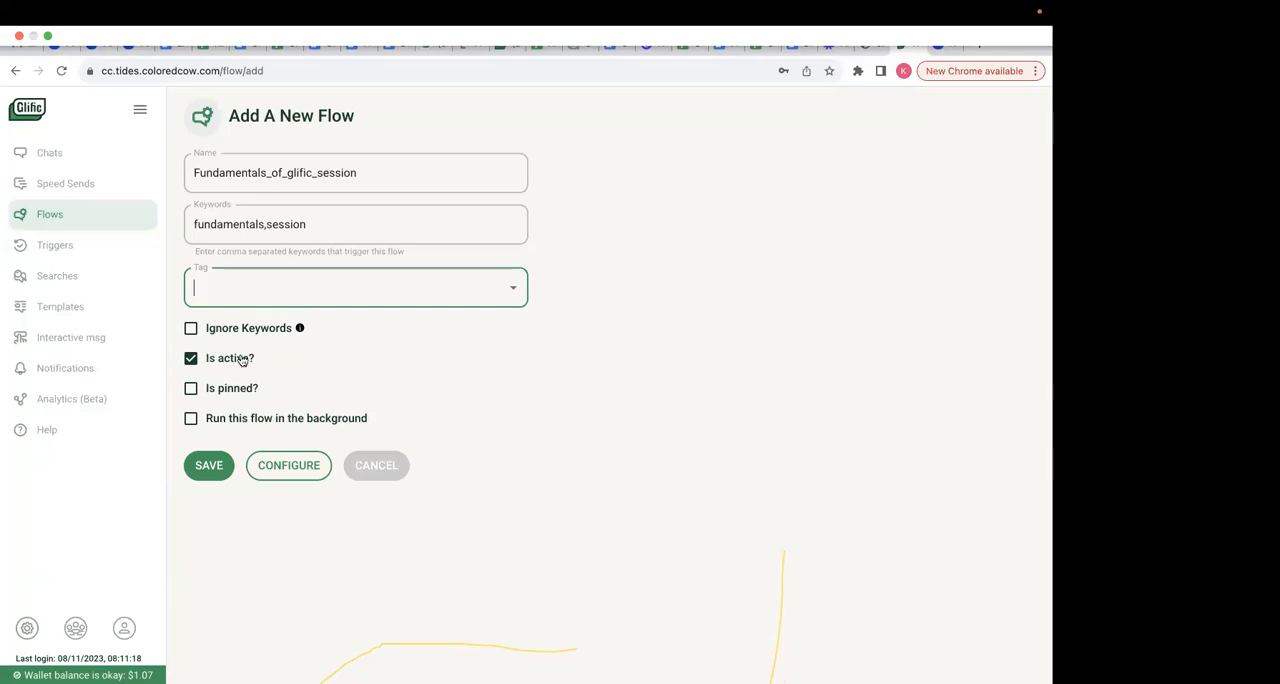
{"action": "left_click", "coordinate": [193, 361]}
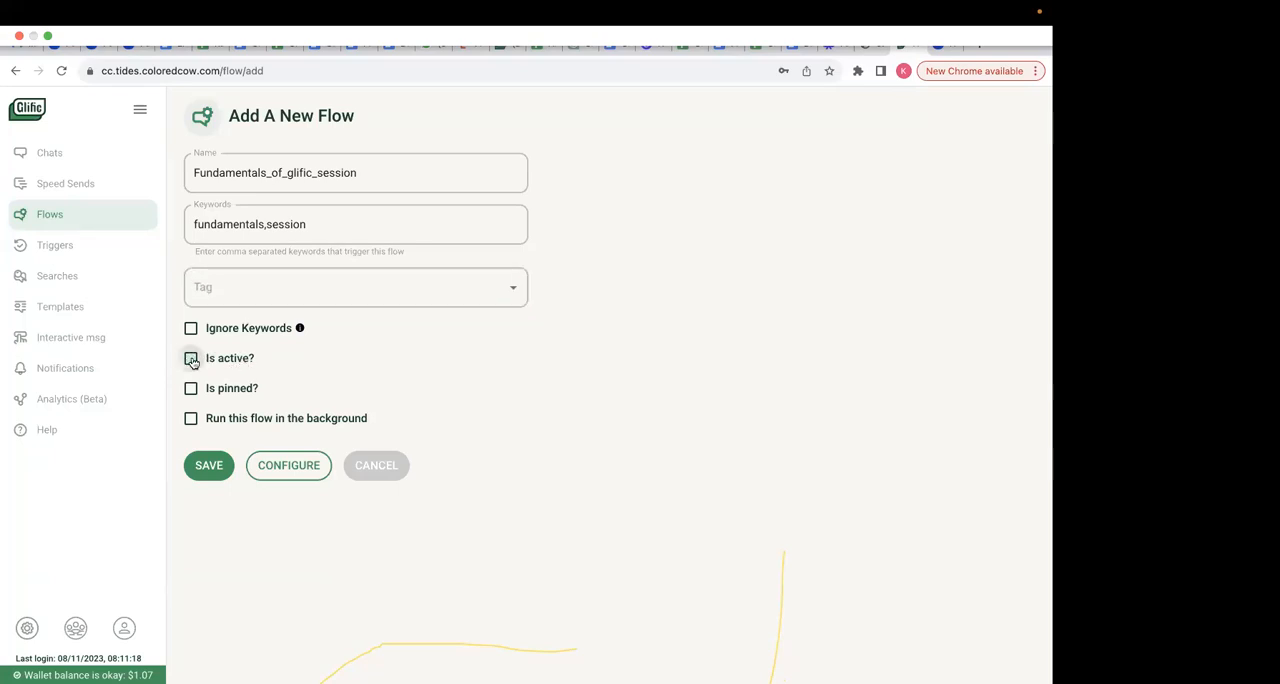
{"action": "double_click", "coordinate": [239, 233]}
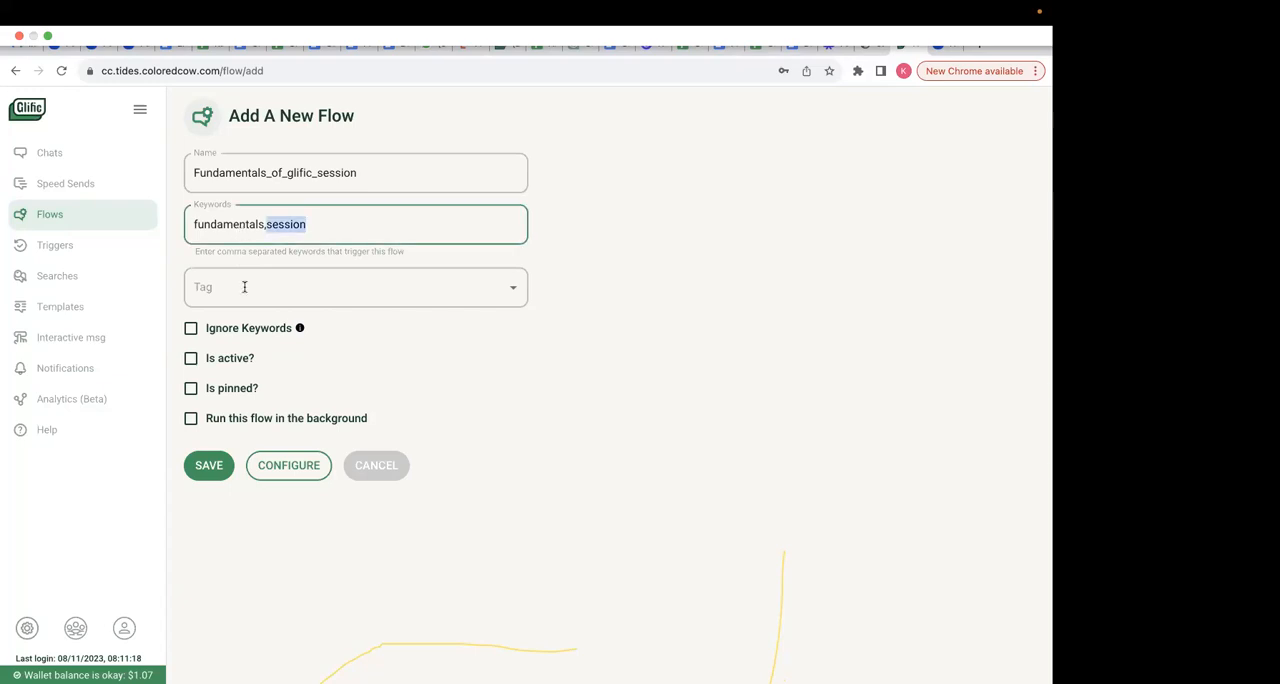
{"action": "left_click", "coordinate": [191, 359]}
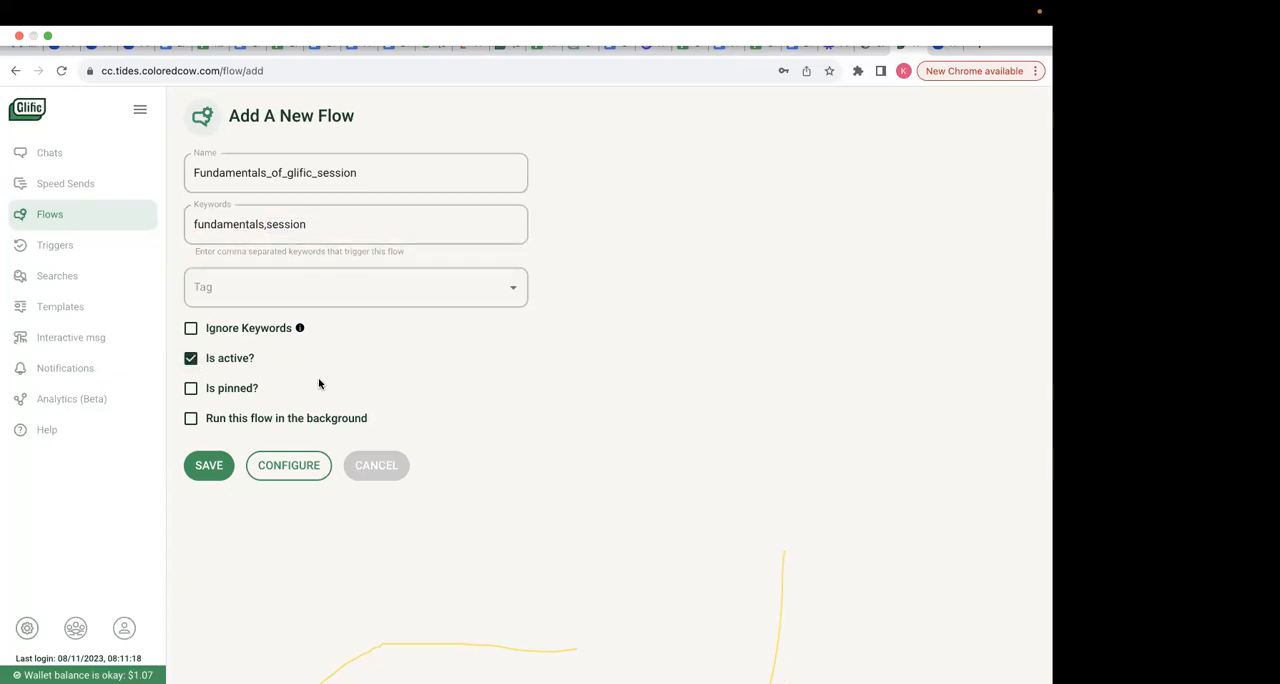
- Create the flow with these details and open its configuration canvas
{"action": "left_click", "coordinate": [286, 472]}
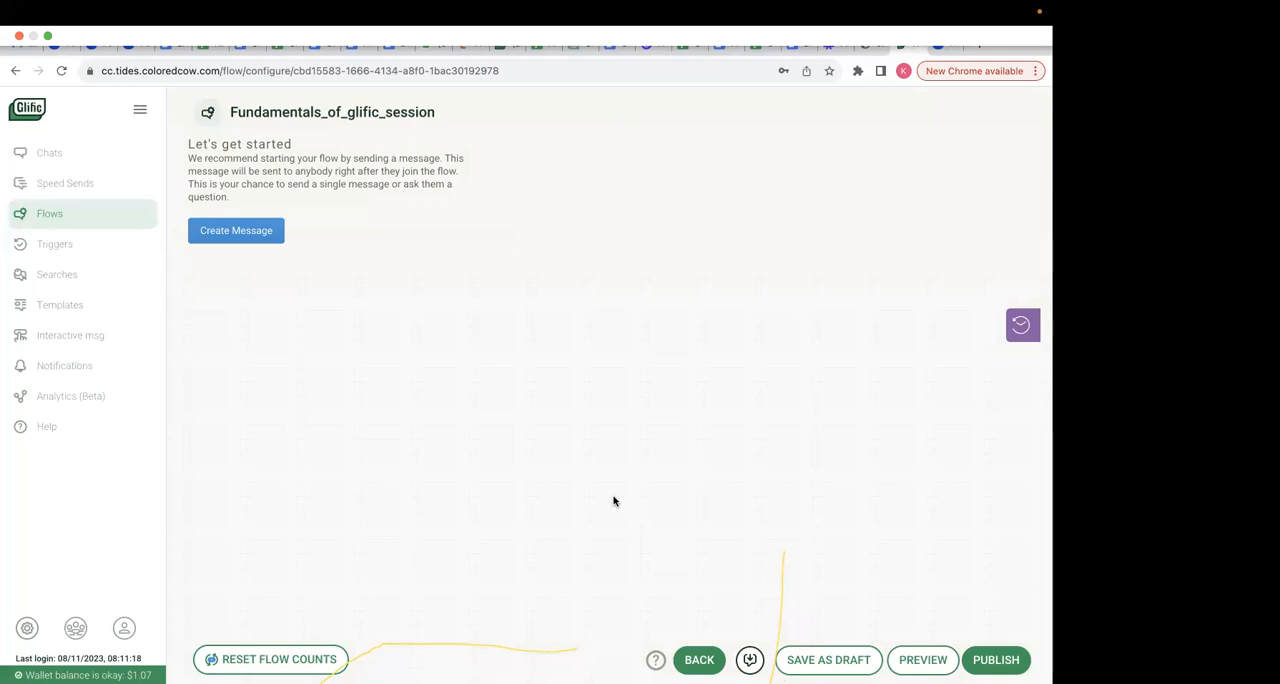
- Switch to the Onboarding flow spreadsheet and replace the first user message in C2 with Fundamentals,Session
{"action": "mouse_move", "coordinate": [894, 5]}
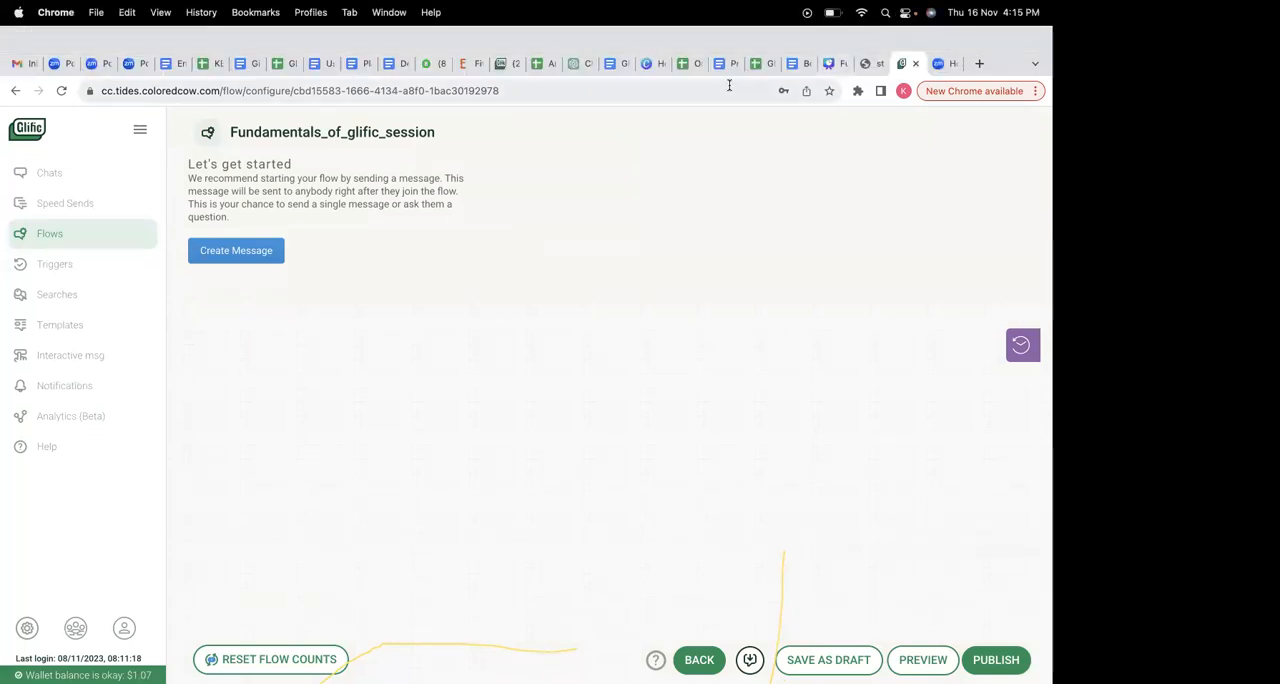
{"action": "left_click", "coordinate": [690, 64]}
{"action": "left_click", "coordinate": [457, 254]}
{"action": "key", "text": "Return"}
{"action": "key", "text": "BackSpace"}
{"action": "key", "text": "BackSpace"}
{"action": "type", "text": "Fundame"}
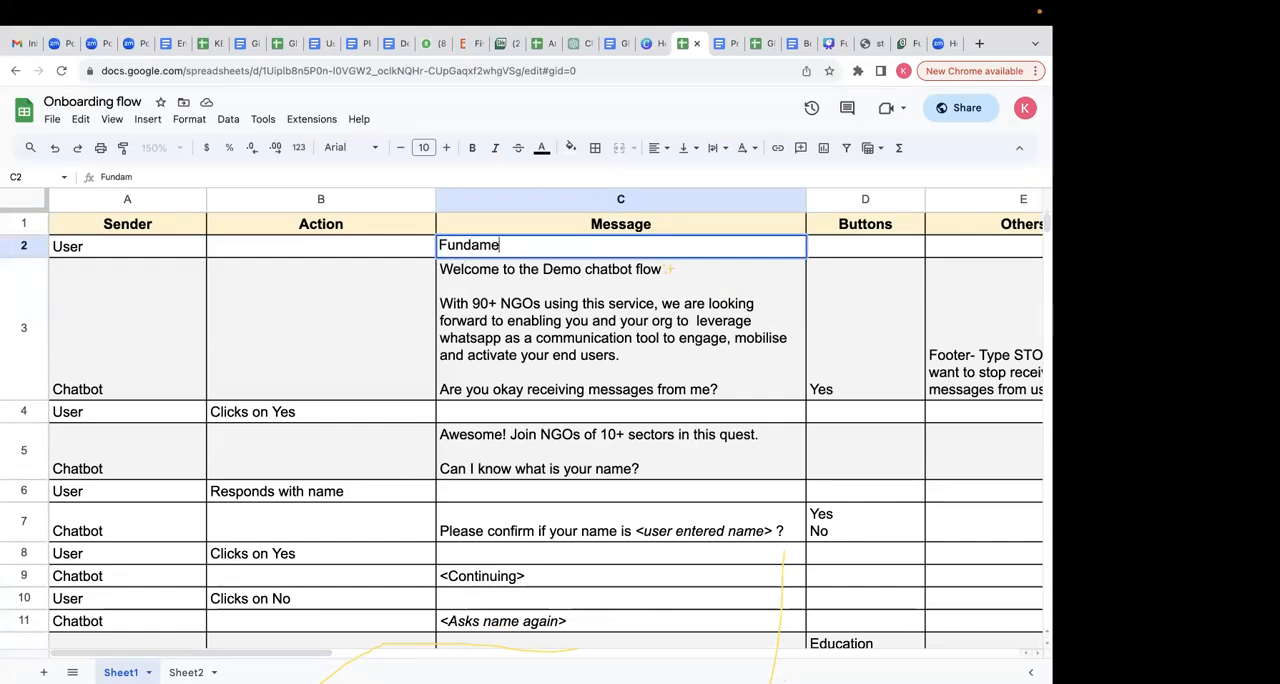
{"action": "type", "text": "ntals,Session"}
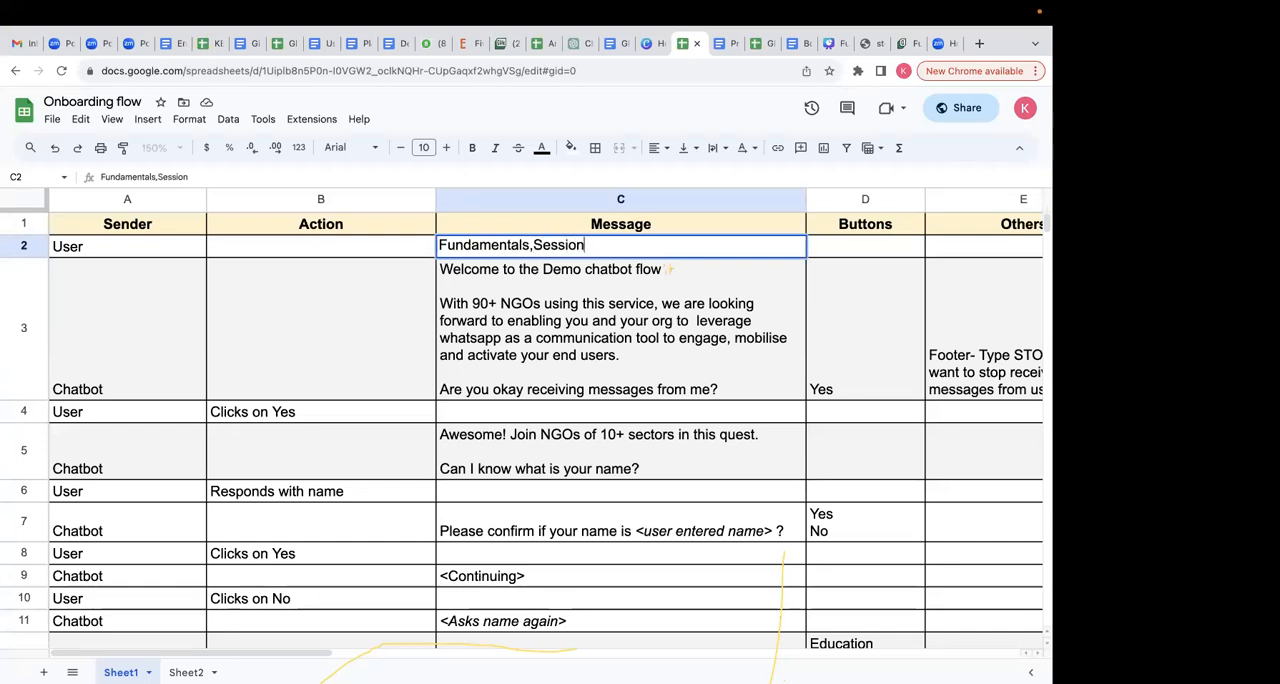
{"action": "key", "text": "Return"}
- Examine the chatbot's first message in row 3 and the button planned for it
{"action": "double_click", "coordinate": [485, 352]}
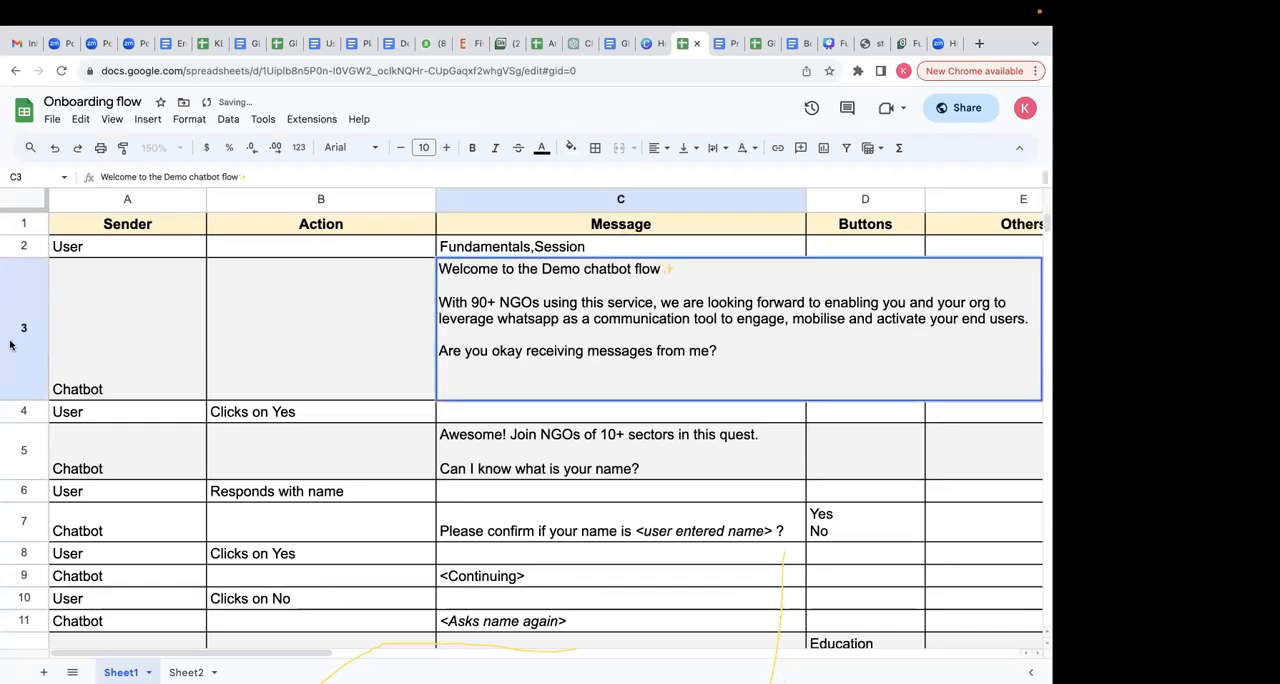
{"action": "left_click", "coordinate": [117, 326]}
{"action": "double_click", "coordinate": [628, 312]}
{"action": "key", "text": "Escape"}
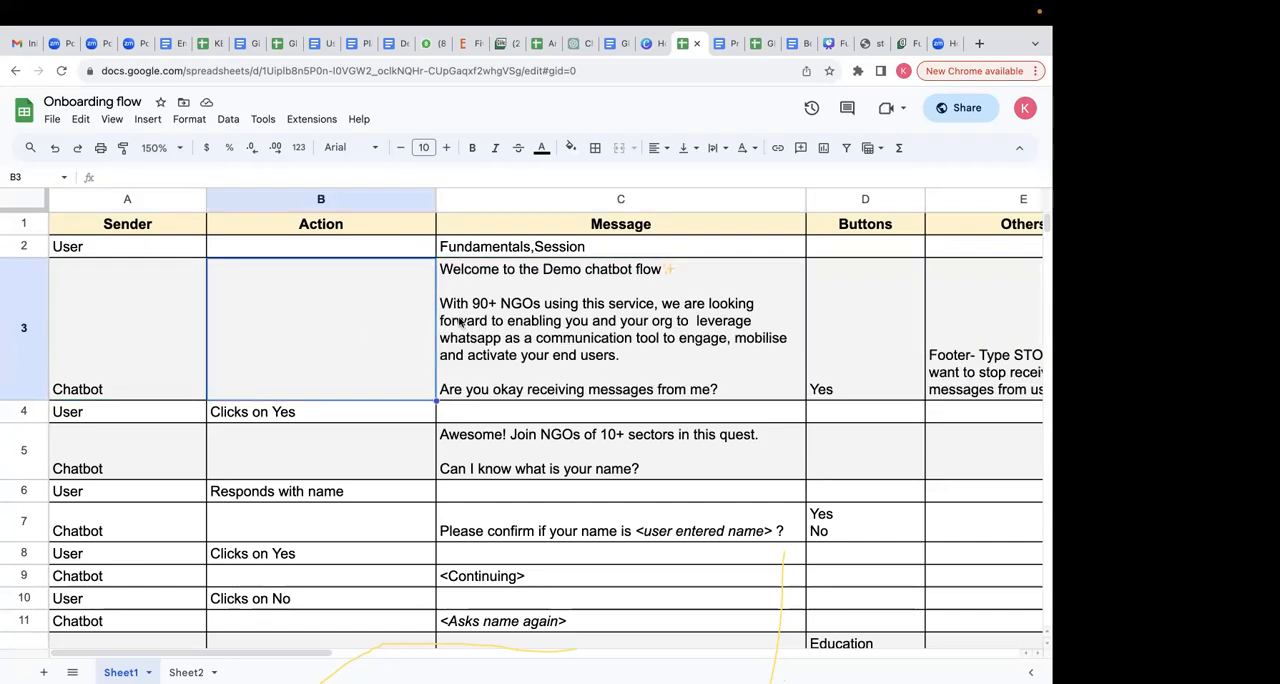
{"action": "double_click", "coordinate": [602, 312]}
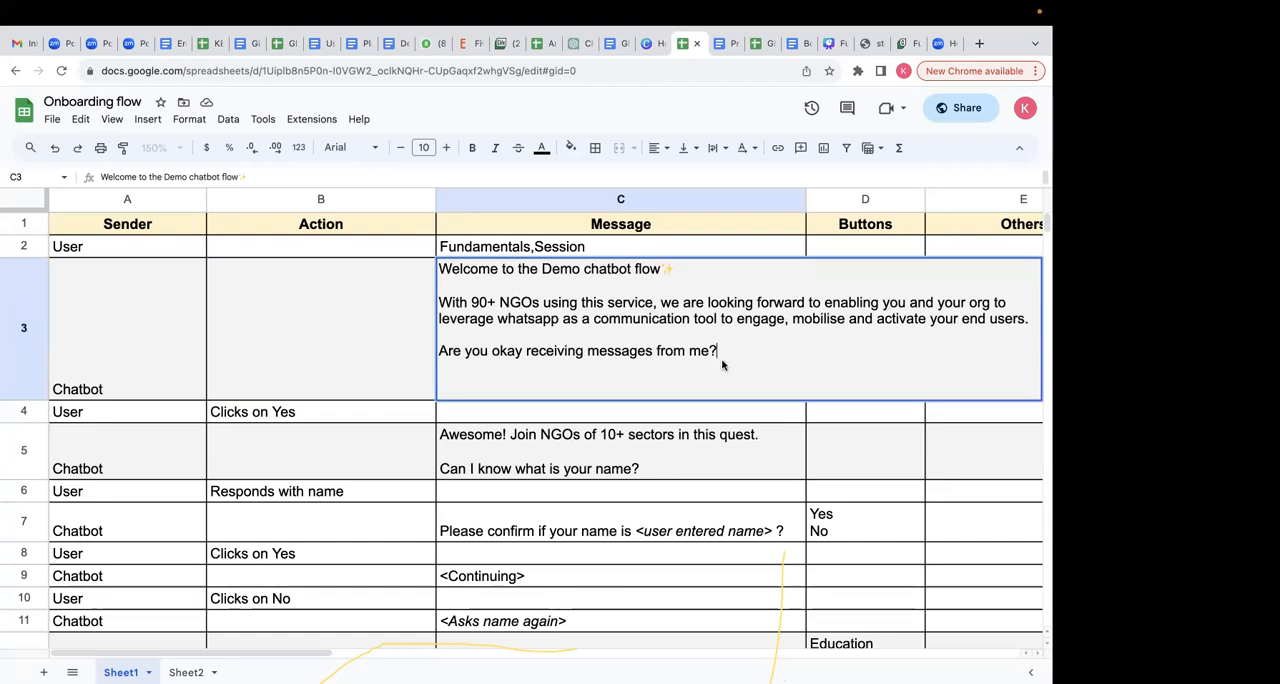
{"action": "left_click", "coordinate": [365, 350]}
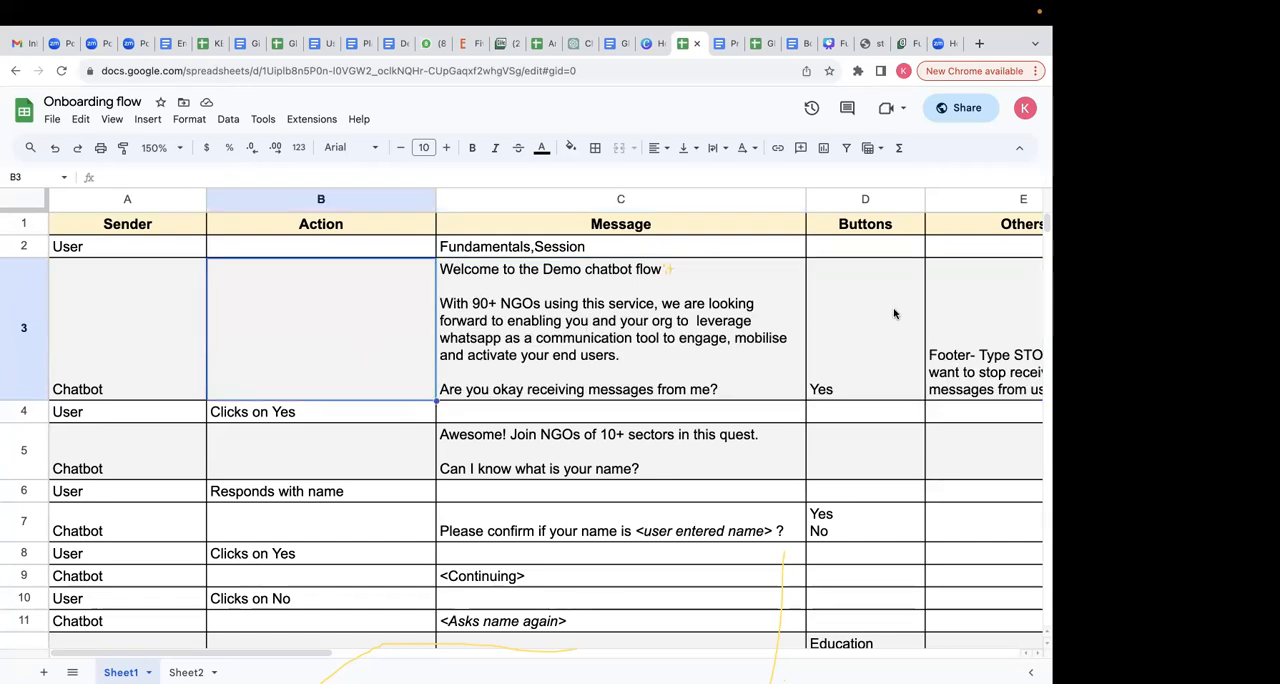
{"action": "left_click", "coordinate": [894, 314]}
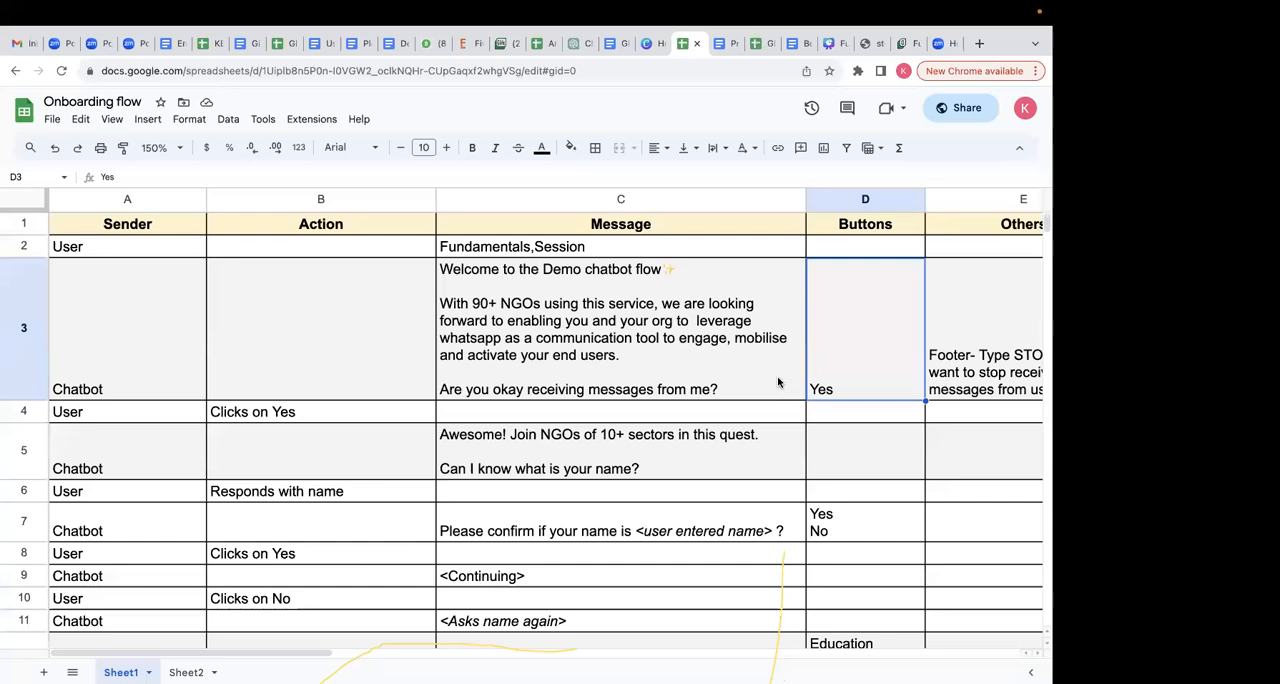
{"action": "left_click", "coordinate": [737, 372]}
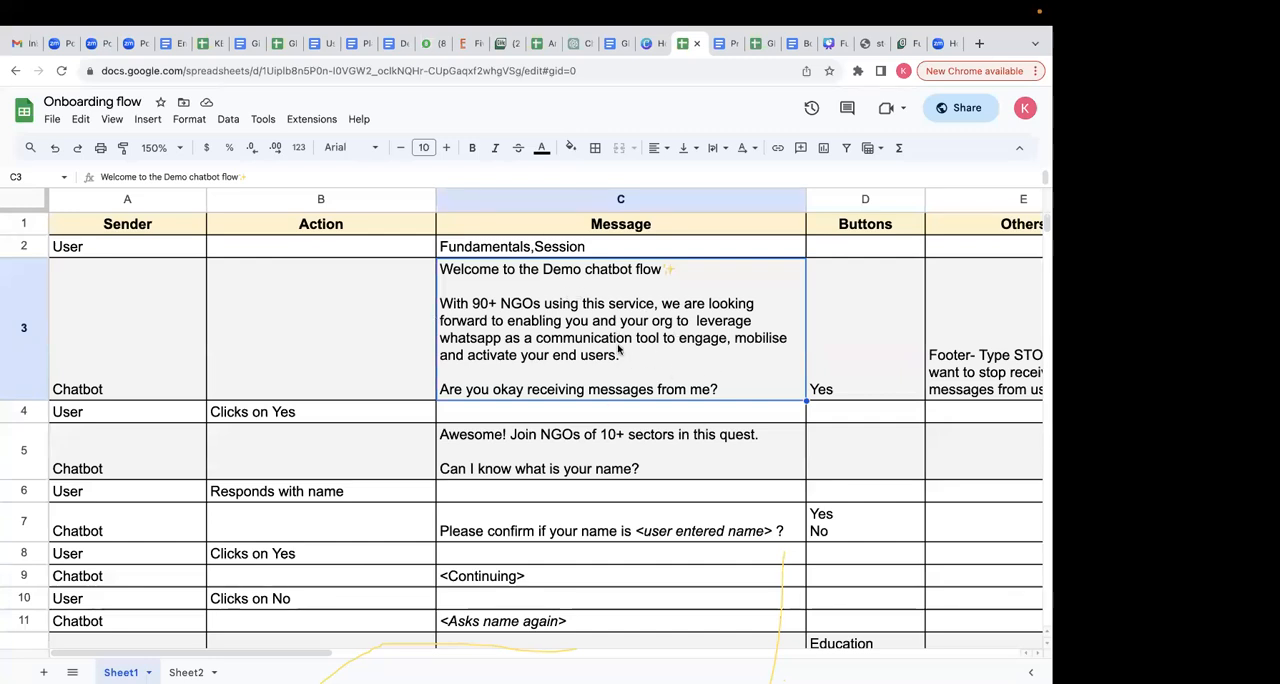
{"action": "left_click", "coordinate": [845, 338]}
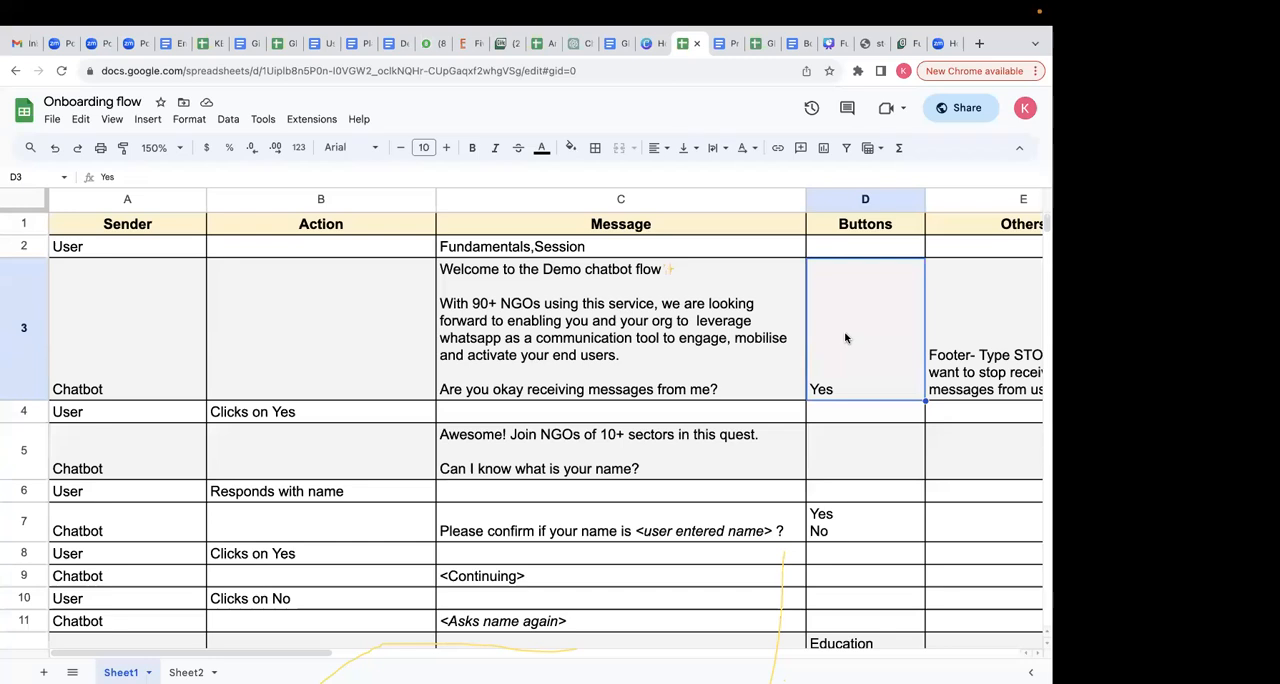
{"action": "left_click", "coordinate": [767, 332]}
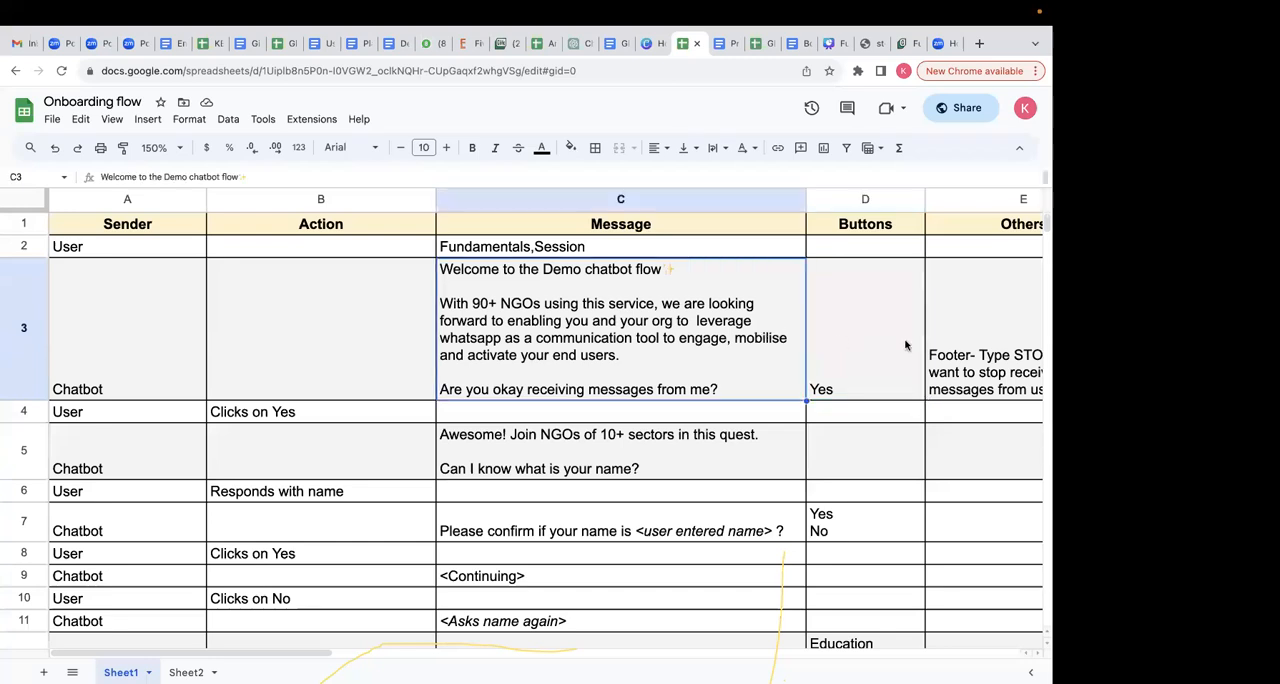
{"action": "left_click", "coordinate": [906, 345]}
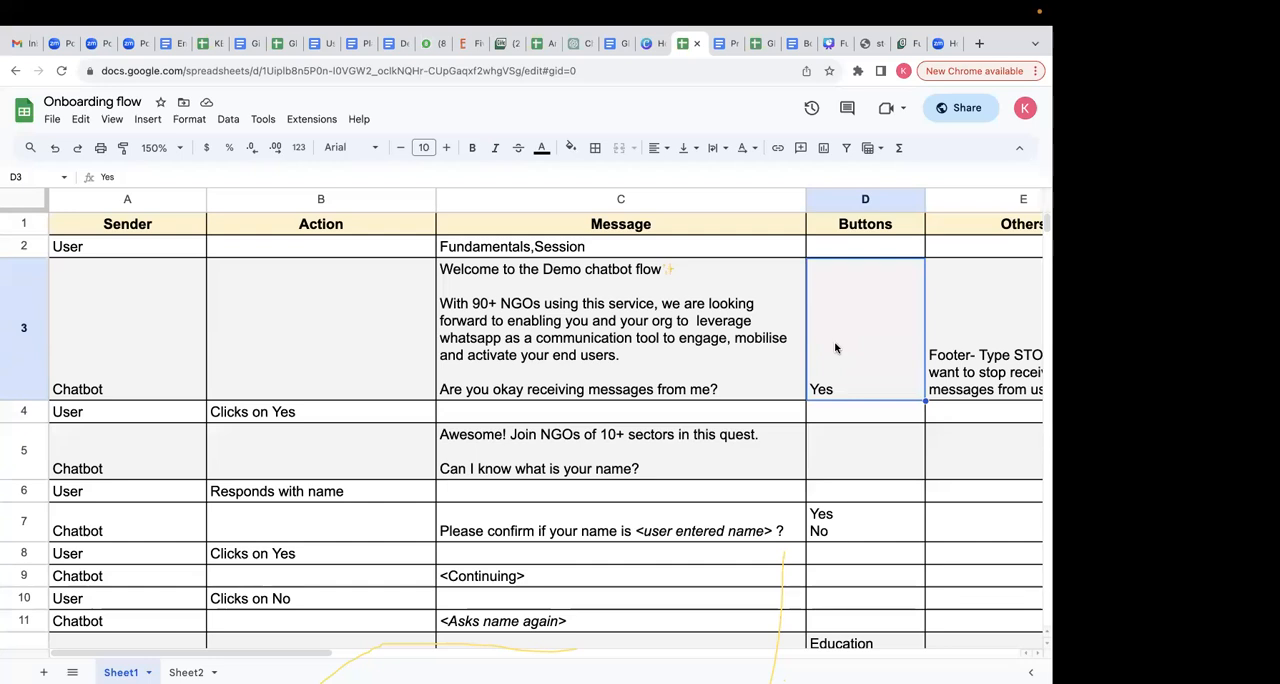
{"action": "left_click", "coordinate": [780, 349]}
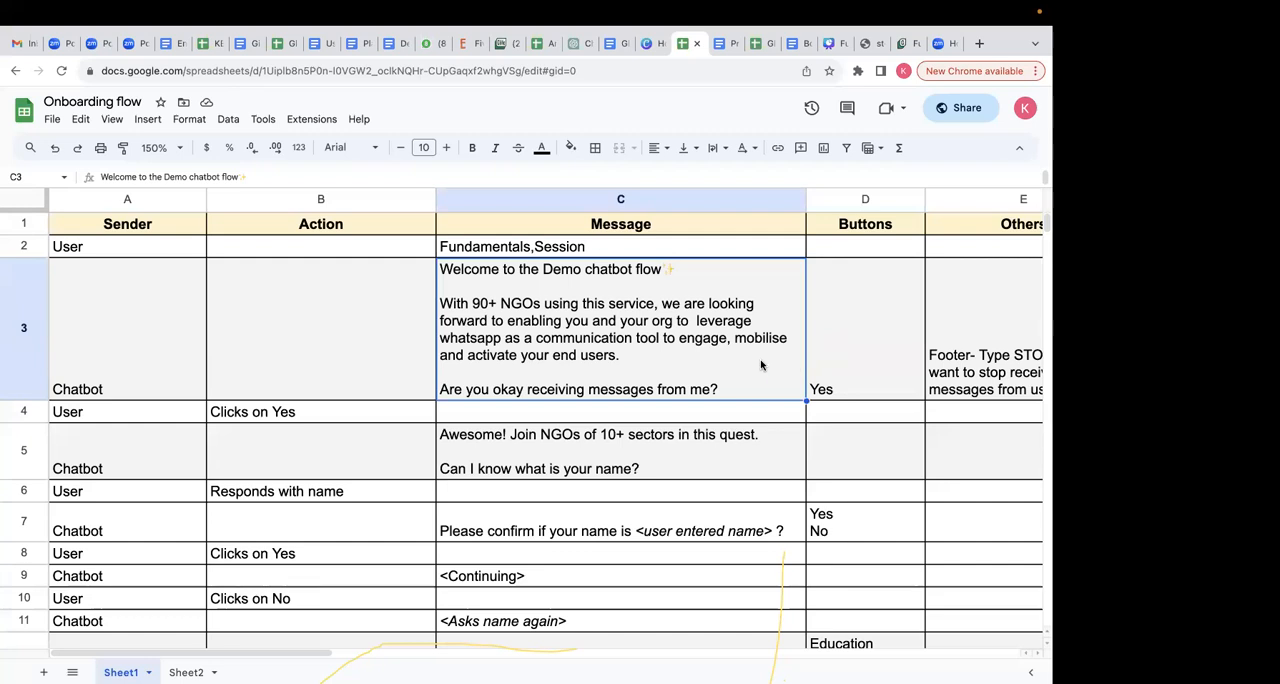
{"action": "left_click", "coordinate": [851, 368]}
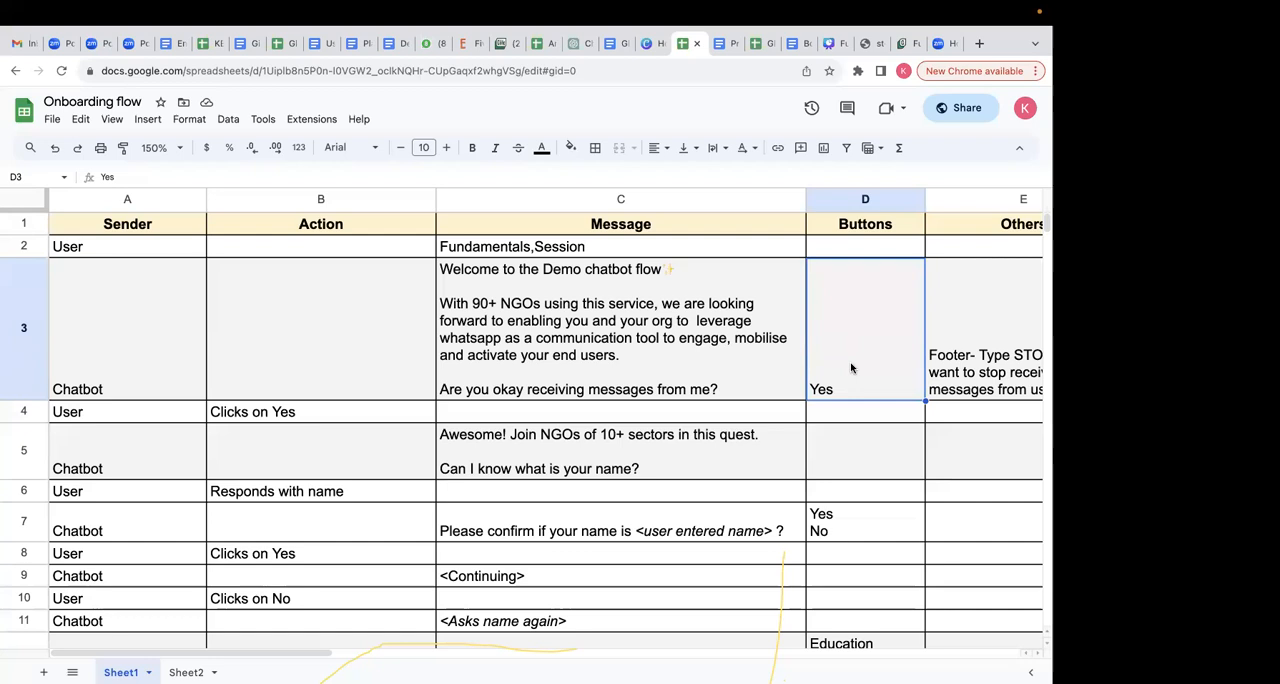
{"action": "left_click", "coordinate": [768, 349]}
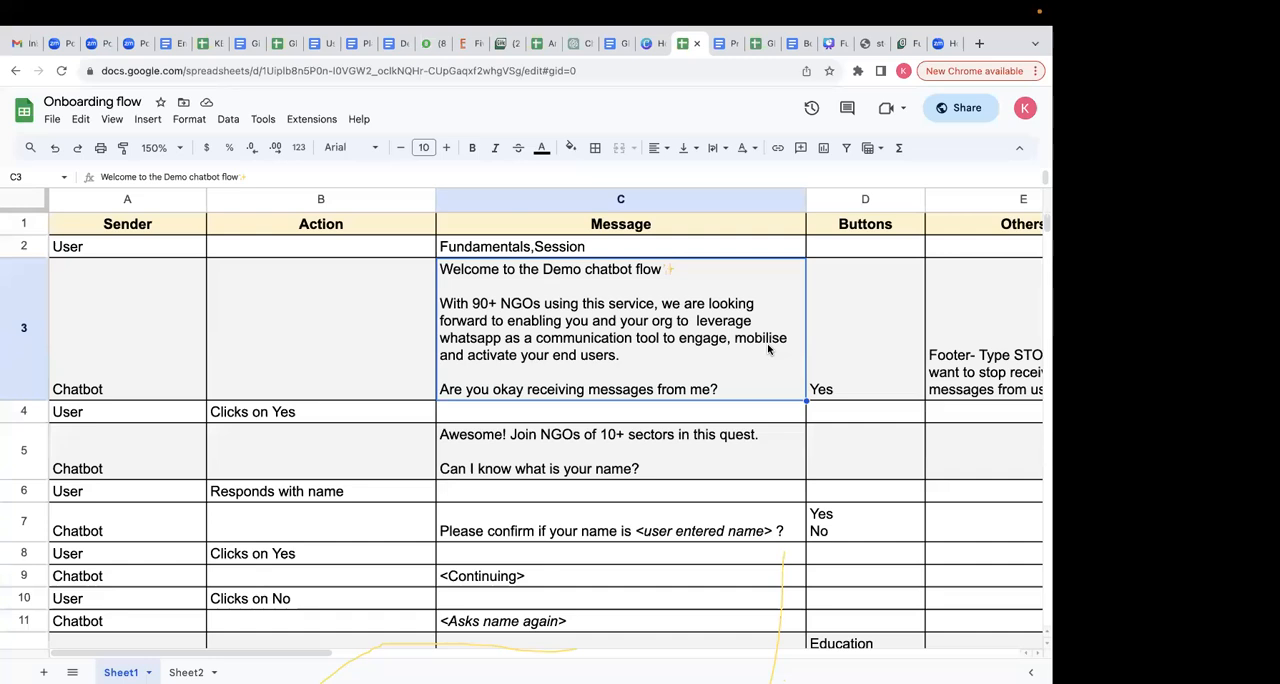
{"action": "left_click", "coordinate": [847, 318]}
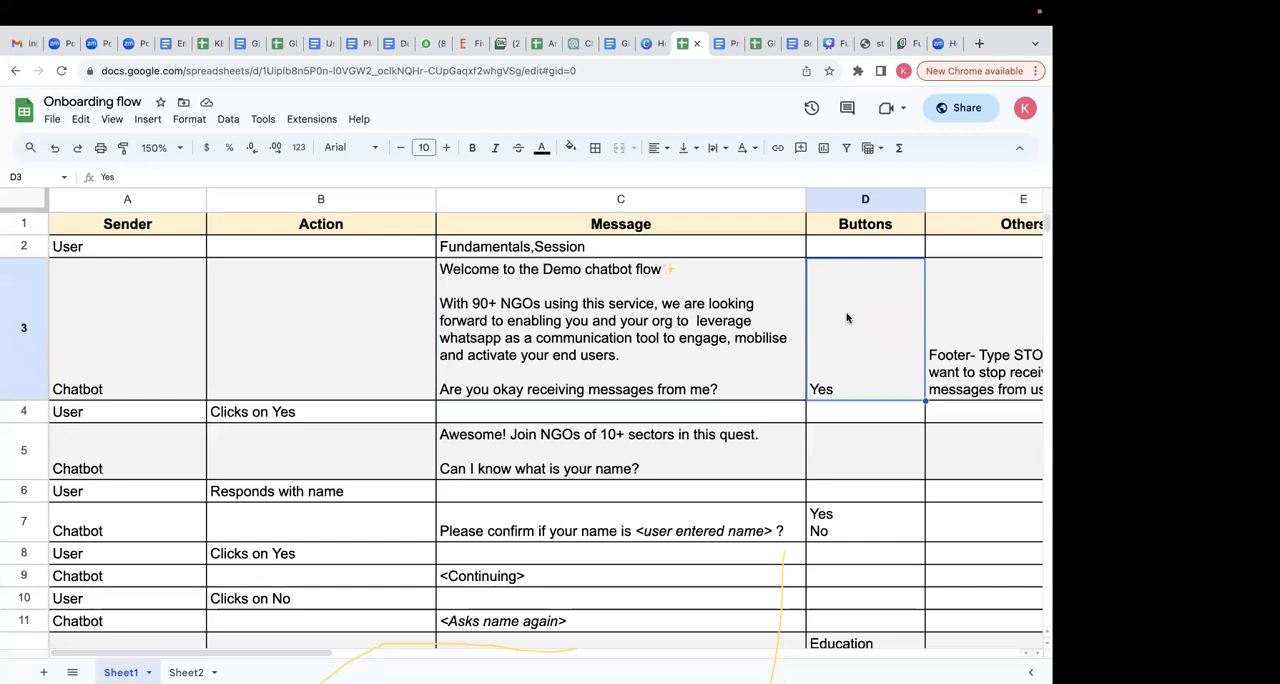
{"action": "double_click", "coordinate": [757, 355]}
{"action": "left_click", "coordinate": [850, 456]}
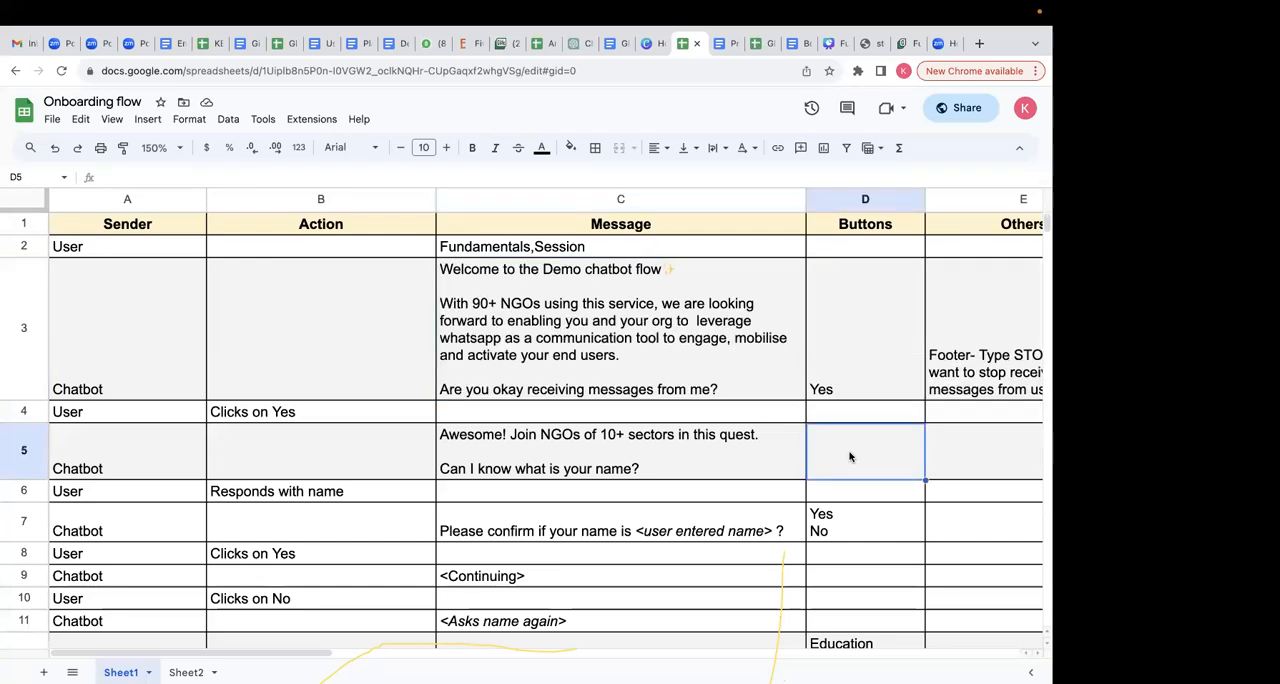
- Copy only the opening line "Welcome to the Demo chatbot flow✨" from the chatbot message in C3
{"action": "left_click", "coordinate": [678, 330]}
{"action": "double_click", "coordinate": [678, 268]}
{"action": "left_click_drag", "start_coordinate": [678, 268], "coordinate": [394, 263]}
{"action": "key", "text": "super+c"}
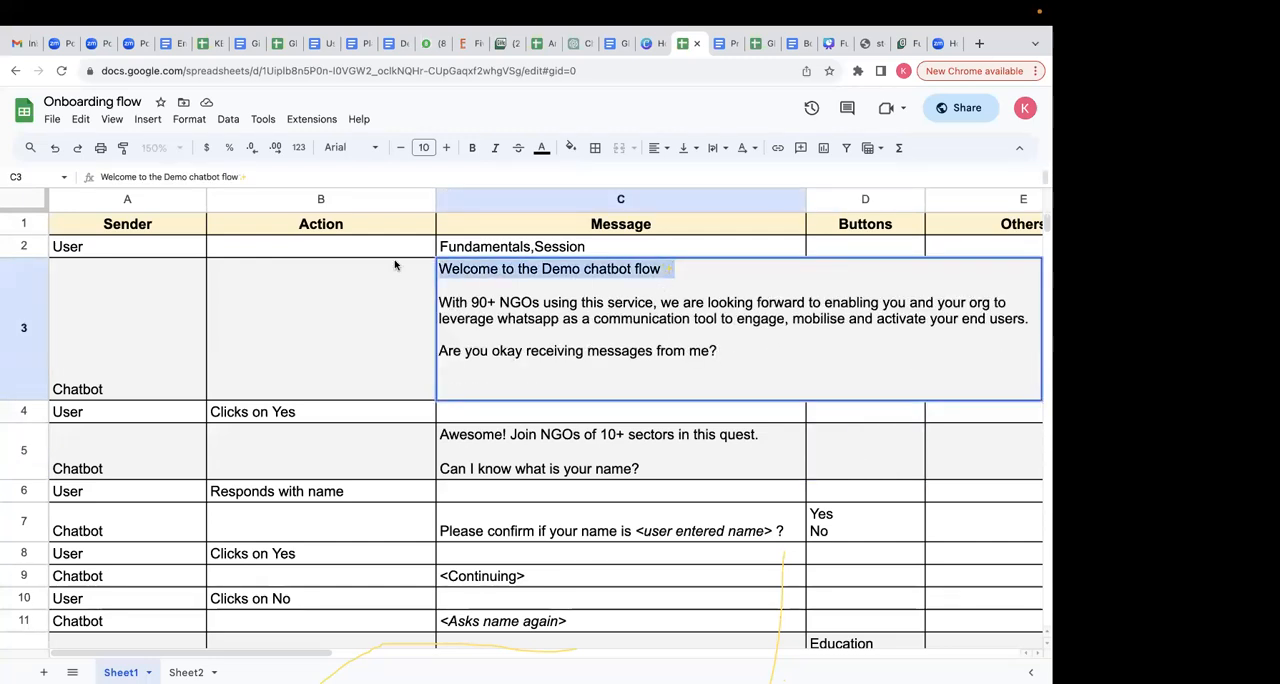
{"action": "left_click", "coordinate": [314, 329]}
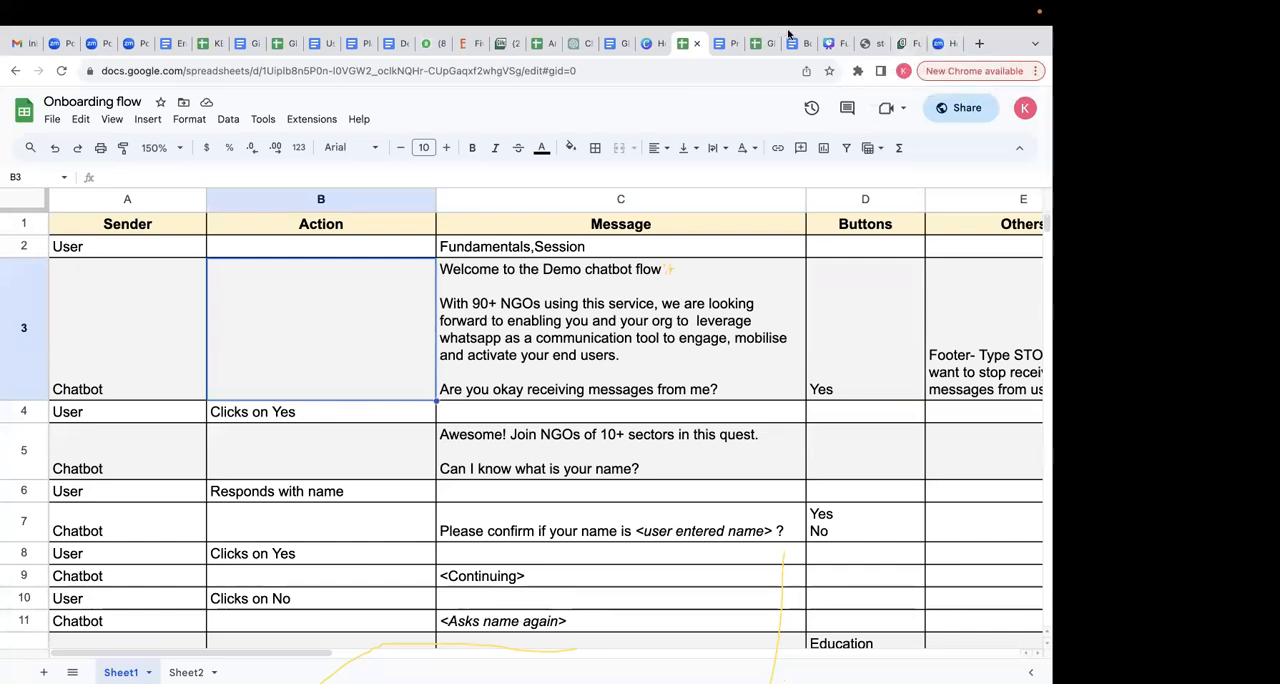
- Switch to the Glific flow and create its first Send Message node with the copied text "Welcome to the Demo chatbot flow✨"
{"action": "left_click", "coordinate": [905, 43]}
{"action": "left_click", "coordinate": [240, 233]}
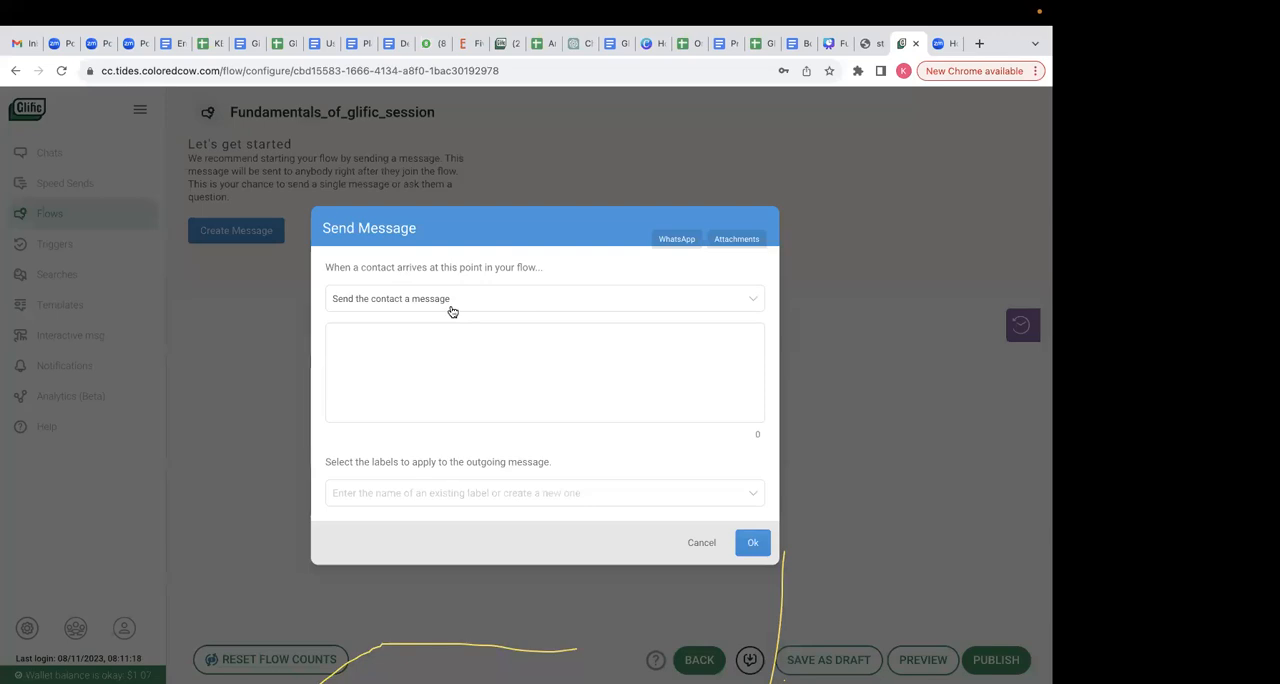
{"action": "left_click", "coordinate": [408, 329]}
{"action": "key", "text": "super+v"}
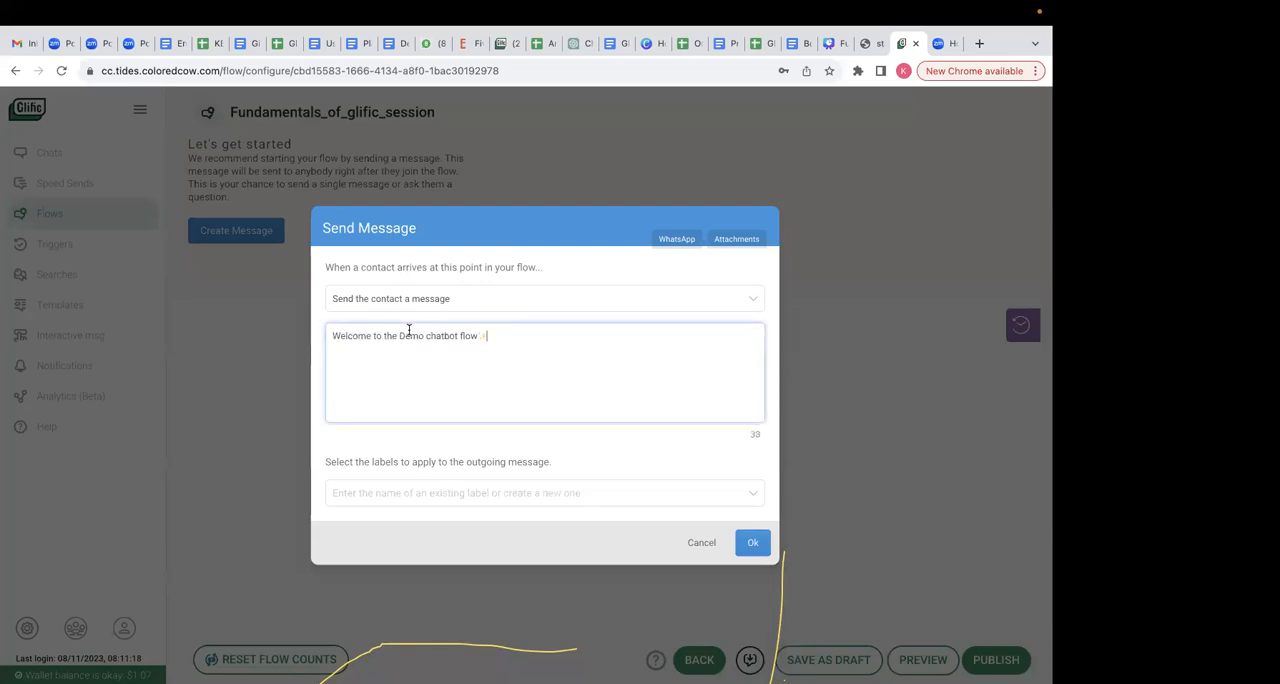
{"action": "left_click", "coordinate": [750, 542]}
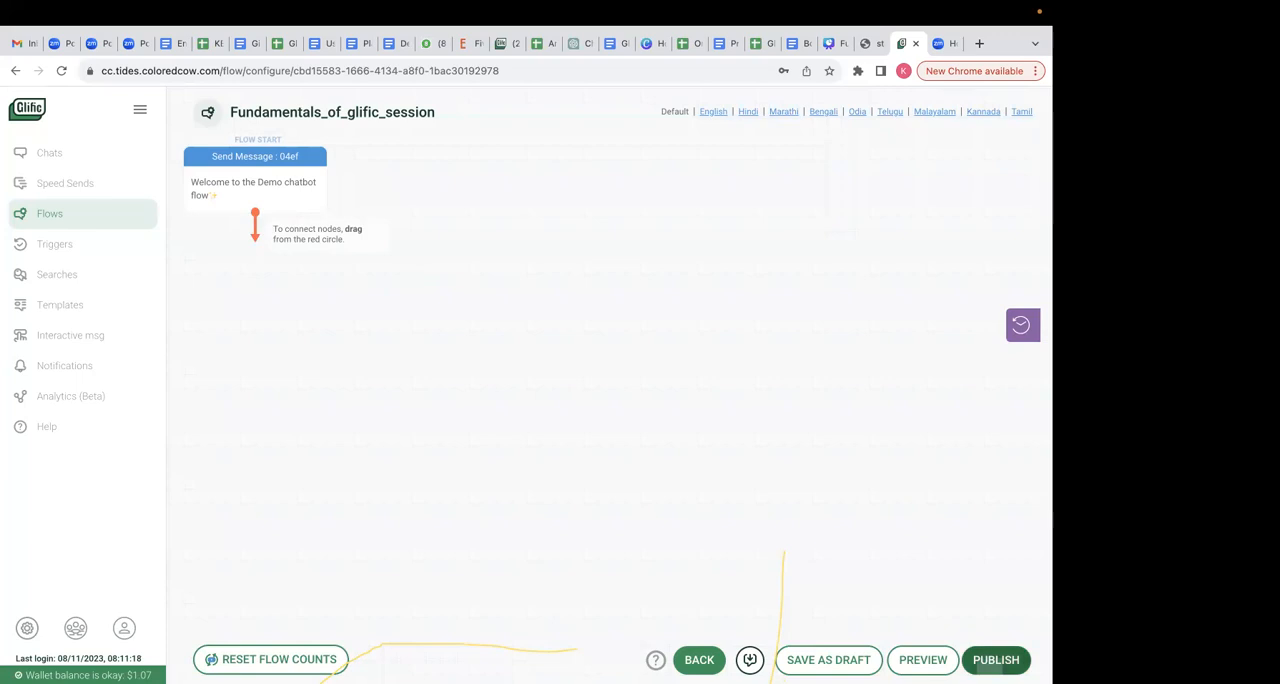
{"action": "left_click", "coordinate": [996, 659]}
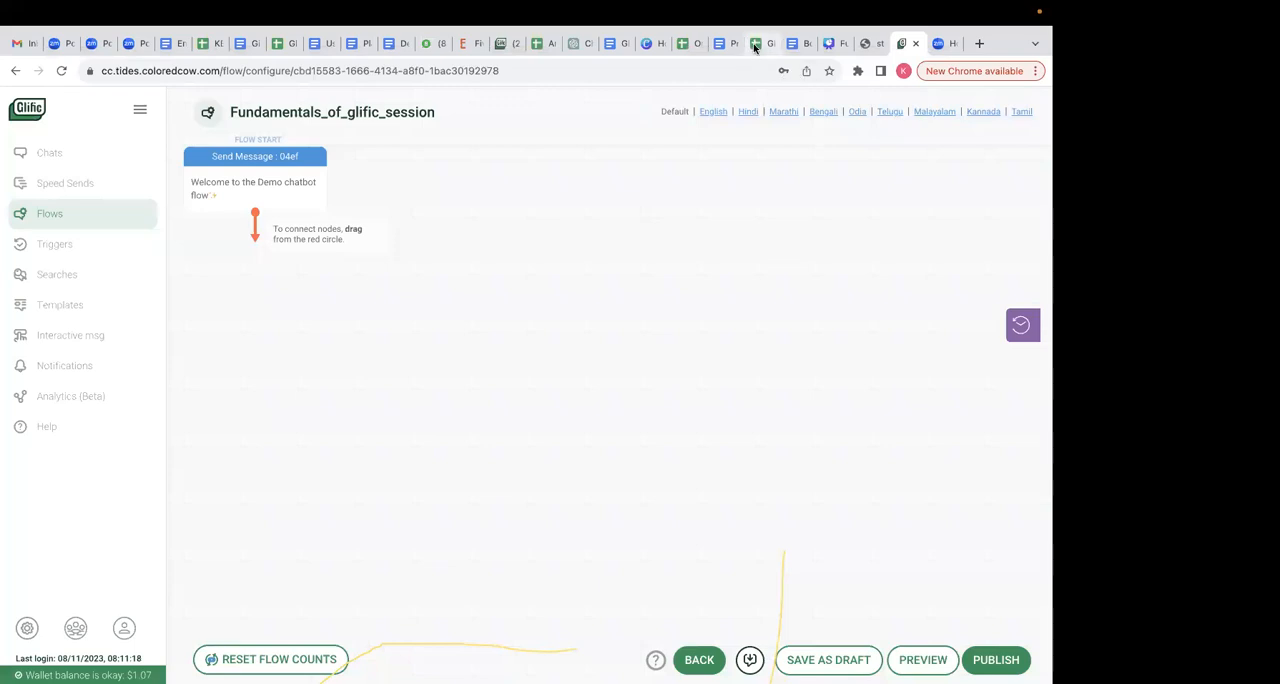
- Return to the Onboarding flow spreadsheet, placing its browser tab beside the Glific one, and review the rest of the row 3 message and its button
{"action": "left_click", "coordinate": [757, 43]}
{"action": "left_click_drag", "start_coordinate": [686, 45], "coordinate": [866, 44]}
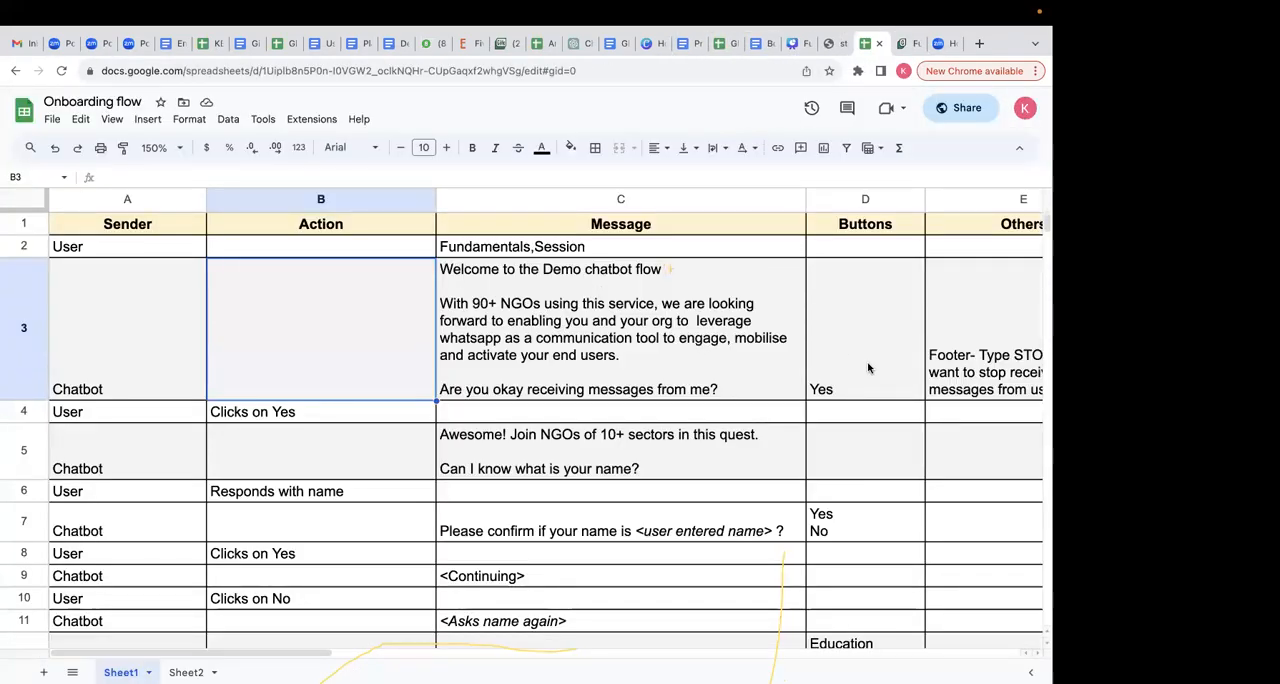
{"action": "double_click", "coordinate": [563, 372]}
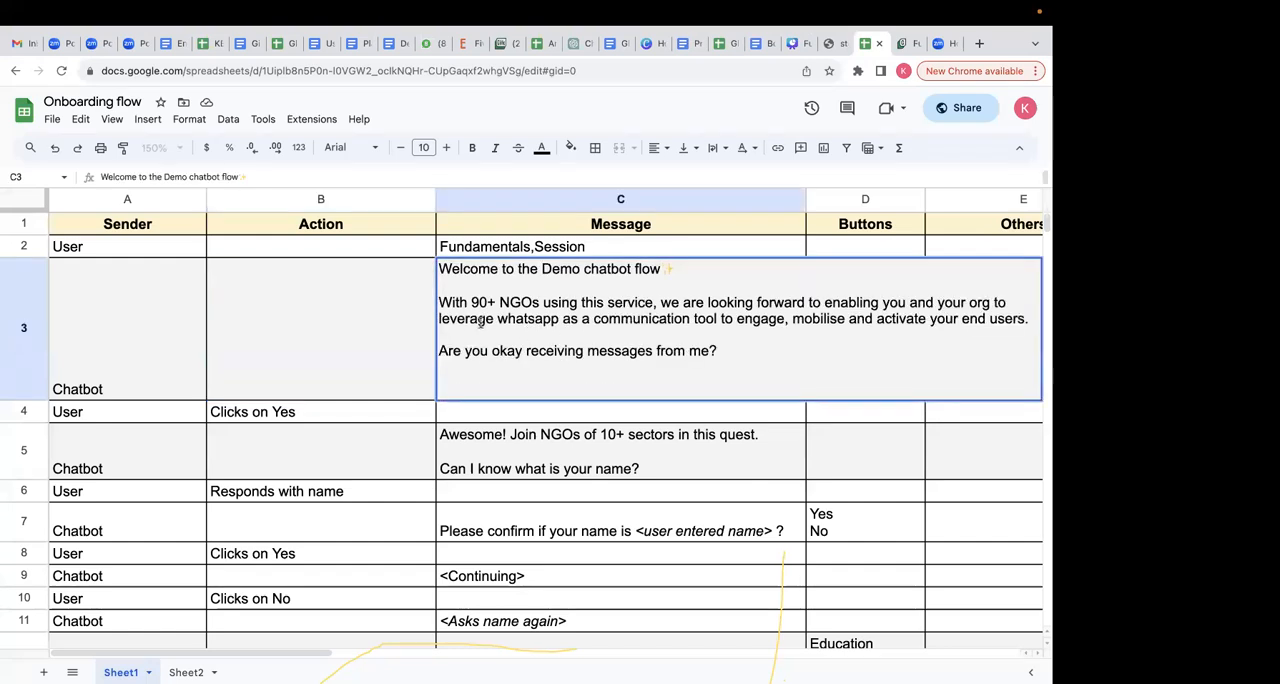
{"action": "left_click_drag", "start_coordinate": [444, 302], "coordinate": [776, 380]}
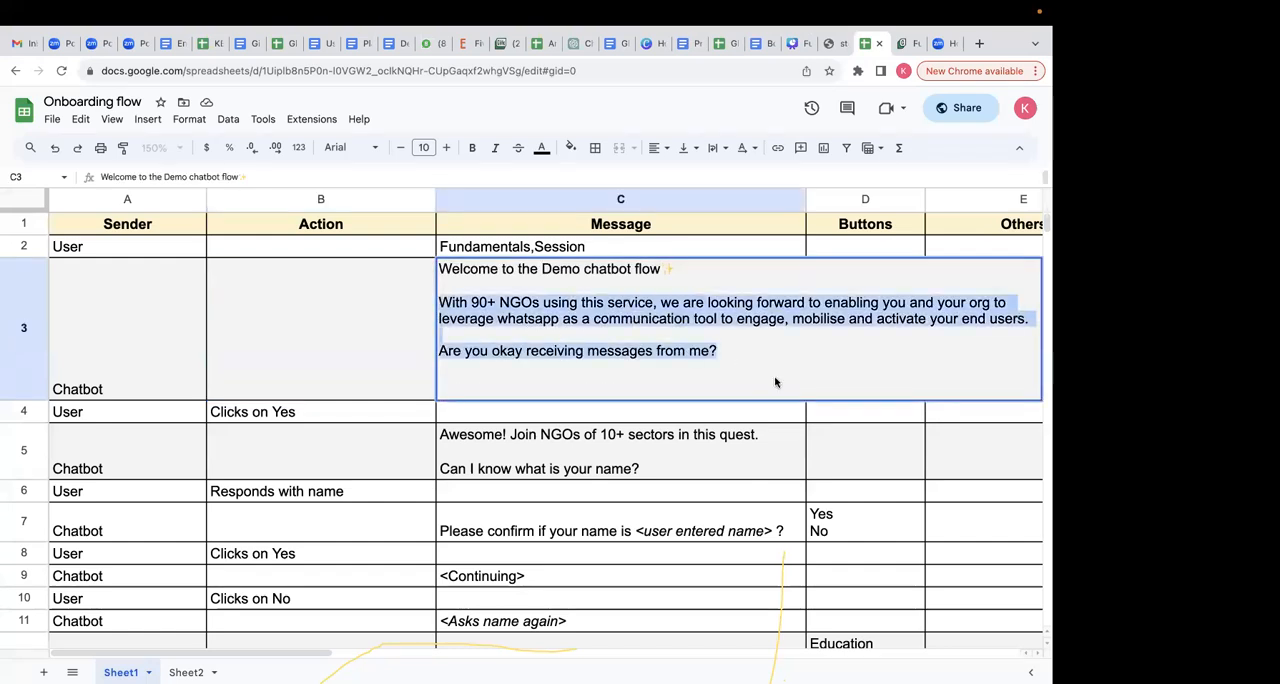
{"action": "left_click", "coordinate": [422, 326]}
{"action": "left_click", "coordinate": [858, 338]}
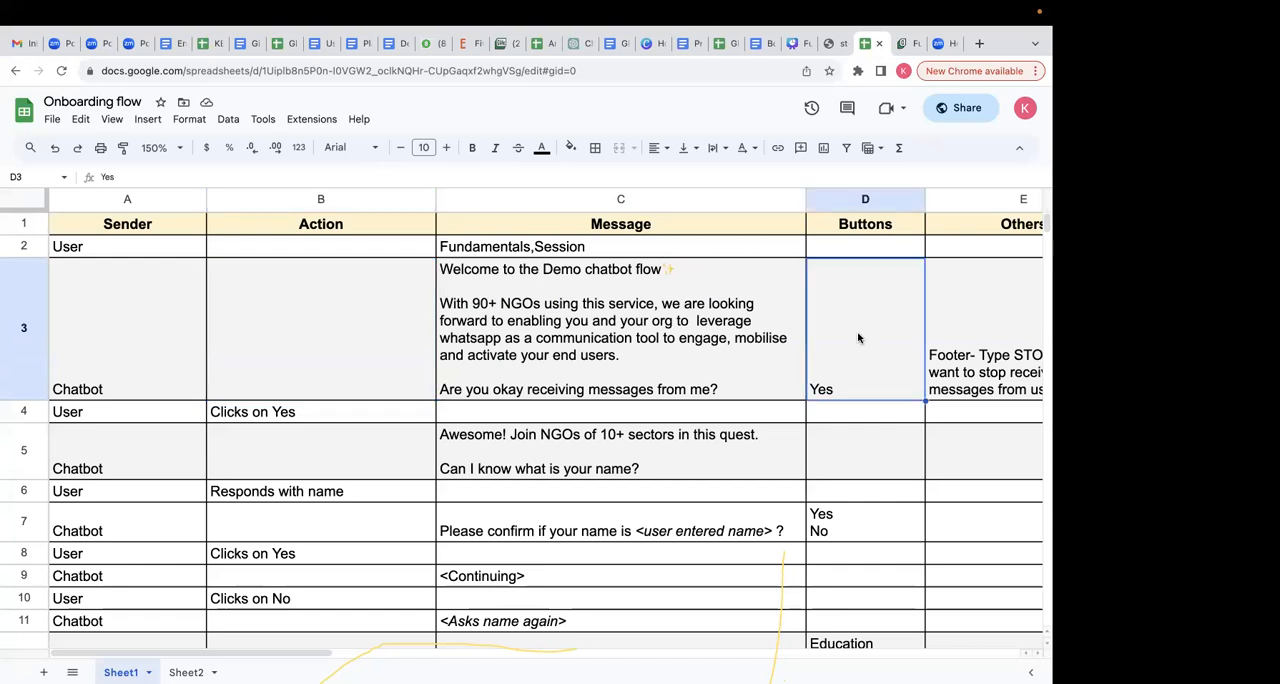
- Review the chatbot message in C3 together with the reply option planned for it in D3
{"action": "left_click", "coordinate": [684, 343]}
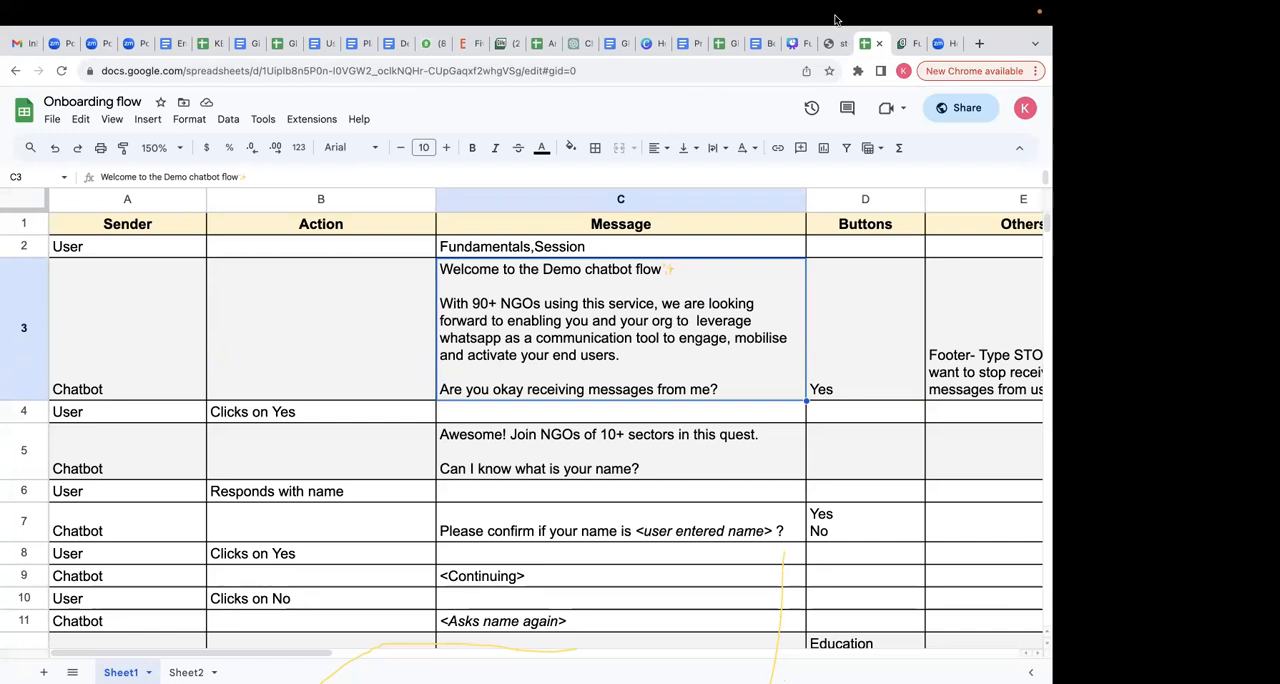
{"action": "mouse_move", "coordinate": [778, 8]}
{"action": "left_click", "coordinate": [379, 305]}
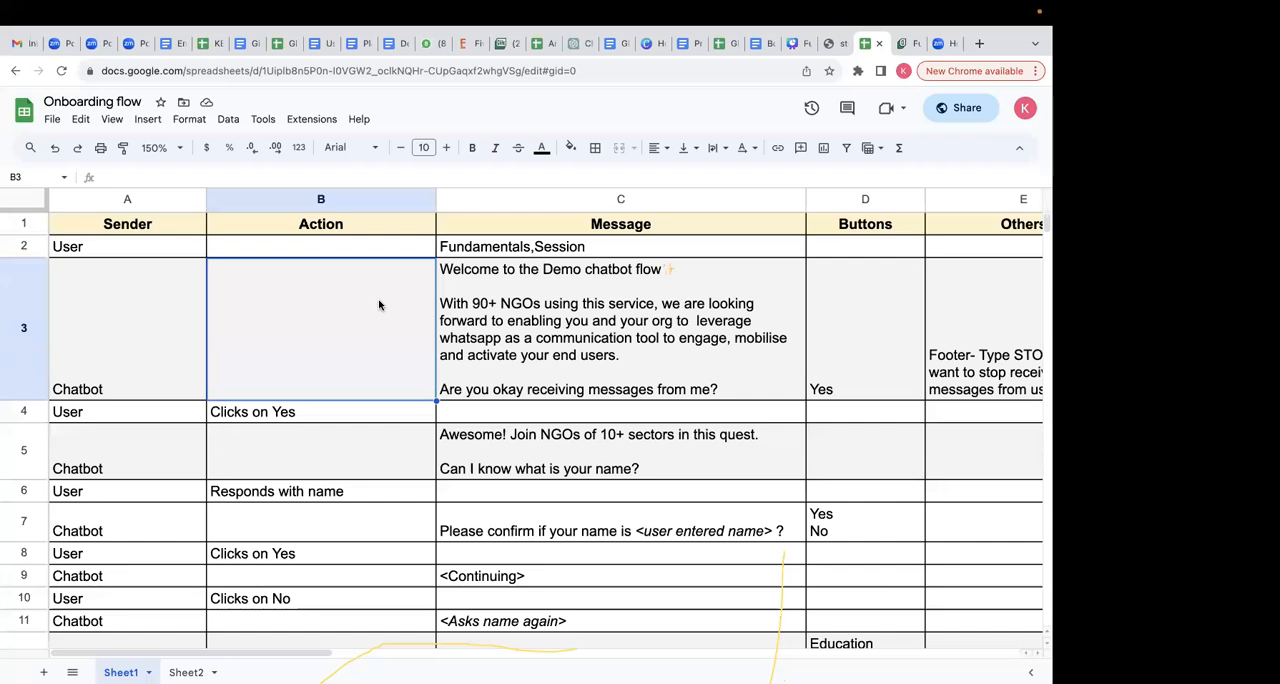
{"action": "left_click", "coordinate": [837, 335]}
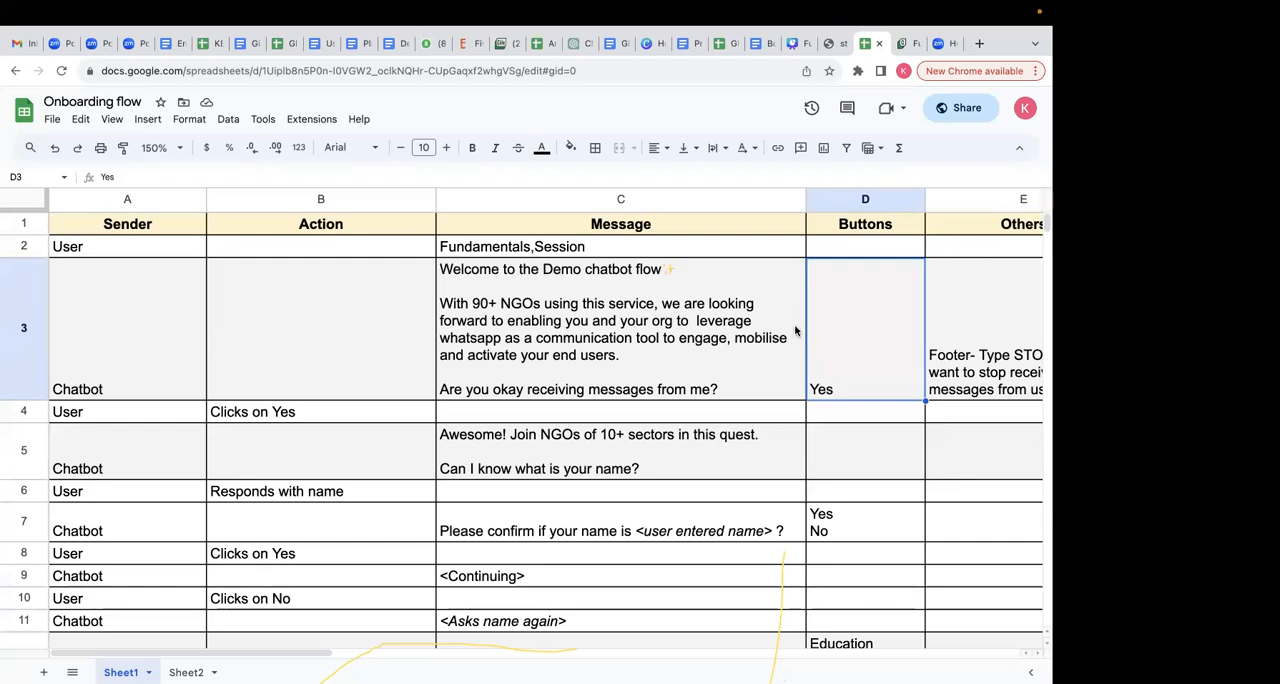
{"action": "left_click_drag", "start_coordinate": [874, 309], "coordinate": [722, 300]}
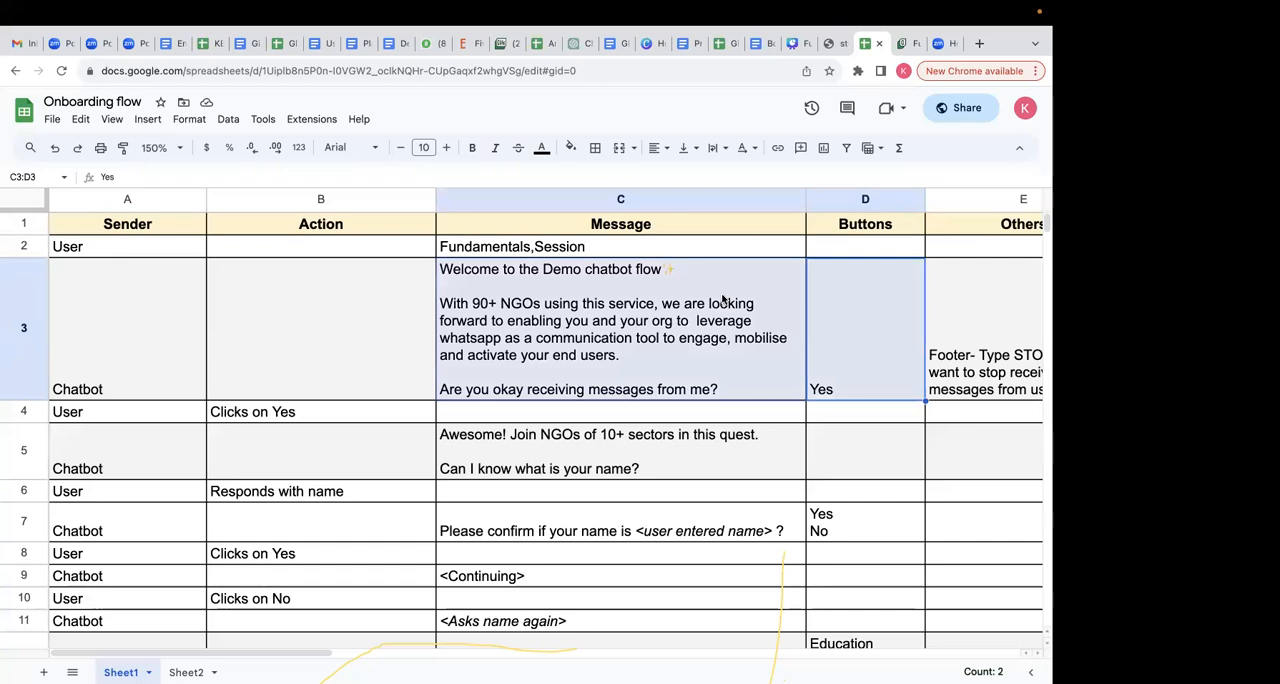
{"action": "left_click", "coordinate": [810, 330]}
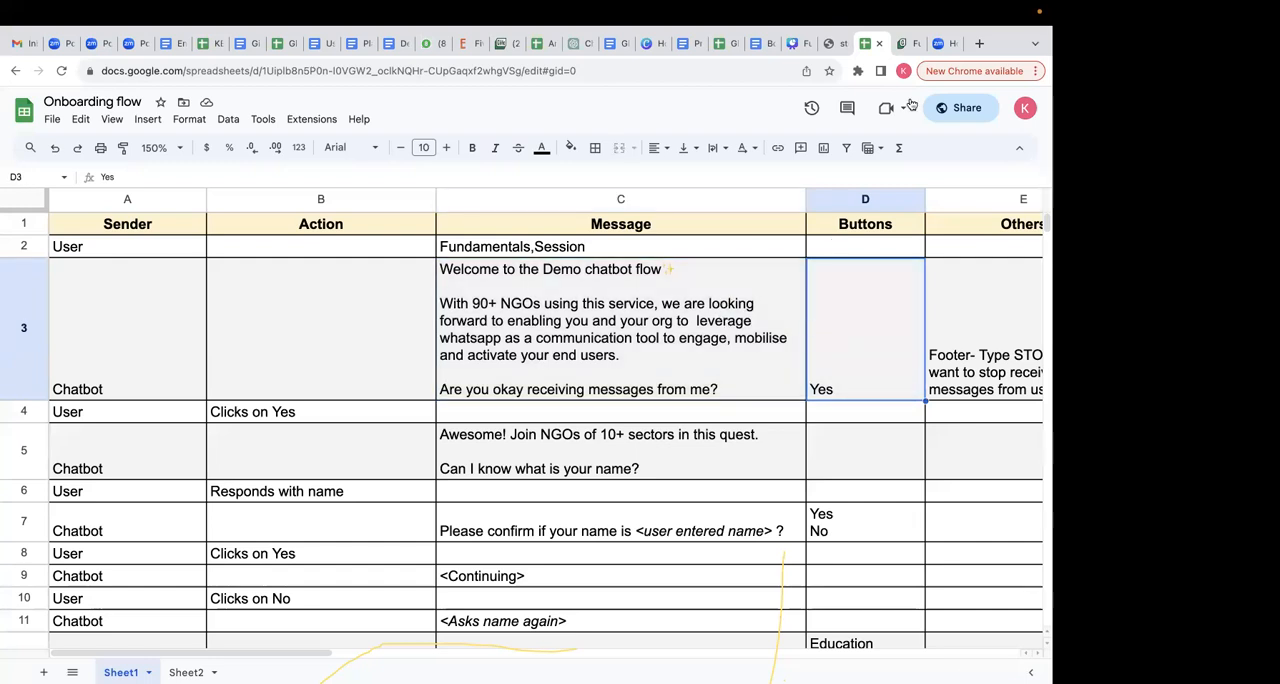
- Switch back to Glific and start a new interactive message
{"action": "left_click", "coordinate": [903, 43]}
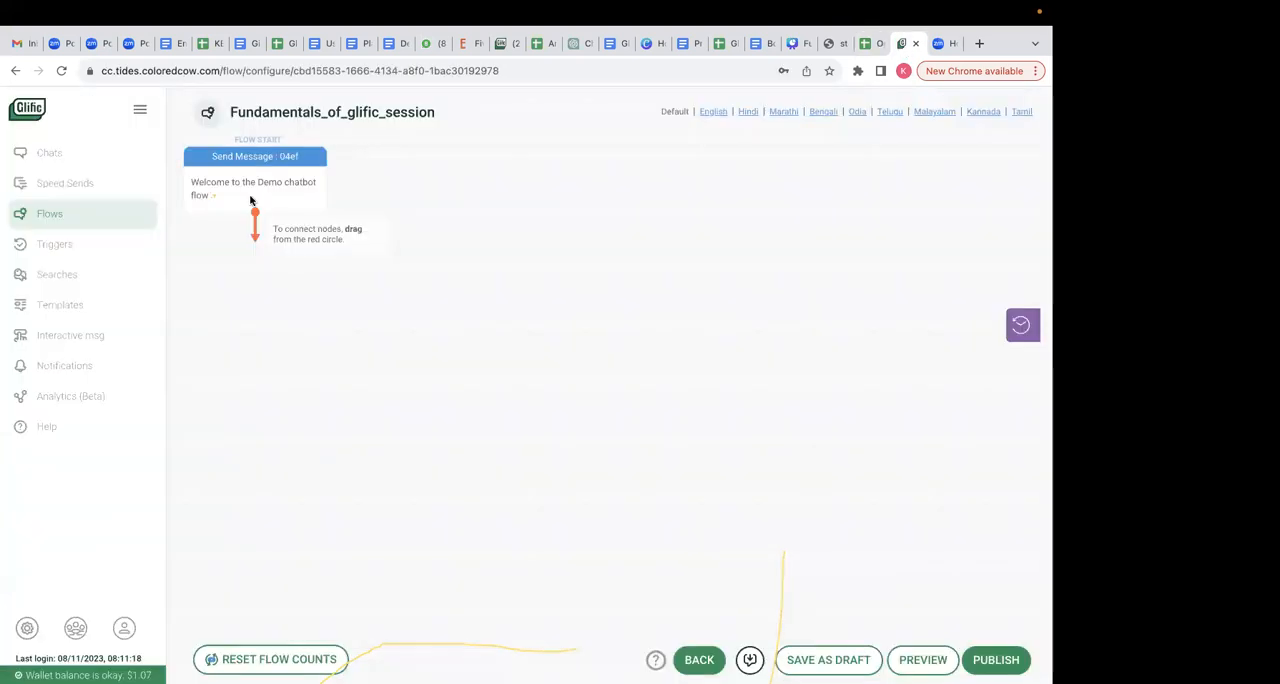
{"action": "left_click", "coordinate": [59, 343]}
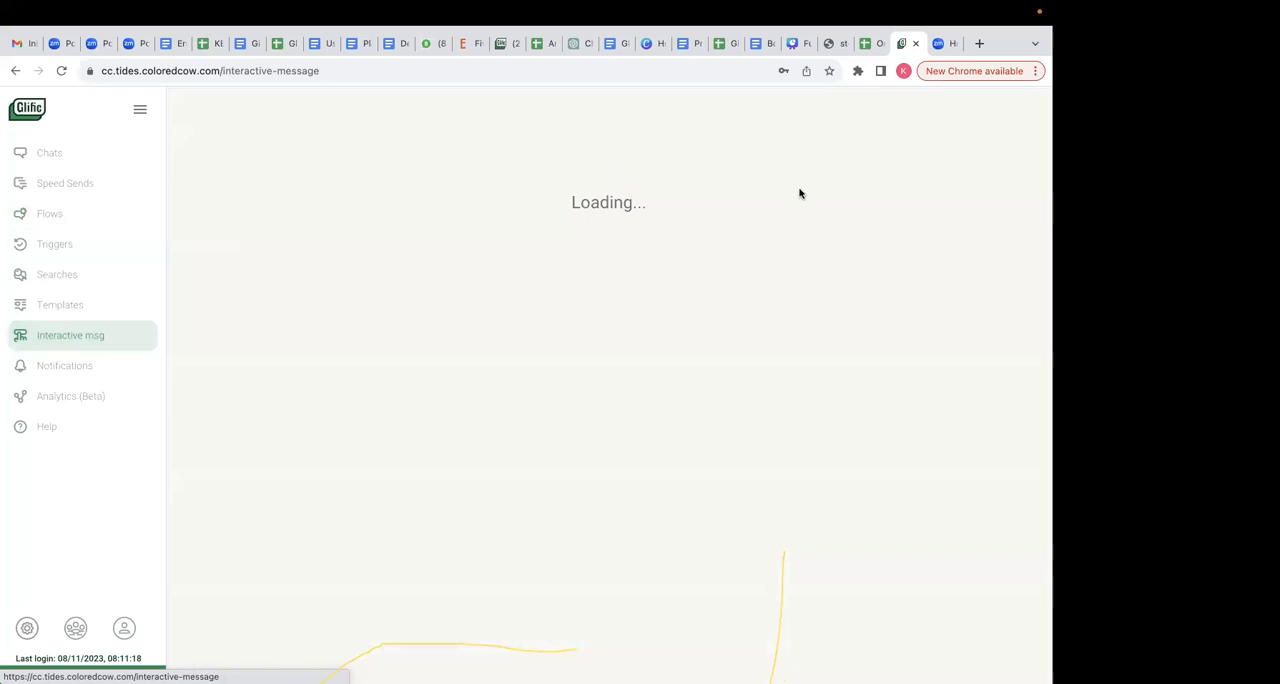
{"action": "left_click", "coordinate": [986, 114]}
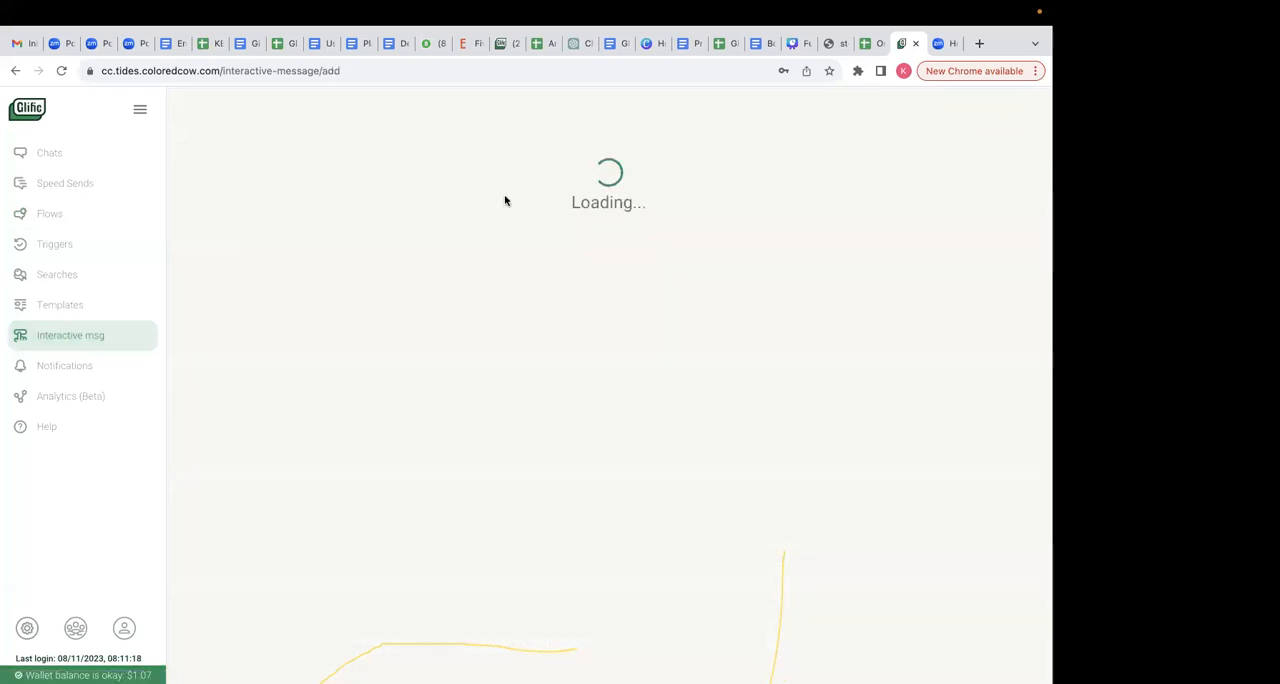
- Title the interactive message "Consent_from_user" and keep the title from showing in the message
{"action": "left_click", "coordinate": [291, 175]}
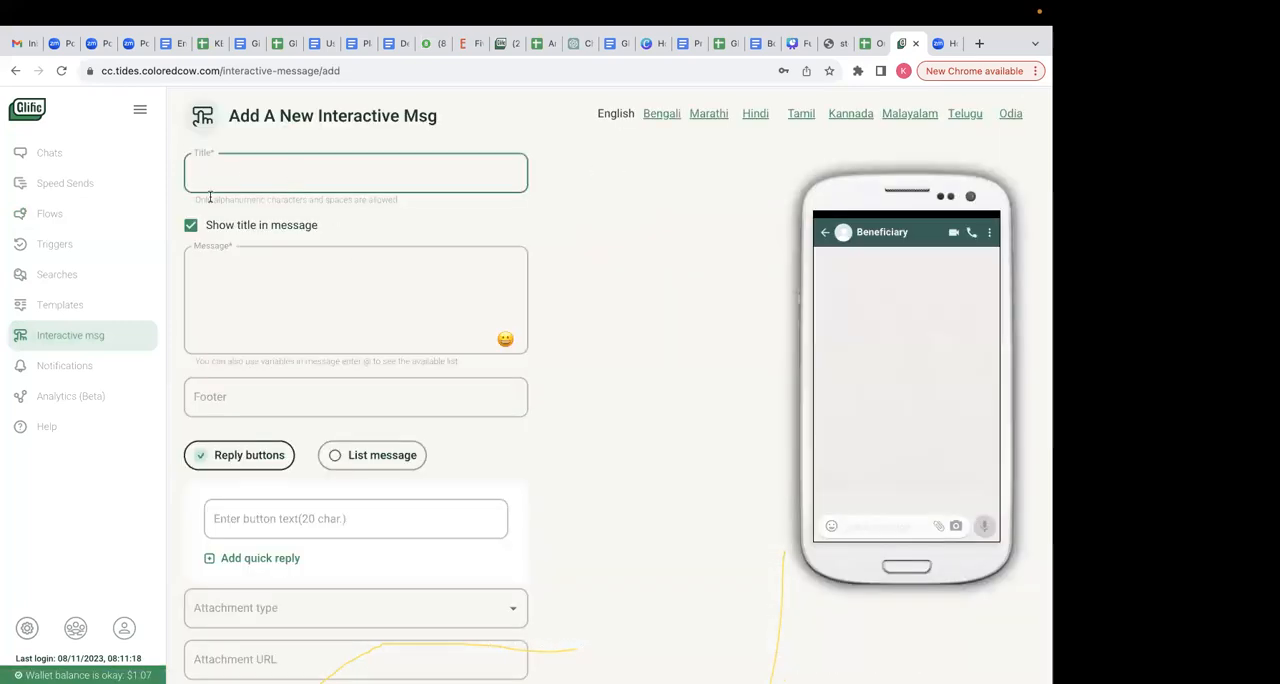
{"action": "left_click", "coordinate": [190, 225]}
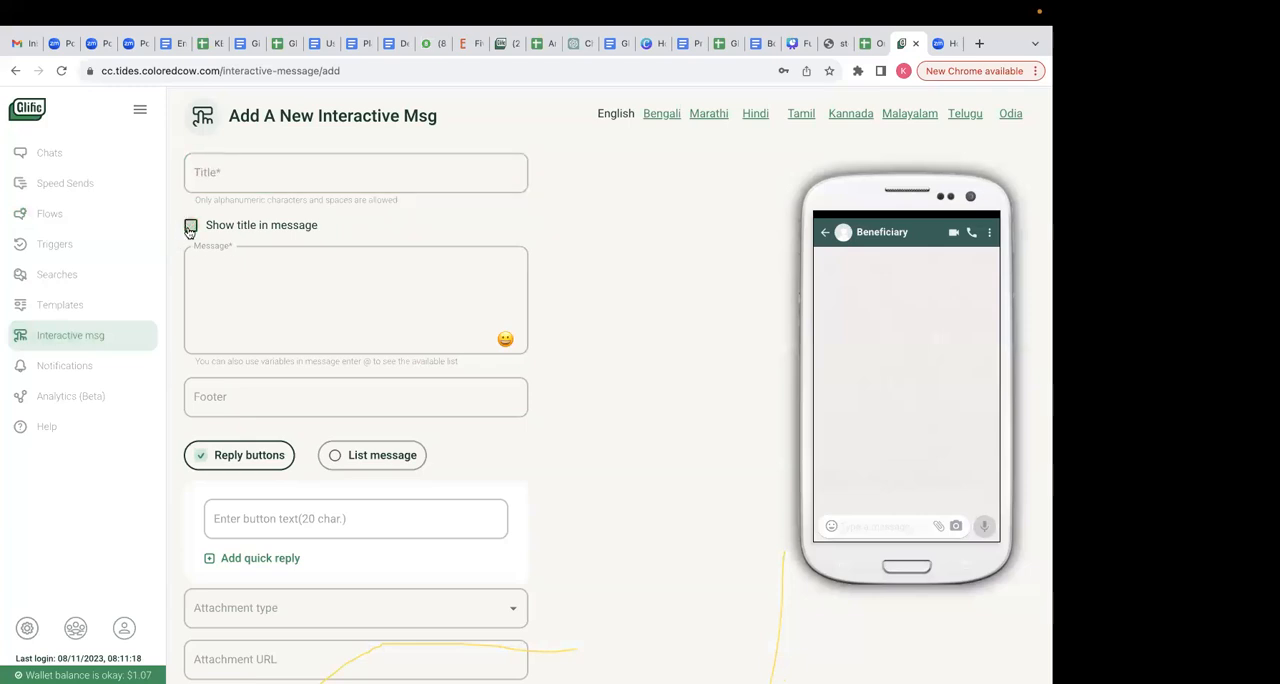
{"action": "left_click", "coordinate": [212, 176]}
{"action": "type", "text": "Fundame"}
{"action": "key", "text": "BackSpace"}
{"action": "key", "text": "BackSpace"}
{"action": "key", "text": "BackSpace"}
{"action": "key", "text": "BackSpace"}
{"action": "key", "text": "BackSpace"}
{"action": "key", "text": "BackSpace"}
{"action": "key", "text": "BackSpace"}
{"action": "key", "text": "BackSpace"}
{"action": "key", "text": "BackSpace"}
{"action": "key", "text": "BackSpace"}
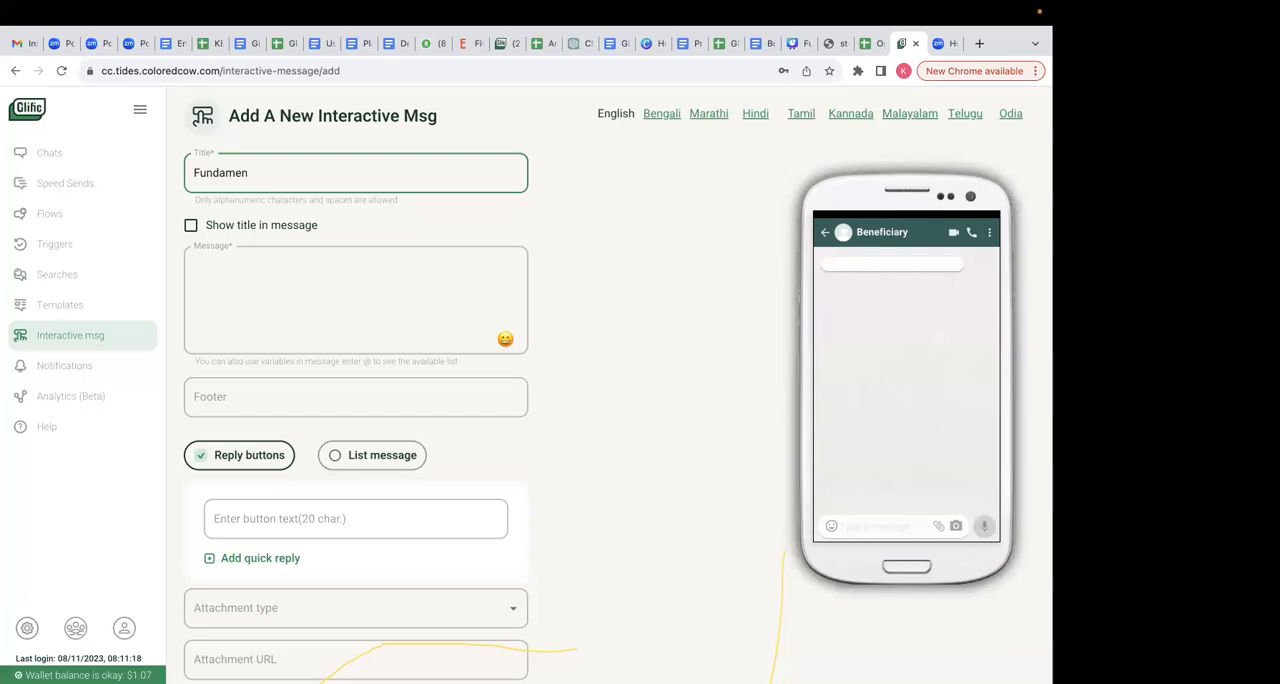
{"action": "type", "text": "Consent_from_user"}
{"action": "left_click", "coordinate": [190, 225]}
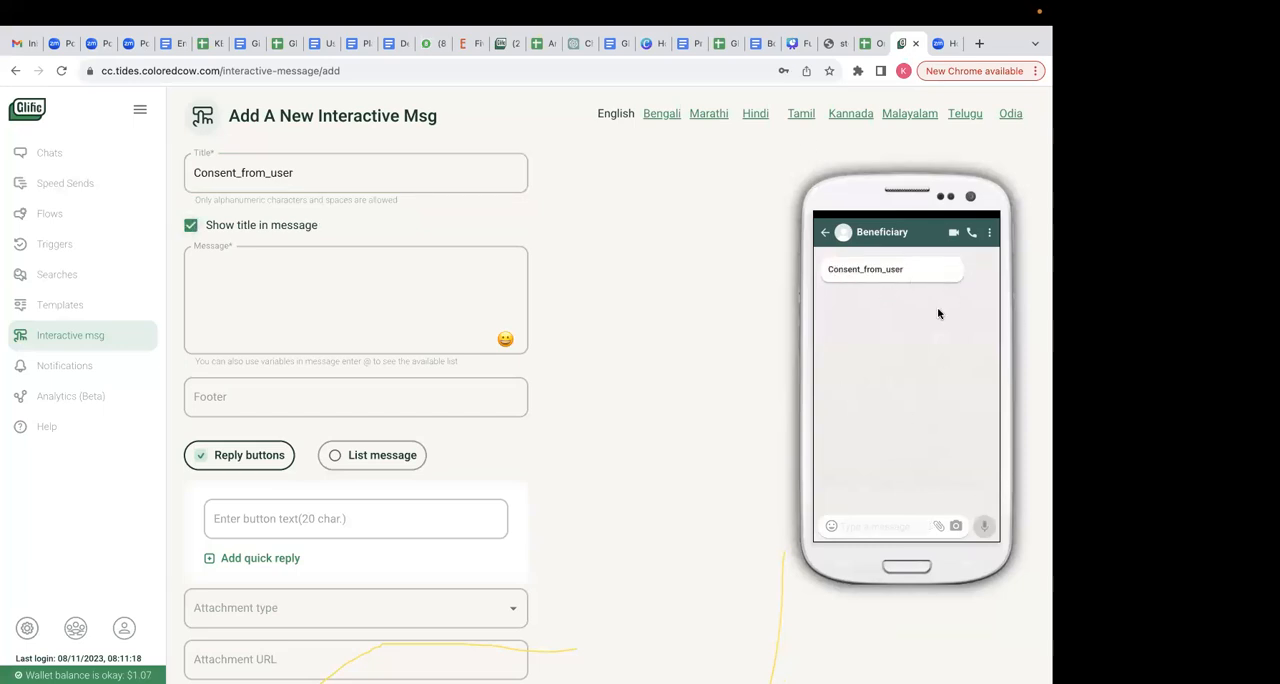
{"action": "left_click", "coordinate": [190, 225]}
- Copy the C3 text from "With 90+ NGOs" through "Are you okay receiving messages from me?" and paste it as the interactive message's body
{"action": "left_click", "coordinate": [234, 262]}
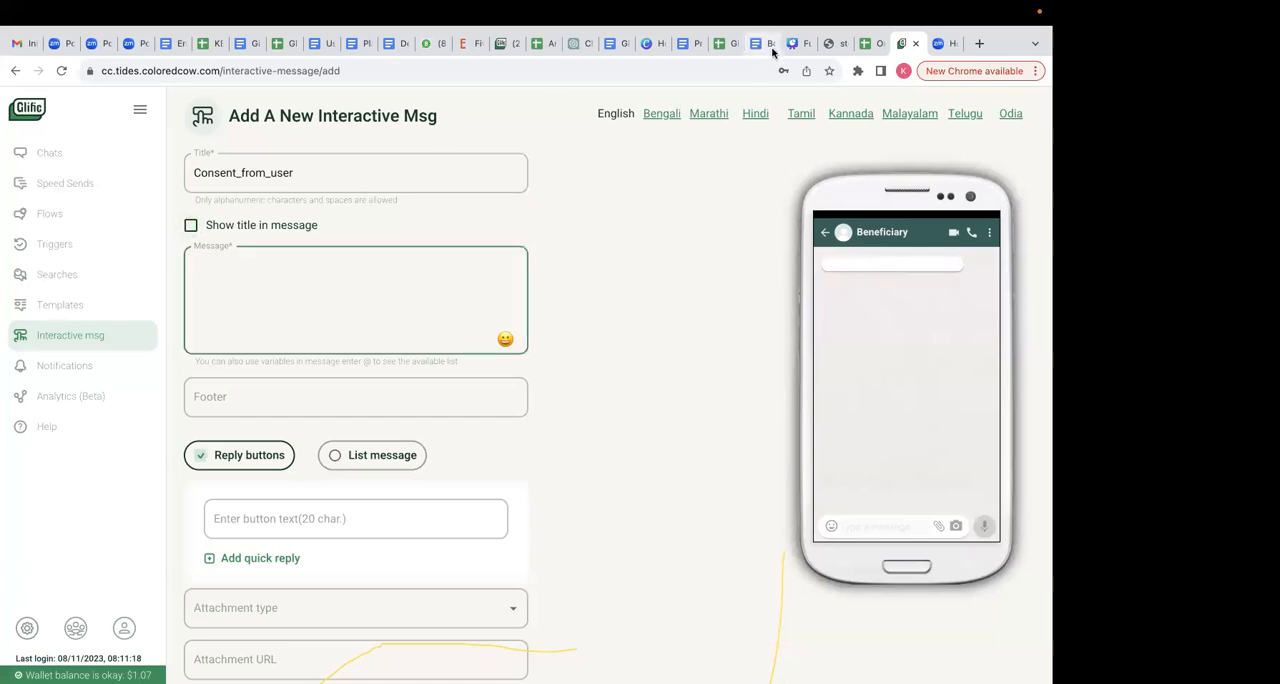
{"action": "left_click", "coordinate": [866, 43]}
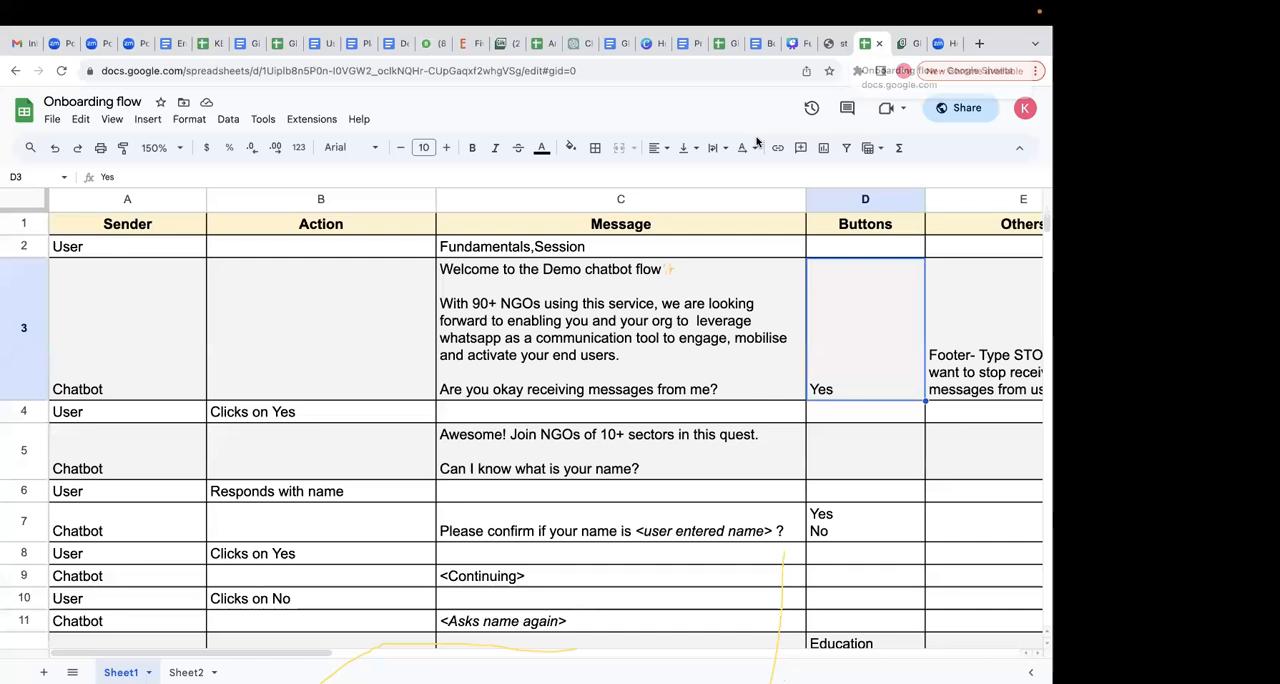
{"action": "double_click", "coordinate": [660, 325]}
{"action": "left_click_drag", "start_coordinate": [814, 346], "coordinate": [376, 313]}
{"action": "key", "text": "super+c"}
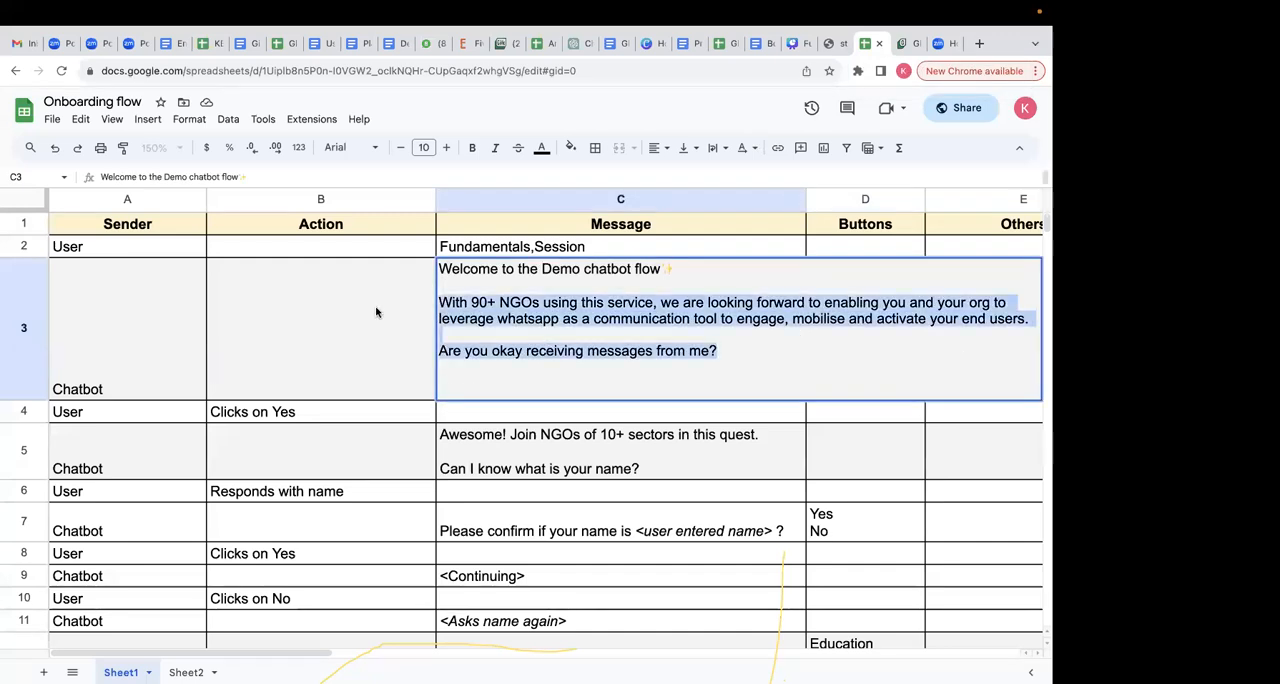
{"action": "left_click", "coordinate": [283, 328]}
{"action": "left_click", "coordinate": [904, 43]}
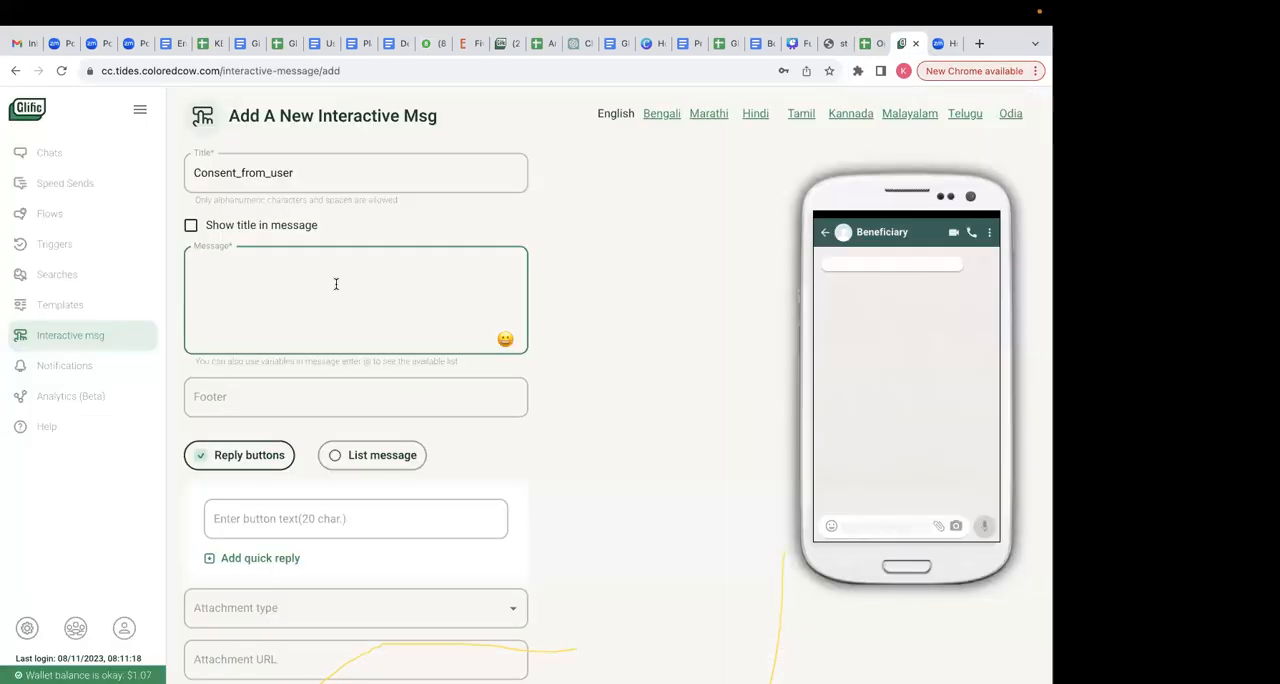
{"action": "key", "text": "super+v"}
- Set the footer to "Type STOP if you don't want to receive messages from us" and add a reply button reading "Yes"
{"action": "left_click", "coordinate": [286, 387]}
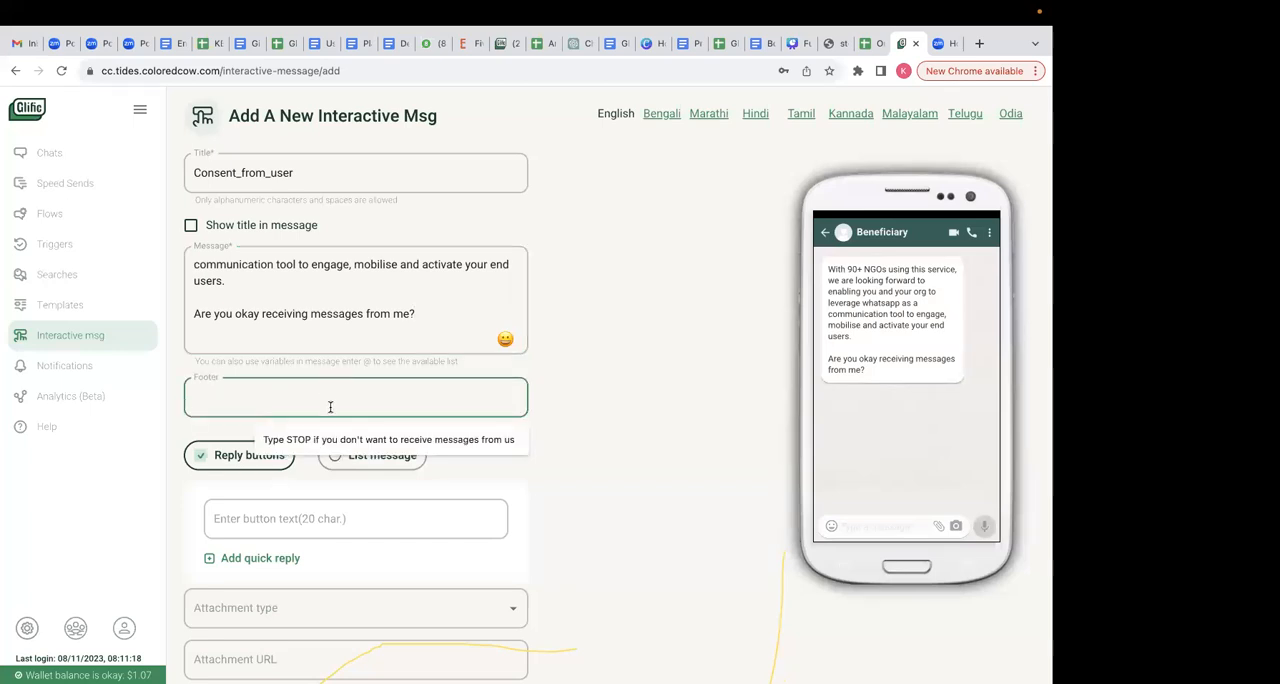
{"action": "left_click", "coordinate": [346, 437]}
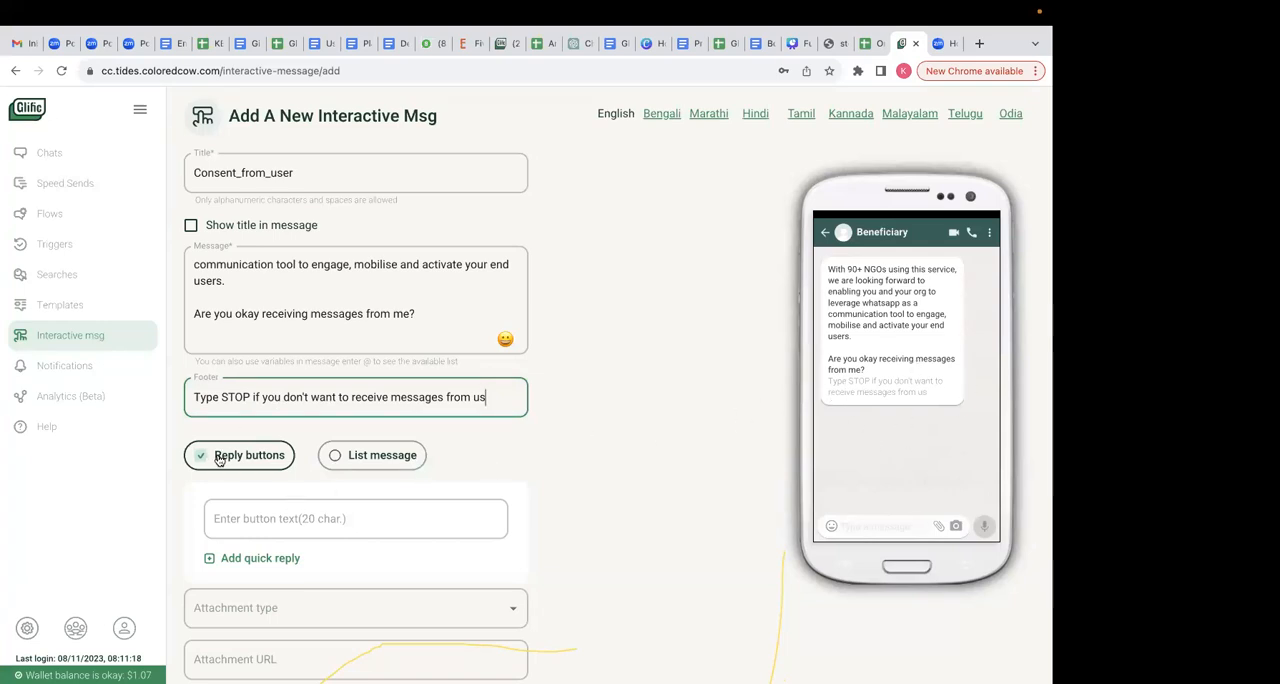
{"action": "left_click", "coordinate": [264, 520]}
{"action": "type", "text": "Yes"}
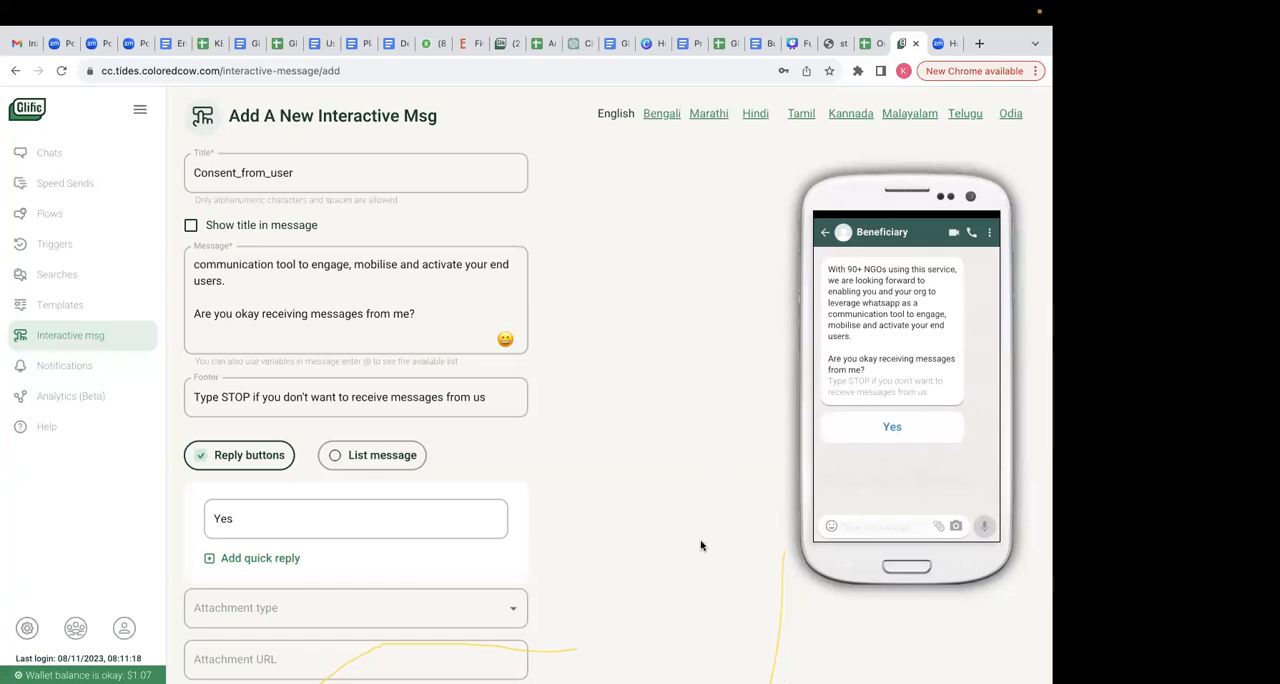
- Tag the interactive message with Fundamentals and save it
{"action": "scroll", "coordinate": [700, 543], "scroll_direction": "down", "scroll_amount": 2}
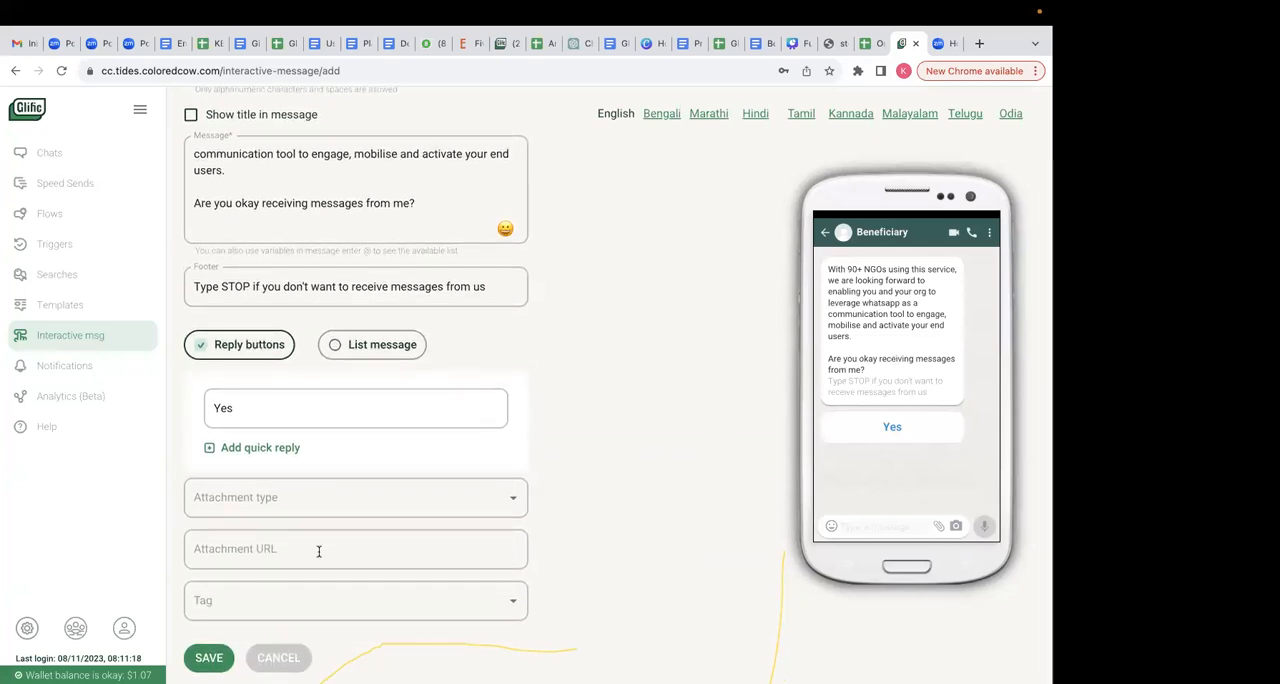
{"action": "left_click", "coordinate": [354, 600]}
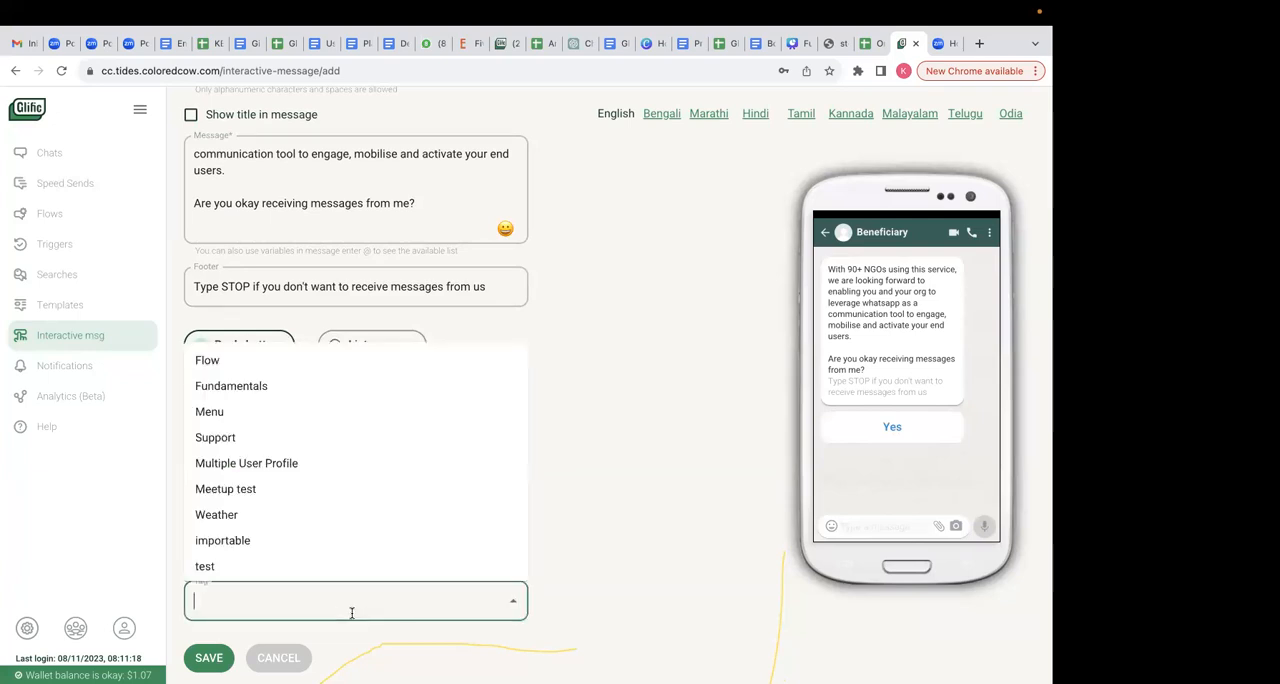
{"action": "left_click", "coordinate": [259, 387]}
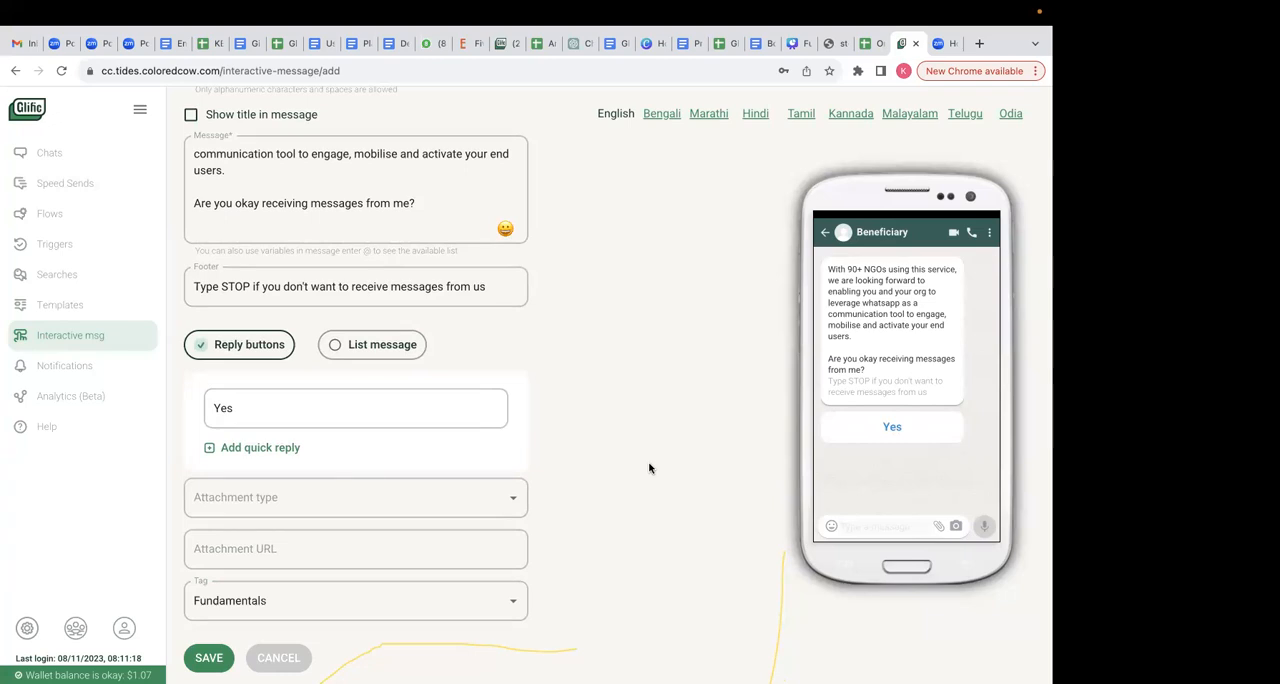
{"action": "scroll", "coordinate": [583, 429], "scroll_direction": "up", "scroll_amount": 2}
{"action": "scroll", "coordinate": [400, 512], "scroll_direction": "down", "scroll_amount": 2}
{"action": "left_click", "coordinate": [209, 652]}
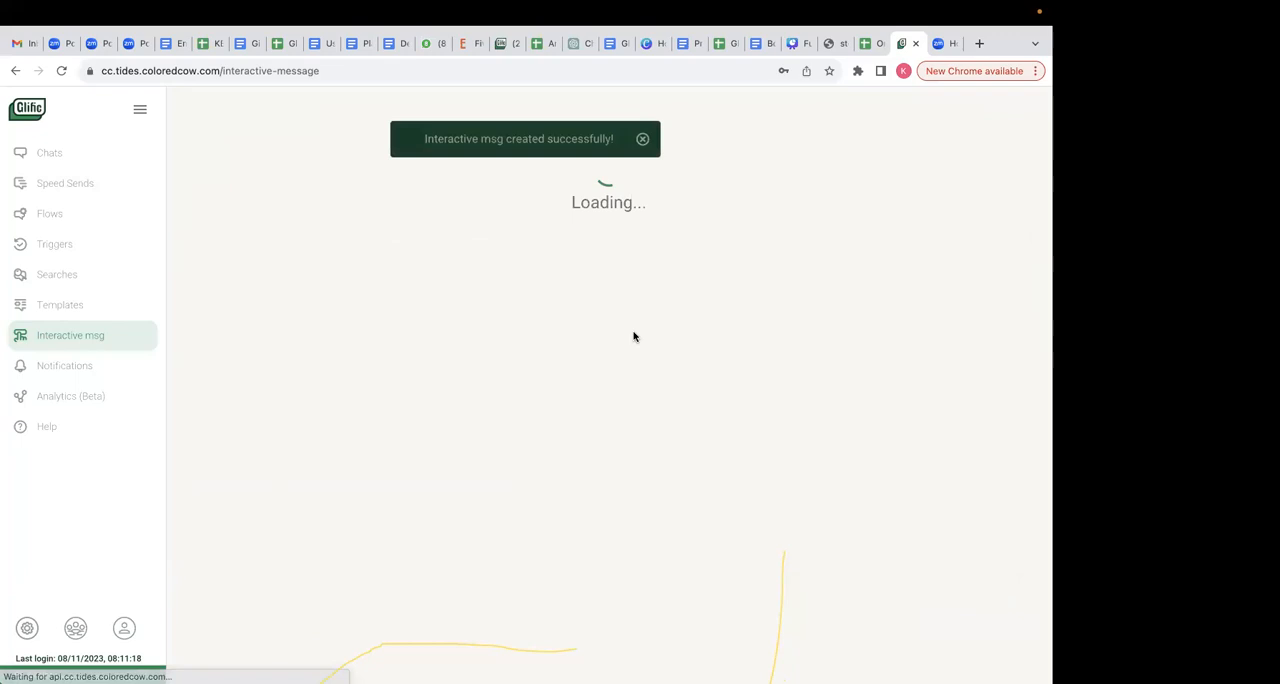
- Open the list of flows and try filtering it by the Fundamentals tag, clearing the filter again
{"action": "left_click", "coordinate": [96, 216]}
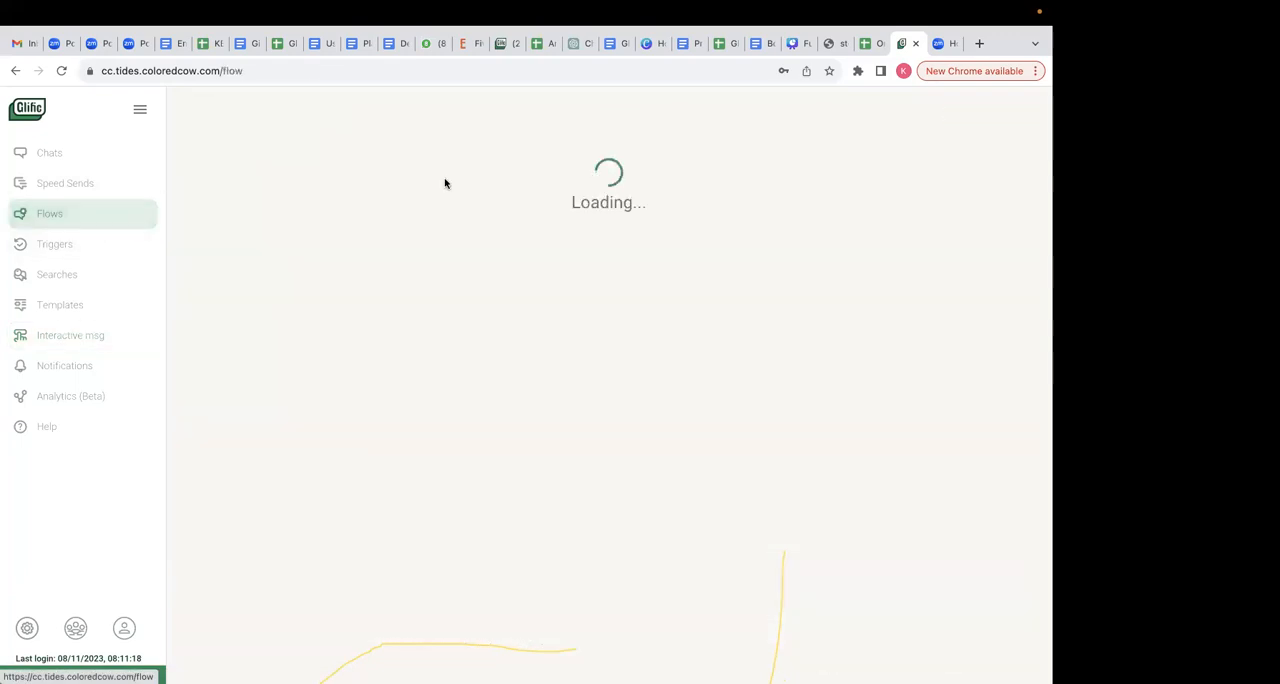
{"action": "left_click", "coordinate": [409, 176]}
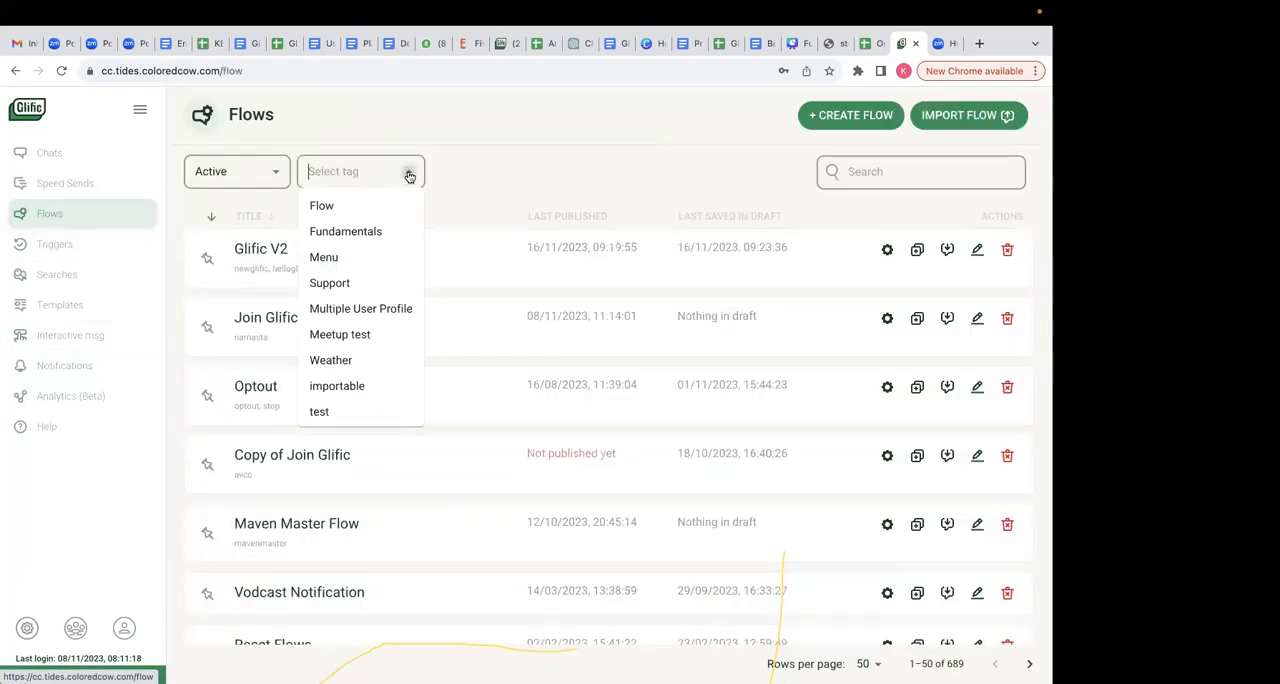
{"action": "left_click", "coordinate": [366, 232]}
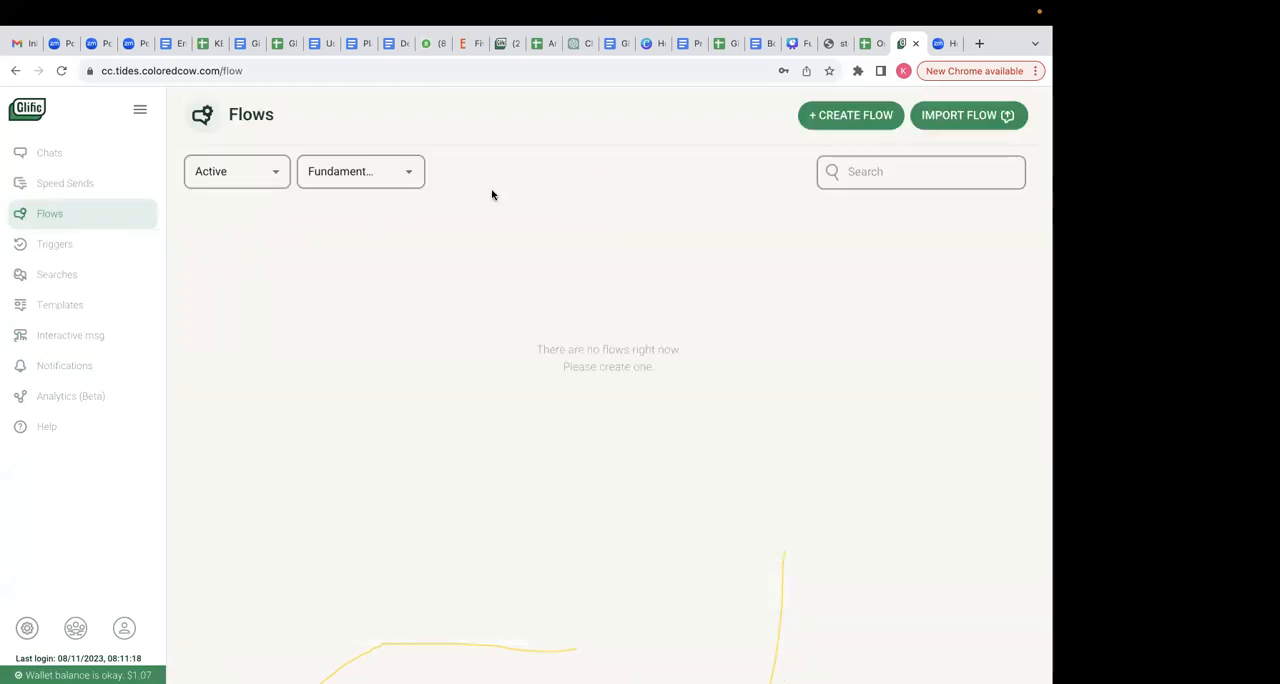
{"action": "left_click", "coordinate": [408, 174]}
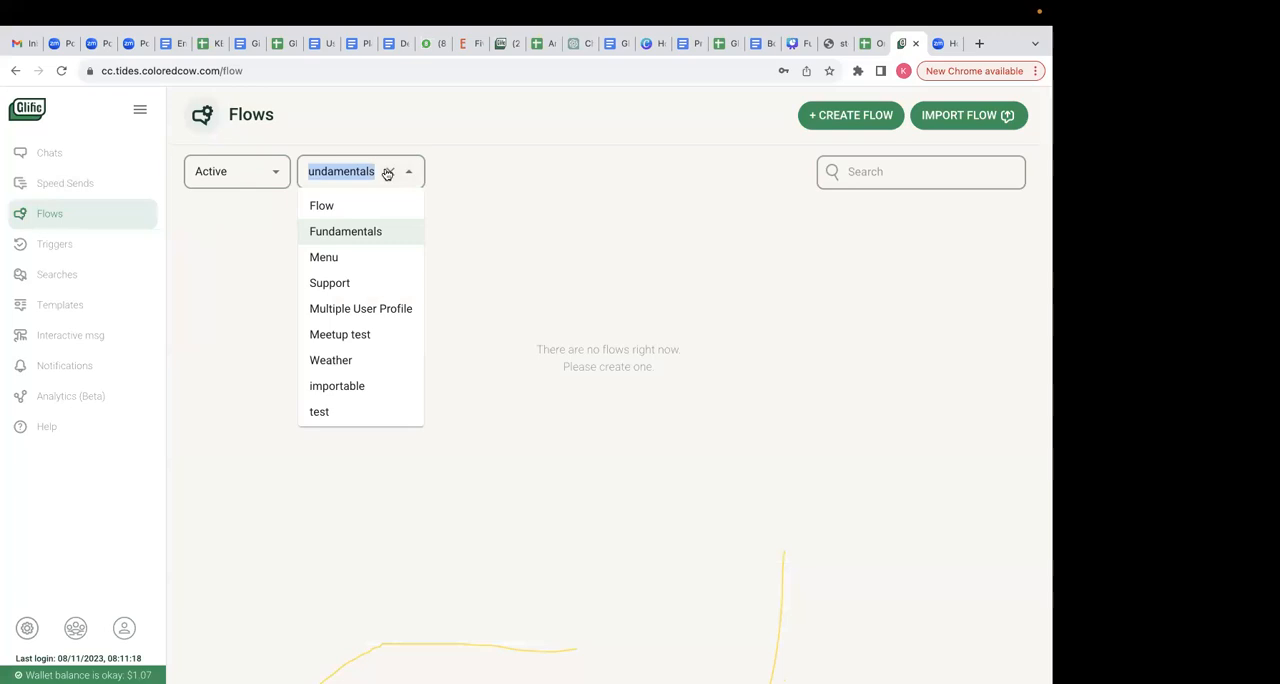
{"action": "left_click", "coordinate": [387, 174]}
- Search the flows for "fundamentals" and open Fundamentals_of_glific_session in the flow editor
{"action": "left_click", "coordinate": [690, 158]}
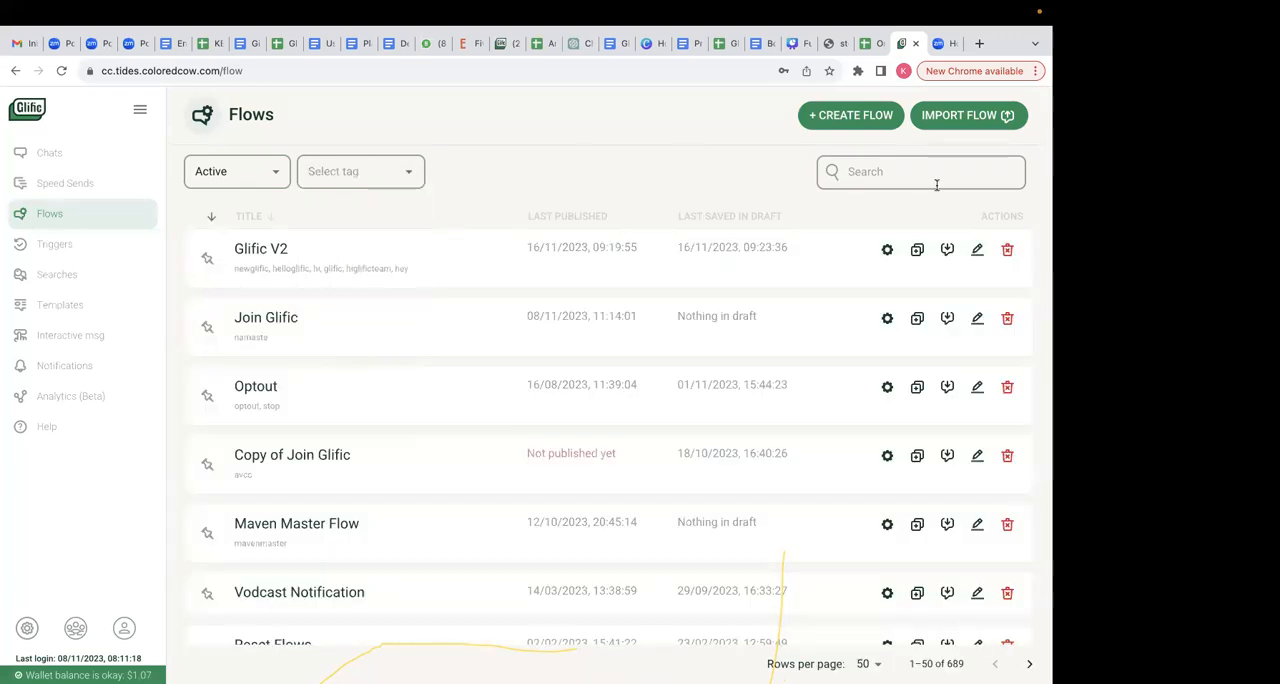
{"action": "type", "text": "fundamentals"}
{"action": "key", "text": "Return"}
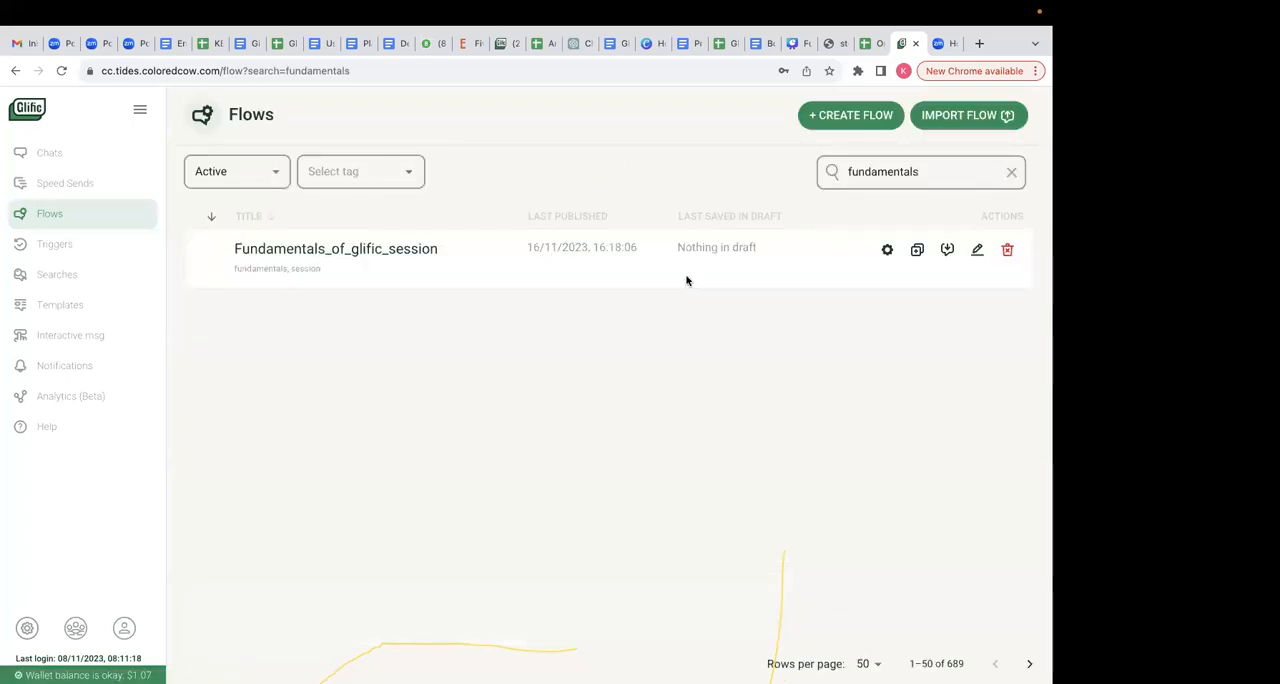
{"action": "left_click", "coordinate": [887, 250]}
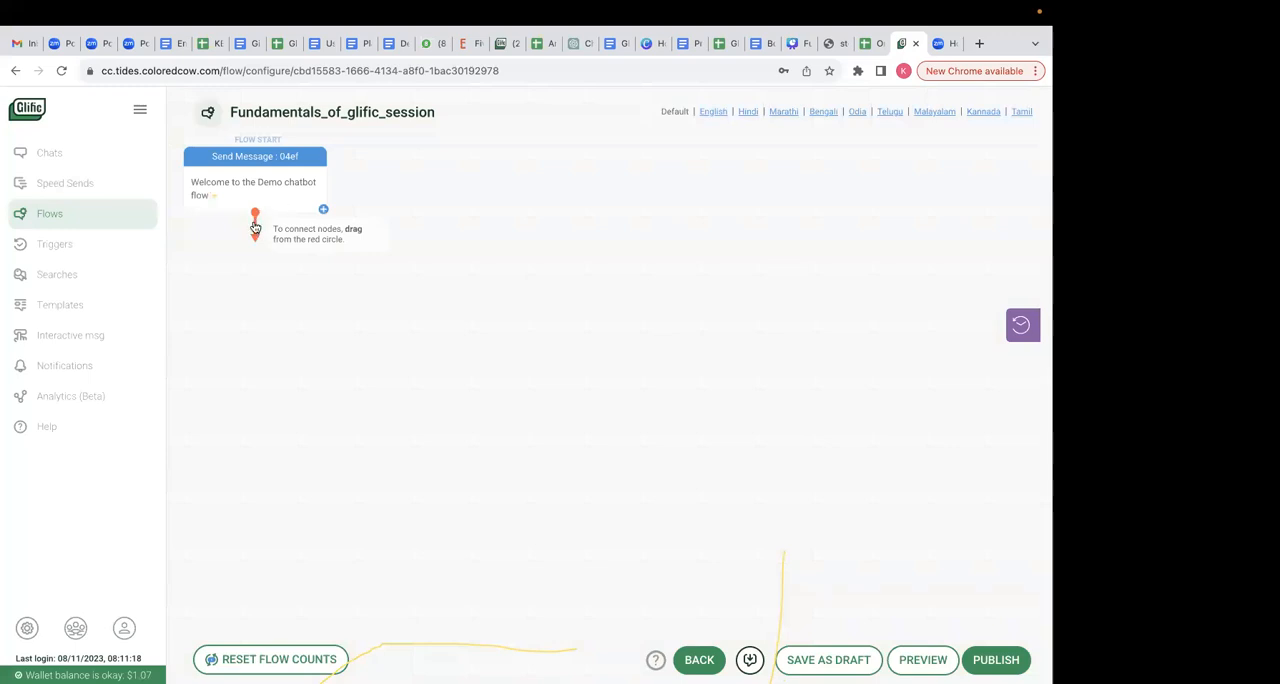
- Add a node after the welcome message that sends the Consent_from_user interactive message, placed just below the welcome node
{"action": "left_click_drag", "start_coordinate": [256, 214], "coordinate": [274, 290]}
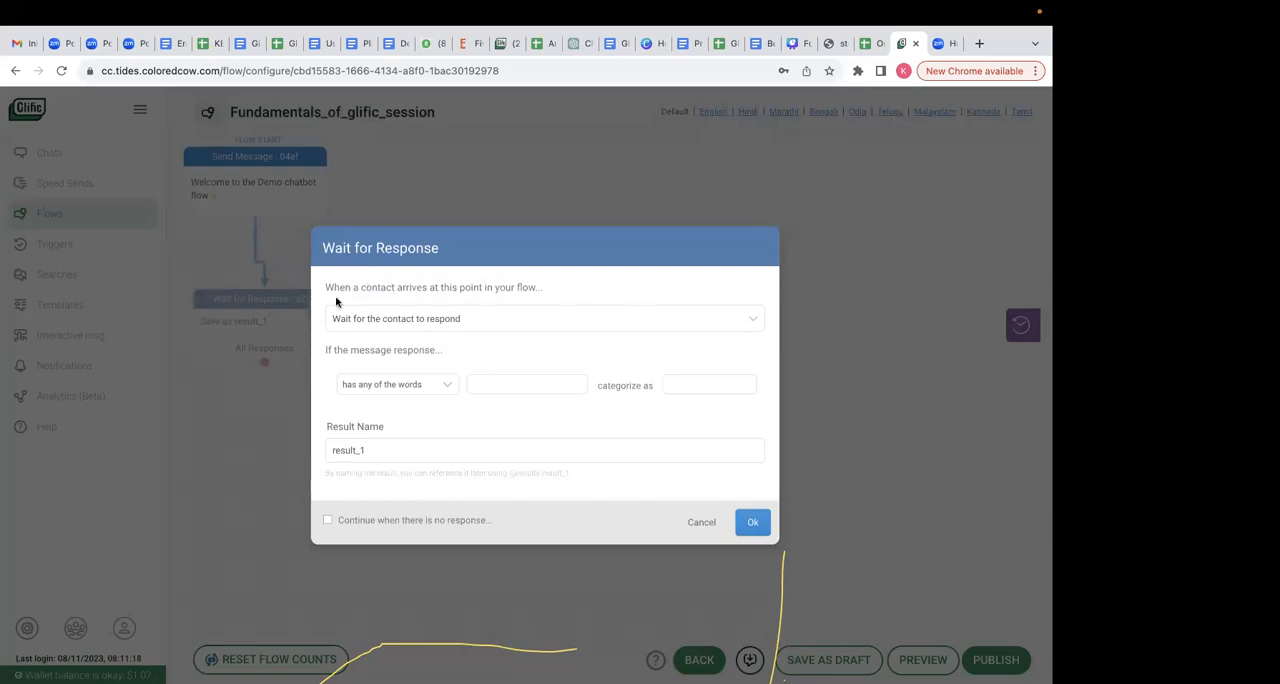
{"action": "left_click", "coordinate": [443, 320]}
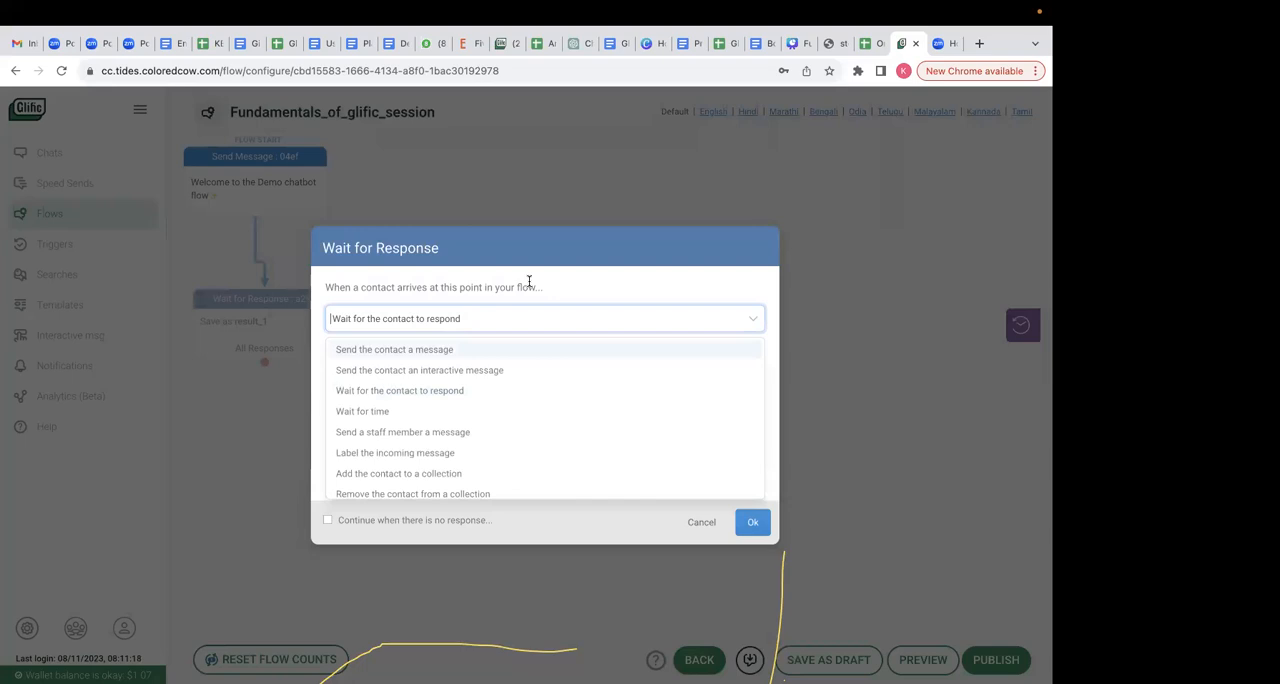
{"action": "left_click", "coordinate": [491, 371]}
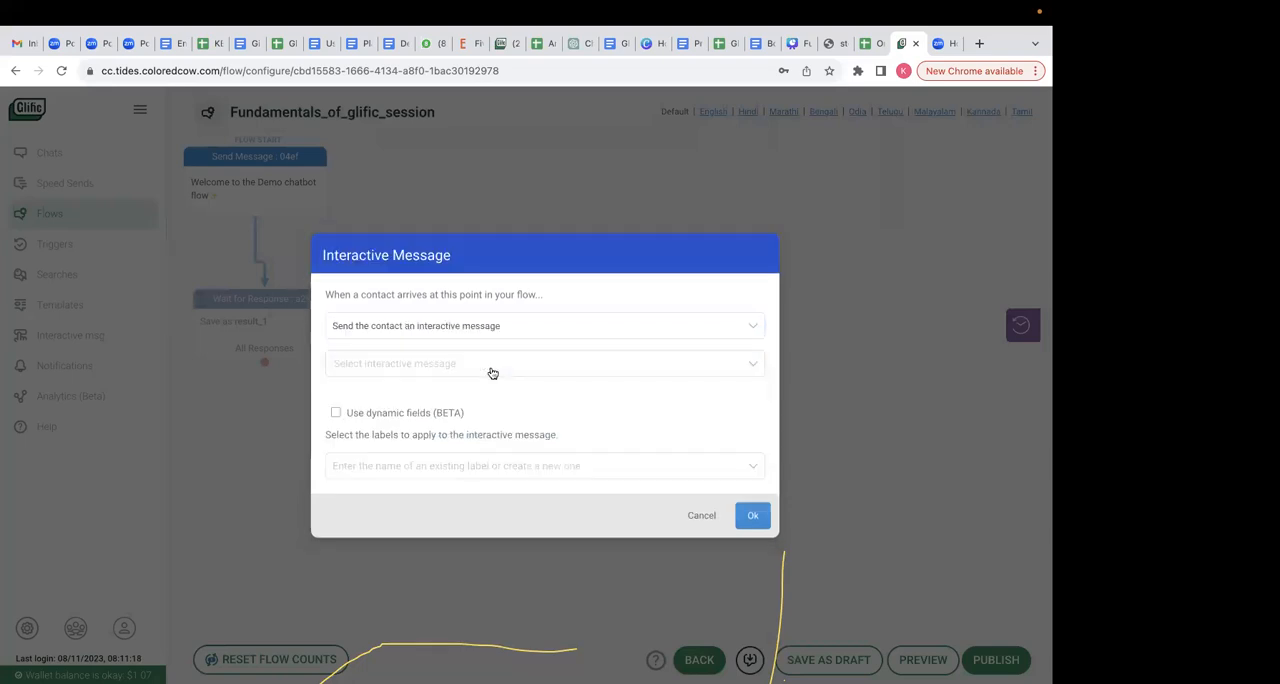
{"action": "left_click", "coordinate": [492, 373]}
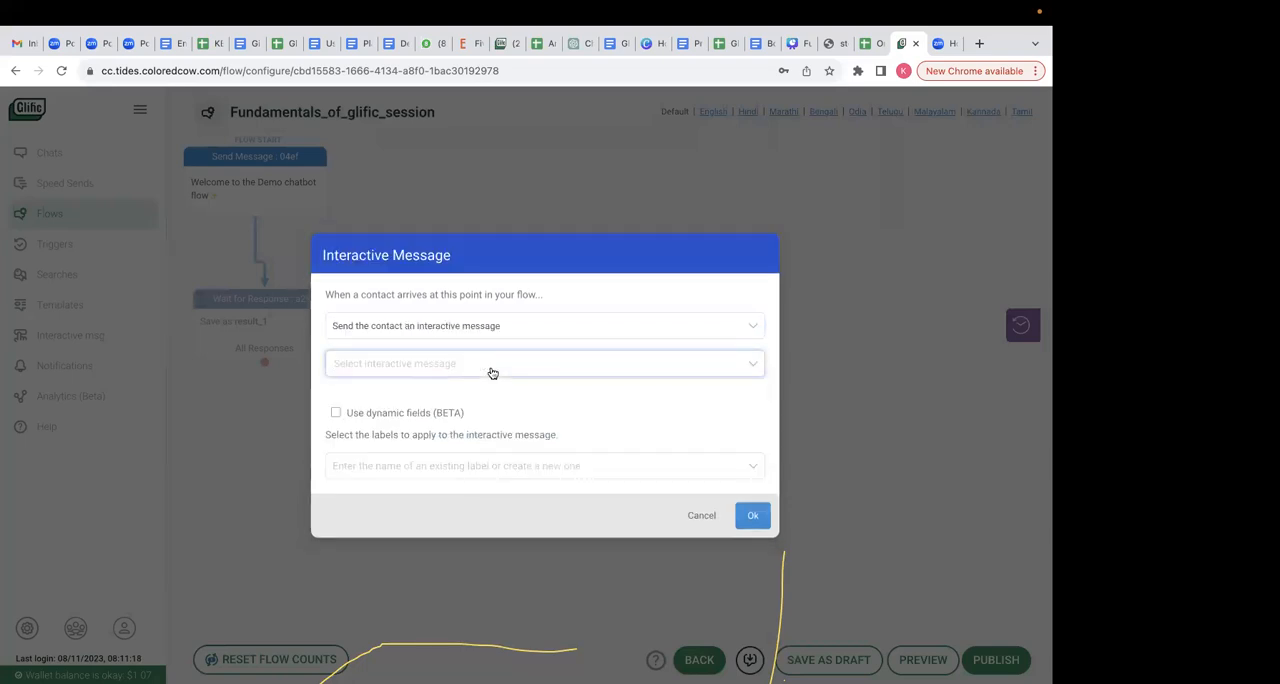
{"action": "left_click", "coordinate": [492, 373]}
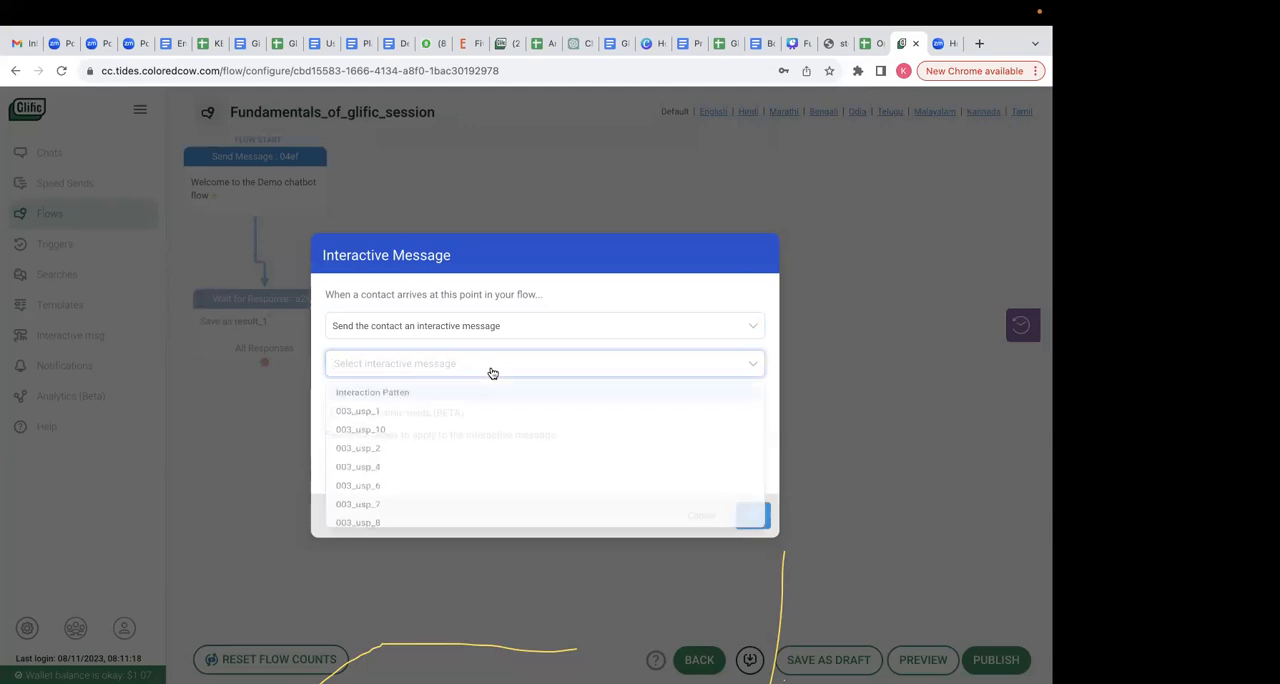
{"action": "type", "text": "consent"}
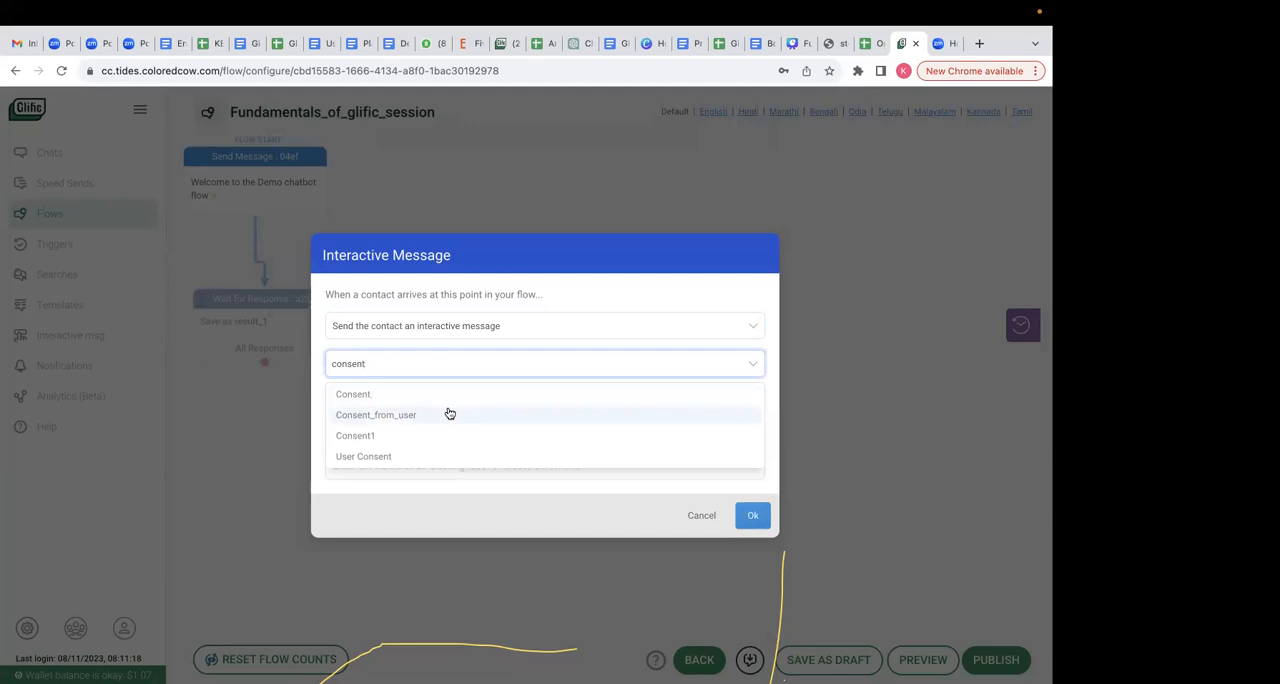
{"action": "left_click", "coordinate": [449, 413]}
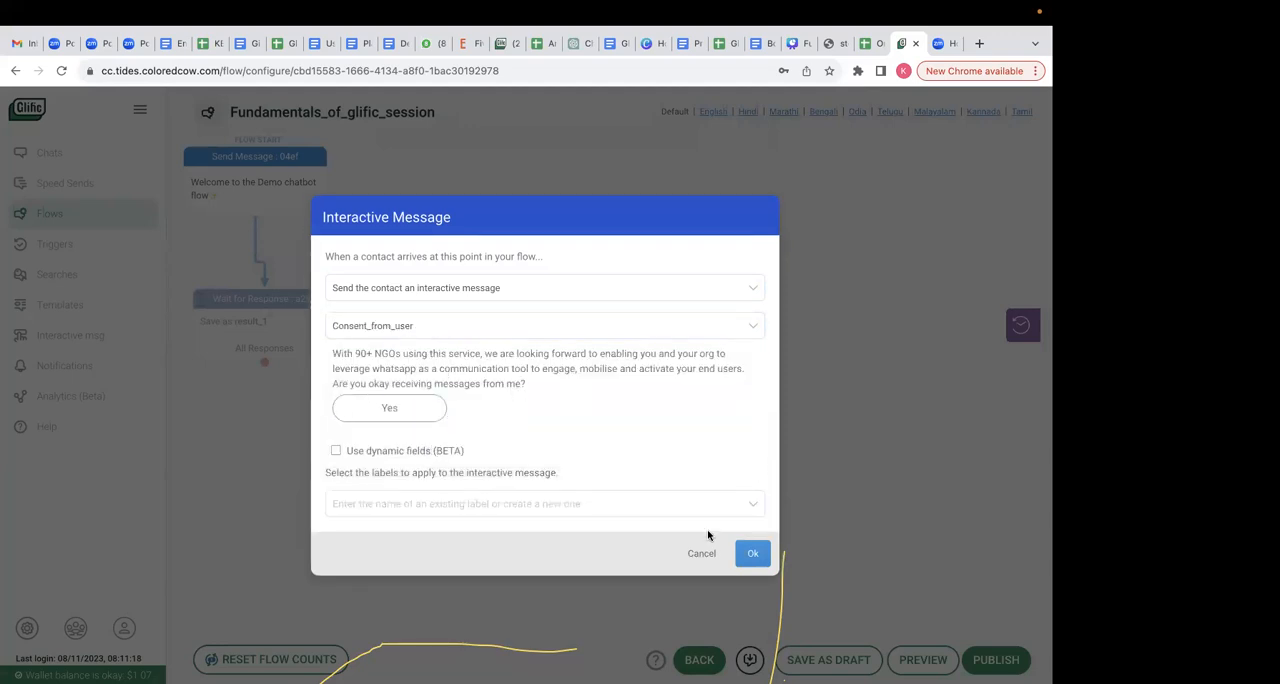
{"action": "left_click", "coordinate": [752, 556]}
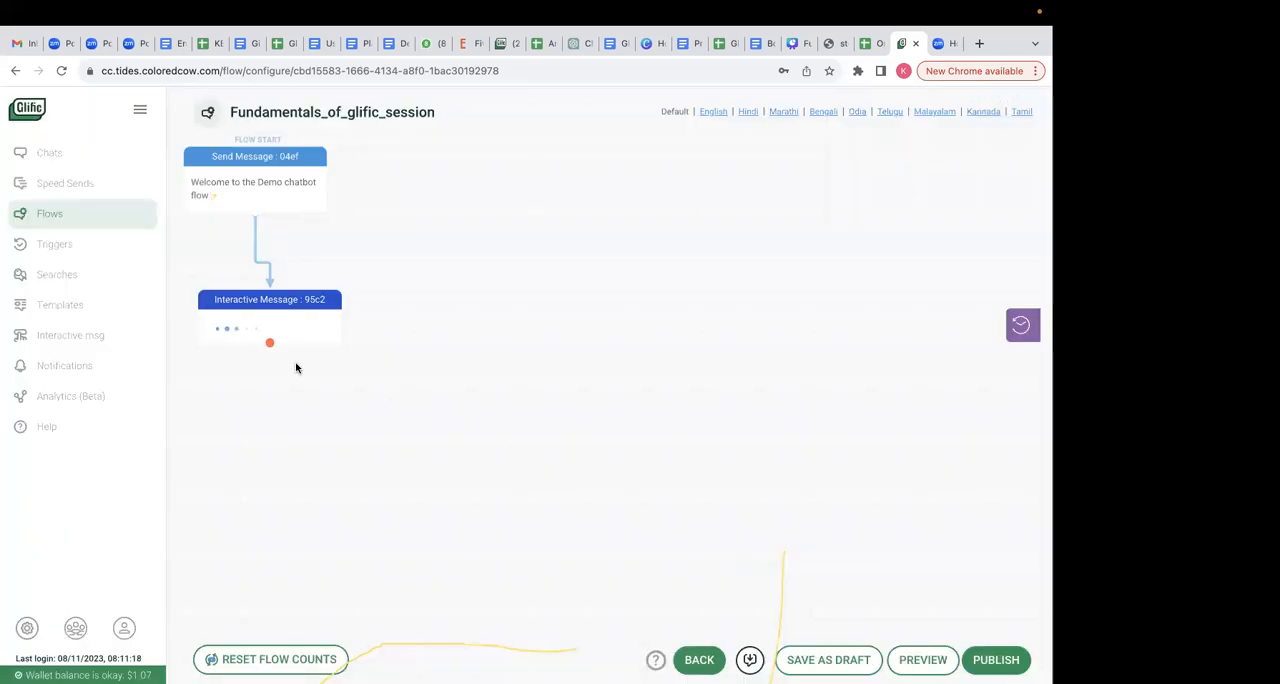
{"action": "left_click_drag", "start_coordinate": [278, 345], "coordinate": [274, 304]}
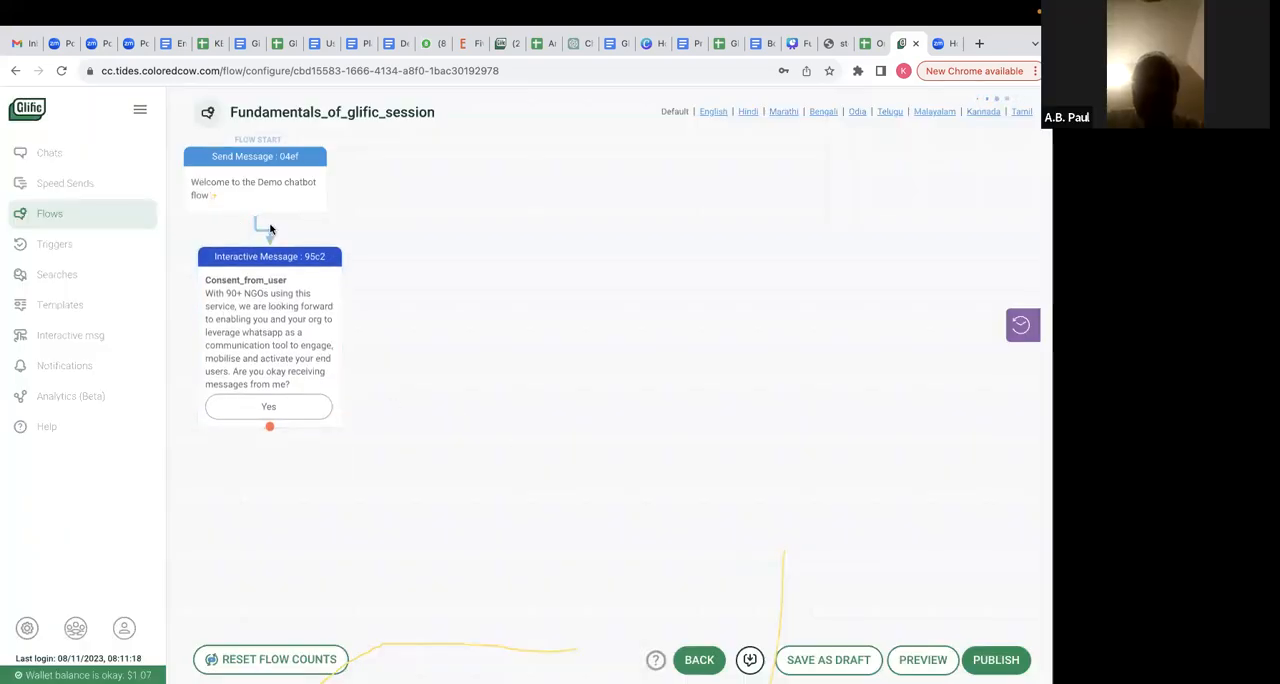
- Preview the flow in the simulator, answer the consent message with Yes, and close the preview
{"action": "left_click", "coordinate": [922, 659]}
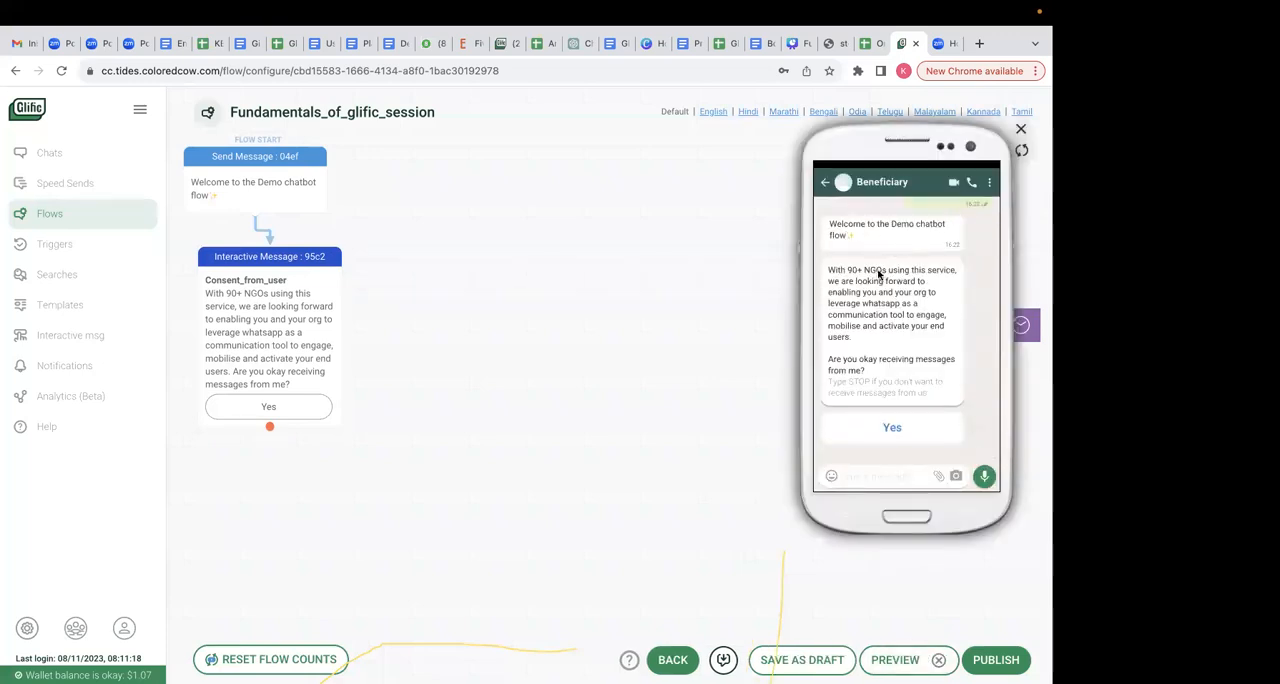
{"action": "scroll", "coordinate": [924, 300], "scroll_direction": "up", "scroll_amount": 1}
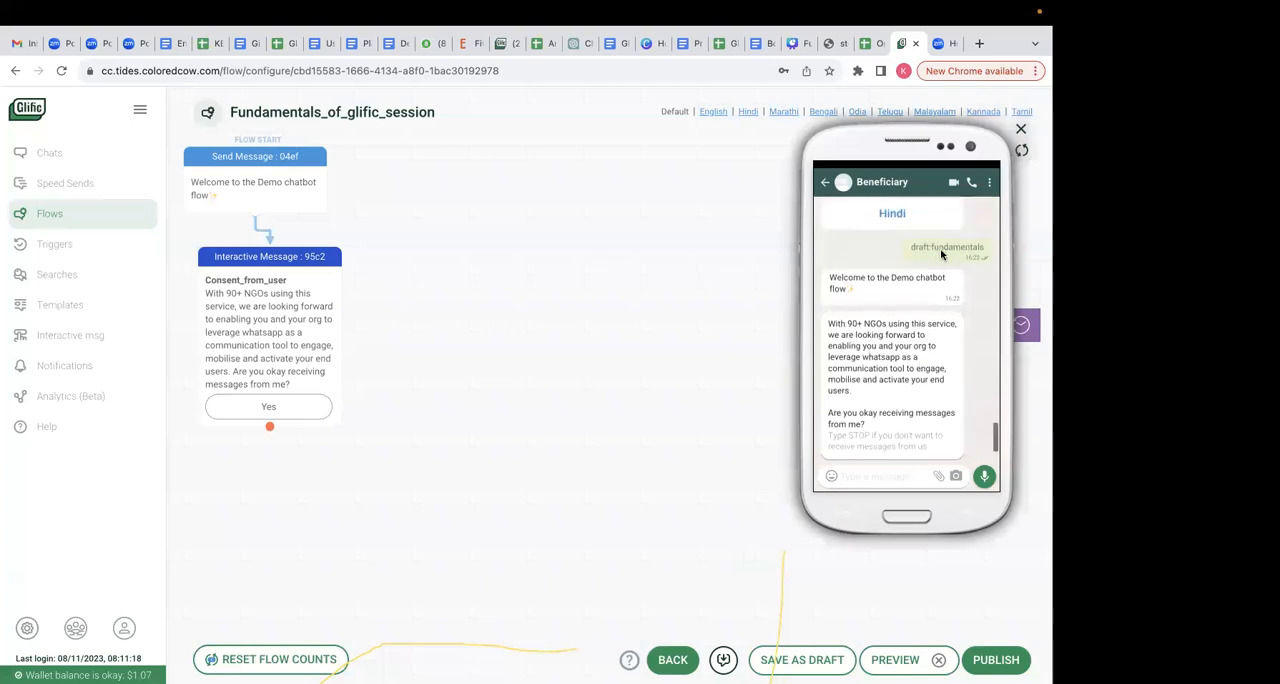
{"action": "scroll", "coordinate": [888, 370], "scroll_direction": "down", "scroll_amount": 1}
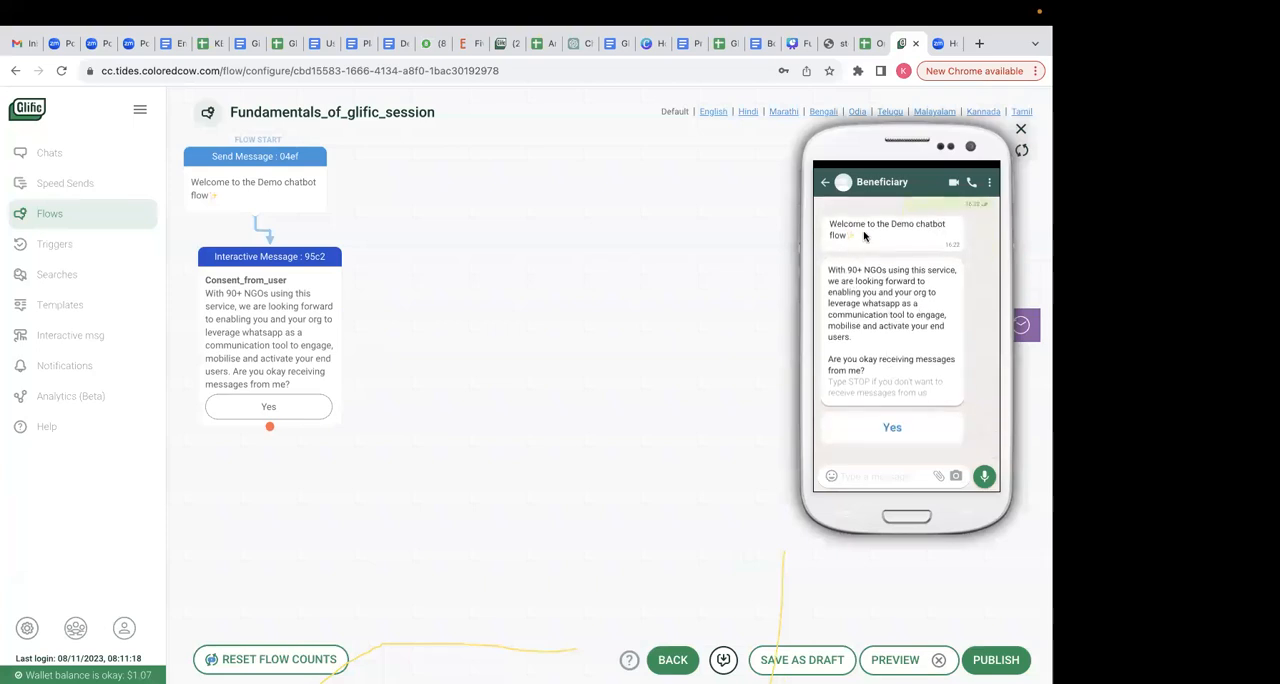
{"action": "left_click", "coordinate": [901, 428]}
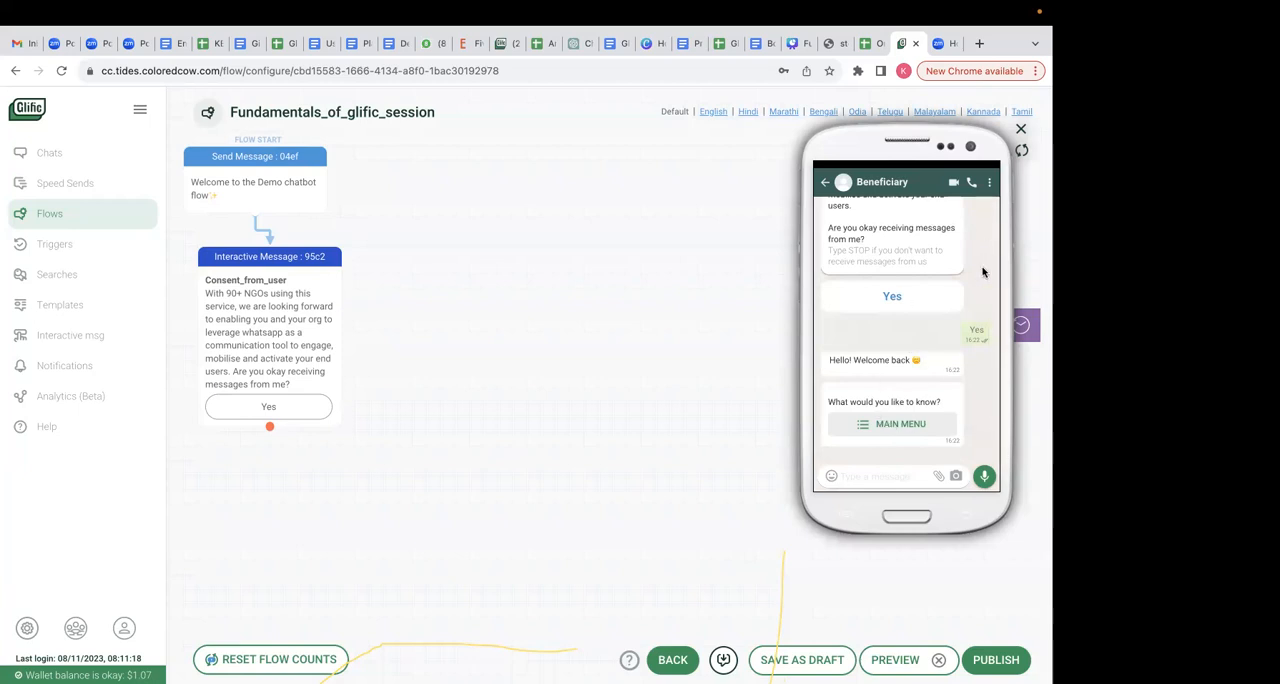
{"action": "left_click", "coordinate": [1022, 131]}
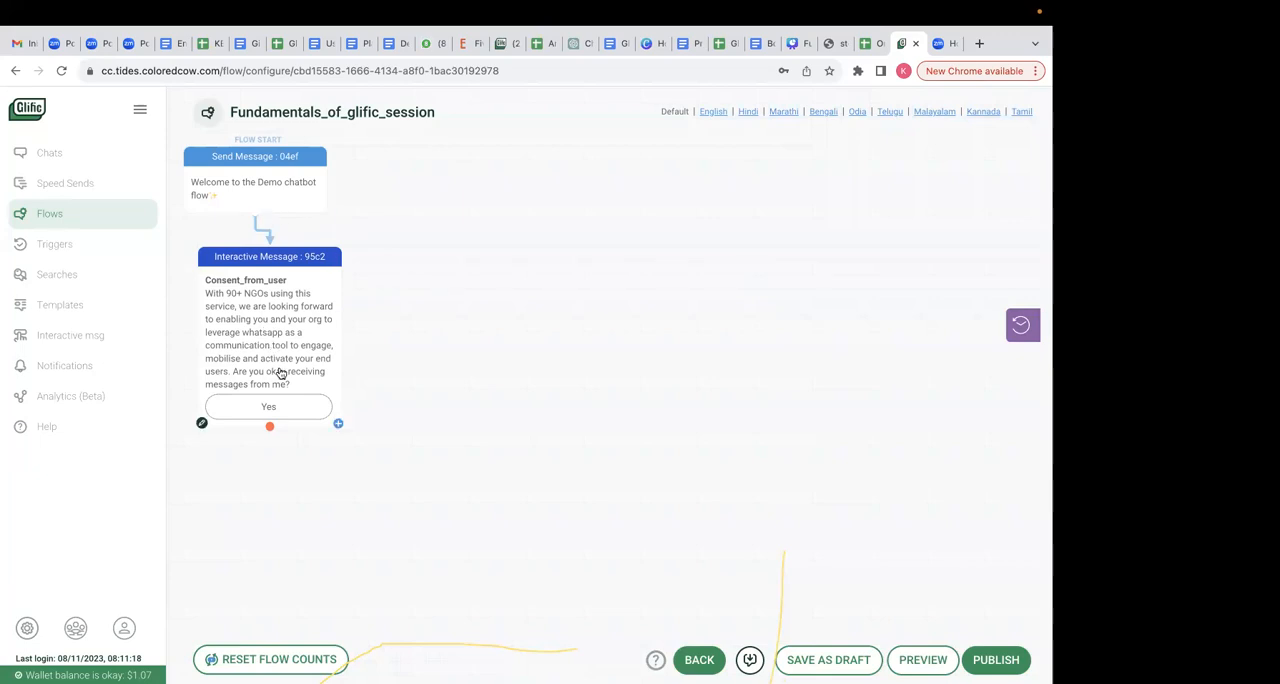
- Add a Wait for Response node after the consent message that matches the word "Yes", and place it beside the message node
{"action": "left_click_drag", "start_coordinate": [270, 430], "coordinate": [363, 481]}
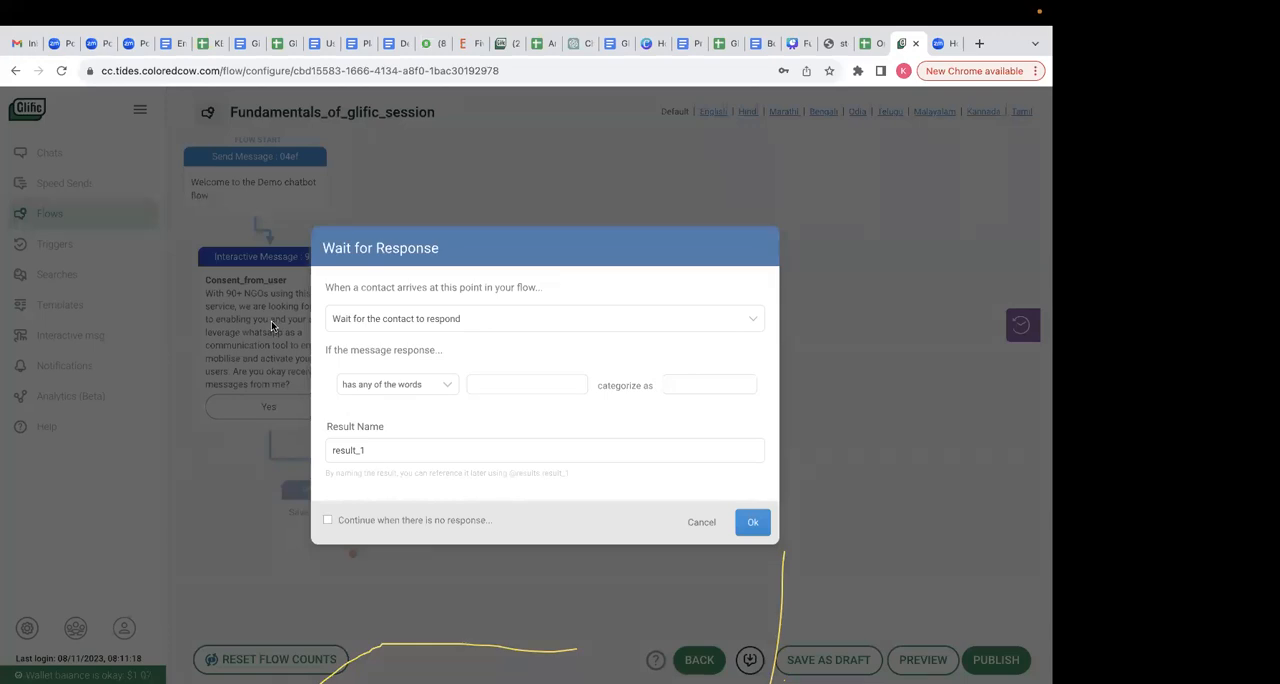
{"action": "left_click", "coordinate": [400, 326]}
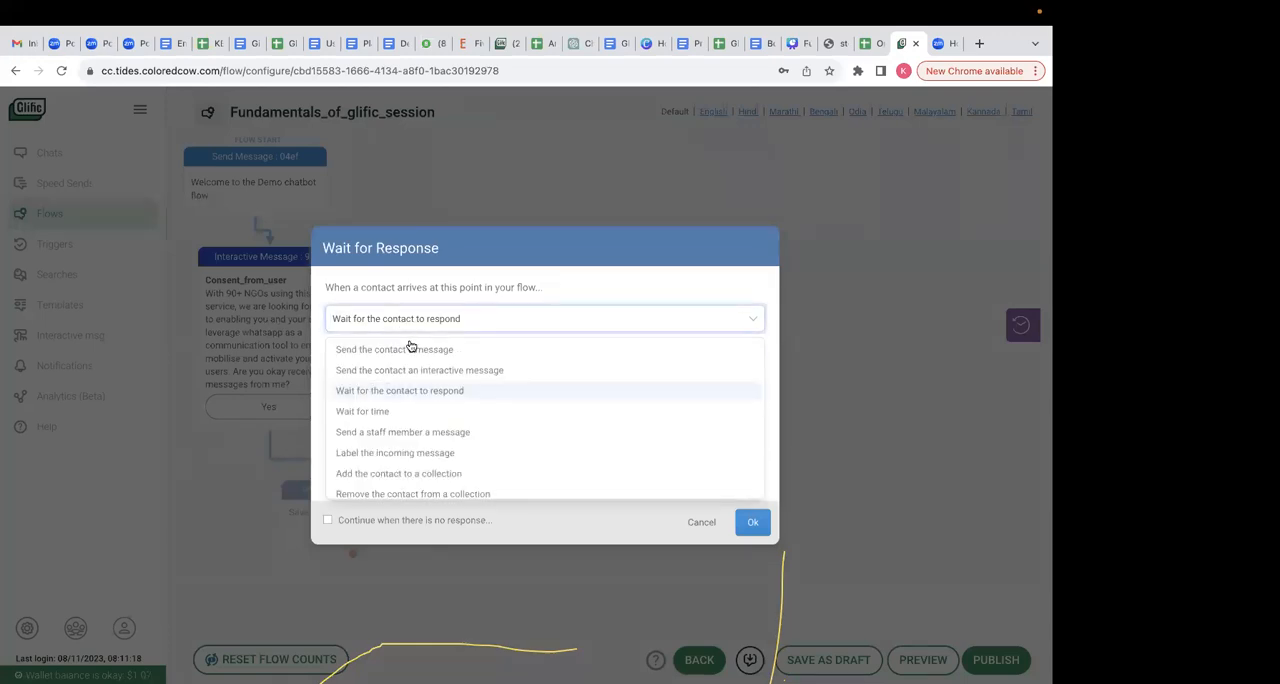
{"action": "left_click", "coordinate": [442, 391]}
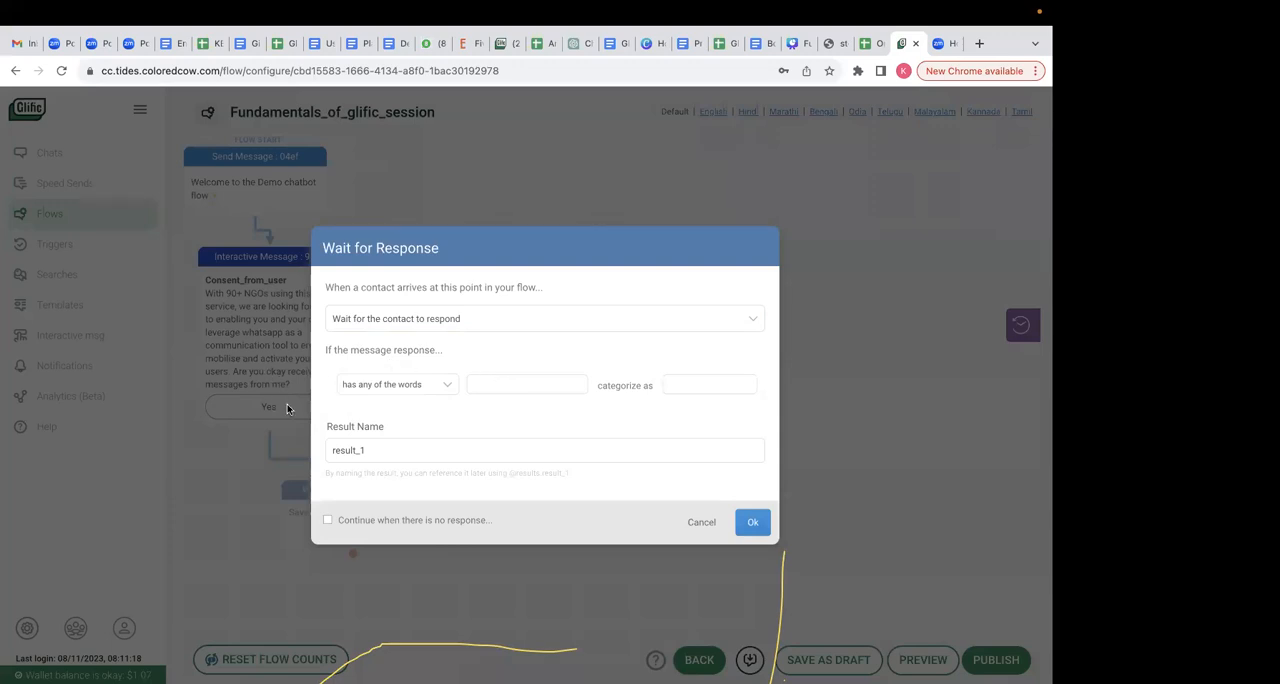
{"action": "left_click", "coordinate": [474, 385]}
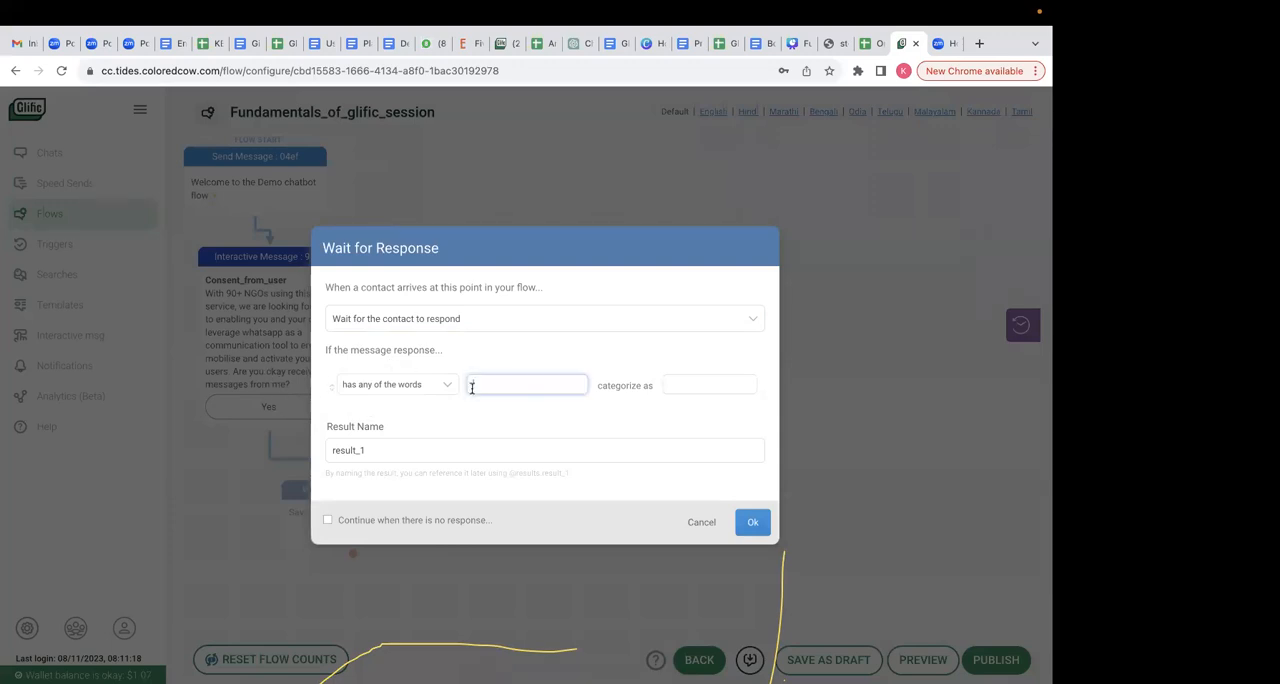
{"action": "type", "text": "Yes"}
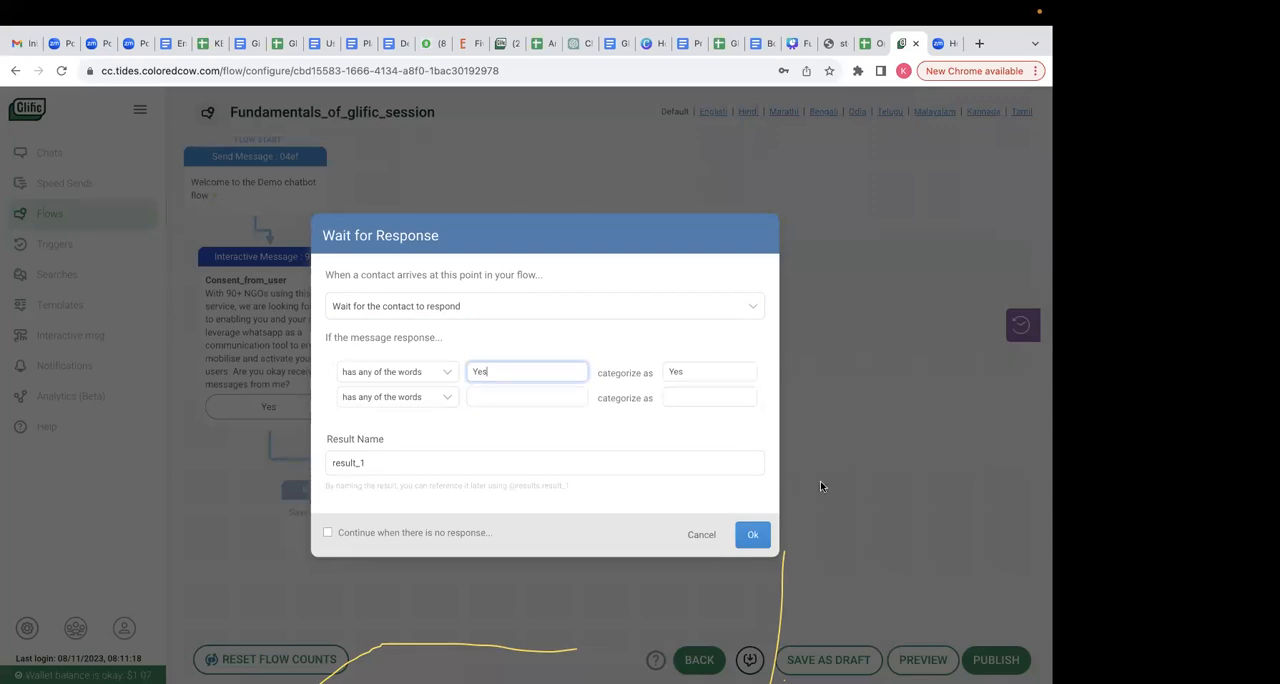
{"action": "left_click", "coordinate": [752, 534]}
{"action": "scroll", "coordinate": [358, 437], "scroll_direction": "down", "scroll_amount": 1}
{"action": "left_click_drag", "start_coordinate": [359, 437], "coordinate": [516, 380]}
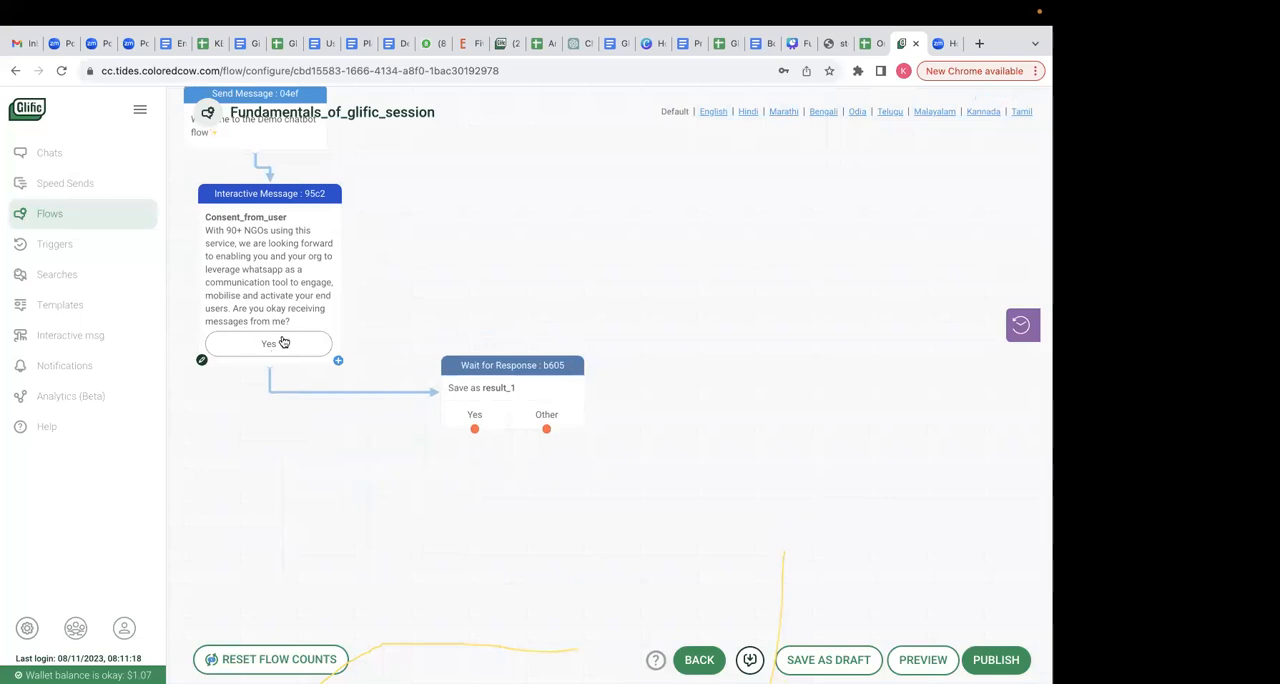
- Extend the response node's matching words to "Yes,Yasss,Yesss,Ok" and categorize them as "Consent given"
{"action": "left_click", "coordinate": [466, 393]}
{"action": "left_click", "coordinate": [503, 372]}
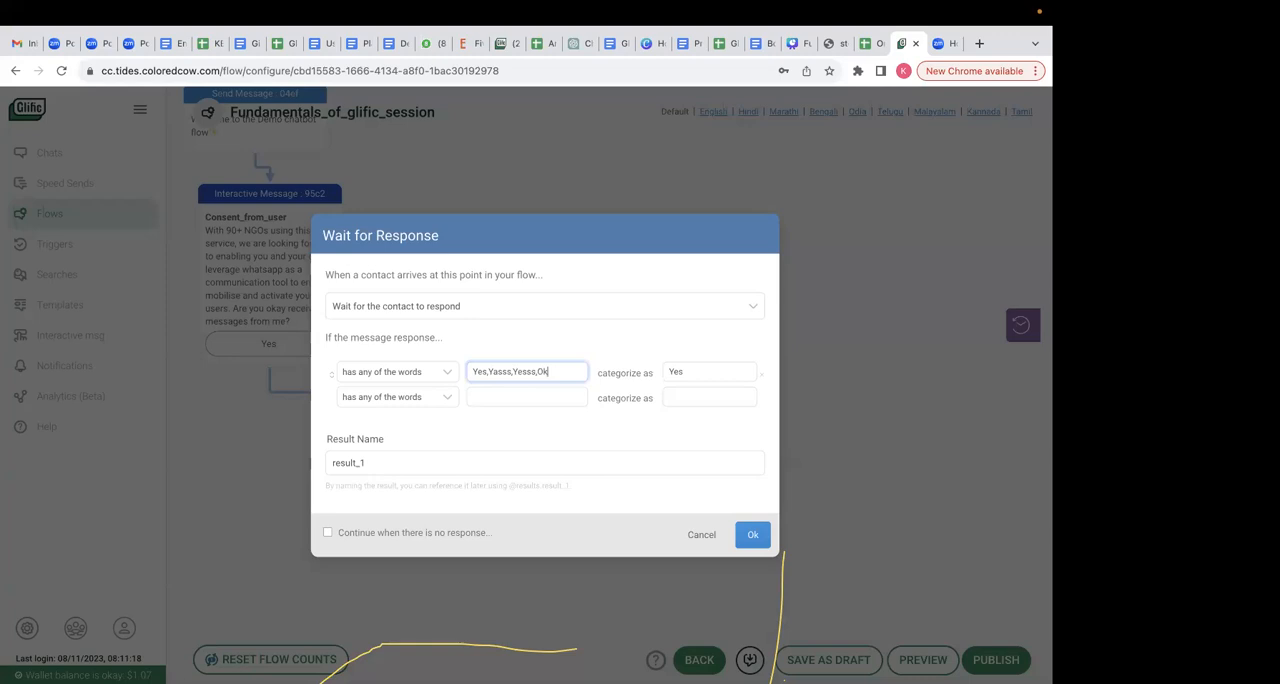
{"action": "left_click_drag", "start_coordinate": [688, 371], "coordinate": [656, 373]}
{"action": "type", "text": "Consent given"}
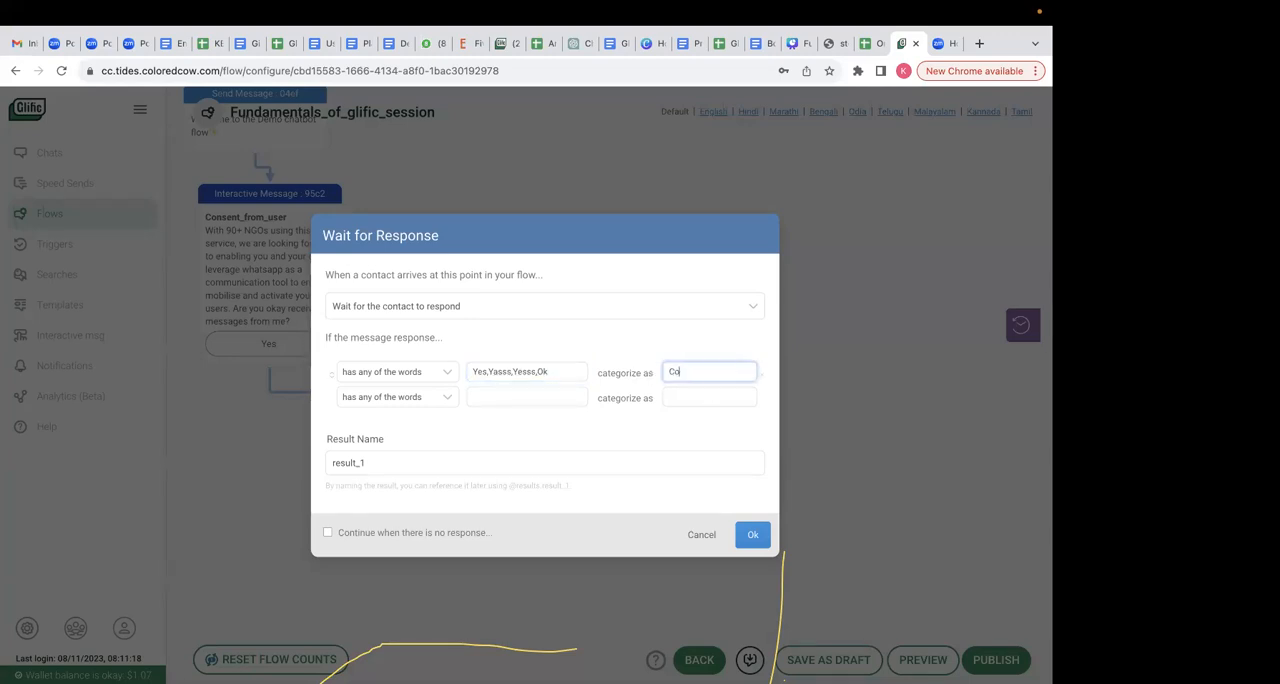
{"action": "left_click", "coordinate": [755, 533]}
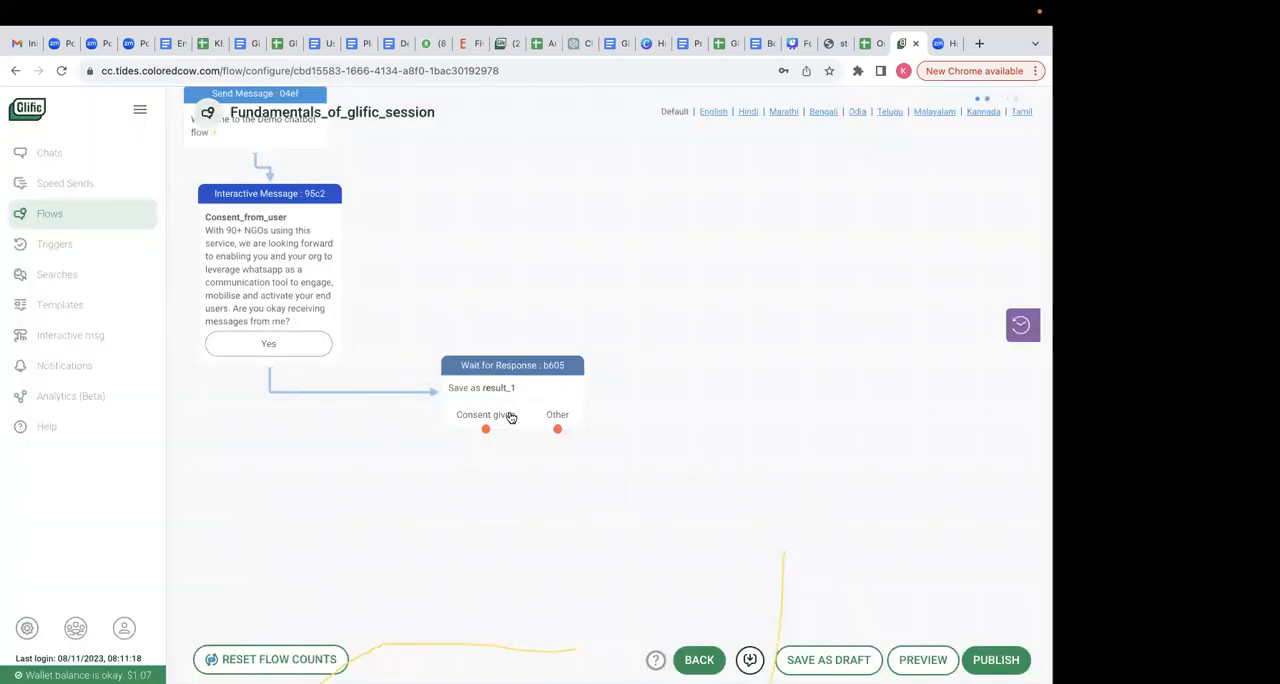
- Reopen the Wait for Response node and set the second rule's condition to "has a number between"
{"action": "left_click", "coordinate": [547, 405]}
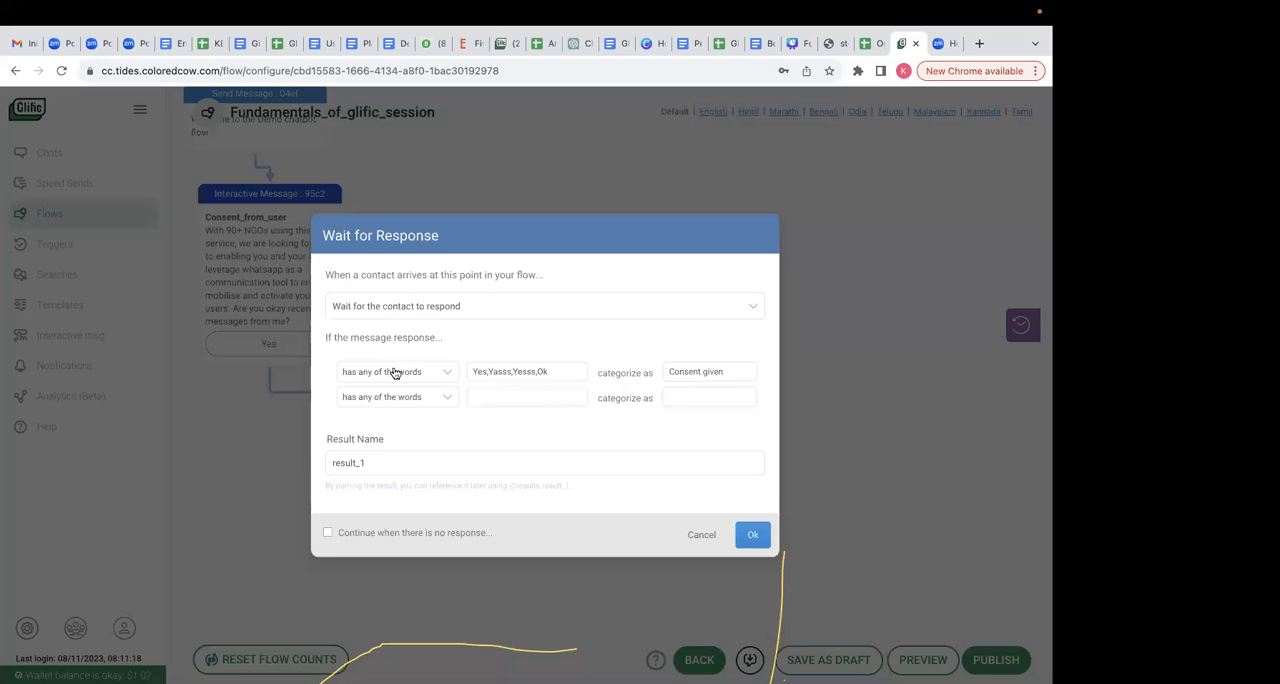
{"action": "left_click", "coordinate": [445, 399]}
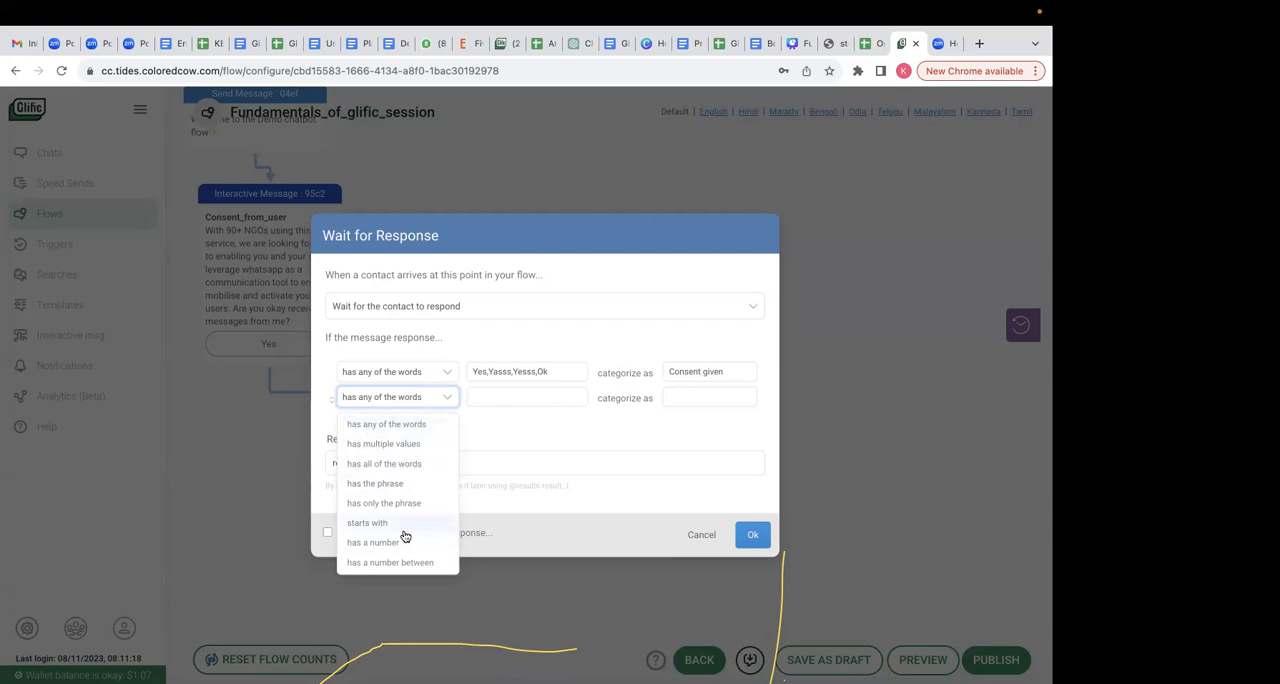
{"action": "scroll", "coordinate": [405, 537], "scroll_direction": "down", "scroll_amount": 3}
{"action": "scroll", "coordinate": [405, 537], "scroll_direction": "down", "scroll_amount": 1}
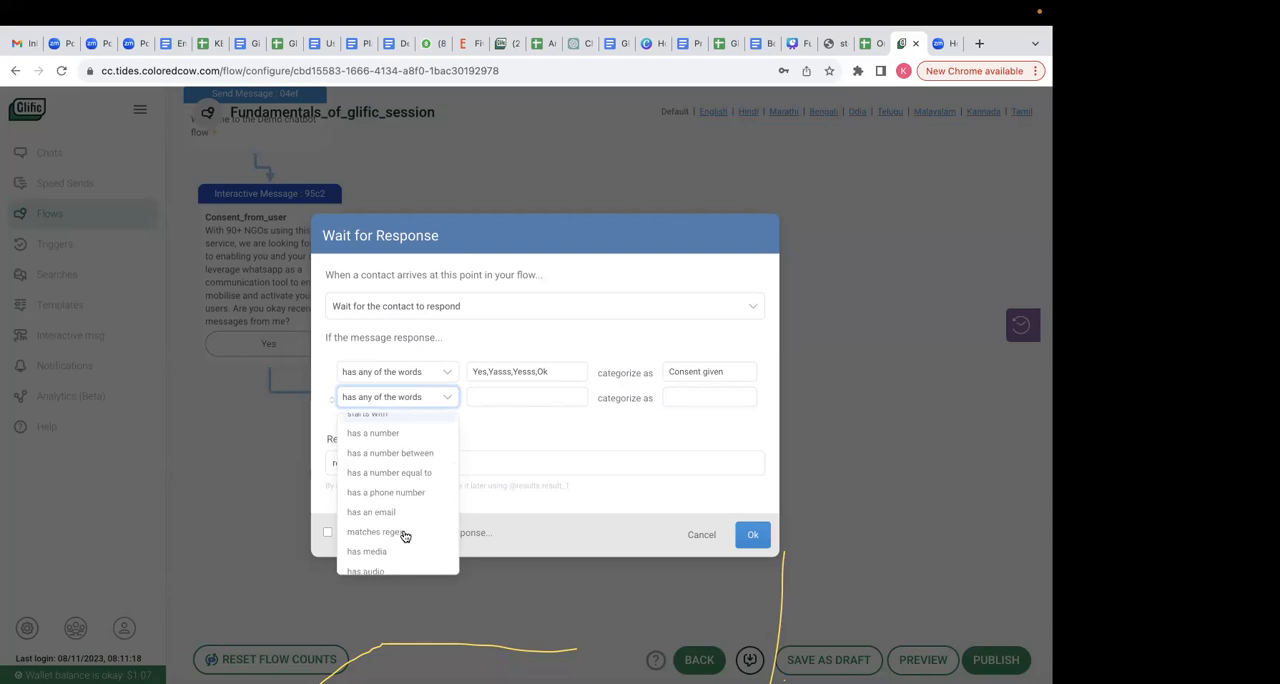
{"action": "scroll", "coordinate": [391, 563], "scroll_direction": "down", "scroll_amount": 2}
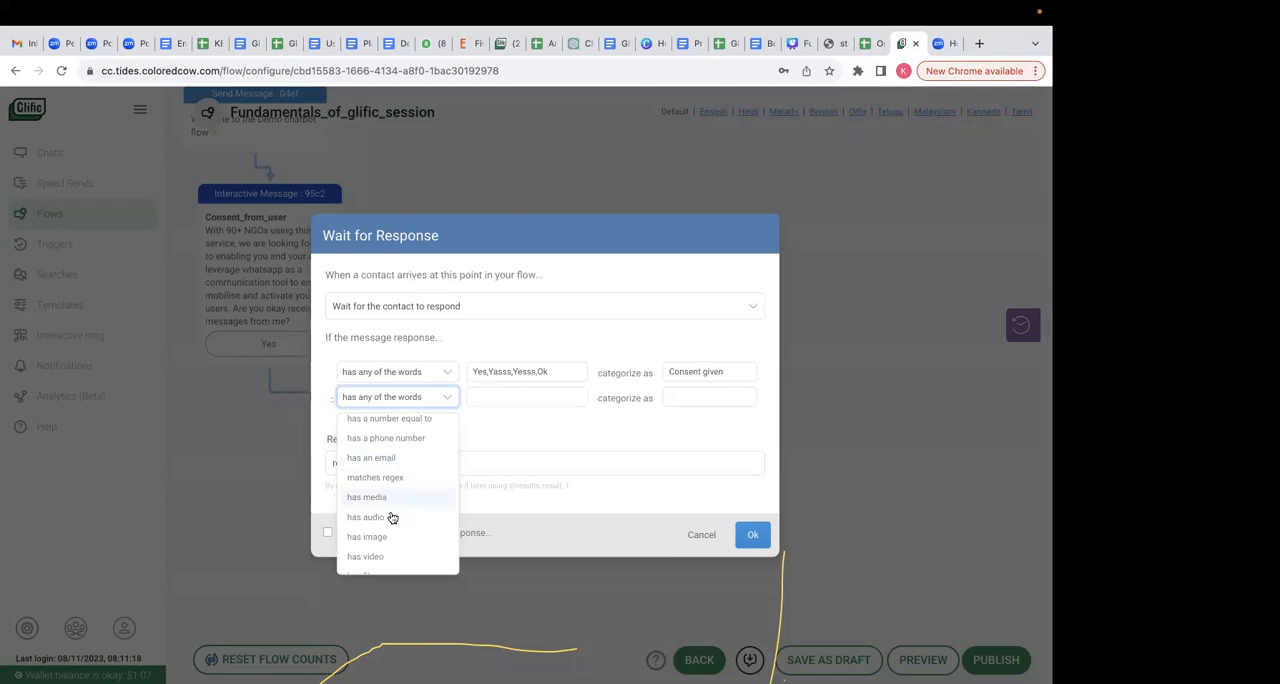
{"action": "scroll", "coordinate": [389, 564], "scroll_direction": "down", "scroll_amount": 1}
{"action": "scroll", "coordinate": [407, 482], "scroll_direction": "up", "scroll_amount": 5}
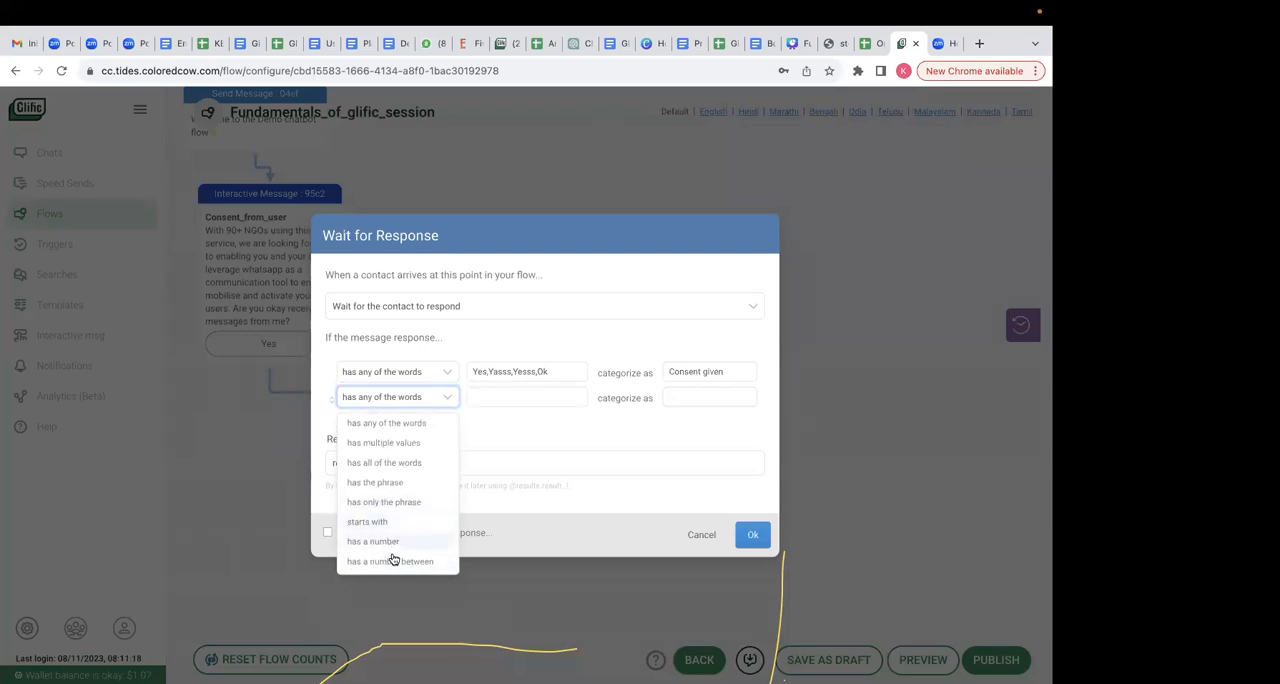
{"action": "scroll", "coordinate": [400, 550], "scroll_direction": "down", "scroll_amount": 2}
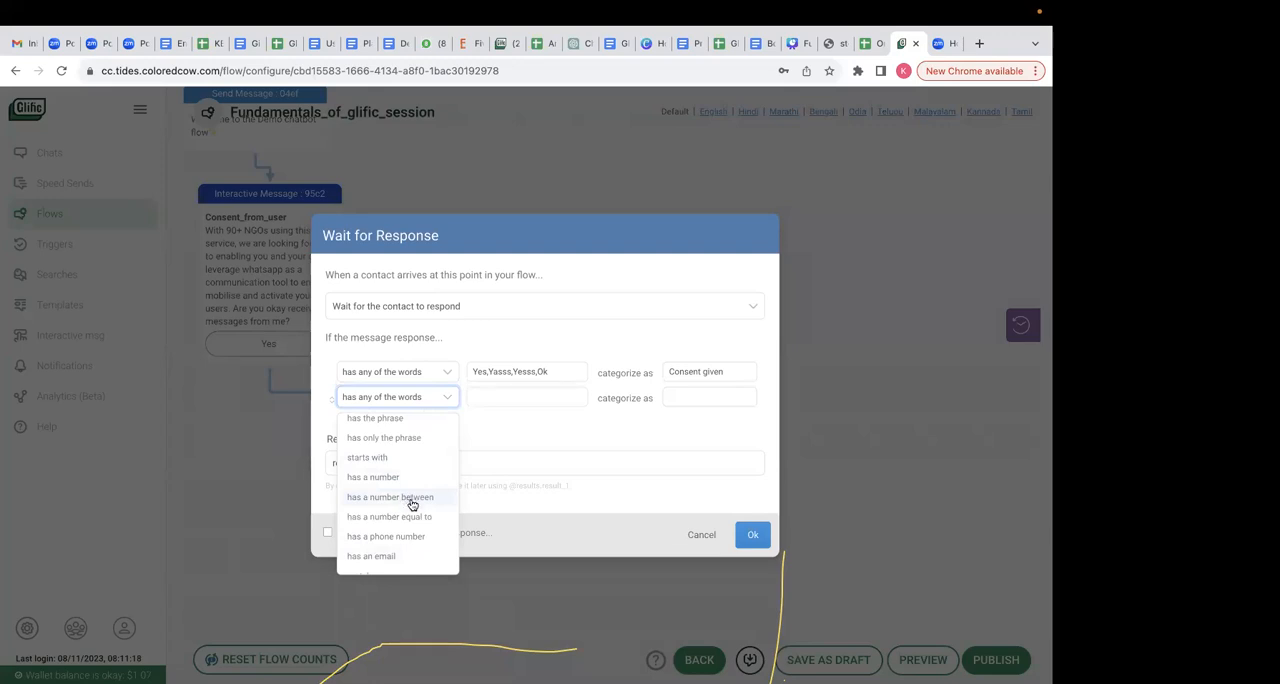
{"action": "left_click", "coordinate": [412, 504]}
- Set the second rule's number range to 13 and 19, categorized as "Teens"
{"action": "left_click", "coordinate": [481, 395]}
{"action": "type", "text": "13"}
{"action": "left_click", "coordinate": [566, 397]}
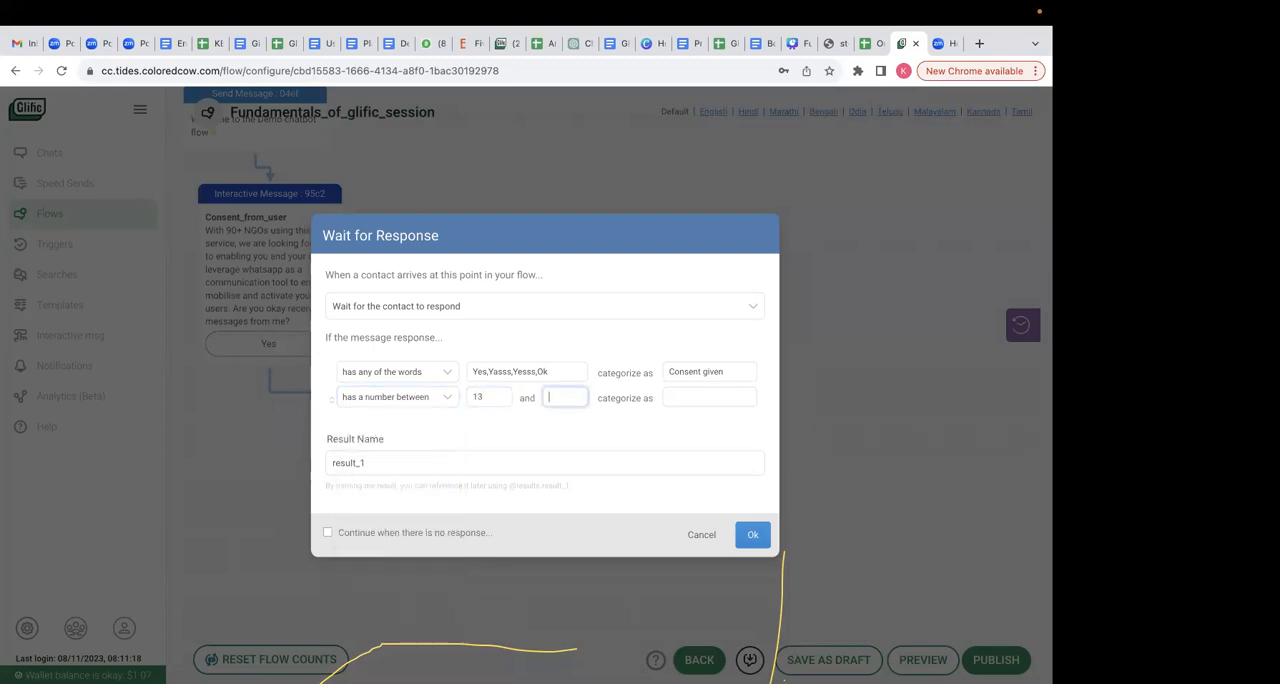
{"action": "type", "text": "19"}
{"action": "left_click", "coordinate": [715, 399]}
{"action": "triple_click", "coordinate": [710, 389]}
{"action": "type", "text": "1eens"}
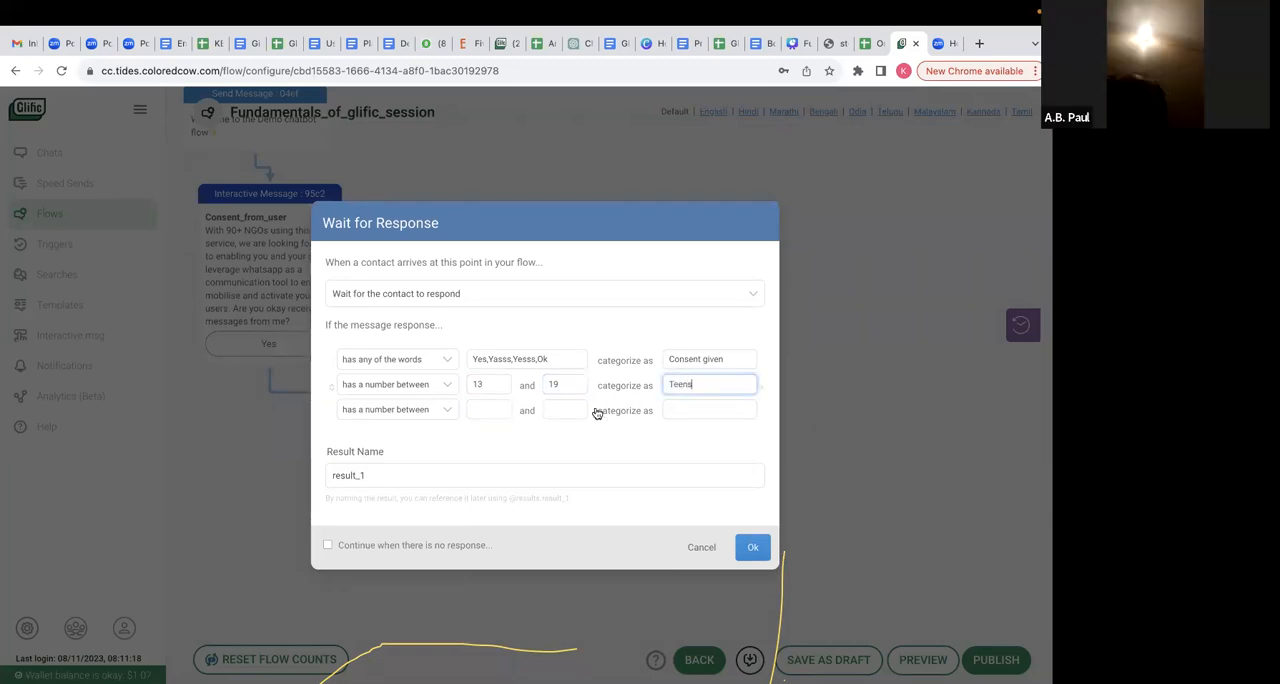
- Add a third rule for a number between 19 and 25, categorized as "Adults"
{"action": "left_click", "coordinate": [502, 406]}
{"action": "type", "text": "19"}
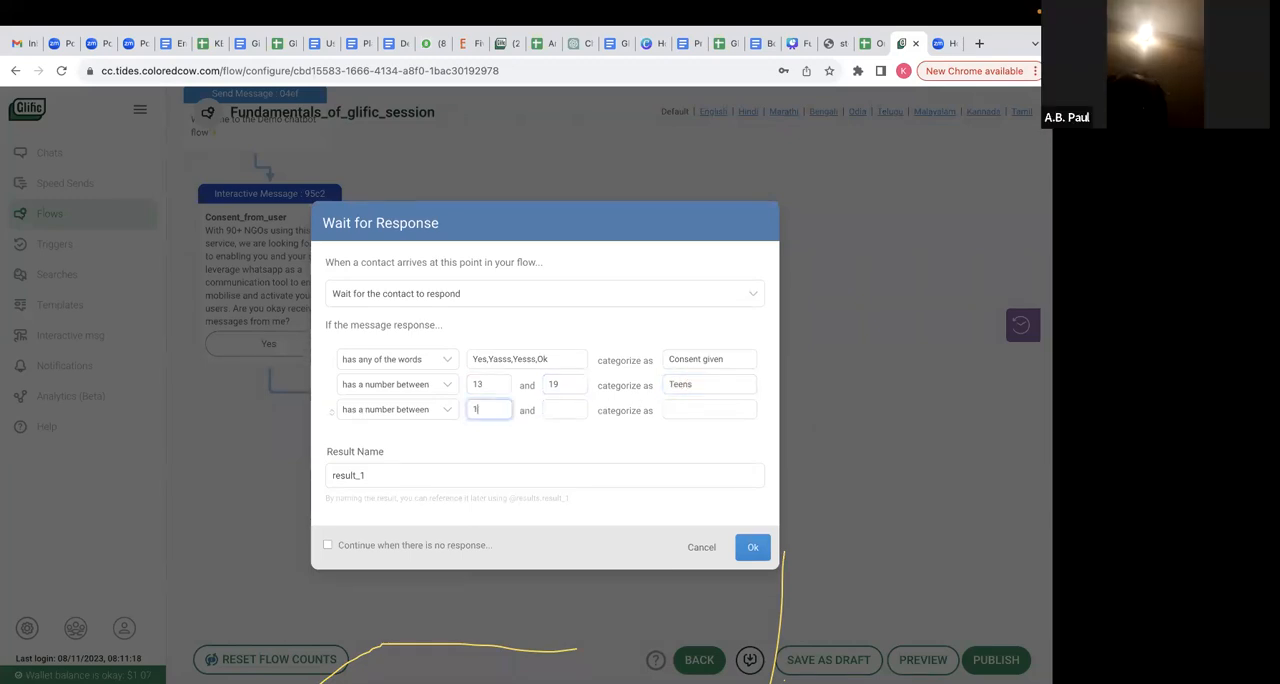
{"action": "left_click", "coordinate": [556, 410]}
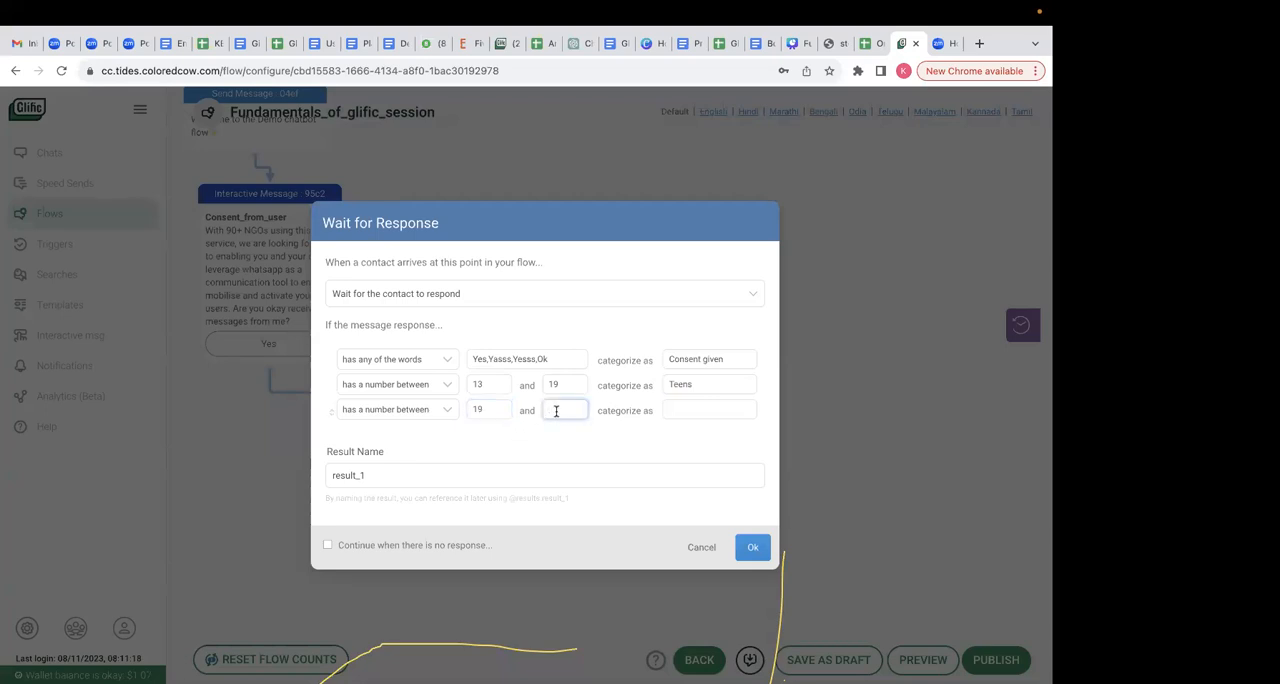
{"action": "type", "text": "25"}
{"action": "triple_click", "coordinate": [706, 398]}
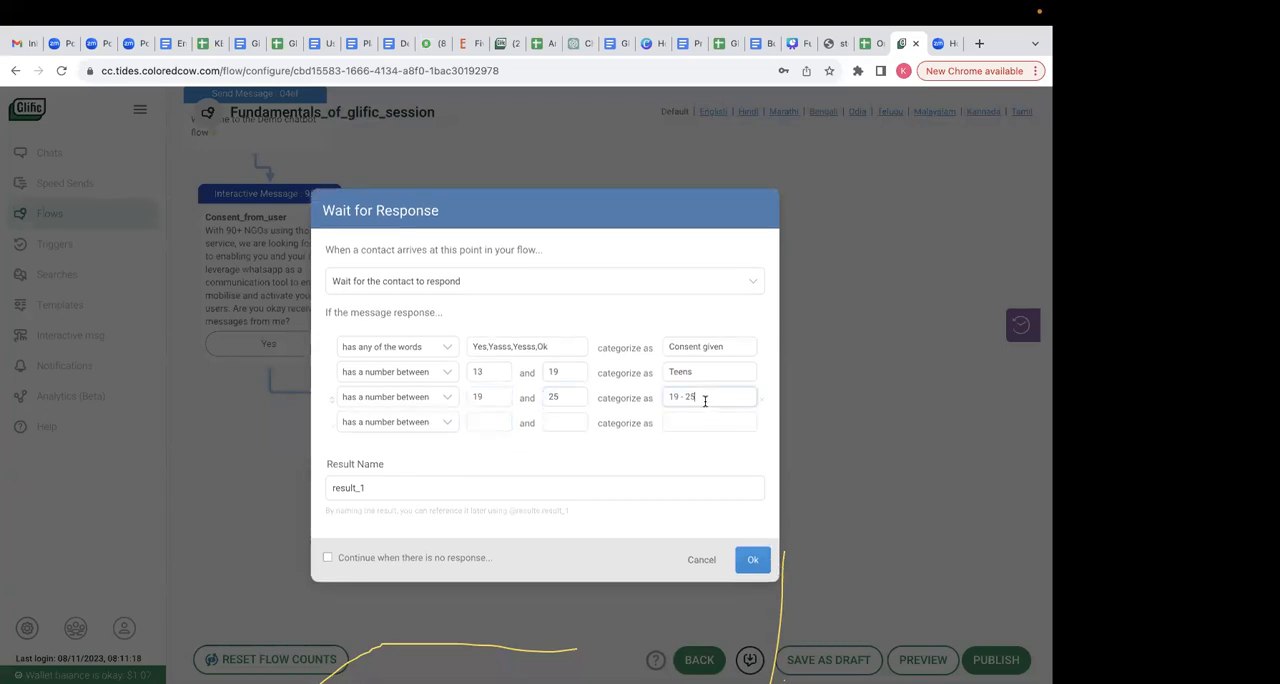
{"action": "type", "text": "Adults"}
{"action": "left_click", "coordinate": [475, 424]}
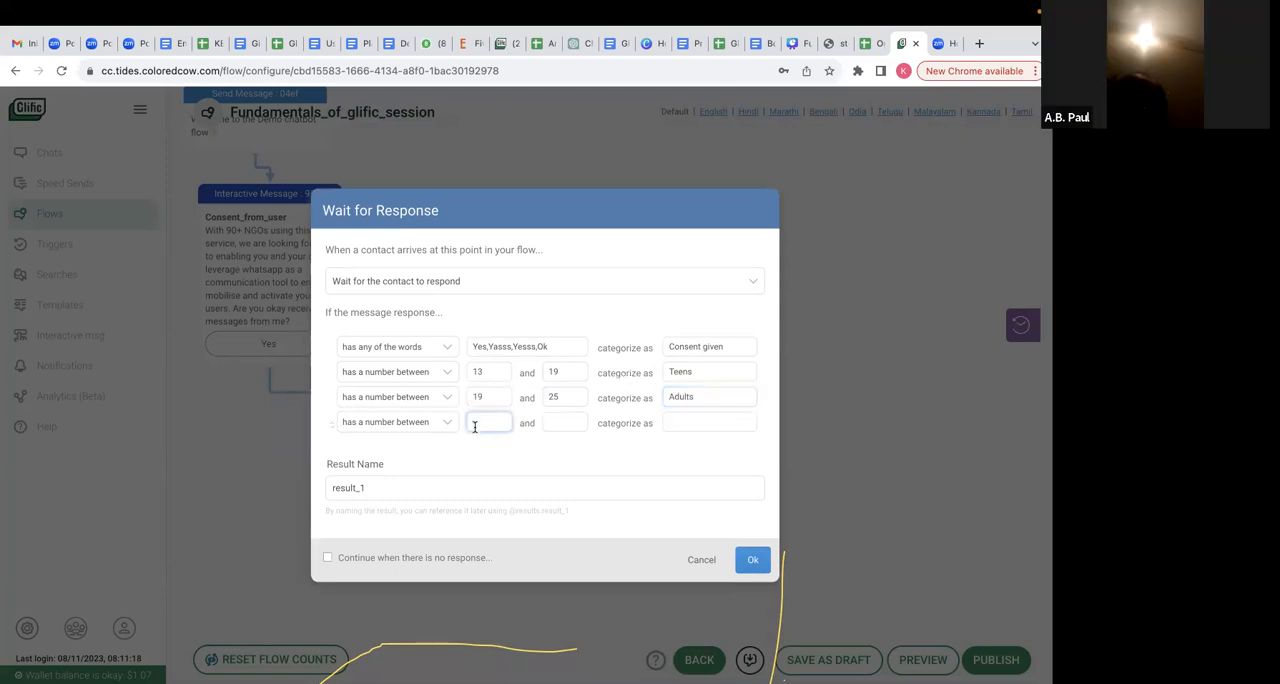
- Add a fourth rule for a number between 1 and 13, categorized as "Kids", and save the response node
{"action": "type", "text": "1"}
{"action": "left_click", "coordinate": [545, 424]}
{"action": "type", "text": "13"}
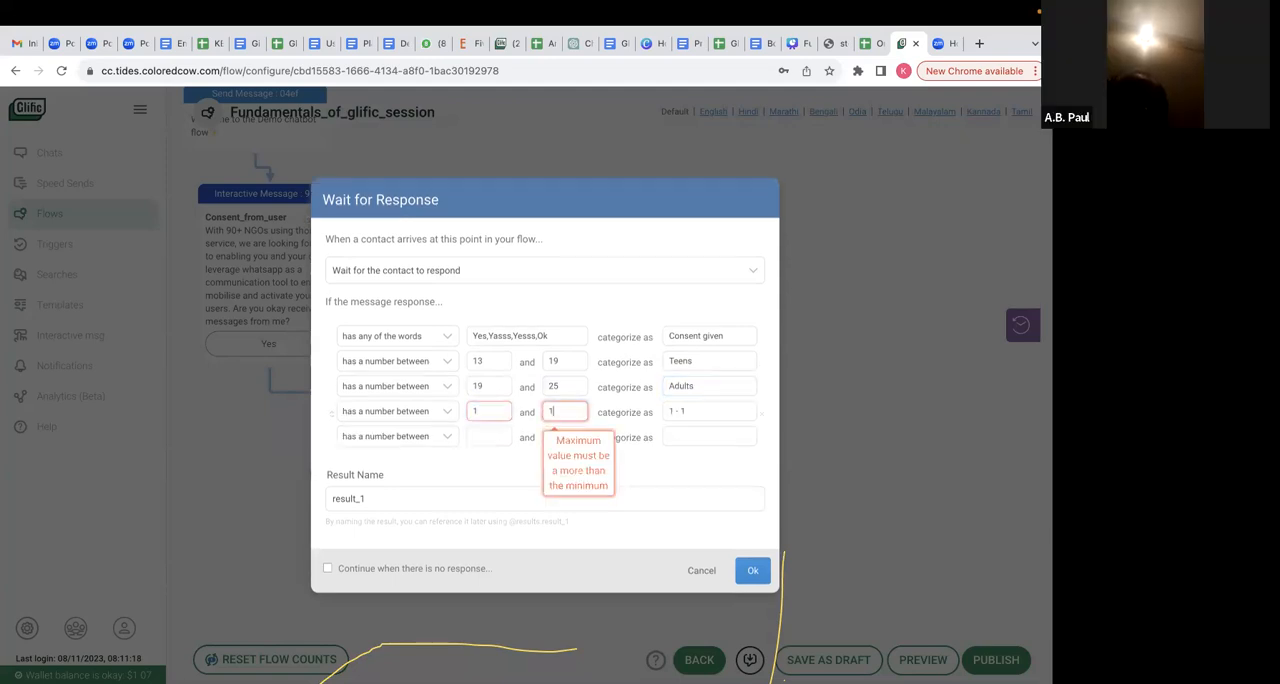
{"action": "left_click", "coordinate": [702, 418]}
{"action": "type", "text": "Kids"}
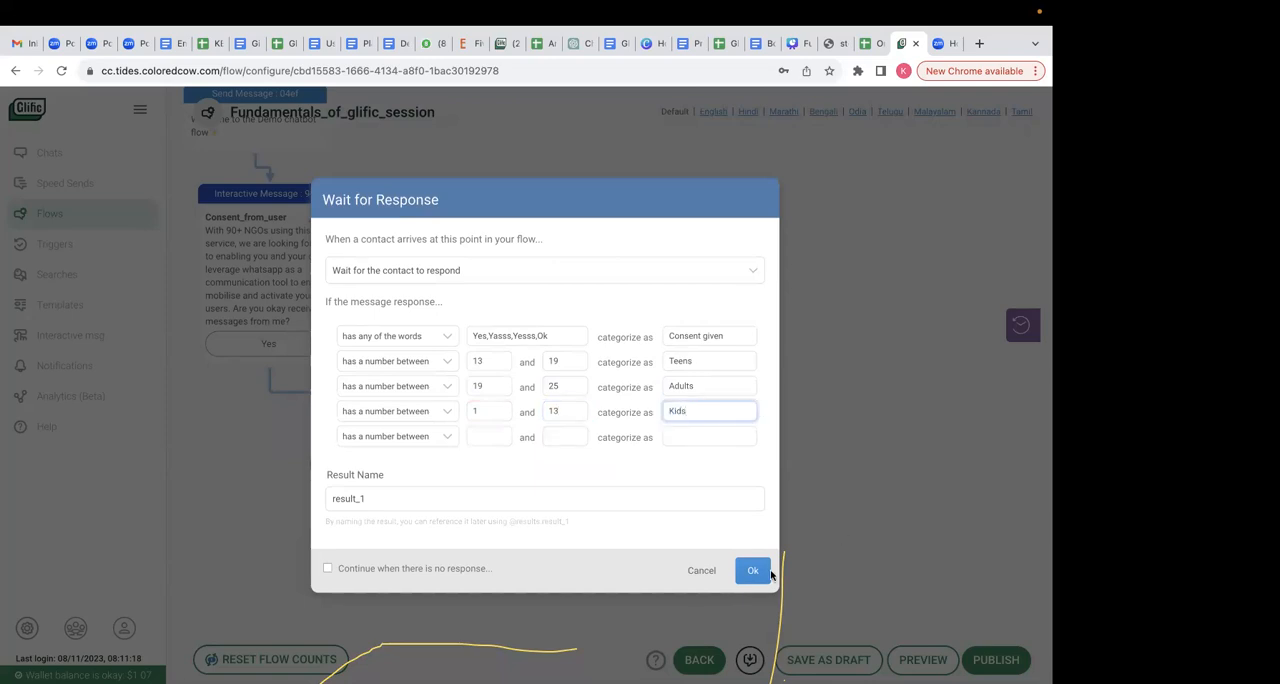
{"action": "left_click", "coordinate": [748, 569]}
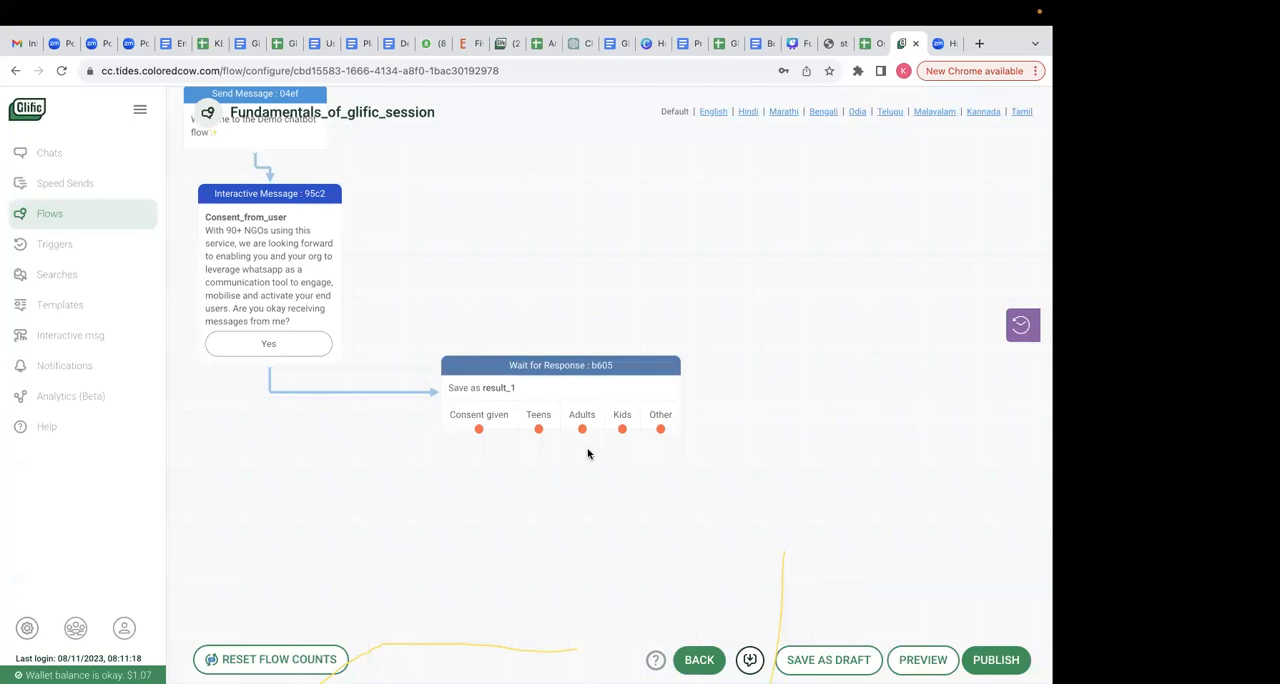
- Reopen the Wait for Response node and clear the number ranges of the Teens, Adults and Kids rules
{"action": "left_click", "coordinate": [549, 406]}
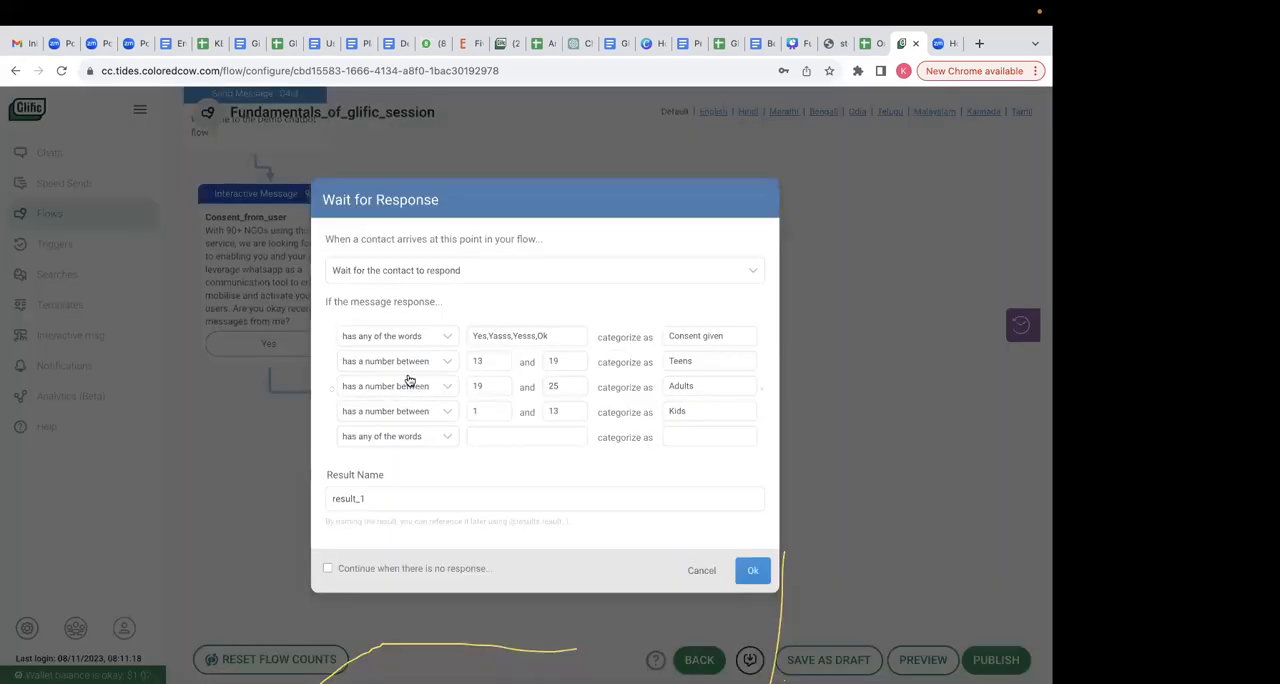
{"action": "double_click", "coordinate": [474, 361]}
{"action": "key", "text": "BackSpace"}
{"action": "double_click", "coordinate": [555, 361]}
{"action": "key", "text": "BackSpace"}
{"action": "double_click", "coordinate": [477, 386]}
{"action": "key", "text": "BackSpace"}
{"action": "double_click", "coordinate": [552, 385]}
{"action": "key", "text": "BackSpace"}
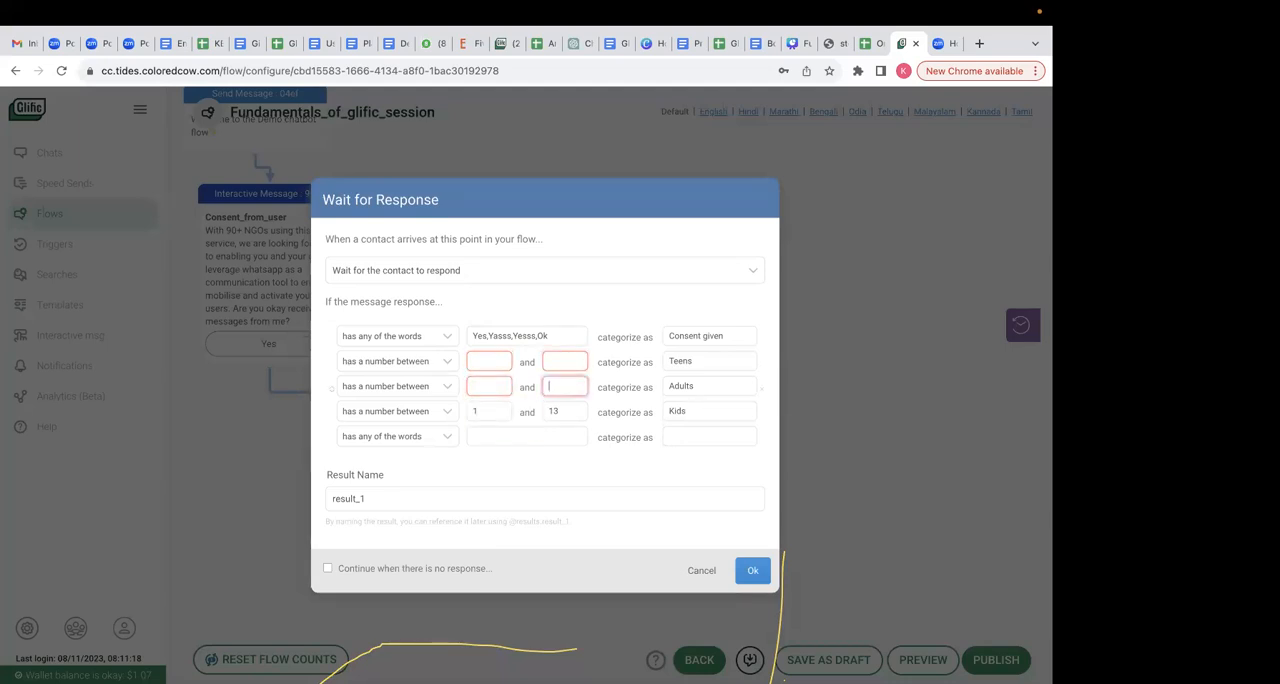
{"action": "double_click", "coordinate": [484, 410]}
{"action": "key", "text": "BackSpace"}
{"action": "double_click", "coordinate": [555, 410]}
{"action": "key", "text": "BackSpace"}
- Clear the Teens, Adults and Kids category names and save the response node
{"action": "left_click_drag", "start_coordinate": [718, 360], "coordinate": [658, 411]}
{"action": "key", "text": "BackSpace"}
{"action": "key", "text": "BackSpace"}
{"action": "key", "text": "BackSpace"}
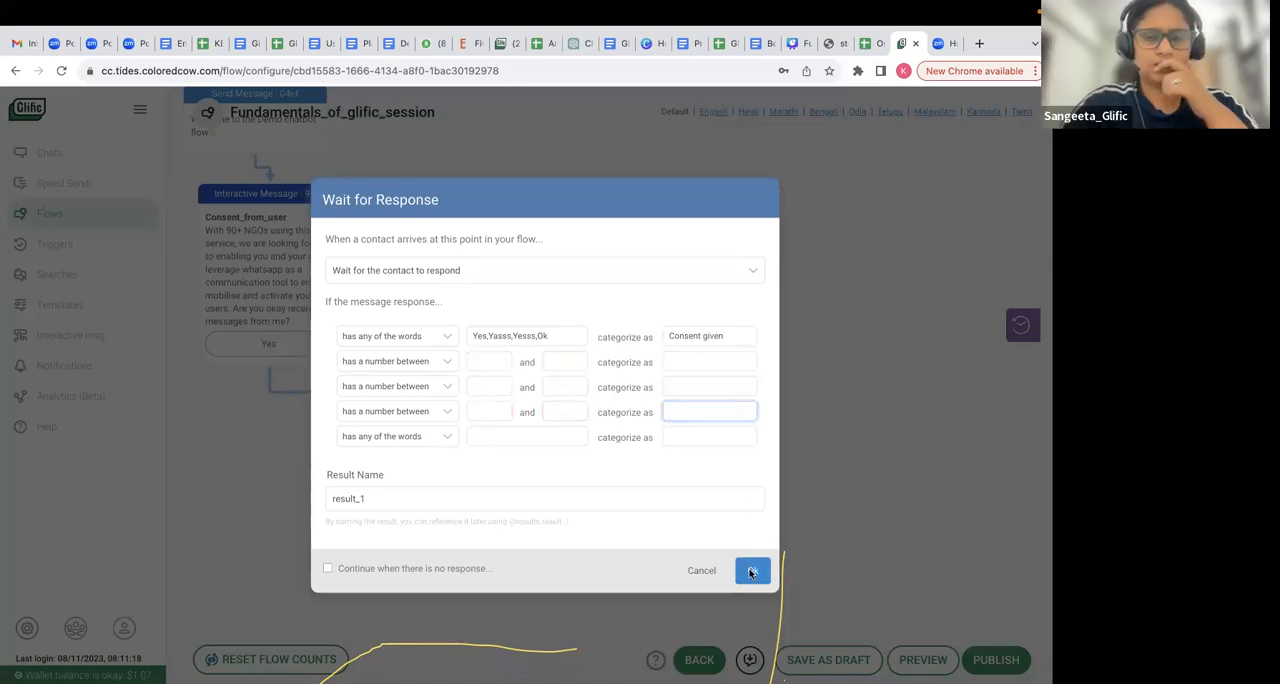
{"action": "left_click", "coordinate": [752, 570]}
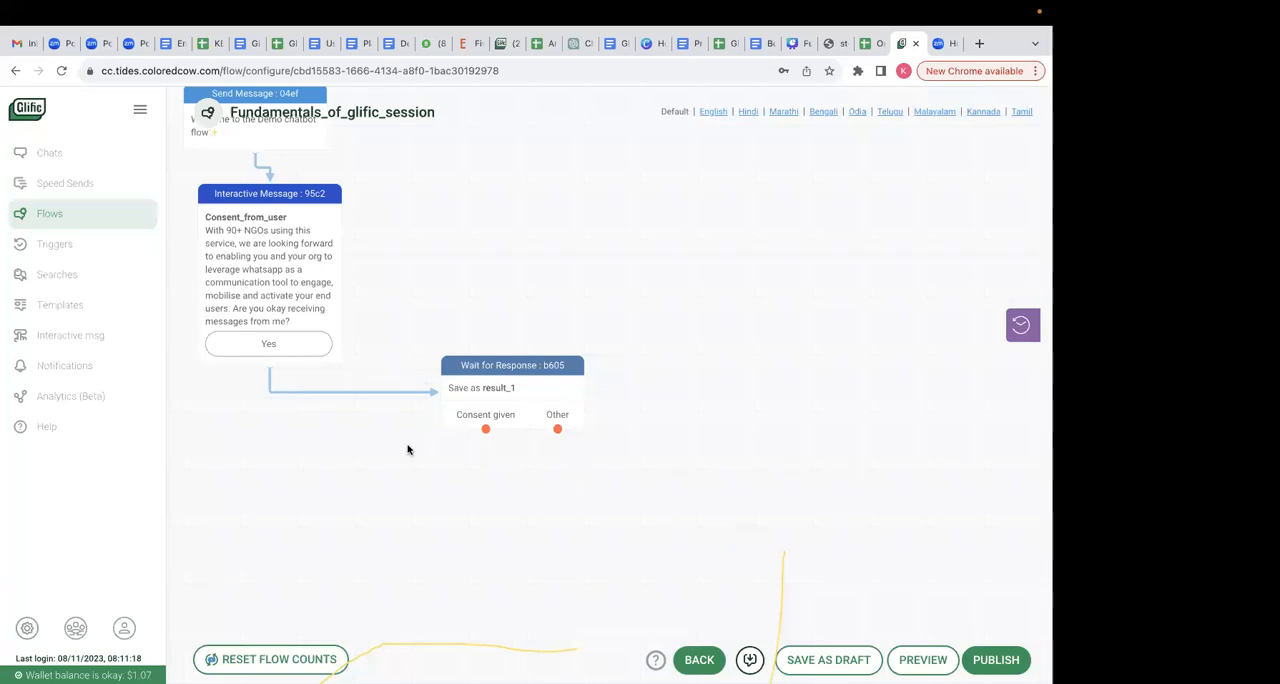
- Add a Send Message node to the Consent given branch with "Awesome! Join NGOs of 10+ sectors in this quest." copied from the Onboarding flow spreadsheet
{"action": "left_click_drag", "start_coordinate": [530, 400], "coordinate": [518, 386]}
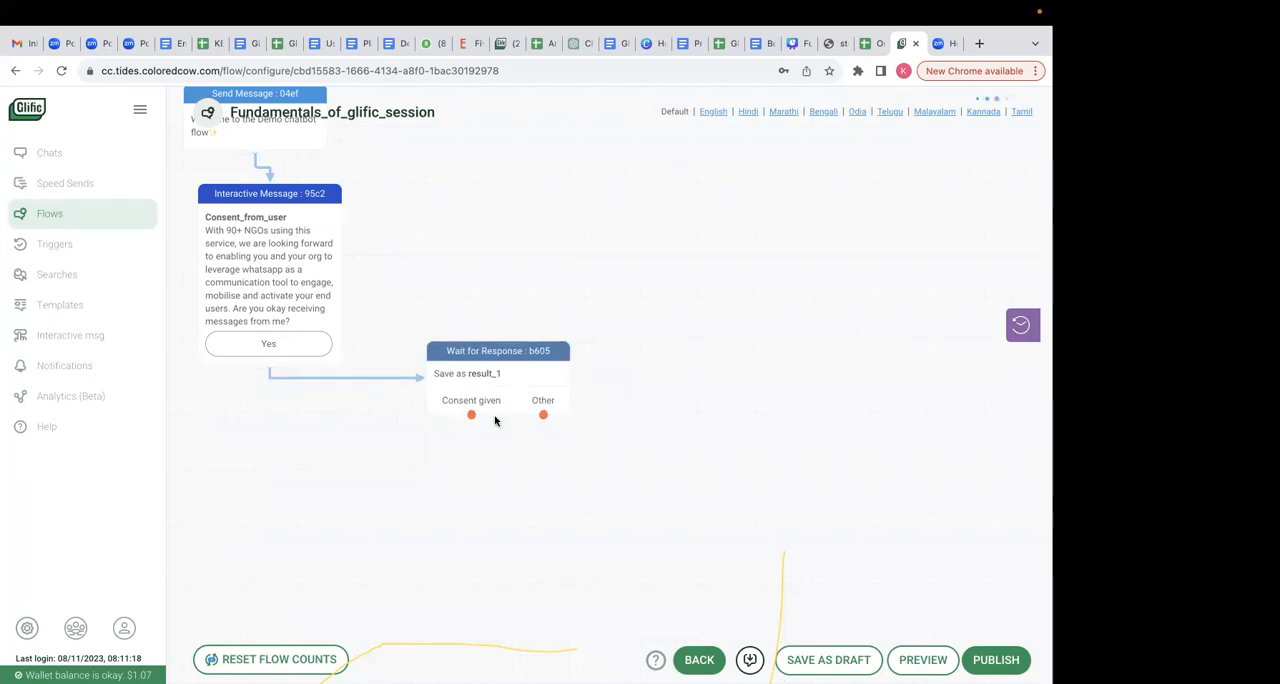
{"action": "left_click_drag", "start_coordinate": [471, 414], "coordinate": [476, 466]}
{"action": "left_click", "coordinate": [868, 64]}
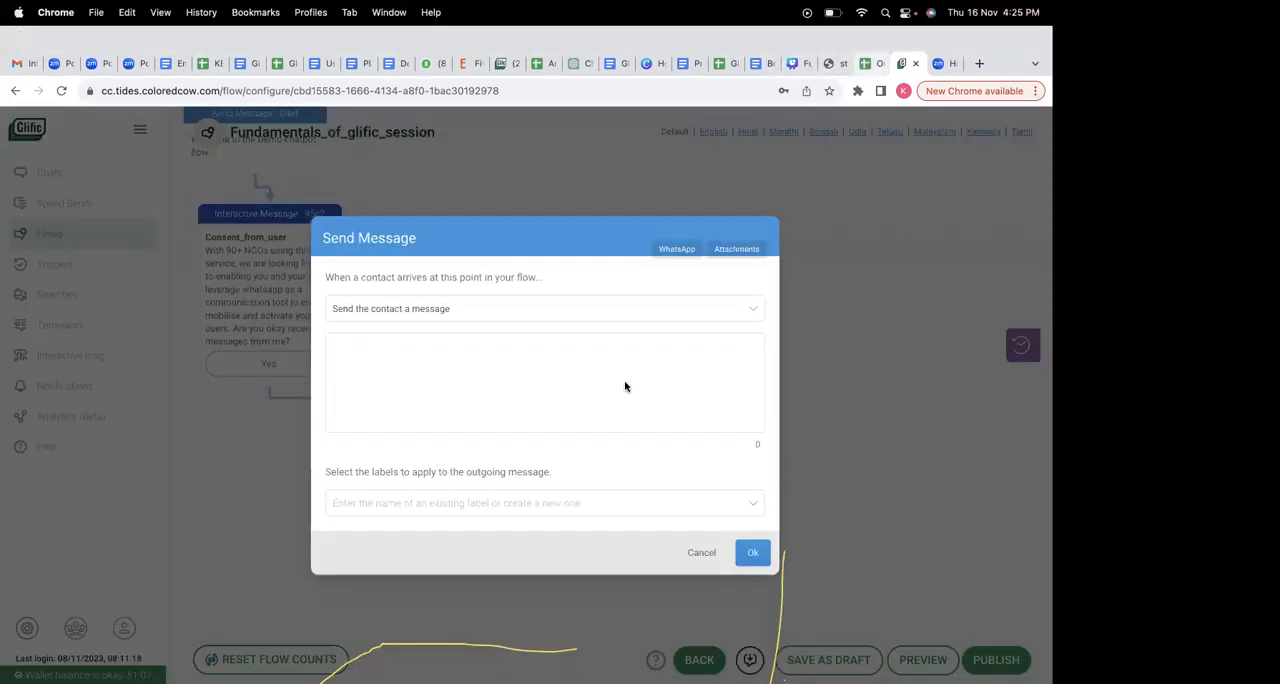
{"action": "left_click", "coordinate": [760, 432]}
{"action": "left_click_drag", "start_coordinate": [760, 432], "coordinate": [439, 432]}
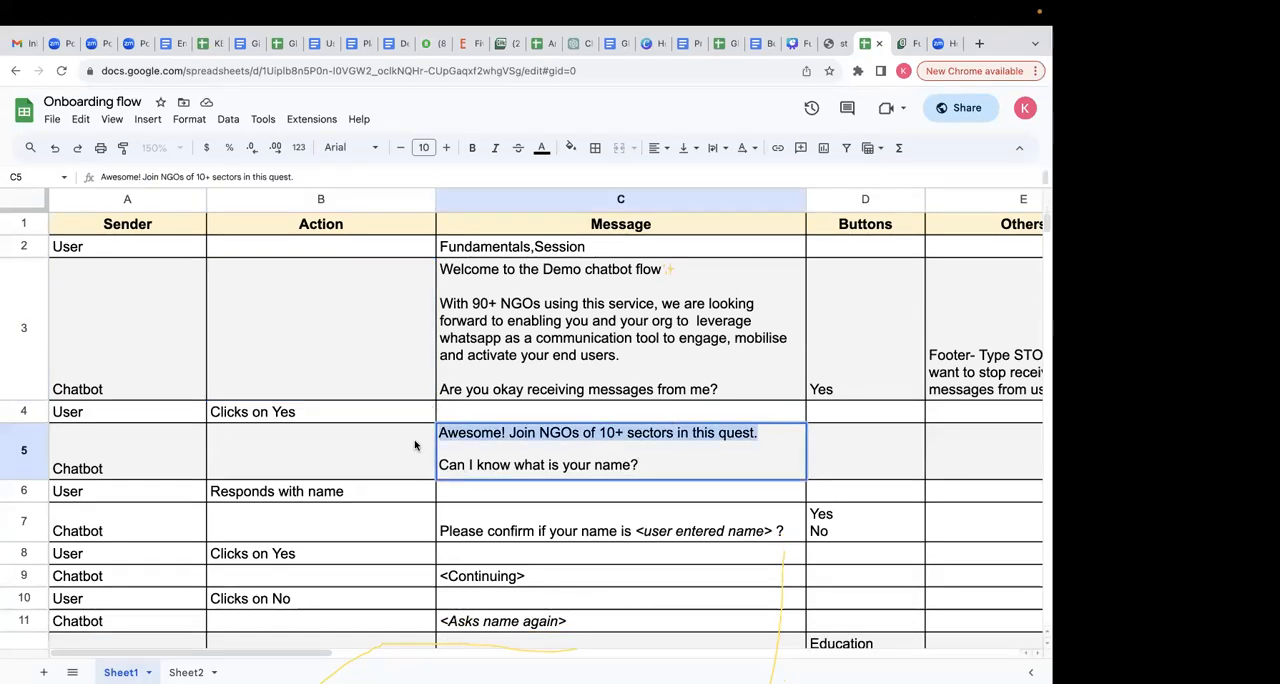
{"action": "left_click", "coordinate": [415, 445]}
{"action": "left_click", "coordinate": [902, 43]}
{"action": "left_click", "coordinate": [467, 344]}
{"action": "key", "text": "ctrl+v"}
{"action": "left_click", "coordinate": [752, 542]}
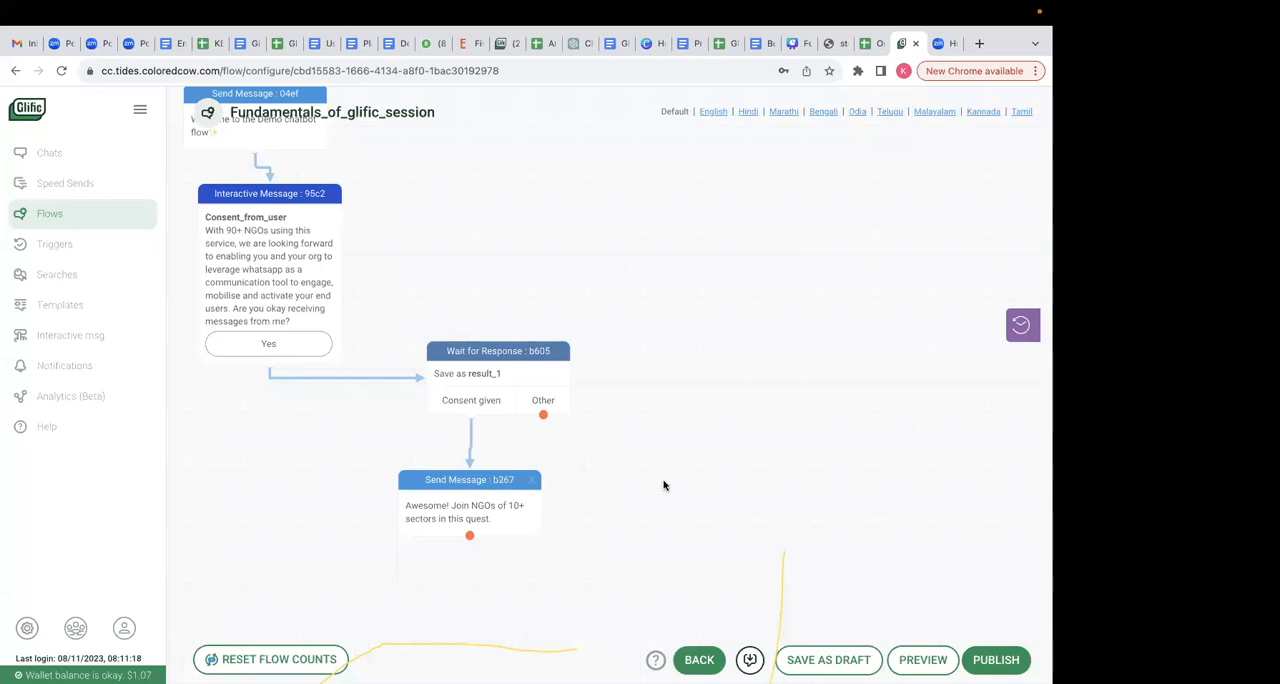
- Review the Wait for Response node's rules and move the node farther from the Consent_from_user and "Awesome!" messages
{"action": "scroll", "coordinate": [663, 485], "scroll_direction": "up", "scroll_amount": 2}
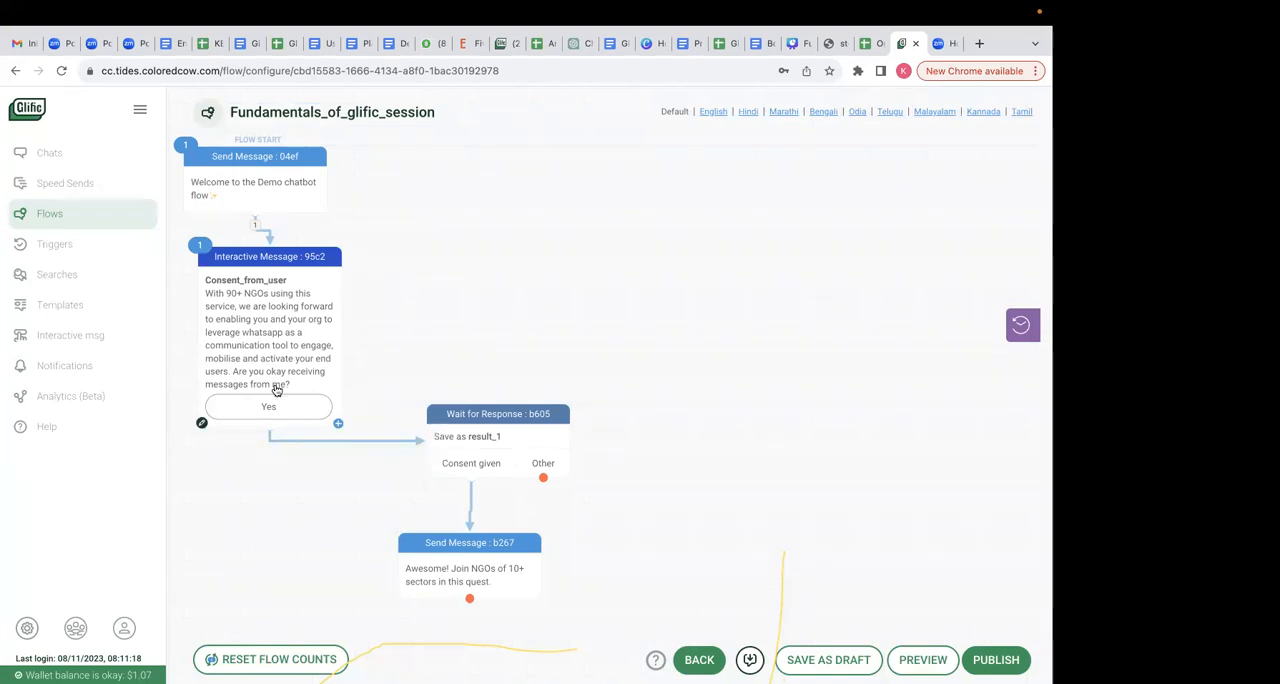
{"action": "left_click", "coordinate": [480, 443]}
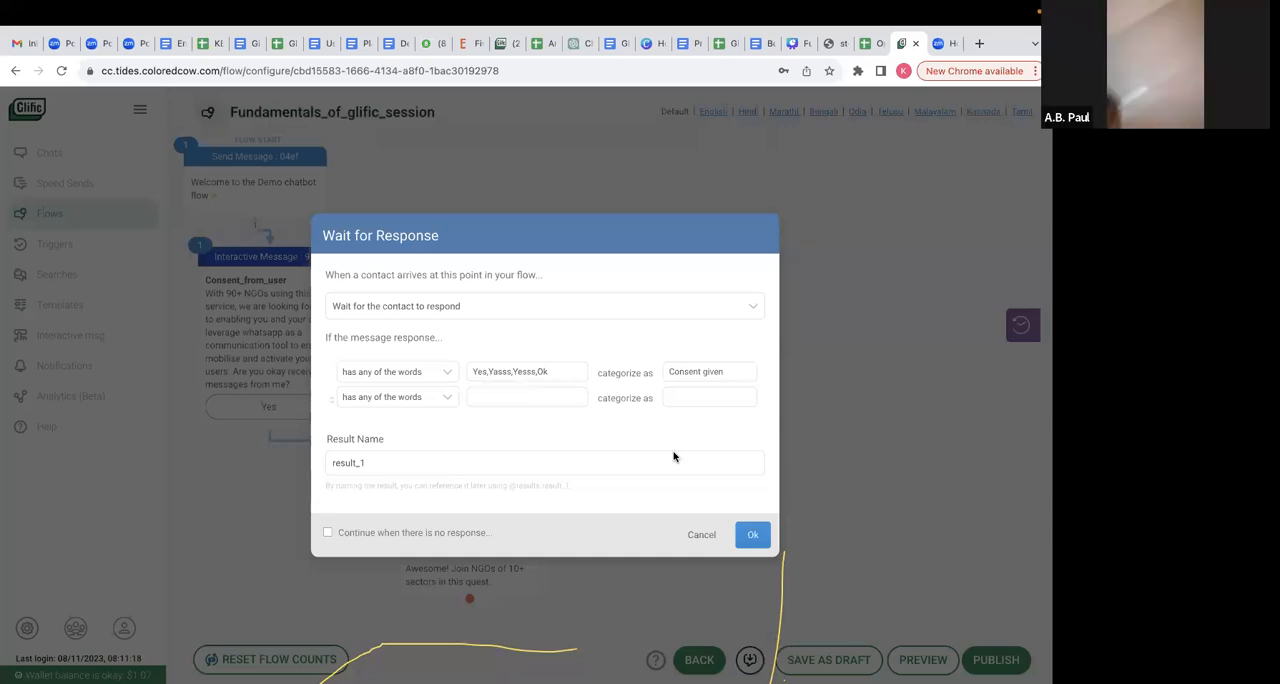
{"action": "left_click", "coordinate": [690, 534]}
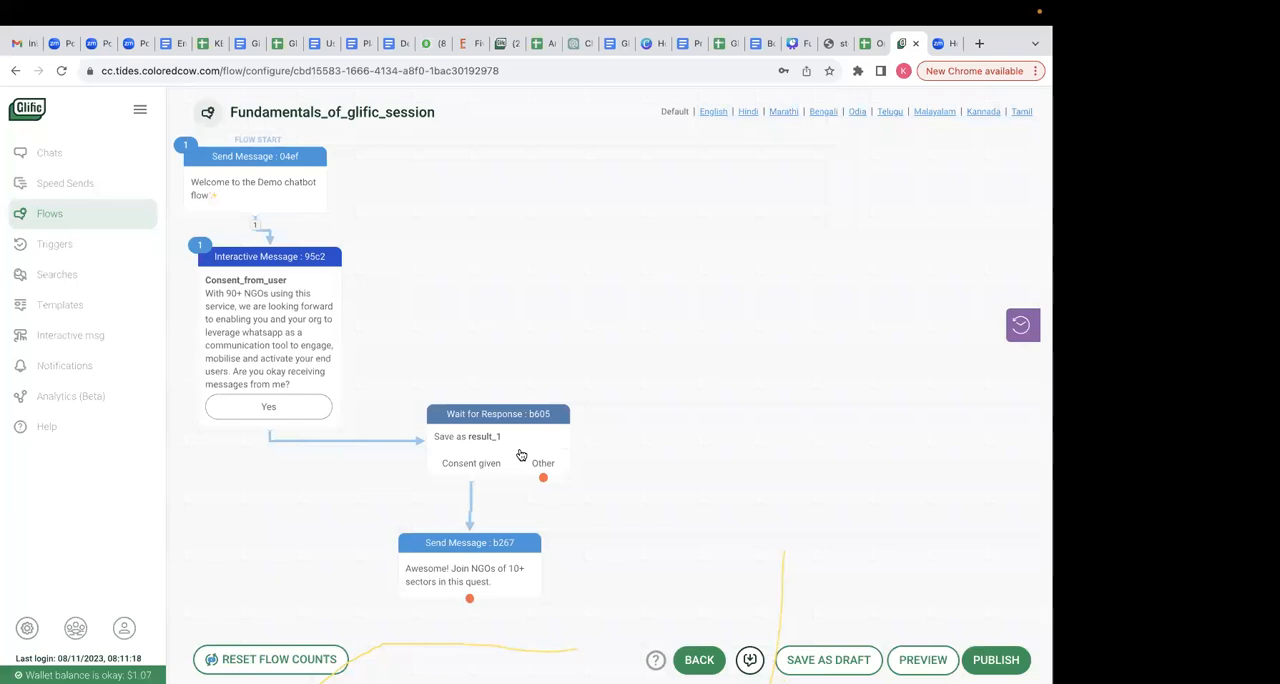
{"action": "left_click_drag", "start_coordinate": [520, 455], "coordinate": [577, 427]}
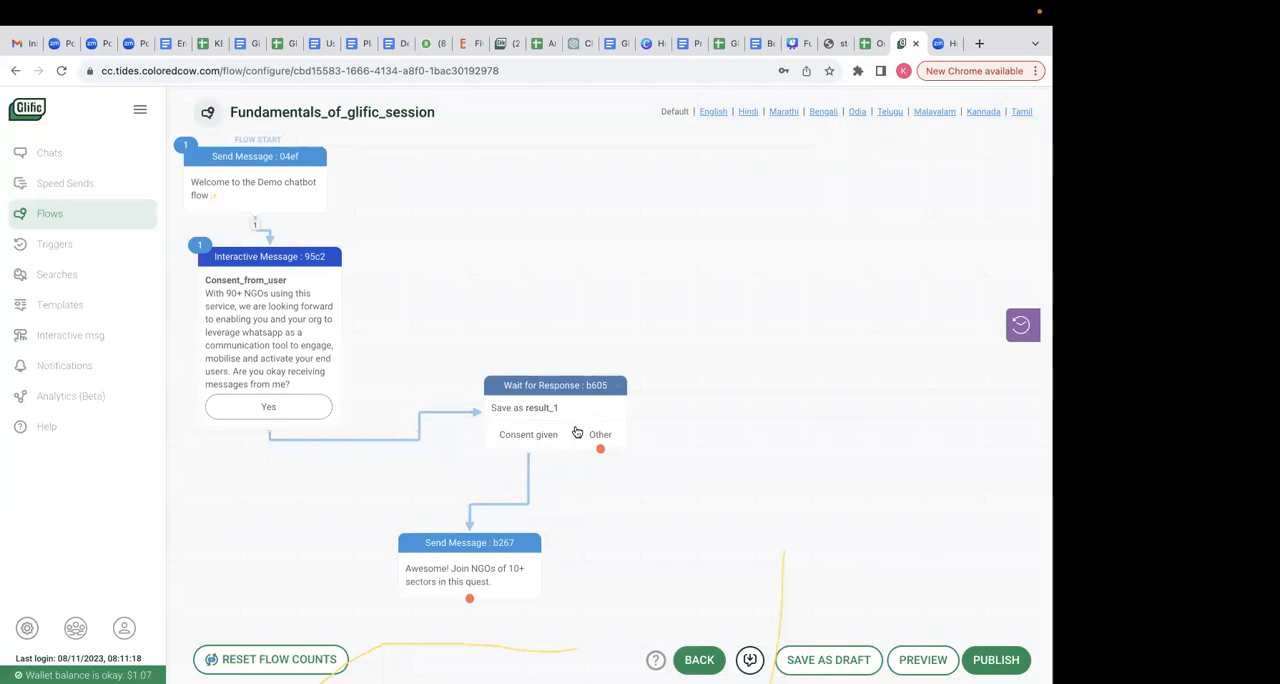
{"action": "left_click", "coordinate": [589, 385]}
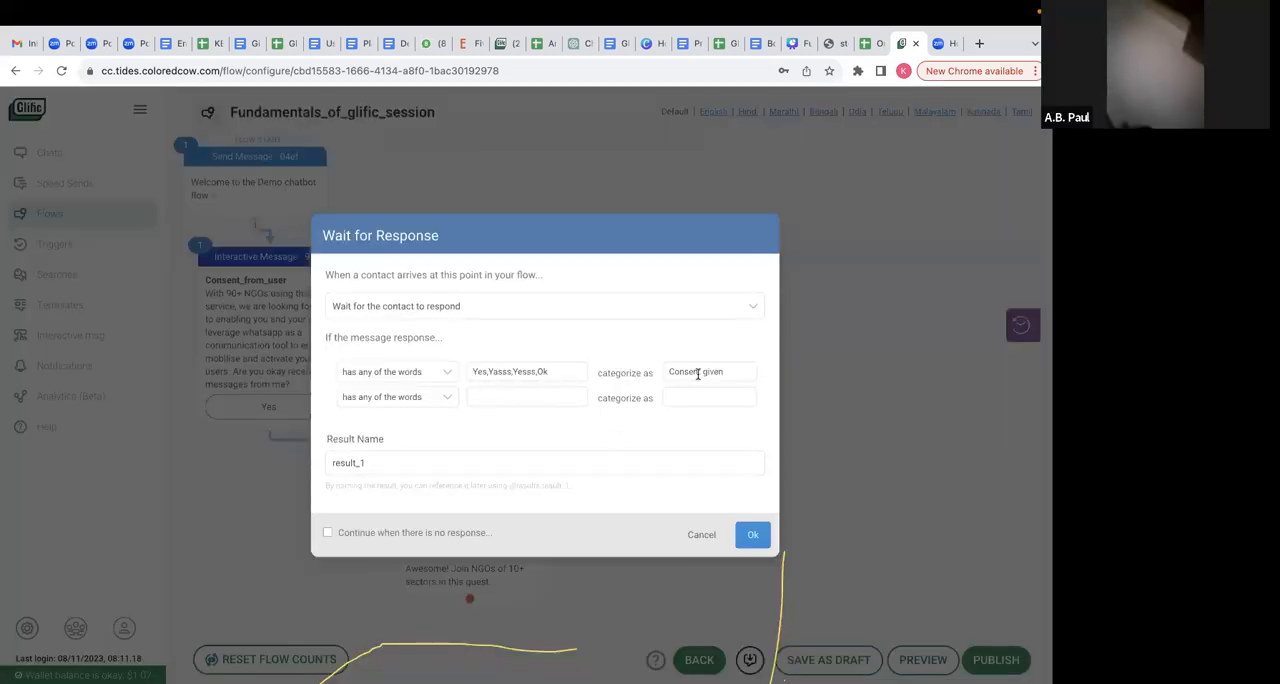
{"action": "left_click", "coordinate": [753, 536]}
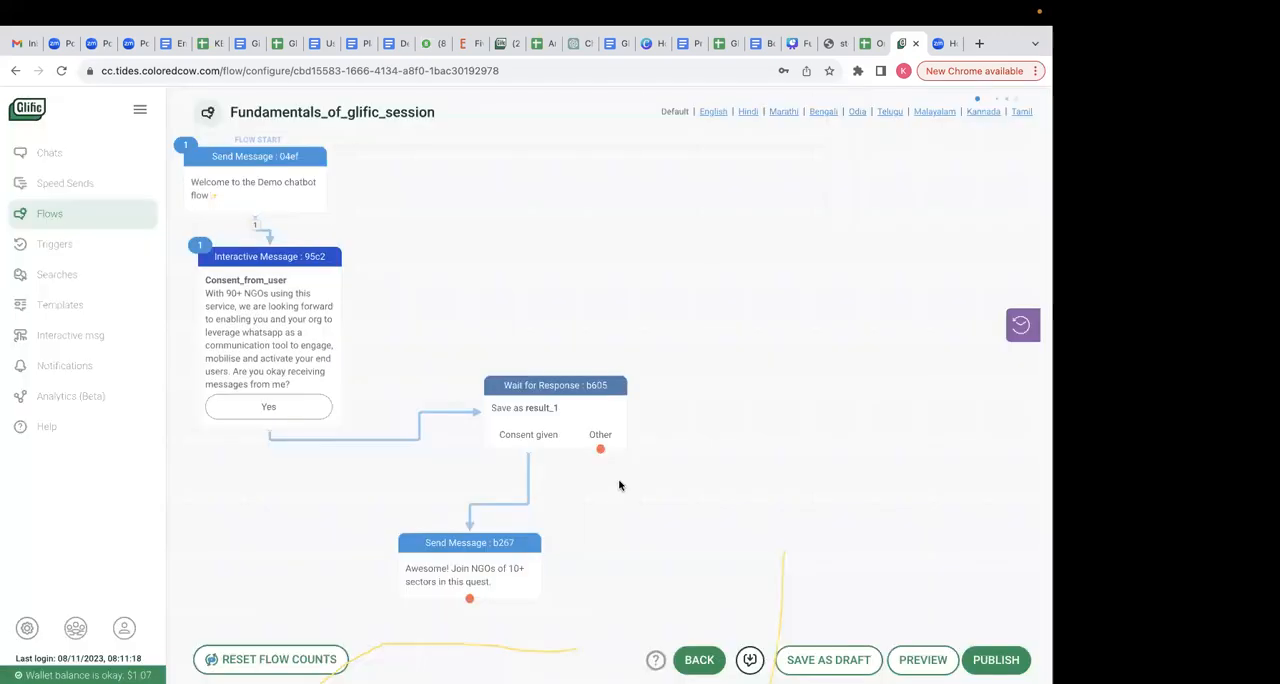
- Add a Send Message node to the Other branch reading "Oh! Are you sure you don't want to give consent?" and place it below the response node
{"action": "left_click_drag", "start_coordinate": [717, 497], "coordinate": [720, 500]}
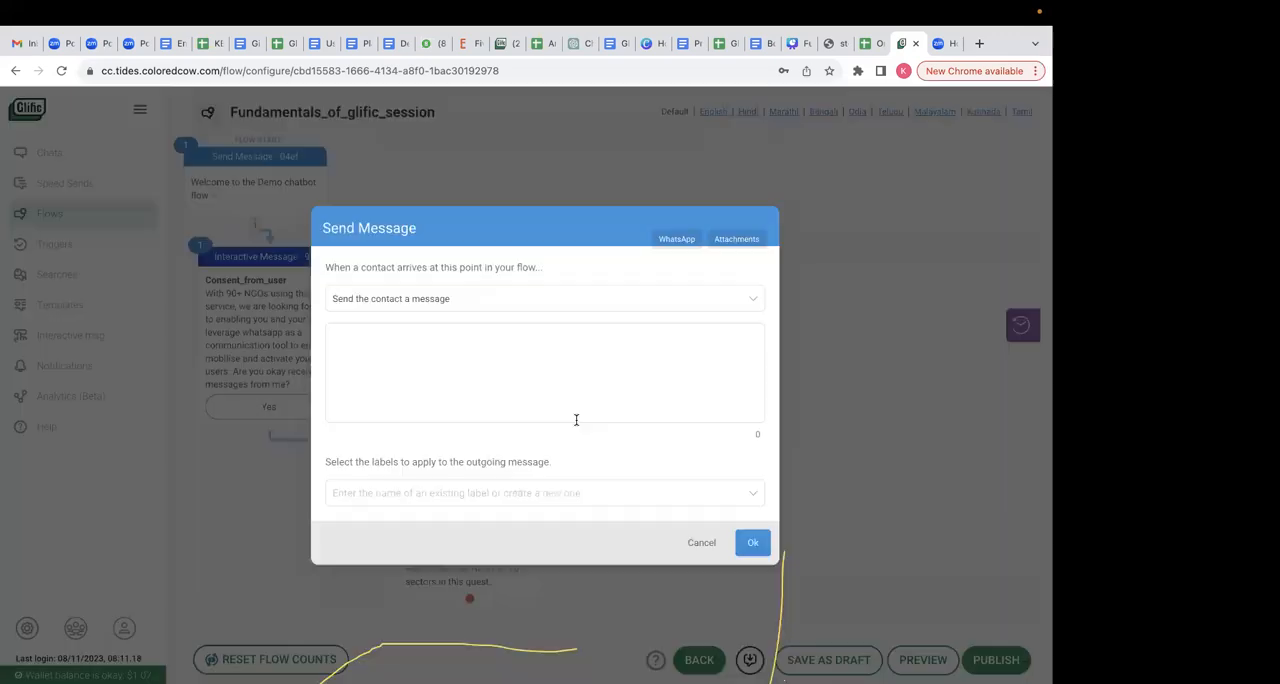
{"action": "left_click", "coordinate": [511, 340]}
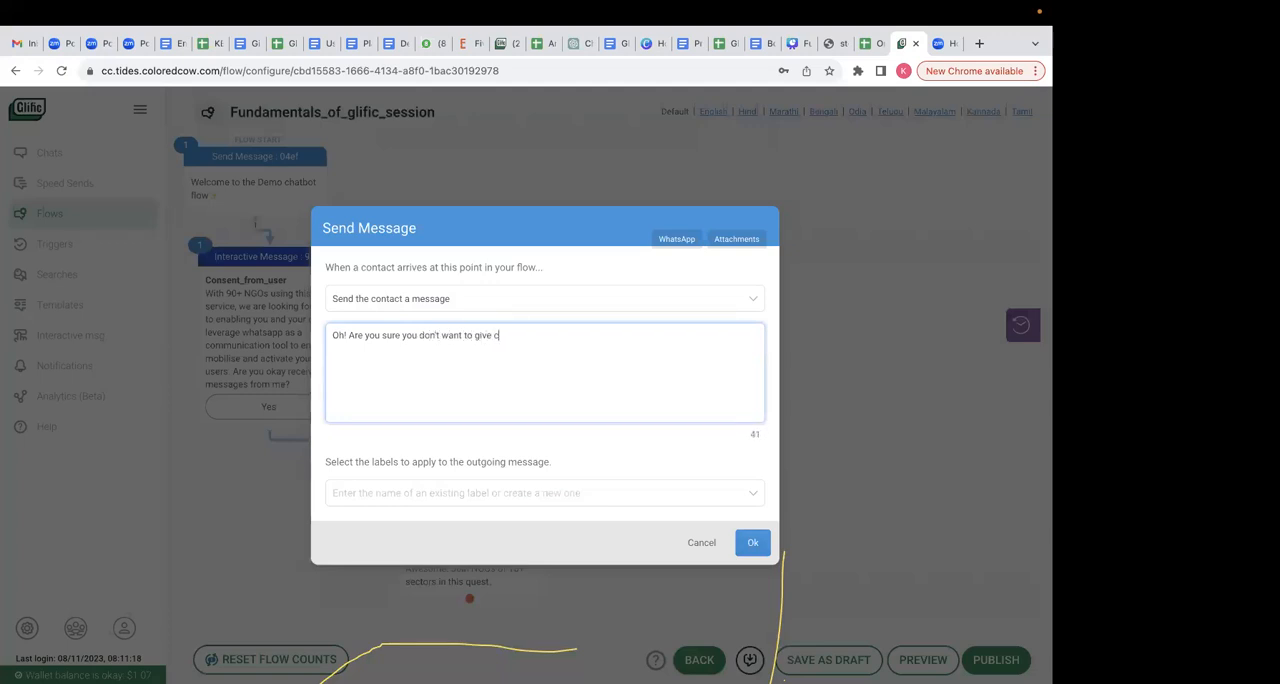
{"action": "type", "text": "ent?"}
{"action": "left_click", "coordinate": [753, 542]}
{"action": "left_click_drag", "start_coordinate": [726, 513], "coordinate": [755, 499]}
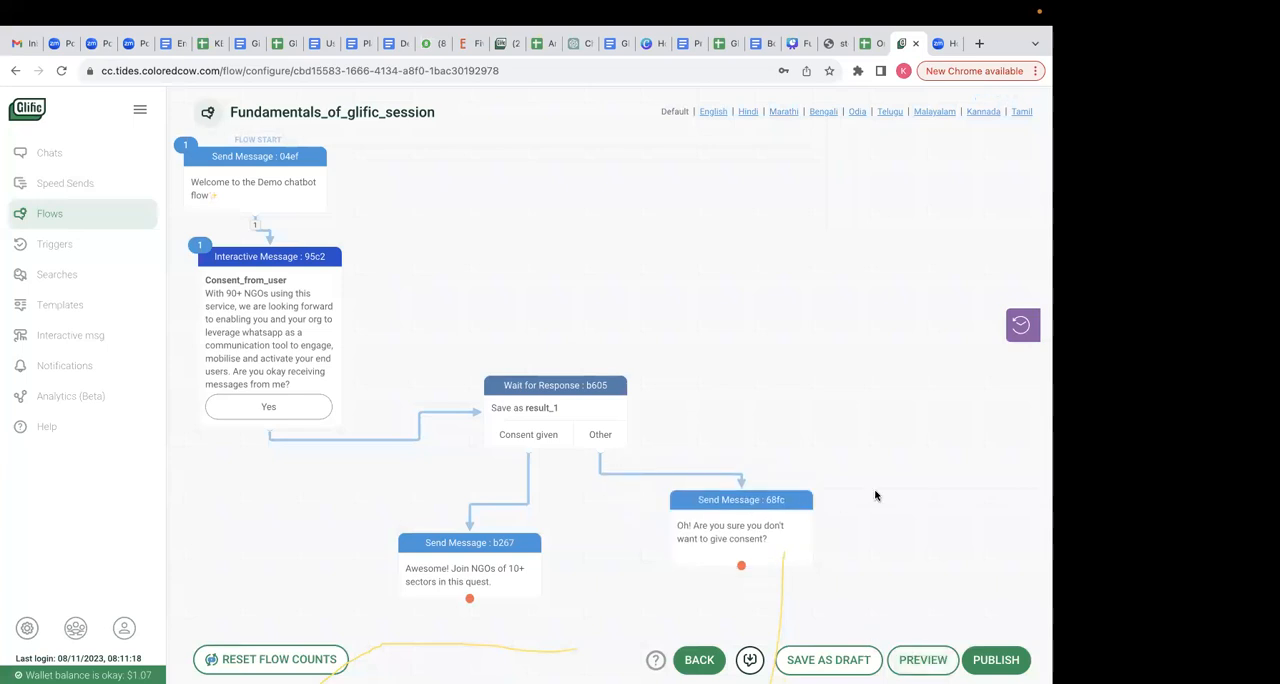
- Preview the flow, answering the consent question with Yes, and restart it to test the reply "no"
{"action": "left_click", "coordinate": [923, 660]}
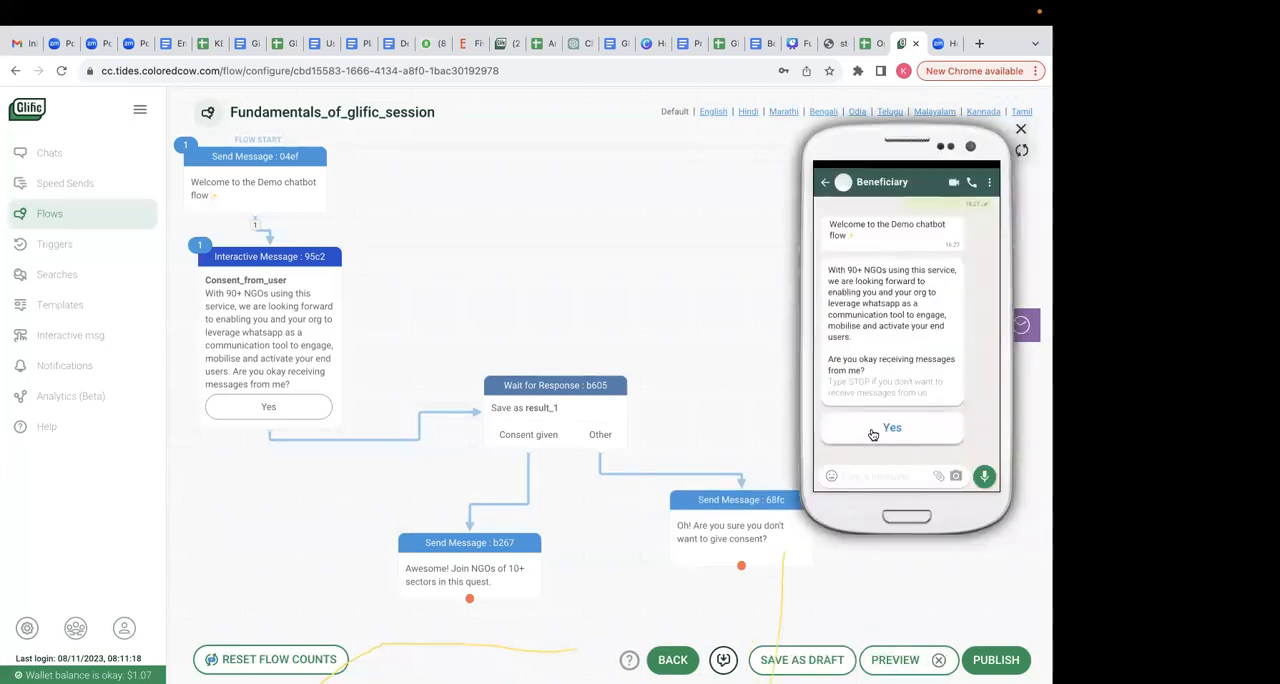
{"action": "left_click", "coordinate": [888, 430]}
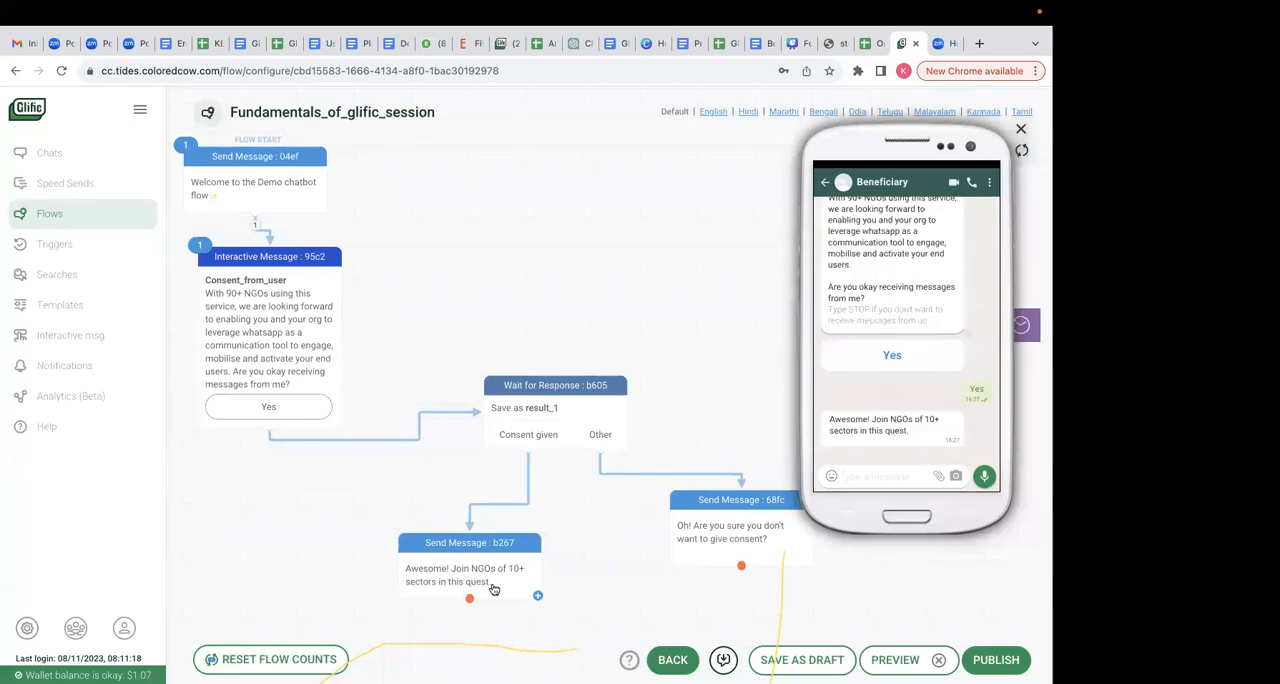
{"action": "left_click", "coordinate": [1023, 152]}
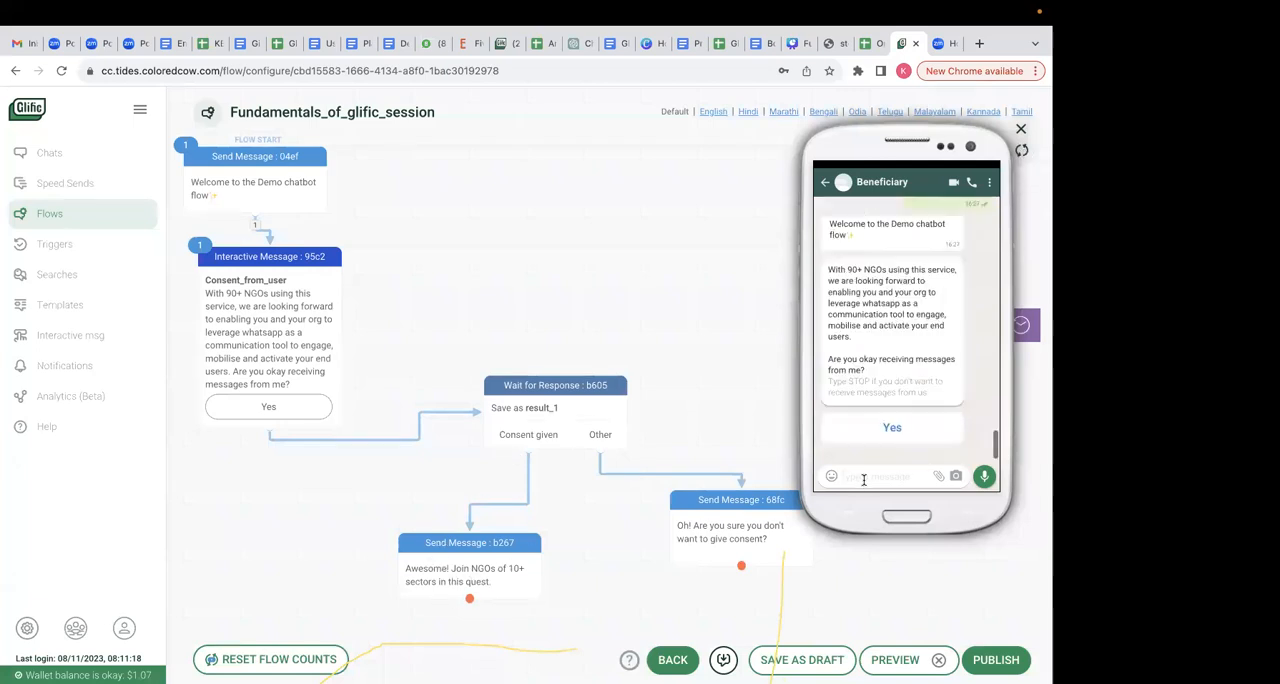
{"action": "type", "text": "no"}
{"action": "key", "text": "Return"}
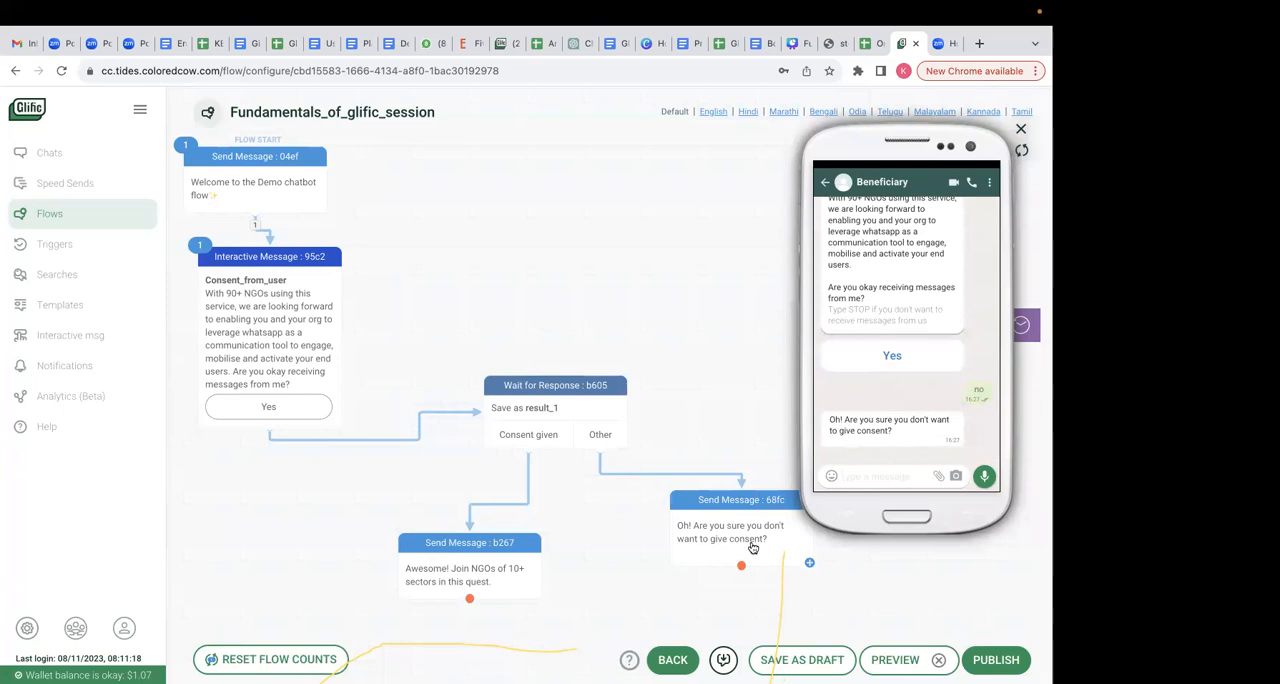
- Shift the "Oh!" message clear of the preview and set the Wait for Response node to continue when there is no response
{"action": "left_click_drag", "start_coordinate": [737, 511], "coordinate": [706, 502]}
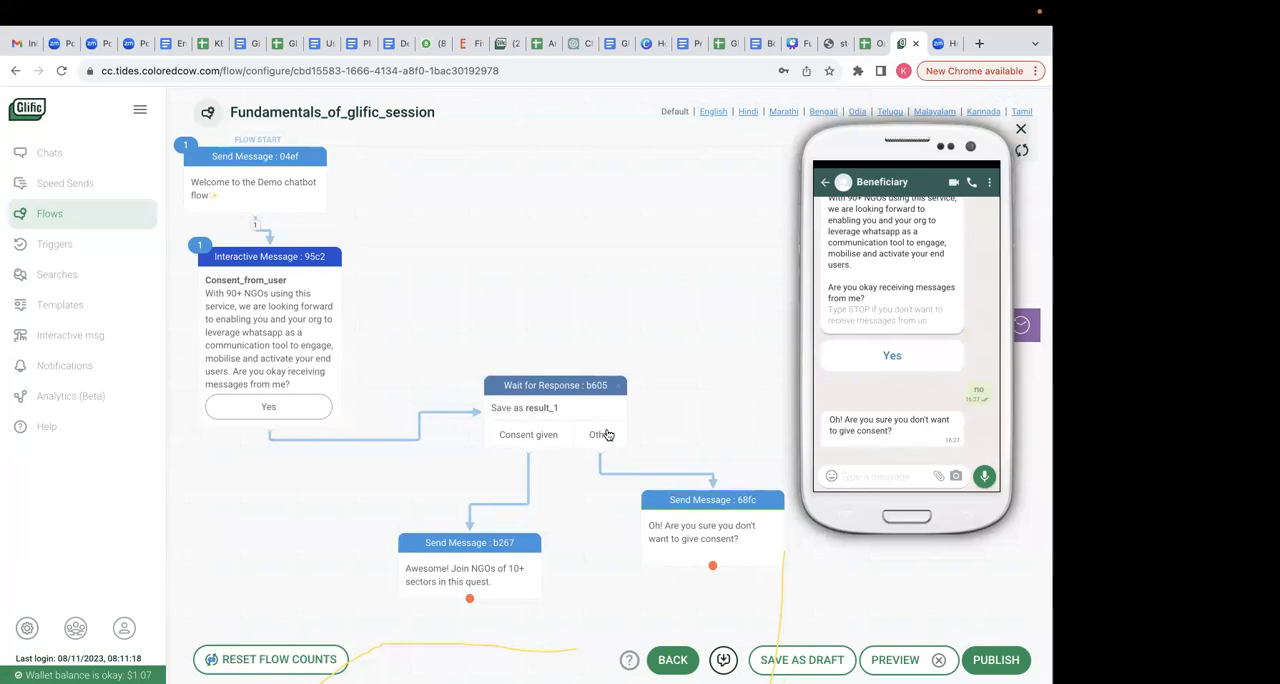
{"action": "left_click", "coordinate": [560, 410]}
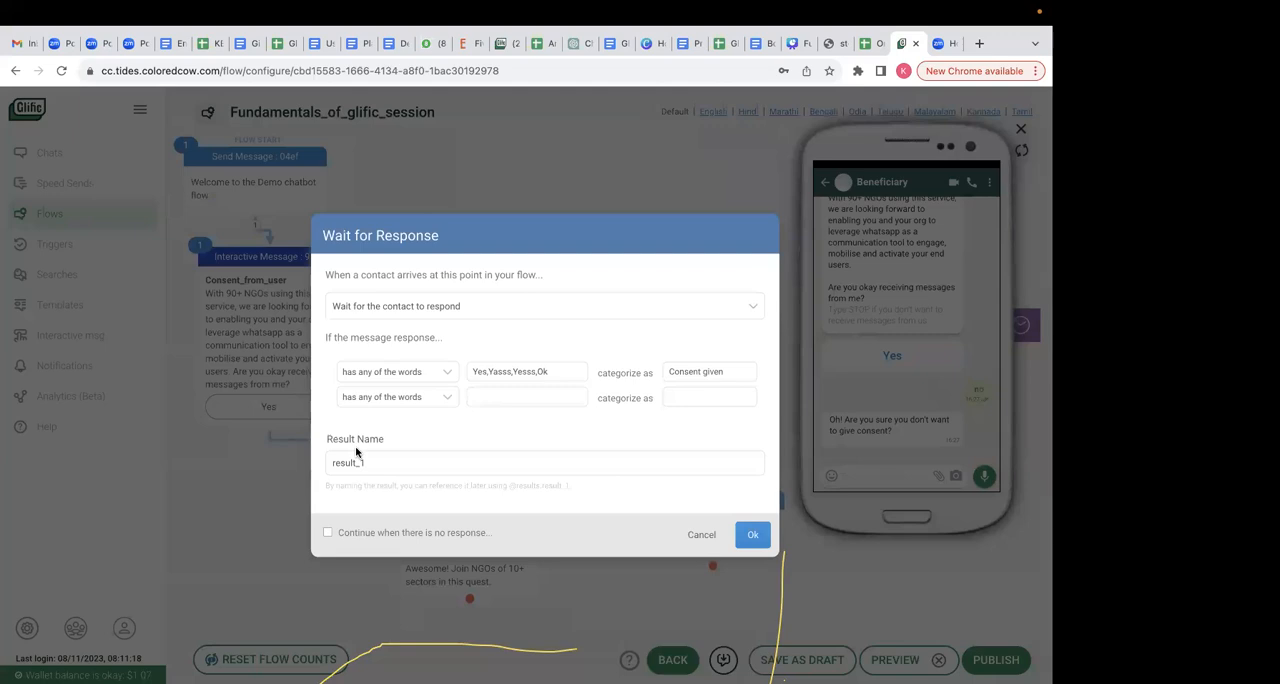
{"action": "left_click", "coordinate": [329, 535]}
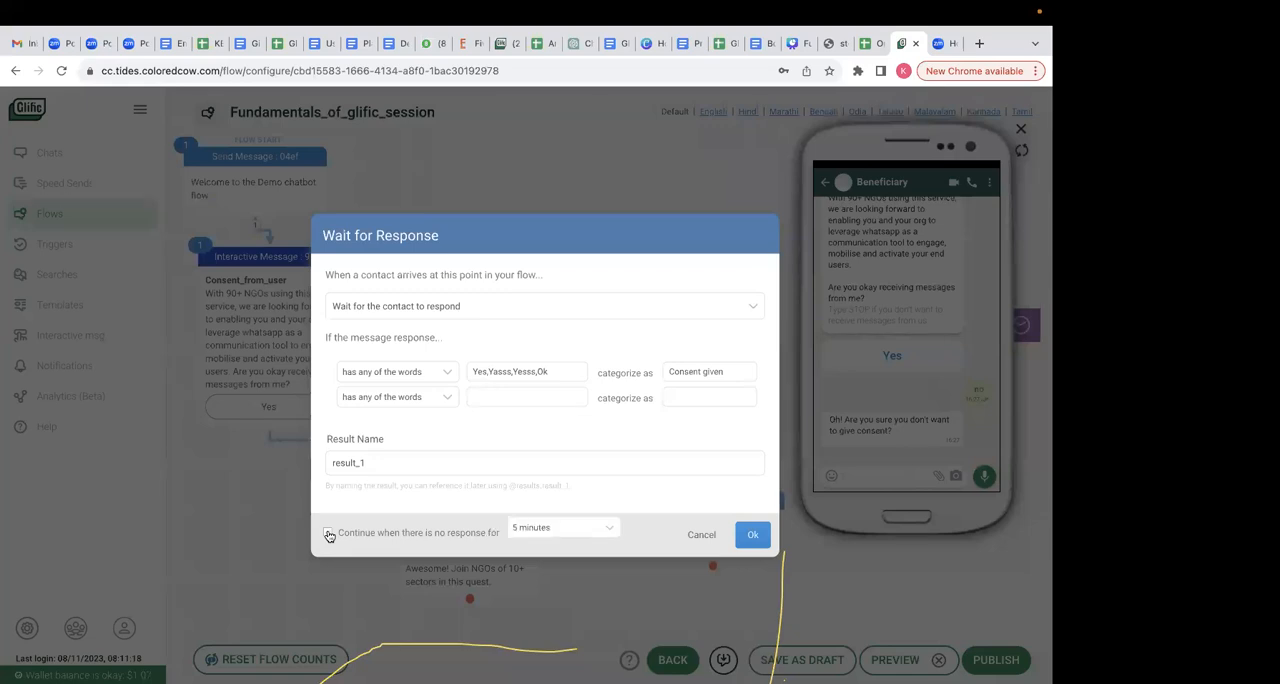
{"action": "left_click", "coordinate": [758, 530]}
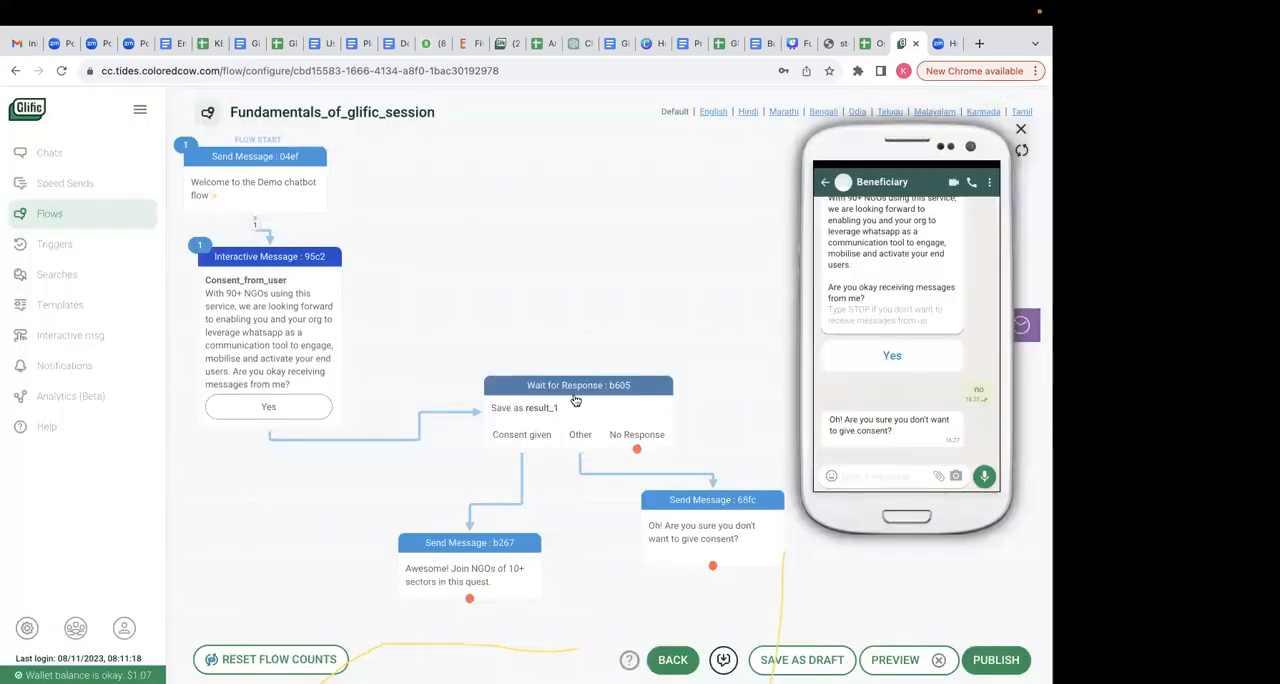
- Set the Wait for Response node's no-response time to 3 hours
{"action": "left_click", "coordinate": [626, 374]}
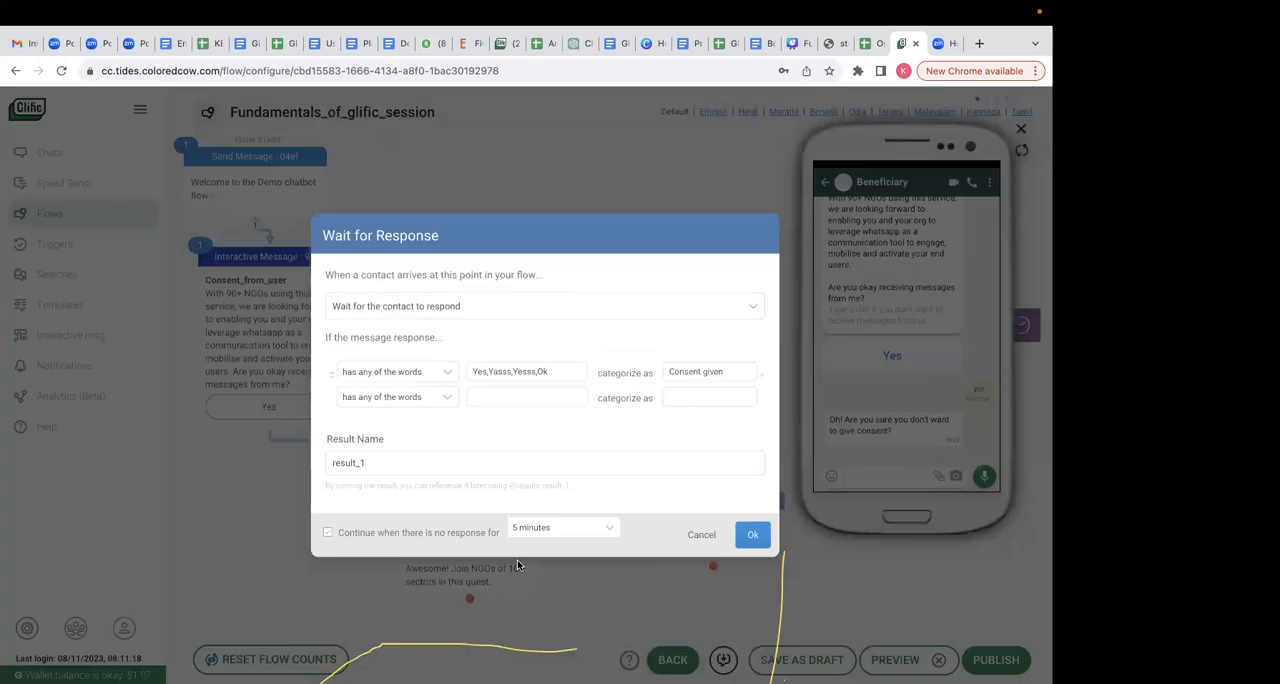
{"action": "left_click", "coordinate": [596, 533]}
{"action": "scroll", "coordinate": [566, 640], "scroll_direction": "down", "scroll_amount": 5}
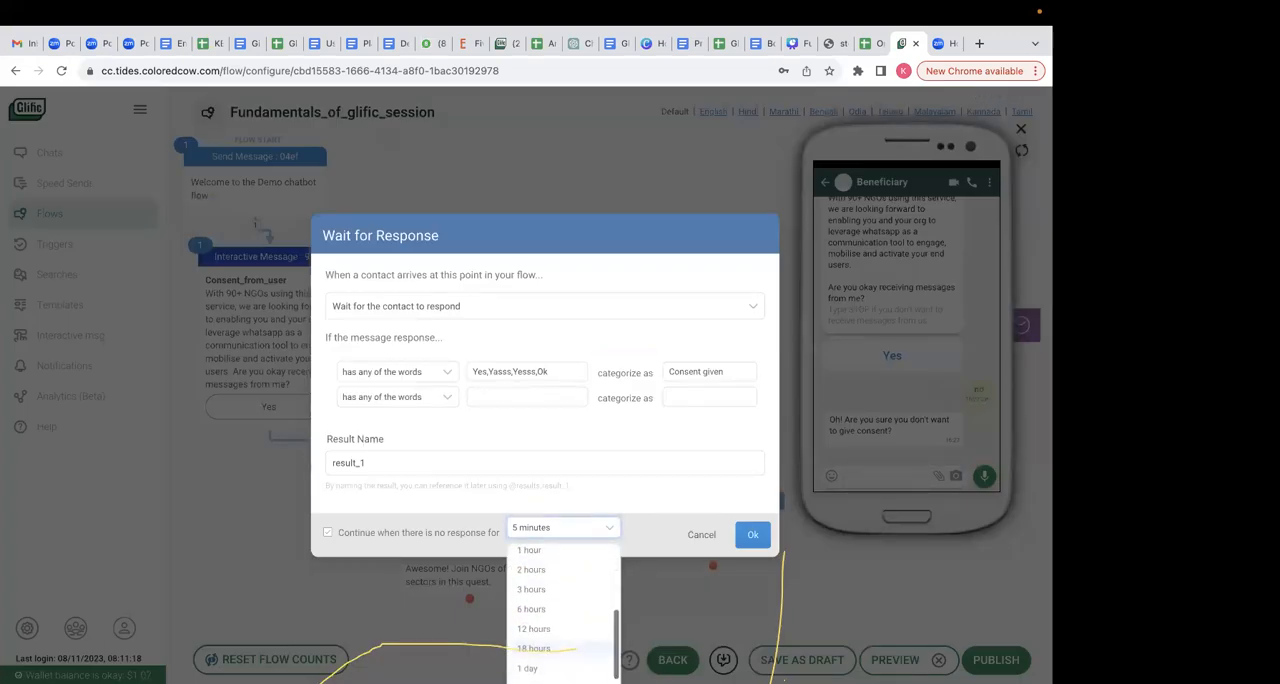
{"action": "left_click", "coordinate": [545, 614]}
{"action": "left_click", "coordinate": [754, 537]}
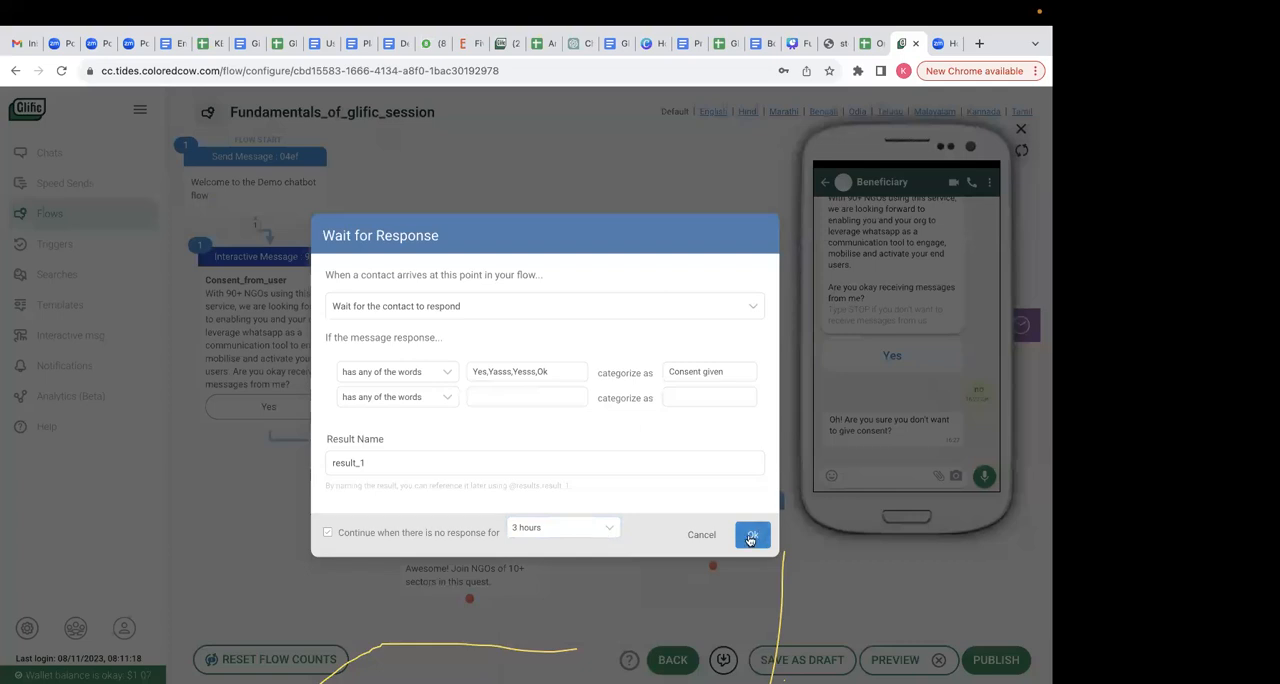
- Add a Send Message node to the No Response branch reading "Hey! I am still waiting for your response!" and place it above the response node
{"action": "left_click_drag", "start_coordinate": [638, 393], "coordinate": [680, 404]}
{"action": "type", "text": "He"}
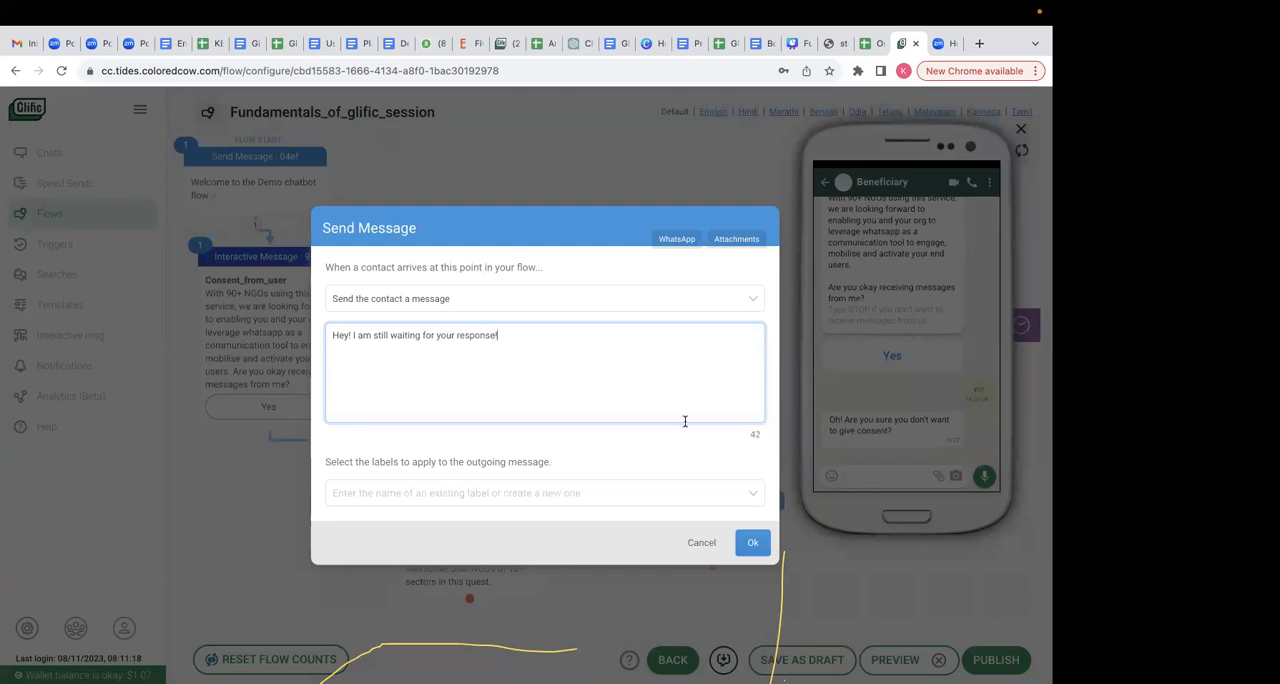
{"action": "left_click", "coordinate": [753, 542]}
{"action": "left_click_drag", "start_coordinate": [676, 424], "coordinate": [665, 270]}
- Connect the "Hey!" message back to the Consent_from_user message, reposition it beside the response node, and close the preview
{"action": "left_click_drag", "start_coordinate": [655, 317], "coordinate": [298, 300]}
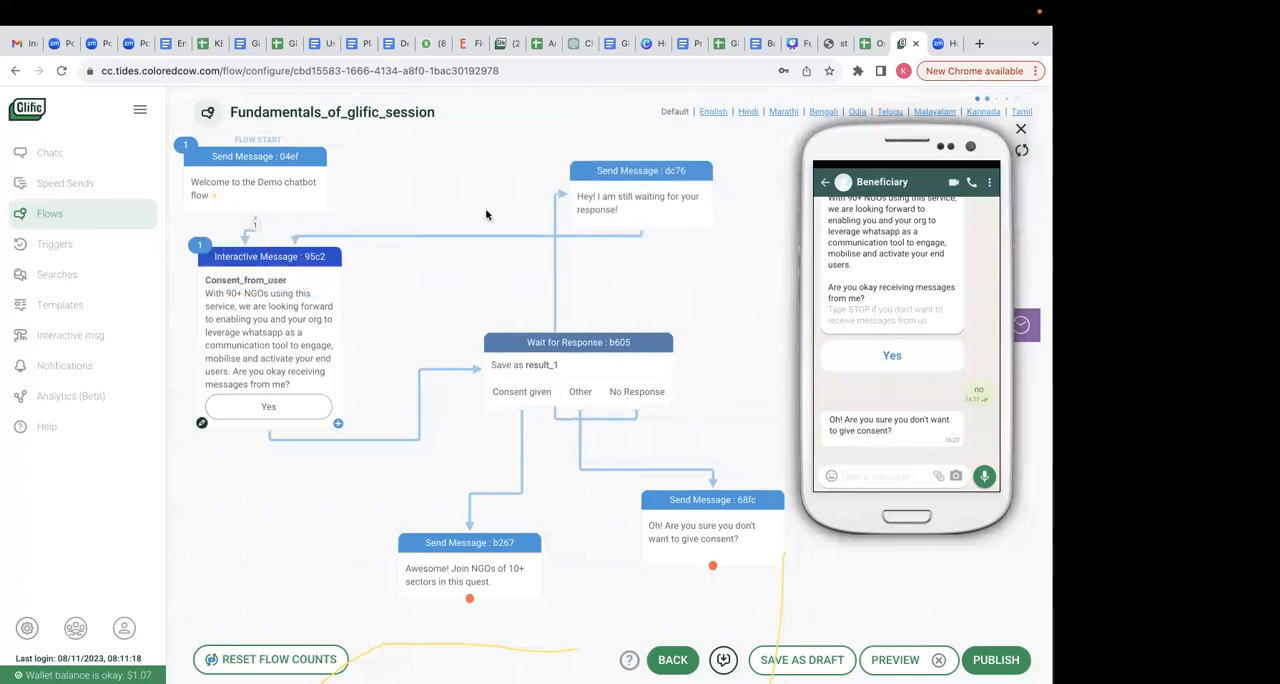
{"action": "left_click_drag", "start_coordinate": [651, 189], "coordinate": [779, 389]}
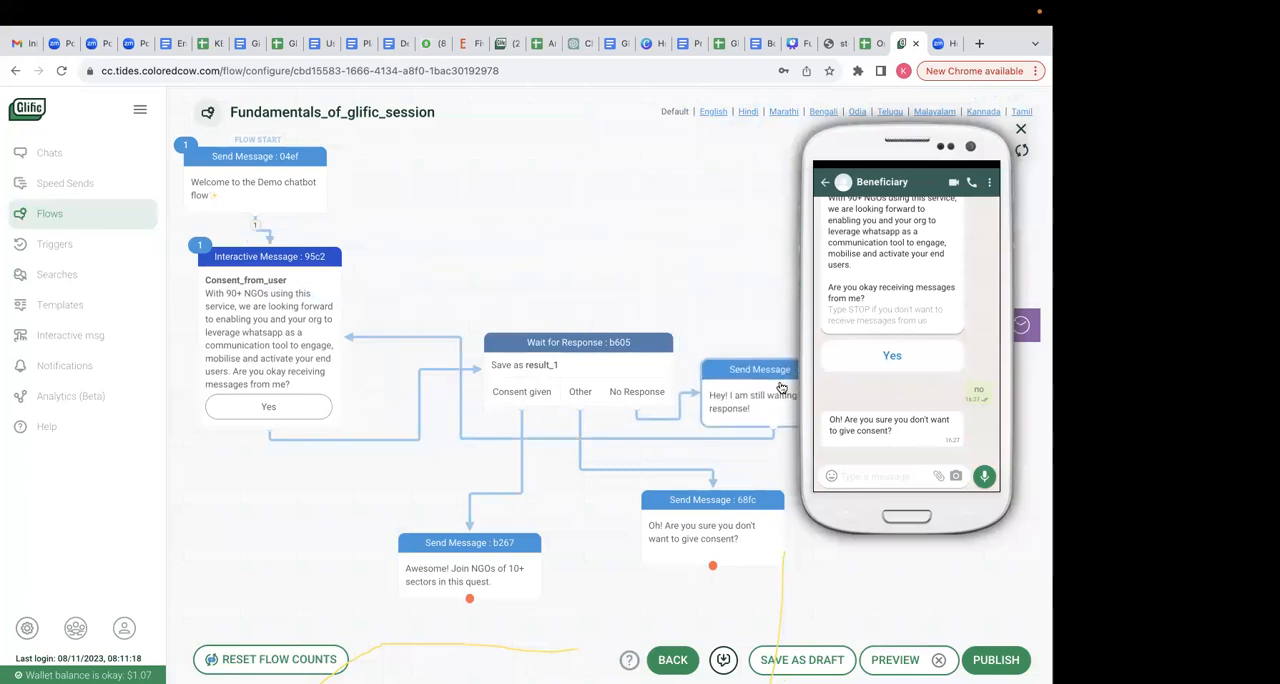
{"action": "left_click", "coordinate": [1020, 130]}
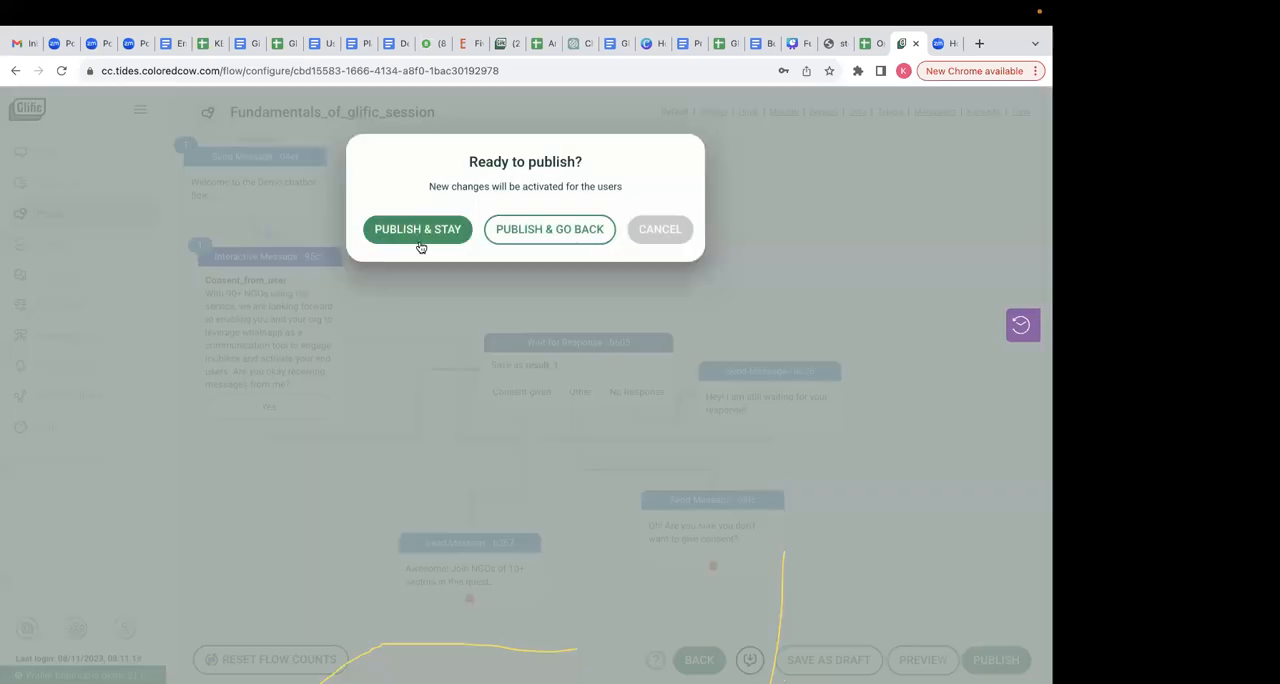
{"action": "left_click", "coordinate": [417, 229]}
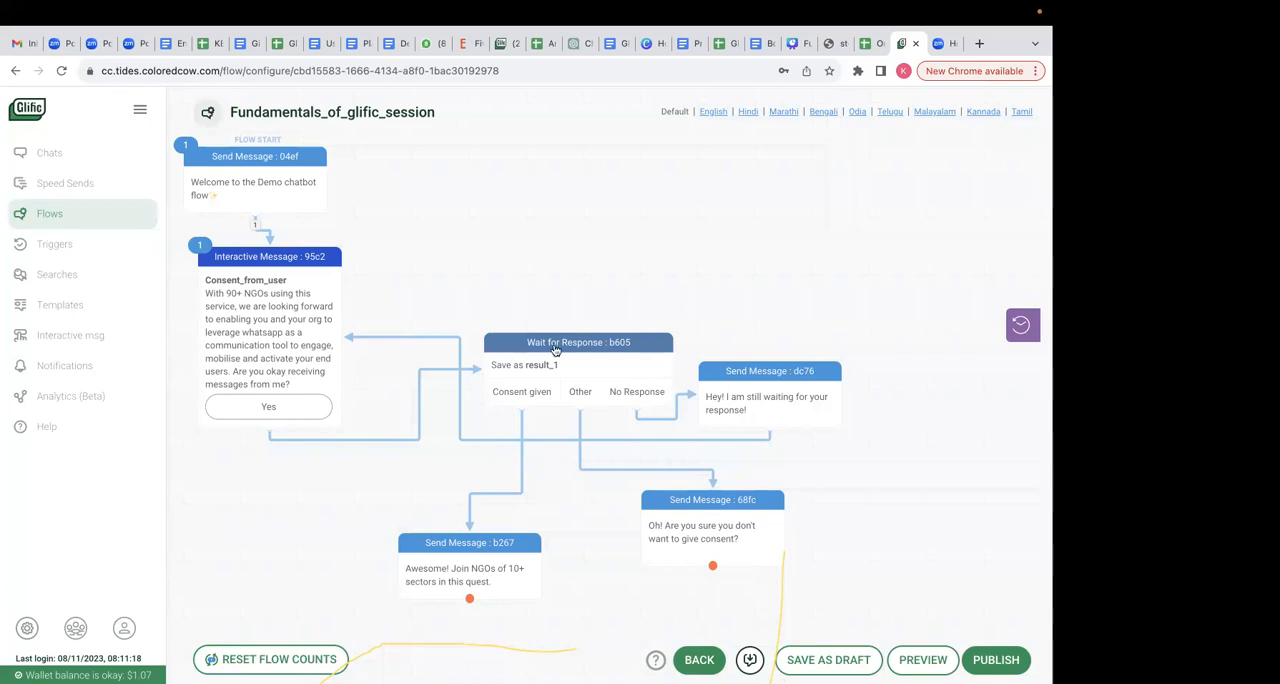
- Move the "Hey!" message farther from the response node and review the no-response time choices of the Wait for Response node
{"action": "left_click_drag", "start_coordinate": [804, 386], "coordinate": [847, 401]}
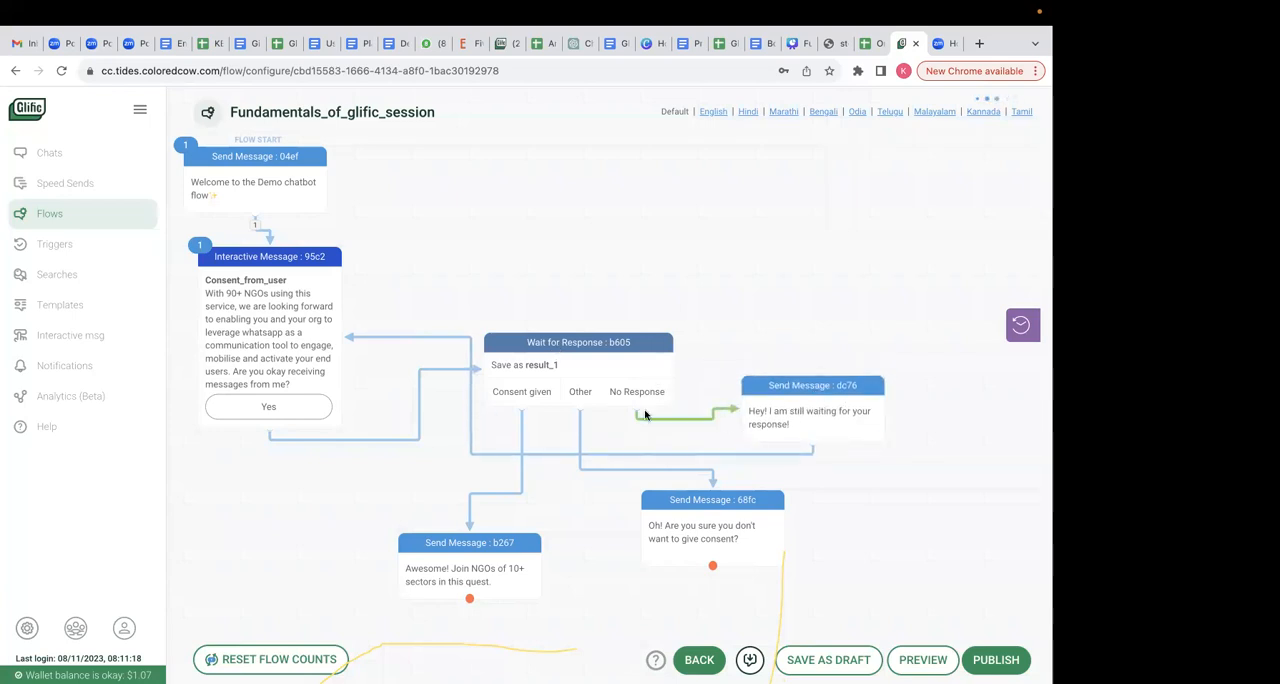
{"action": "left_click", "coordinate": [601, 400]}
{"action": "left_click", "coordinate": [609, 531]}
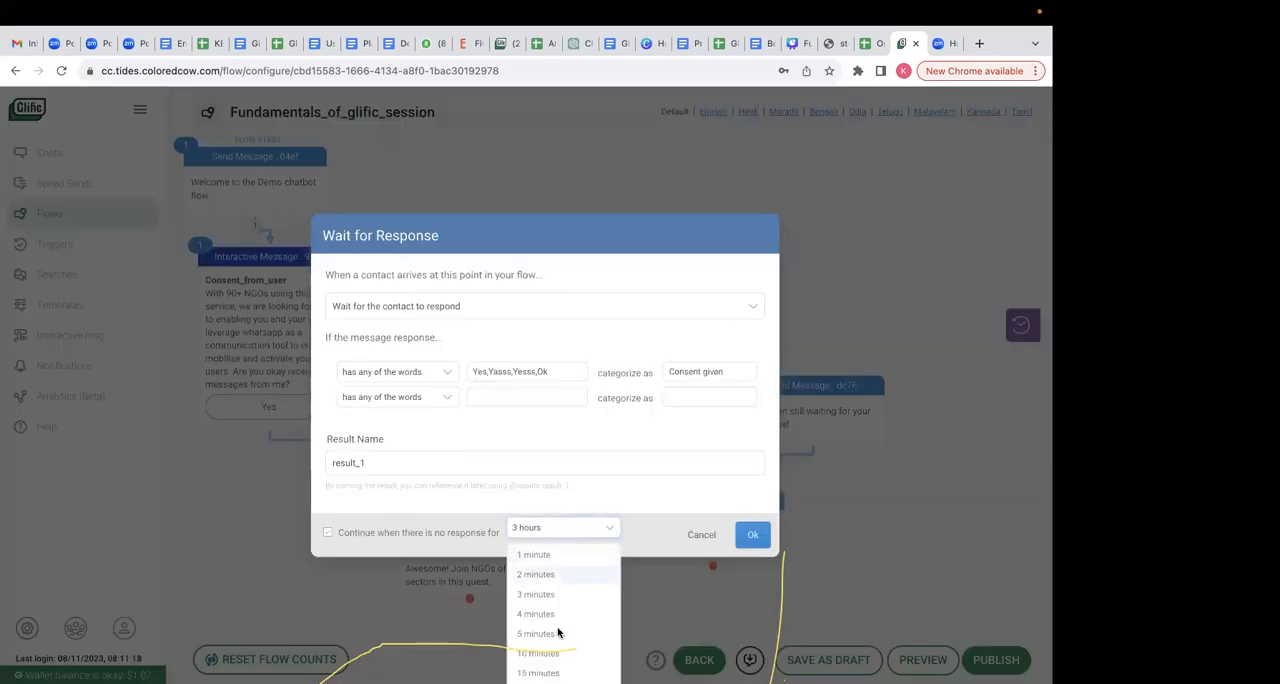
{"action": "left_click", "coordinate": [674, 500]}
{"action": "left_click", "coordinate": [750, 535]}
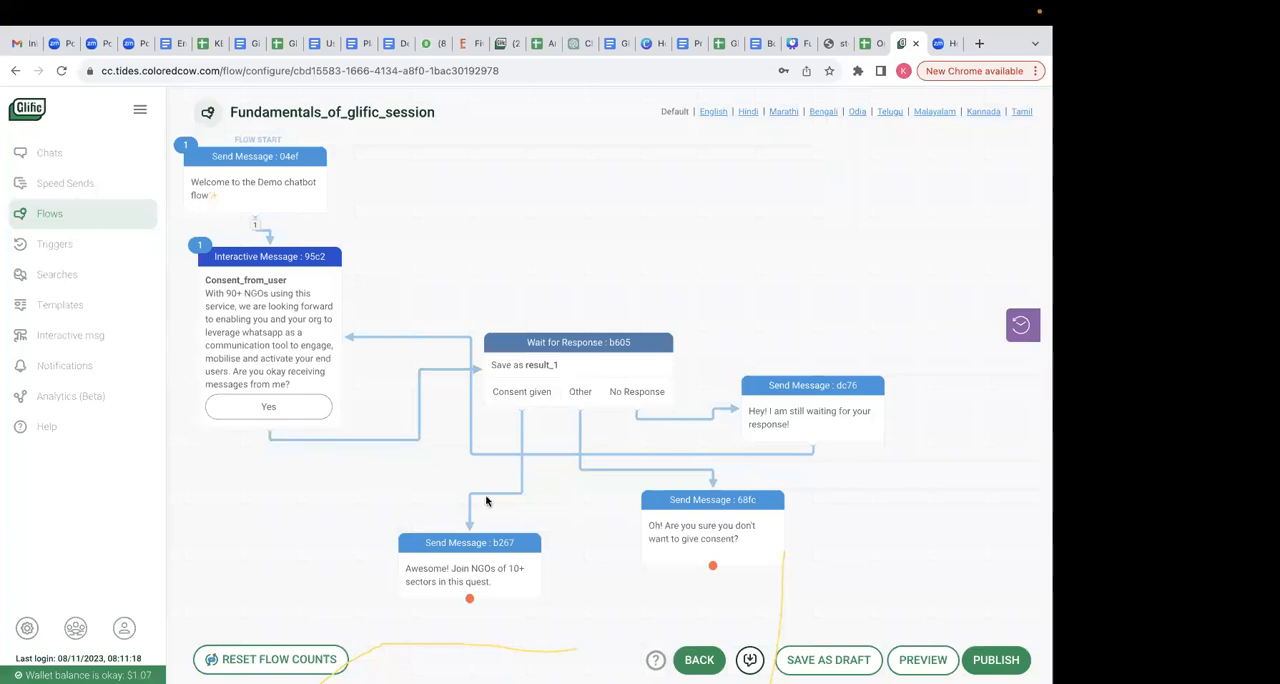
- Publish the flow and stay in the flow editor
{"action": "scroll", "coordinate": [549, 523], "scroll_direction": "down", "scroll_amount": 1}
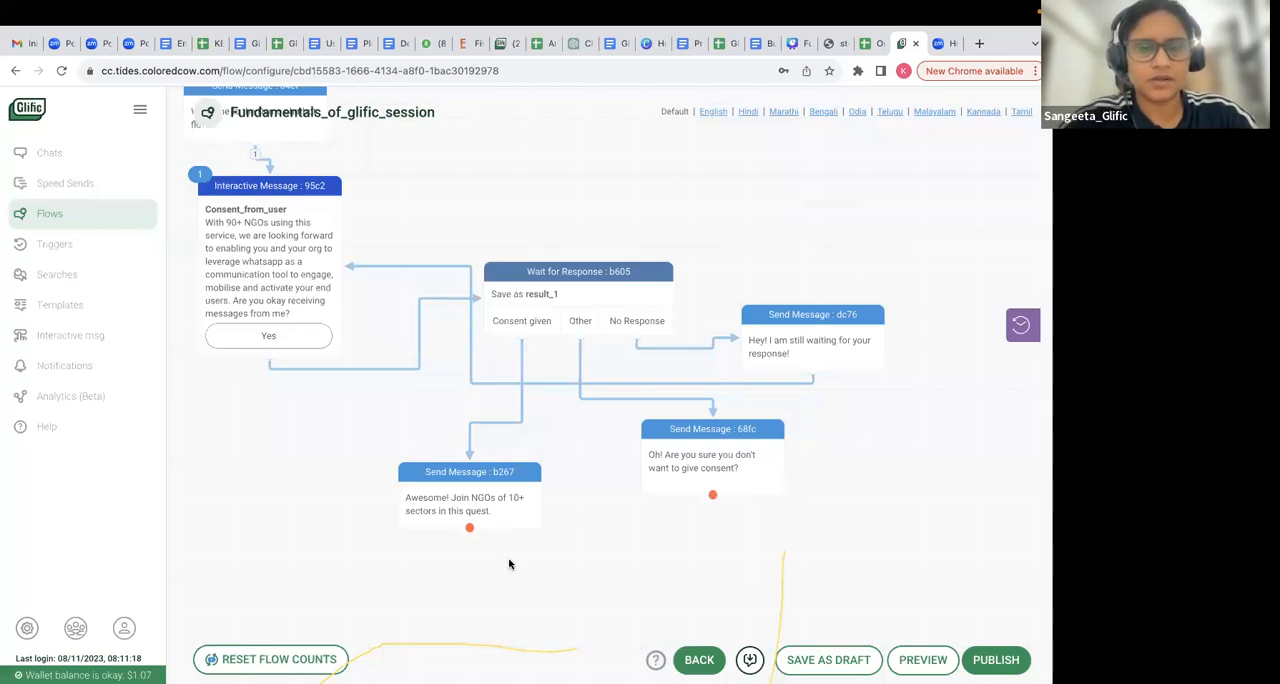
{"action": "left_click", "coordinate": [990, 657]}
{"action": "left_click", "coordinate": [421, 232]}
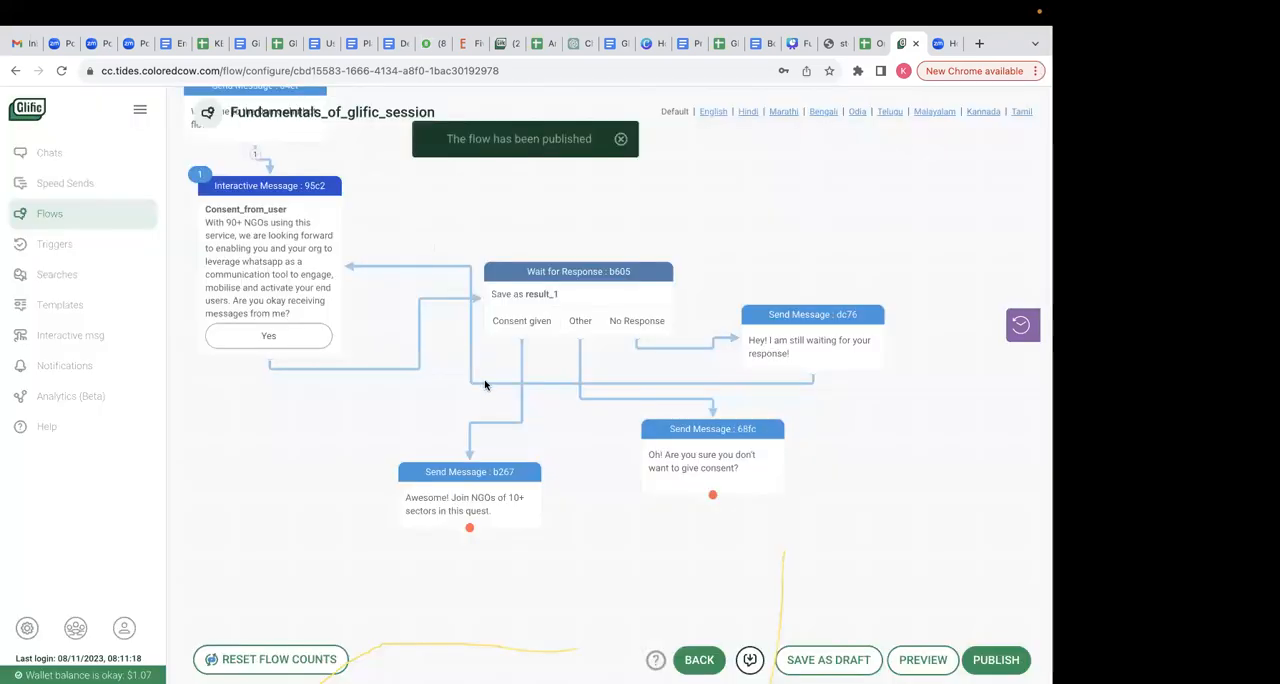
- Move the "Awesome!" message slightly upward, closer to the Wait for Response node
{"action": "scroll", "coordinate": [200, 420], "scroll_direction": "up", "scroll_amount": 2}
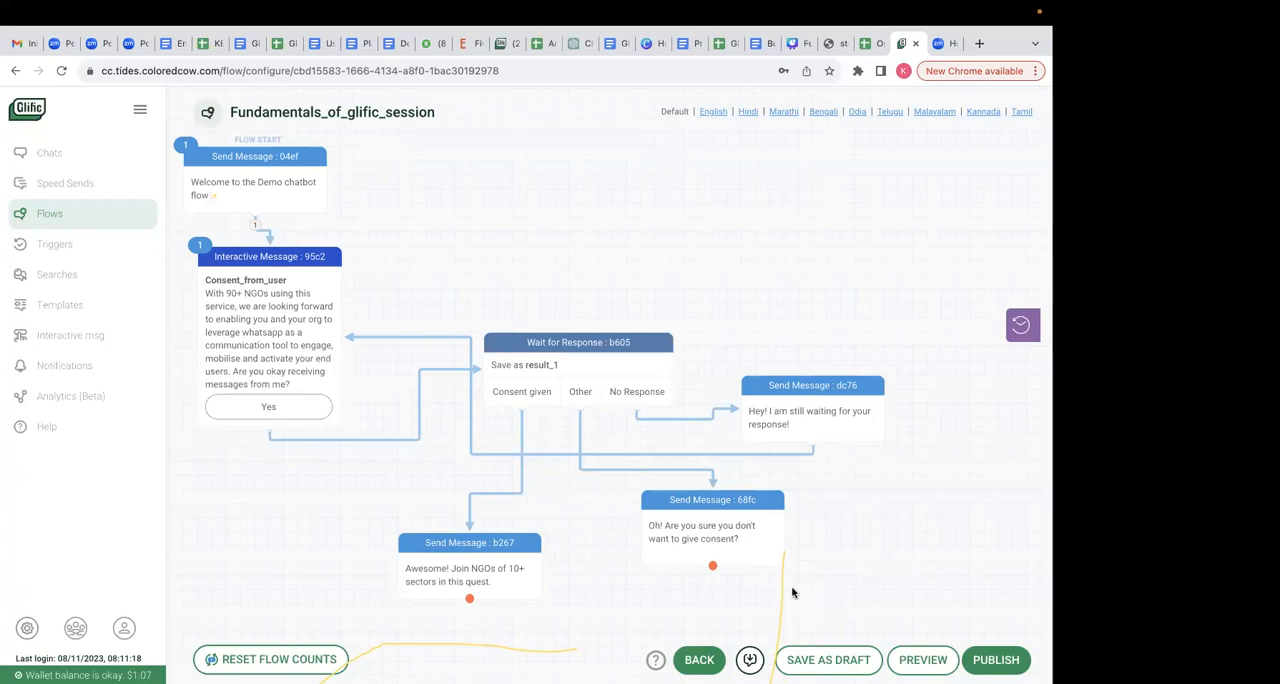
{"action": "scroll", "coordinate": [792, 593], "scroll_direction": "down", "scroll_amount": 3}
{"action": "scroll", "coordinate": [792, 593], "scroll_direction": "down", "scroll_amount": 1}
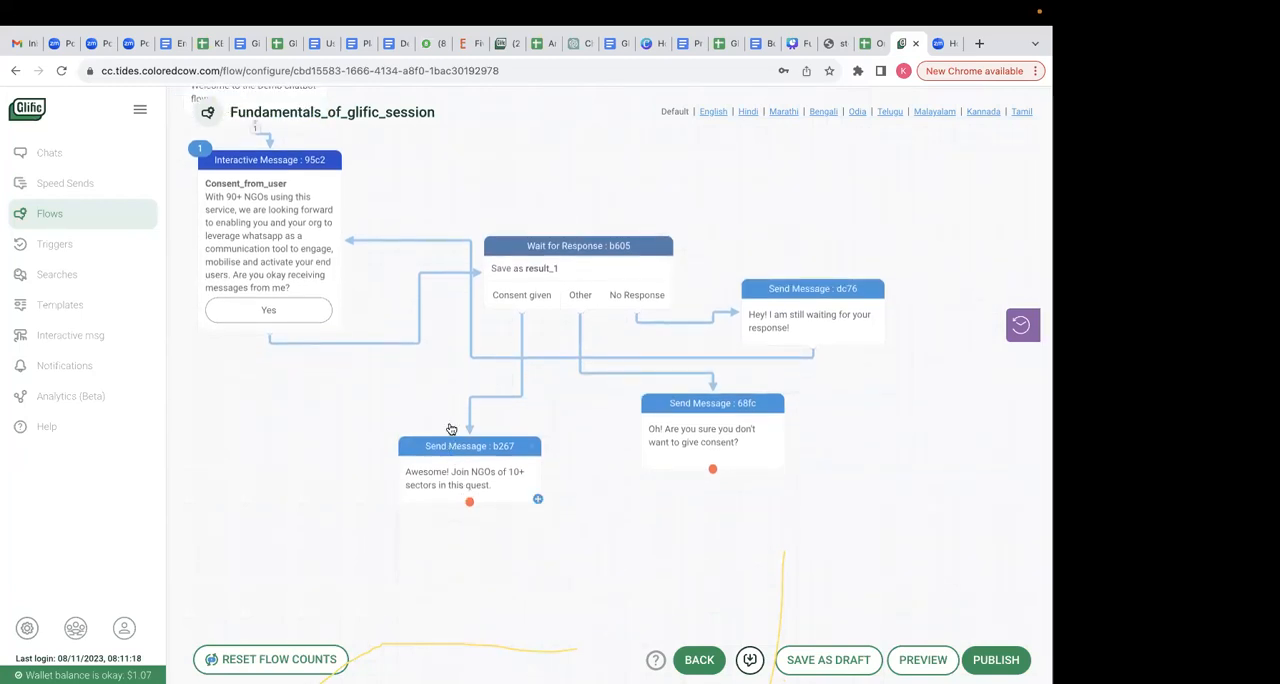
{"action": "left_click_drag", "start_coordinate": [451, 428], "coordinate": [451, 413]}
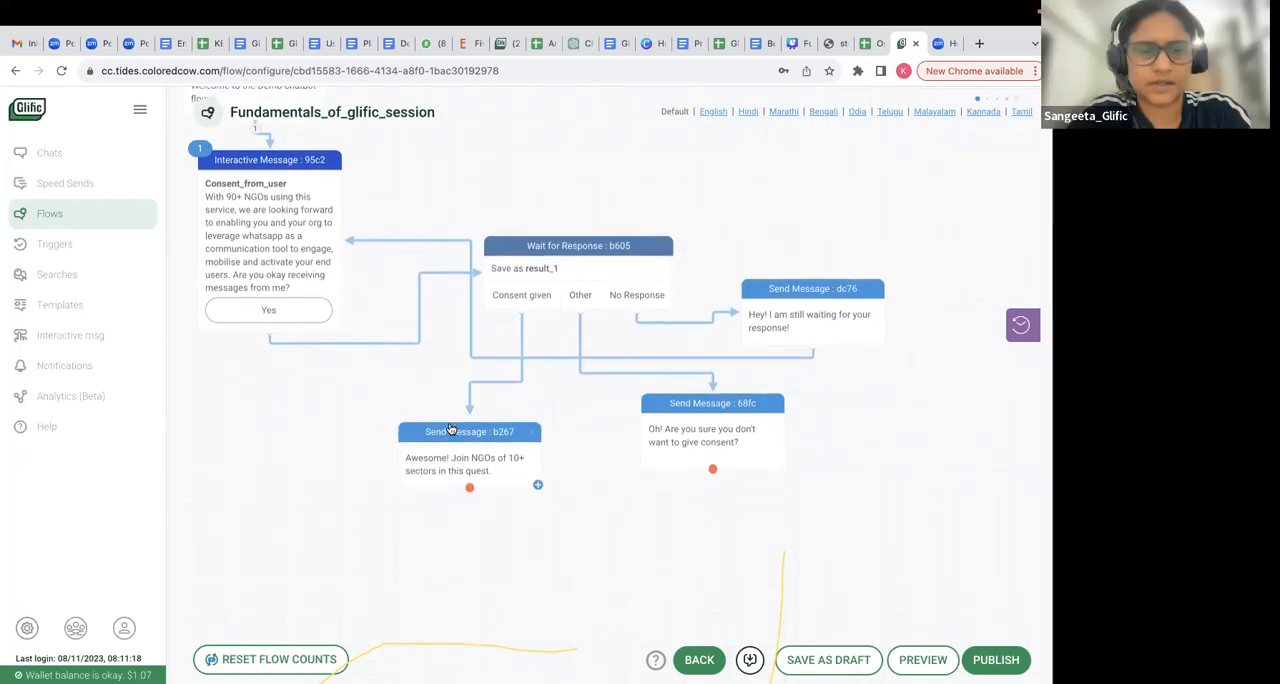
- Switch to the Onboarding flow spreadsheet and copy "Can I know what is your name?" from cell C5
{"action": "left_click", "coordinate": [865, 43]}
{"action": "left_click", "coordinate": [556, 458]}
{"action": "double_click", "coordinate": [556, 458]}
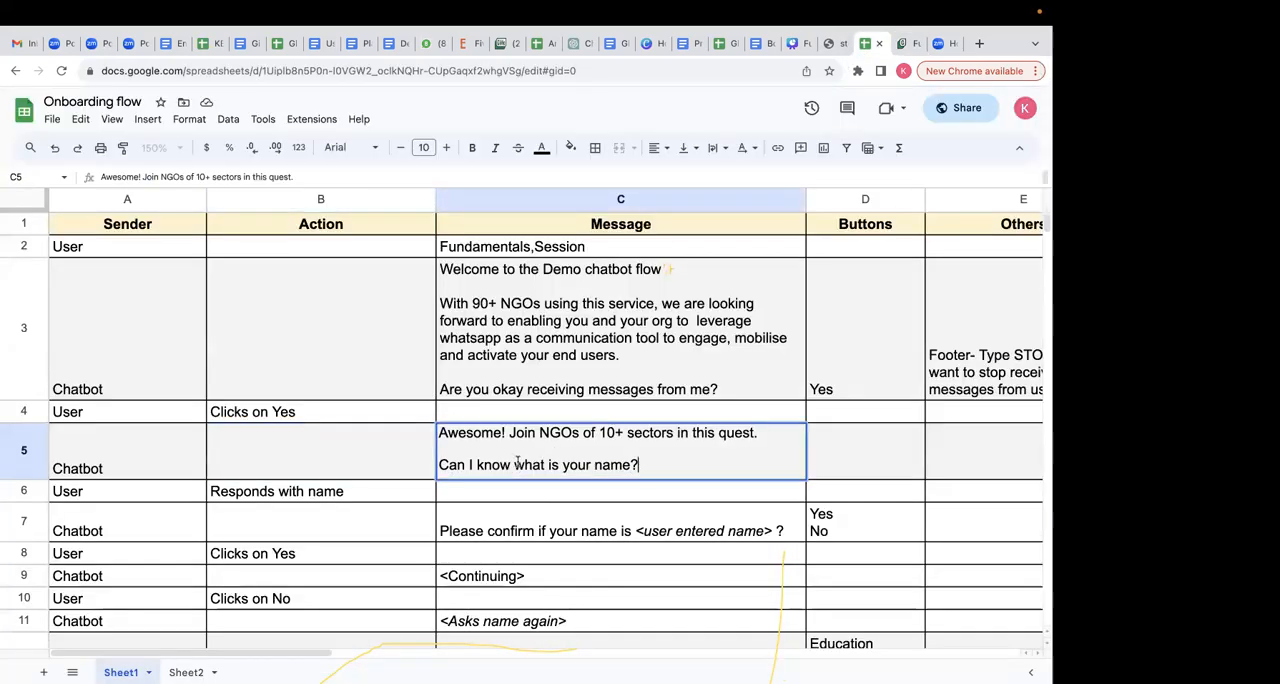
{"action": "left_click_drag", "start_coordinate": [640, 465], "coordinate": [407, 452]}
{"action": "left_click", "coordinate": [490, 498]}
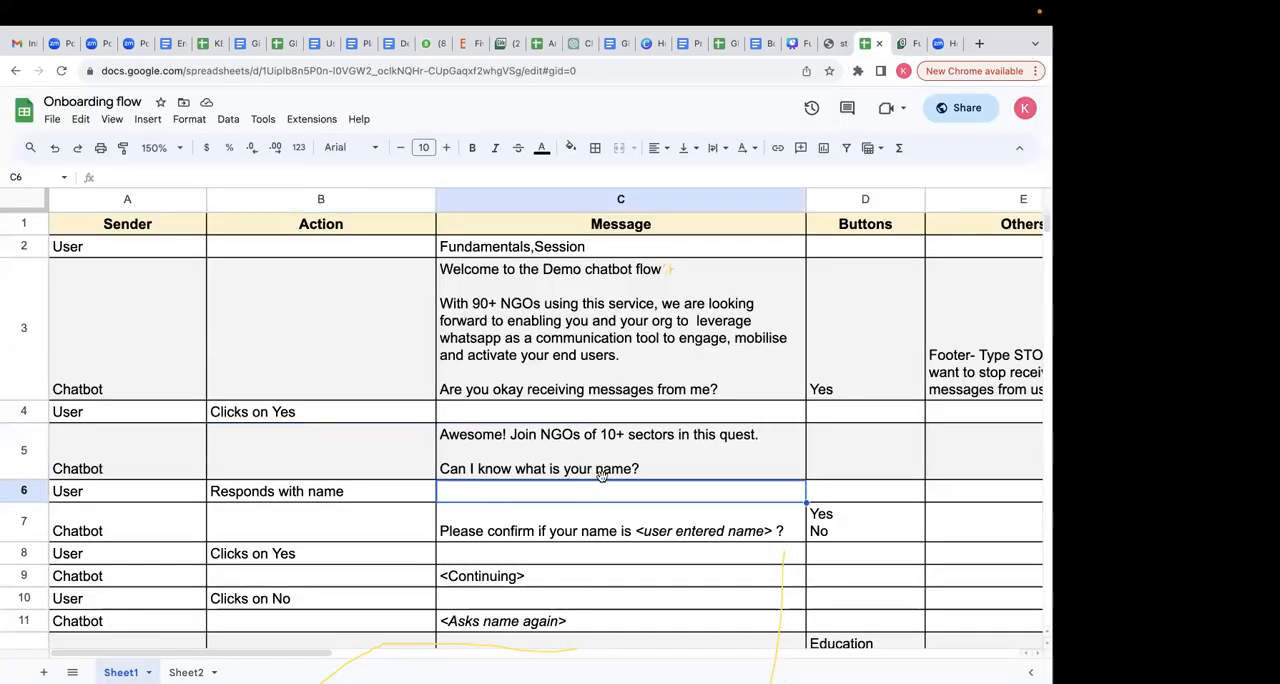
{"action": "left_click", "coordinate": [601, 470]}
{"action": "double_click", "coordinate": [601, 470]}
{"action": "left_click_drag", "start_coordinate": [640, 465], "coordinate": [411, 468]}
{"action": "key", "text": "super+c"}
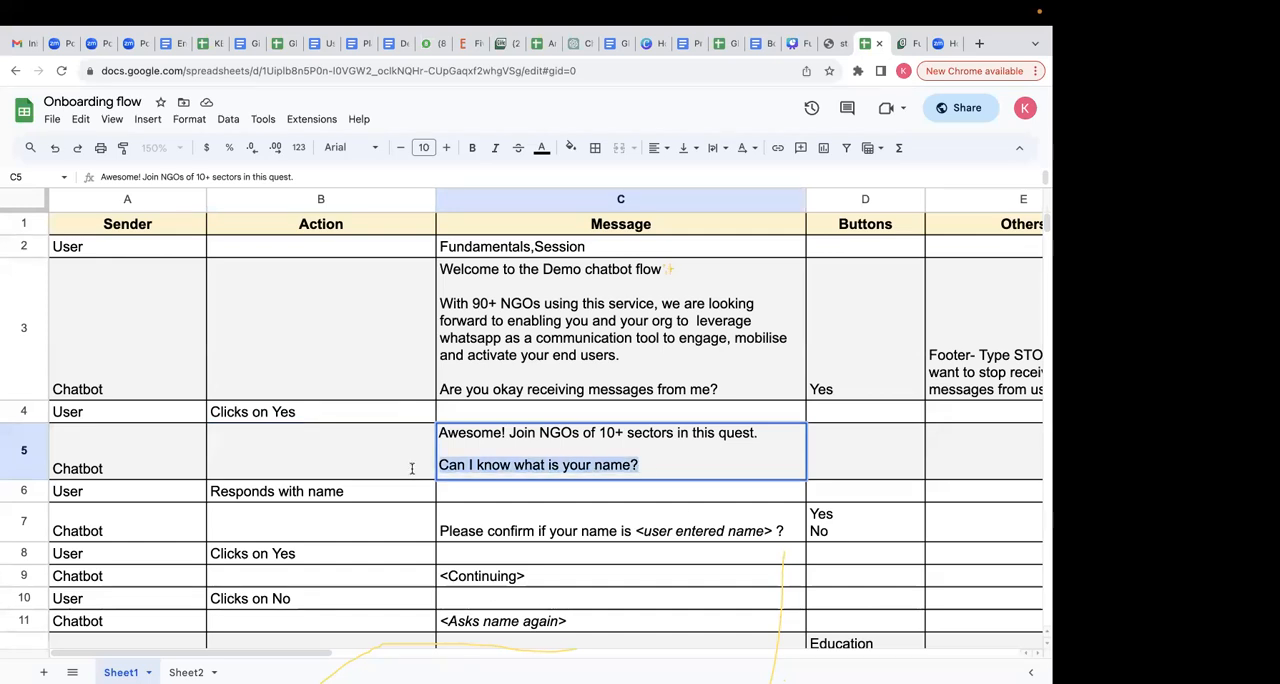
{"action": "left_click", "coordinate": [698, 503]}
- Return to the Glific flow and add "Can I know what is your name?" below the "Awesome!" message text
{"action": "left_click", "coordinate": [901, 43]}
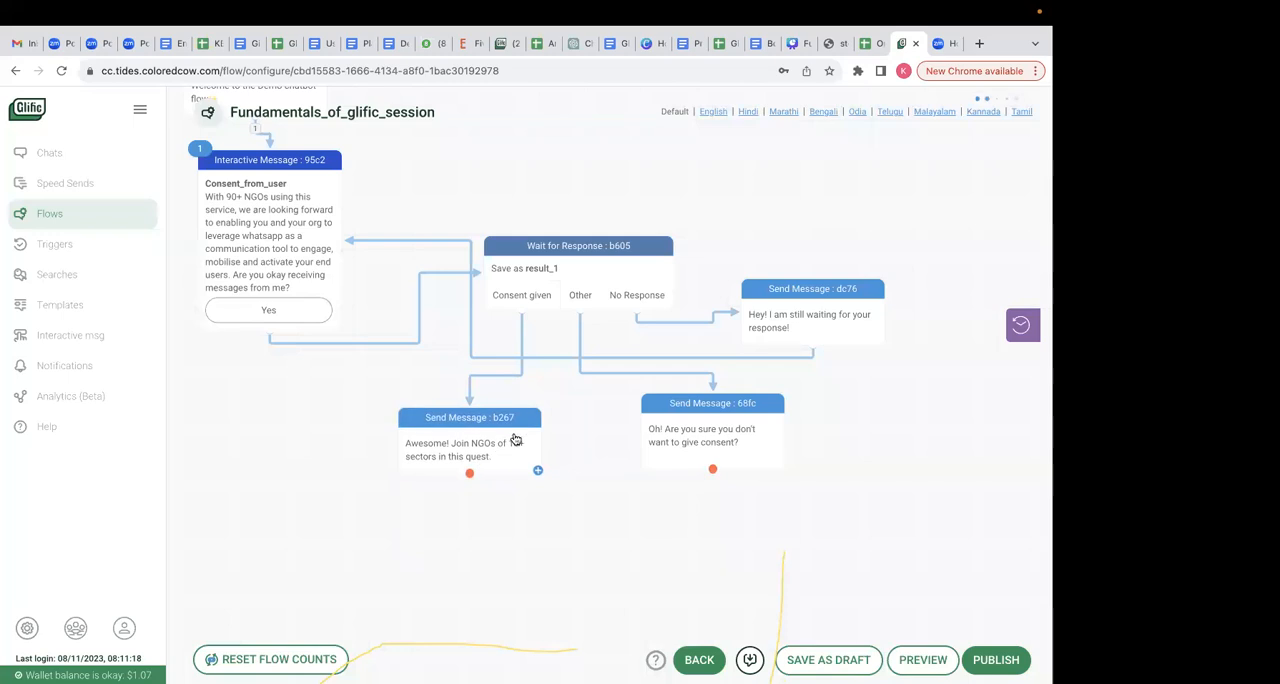
{"action": "left_click", "coordinate": [508, 447]}
{"action": "left_click", "coordinate": [563, 344]}
{"action": "key", "text": "super+v"}
{"action": "left_click", "coordinate": [753, 544]}
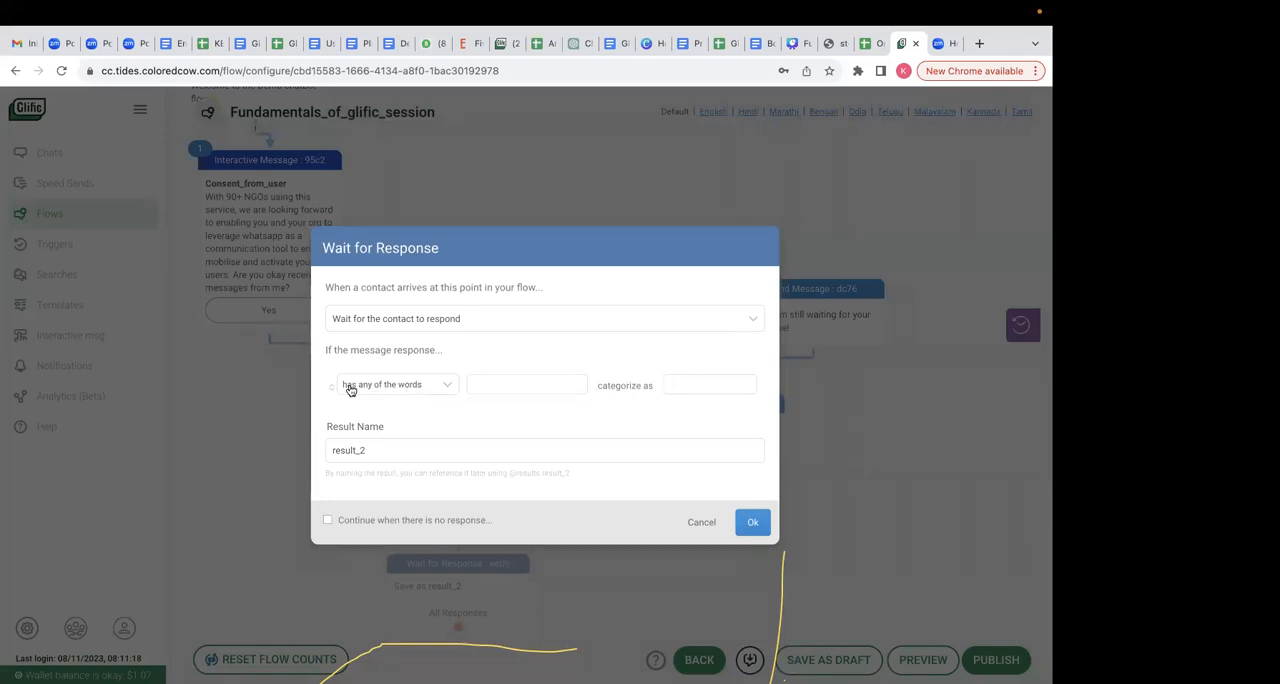
- Add a Wait for Response node after the "Awesome!" message and name its result "username"
{"action": "left_click", "coordinate": [751, 525]}
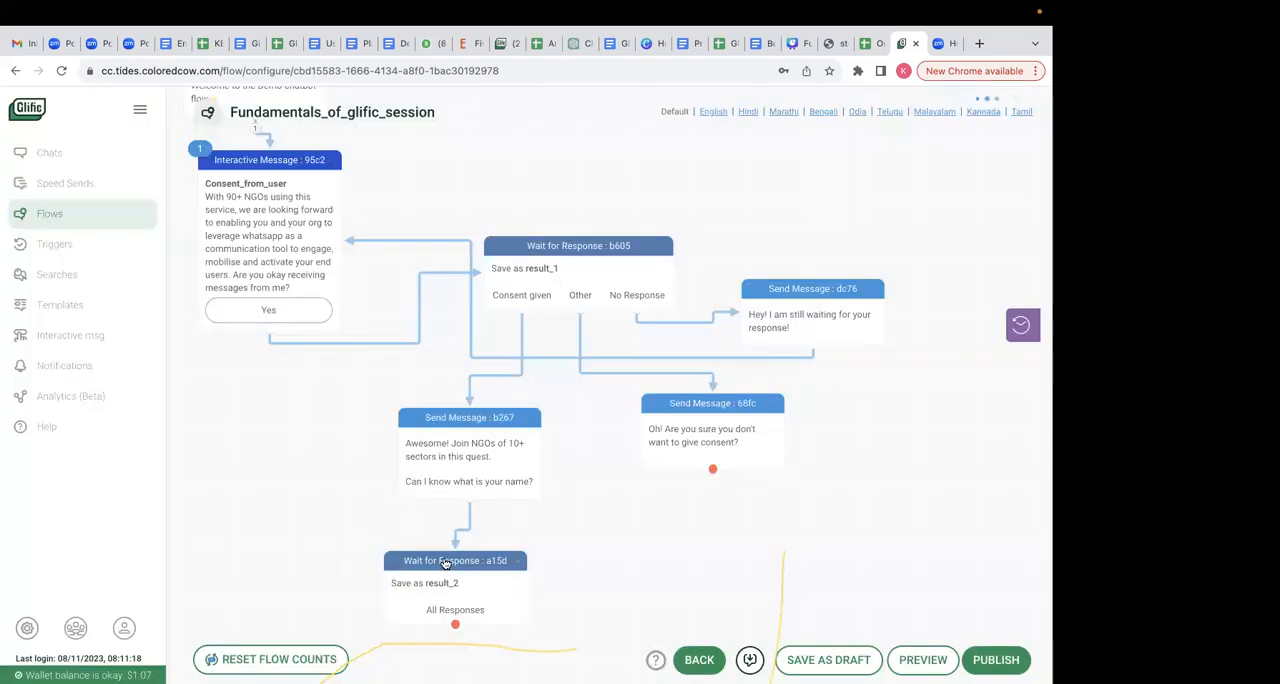
{"action": "scroll", "coordinate": [430, 545], "scroll_direction": "down", "scroll_amount": 2}
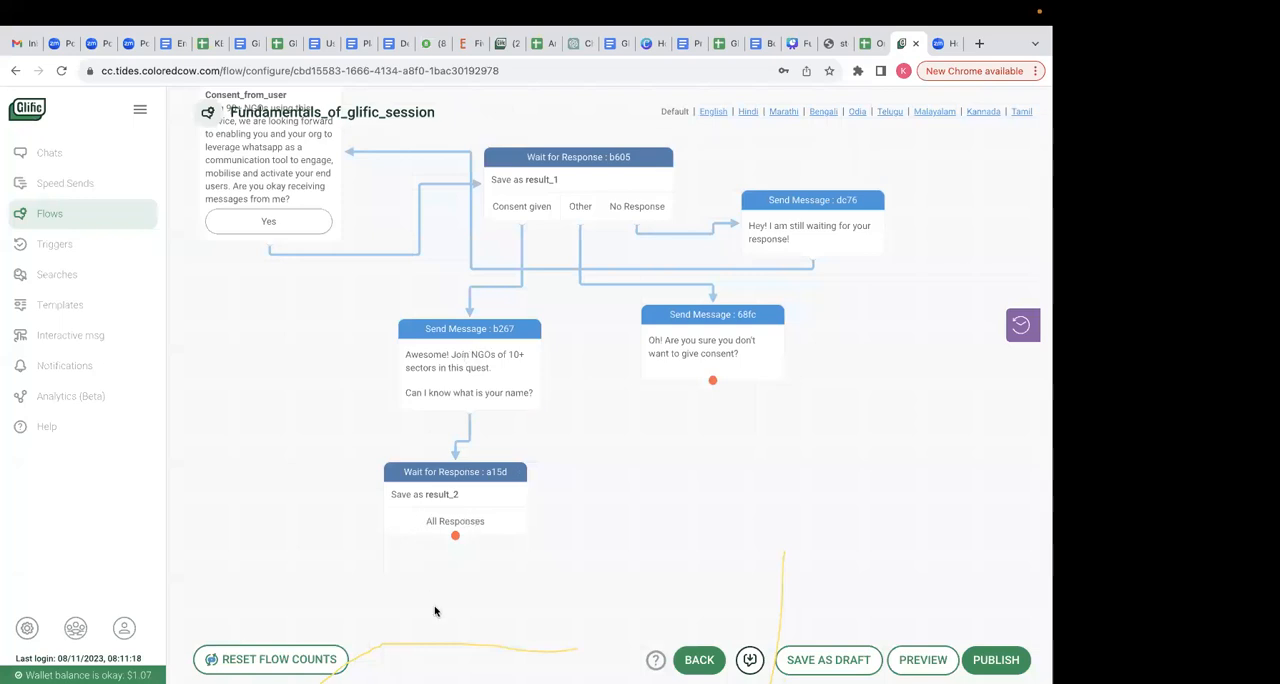
{"action": "left_click", "coordinate": [468, 512]}
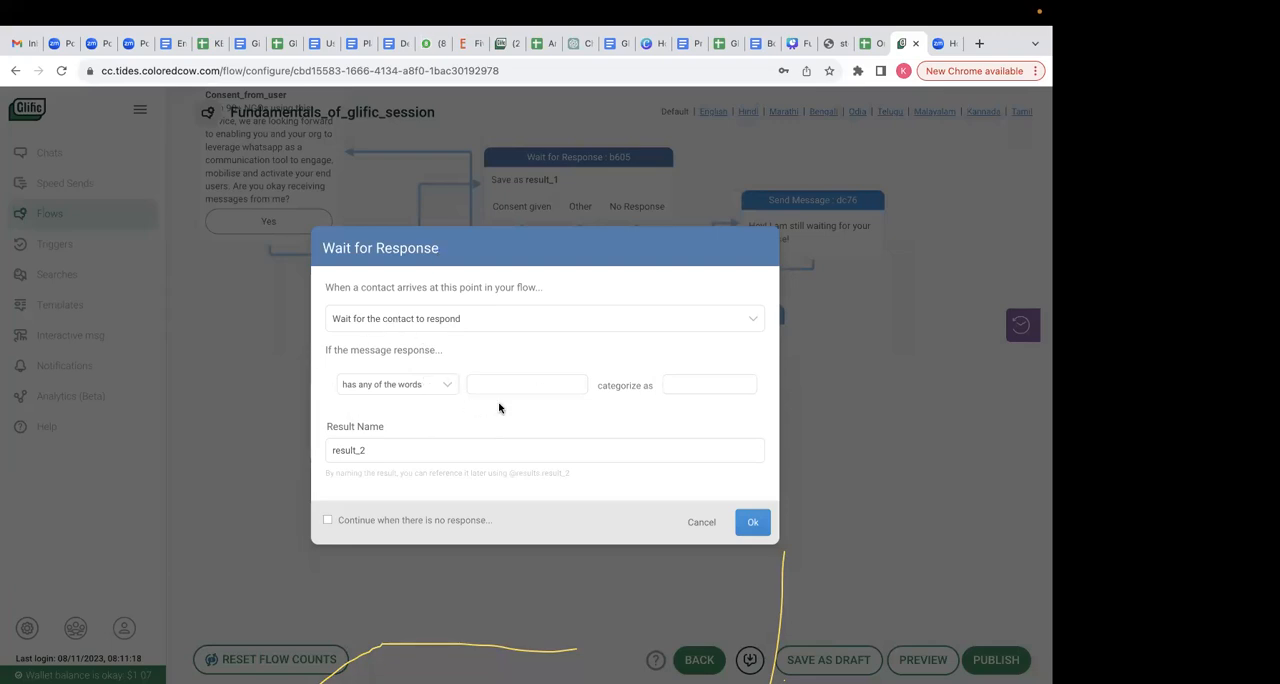
{"action": "left_click", "coordinate": [377, 452]}
{"action": "left_click_drag", "start_coordinate": [377, 452], "coordinate": [323, 446]}
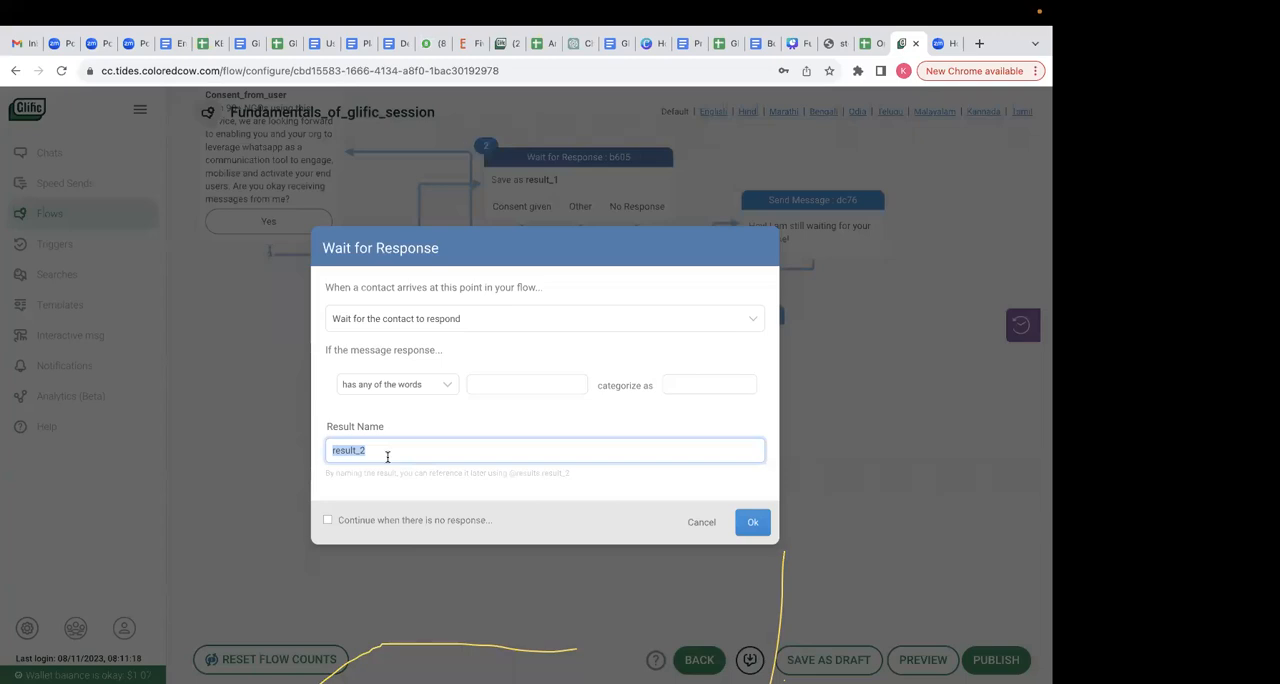
{"action": "type", "text": "name"}
{"action": "key", "text": "Home"}
{"action": "type", "text": "user"}
{"action": "left_click", "coordinate": [753, 521]}
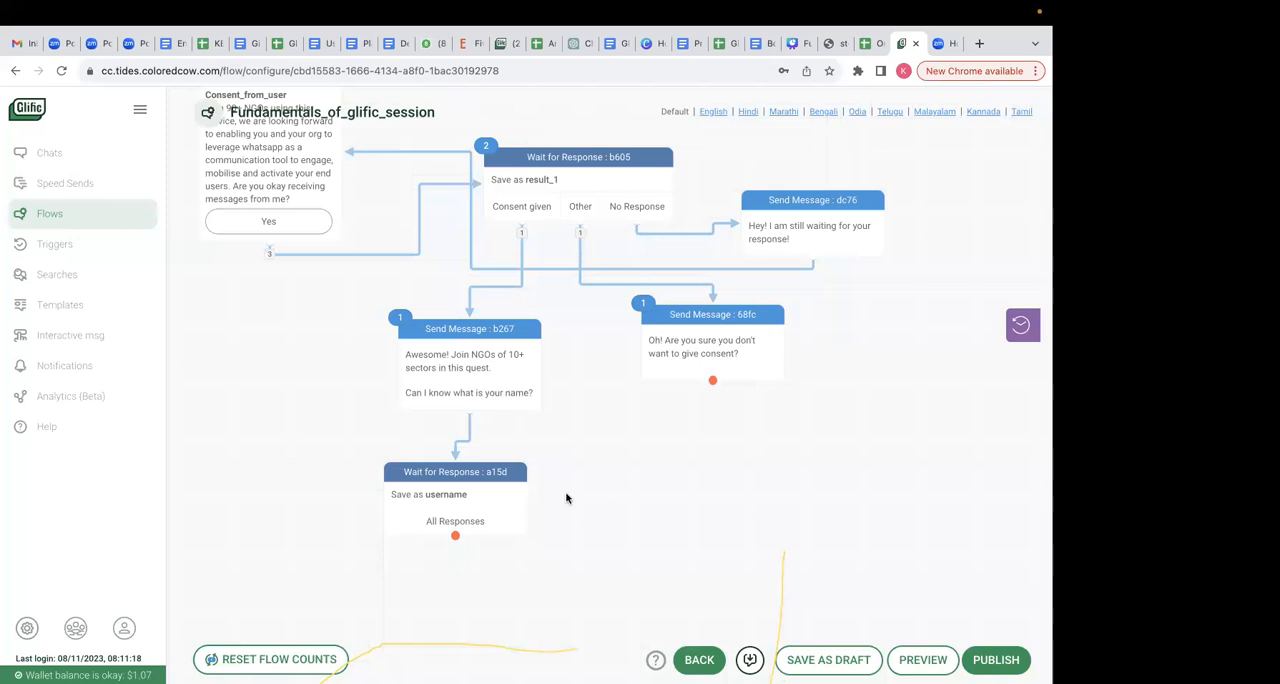
- Reopen the Wait for Response node below the name question and review its Result Name setting
{"action": "left_click", "coordinate": [449, 500]}
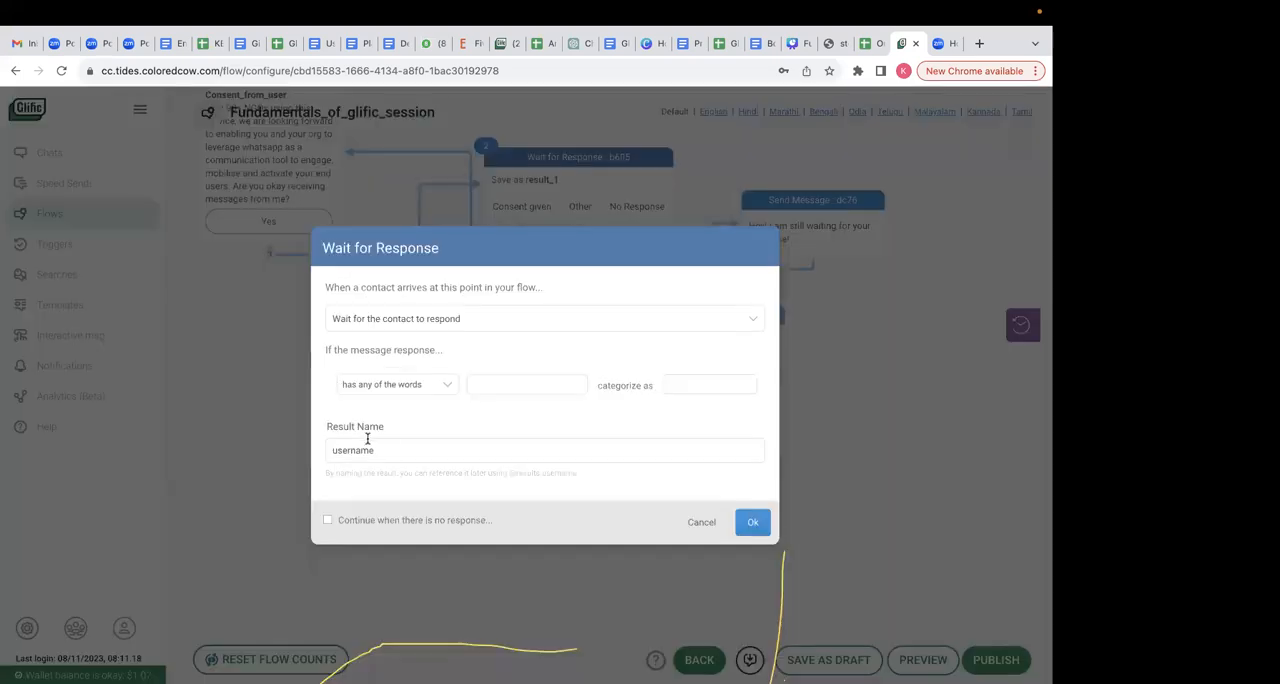
{"action": "left_click_drag", "start_coordinate": [386, 450], "coordinate": [331, 450]}
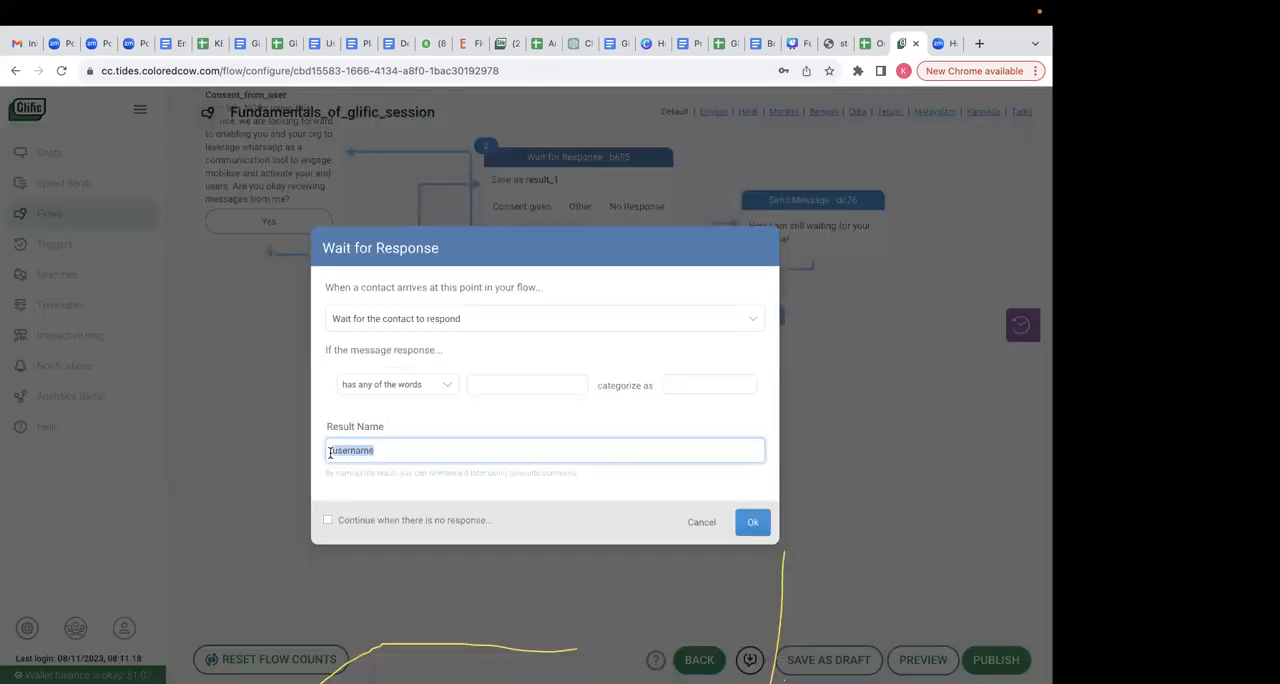
{"action": "left_click", "coordinate": [492, 424]}
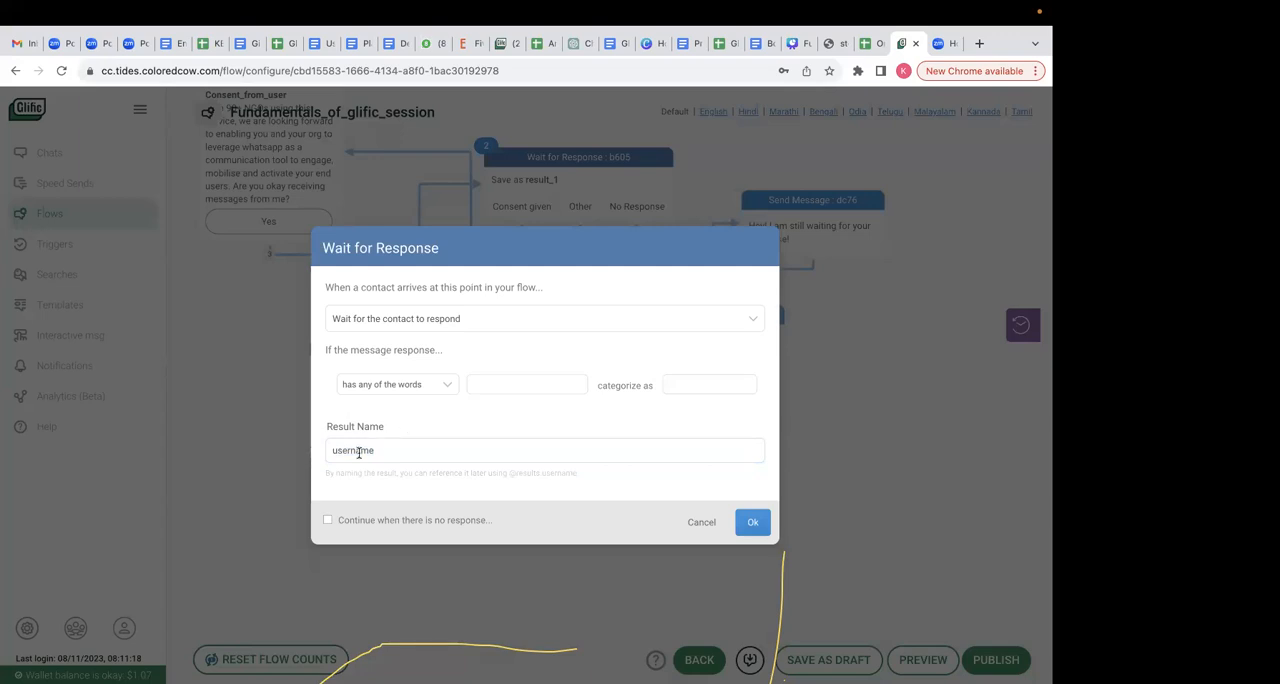
{"action": "left_click_drag", "start_coordinate": [382, 450], "coordinate": [322, 455]}
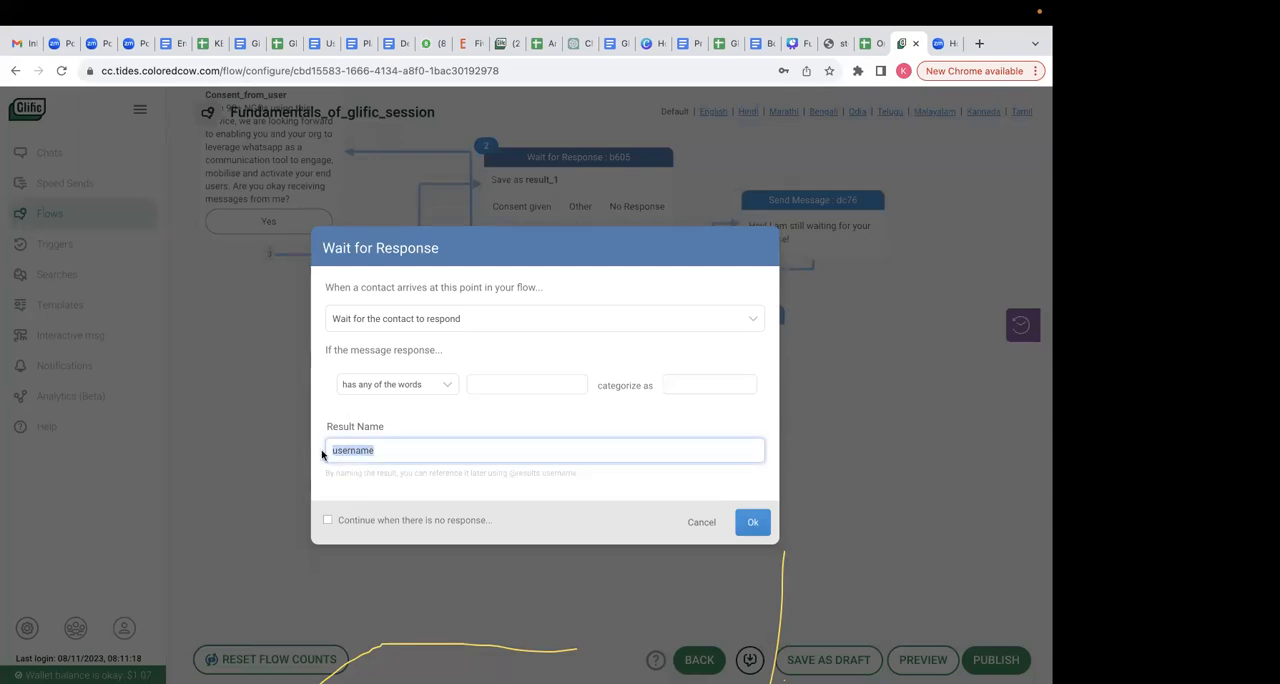
{"action": "left_click", "coordinate": [421, 450]}
{"action": "left_click_drag", "start_coordinate": [394, 449], "coordinate": [323, 453]}
{"action": "left_click", "coordinate": [760, 523]}
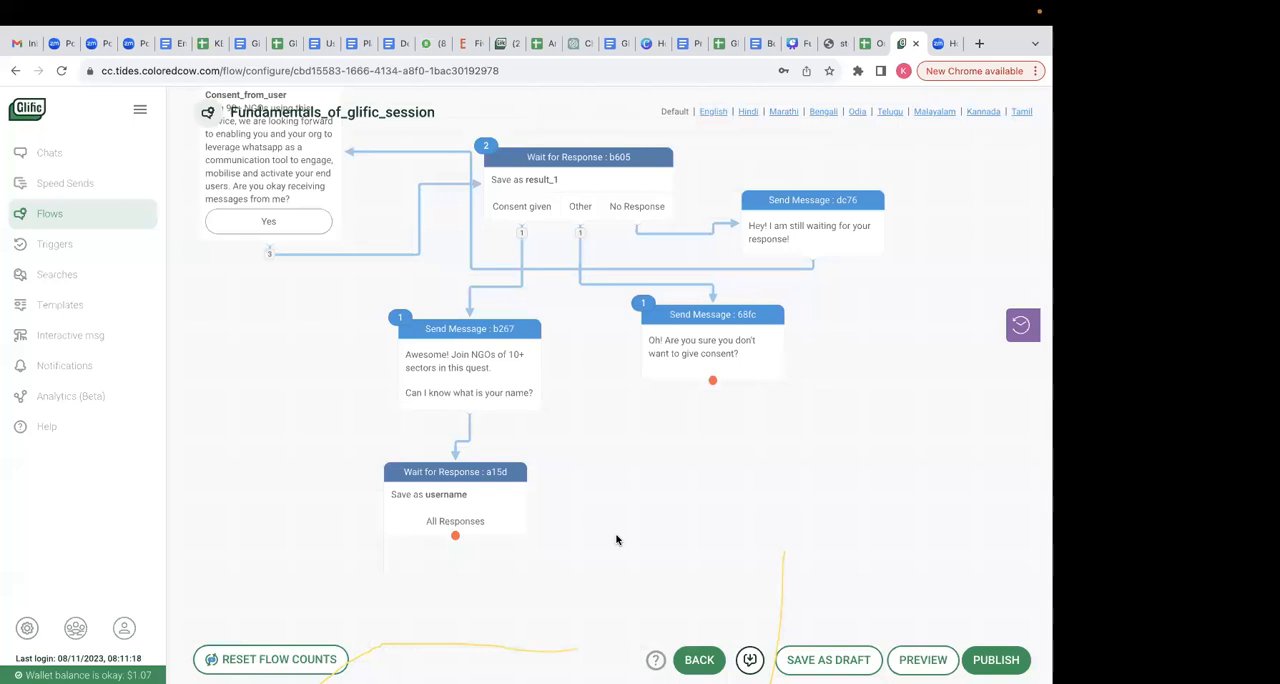
- Move the name response node closer to the "Awesome!" message, and publish the flow while staying in the editor
{"action": "left_click_drag", "start_coordinate": [480, 491], "coordinate": [440, 481]}
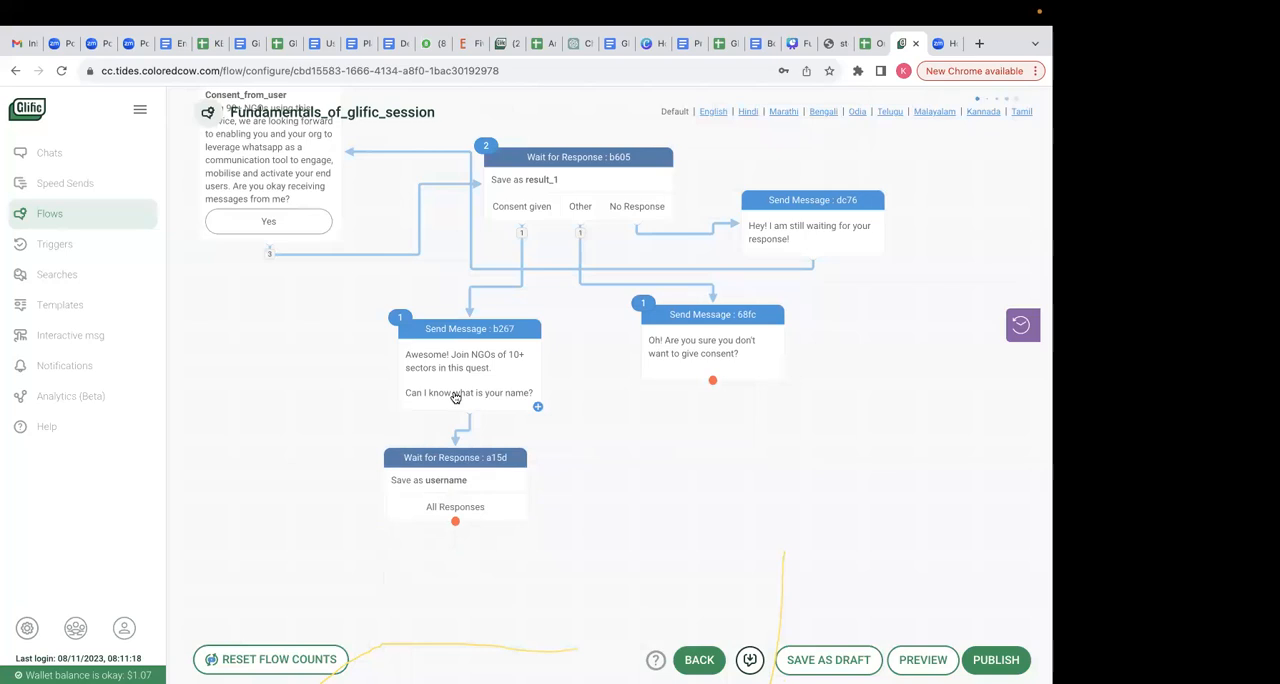
{"action": "left_click", "coordinate": [996, 660]}
{"action": "left_click", "coordinate": [440, 240]}
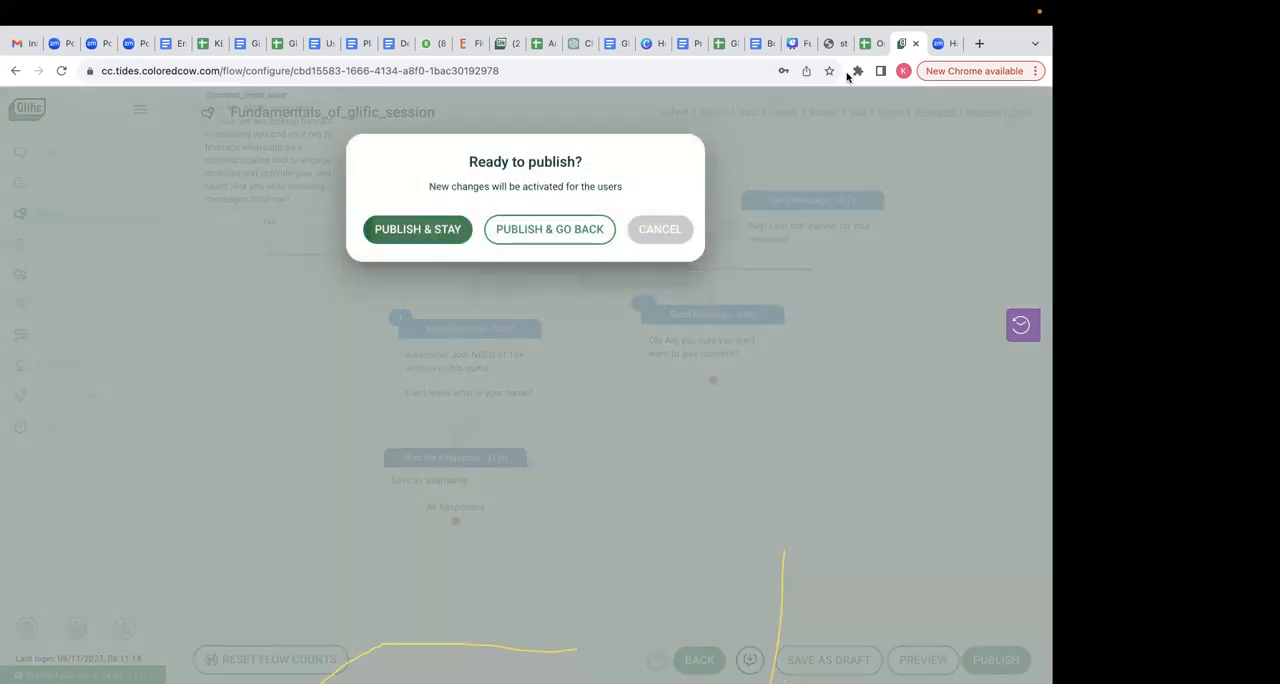
- Switch to the Onboarding flow spreadsheet and review the name confirmation message in cell C7 and the replies that follow it
{"action": "left_click", "coordinate": [866, 43]}
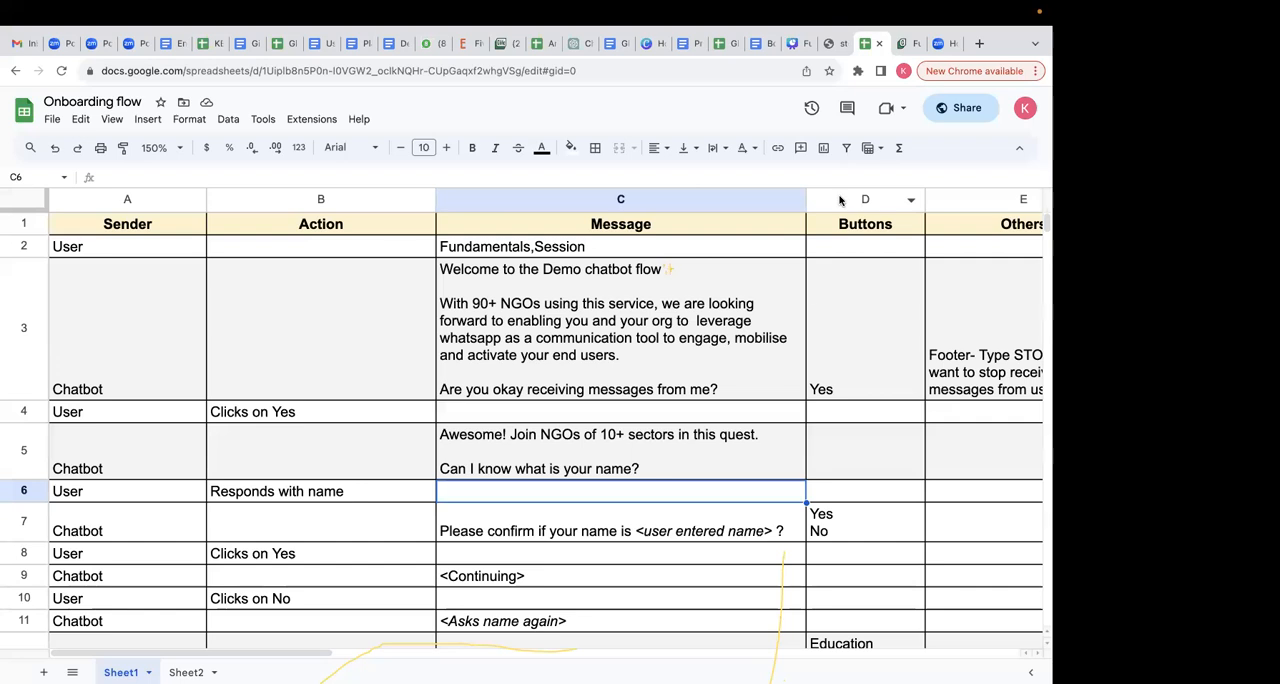
{"action": "scroll", "coordinate": [653, 540], "scroll_direction": "down", "scroll_amount": 1}
{"action": "scroll", "coordinate": [653, 540], "scroll_direction": "down", "scroll_amount": 3}
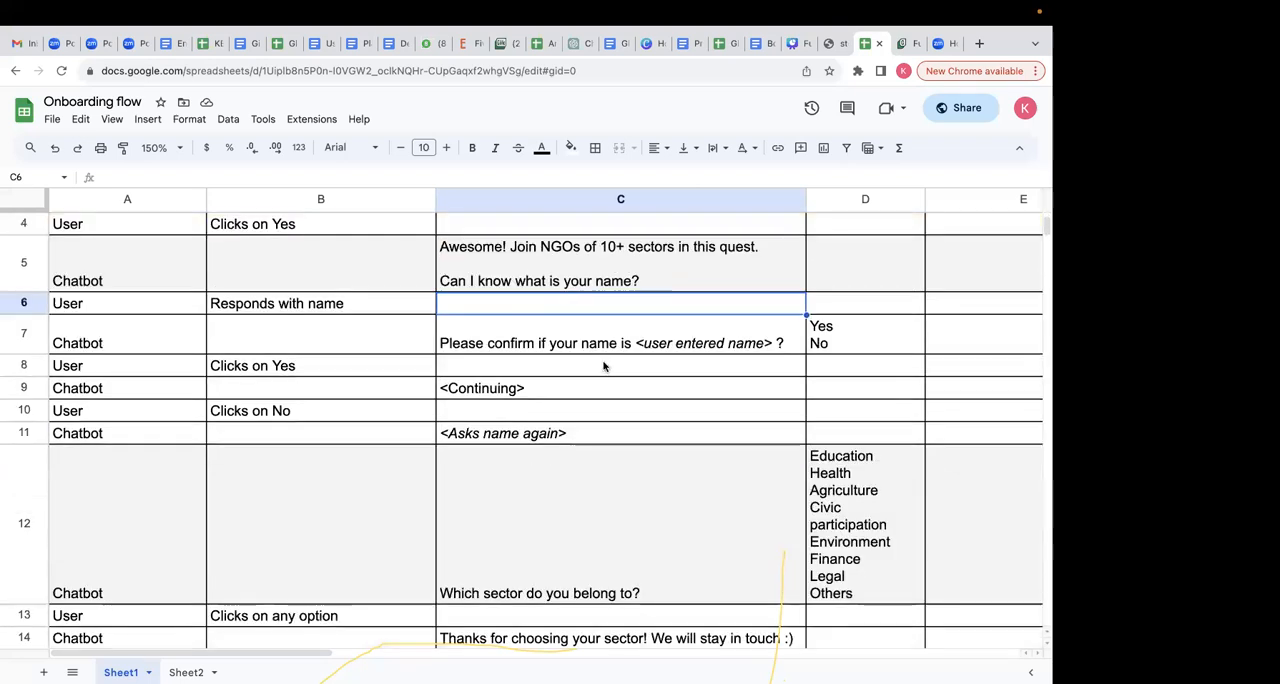
{"action": "left_click", "coordinate": [620, 343]}
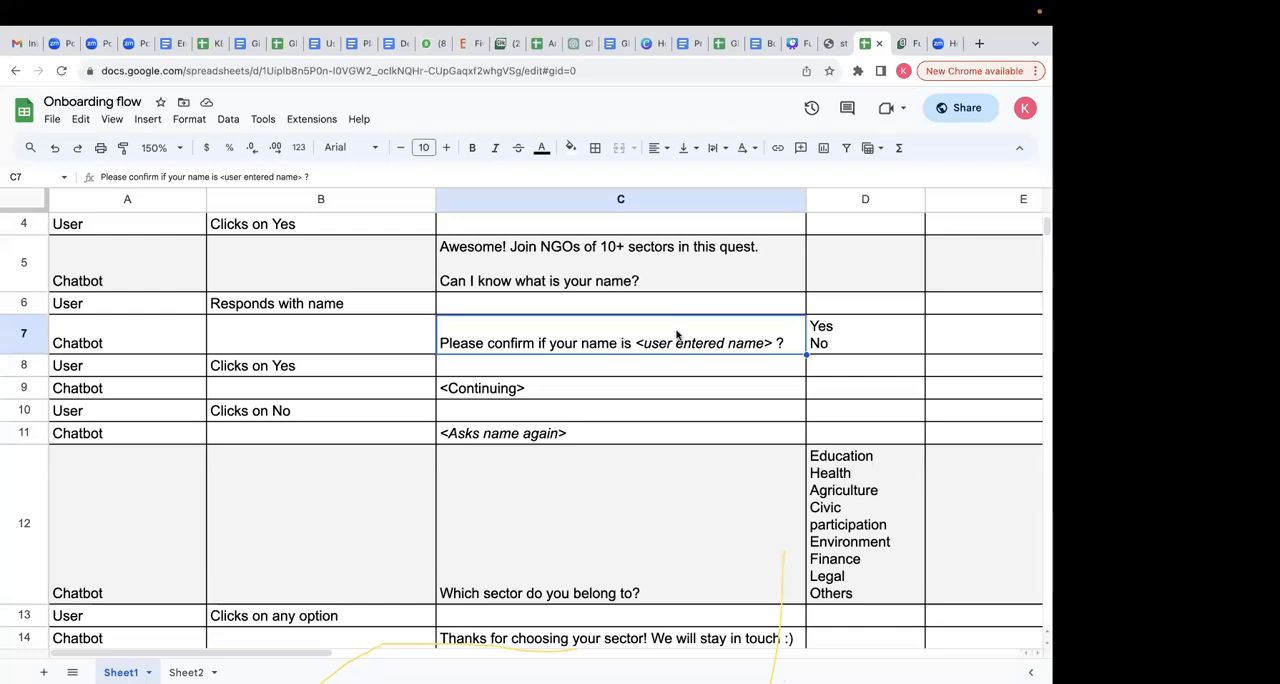
{"action": "left_click", "coordinate": [627, 389]}
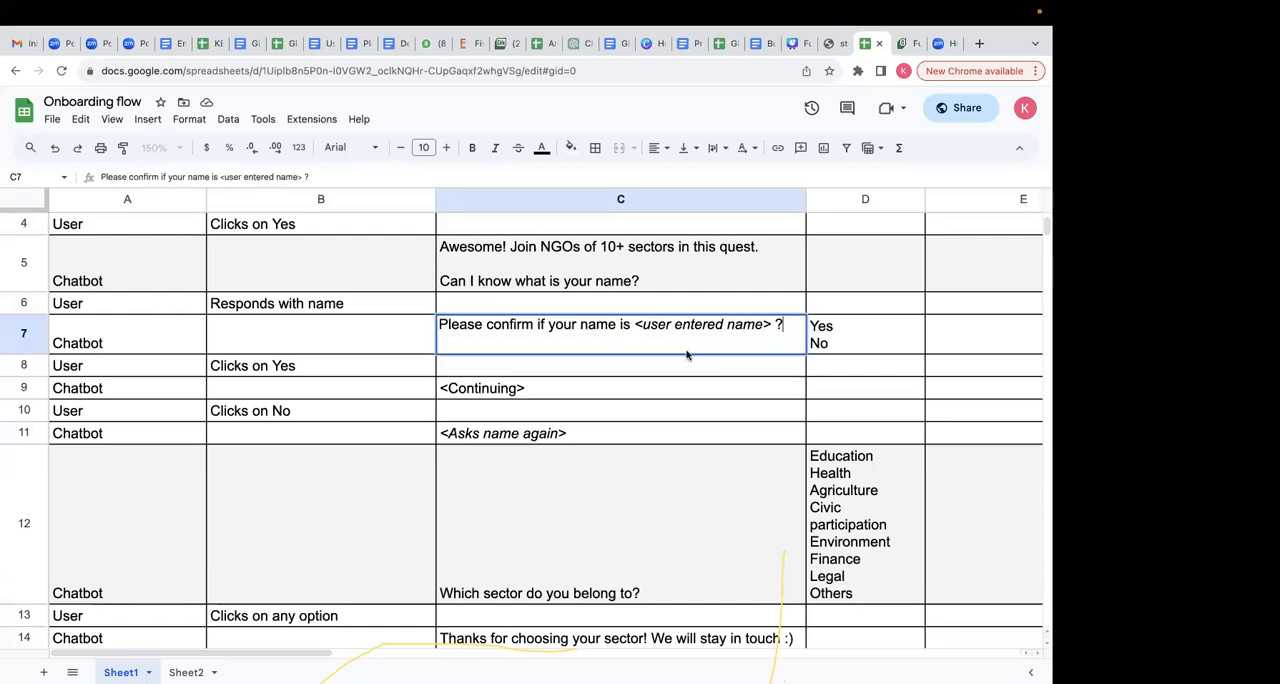
{"action": "left_click", "coordinate": [651, 385]}
{"action": "left_click", "coordinate": [666, 346]}
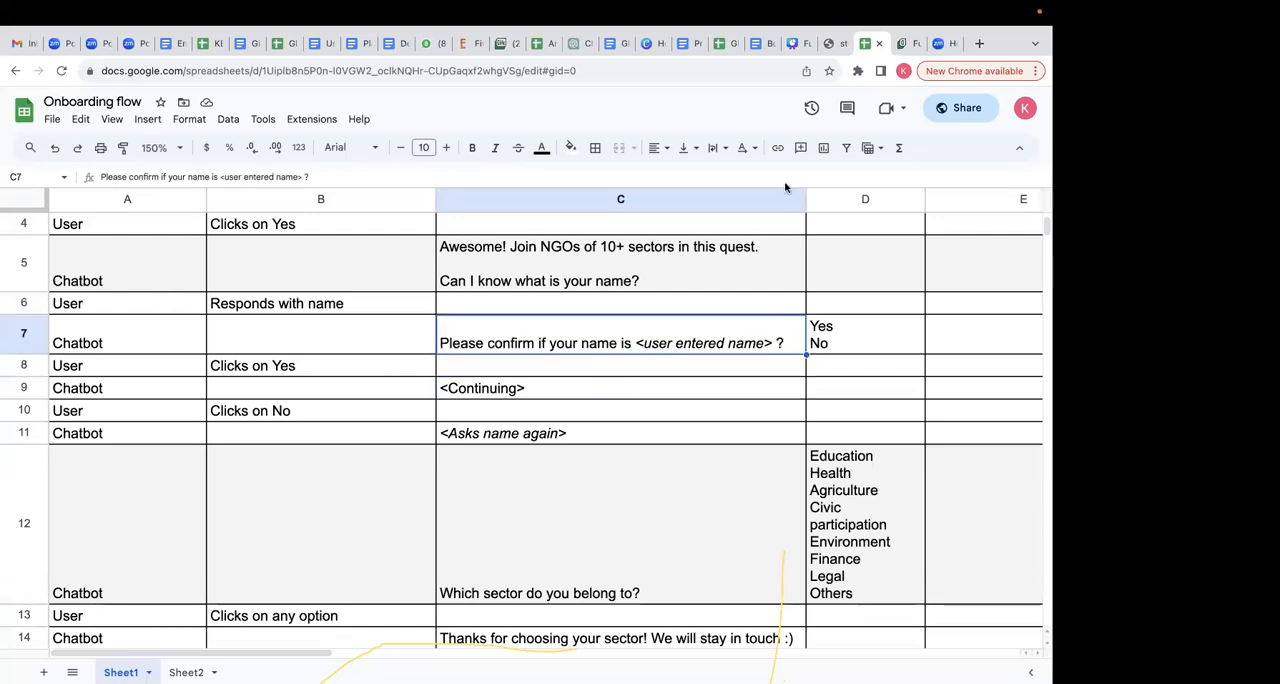
{"action": "left_click", "coordinate": [762, 270]}
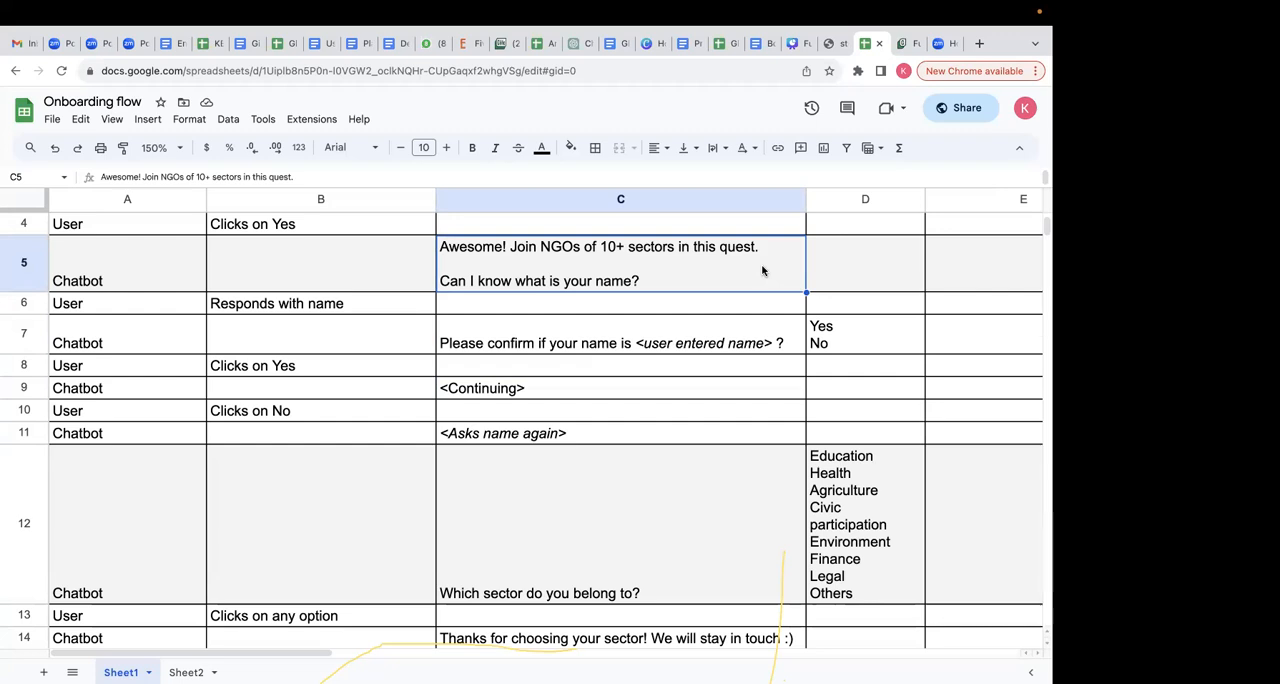
{"action": "left_click", "coordinate": [672, 340]}
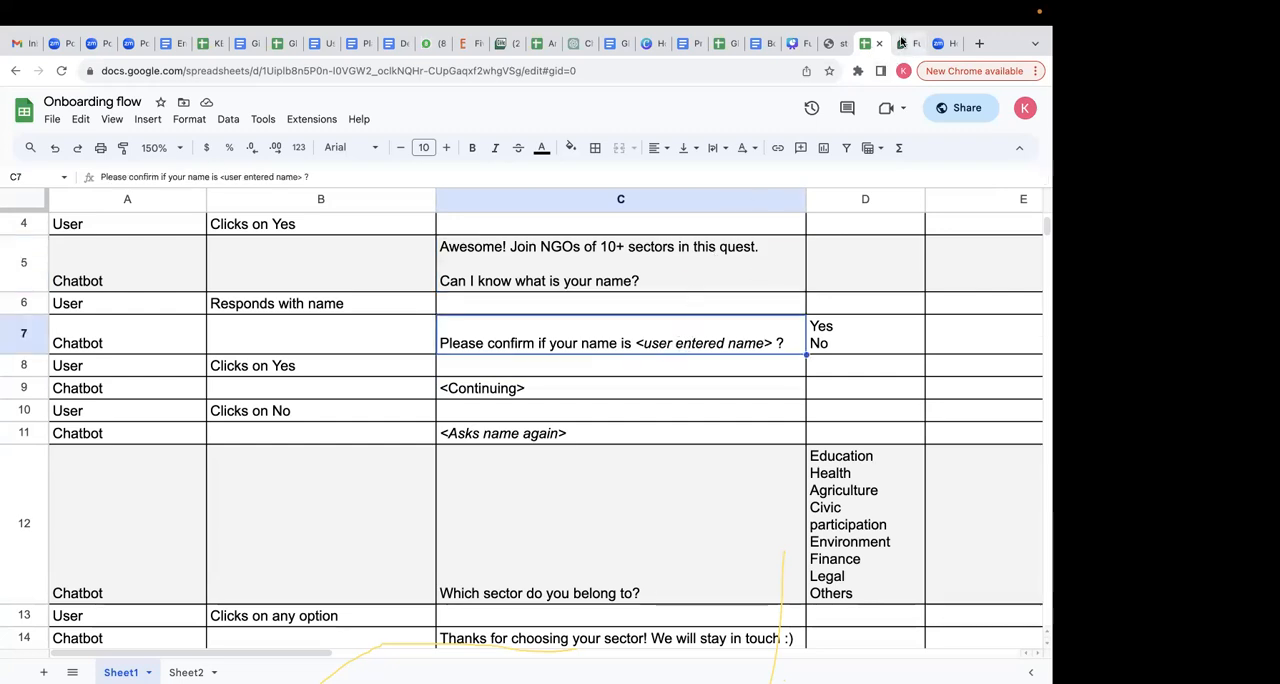
- Check the buttons listed for the name confirmation message in the spreadsheet and return to the Glific flow
{"action": "left_click", "coordinate": [901, 43]}
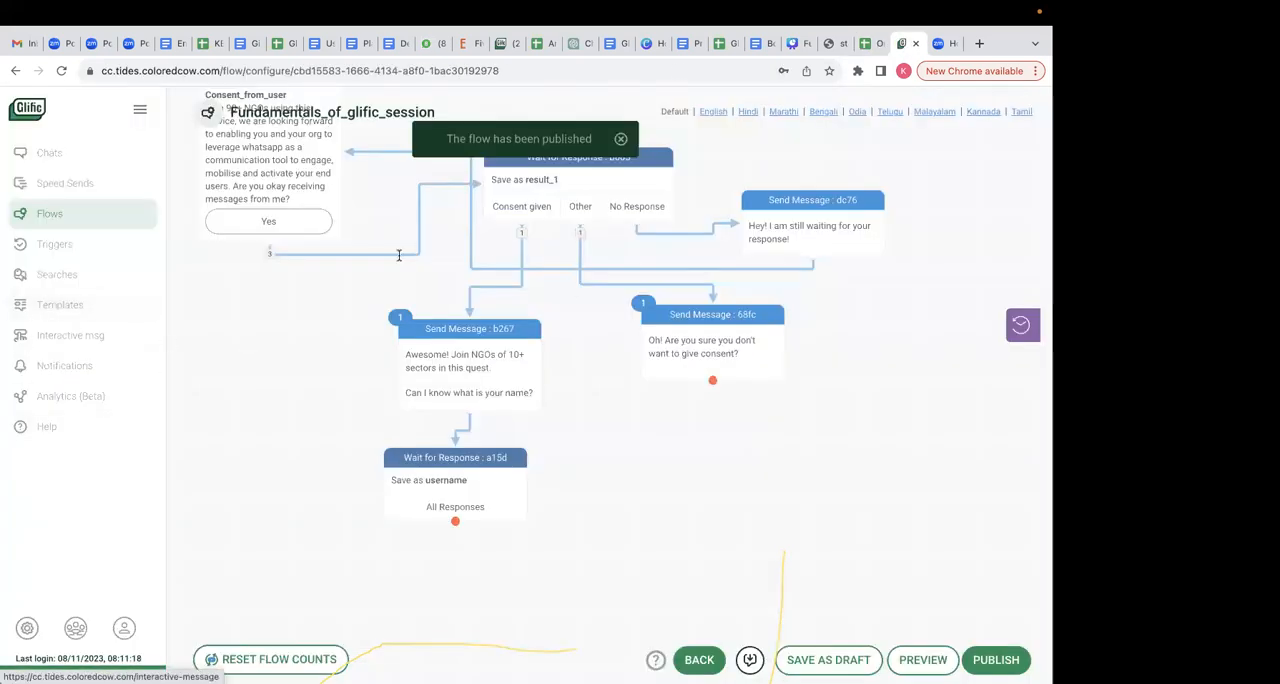
{"action": "key", "text": "ctrl+shift+Tab"}
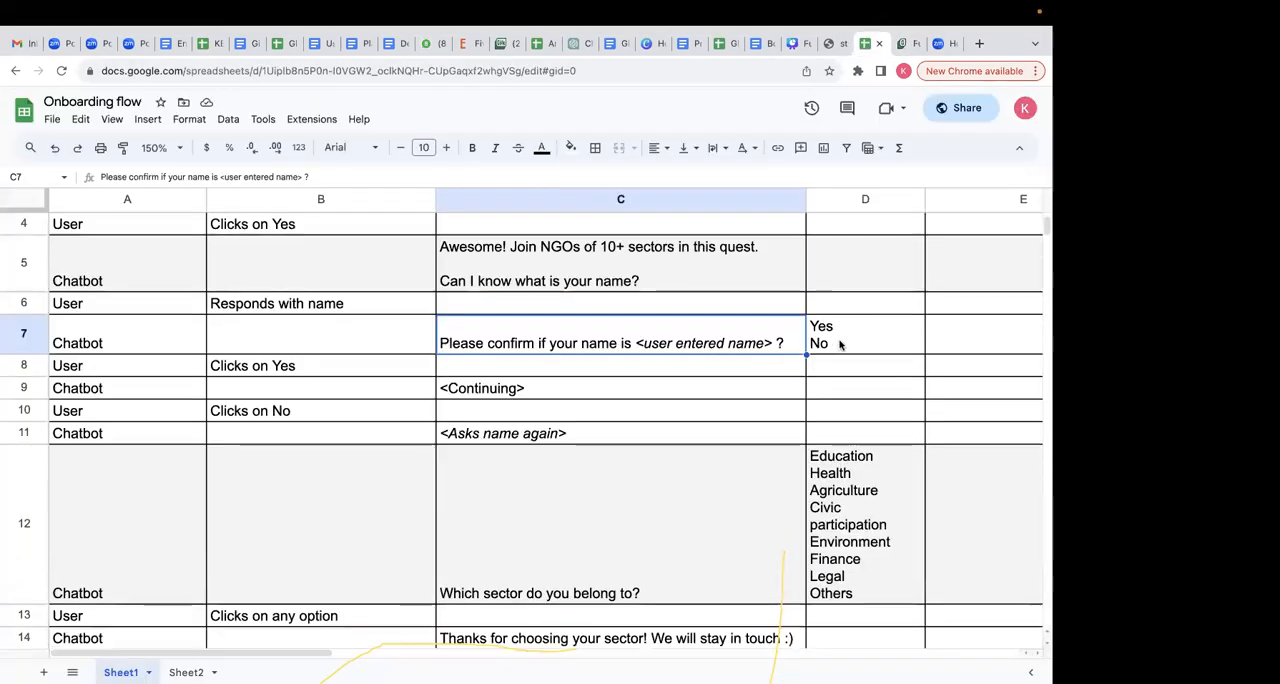
{"action": "left_click", "coordinate": [901, 43]}
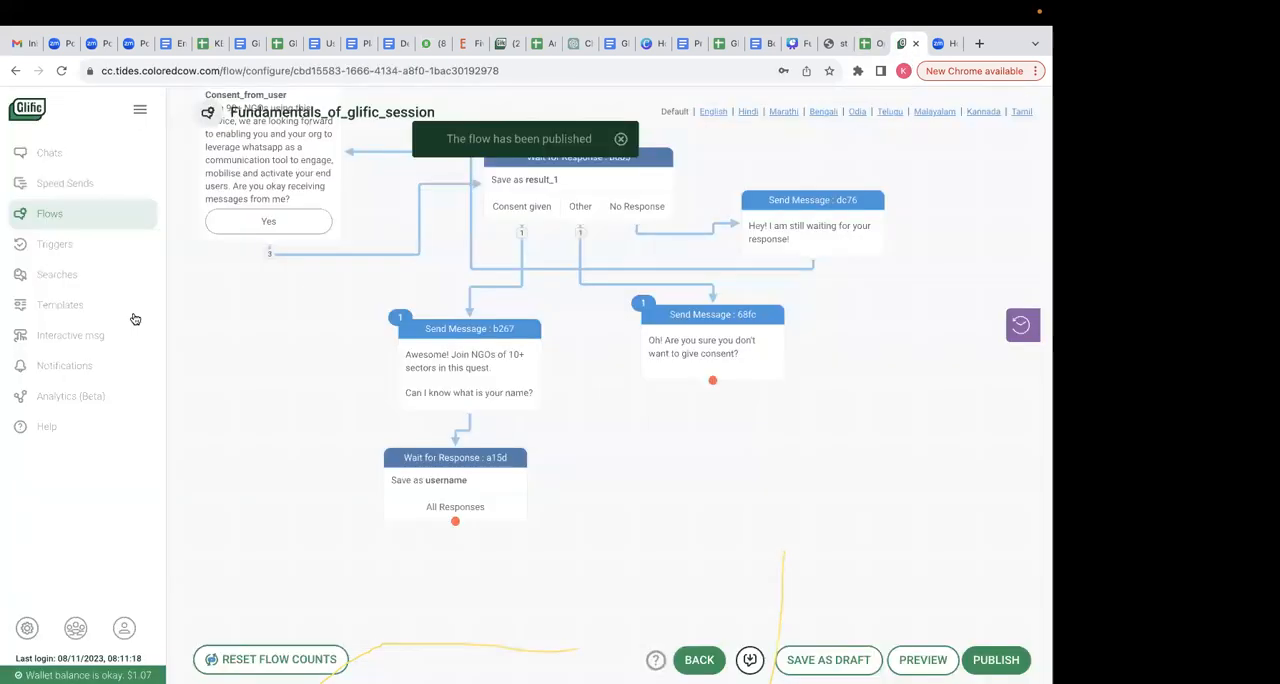
- Open the interactive messages page in a separate browser tab and start creating a new interactive message
{"action": "right_click", "coordinate": [74, 343]}
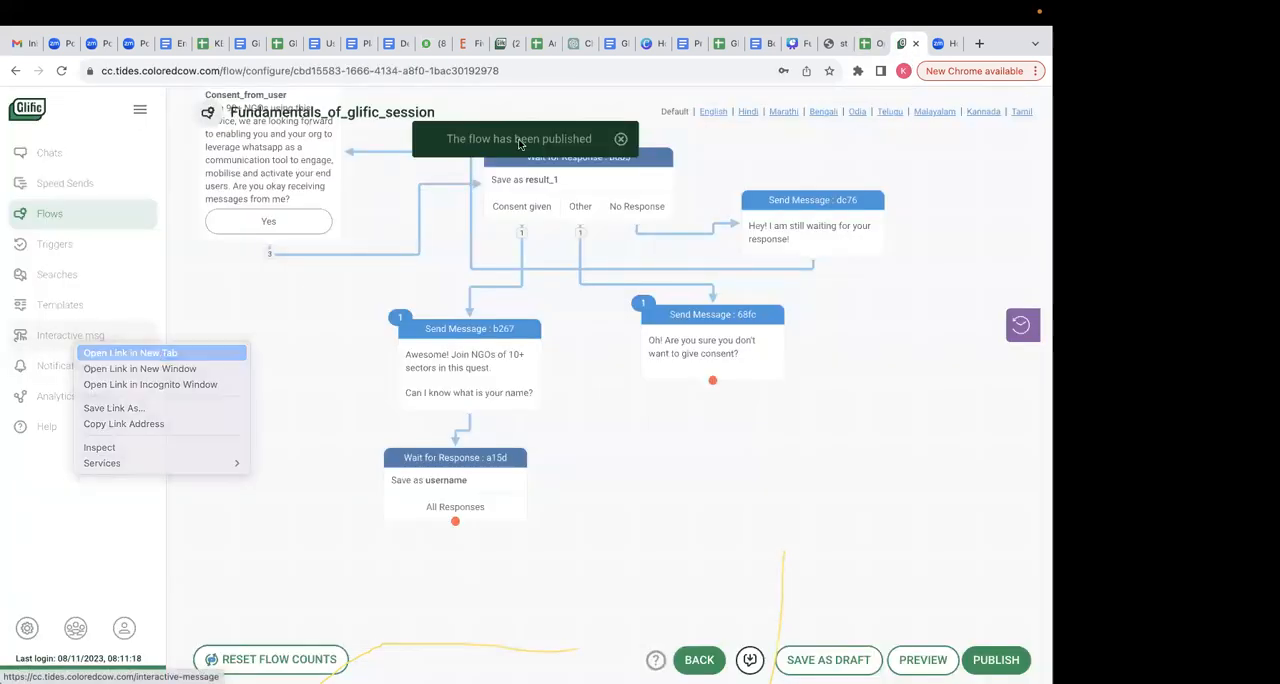
{"action": "left_click", "coordinate": [125, 353]}
{"action": "left_click", "coordinate": [908, 44]}
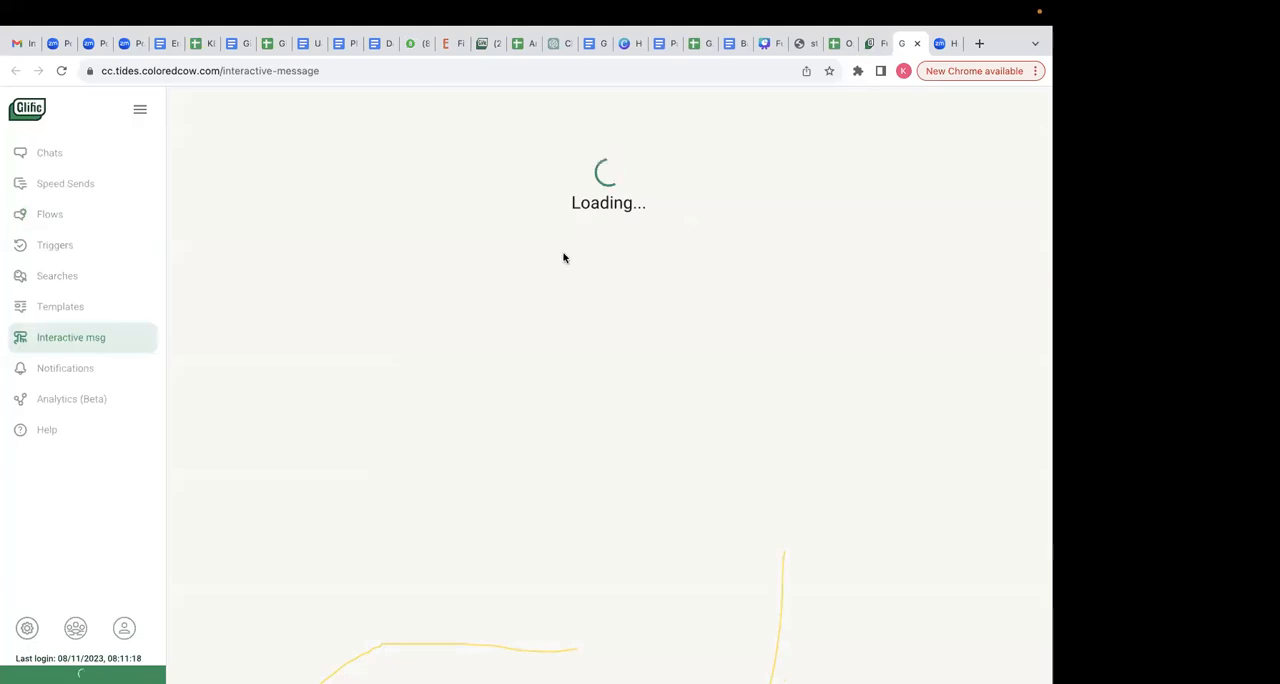
{"action": "left_click", "coordinate": [952, 115]}
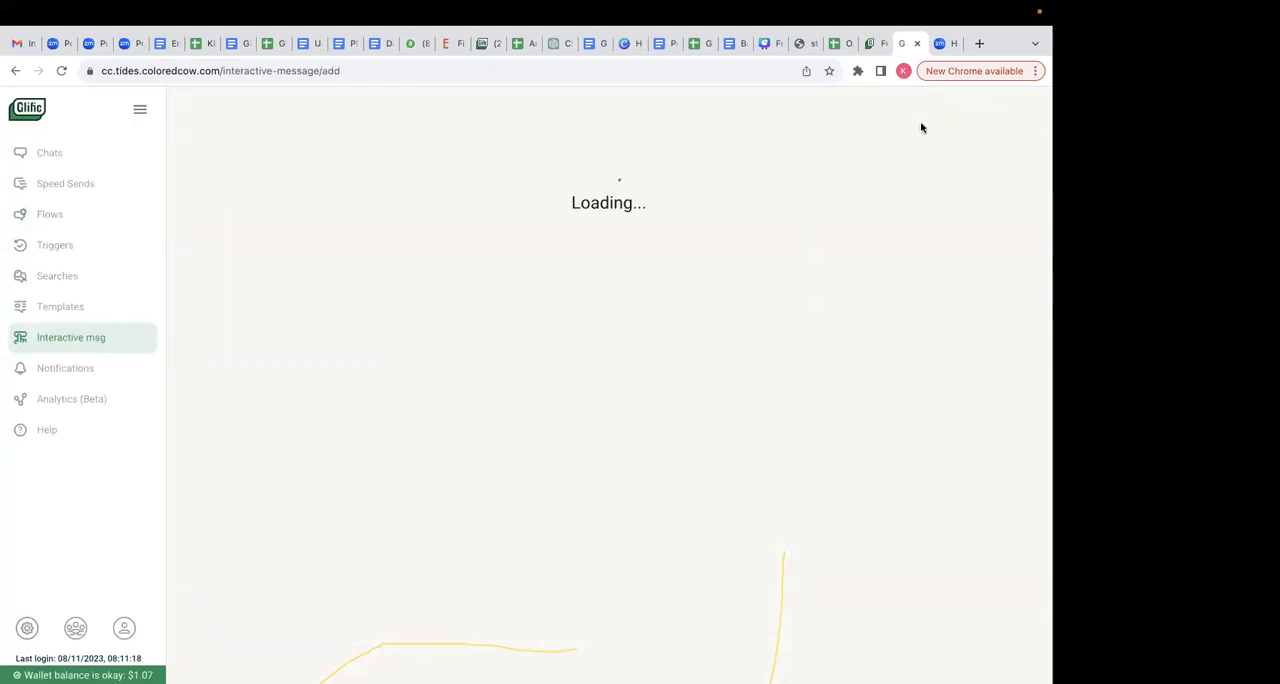
- Title the new interactive message name_confirmation and turn off showing the title in the message
{"action": "left_click", "coordinate": [243, 181]}
{"action": "type", "text": "name_confirmat"}
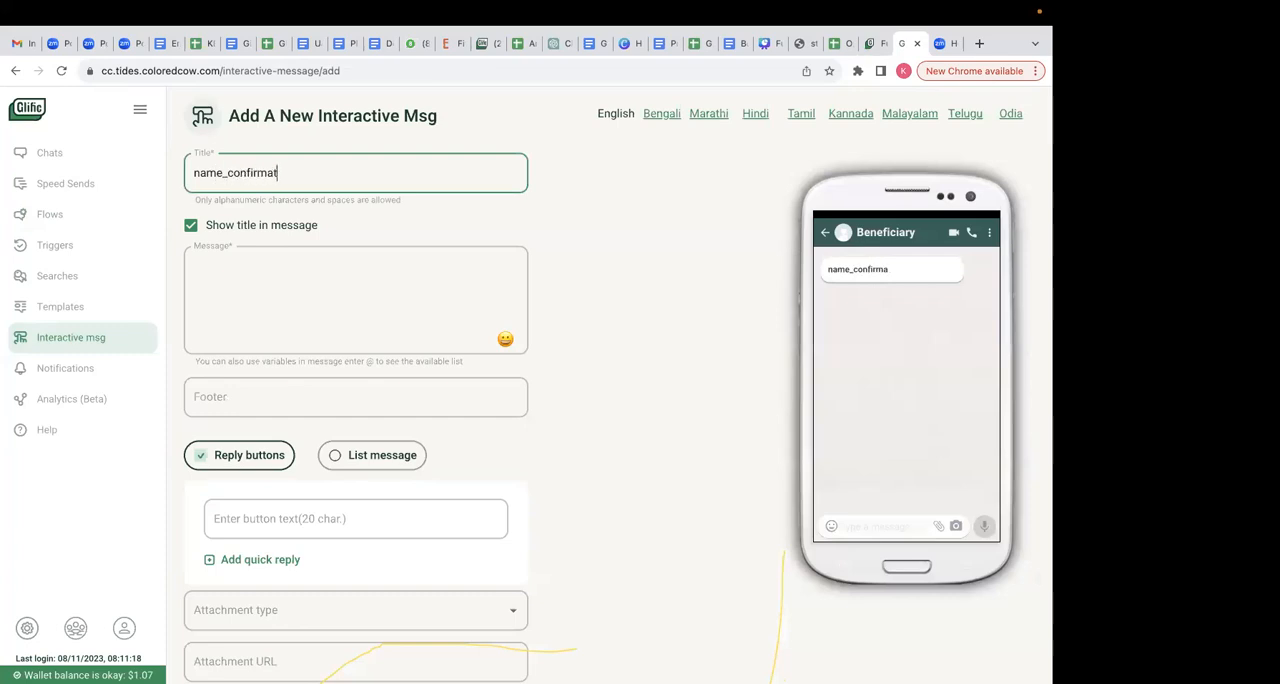
{"action": "type", "text": "ion"}
{"action": "left_click", "coordinate": [191, 225]}
- Copy the name confirmation text from cell C7 of the Onboarding flow spreadsheet into the interactive message's body
{"action": "left_click", "coordinate": [257, 252]}
{"action": "left_click", "coordinate": [848, 43]}
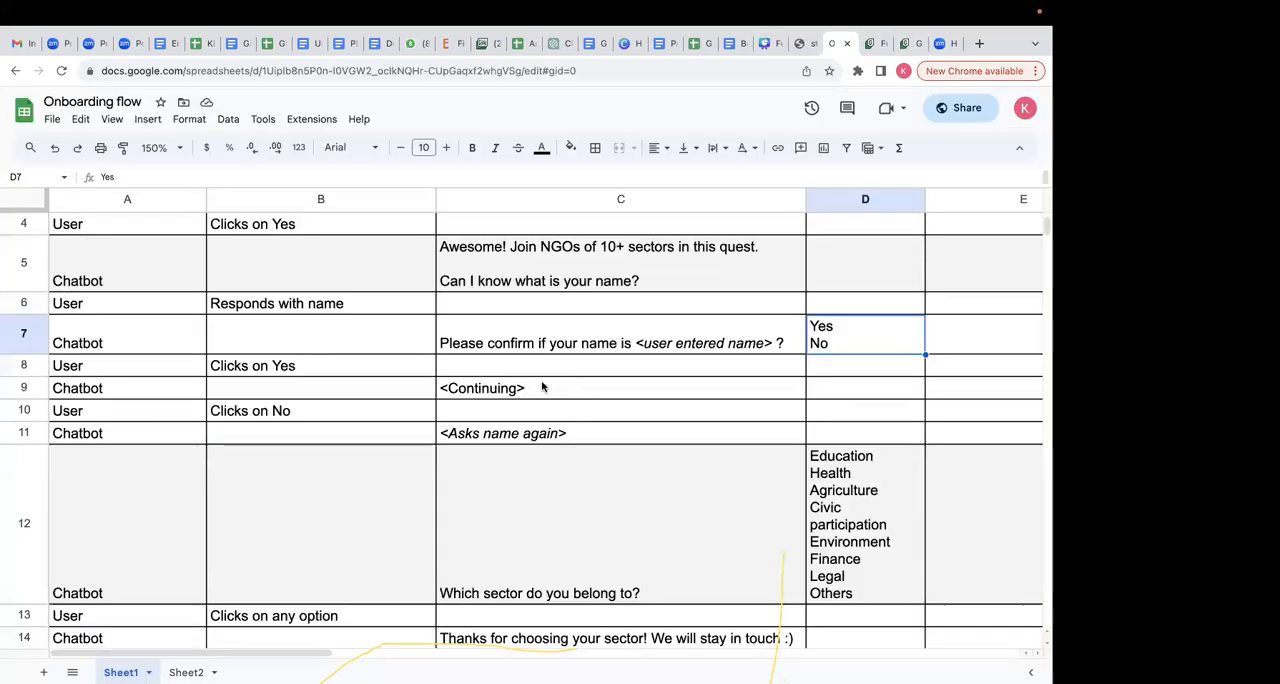
{"action": "left_click", "coordinate": [540, 343]}
{"action": "triple_click", "coordinate": [538, 343]}
{"action": "key", "text": "super+c"}
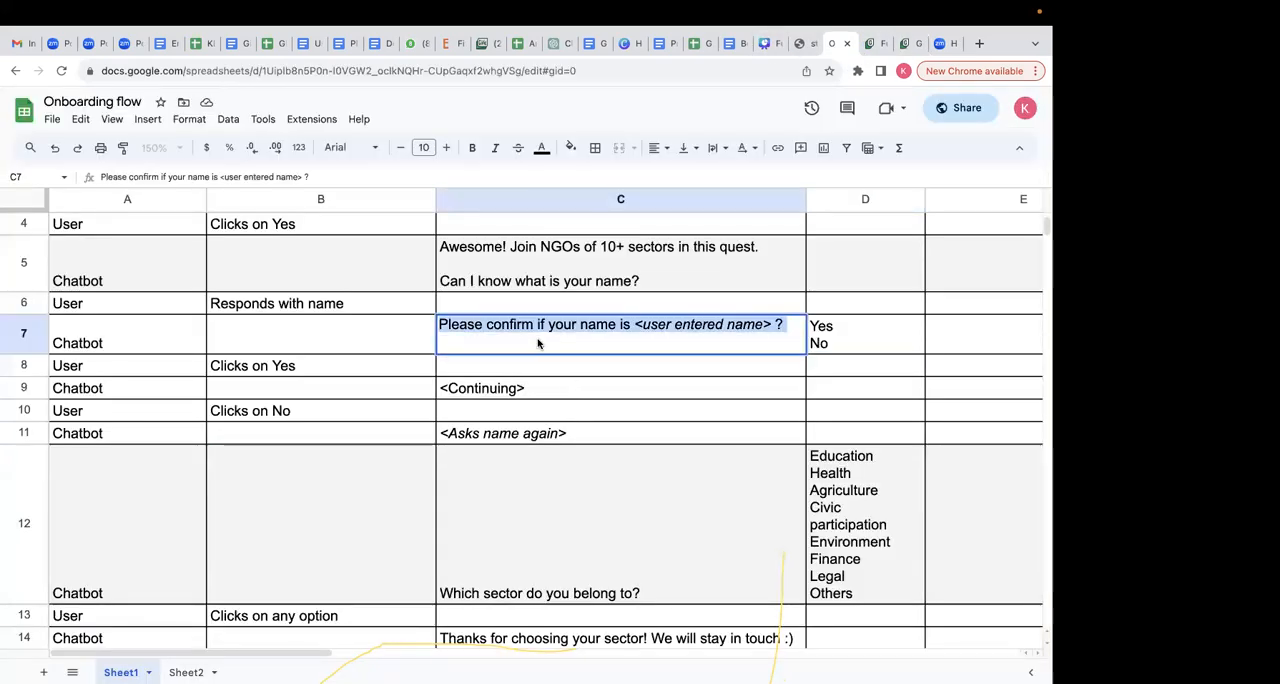
{"action": "left_click", "coordinate": [765, 390]}
{"action": "left_click", "coordinate": [903, 43]}
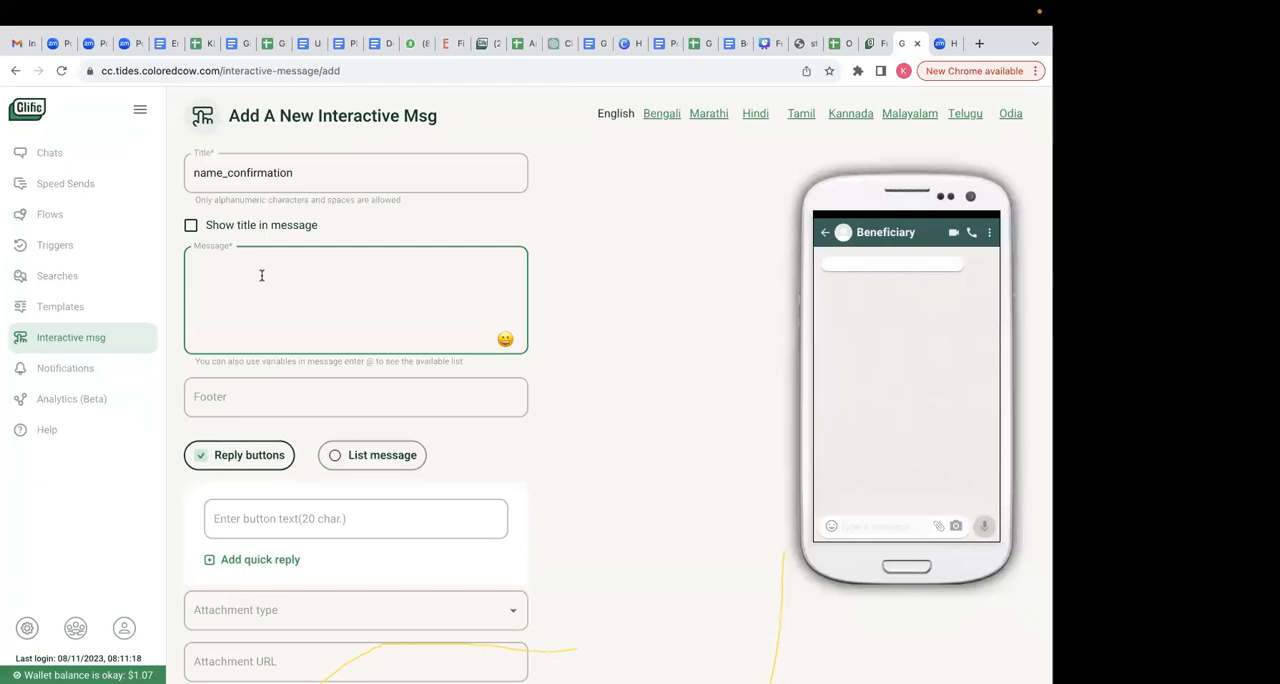
{"action": "key", "text": "super+v"}
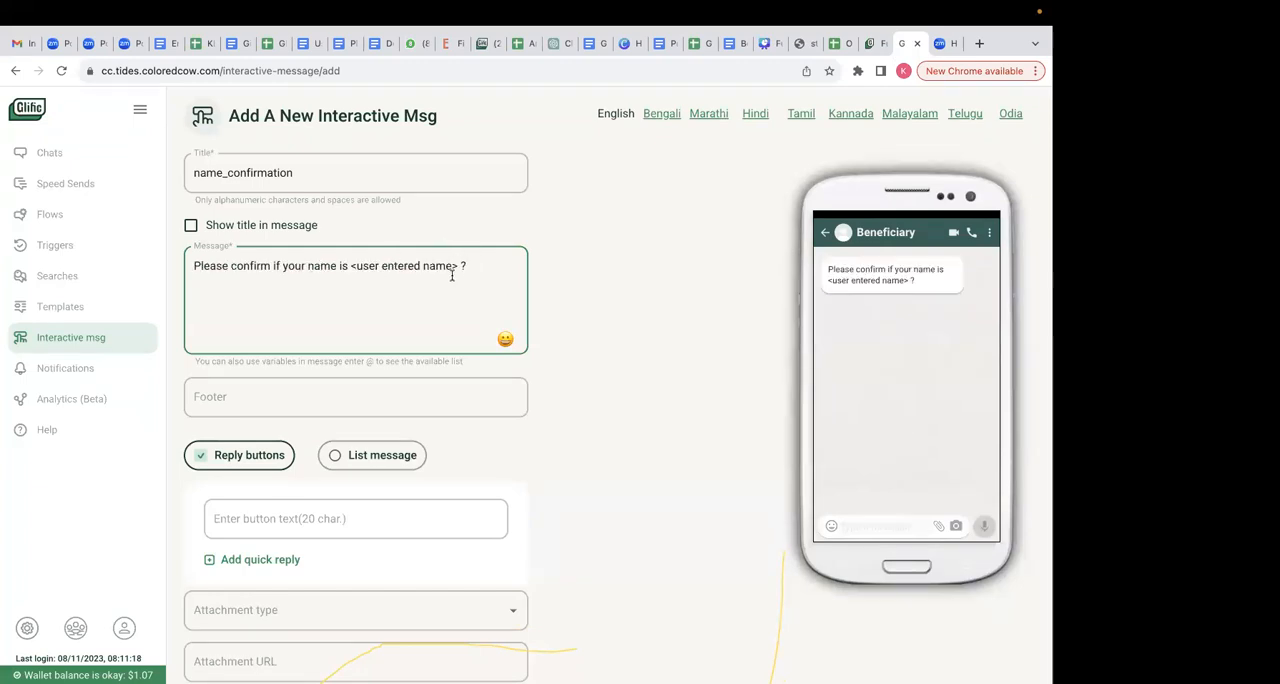
- Select the placeholder <user entered name> in the interactive message's body text
{"action": "left_click_drag", "start_coordinate": [460, 265], "coordinate": [347, 260]}
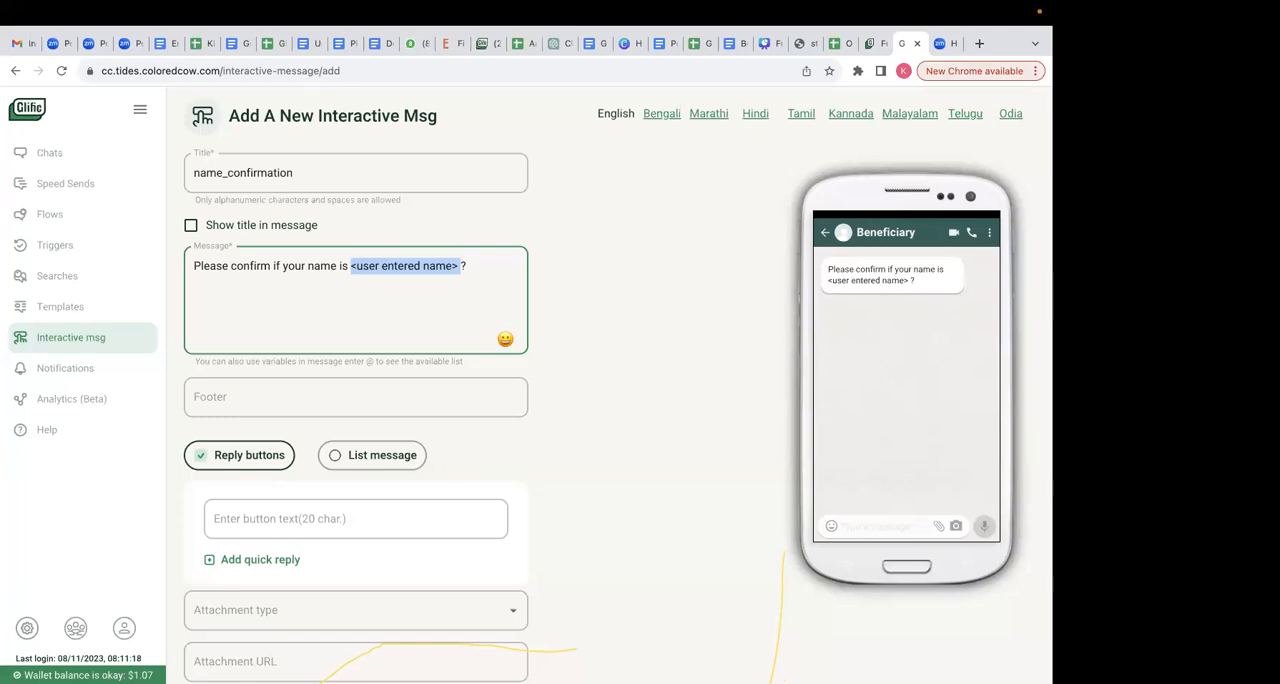
- Check the result name stored by the Wait for Response node that follows the name question in the flow
{"action": "left_click", "coordinate": [873, 61]}
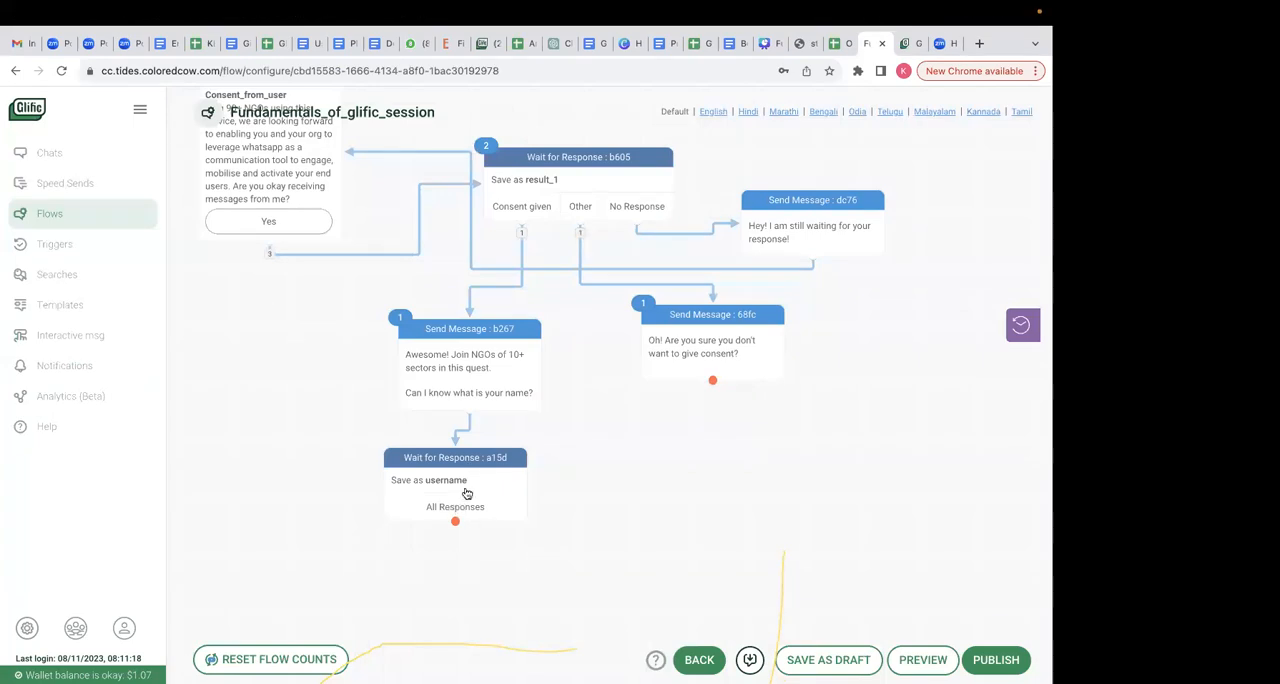
{"action": "left_click", "coordinate": [466, 493]}
{"action": "left_click_drag", "start_coordinate": [383, 450], "coordinate": [309, 449]}
{"action": "key", "text": "ctrl+Left"}
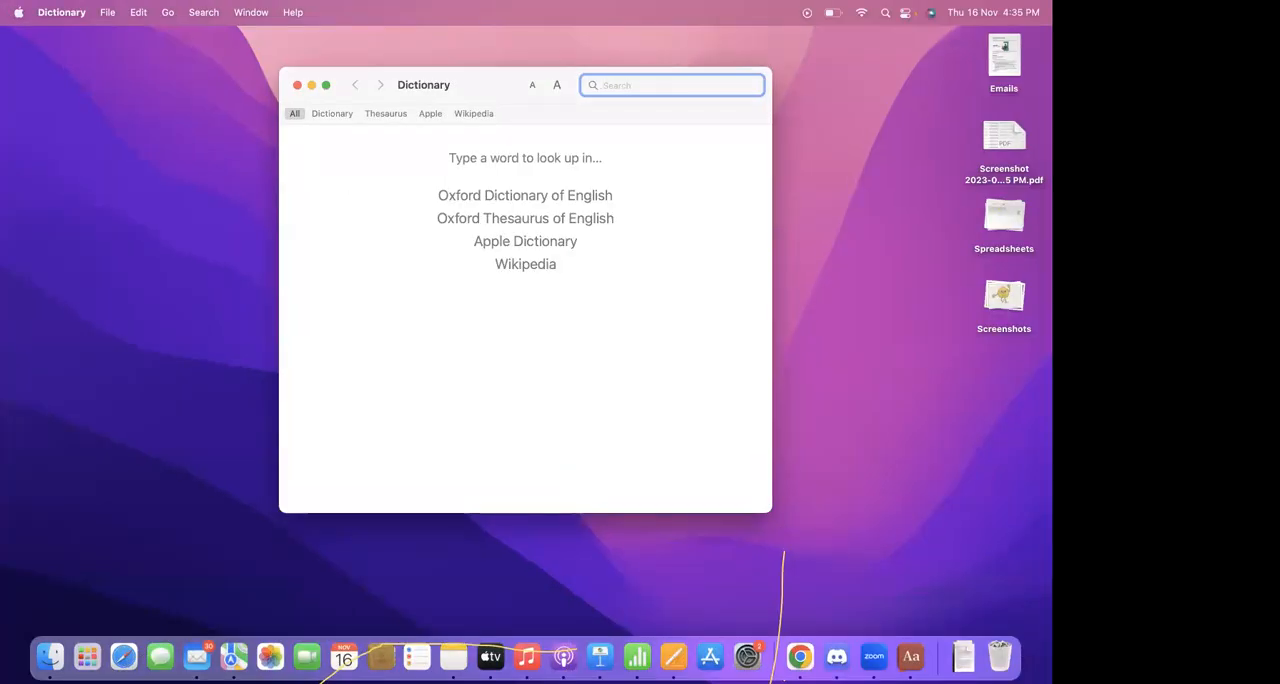
{"action": "left_click", "coordinate": [800, 656]}
{"action": "left_click", "coordinate": [386, 452]}
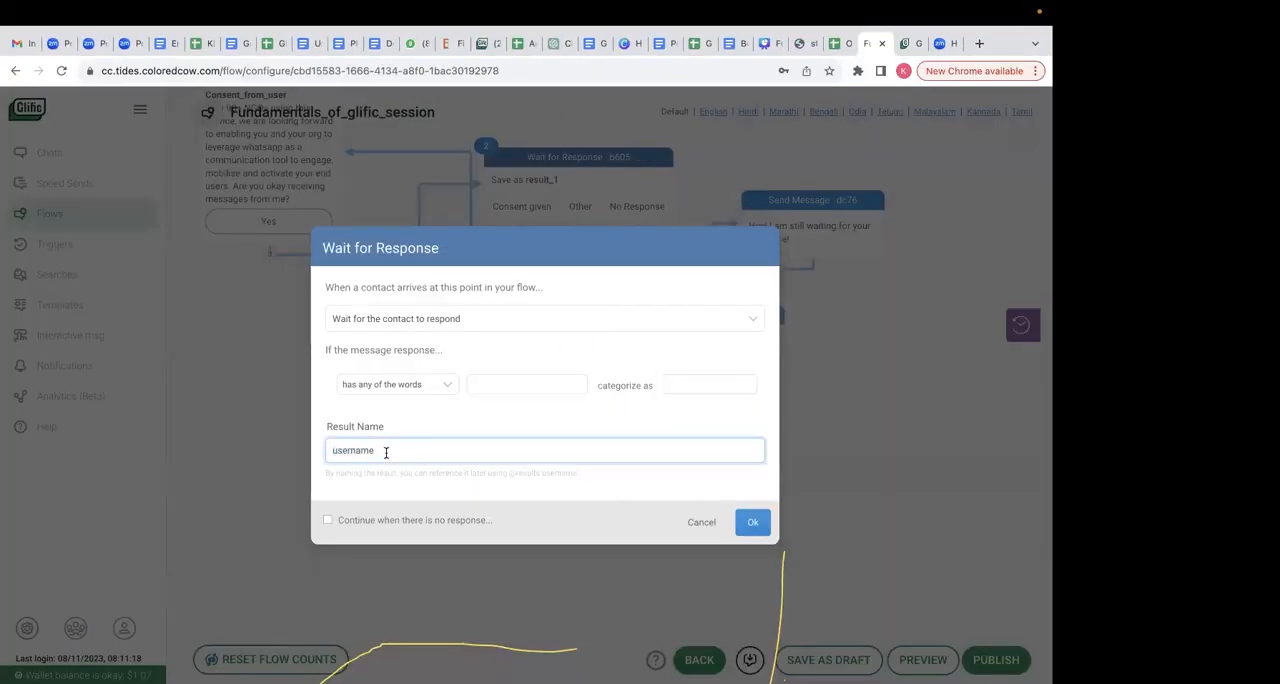
{"action": "double_click", "coordinate": [352, 449]}
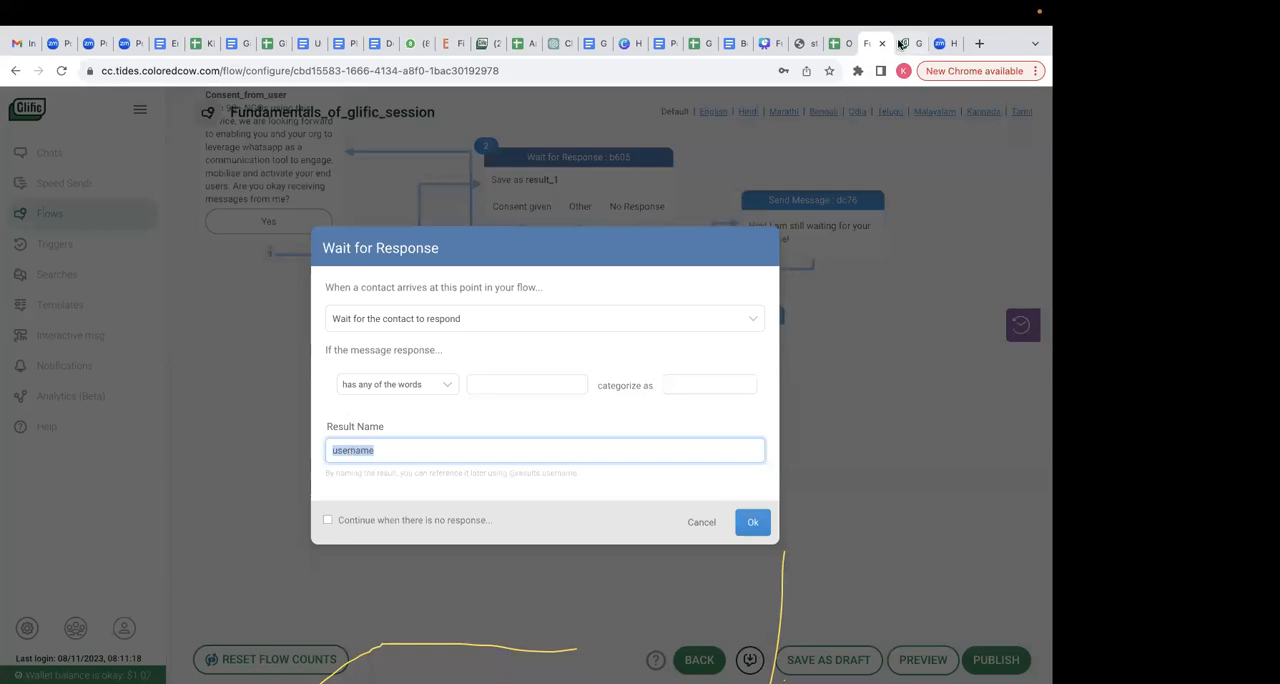
{"action": "left_click", "coordinate": [901, 43]}
{"action": "key", "text": "BackSpace"}
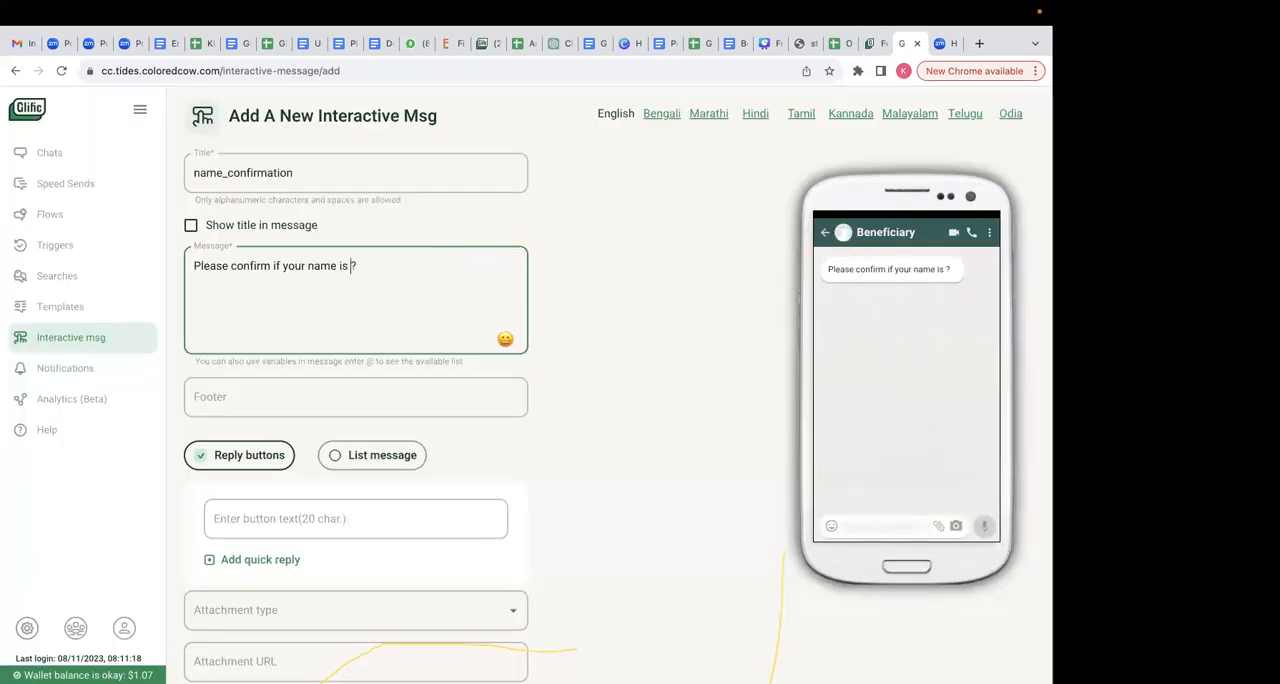
{"action": "type", "text": "@res"}
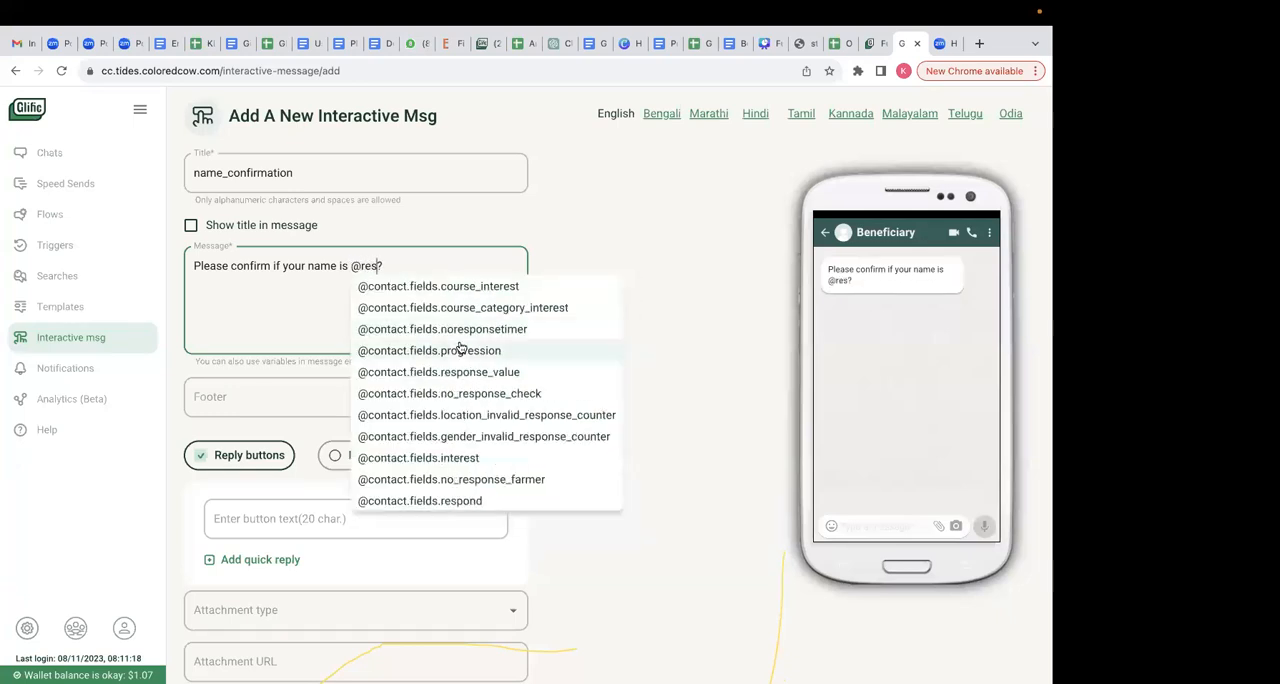
{"action": "key", "text": "Right"}
{"action": "key", "text": "BackSpace"}
{"action": "type", "text": "ul"}
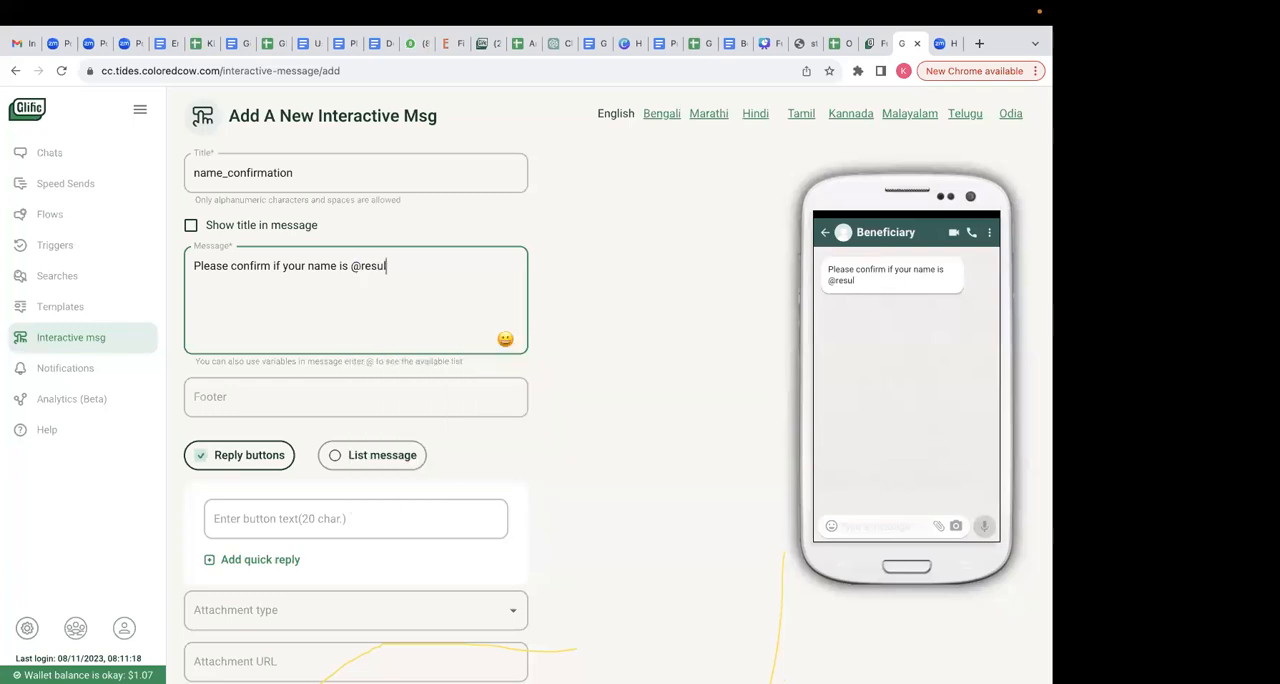
- Examine the hint under the Wait for Response node's result name for how to reference the saved result
{"action": "left_click", "coordinate": [876, 48]}
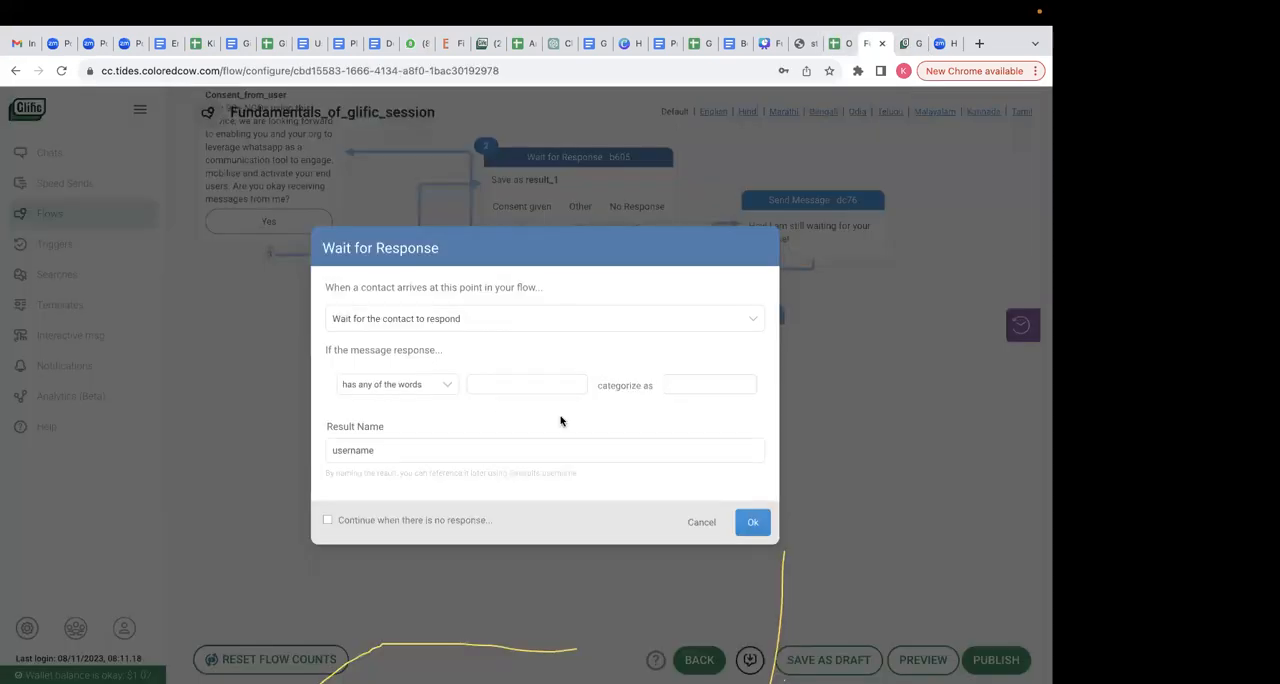
{"action": "scroll", "coordinate": [561, 421], "scroll_direction": "up", "scroll_amount": 5}
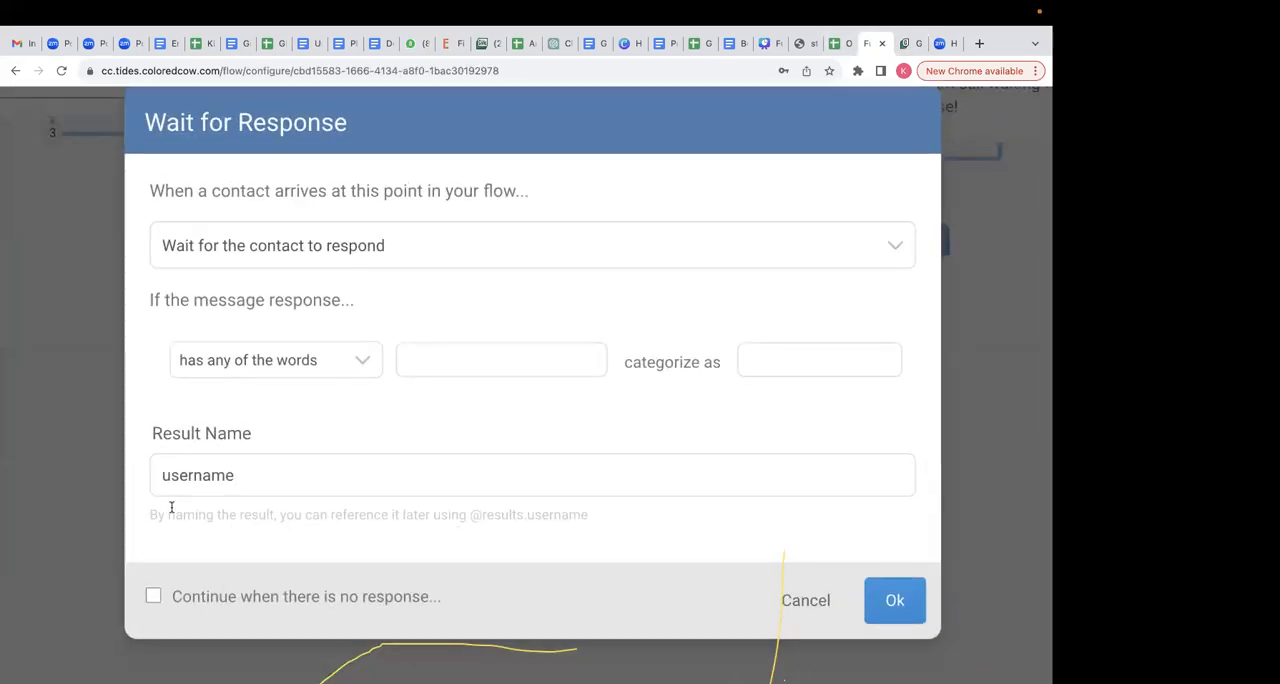
{"action": "left_click_drag", "start_coordinate": [157, 514], "coordinate": [584, 531]}
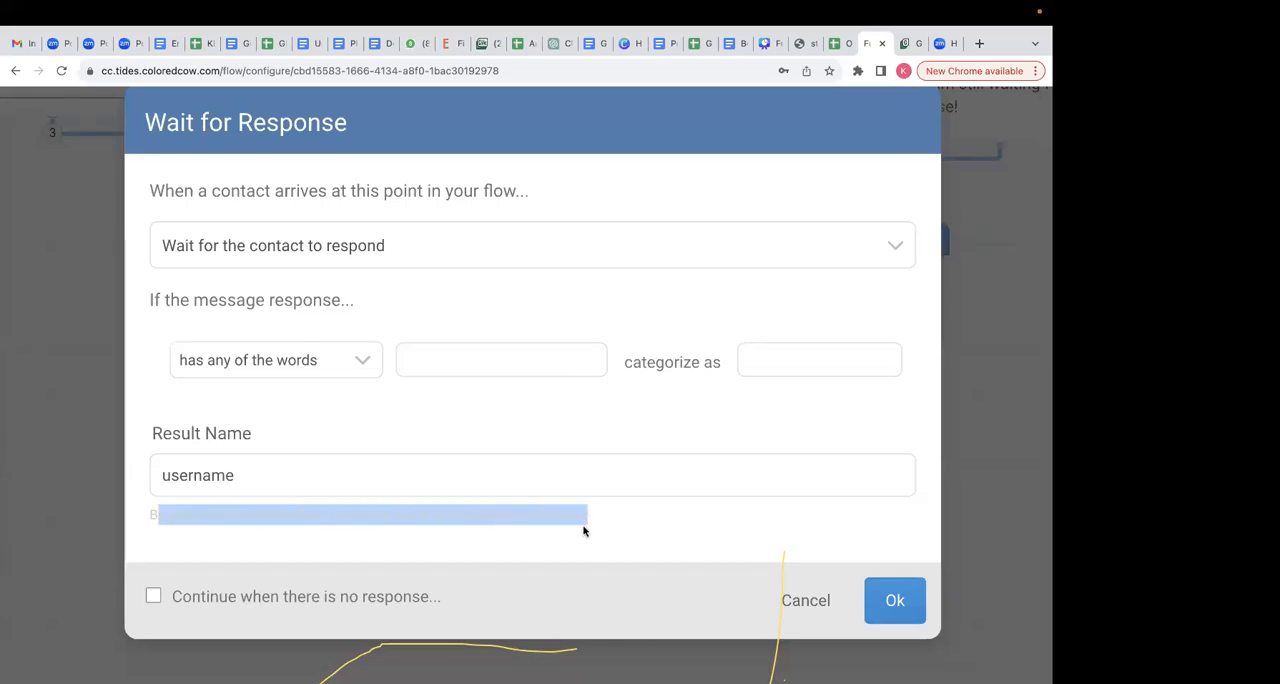
{"action": "left_click", "coordinate": [582, 533]}
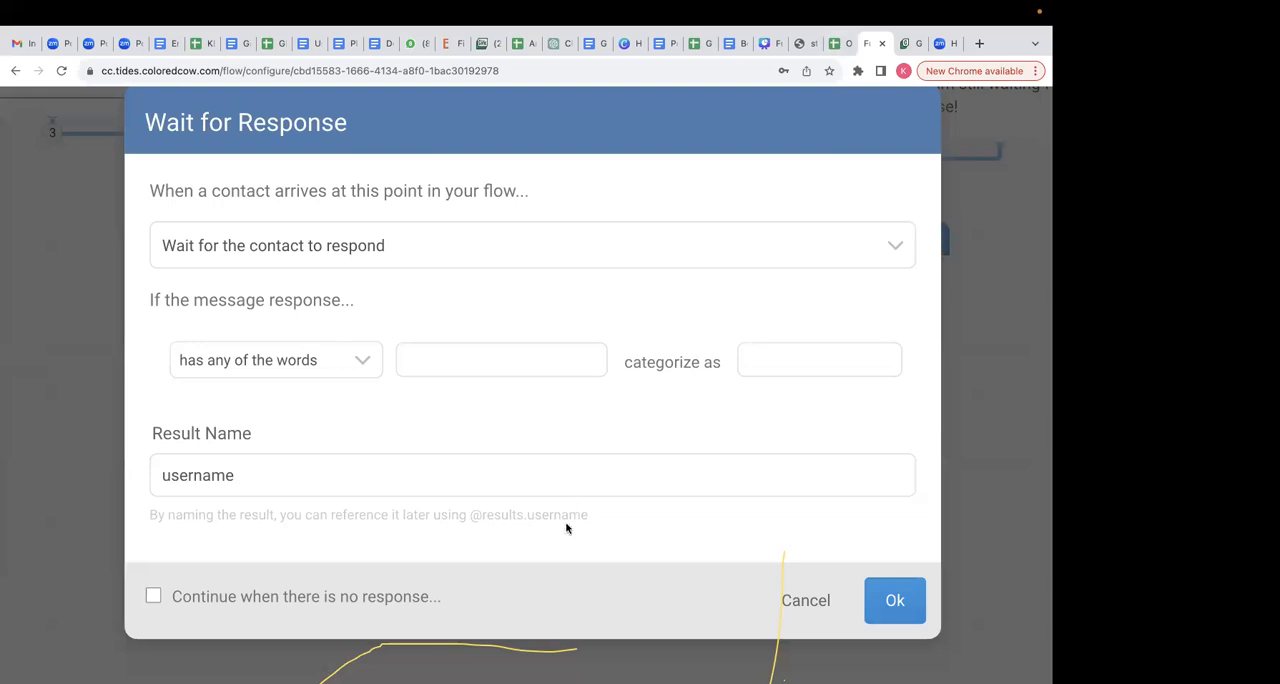
{"action": "left_click", "coordinate": [906, 43]}
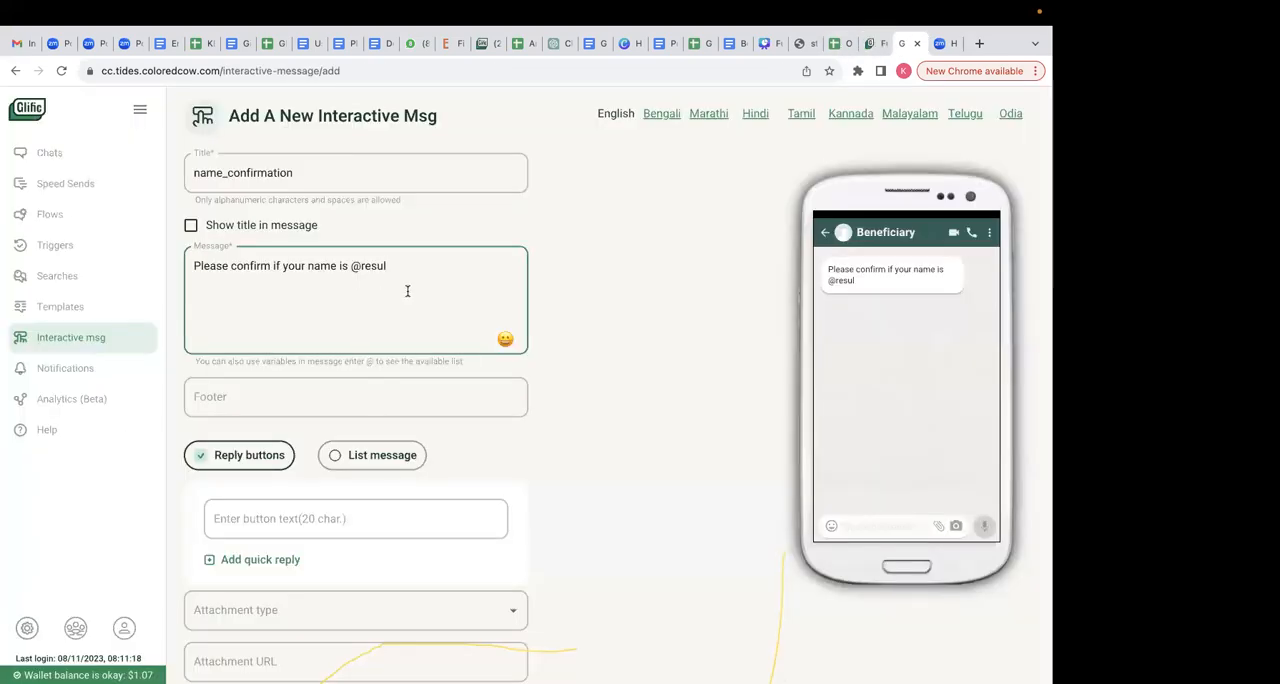
{"action": "type", "text": "ts."}
{"action": "left_click", "coordinate": [884, 68]}
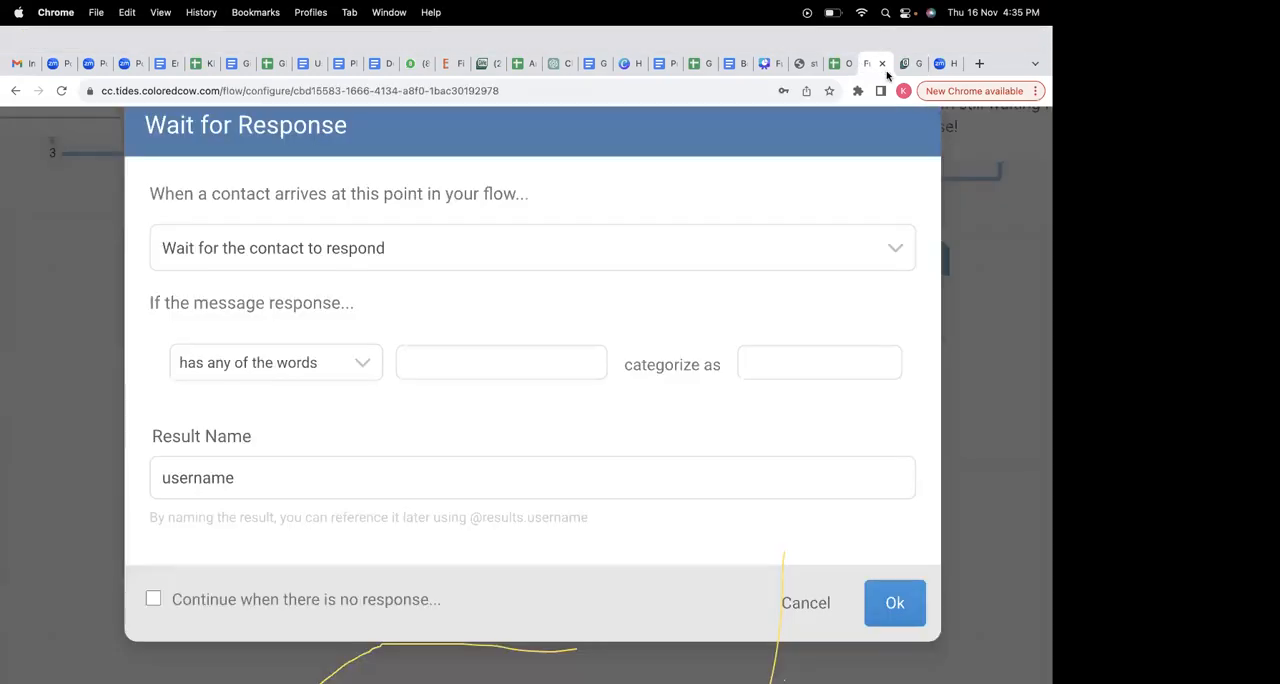
{"action": "left_click", "coordinate": [906, 63]}
{"action": "type", "text": "s.username"}
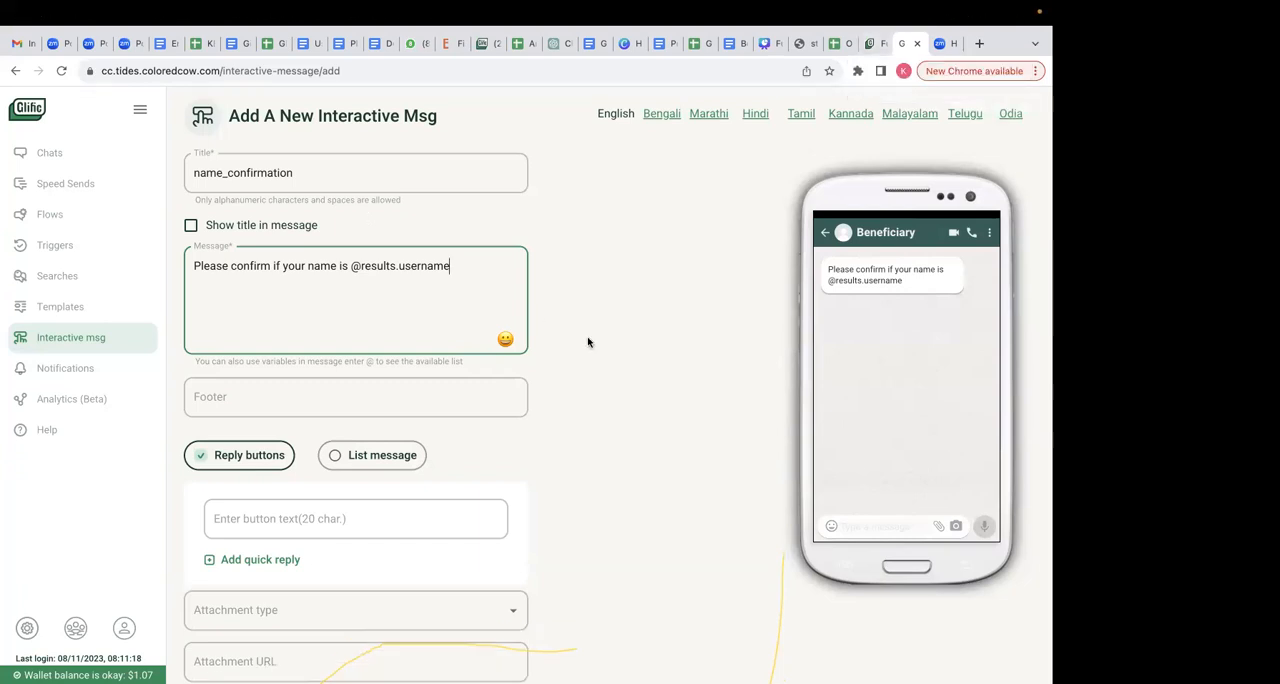
- Give the interactive message two reply buttons, Yes and No
{"action": "left_click", "coordinate": [271, 527]}
{"action": "type", "text": "Yes"}
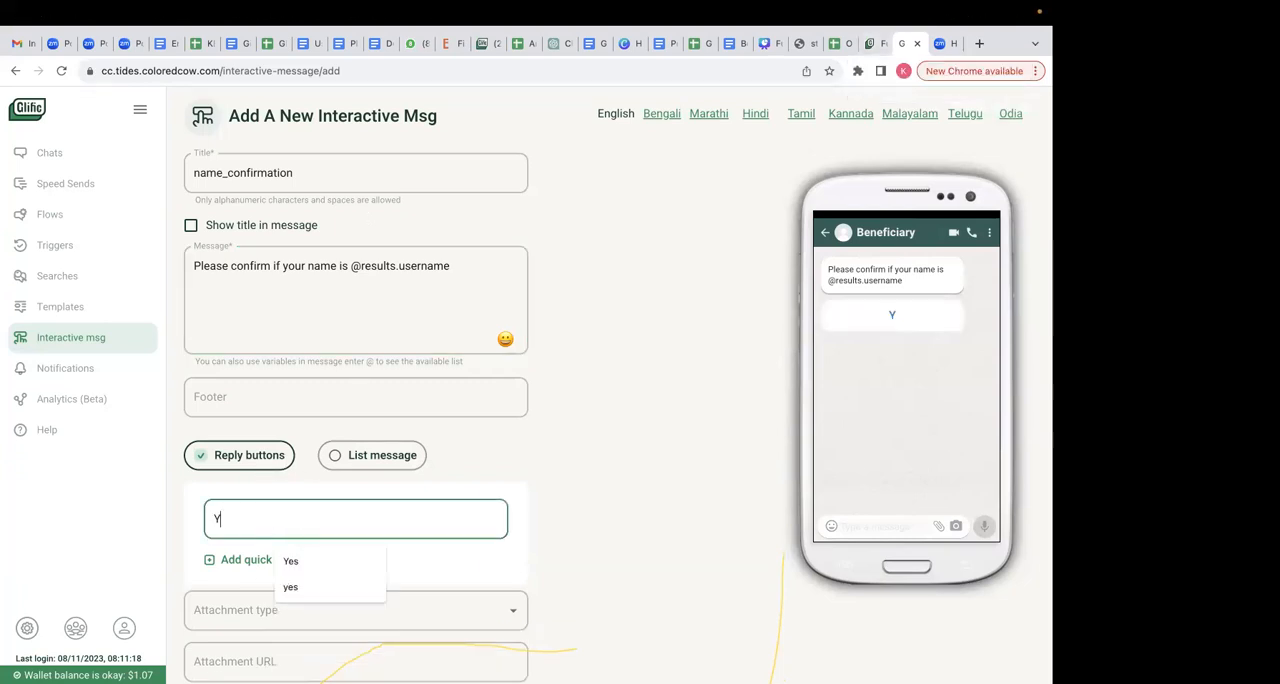
{"action": "left_click", "coordinate": [242, 559]}
{"action": "left_click", "coordinate": [280, 570]}
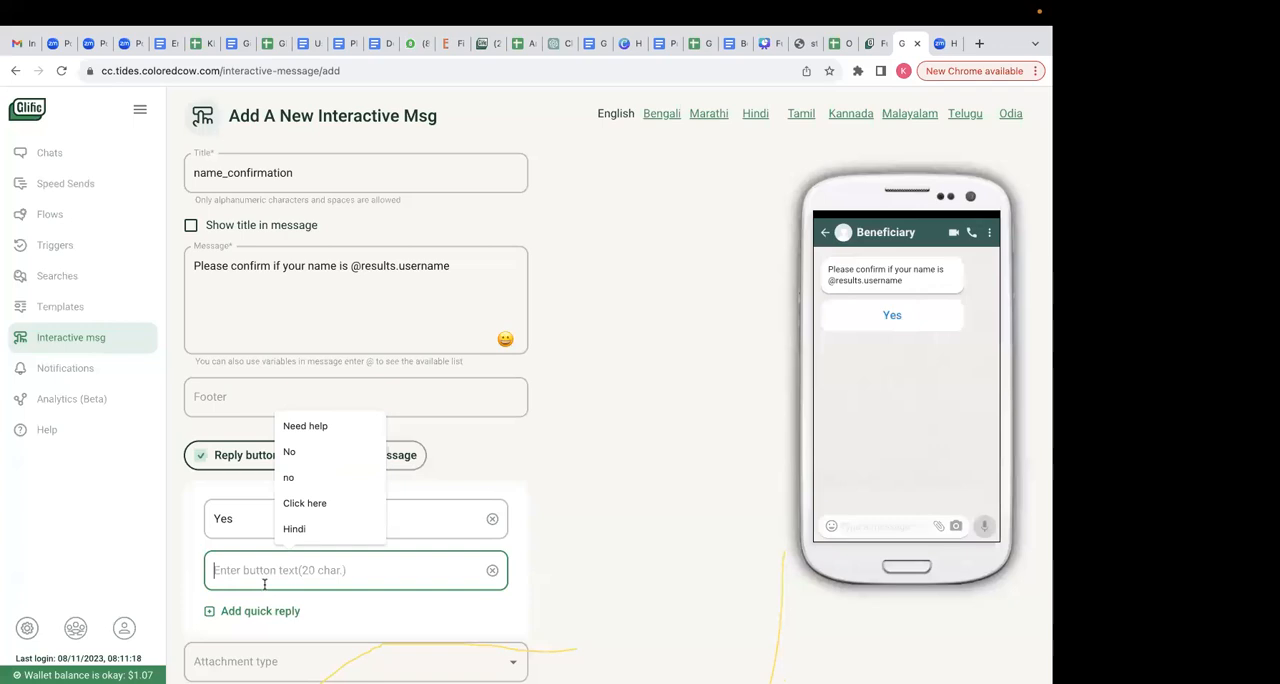
{"action": "type", "text": "No"}
{"action": "left_click", "coordinate": [666, 503]}
- Tag the interactive message as Fundamentals and try to save it
{"action": "scroll", "coordinate": [600, 510], "scroll_direction": "down", "scroll_amount": 3}
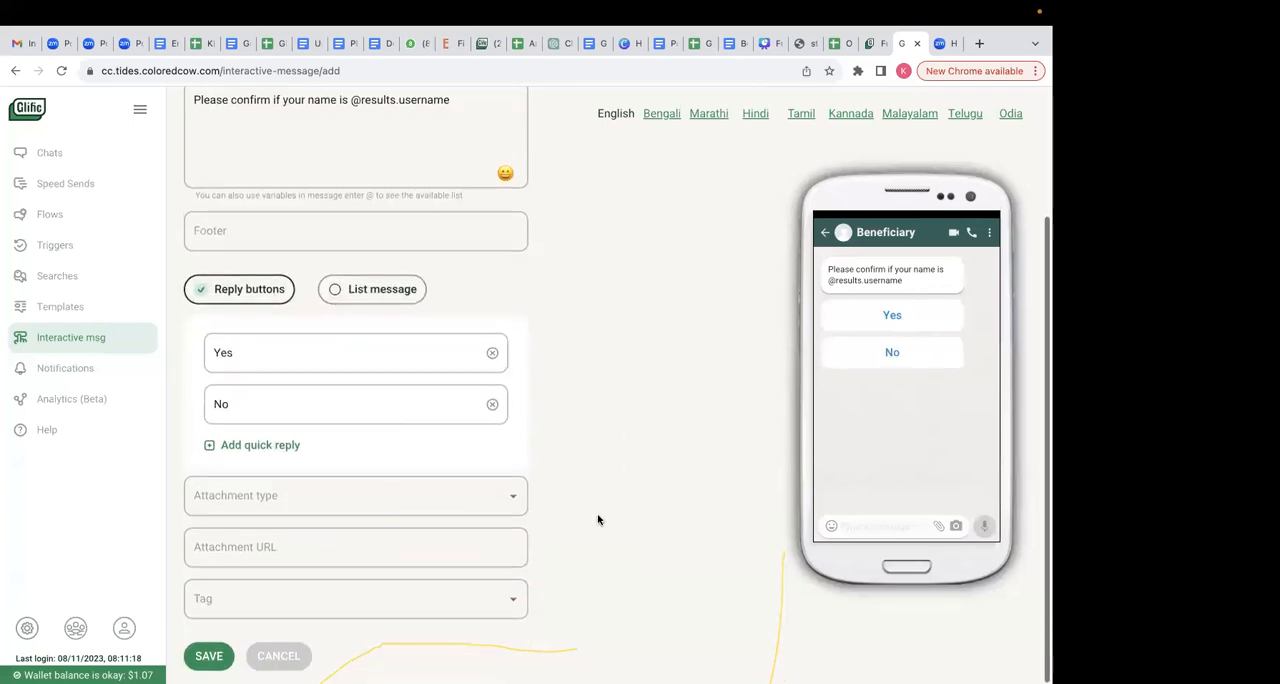
{"action": "left_click", "coordinate": [243, 603]}
{"action": "left_click", "coordinate": [277, 388]}
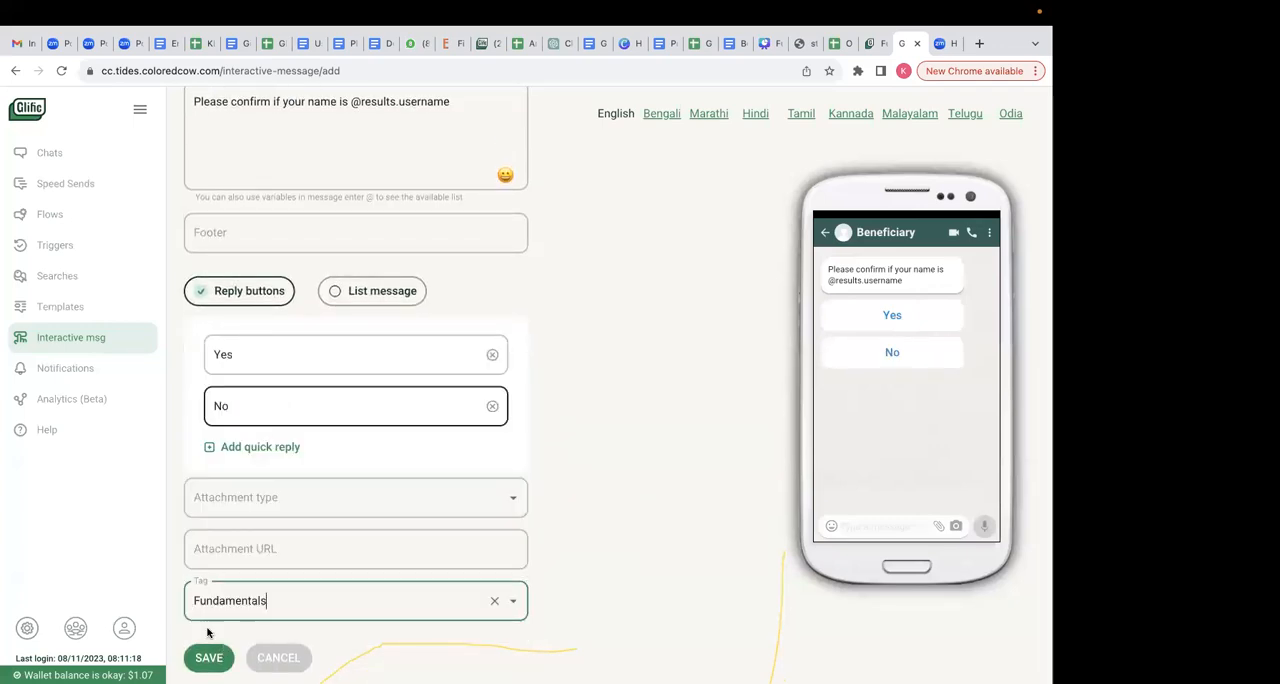
{"action": "left_click", "coordinate": [213, 655]}
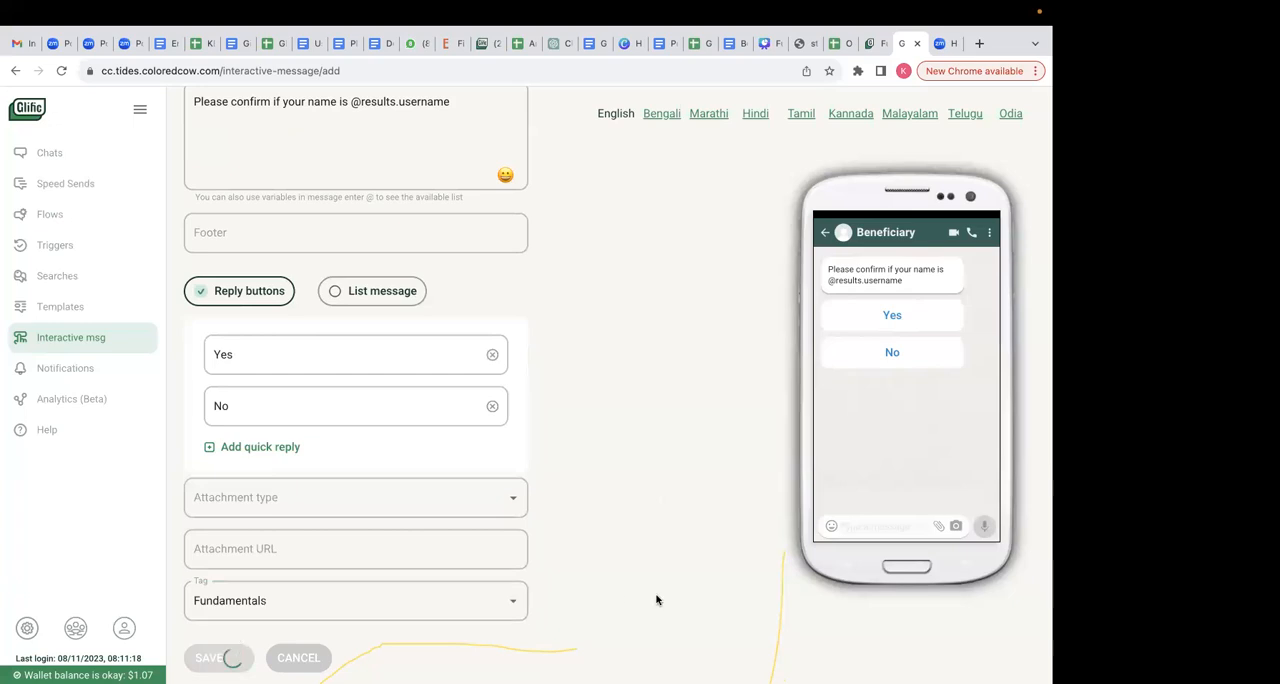
{"action": "left_click", "coordinate": [530, 238]}
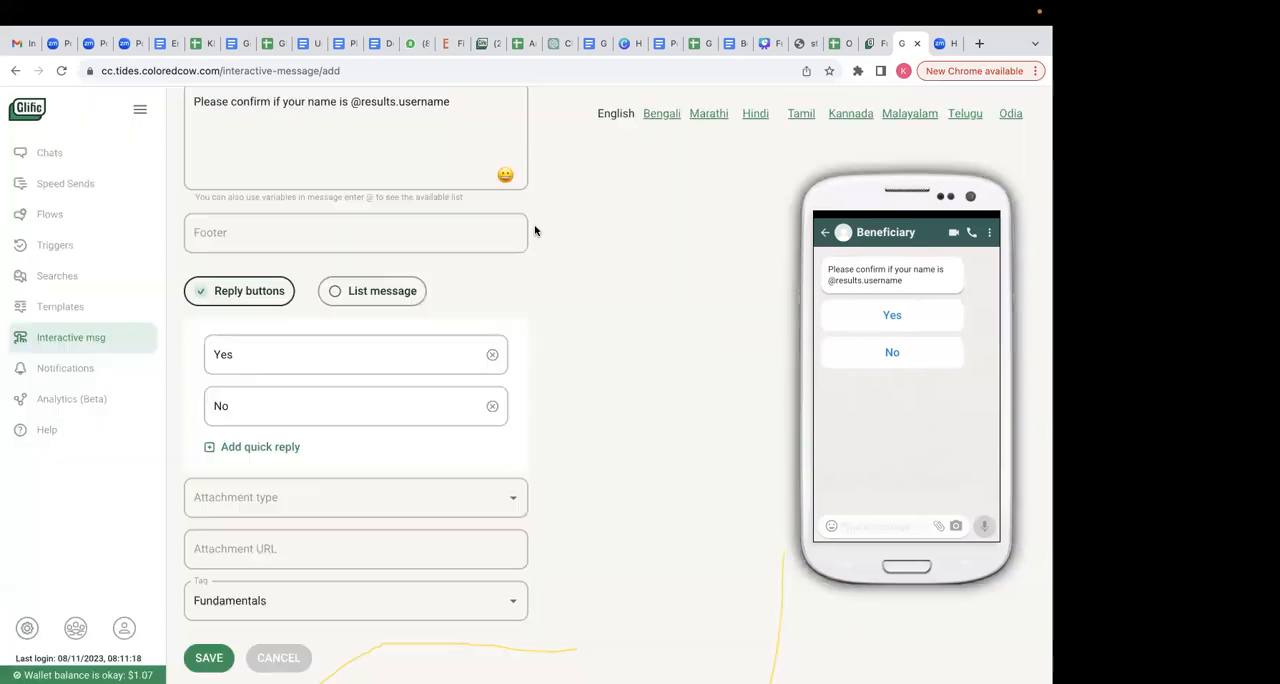
- Change the interactive message's title to name_confirmation_fundamentals
{"action": "left_click", "coordinate": [327, 603]}
{"action": "scroll", "coordinate": [463, 549], "scroll_direction": "up", "scroll_amount": 1}
{"action": "left_click", "coordinate": [586, 389]}
{"action": "scroll", "coordinate": [586, 389], "scroll_direction": "up", "scroll_amount": 2}
{"action": "left_click", "coordinate": [295, 175]}
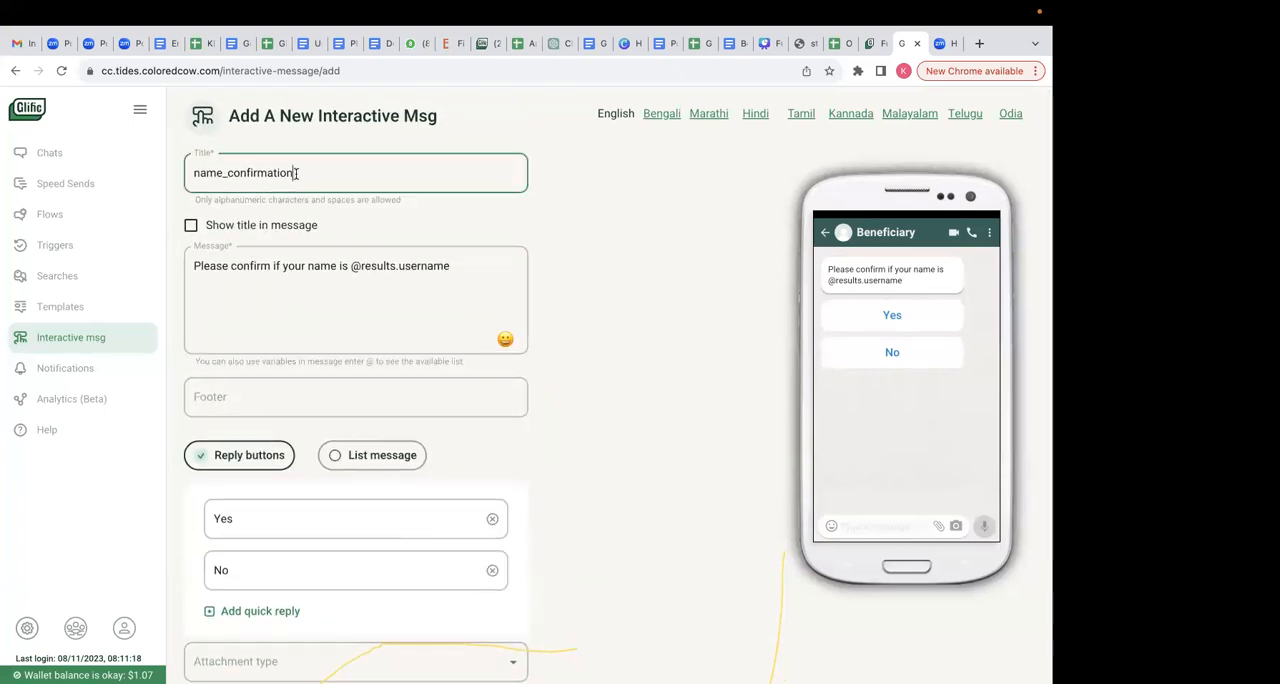
{"action": "type", "text": "_fundam"}
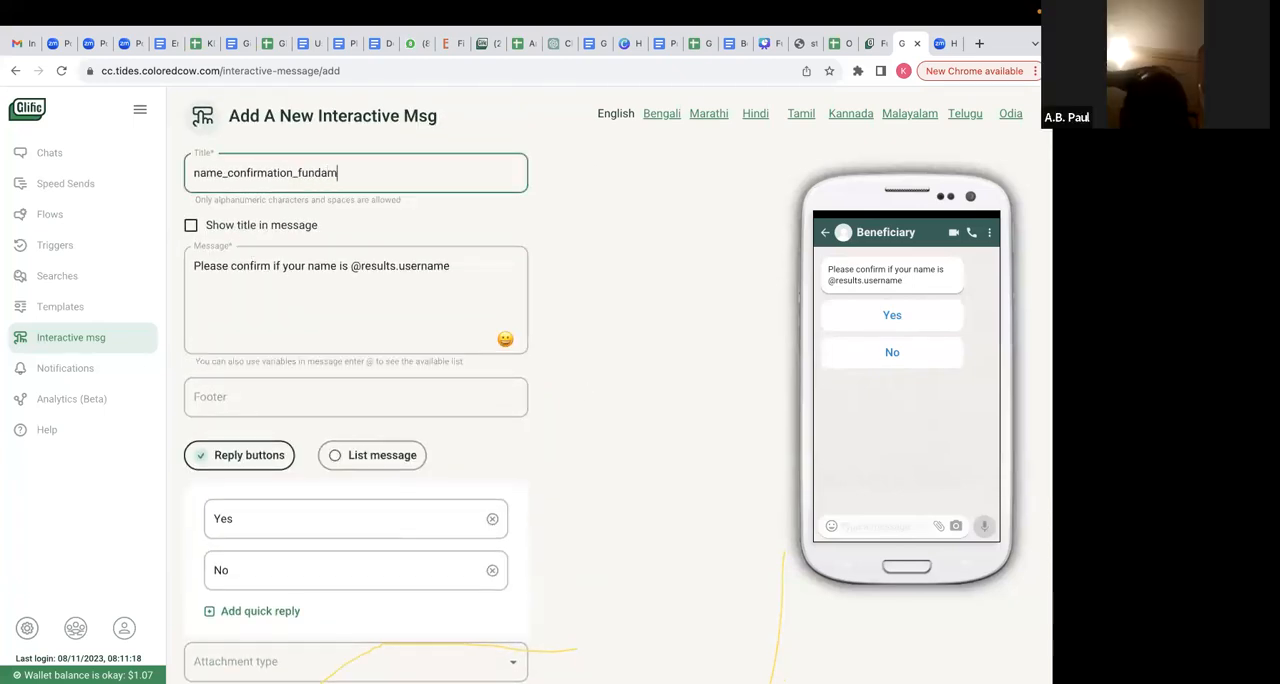
{"action": "type", "text": "entals"}
- Clear the interactive message's tag and save the message
{"action": "left_click", "coordinate": [597, 315]}
{"action": "scroll", "coordinate": [533, 439], "scroll_direction": "down", "scroll_amount": 1}
{"action": "scroll", "coordinate": [533, 439], "scroll_direction": "down", "scroll_amount": 1}
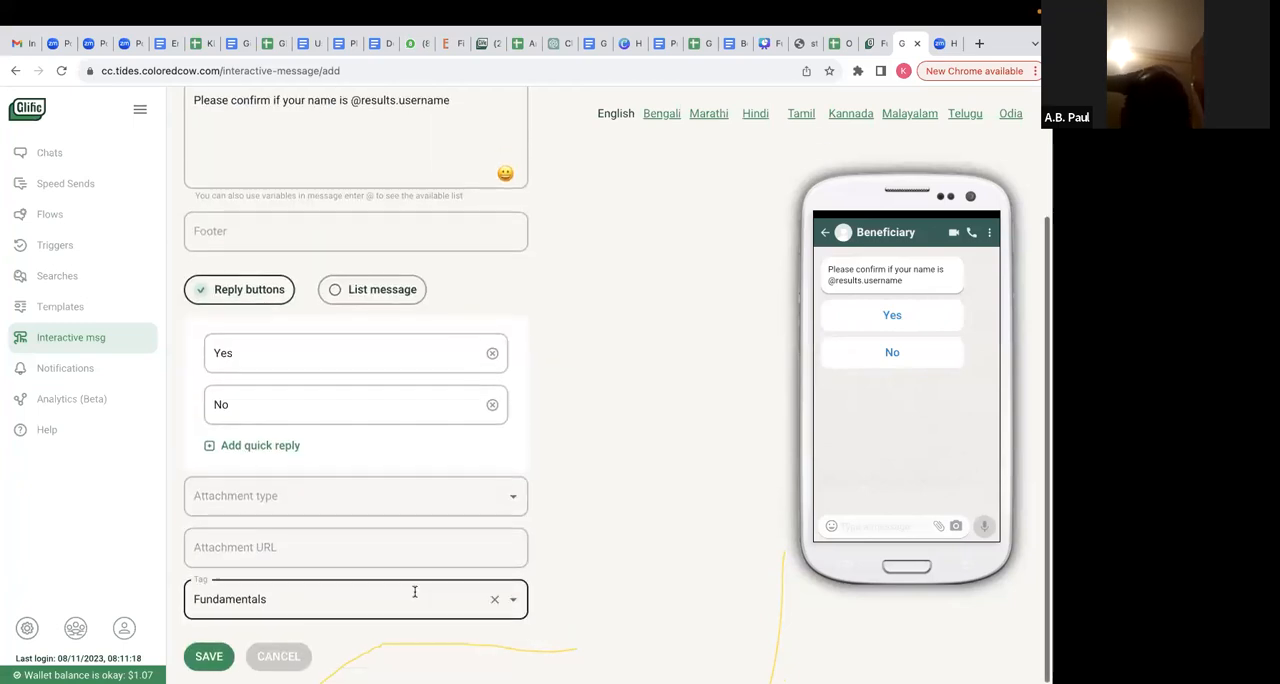
{"action": "left_click", "coordinate": [505, 603]}
{"action": "left_click", "coordinate": [494, 600]}
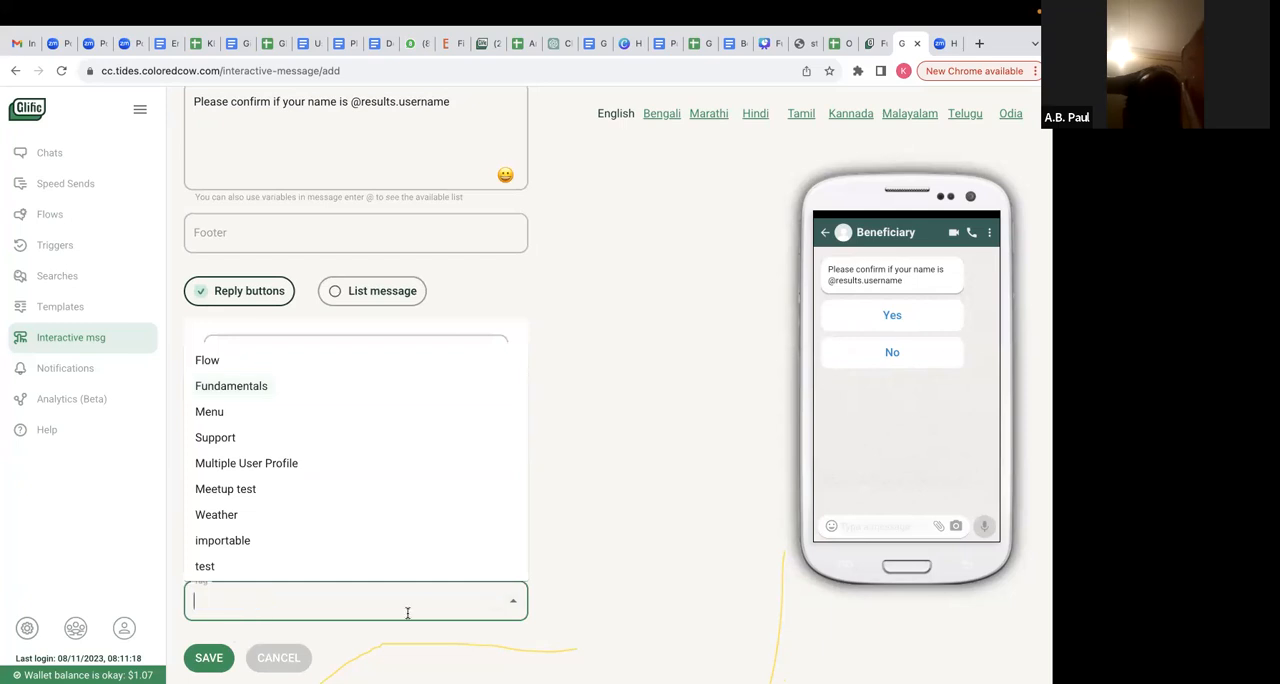
{"action": "left_click", "coordinate": [210, 657]}
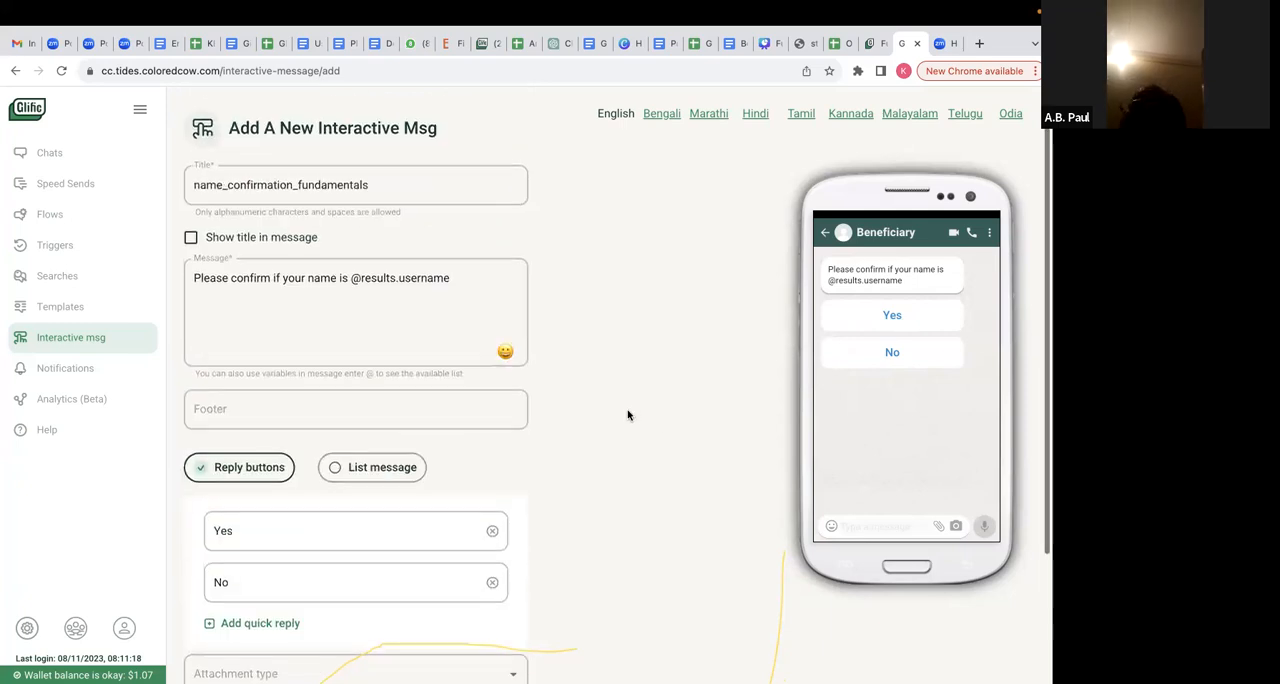
- Back in the flow, add an interactive message node after the username response node that sends name_confirmation_fundamentals
{"action": "left_click", "coordinate": [870, 43]}
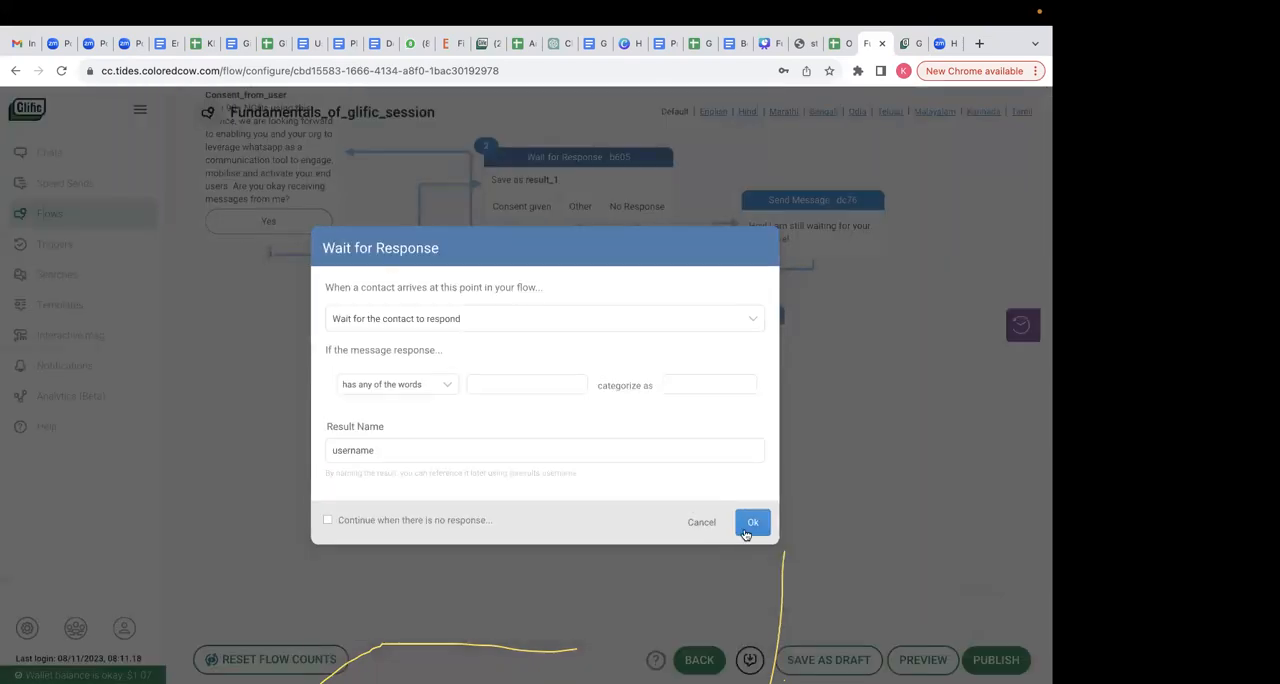
{"action": "left_click", "coordinate": [750, 520]}
{"action": "left_click_drag", "start_coordinate": [455, 521], "coordinate": [457, 550]}
{"action": "left_click", "coordinate": [479, 301]}
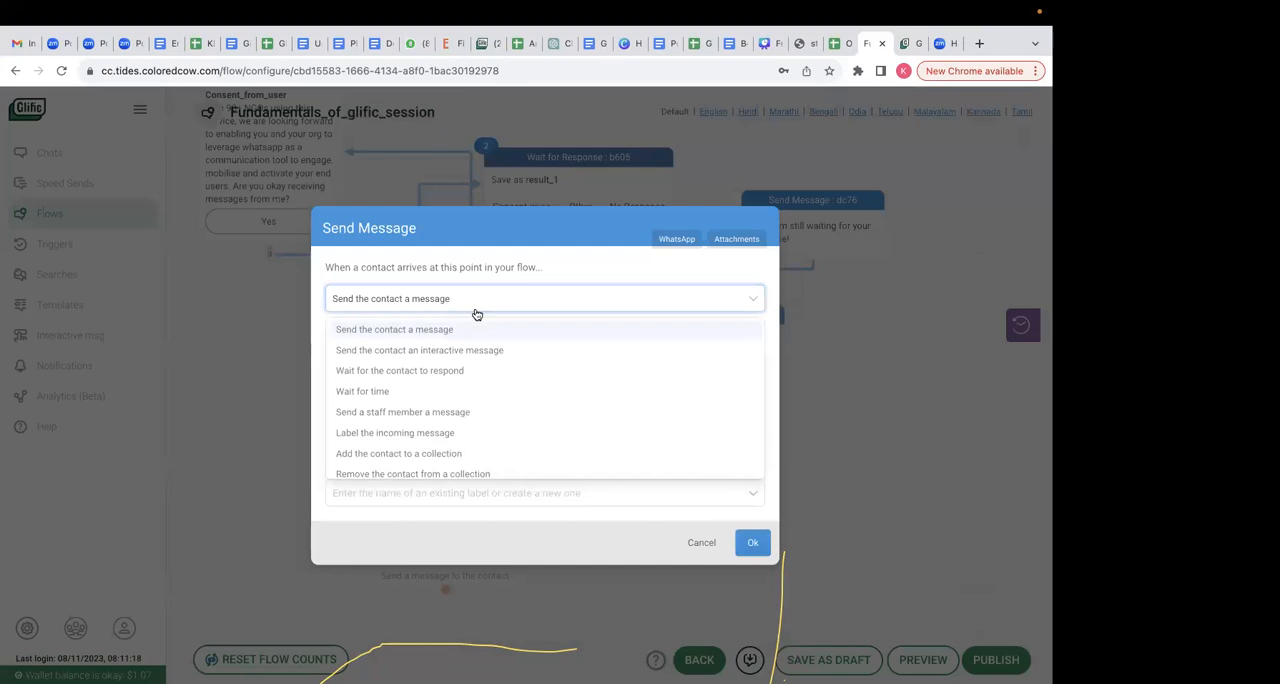
{"action": "left_click", "coordinate": [468, 351]}
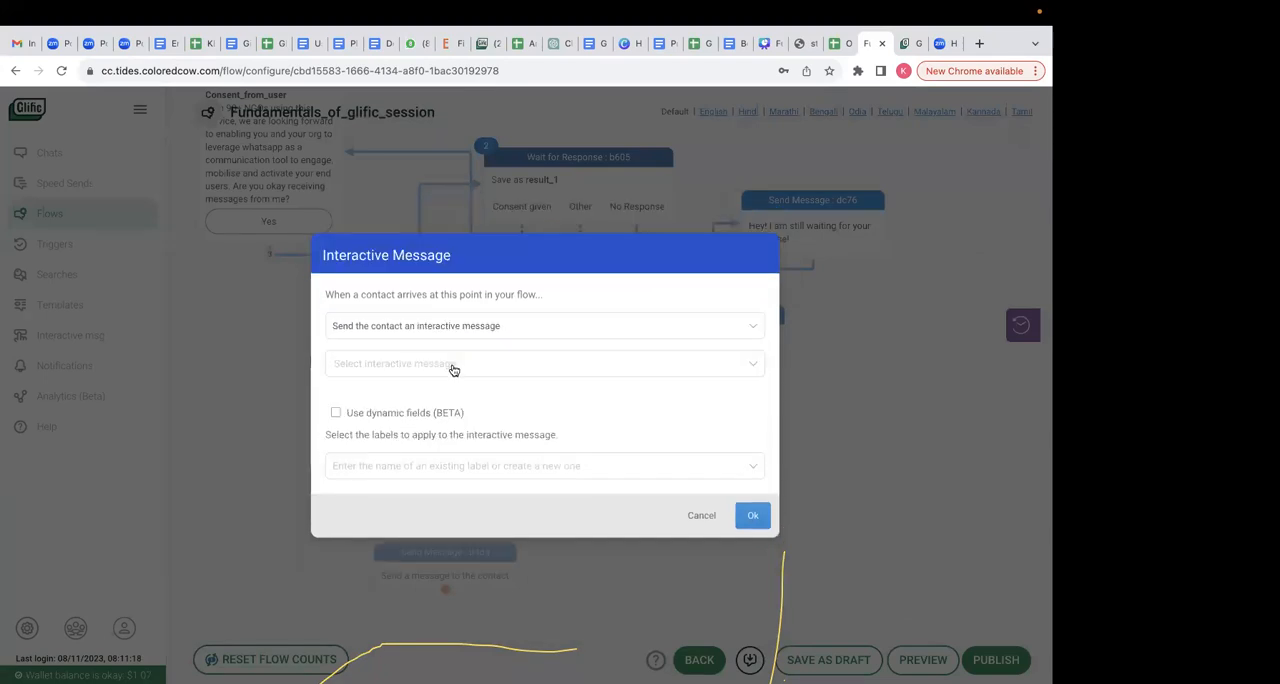
{"action": "type", "text": "name"}
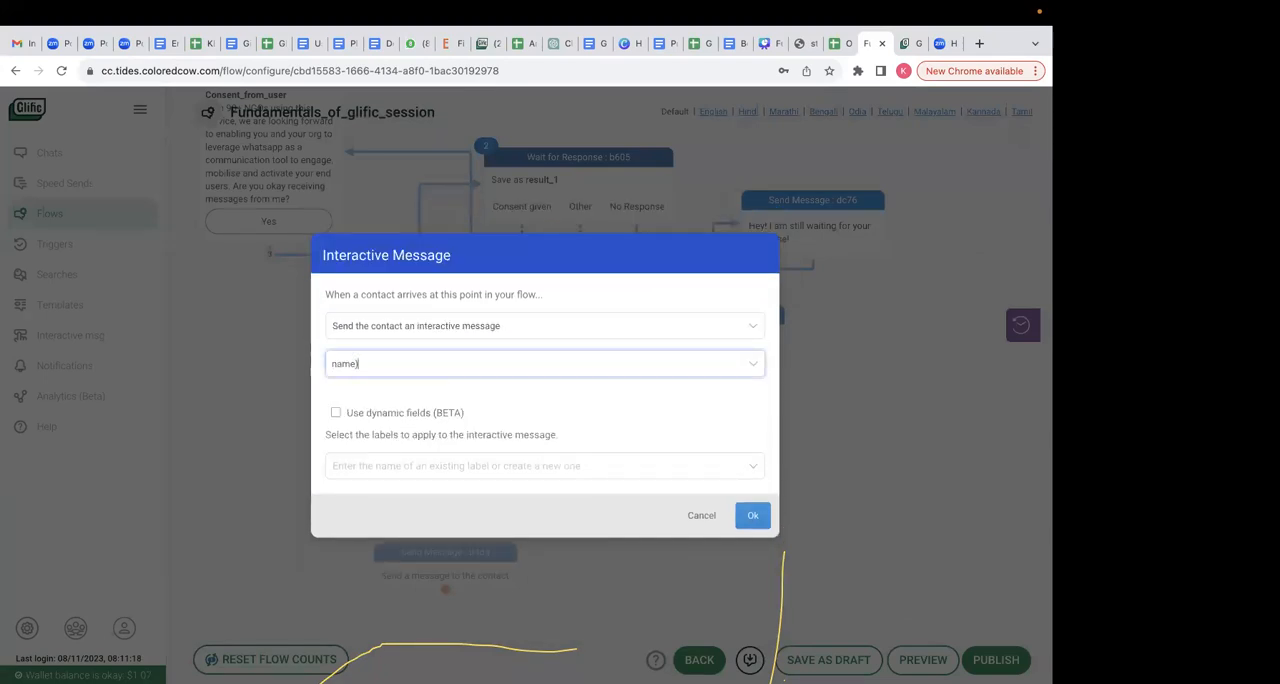
{"action": "type", "text": "_"}
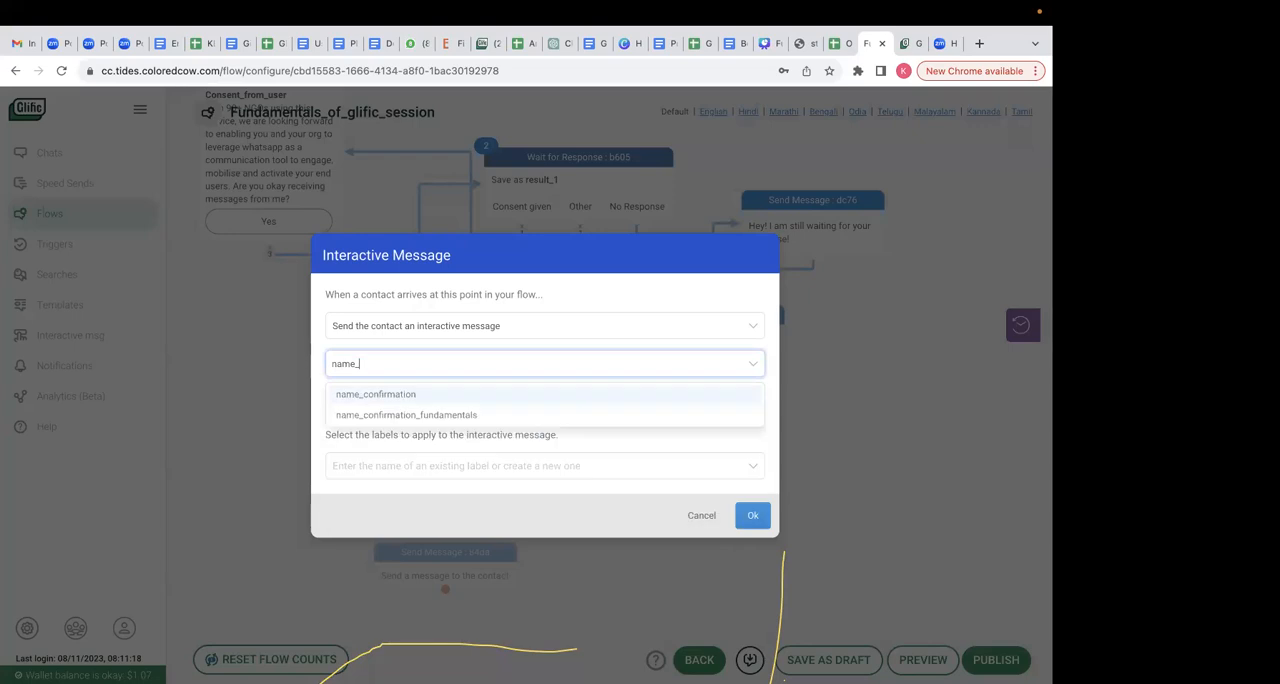
{"action": "left_click", "coordinate": [452, 415]}
{"action": "left_click", "coordinate": [760, 562]}
{"action": "scroll", "coordinate": [614, 545], "scroll_direction": "down", "scroll_amount": 3}
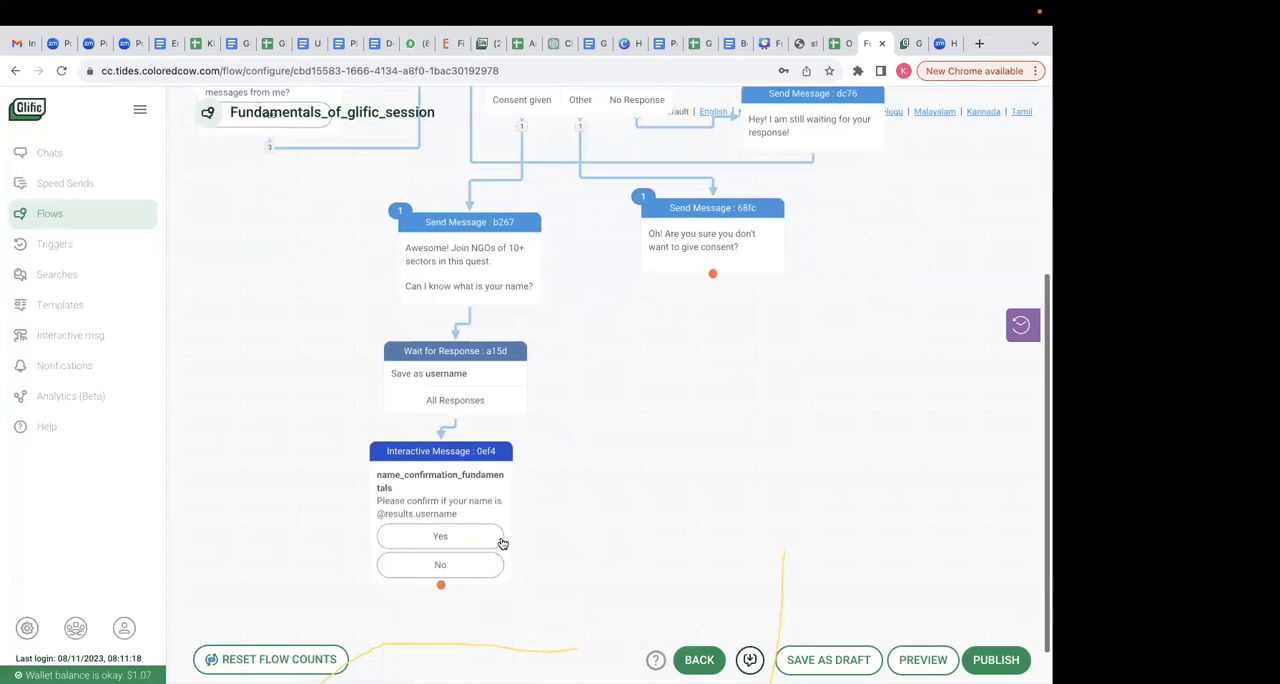
{"action": "scroll", "coordinate": [502, 543], "scroll_direction": "down", "scroll_amount": 1}
{"action": "mouse_move", "coordinate": [440, 557]}
{"action": "left_mouse_down"}
{"action": "mouse_move", "coordinate": [438, 572]}
{"action": "mouse_move", "coordinate": [438, 556]}
{"action": "left_mouse_up"}
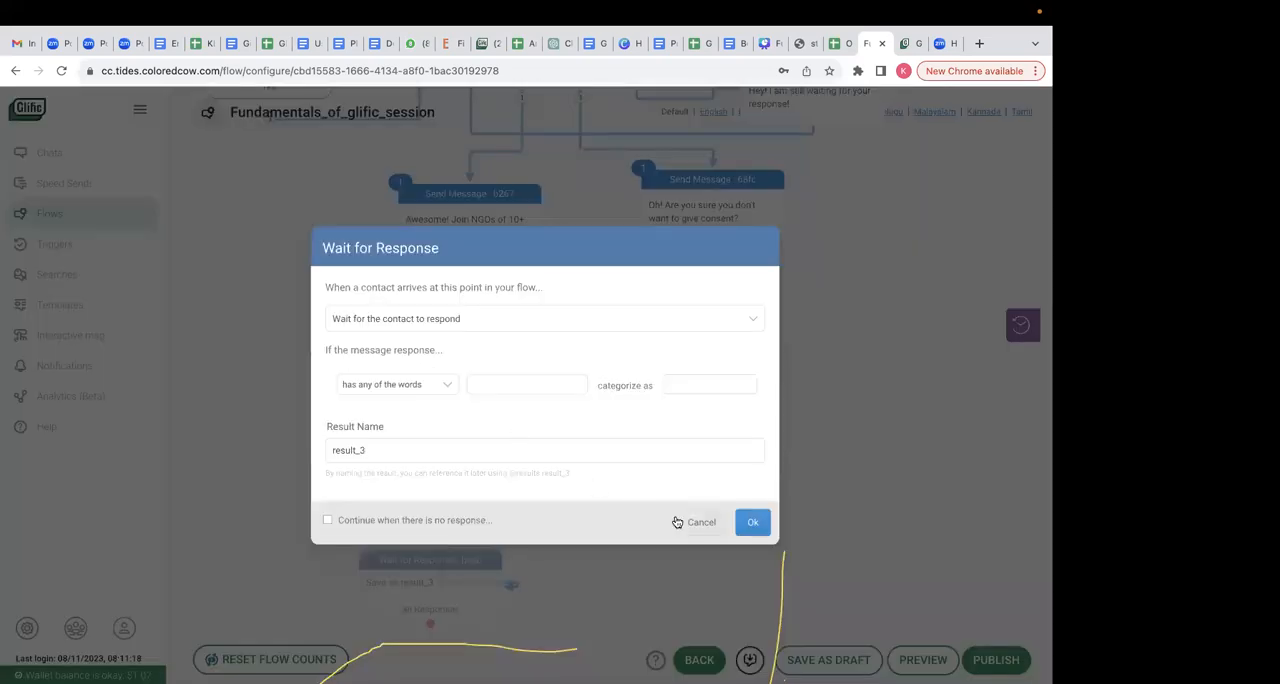
{"action": "left_click", "coordinate": [680, 522]}
- Add a Wait for Response node after the name confirmation message, with categories for the replies Yes and No
{"action": "left_click_drag", "start_coordinate": [442, 565], "coordinate": [440, 602]}
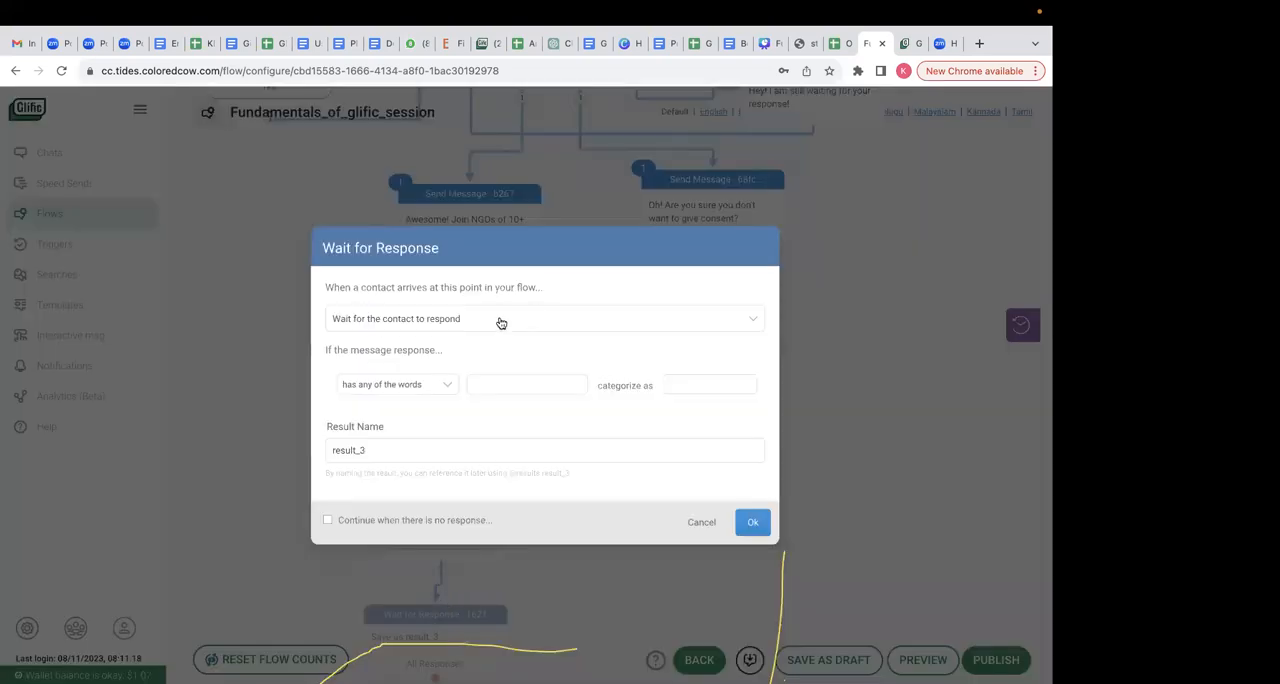
{"action": "left_click", "coordinate": [477, 385]}
{"action": "type", "text": "Yes"}
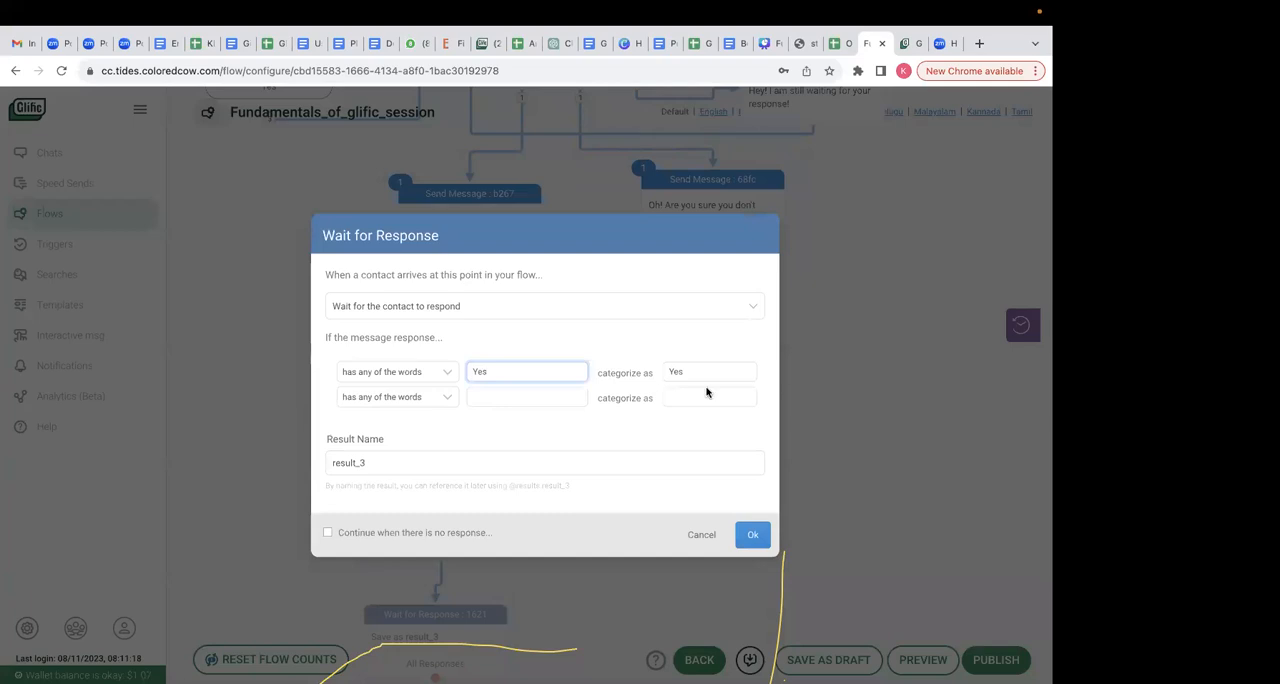
{"action": "left_click", "coordinate": [543, 390]}
{"action": "type", "text": "No"}
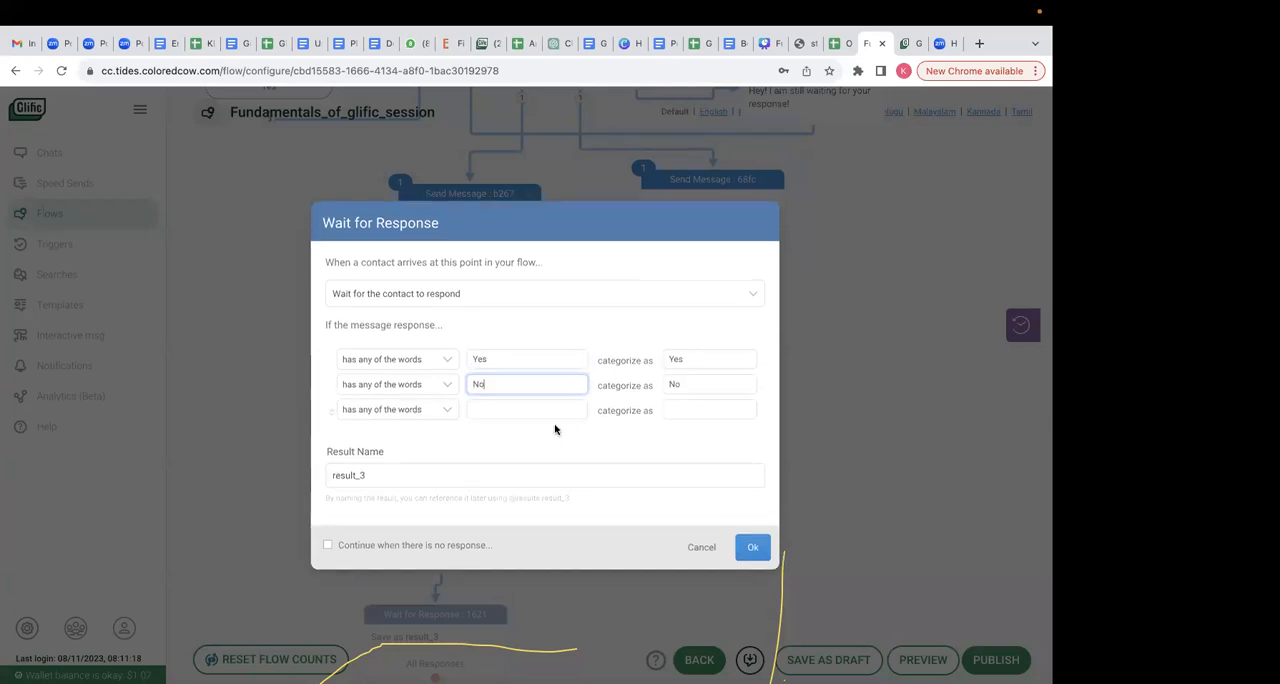
{"action": "left_click", "coordinate": [735, 547]}
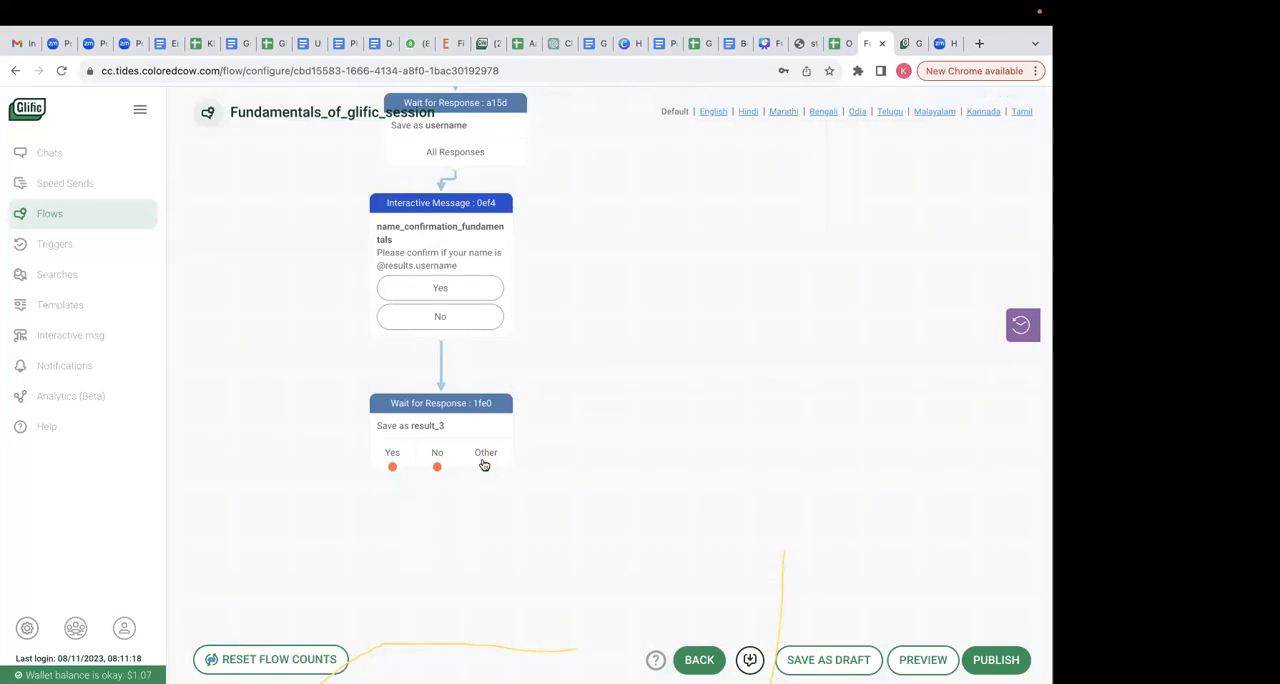
{"action": "scroll", "coordinate": [597, 329], "scroll_direction": "up", "scroll_amount": 8}
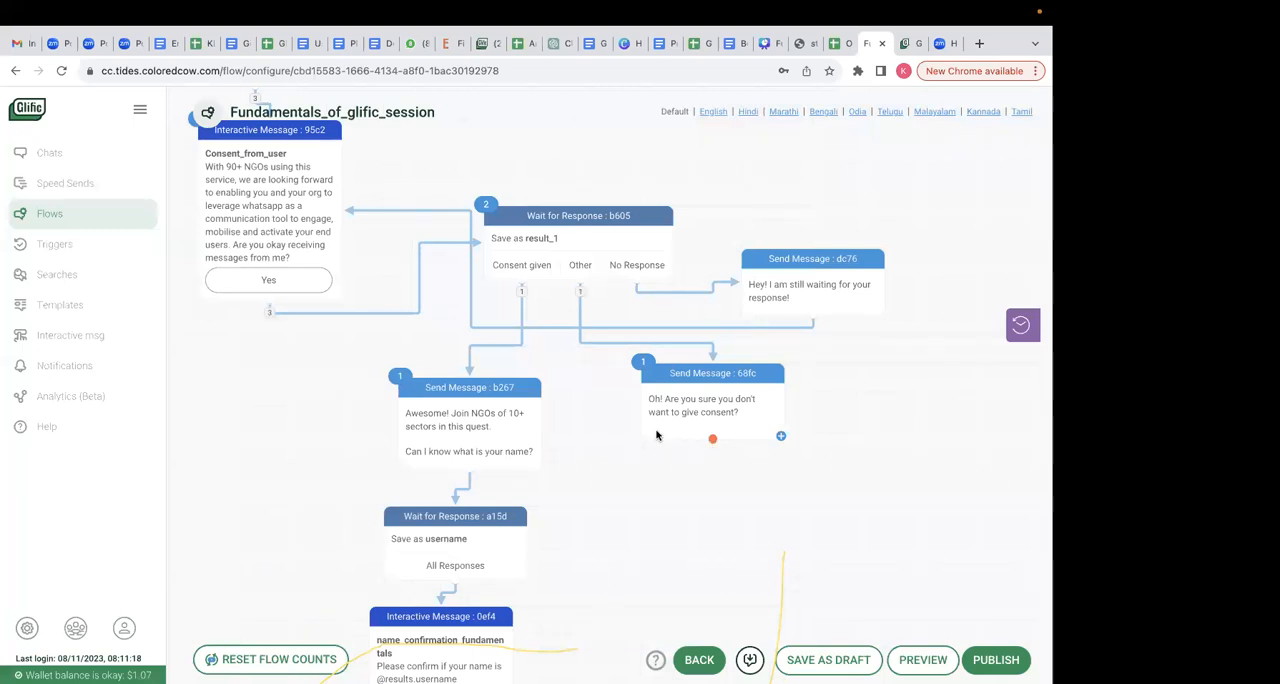
{"action": "scroll", "coordinate": [627, 481], "scroll_direction": "up", "scroll_amount": 5}
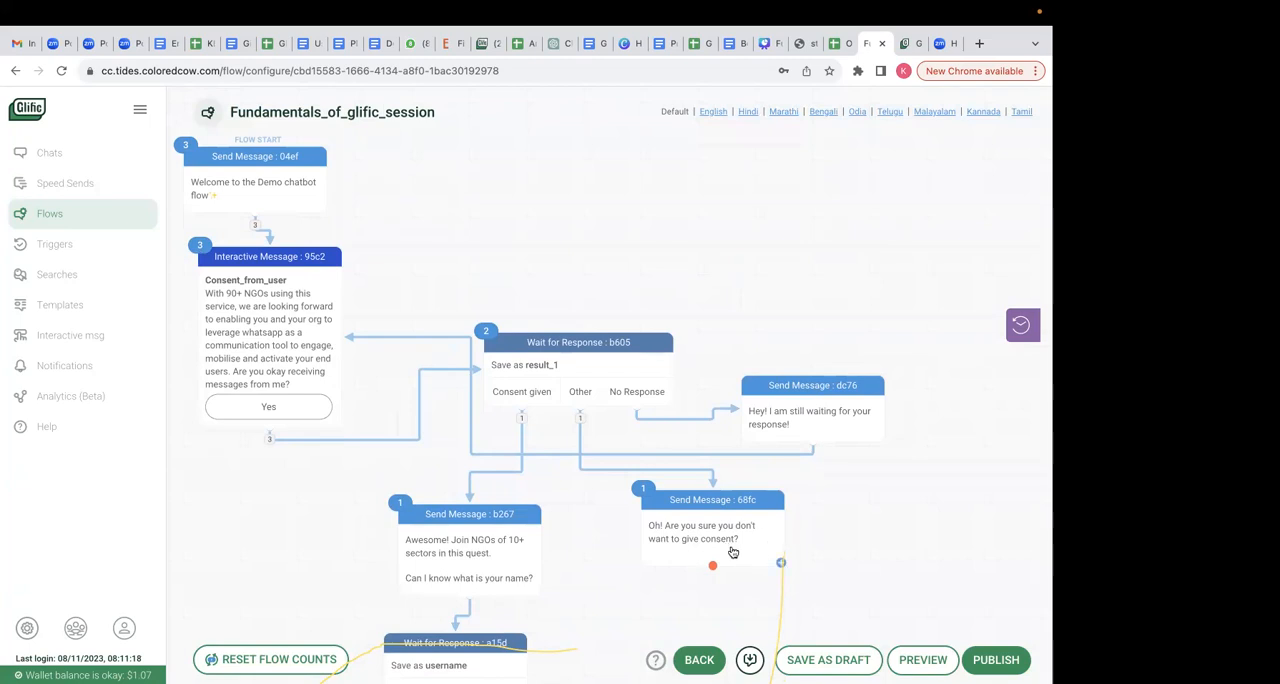
{"action": "scroll", "coordinate": [606, 572], "scroll_direction": "down", "scroll_amount": 3}
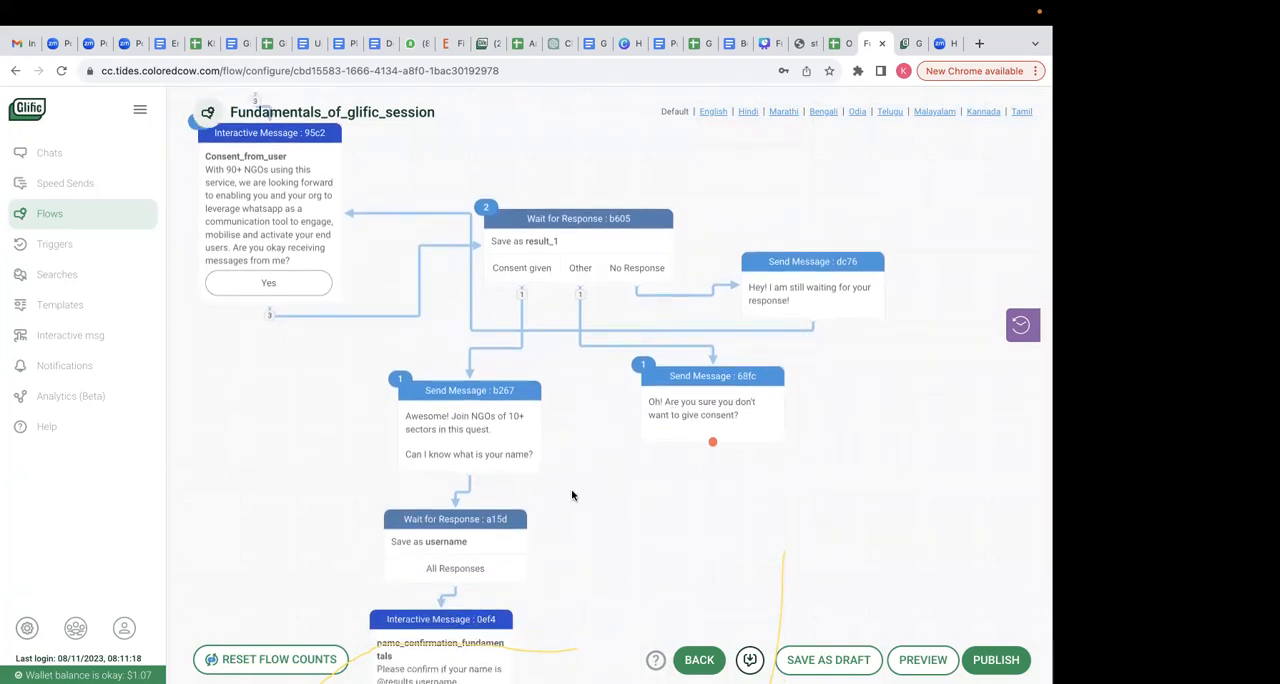
{"action": "scroll", "coordinate": [572, 495], "scroll_direction": "down", "scroll_amount": 10}
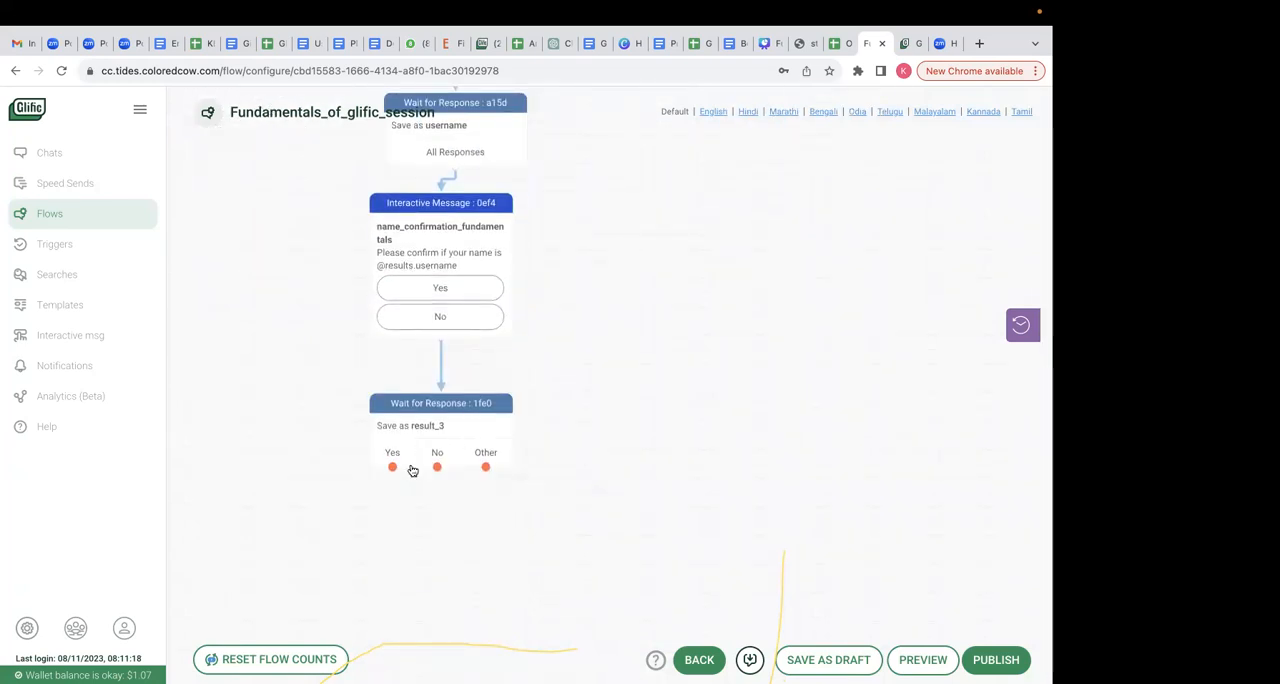
- Check the Onboarding flow spreadsheet for the Yes reply, and add a Send Message node reading "Nice name!" on the Yes branch
{"action": "left_click_drag", "start_coordinate": [392, 467], "coordinate": [398, 503]}
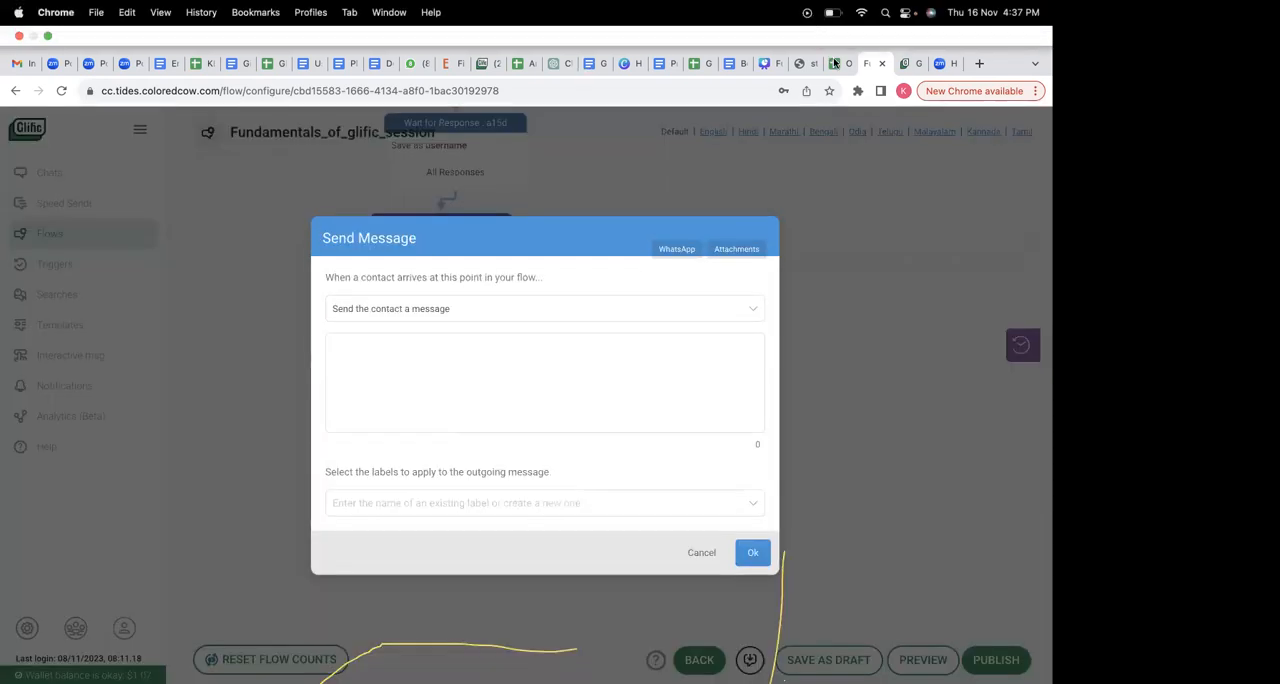
{"action": "left_click", "coordinate": [834, 64]}
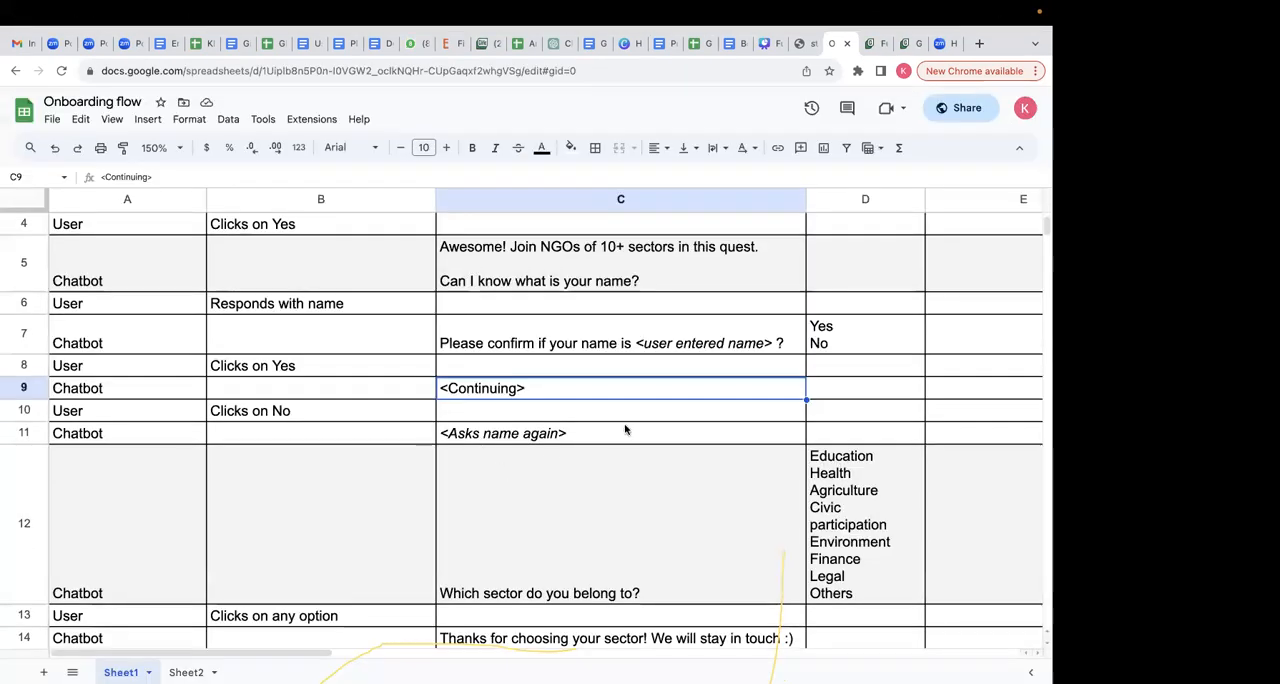
{"action": "left_click", "coordinate": [546, 477]}
{"action": "left_click", "coordinate": [555, 433]}
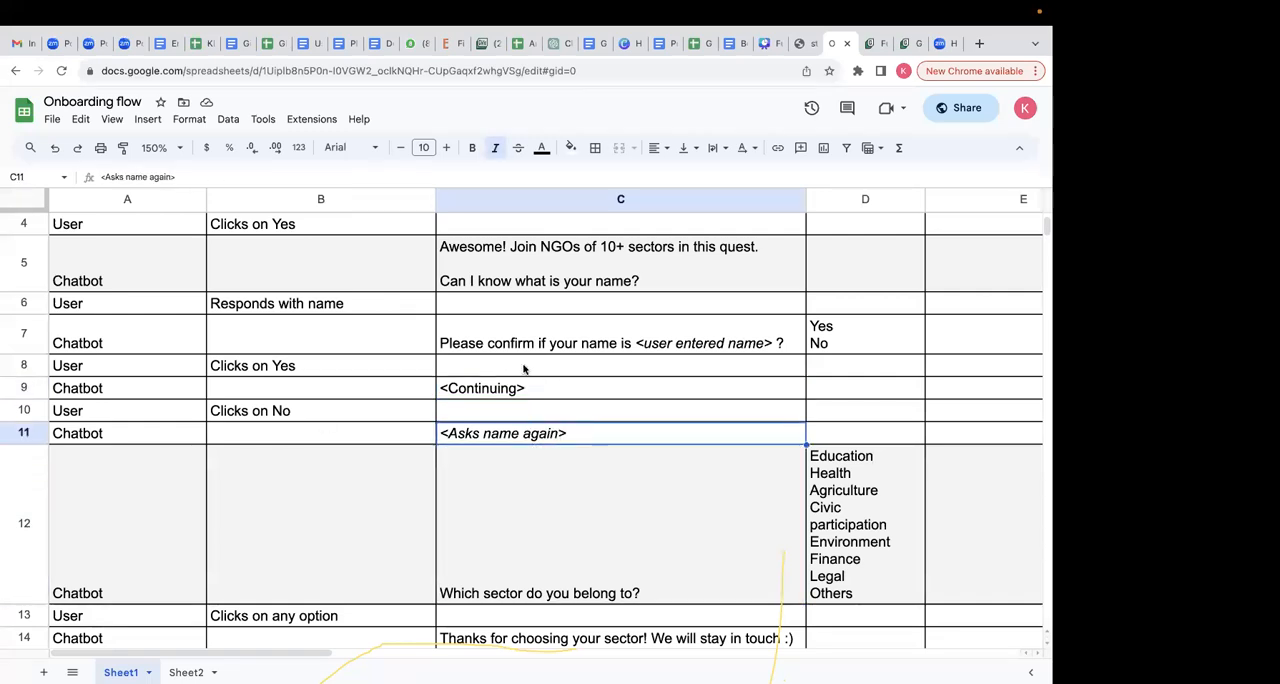
{"action": "left_click", "coordinate": [875, 45]}
{"action": "left_click", "coordinate": [476, 341]}
{"action": "type", "text": "Nice name!"}
{"action": "left_click", "coordinate": [752, 542]}
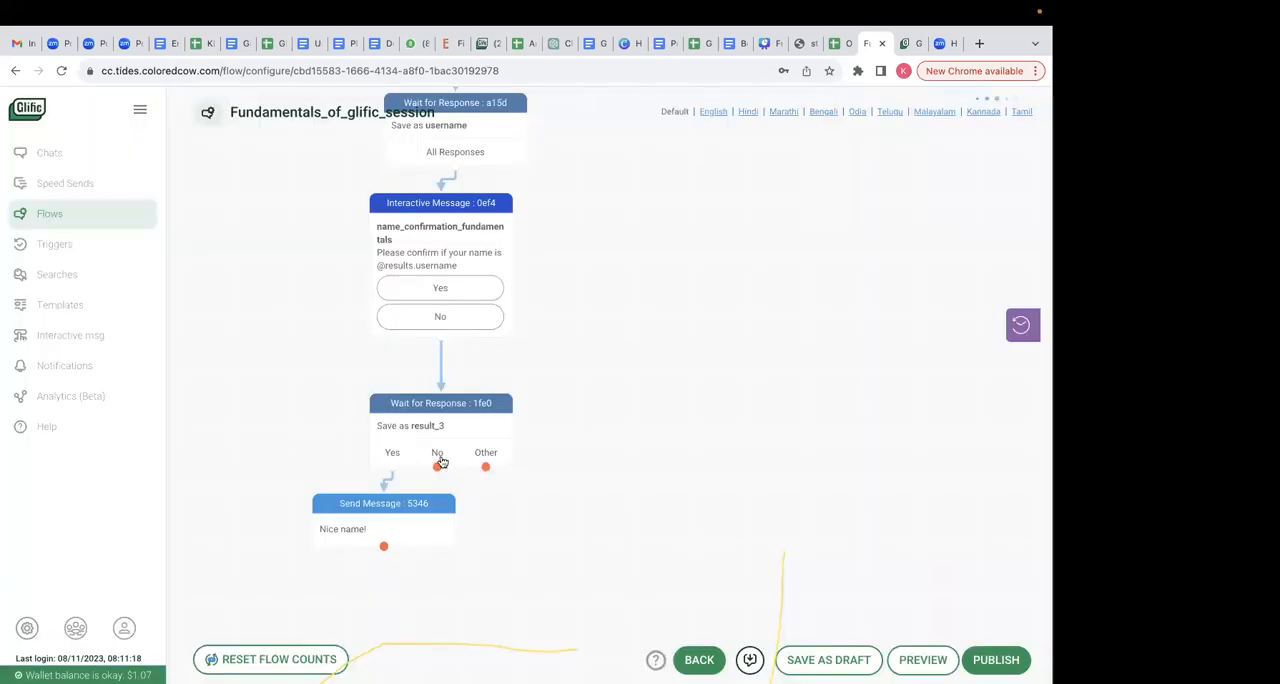
- Add a Send Message node on the No branch reading "Please tell me your name again" and place it beside the "Nice name!" node
{"action": "left_click_drag", "start_coordinate": [437, 466], "coordinate": [491, 509]}
{"action": "left_click", "coordinate": [457, 344]}
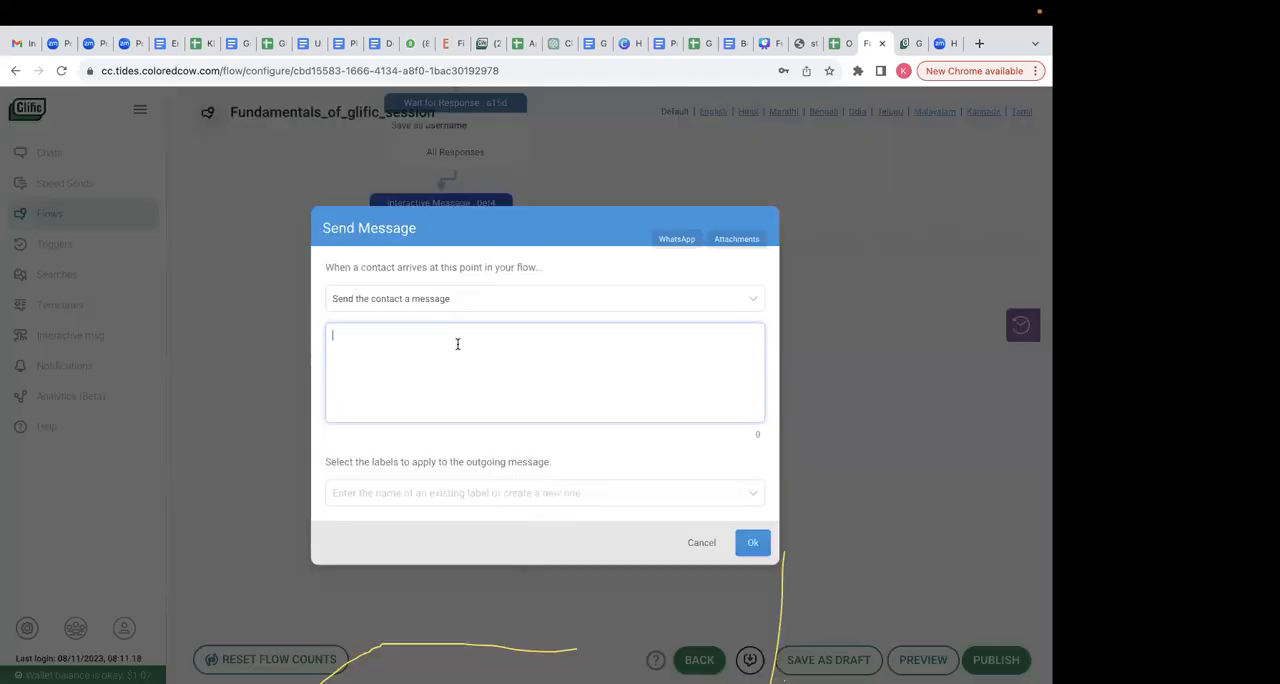
{"action": "type", "text": "Please tell me your name "}
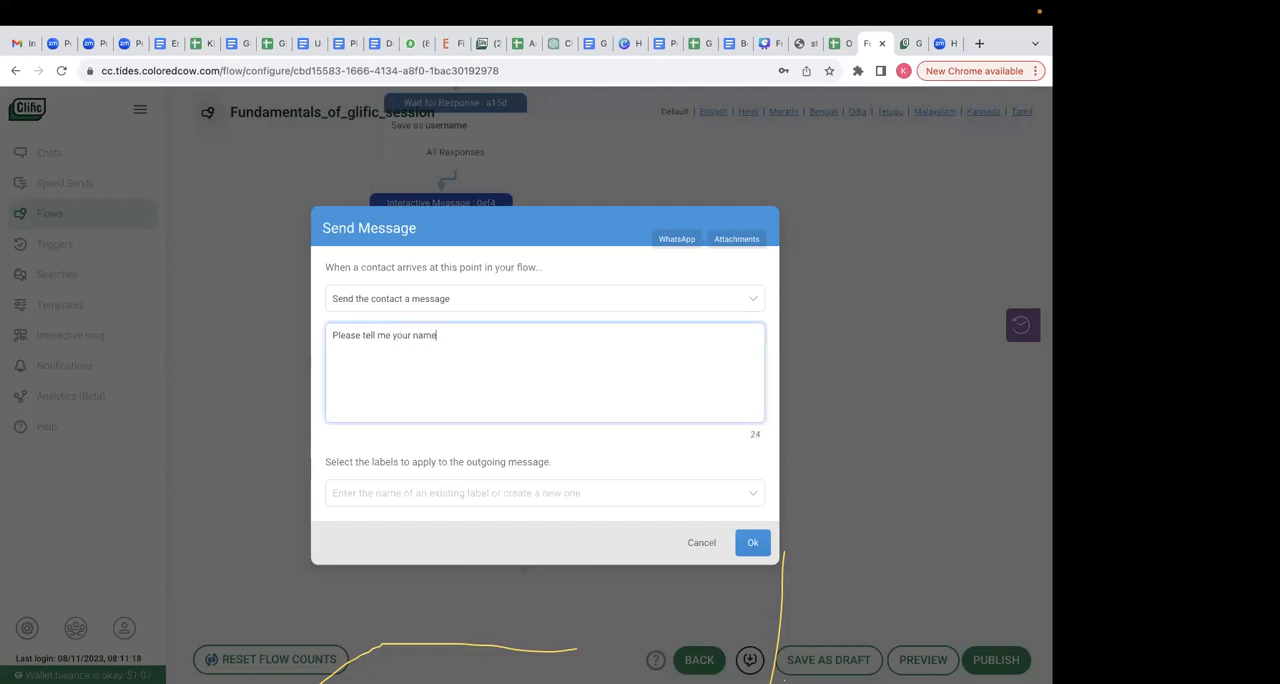
{"action": "type", "text": "again"}
{"action": "left_click", "coordinate": [752, 542]}
{"action": "left_click_drag", "start_coordinate": [541, 575], "coordinate": [584, 518]}
- Connect the "Please tell me your name again" message back to the username response node and route the Other branch to that message
{"action": "scroll", "coordinate": [620, 397], "scroll_direction": "up", "scroll_amount": 2}
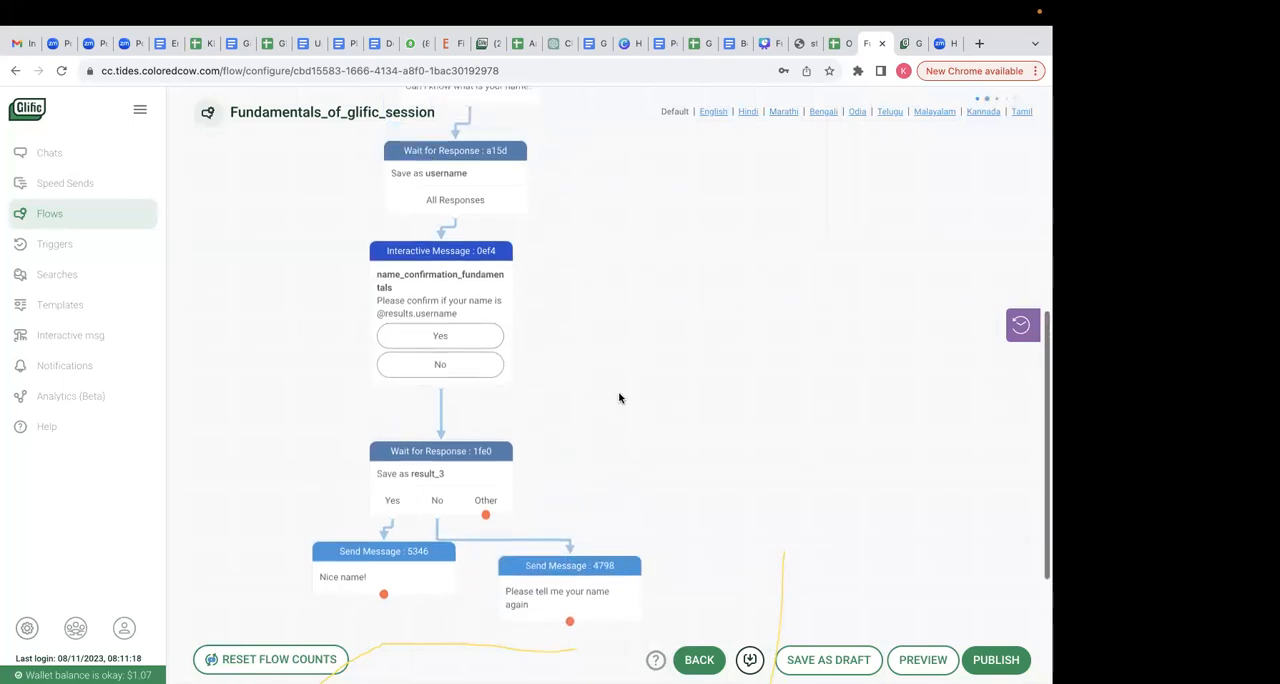
{"action": "left_click_drag", "start_coordinate": [569, 621], "coordinate": [520, 212]}
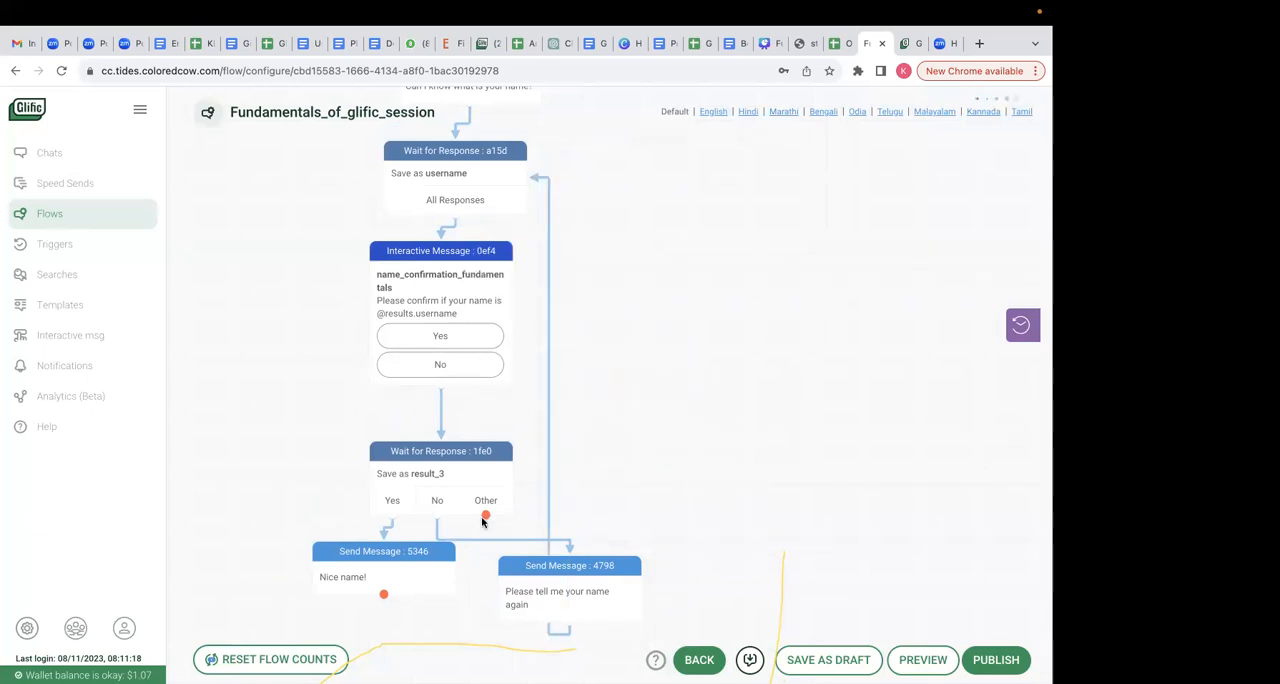
{"action": "left_click_drag", "start_coordinate": [484, 517], "coordinate": [638, 618]}
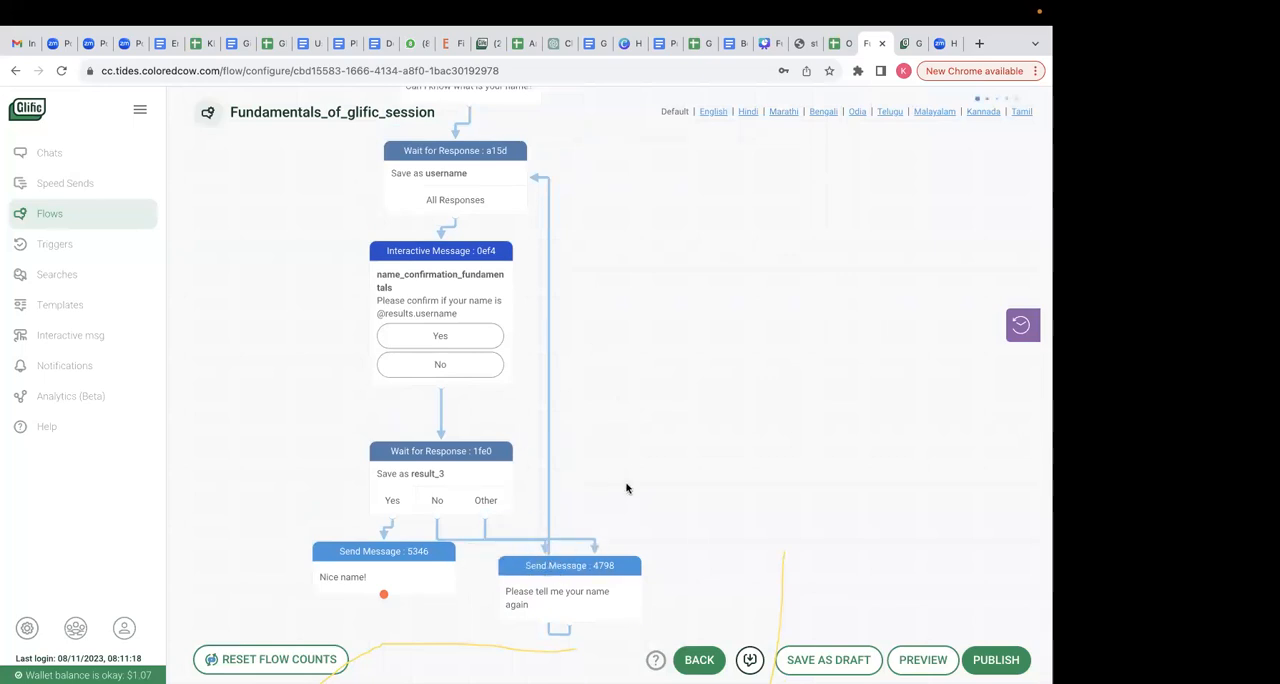
- Preview the flow, give consent with Yes, and answer the name question with a full name
{"action": "left_click", "coordinate": [996, 660]}
{"action": "left_click", "coordinate": [414, 226]}
{"action": "left_click", "coordinate": [922, 660]}
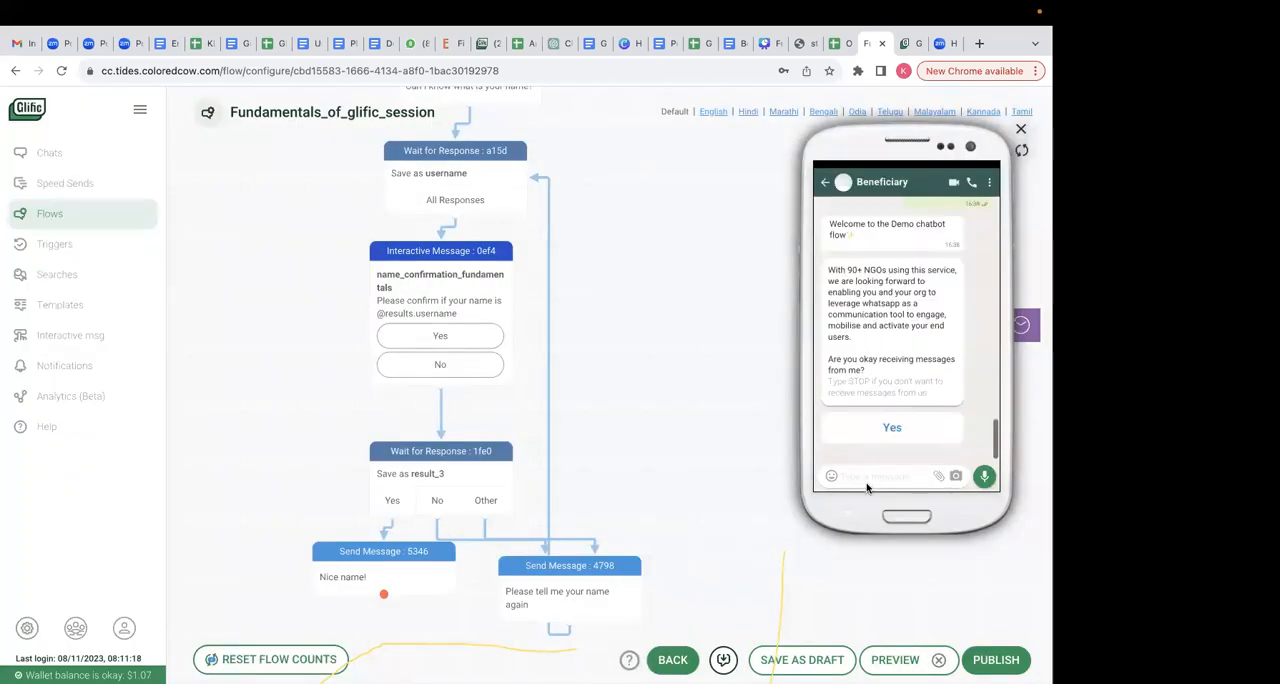
{"action": "left_click", "coordinate": [892, 426]}
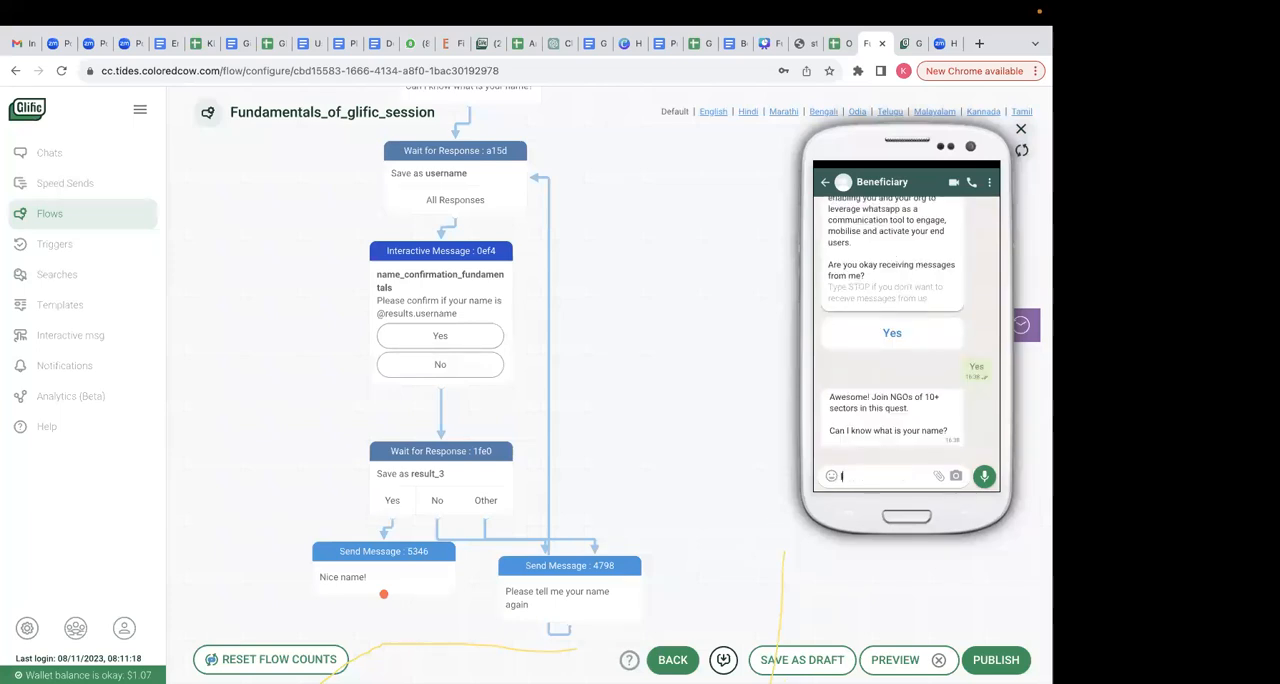
{"action": "key", "text": "Return"}
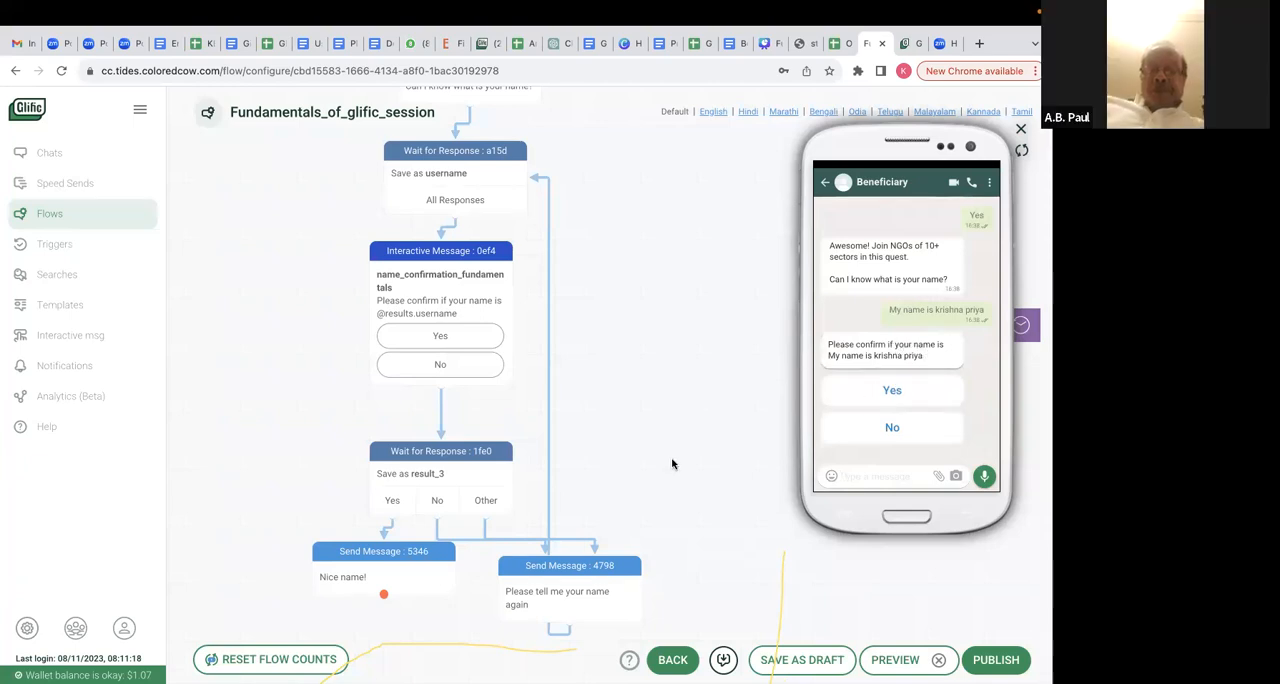
- In the preview, reject the name confirmation with No, enter a different name, and confirm it with Yes
{"action": "scroll", "coordinate": [672, 463], "scroll_direction": "up", "scroll_amount": 1}
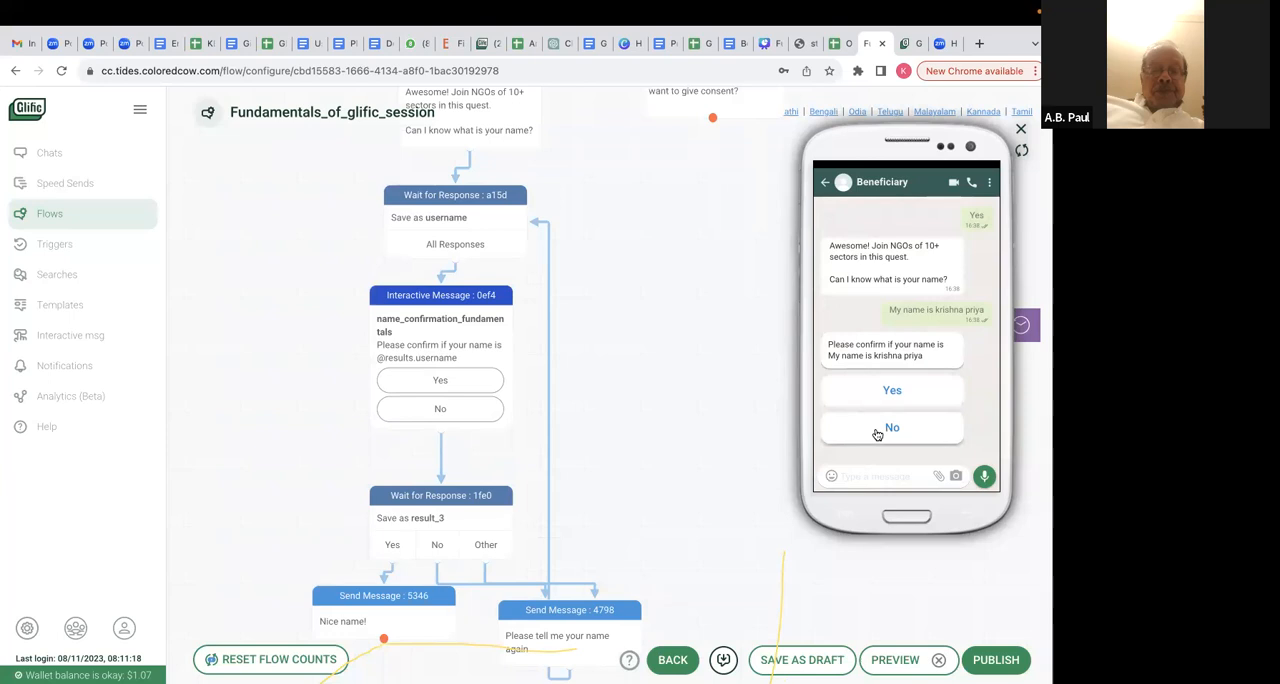
{"action": "left_click", "coordinate": [839, 447]}
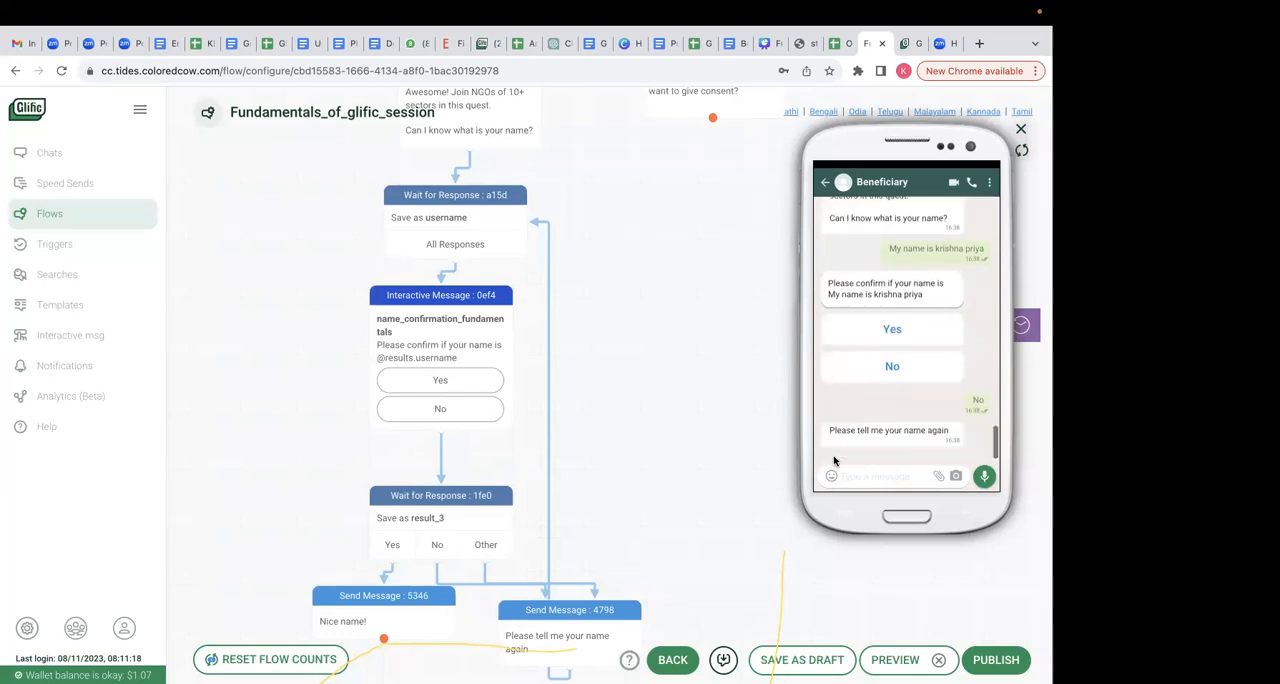
{"action": "type", "text": "Krishna"}
{"action": "key", "text": "Return"}
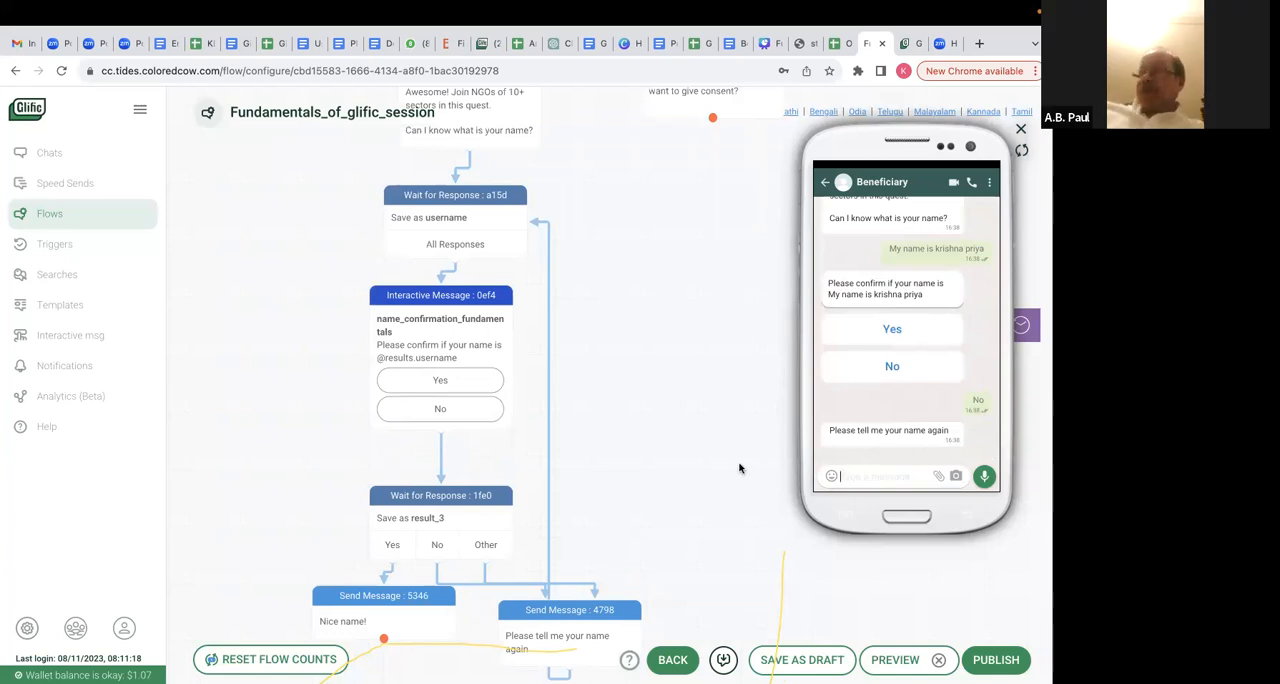
{"action": "left_click", "coordinate": [868, 398]}
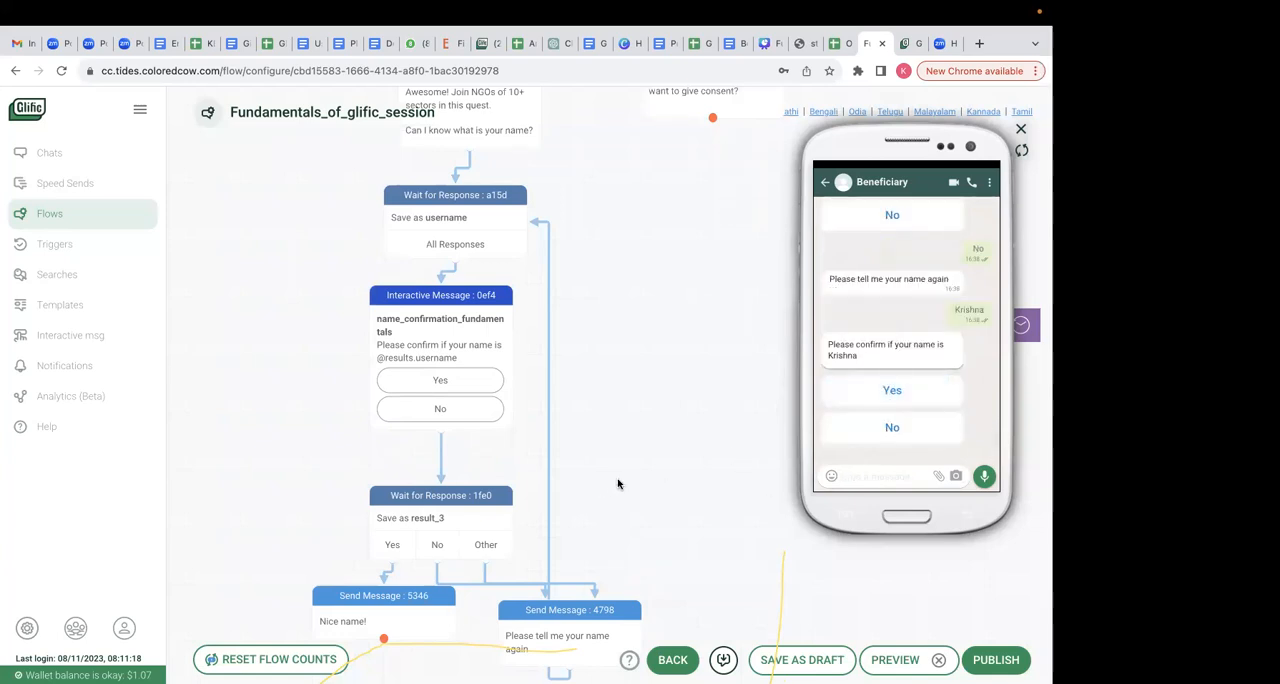
- Move the "Nice name!" message node slightly lower under the Yes branch and close the flow preview
{"action": "scroll", "coordinate": [600, 516], "scroll_direction": "down", "scroll_amount": 1}
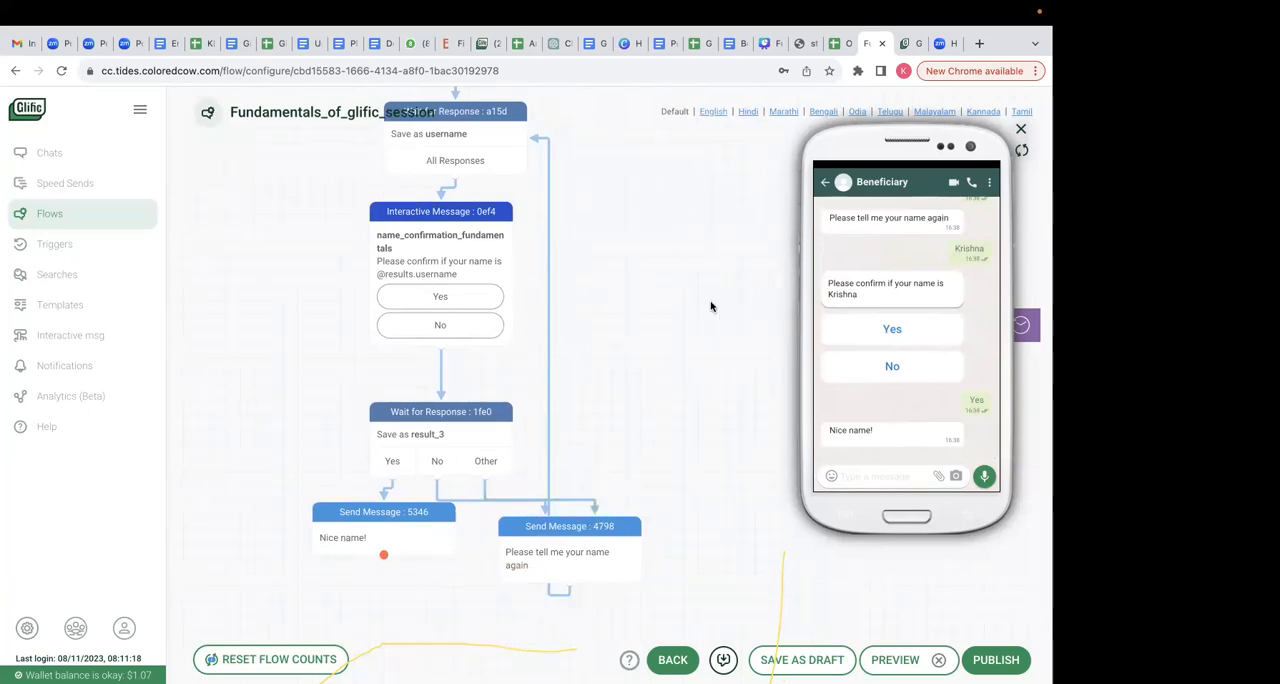
{"action": "scroll", "coordinate": [711, 306], "scroll_direction": "down", "scroll_amount": 2}
{"action": "scroll", "coordinate": [711, 307], "scroll_direction": "left", "scroll_amount": 1}
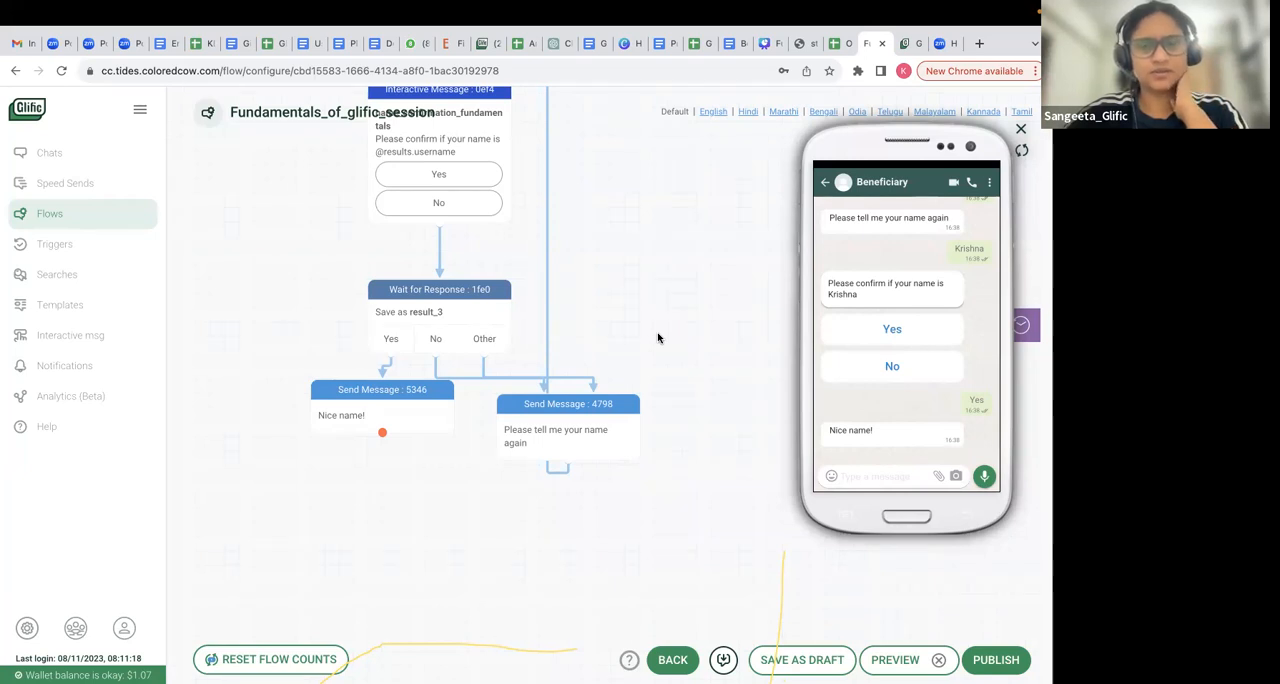
{"action": "left_click_drag", "start_coordinate": [370, 397], "coordinate": [376, 419]}
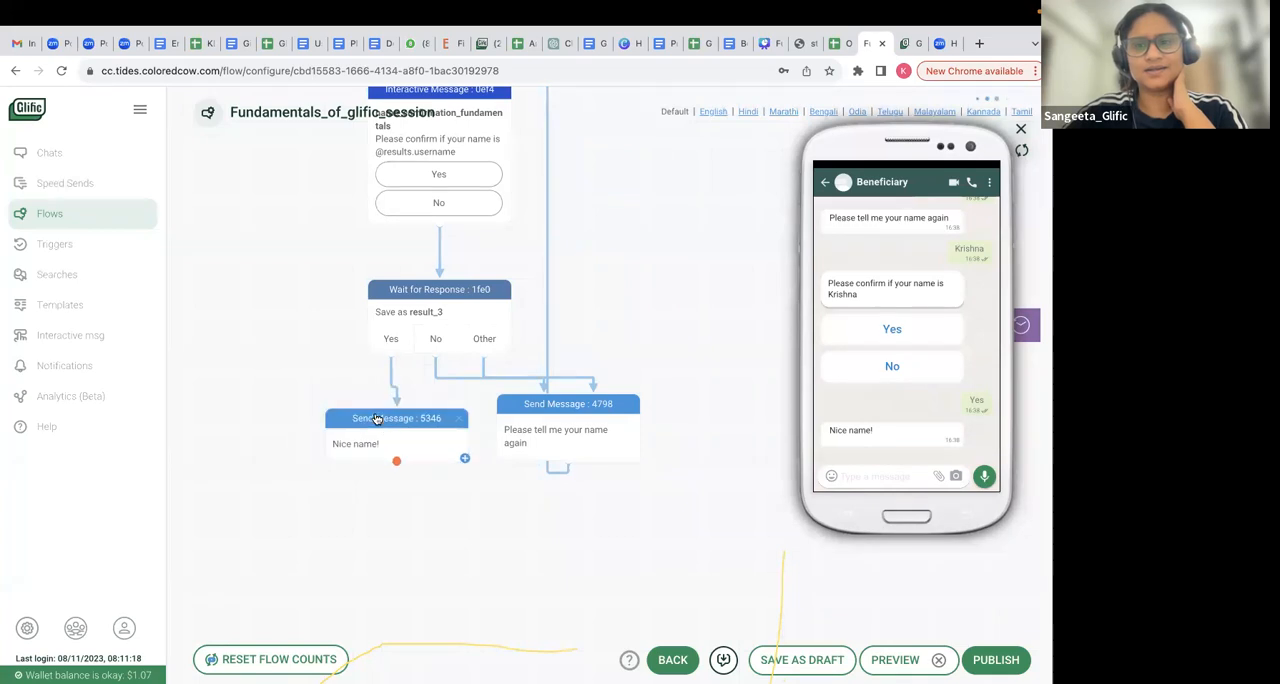
{"action": "left_click", "coordinate": [1020, 128]}
- Look up the sector question and its answer options in the Onboarding flow spreadsheet
{"action": "key", "text": "ctrl+shift+Tab"}
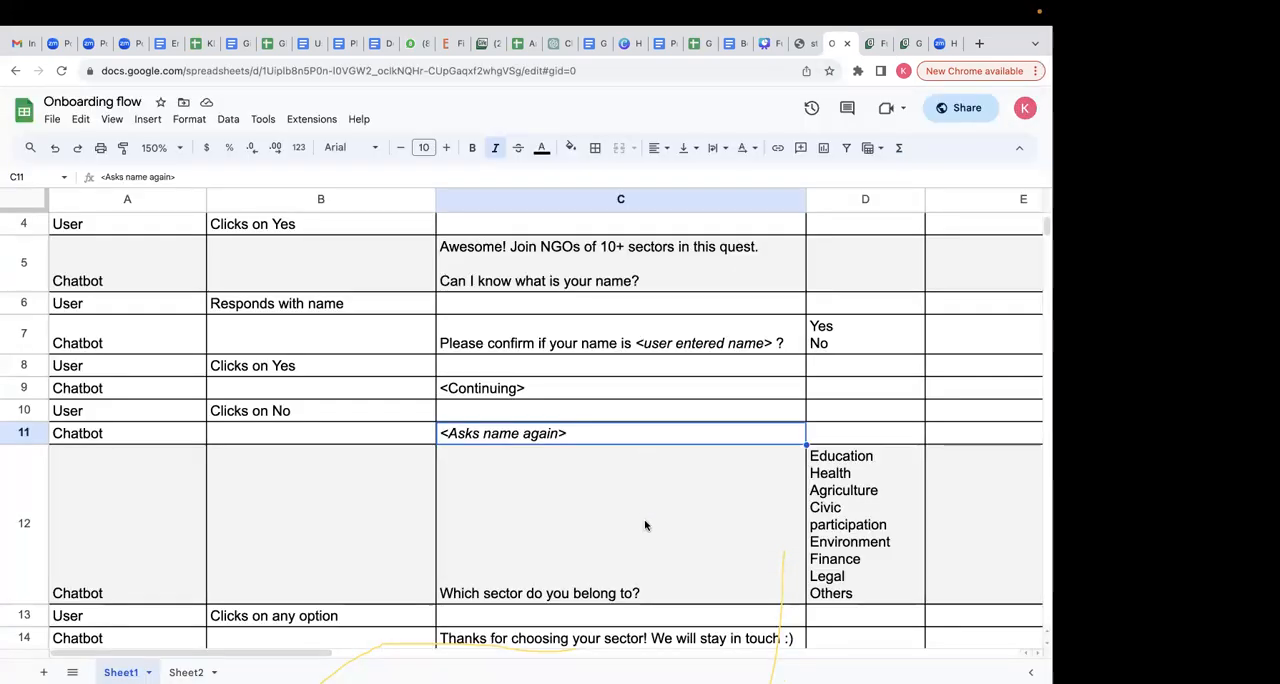
{"action": "scroll", "coordinate": [646, 523], "scroll_direction": "down", "scroll_amount": 2}
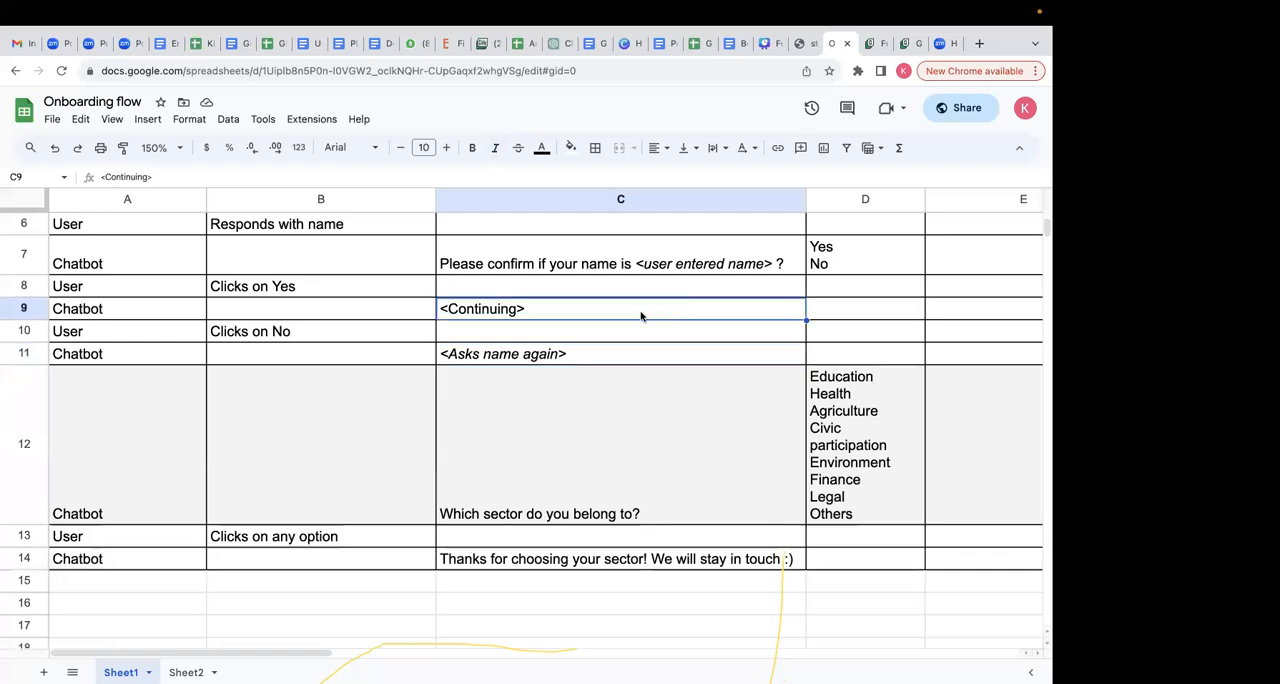
{"action": "left_click", "coordinate": [602, 457]}
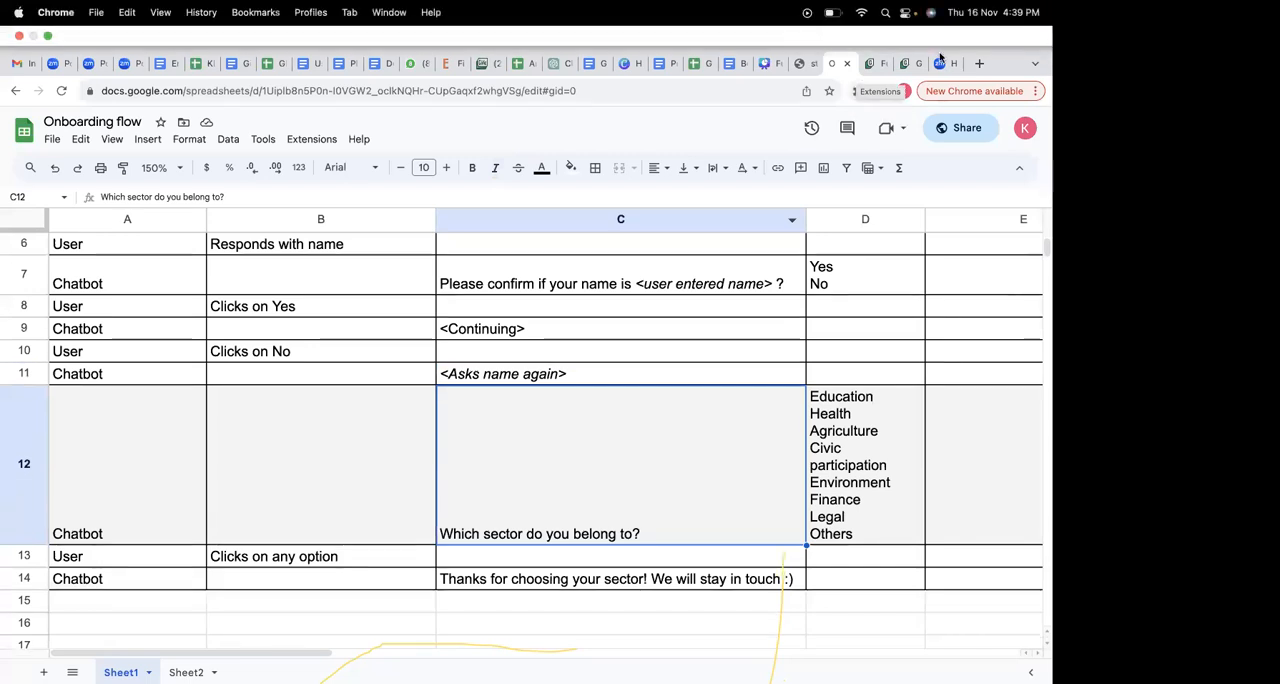
- Preview the flow again, review the earlier messages in the simulated chat, and close the preview
{"action": "left_click", "coordinate": [872, 43]}
{"action": "left_click", "coordinate": [923, 660]}
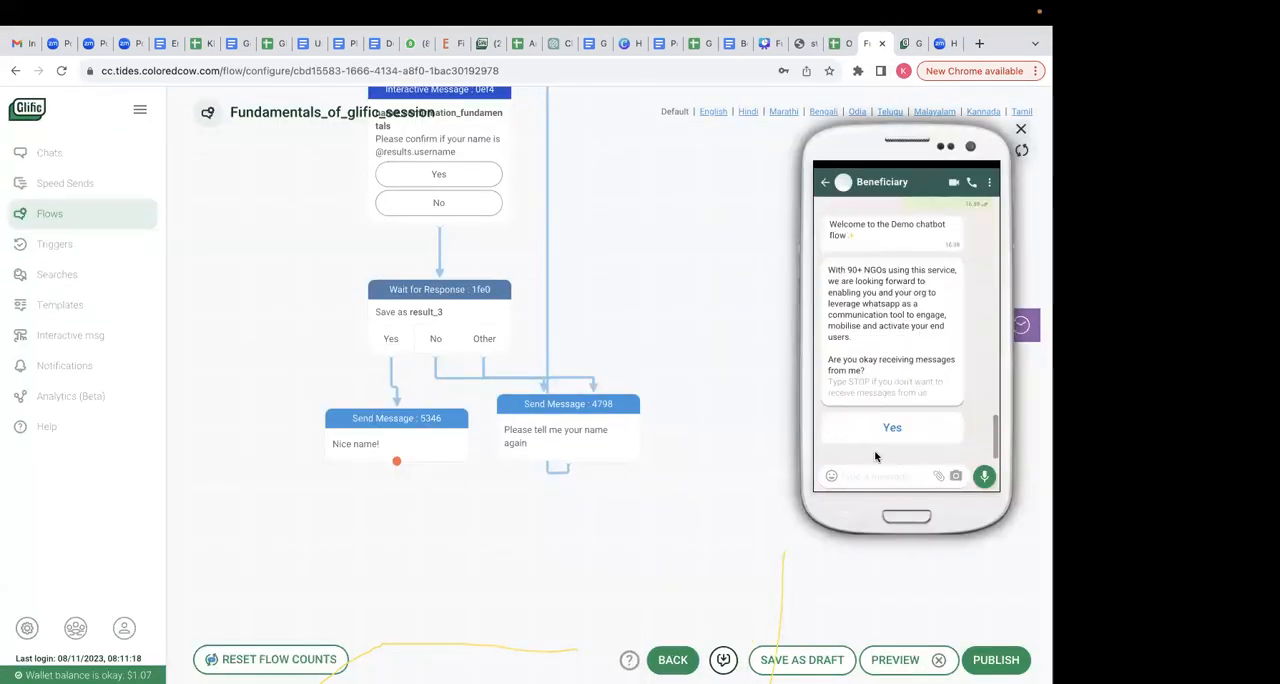
{"action": "scroll", "coordinate": [924, 288], "scroll_direction": "up", "scroll_amount": 2}
{"action": "scroll", "coordinate": [924, 288], "scroll_direction": "up", "scroll_amount": 2}
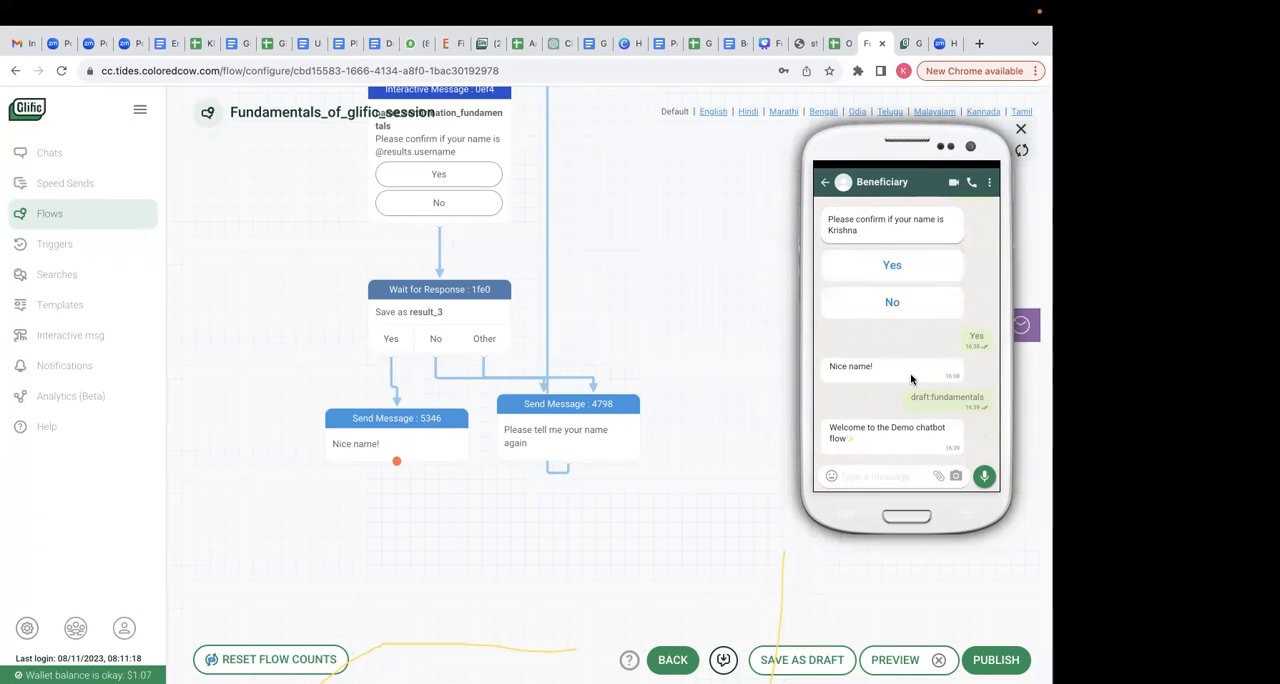
{"action": "left_click", "coordinate": [1021, 131]}
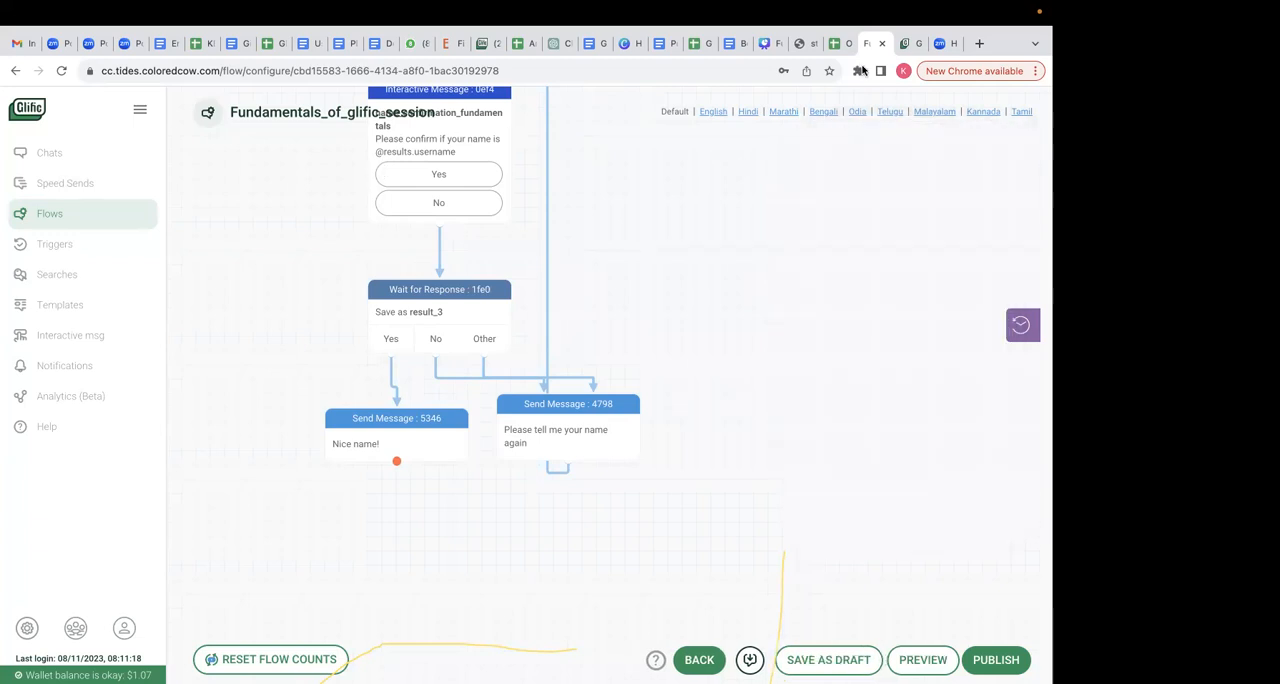
- Start a new interactive message titled Sctor_information_fundamentals and turn off showing the title in the message
{"action": "left_click", "coordinate": [905, 43]}
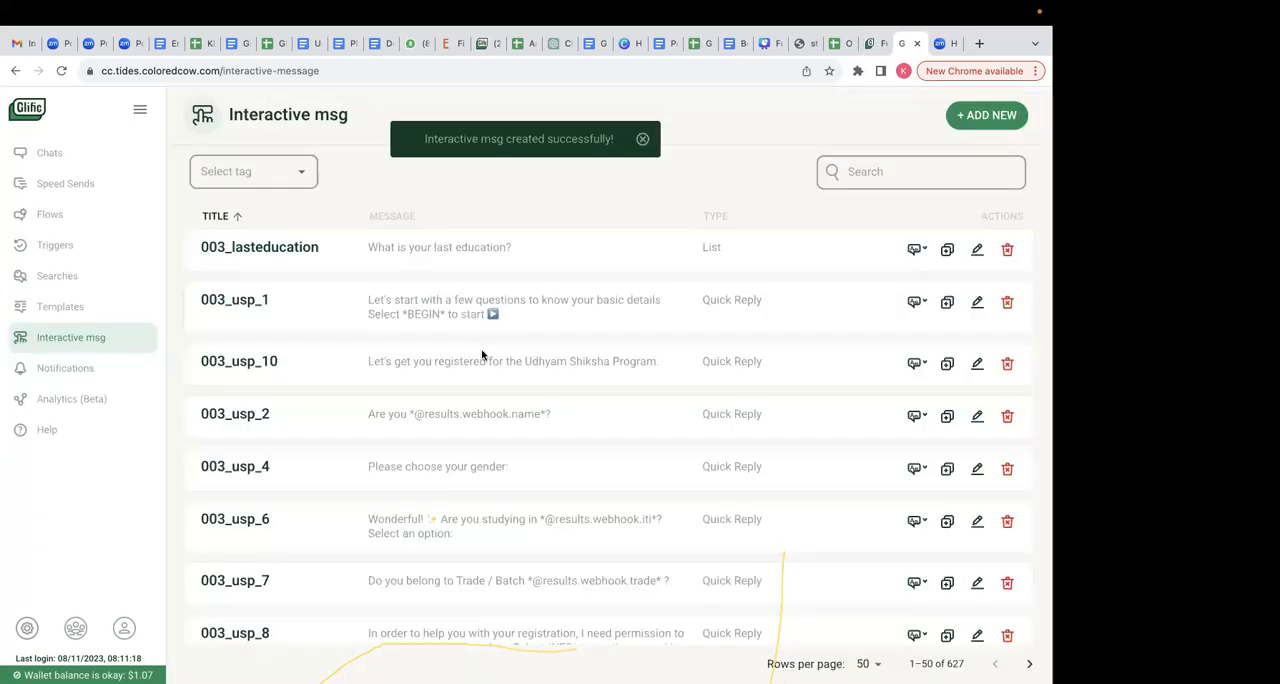
{"action": "left_click", "coordinate": [972, 120]}
{"action": "left_click", "coordinate": [229, 171]}
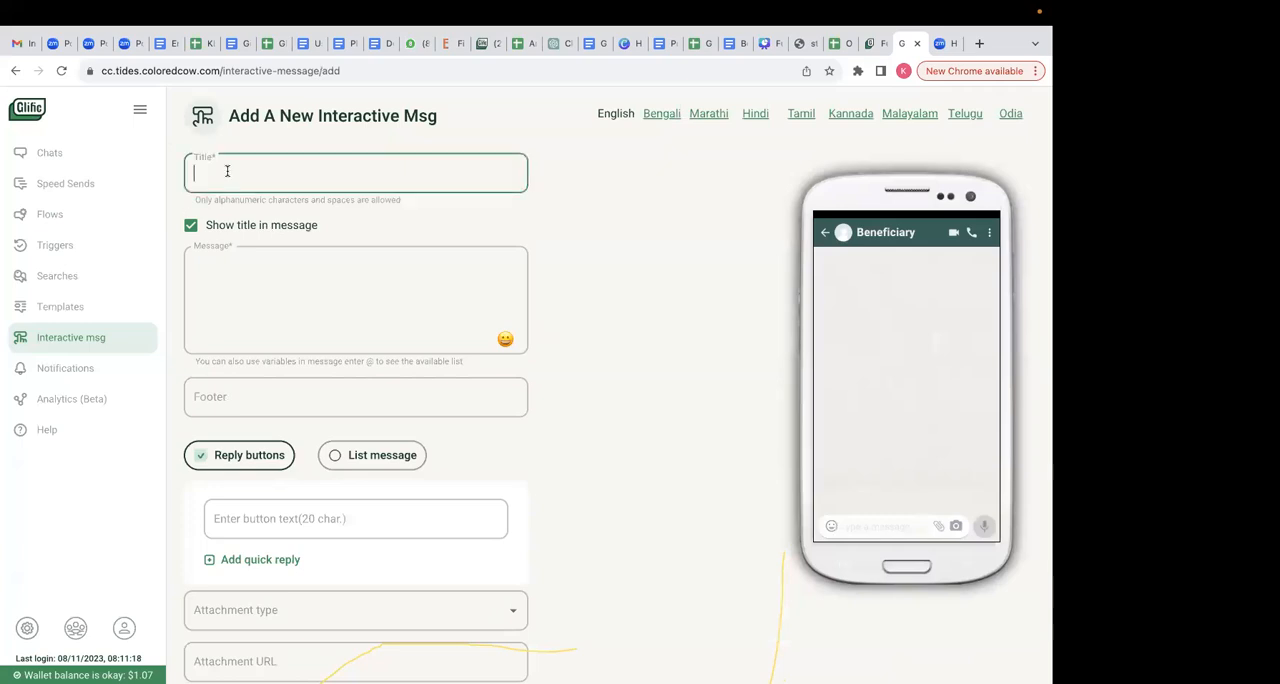
{"action": "type", "text": "Sctor_informati"}
{"action": "type", "text": "on_fundamentals"}
{"action": "left_click", "coordinate": [191, 226]}
- Copy "Which sector do you belong to?" from the Onboarding flow spreadsheet into the interactive message's text
{"action": "left_click", "coordinate": [226, 256]}
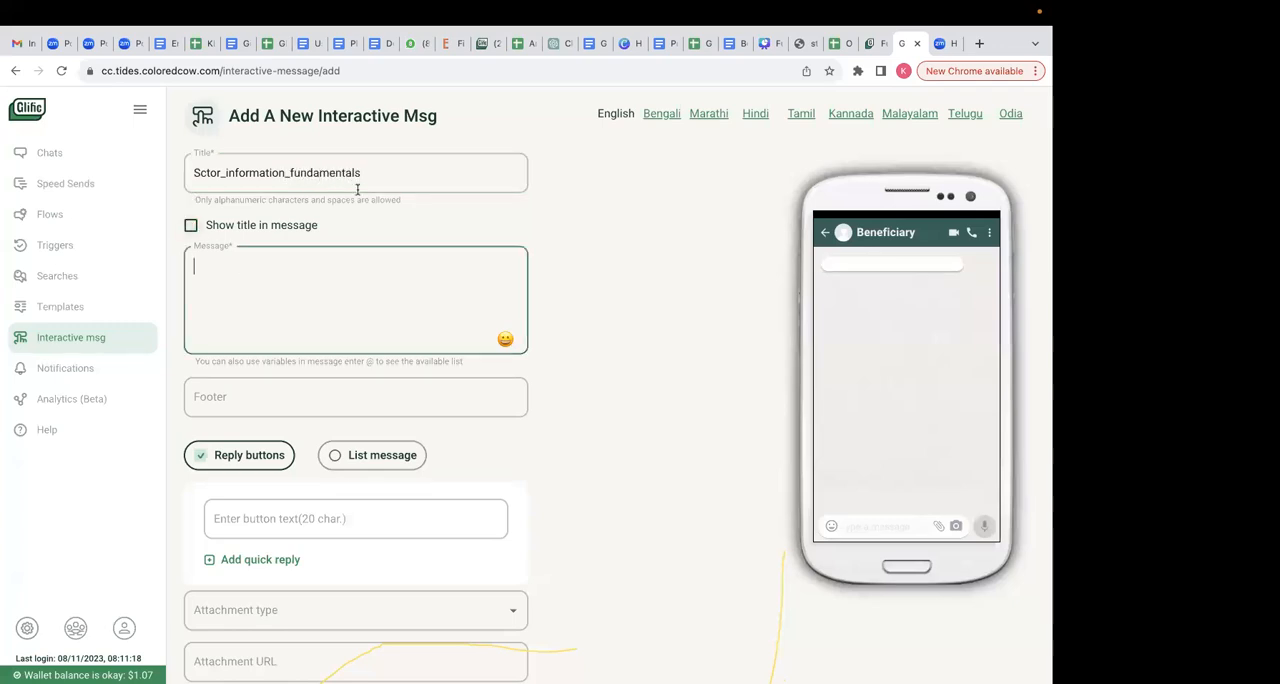
{"action": "left_click", "coordinate": [836, 43]}
{"action": "double_click", "coordinate": [580, 437]}
{"action": "key", "text": "ctrl+a"}
{"action": "key", "text": "ctrl+c"}
{"action": "left_click", "coordinate": [326, 481]}
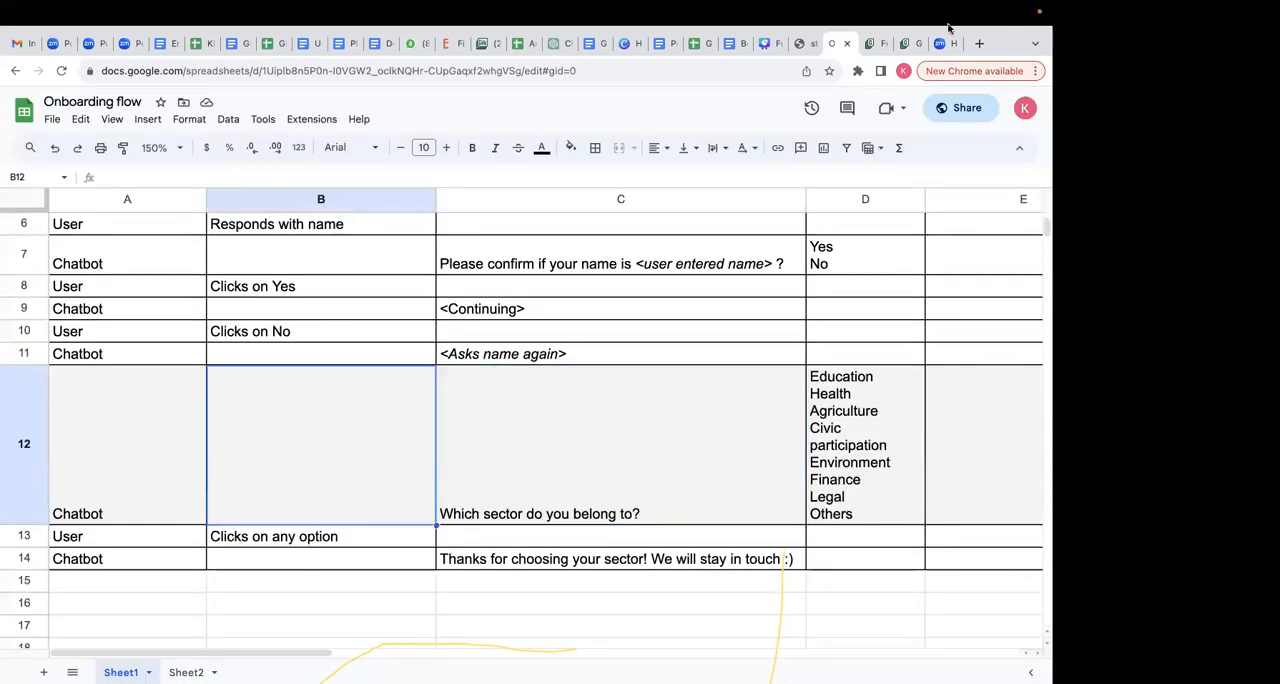
{"action": "left_click", "coordinate": [905, 43]}
{"action": "key", "text": "ctrl+v"}
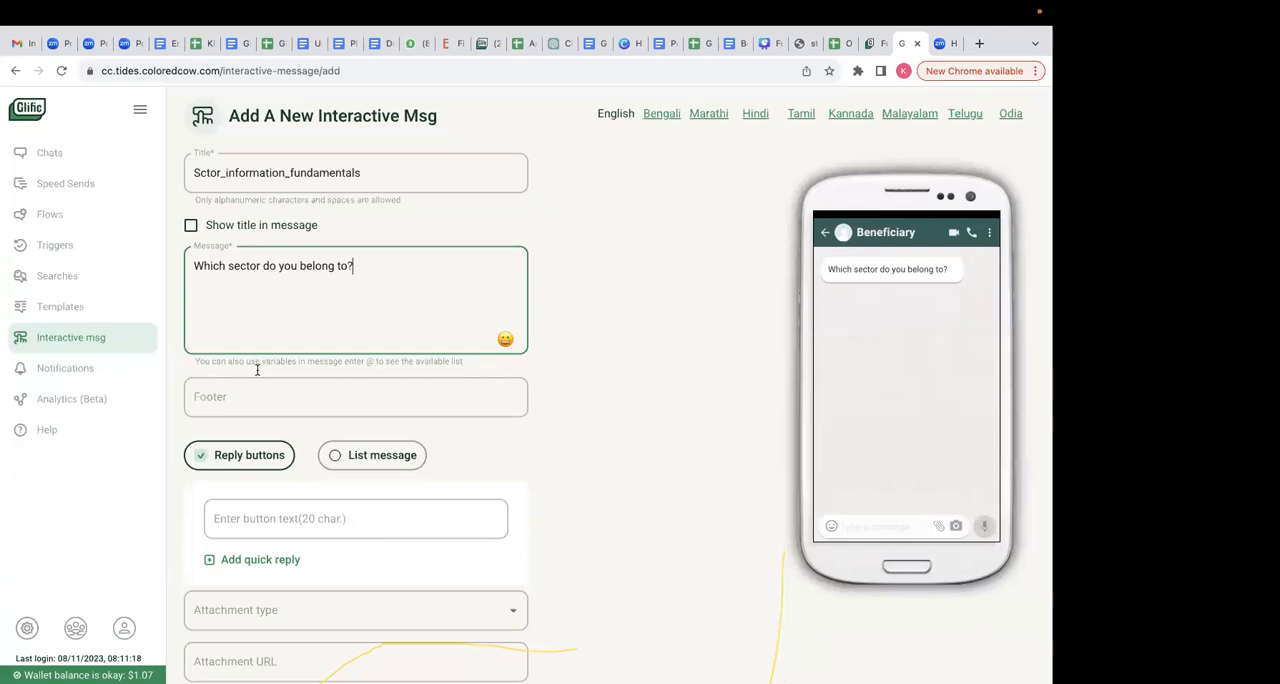
- Make the interactive message a list message with the list header "Click here"
{"action": "left_click", "coordinate": [358, 458]}
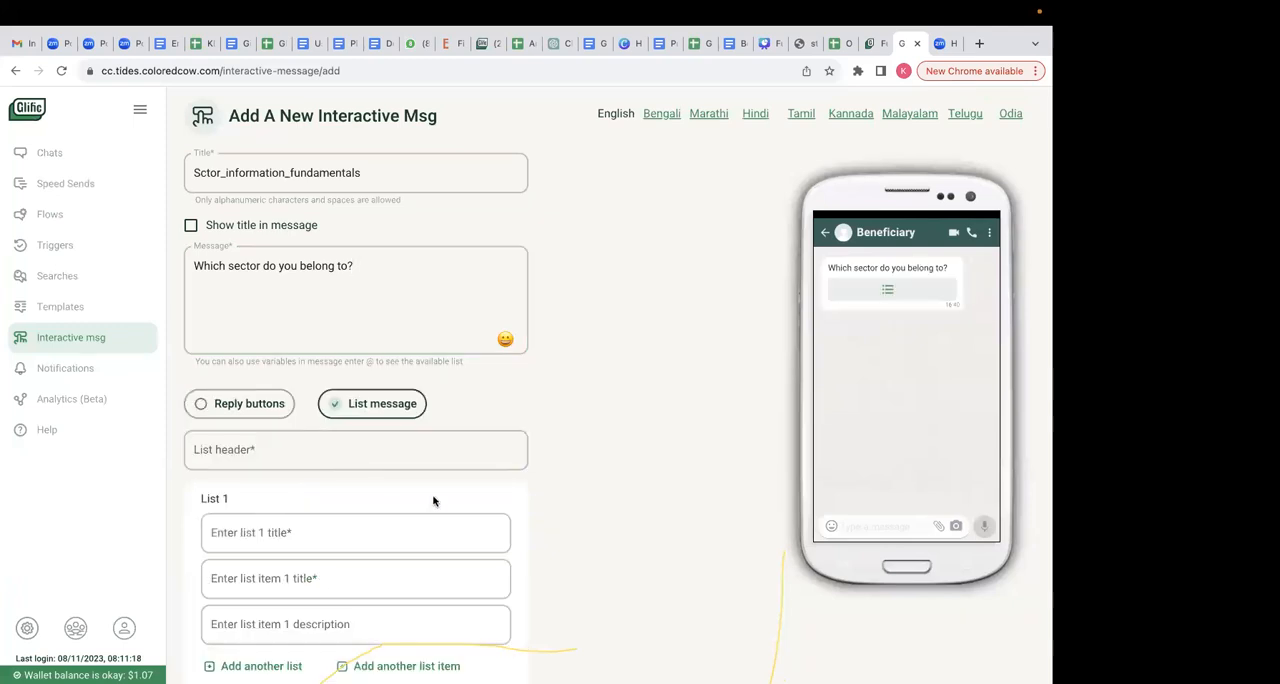
{"action": "scroll", "coordinate": [449, 494], "scroll_direction": "down", "scroll_amount": 2}
{"action": "left_click", "coordinate": [411, 360]}
{"action": "type", "text": "safdsd"}
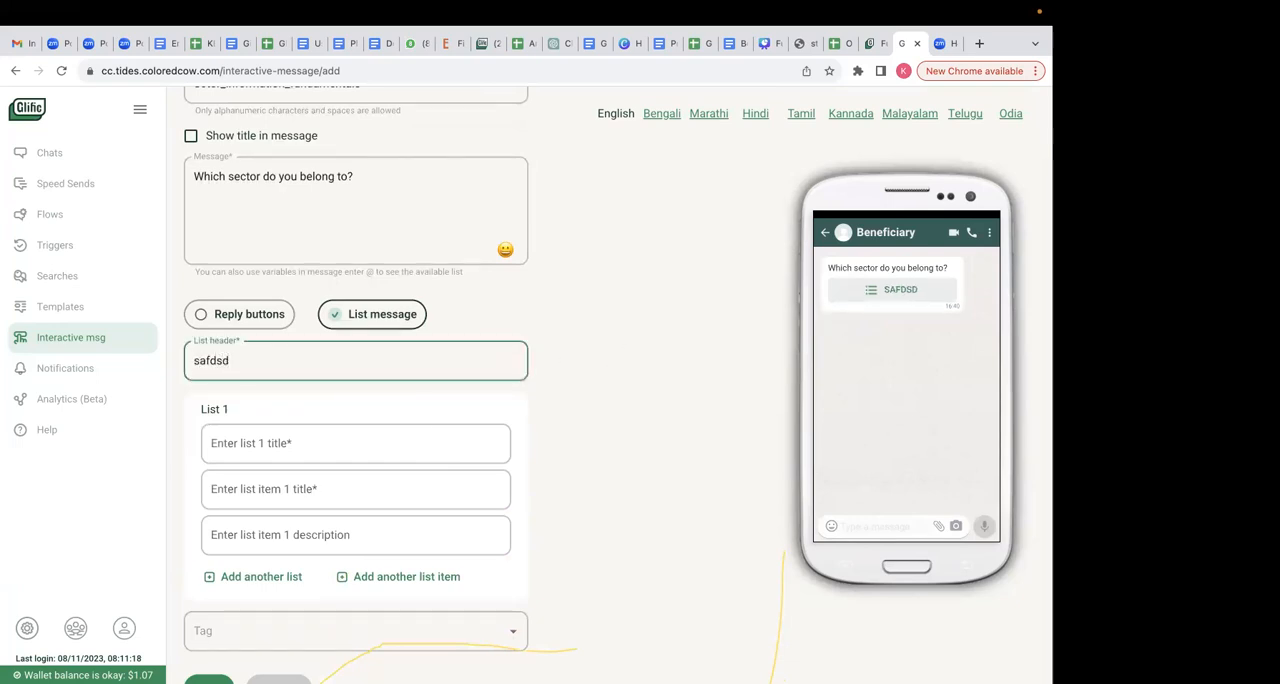
{"action": "key", "text": "BackSpace"}
{"action": "key", "text": "BackSpace"}
{"action": "key", "text": "BackSpace"}
{"action": "key", "text": "BackSpace"}
{"action": "key", "text": "BackSpace"}
{"action": "key", "text": "BackSpace"}
{"action": "type", "text": "Cl"}
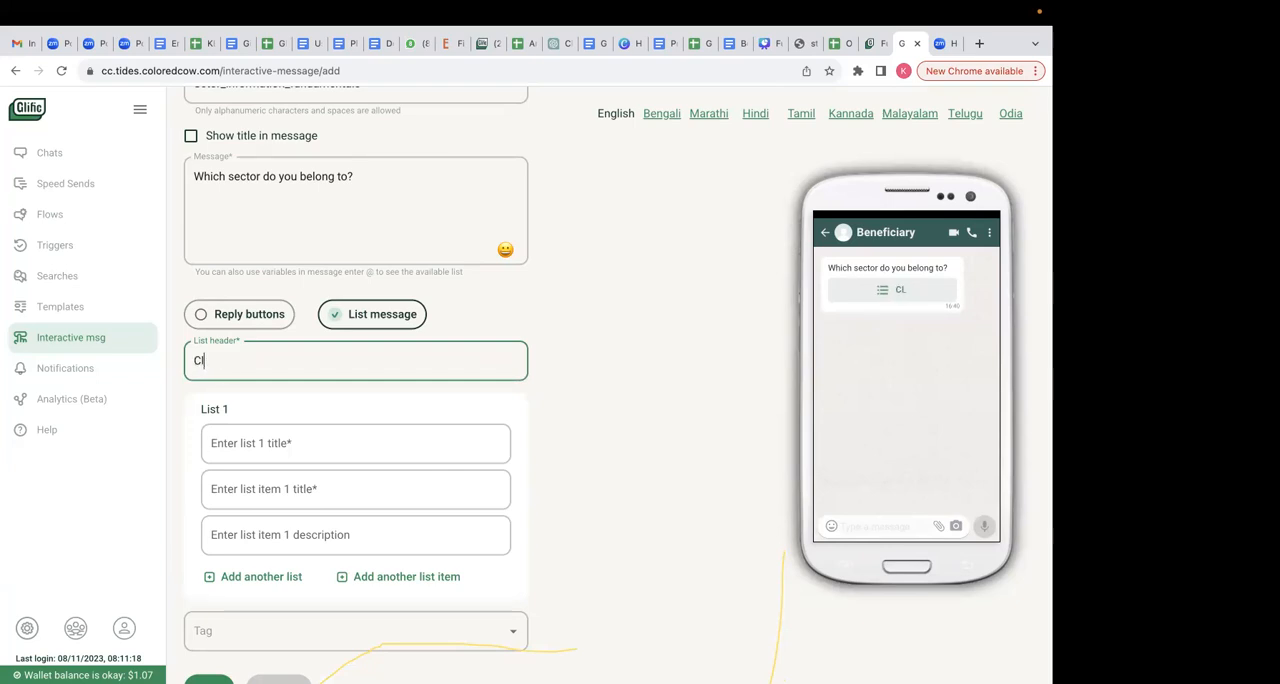
{"action": "type", "text": "ick here"}
- Title the first list "Sector names" and check how the list opens in the phone preview
{"action": "left_click", "coordinate": [340, 438]}
{"action": "left_click", "coordinate": [900, 289]}
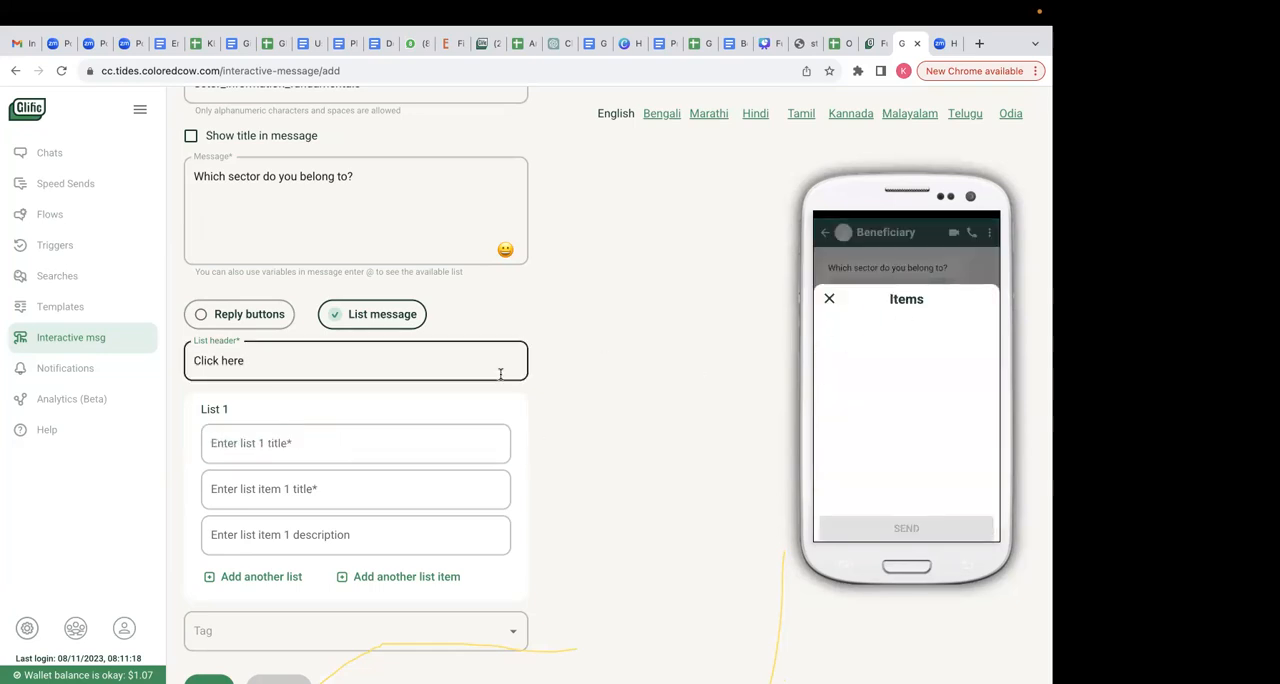
{"action": "left_click", "coordinate": [324, 439]}
{"action": "type", "text": "Sec"}
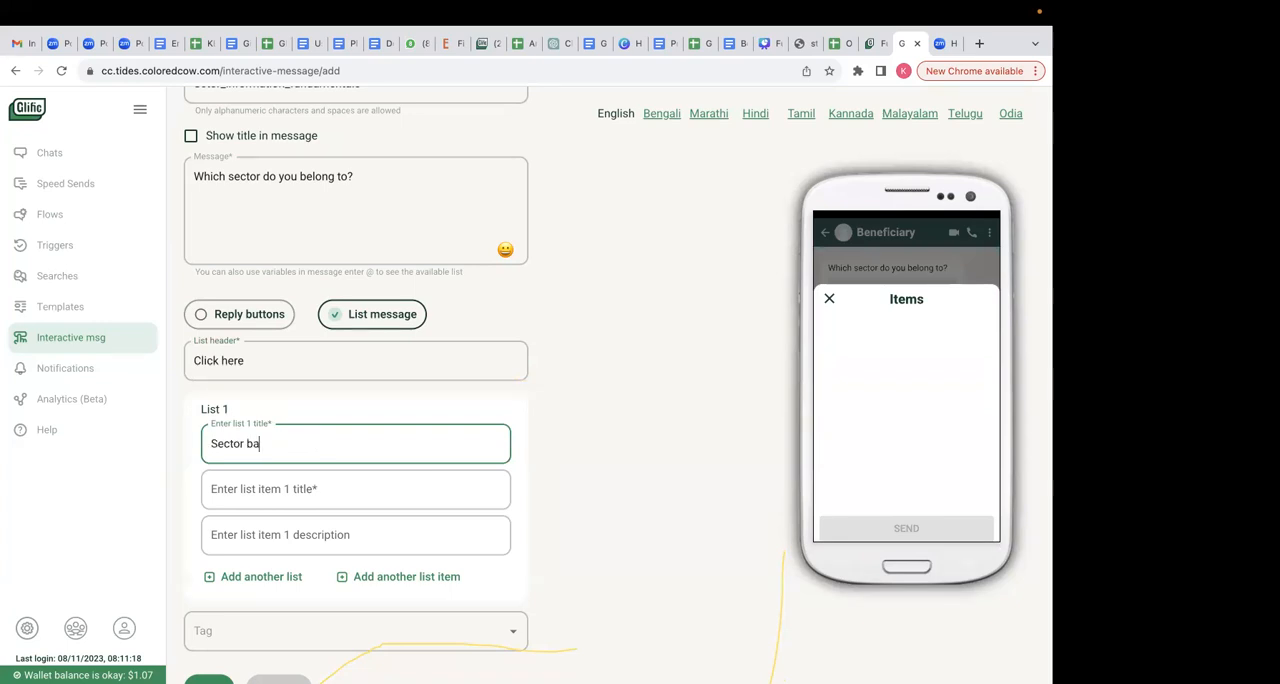
{"action": "type", "text": "tor names"}
{"action": "left_click", "coordinate": [305, 493]}
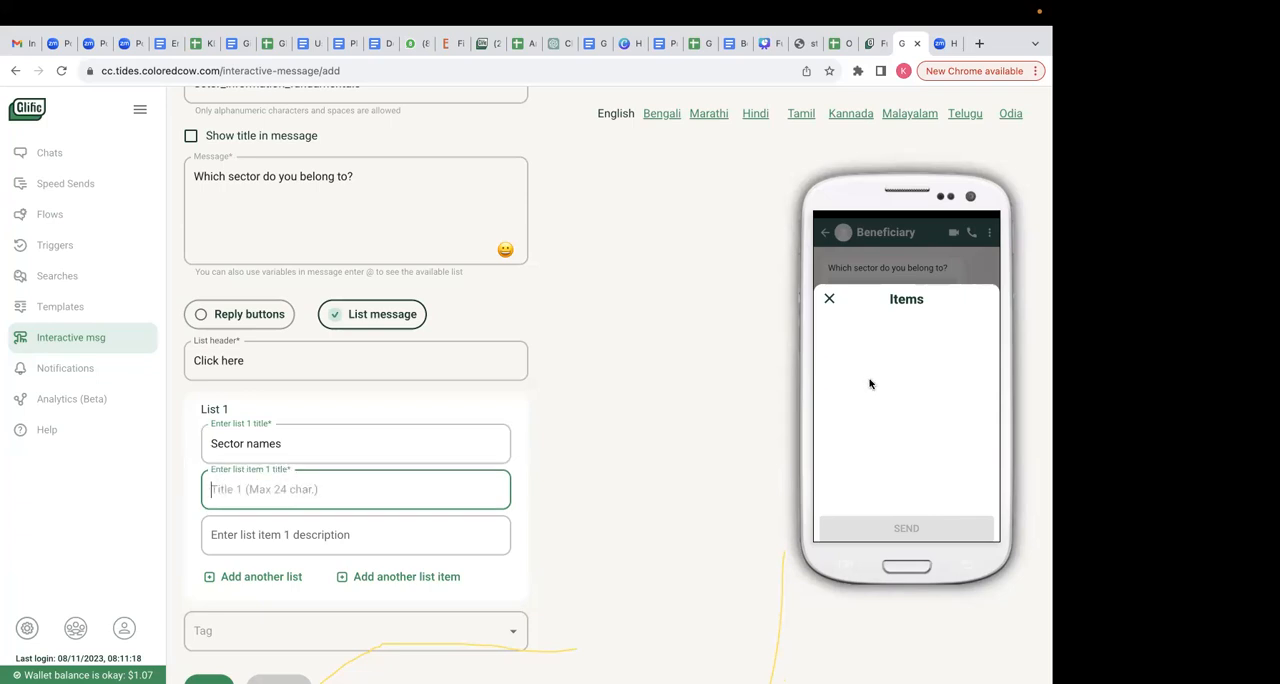
{"action": "left_click", "coordinate": [828, 299]}
- Check the sector options in the Onboarding flow spreadsheet and enter Education and Health as the first two list items
{"action": "left_click", "coordinate": [291, 498]}
{"action": "left_click", "coordinate": [828, 43]}
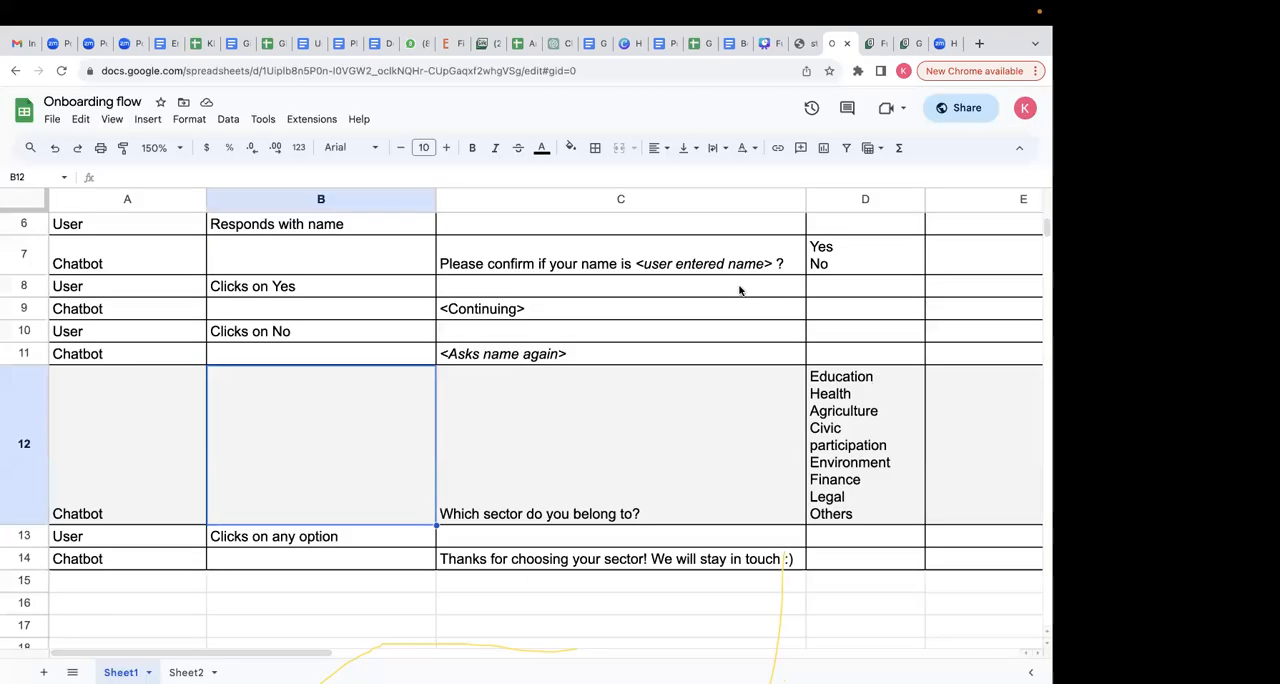
{"action": "left_click", "coordinate": [895, 45]}
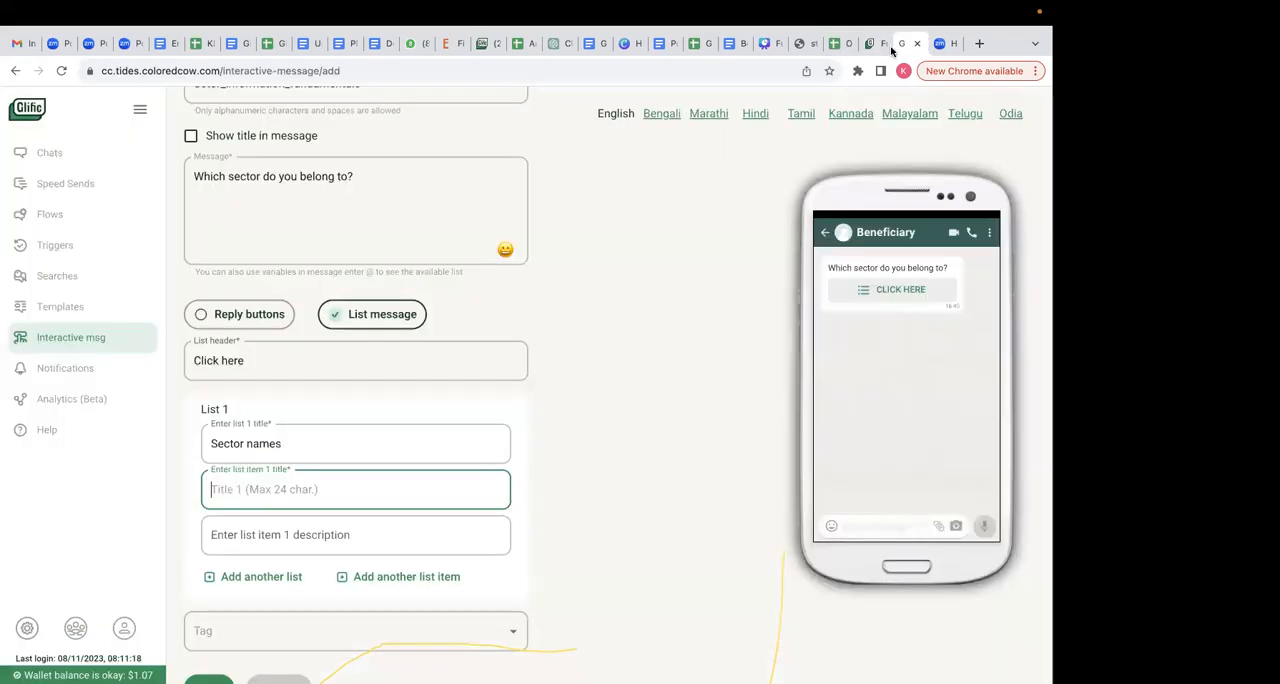
{"action": "type", "text": "Education"}
{"action": "left_click", "coordinate": [406, 577]}
{"action": "left_click", "coordinate": [271, 576]}
{"action": "type", "text": "Health"}
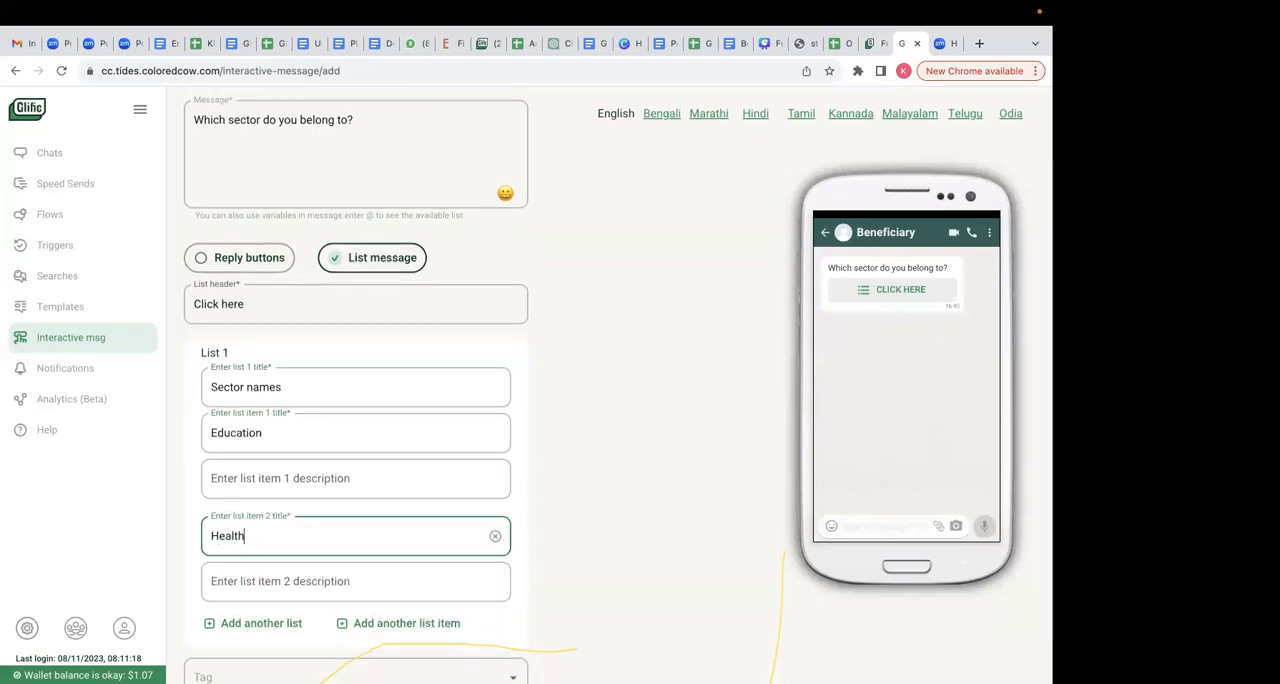
- Add Agriculture and Civic Participation as the third and fourth list items
{"action": "left_click", "coordinate": [390, 623]}
{"action": "left_click", "coordinate": [253, 636]}
{"action": "type", "text": "agriculture"}
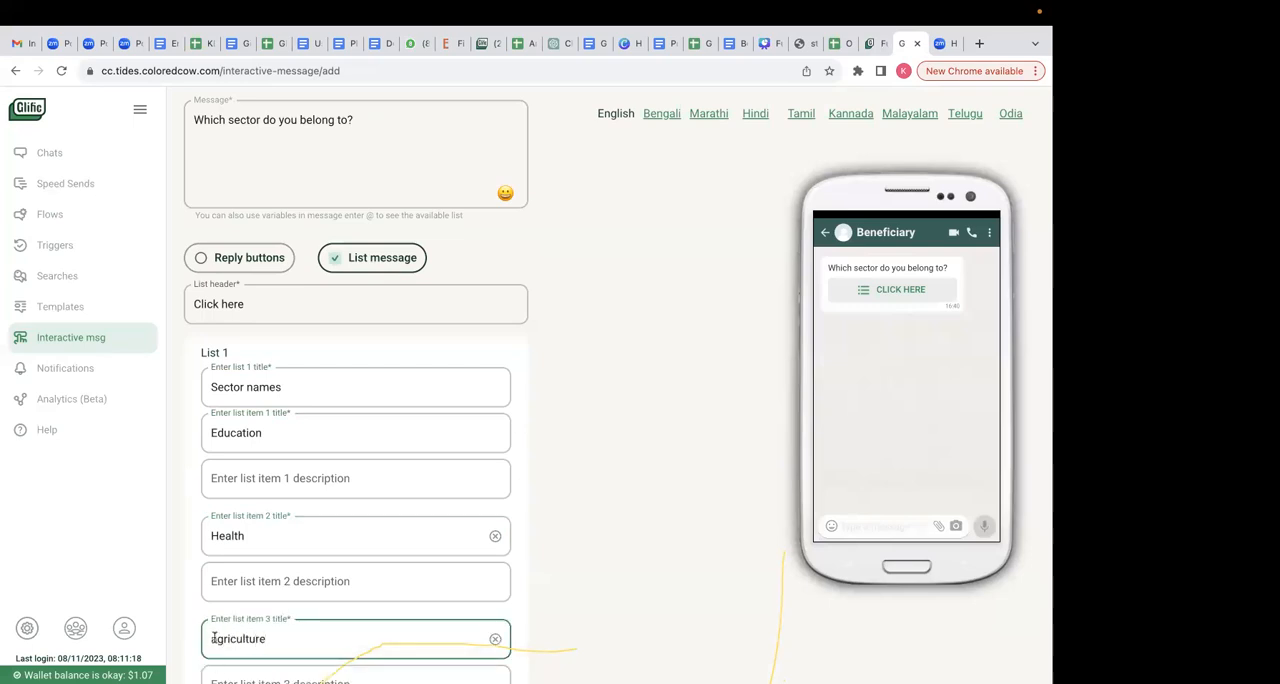
{"action": "key", "text": "BackSpace"}
{"action": "type", "text": "A"}
{"action": "scroll", "coordinate": [457, 651], "scroll_direction": "down", "scroll_amount": 3}
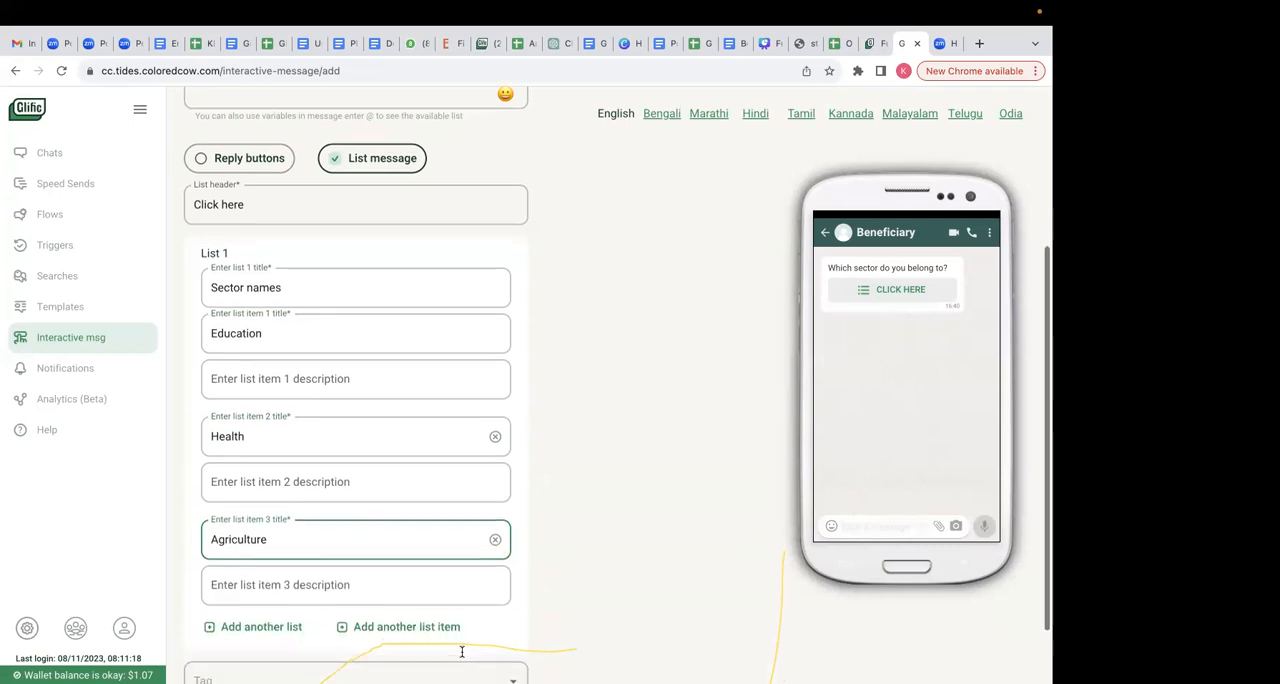
{"action": "left_click", "coordinate": [433, 598]}
{"action": "left_click", "coordinate": [300, 612]}
{"action": "type", "text": "C"}
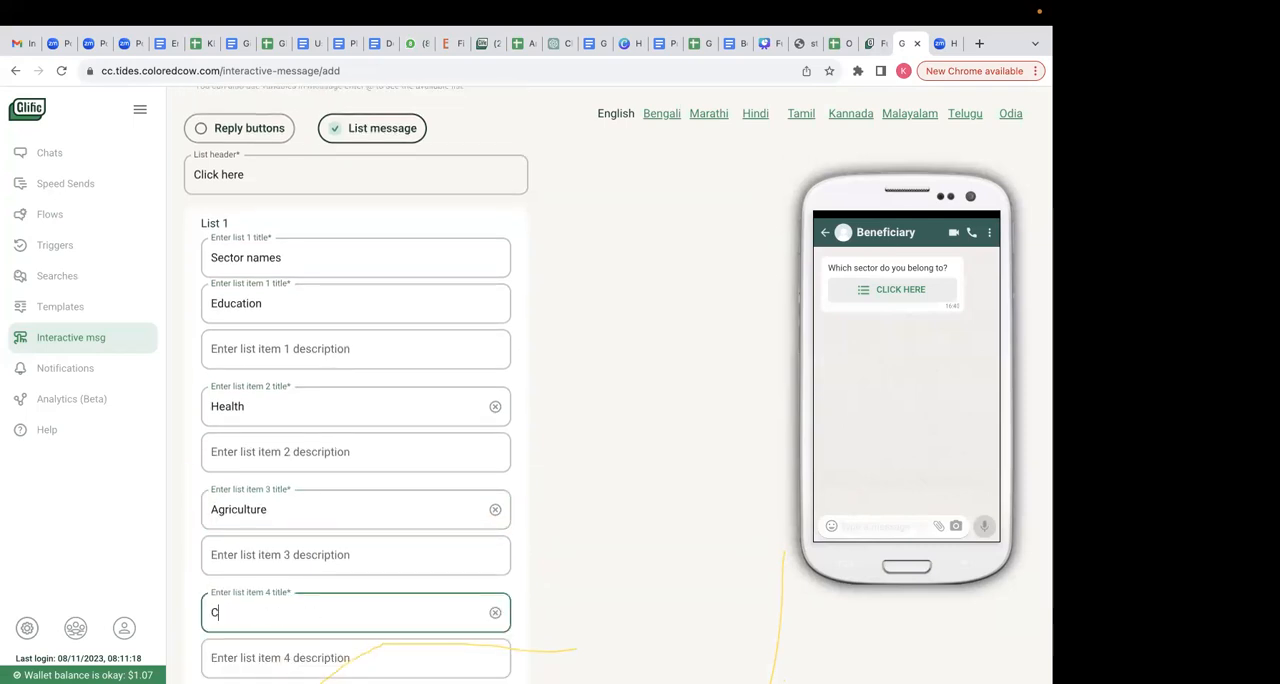
{"action": "type", "text": "ivic Participat"}
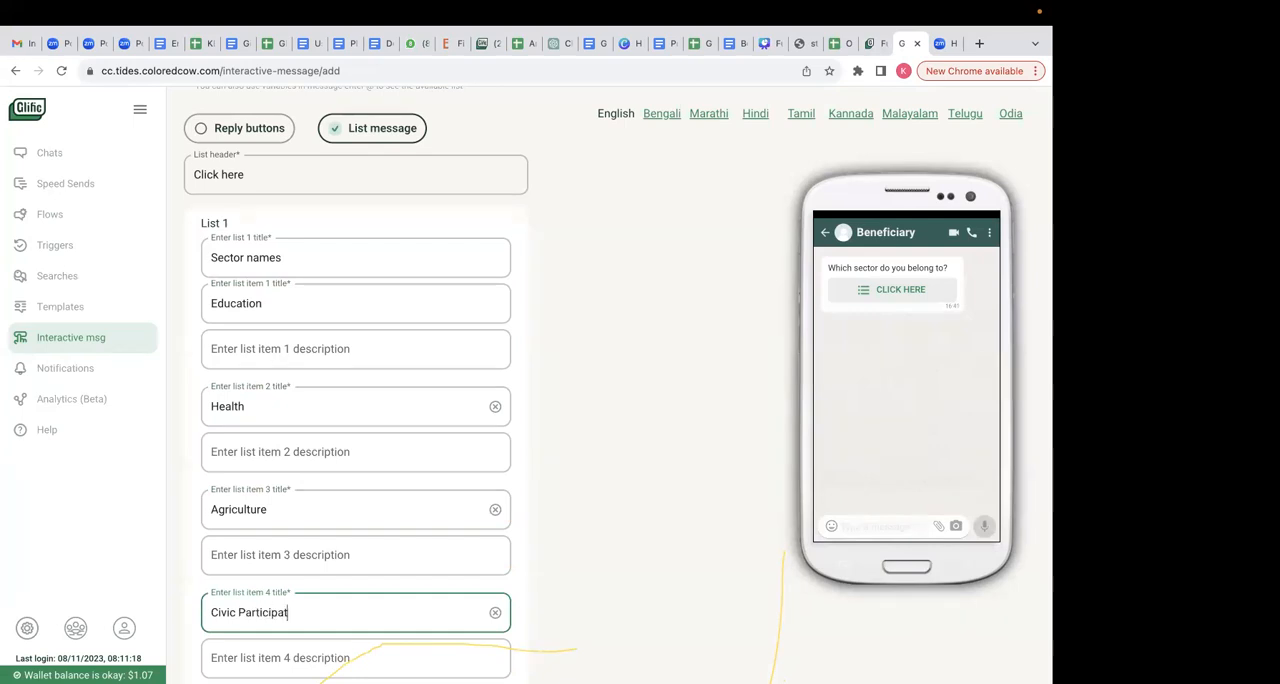
- Add Legal as the fifth list item
{"action": "scroll", "coordinate": [363, 594], "scroll_direction": "down", "scroll_amount": 3}
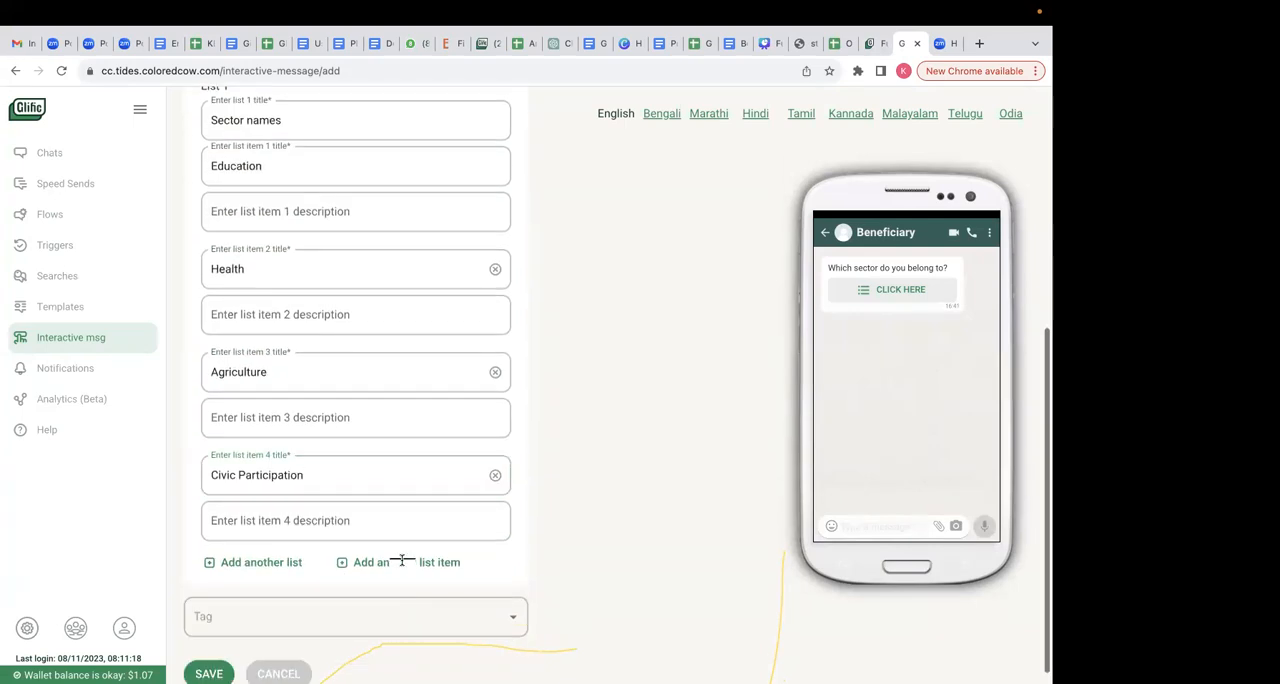
{"action": "left_click", "coordinate": [403, 560]}
{"action": "left_click", "coordinate": [366, 566]}
{"action": "type", "text": "Legal"}
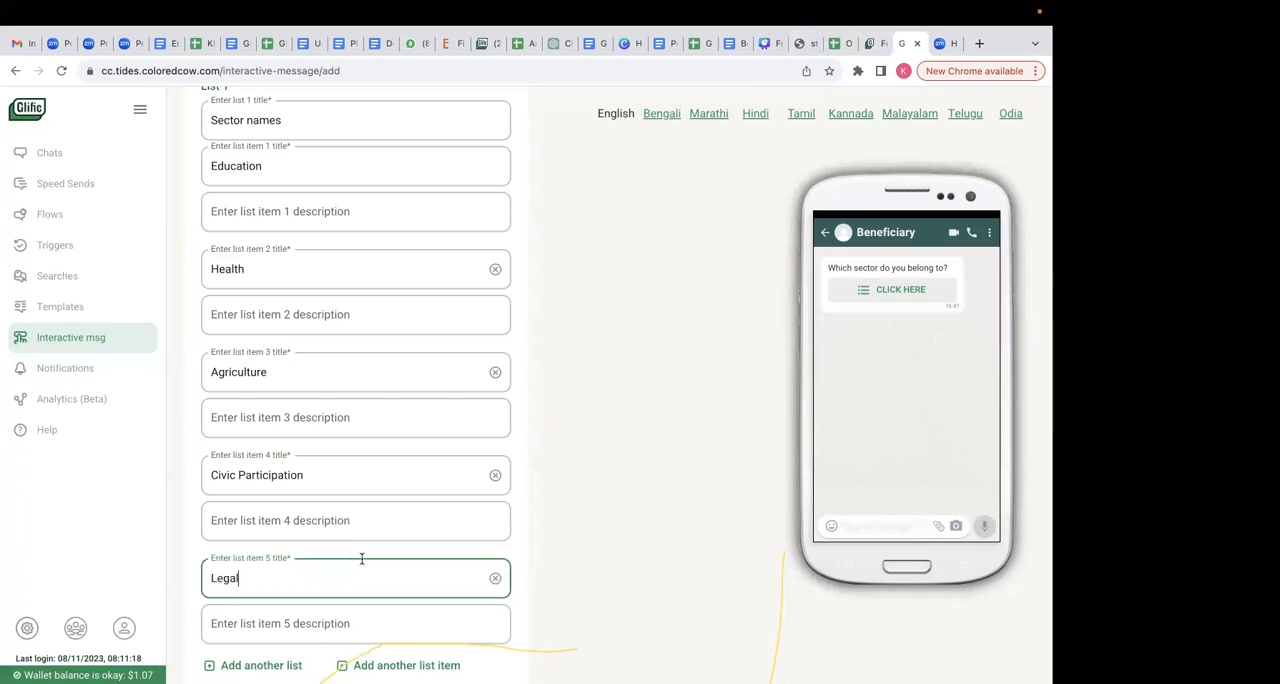
{"action": "left_click", "coordinate": [616, 470]}
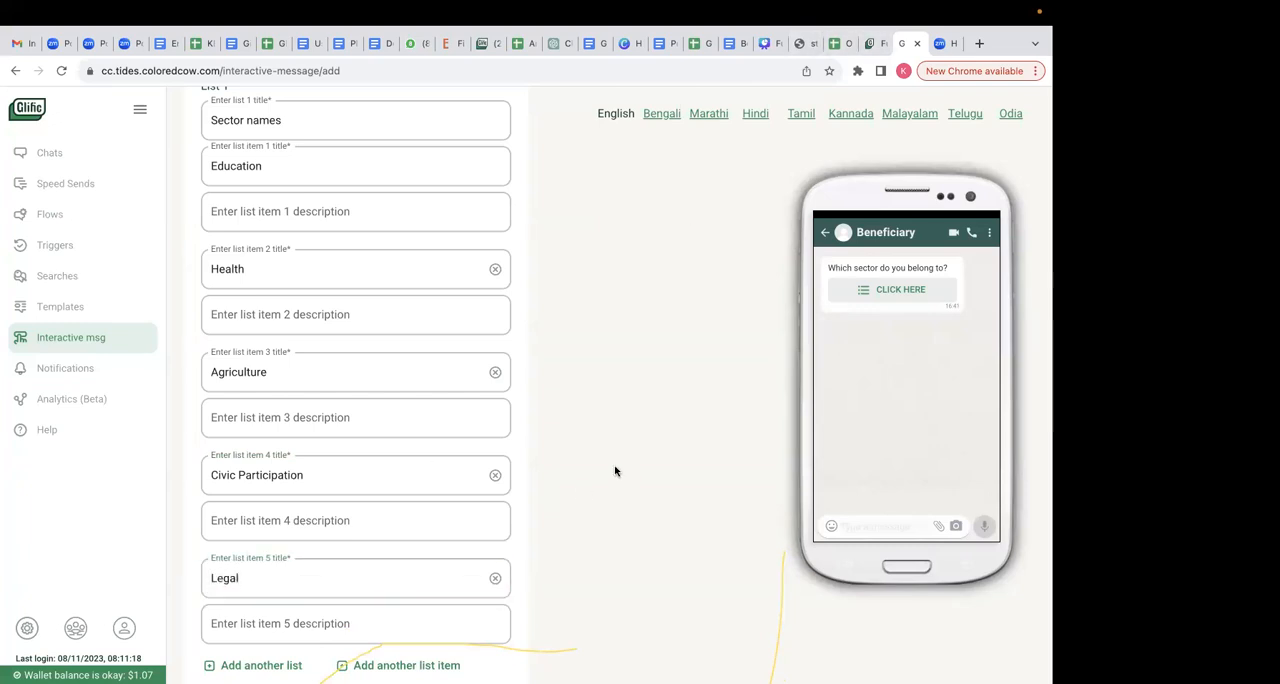
- Open the list in the phone preview and compare the sector options with the entered list items
{"action": "left_click", "coordinate": [895, 292]}
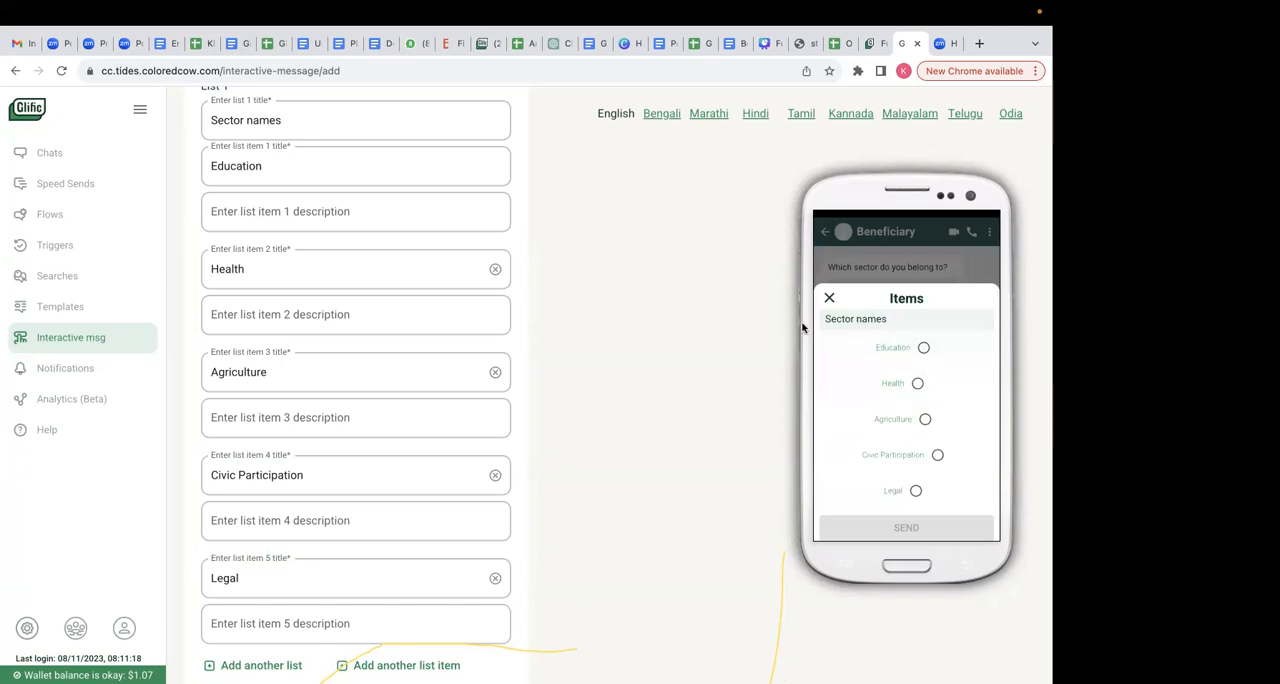
{"action": "scroll", "coordinate": [577, 334], "scroll_direction": "up", "scroll_amount": 3}
{"action": "left_click", "coordinate": [275, 234]}
{"action": "left_click", "coordinate": [311, 300]}
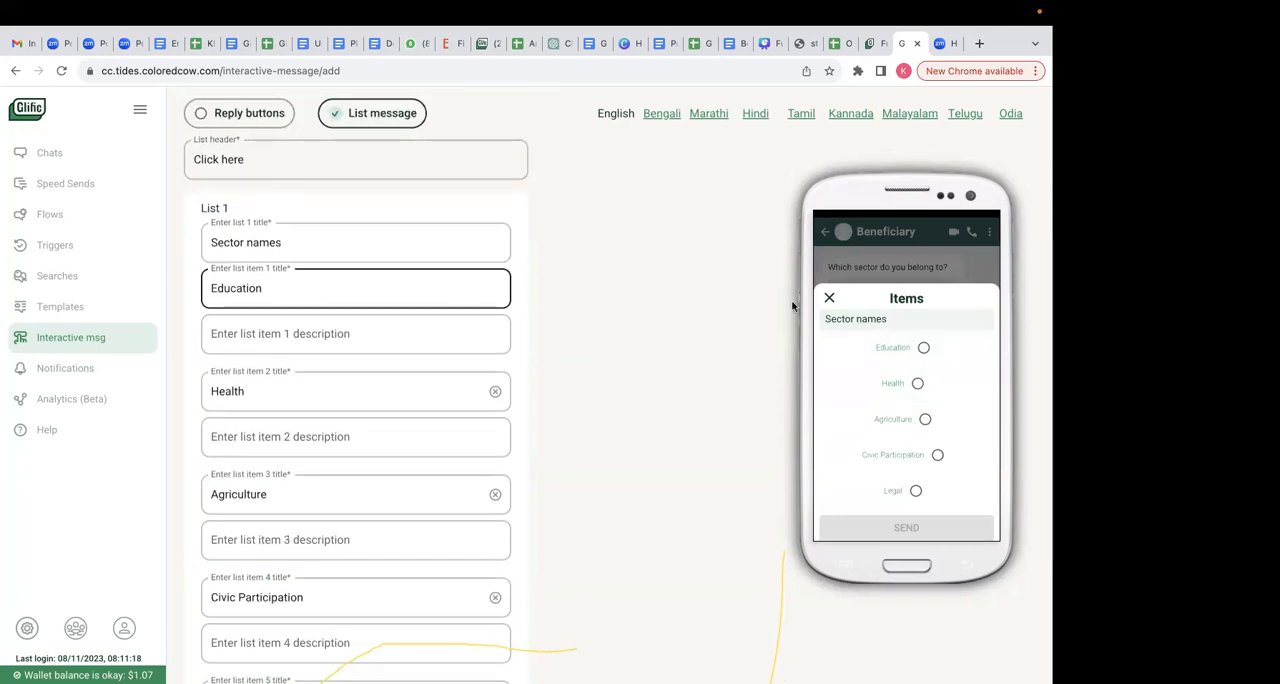
- Give the Education item the description "ECE,Career counselling,Awareness" and close the list in the phone preview
{"action": "left_click", "coordinate": [294, 334]}
{"action": "left_click", "coordinate": [297, 331]}
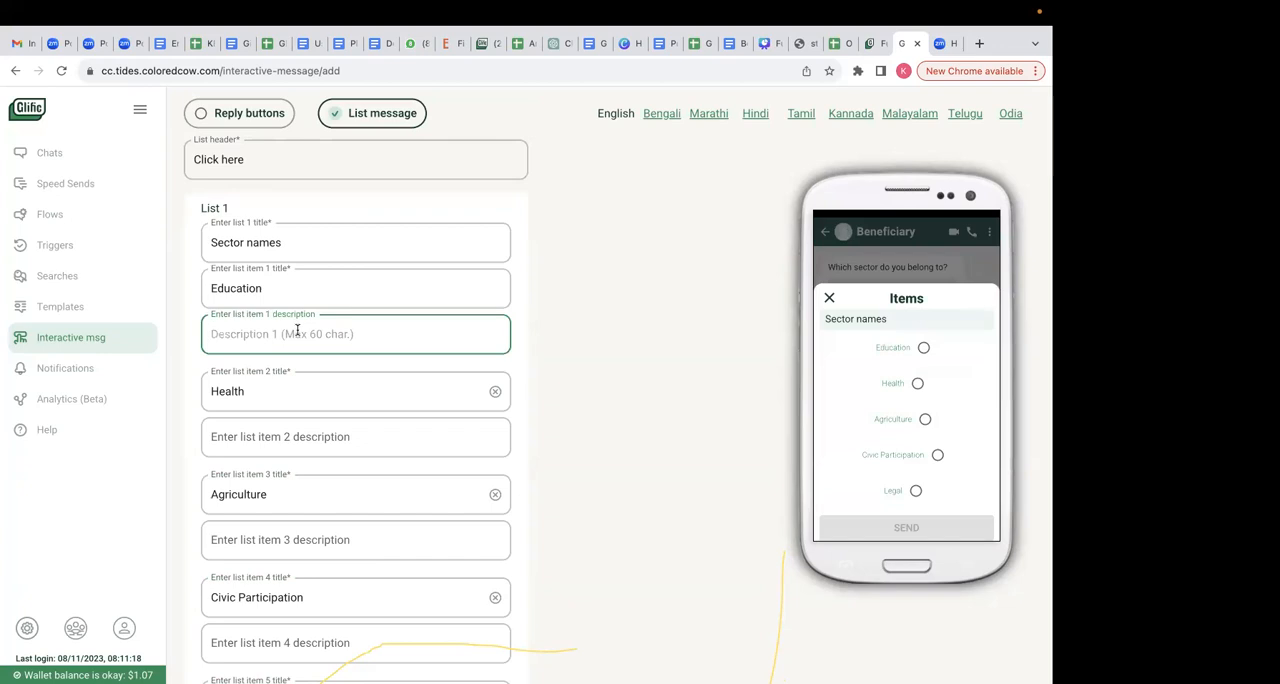
{"action": "type", "text": "ECE,C"}
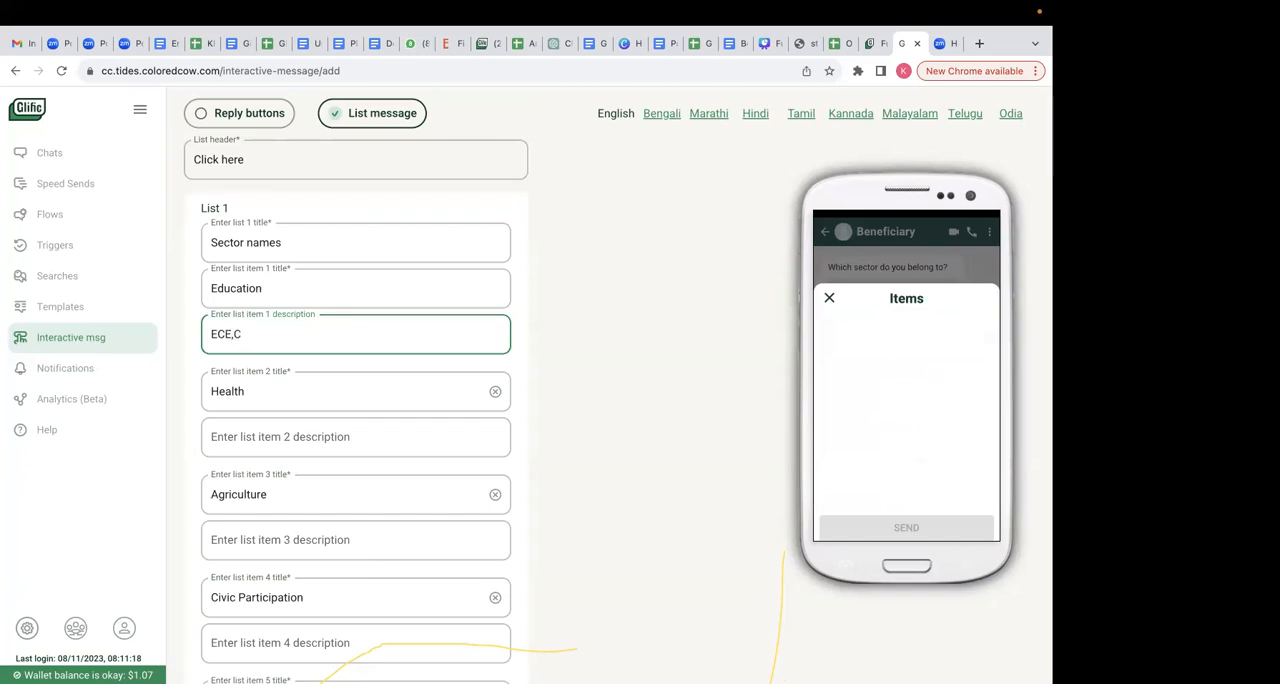
{"action": "type", "text": "areer counselling,Awareness"}
{"action": "left_click", "coordinate": [731, 380]}
{"action": "left_click", "coordinate": [830, 298]}
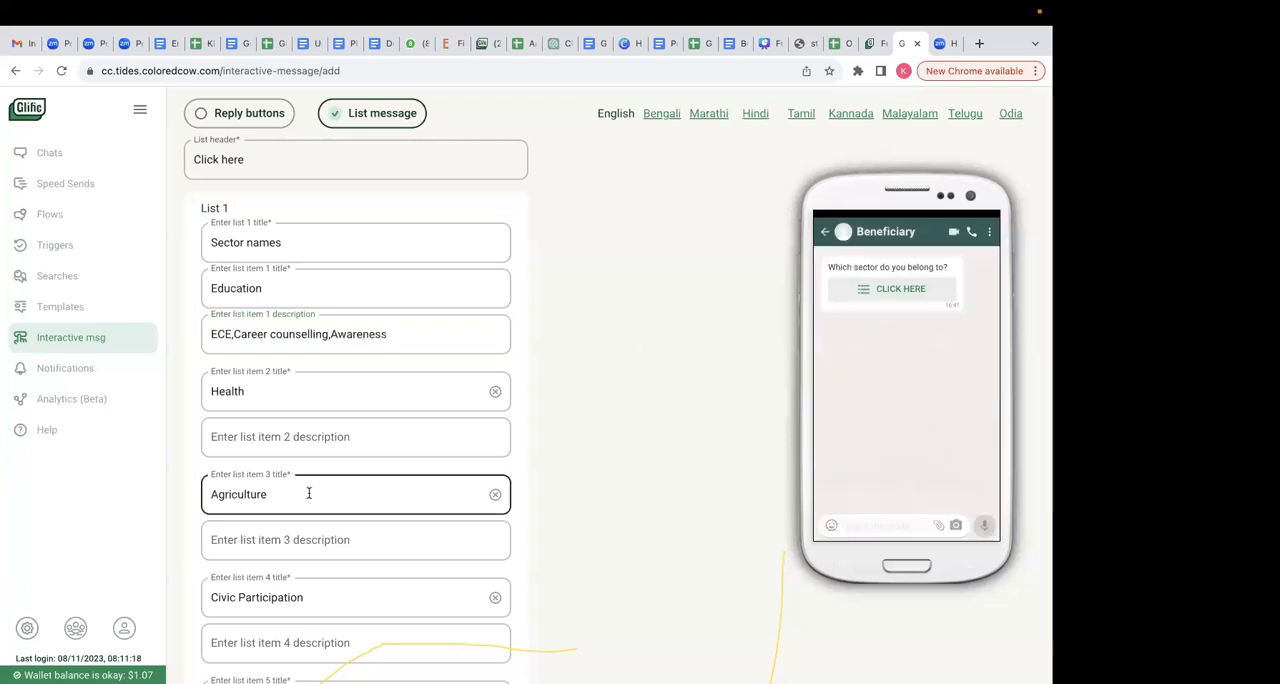
- Reopen the list in the phone preview to check how the Education item's description is displayed
{"action": "scroll", "coordinate": [320, 525], "scroll_direction": "down", "scroll_amount": 3}
{"action": "left_click", "coordinate": [910, 292]}
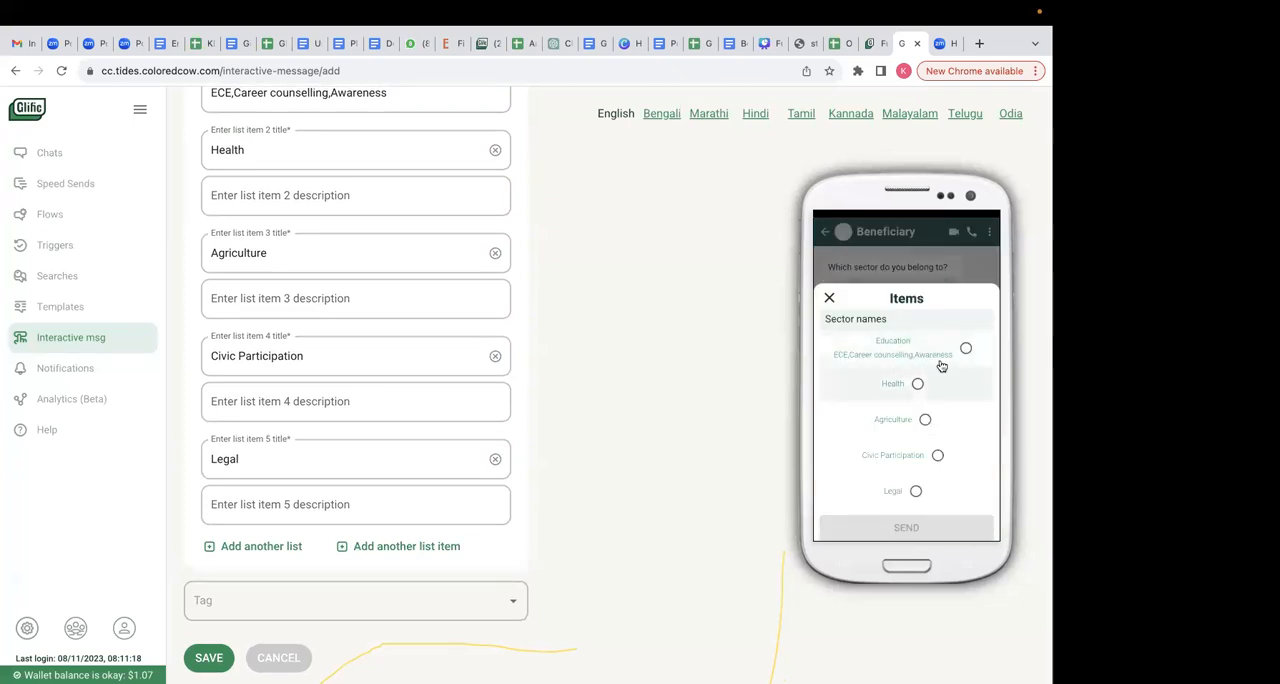
{"action": "scroll", "coordinate": [597, 369], "scroll_direction": "up", "scroll_amount": 1}
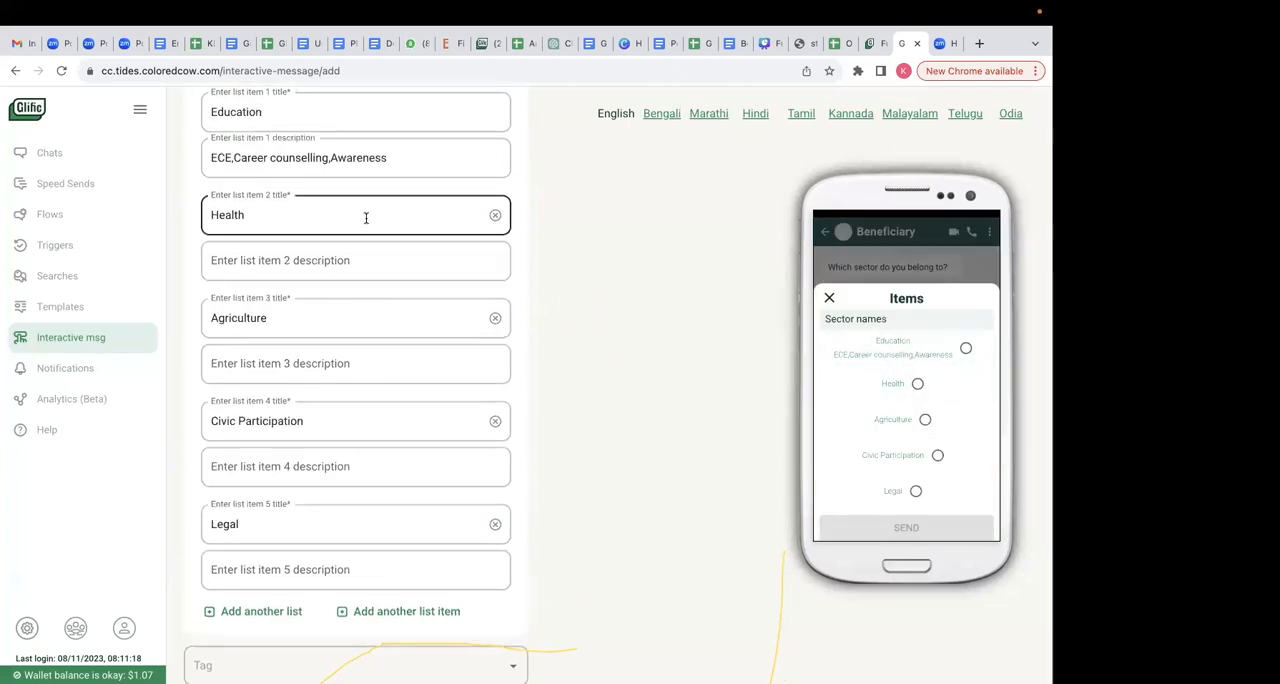
{"action": "scroll", "coordinate": [400, 194], "scroll_direction": "up", "scroll_amount": 1}
- Clear the Education item's description and close the list in the phone preview
{"action": "left_click", "coordinate": [290, 180]}
{"action": "left_click_drag", "start_coordinate": [380, 212], "coordinate": [157, 220]}
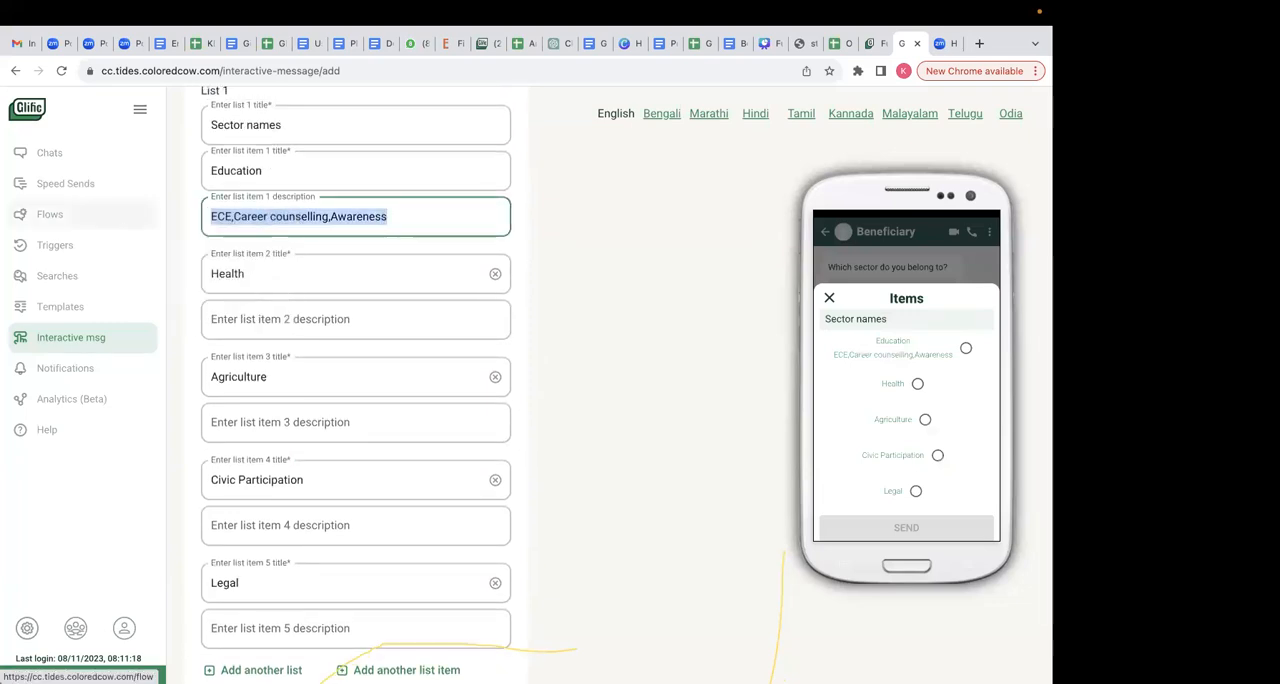
{"action": "key", "text": "BackSpace"}
{"action": "left_click", "coordinate": [615, 348]}
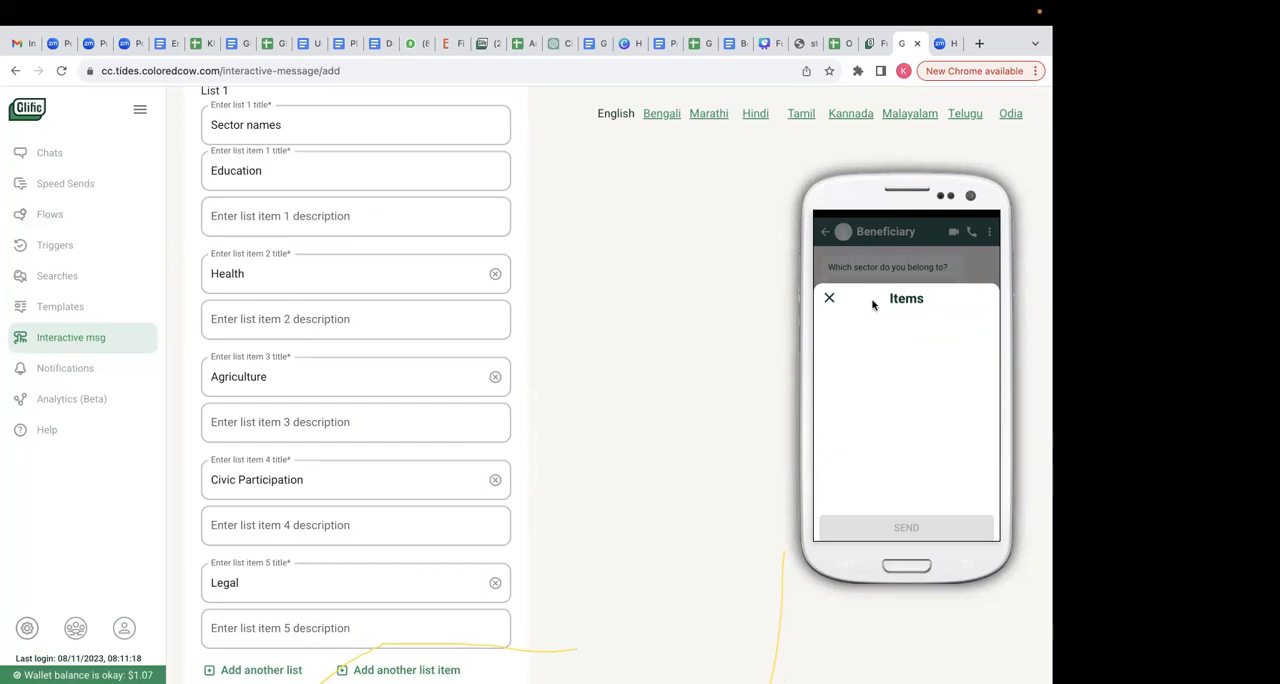
{"action": "left_click", "coordinate": [829, 297]}
- Try choosing Education from the list in the phone preview, and close the list
{"action": "left_click", "coordinate": [499, 516]}
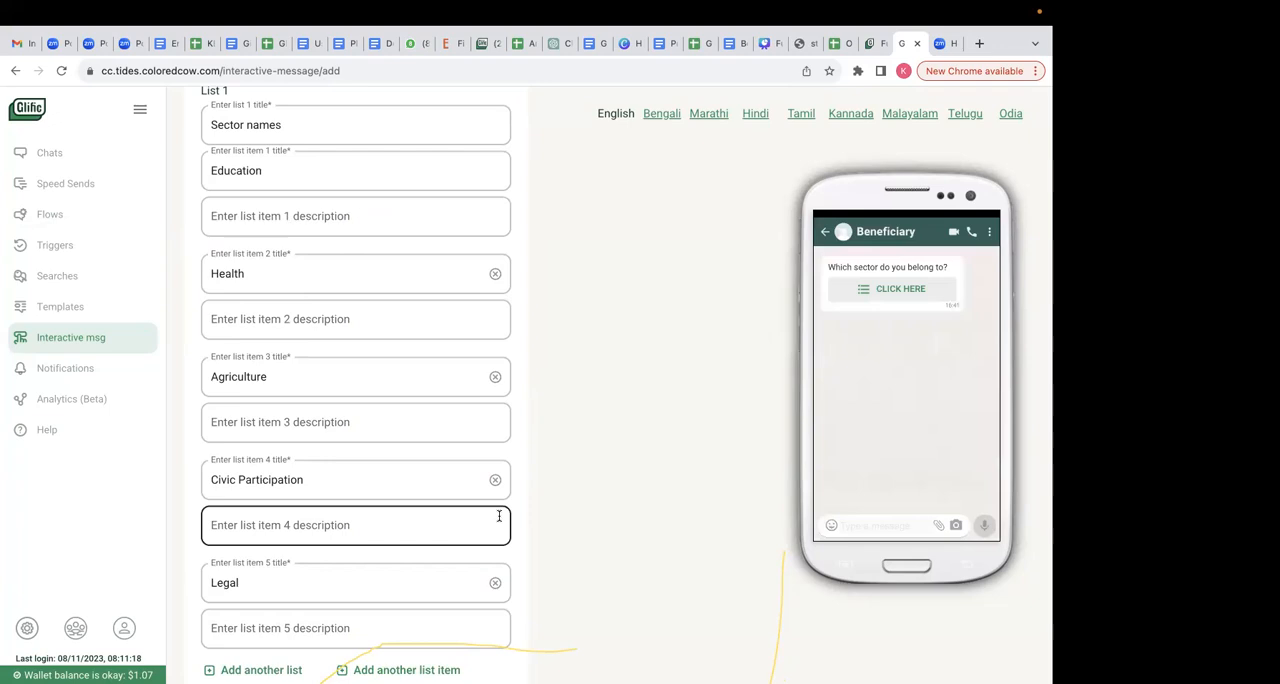
{"action": "left_click", "coordinate": [910, 292]}
{"action": "left_click", "coordinate": [924, 348]}
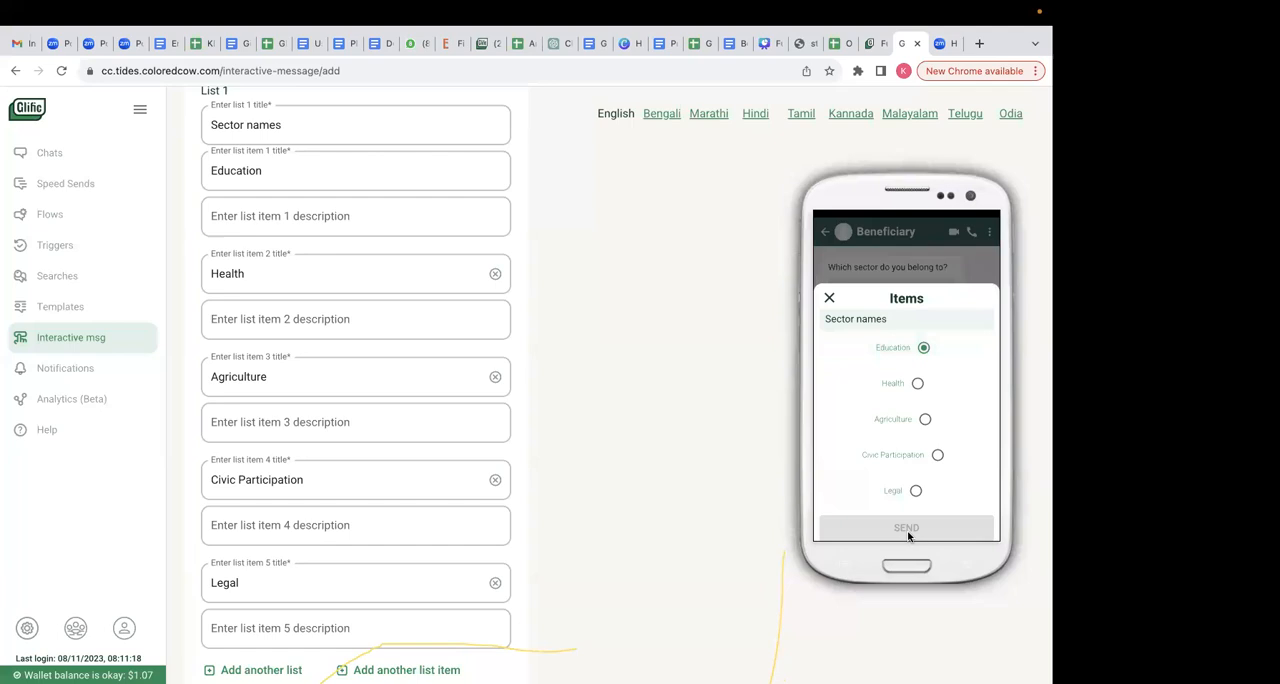
{"action": "left_click", "coordinate": [830, 297]}
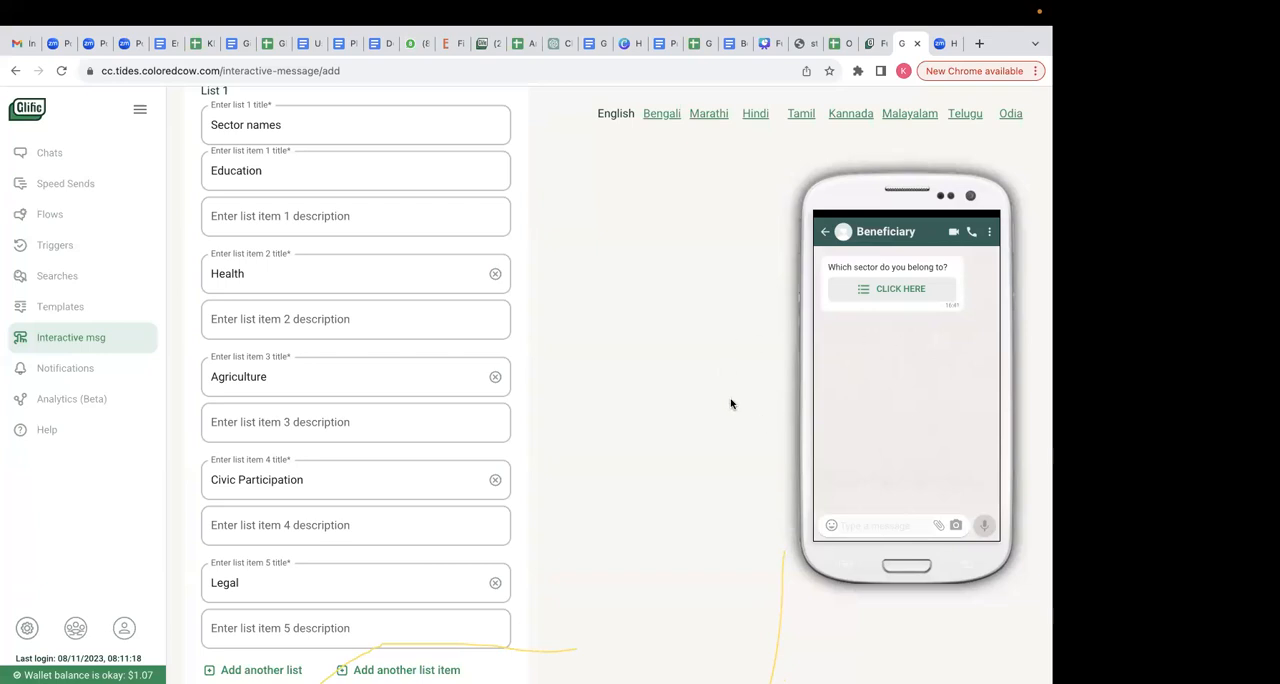
- Tag the interactive message with Fundamentals
{"action": "scroll", "coordinate": [730, 403], "scroll_direction": "down", "scroll_amount": 2}
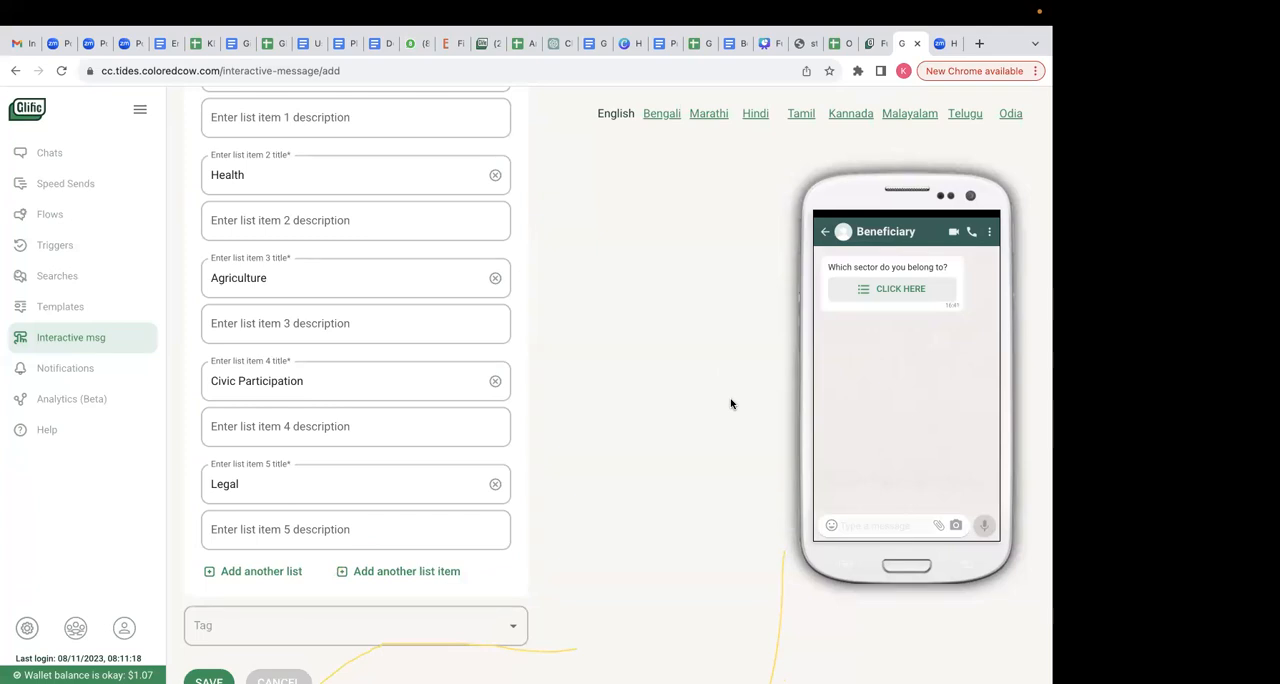
{"action": "left_click", "coordinate": [387, 629]}
{"action": "left_click", "coordinate": [280, 411]}
{"action": "scroll", "coordinate": [654, 463], "scroll_direction": "down", "scroll_amount": 1}
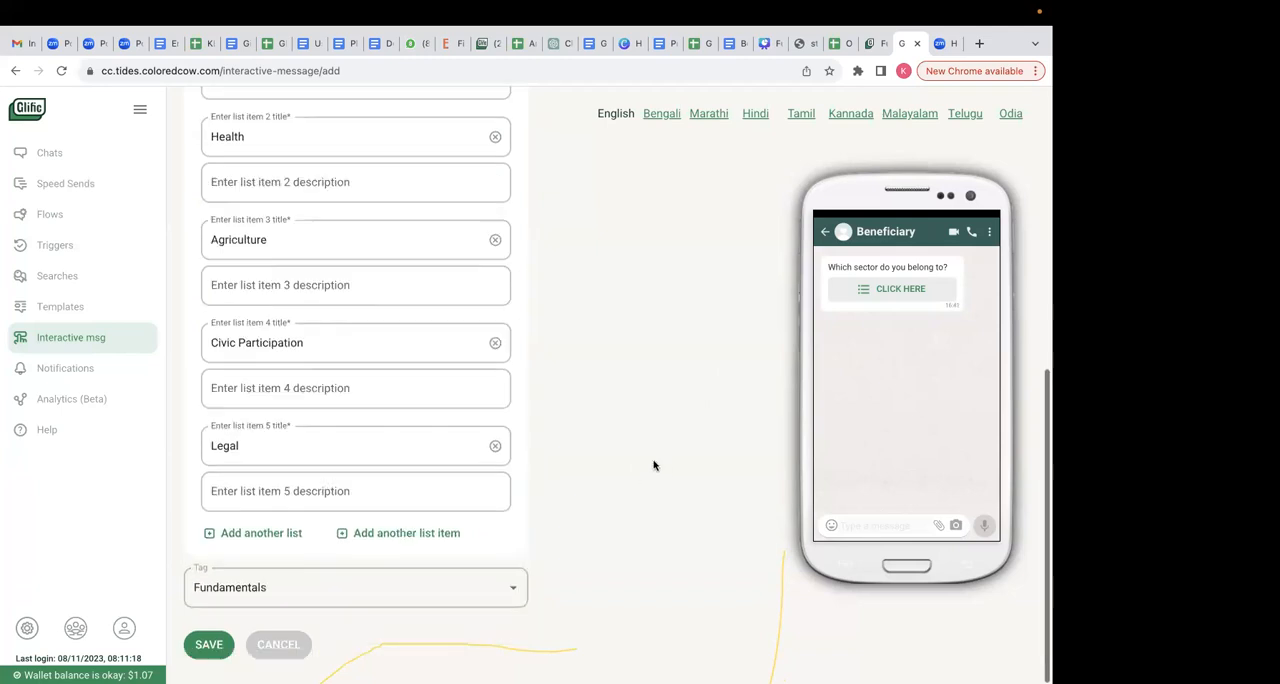
- Save the interactive message, and add an Interactive Message node after the "Nice name!" message in the Fundamentals_of_glific_session flow
{"action": "left_click", "coordinate": [208, 658]}
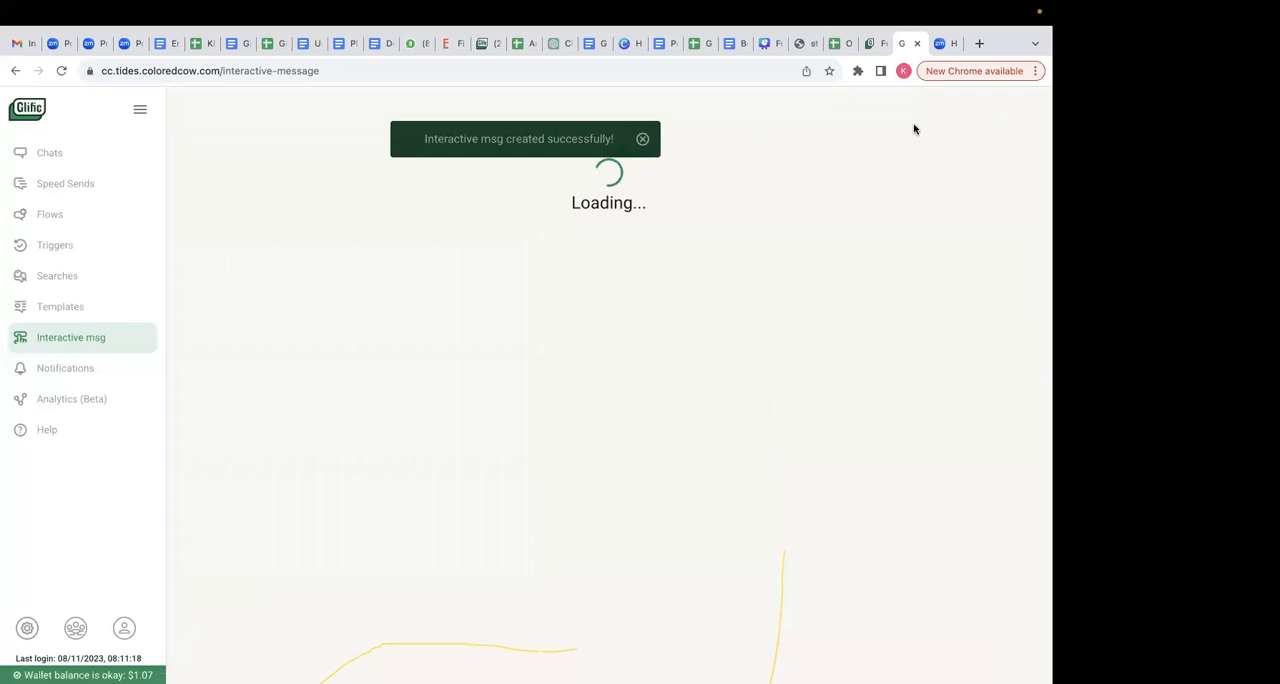
{"action": "left_click", "coordinate": [873, 43]}
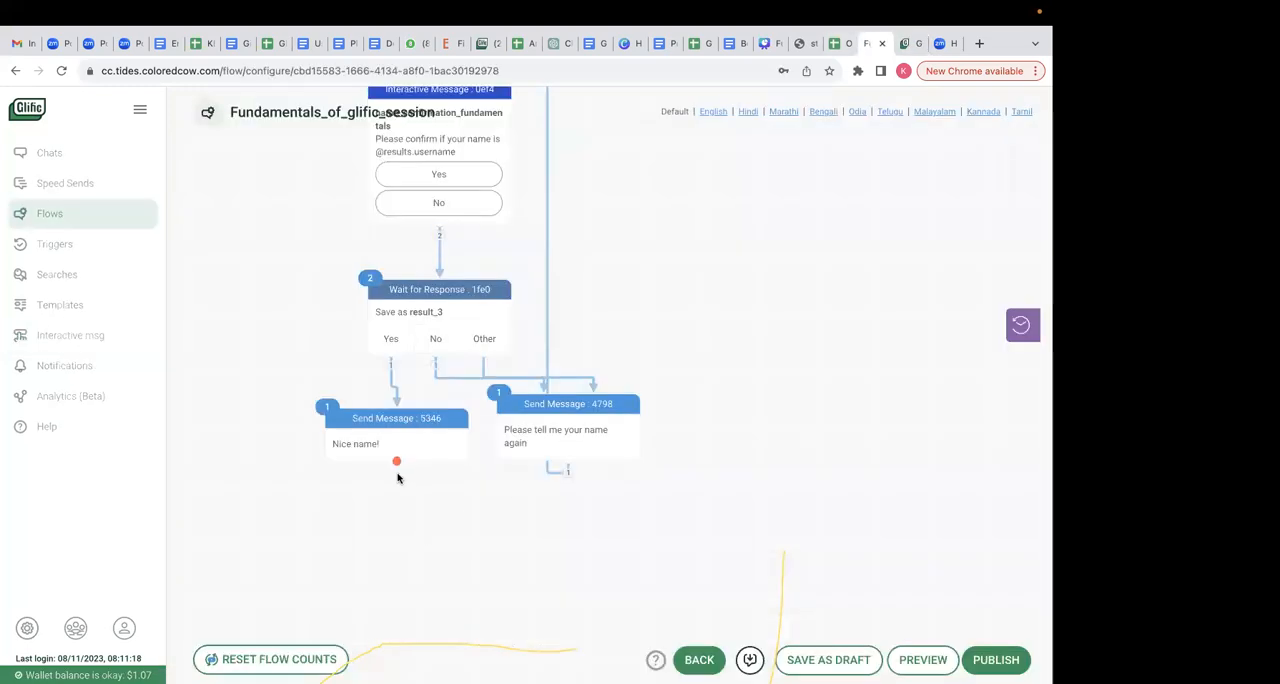
{"action": "left_click_drag", "start_coordinate": [397, 461], "coordinate": [393, 510]}
{"action": "left_click", "coordinate": [434, 324]}
{"action": "left_click", "coordinate": [441, 369]}
{"action": "left_click", "coordinate": [411, 370]}
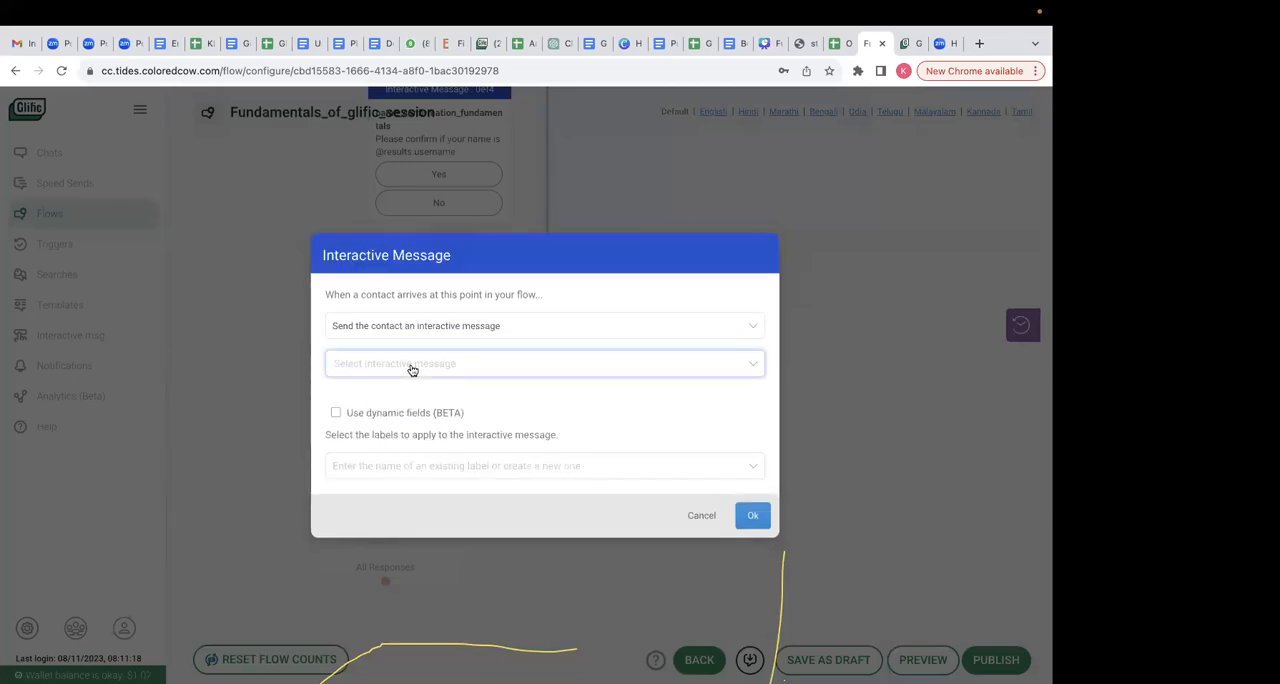
- Try to find the sector message for the new node by searching for "secto"
{"action": "type", "text": "Sec"}
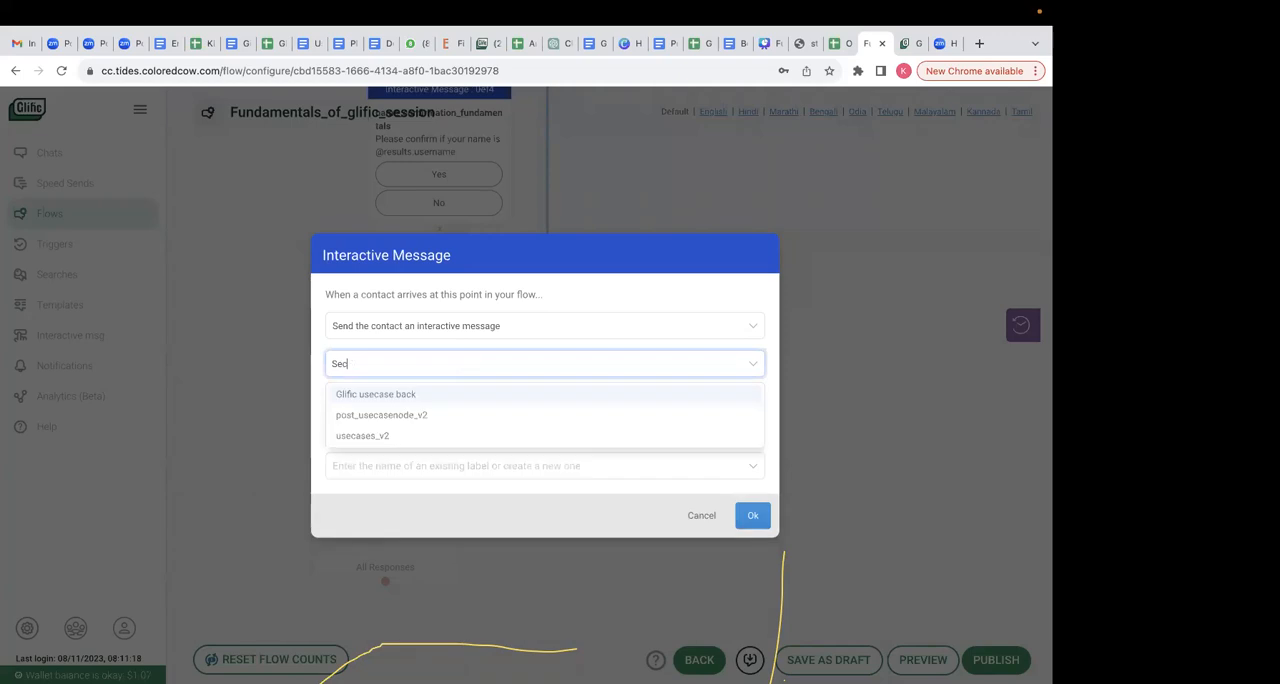
{"action": "key", "text": "BackSpace"}
{"action": "key", "text": "BackSpace"}
{"action": "key", "text": "BackSpace"}
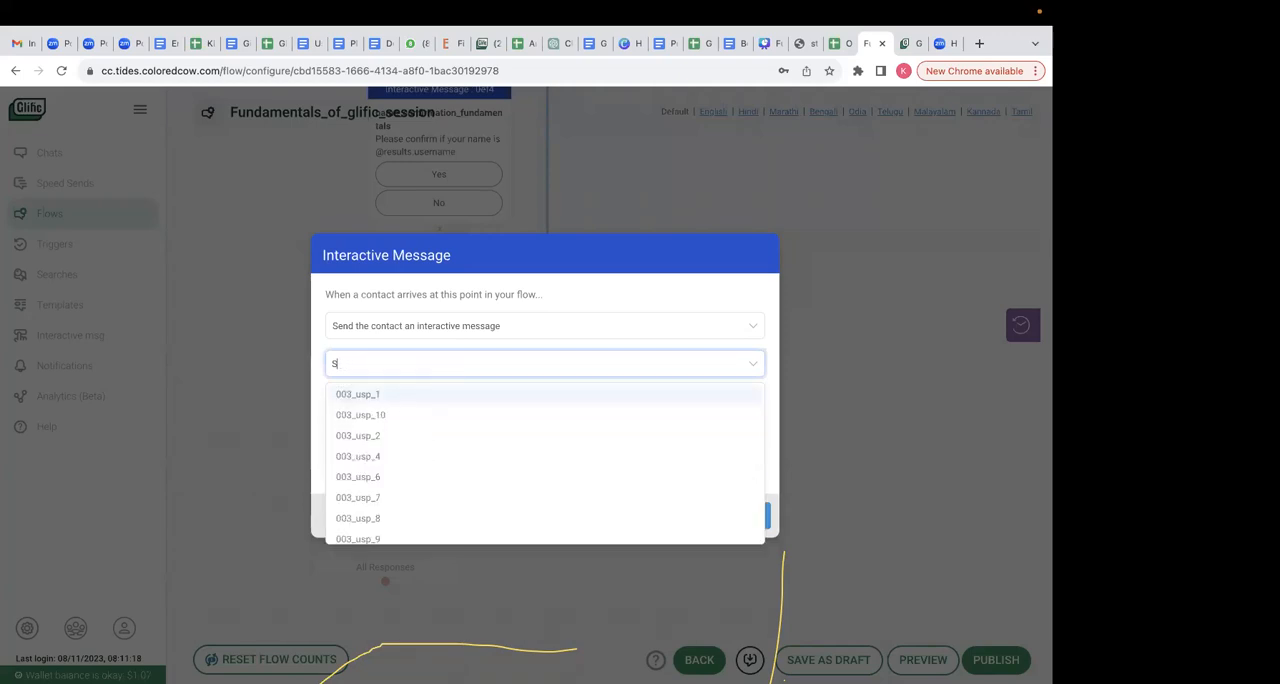
{"action": "type", "text": "secyp"}
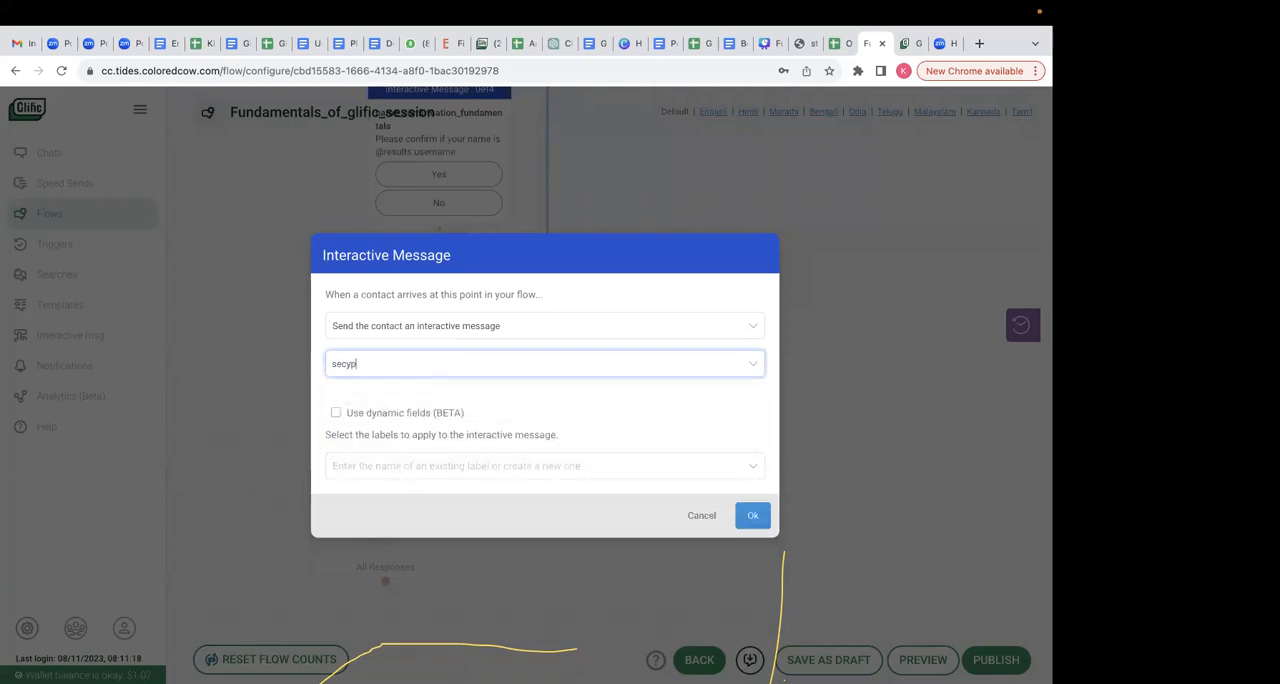
{"action": "key", "text": "BackSpace"}
{"action": "key", "text": "BackSpace"}
{"action": "type", "text": "cto"}
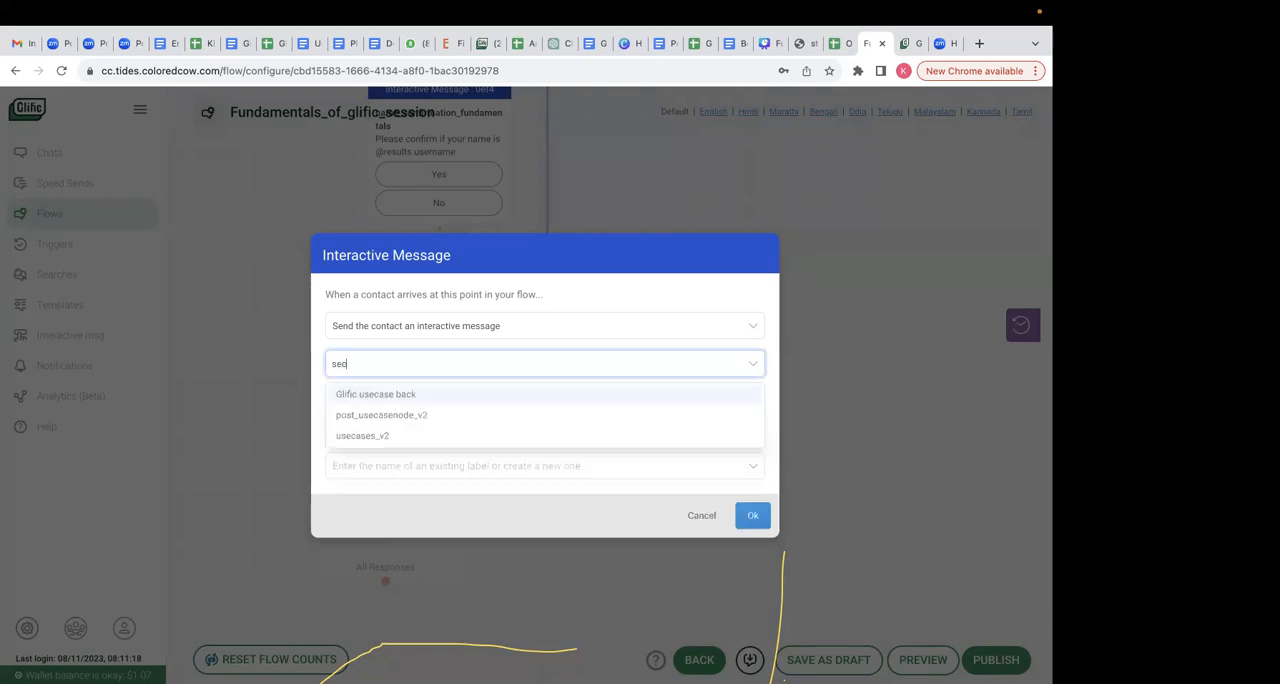
- Search the saved interactive messages for "sector" to check the title of the new list message
{"action": "left_click", "coordinate": [908, 43]}
{"action": "left_click", "coordinate": [868, 170]}
{"action": "type", "text": "sect"}
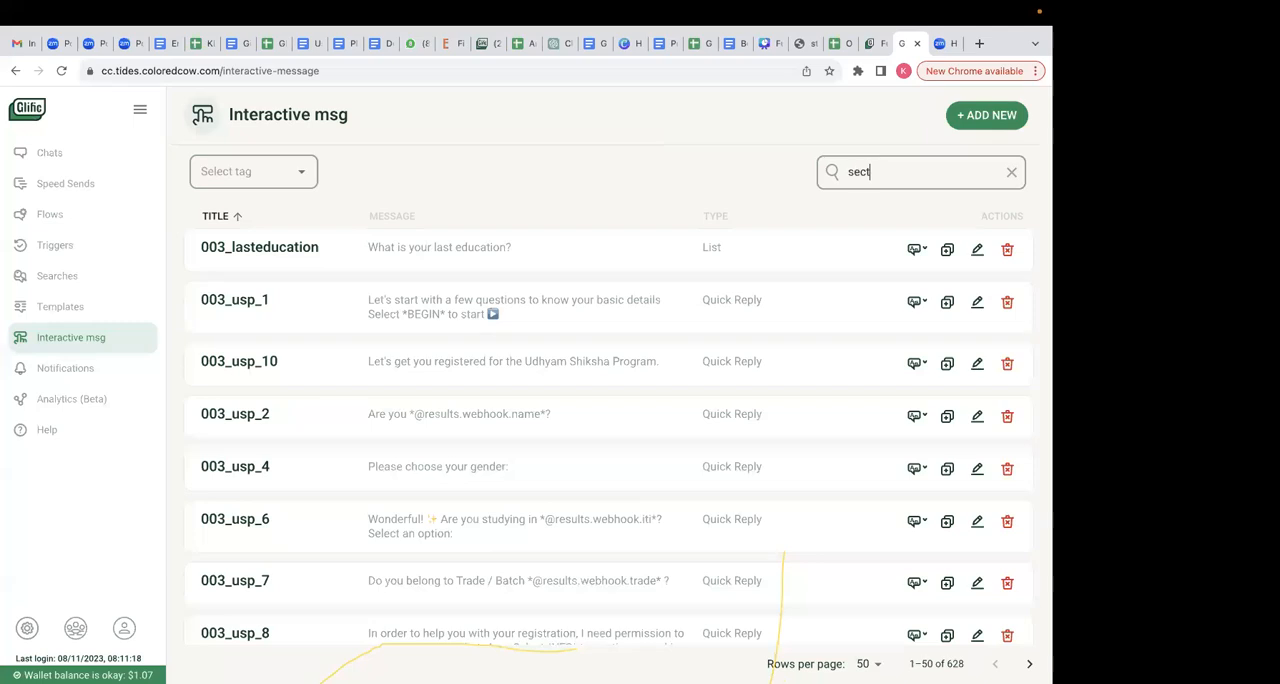
{"action": "type", "text": "or"}
{"action": "key", "text": "Return"}
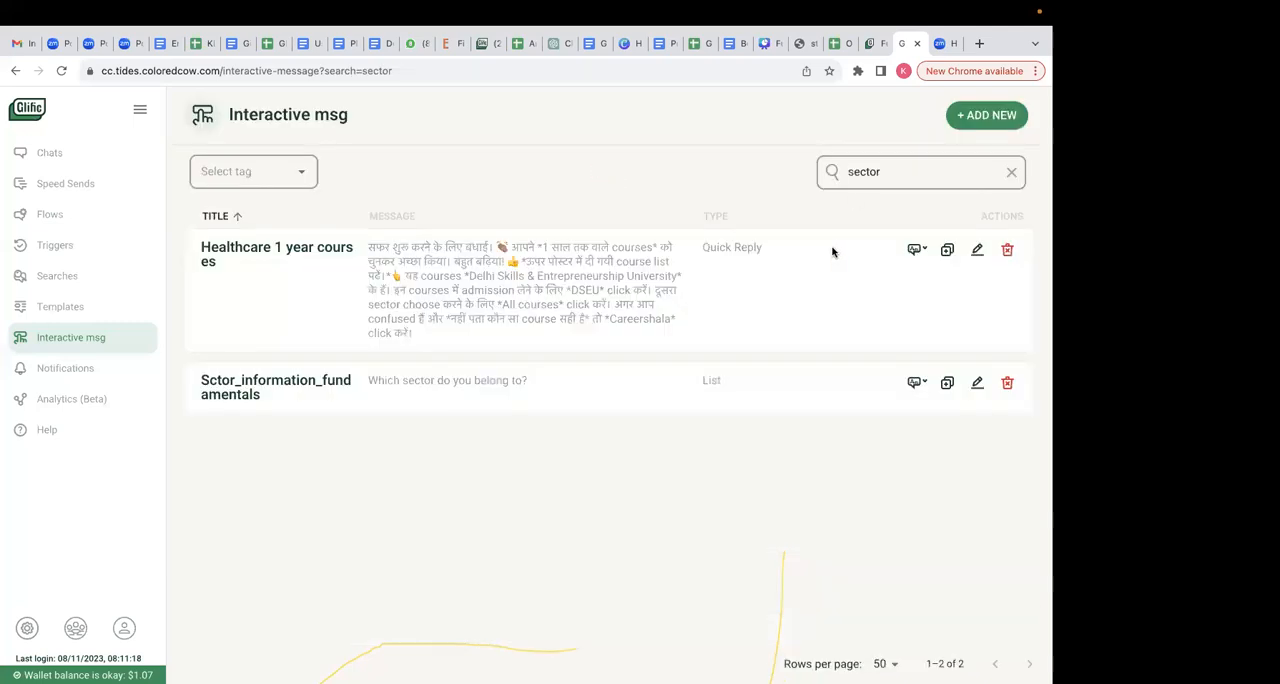
- Assign Sctor_information_fundamentals as the interactive message sent by the new flow node
{"action": "left_click", "coordinate": [870, 43]}
{"action": "key", "text": "BackSpace"}
{"action": "key", "text": "BackSpace"}
{"action": "key", "text": "BackSpace"}
{"action": "key", "text": "BackSpace"}
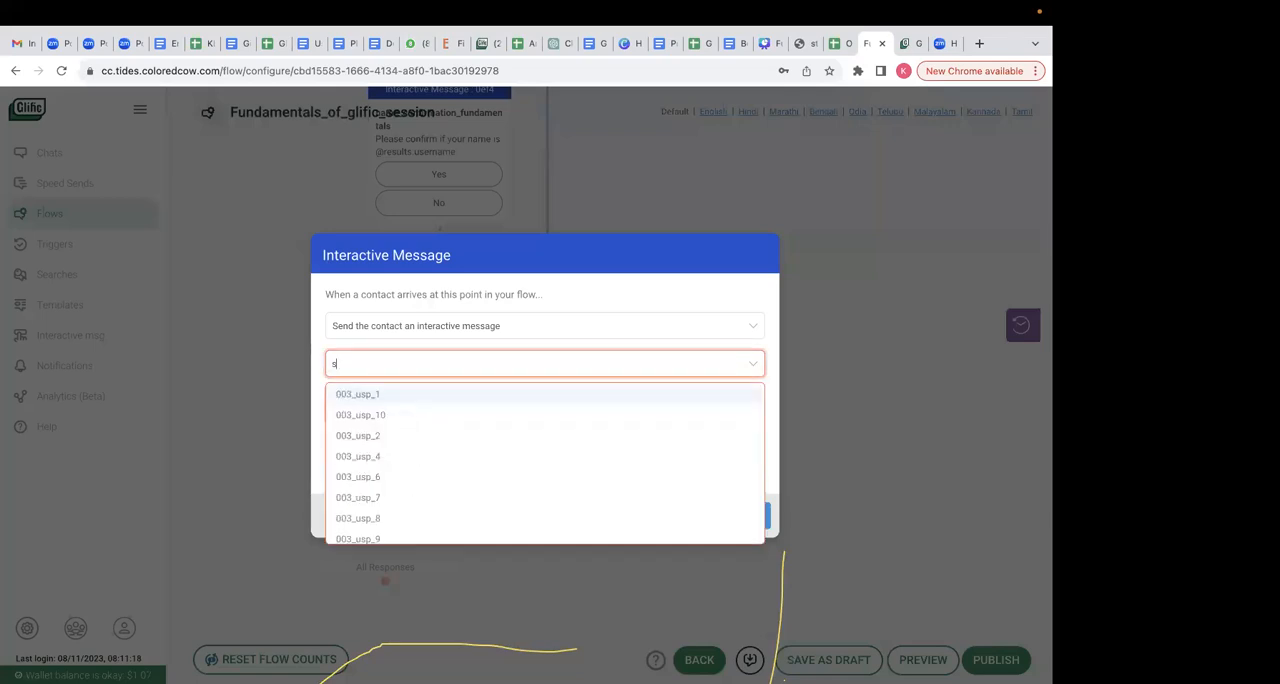
{"action": "type", "text": "sc"}
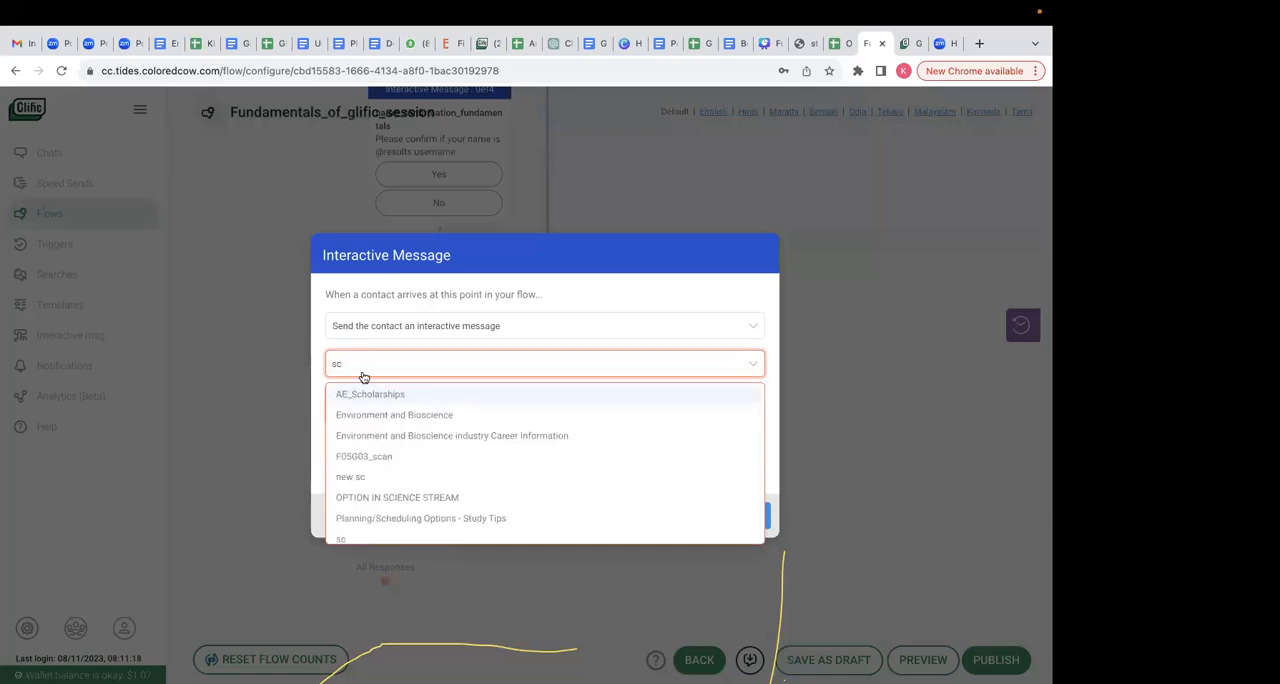
{"action": "type", "text": "t"}
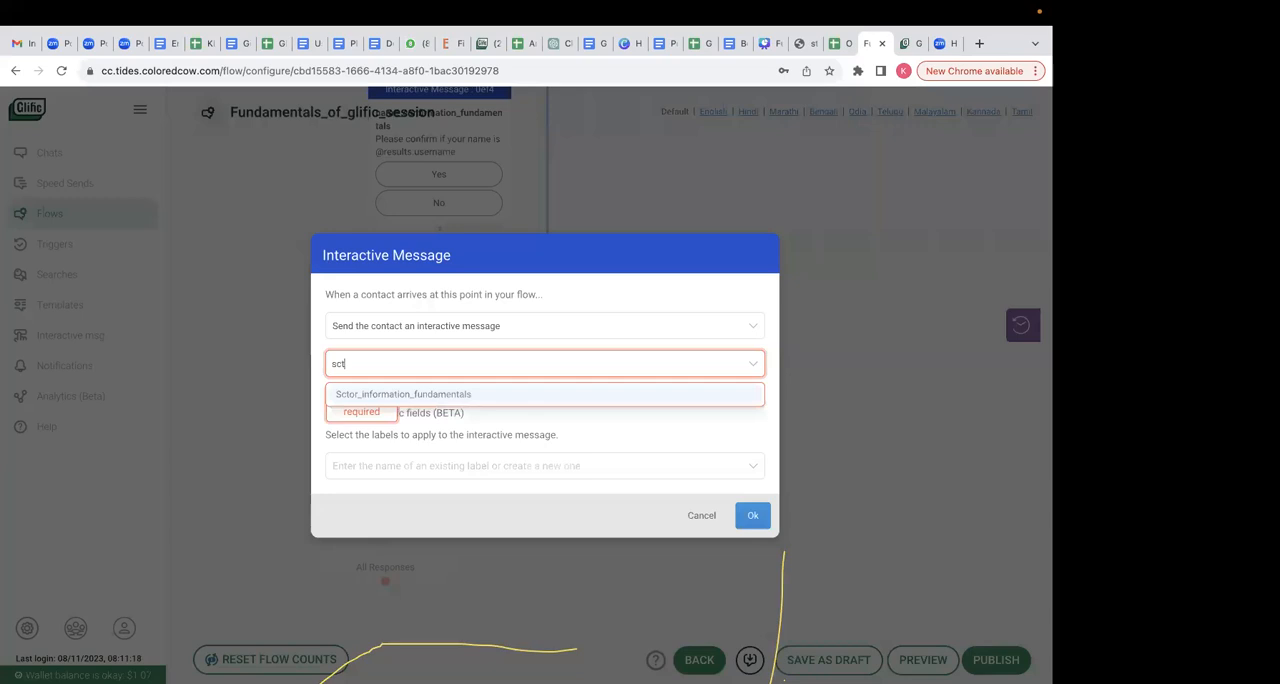
{"action": "left_click", "coordinate": [406, 398]}
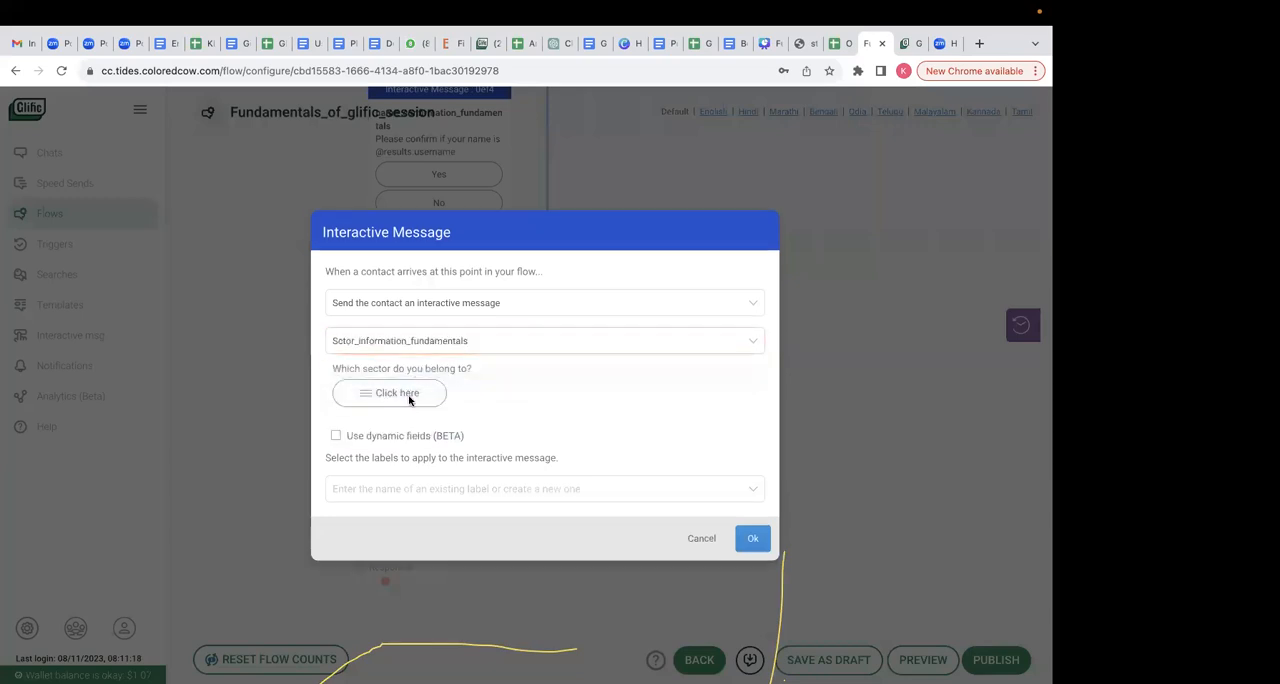
{"action": "left_click", "coordinate": [752, 538]}
{"action": "scroll", "coordinate": [558, 526], "scroll_direction": "down", "scroll_amount": 1}
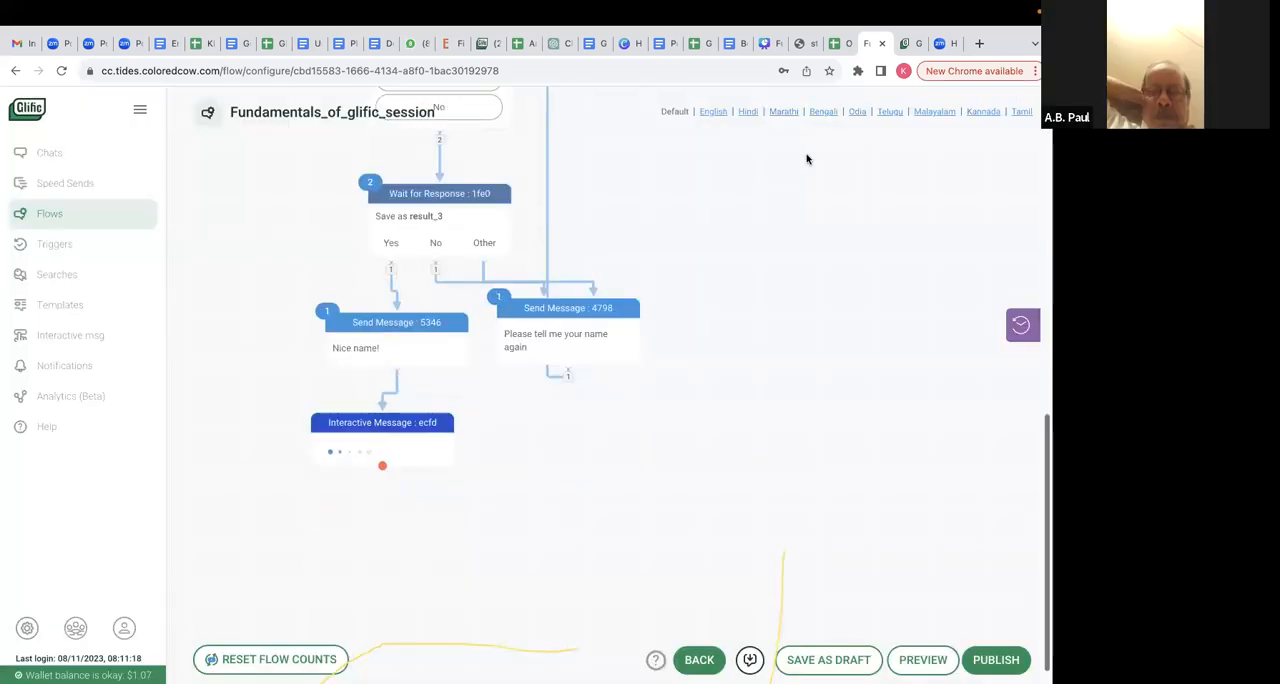
- Retitle the saved interactive message as Sector_information_fundamentals and save it
{"action": "left_click", "coordinate": [908, 60]}
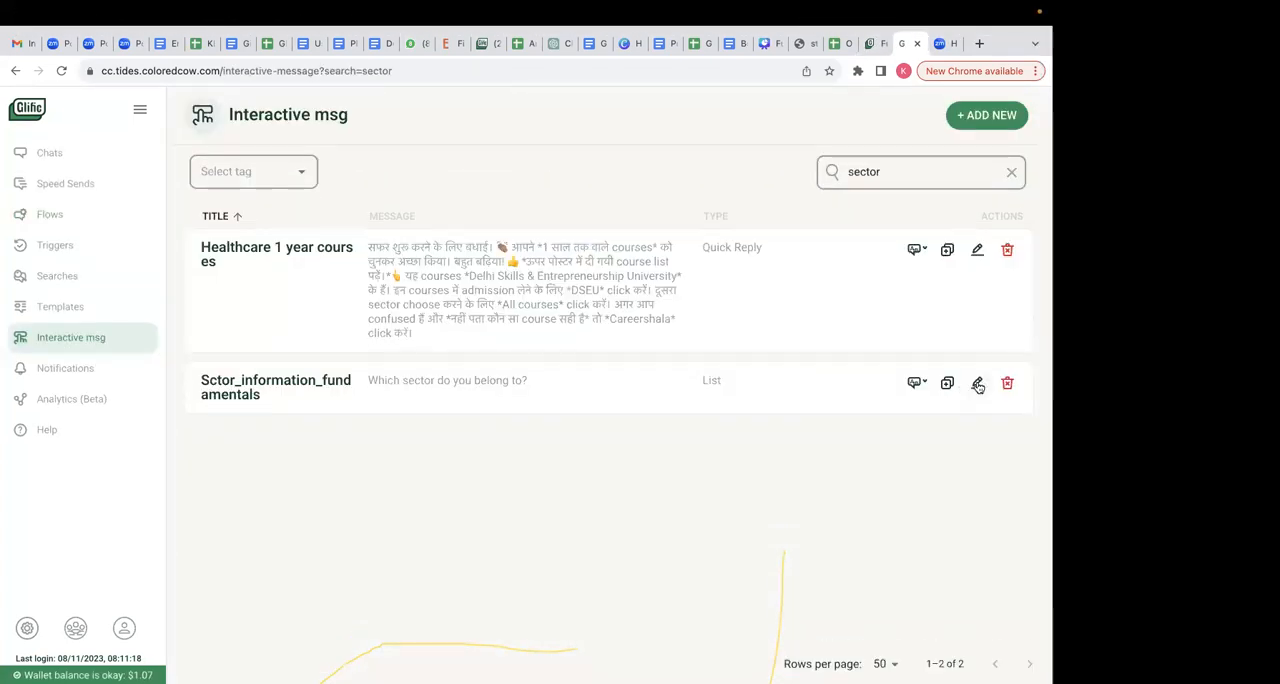
{"action": "left_click", "coordinate": [977, 380]}
{"action": "left_click", "coordinate": [201, 173]}
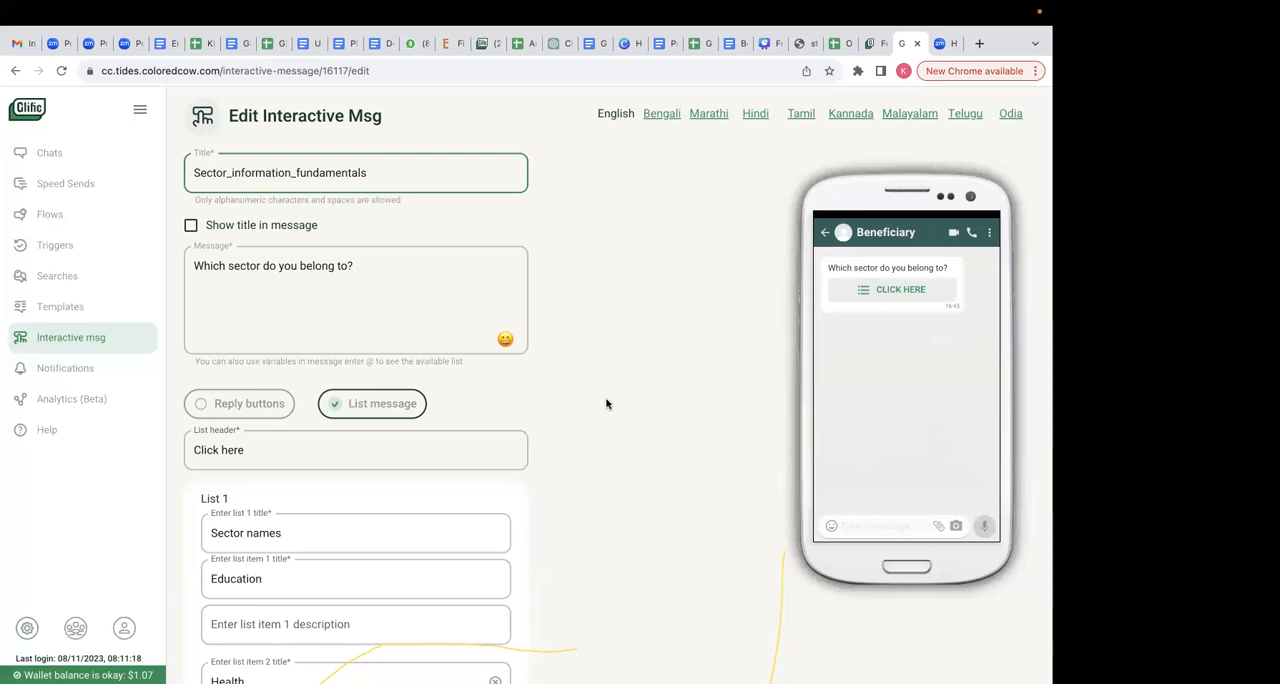
{"action": "scroll", "coordinate": [606, 403], "scroll_direction": "down", "scroll_amount": 5}
{"action": "left_click", "coordinate": [209, 656]}
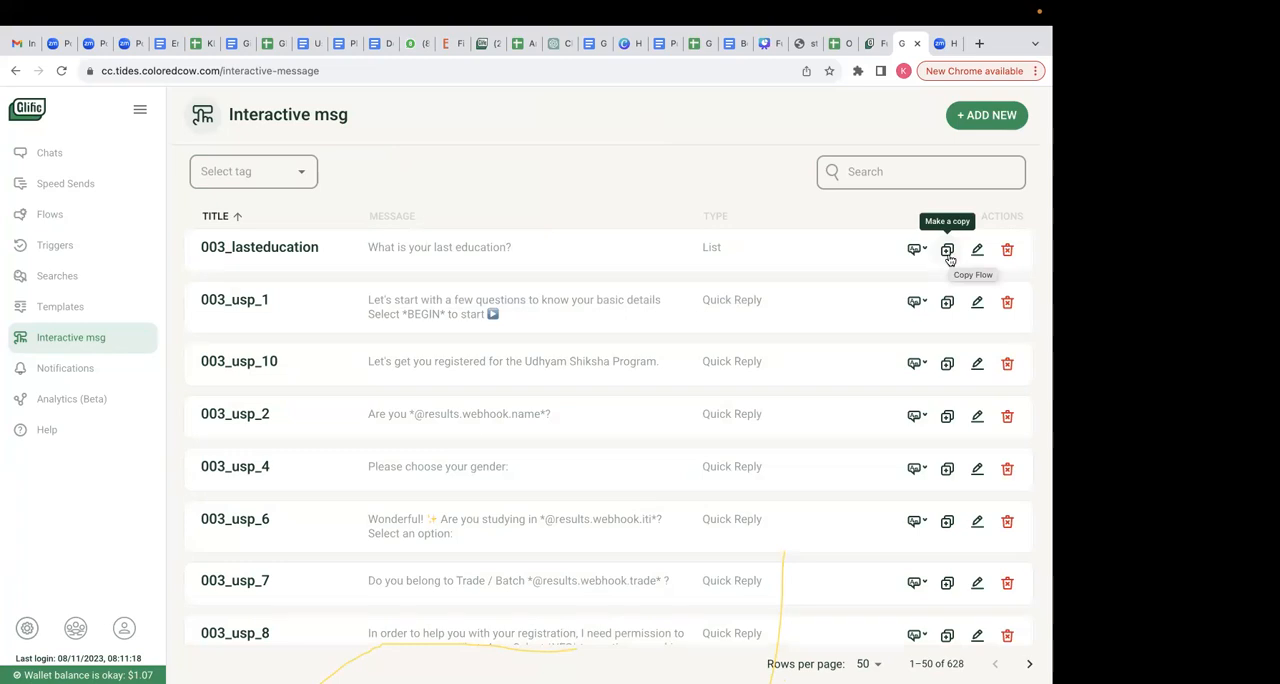
- Find the sector interactive message by searching for "sector", start a copy of it, and discard the copy
{"action": "left_click", "coordinate": [904, 162]}
{"action": "type", "text": "sector"}
{"action": "key", "text": "Return"}
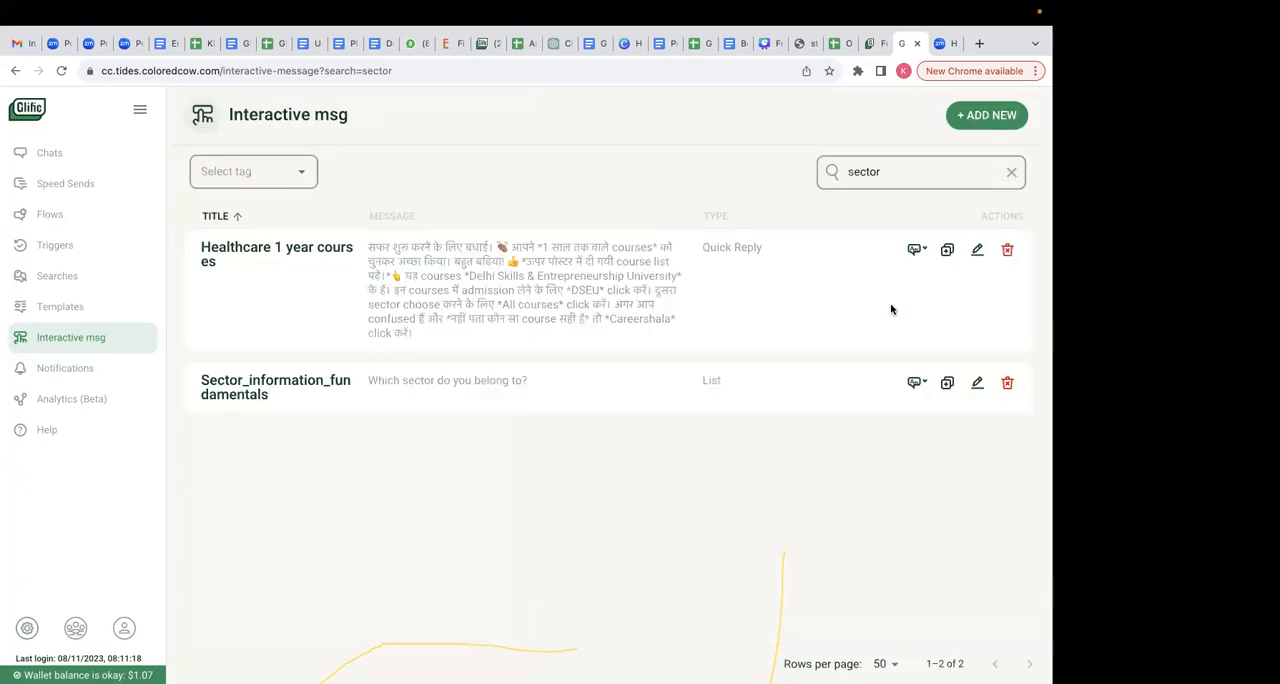
{"action": "left_click", "coordinate": [947, 383]}
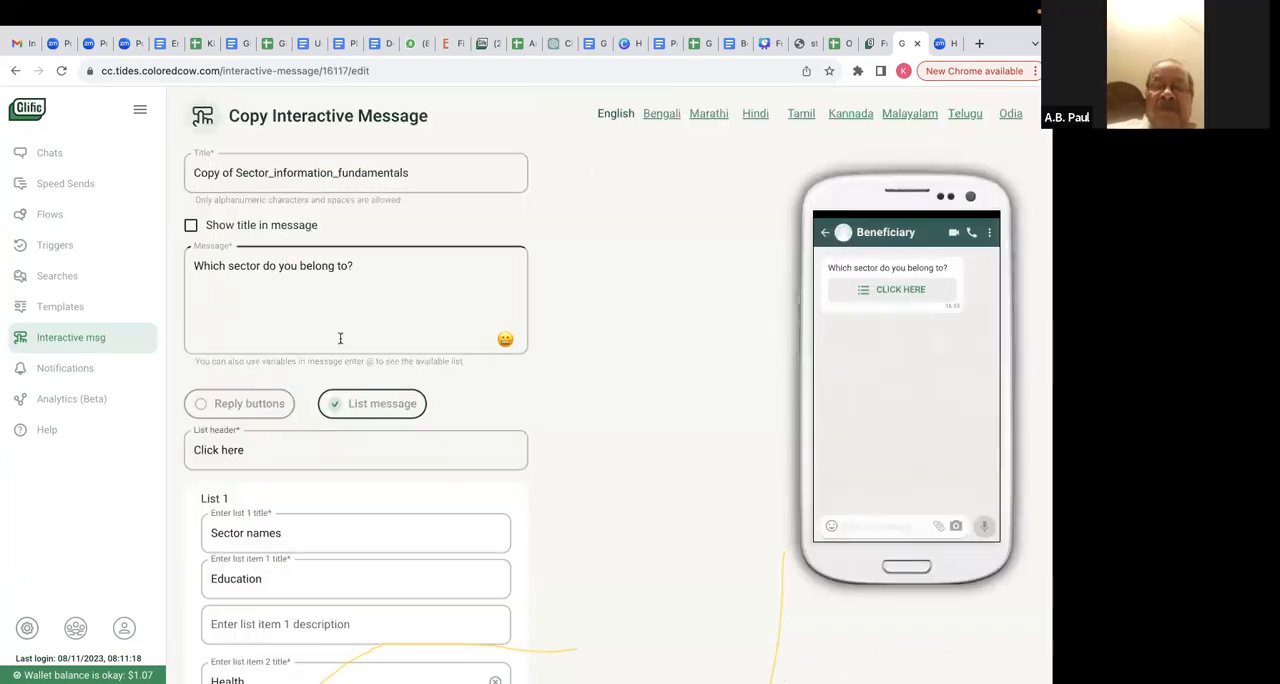
{"action": "scroll", "coordinate": [296, 569], "scroll_direction": "down", "scroll_amount": 6}
{"action": "left_click", "coordinate": [278, 654]}
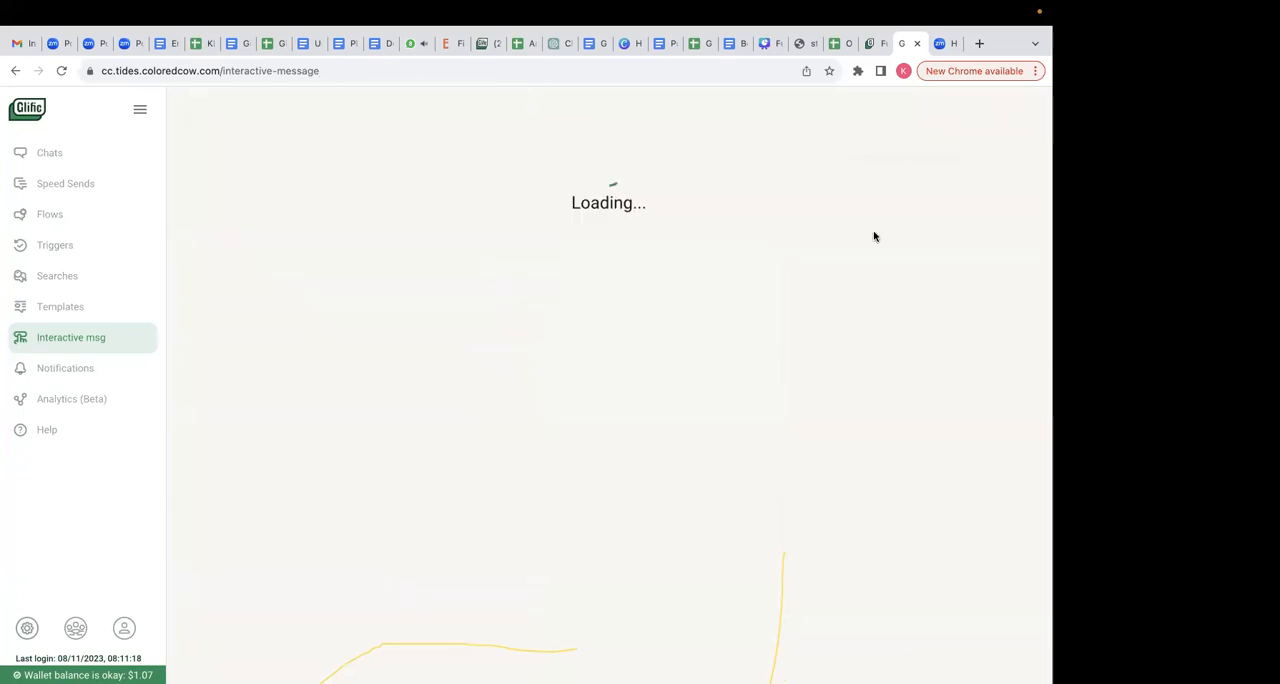
- Search the interactive messages again for "sector" to check the renamed list message
{"action": "left_click", "coordinate": [876, 171]}
{"action": "type", "text": "sen"}
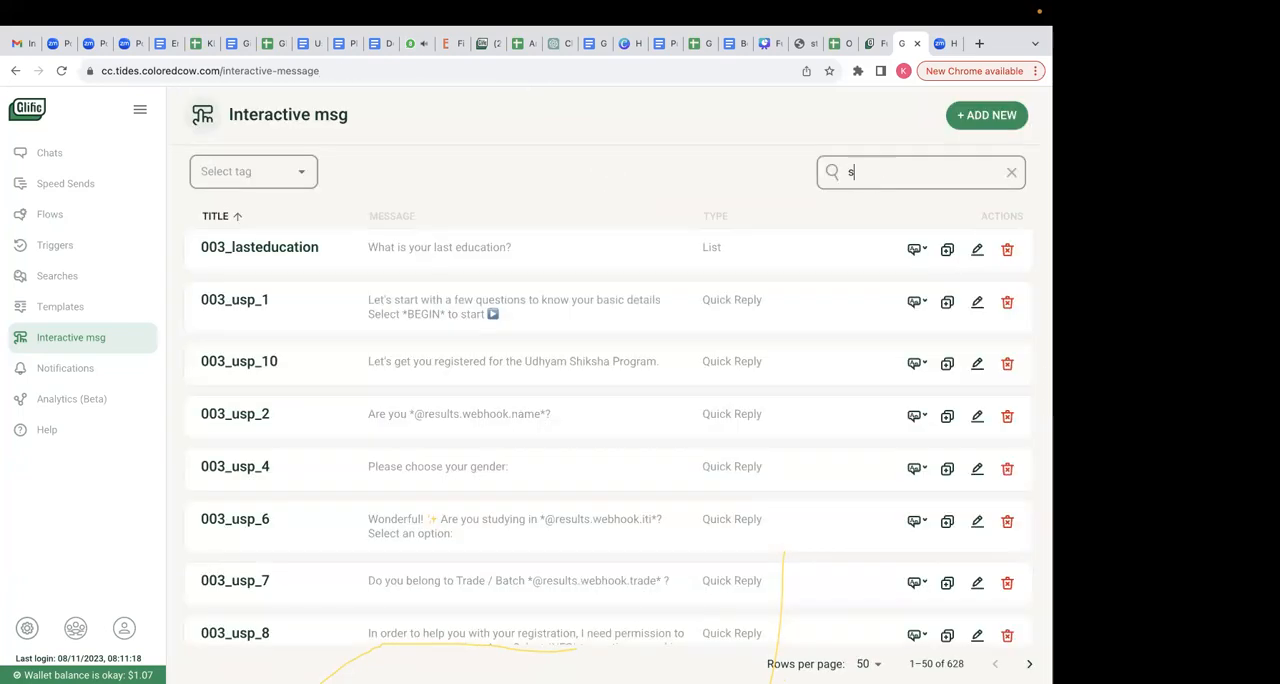
{"action": "key", "text": "BackSpace"}
{"action": "type", "text": "ctor"}
{"action": "key", "text": "Return"}
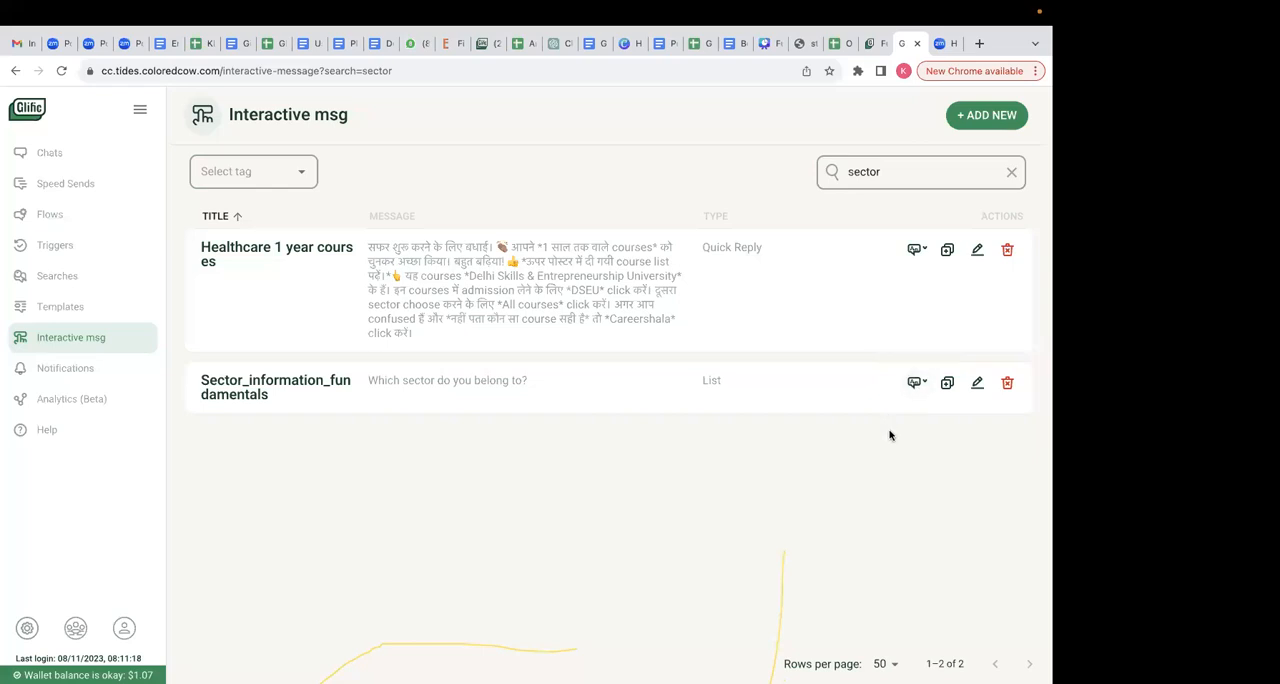
- Add a Wait for Response node after the sector message in the flow, with response rules for Agriculture and Health
{"action": "left_click", "coordinate": [866, 43]}
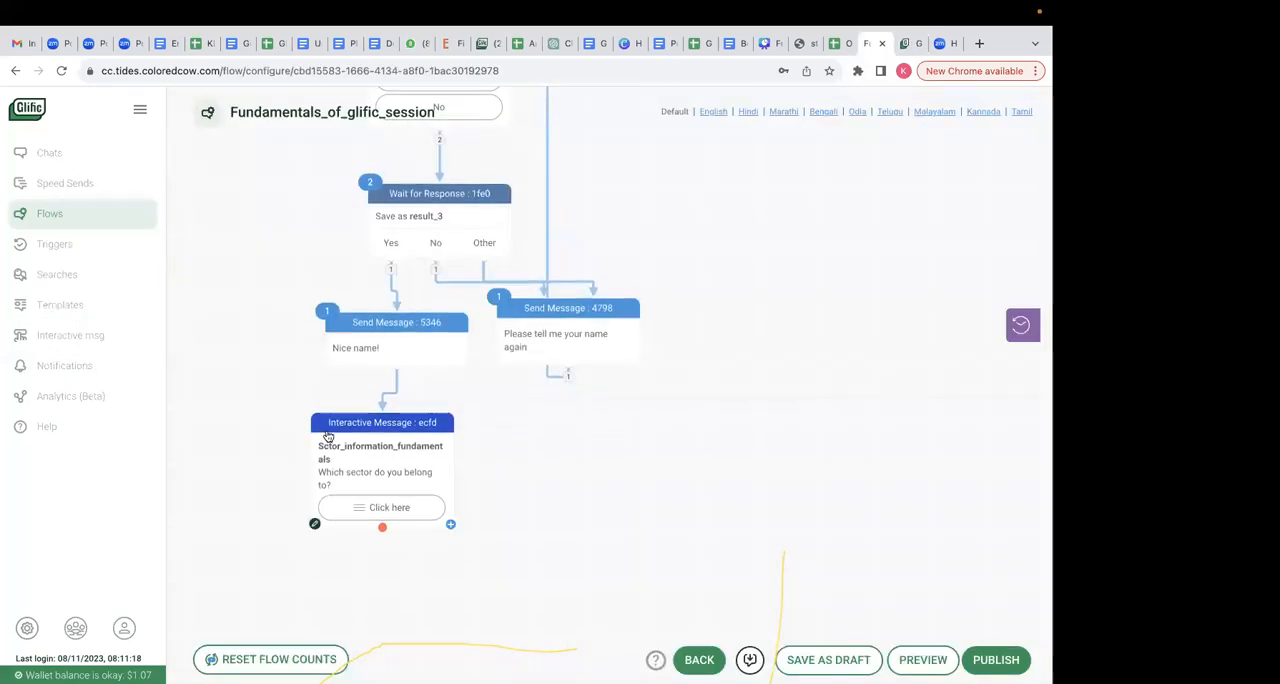
{"action": "left_click_drag", "start_coordinate": [382, 527], "coordinate": [384, 562]}
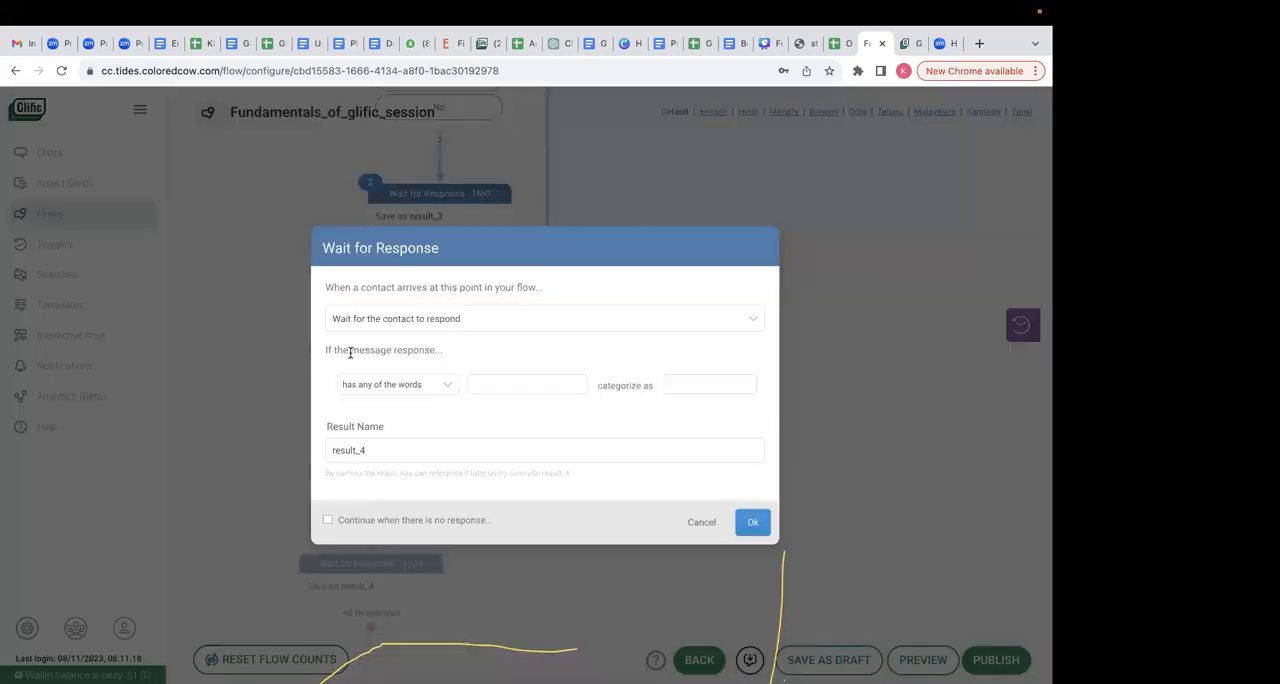
{"action": "left_click", "coordinate": [494, 386]}
{"action": "type", "text": "Agric"}
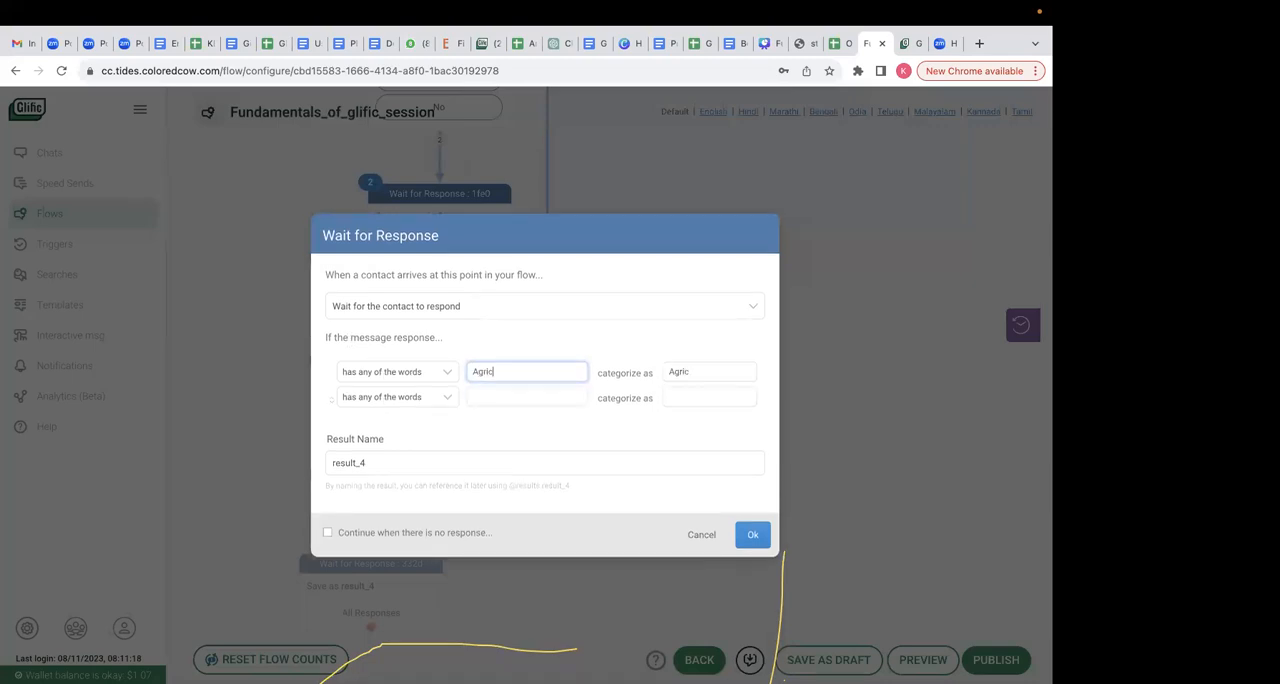
{"action": "type", "text": "ulture"}
{"action": "left_click", "coordinate": [502, 397]}
{"action": "type", "text": "Health"}
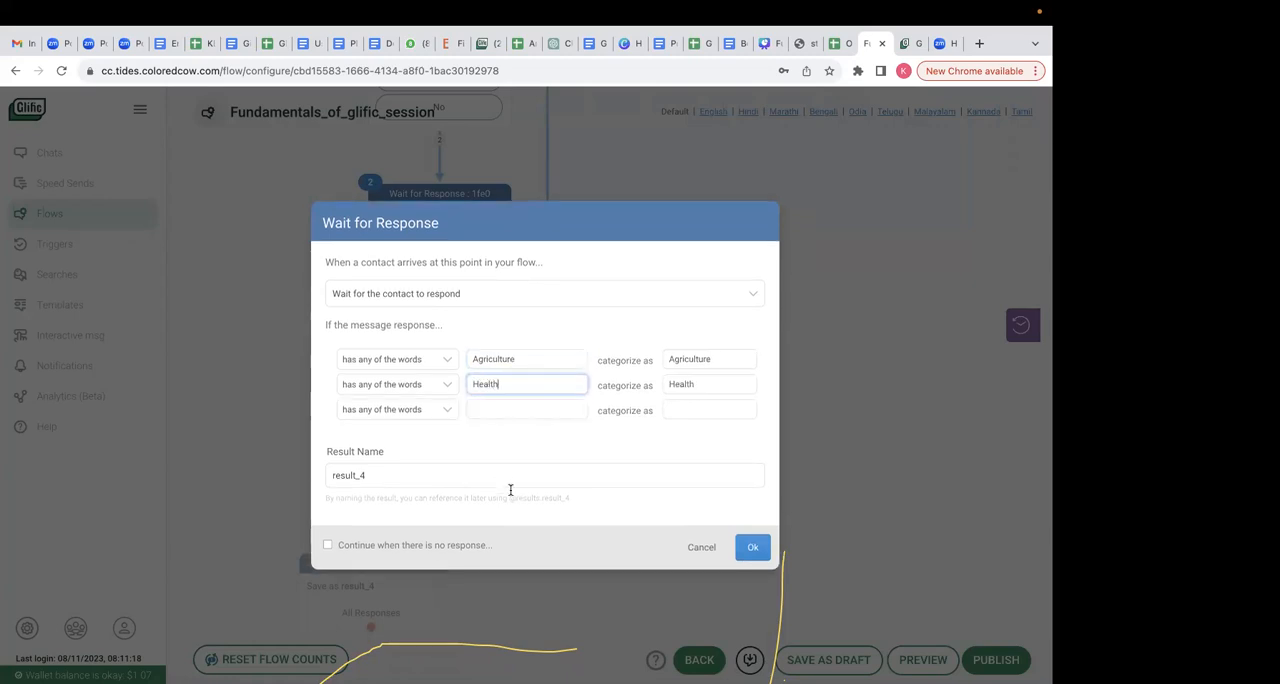
- Add response rules for Civic participation, education and Legal, and confirm the Wait for Response node
{"action": "left_click", "coordinate": [513, 410]}
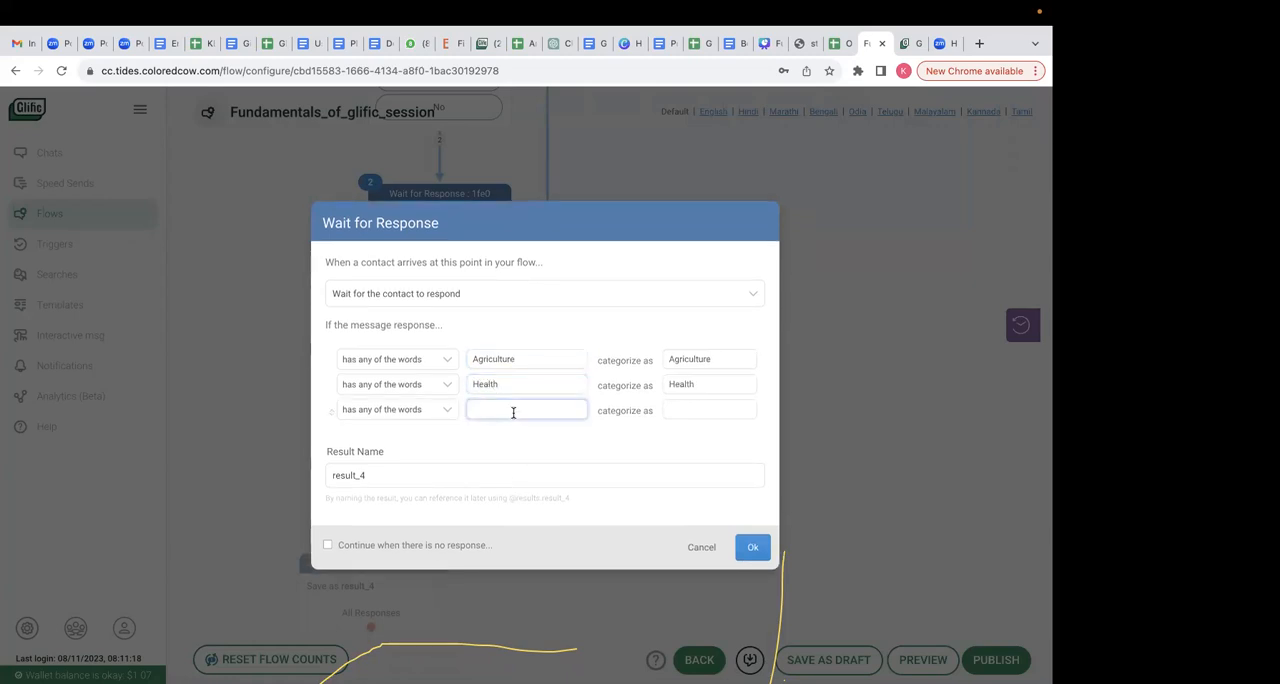
{"action": "type", "text": "Civic part"}
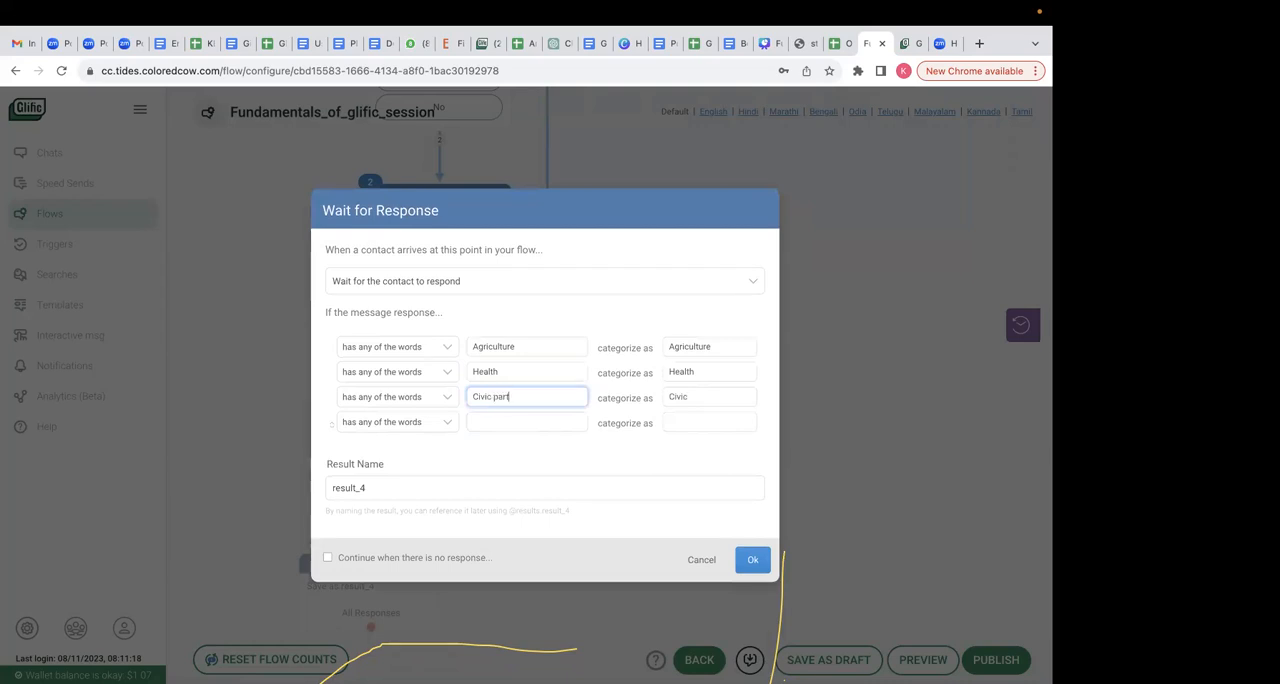
{"action": "type", "text": "icipation"}
{"action": "left_click", "coordinate": [508, 436]}
{"action": "type", "text": "educa"}
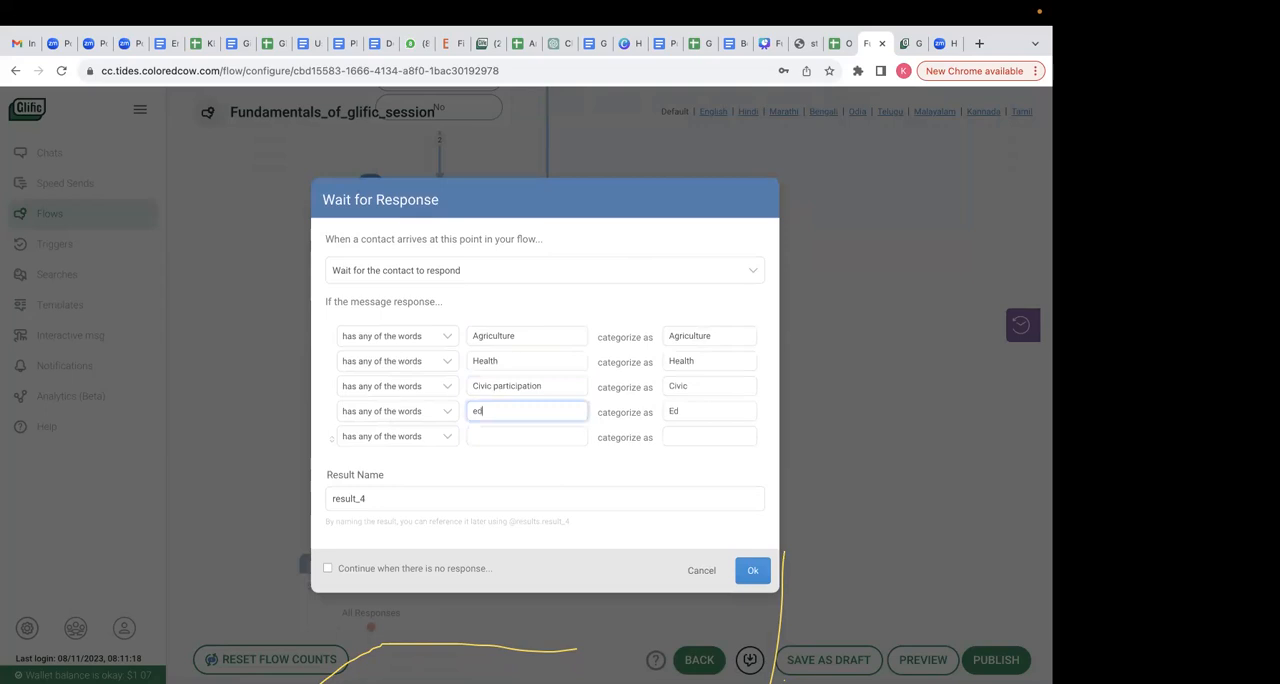
{"action": "left_click", "coordinate": [529, 438]}
{"action": "type", "text": "Legal"}
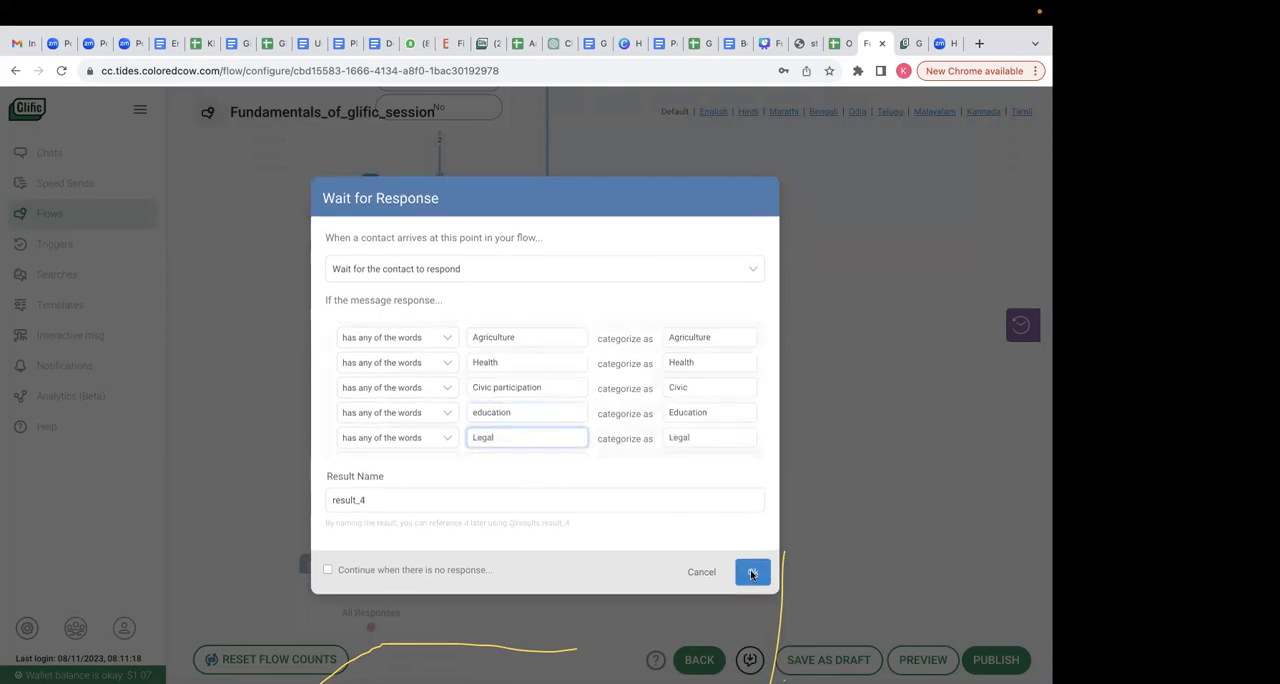
{"action": "left_click", "coordinate": [752, 571]}
- Add a Send Message node after the Agriculture response
{"action": "scroll", "coordinate": [480, 515], "scroll_direction": "down", "scroll_amount": 2}
{"action": "mouse_move", "coordinate": [327, 466]}
{"action": "left_mouse_down"}
{"action": "mouse_move", "coordinate": [320, 497]}
{"action": "mouse_move", "coordinate": [270, 530]}
{"action": "mouse_move", "coordinate": [291, 530]}
{"action": "mouse_move", "coordinate": [323, 449]}
{"action": "left_mouse_up"}
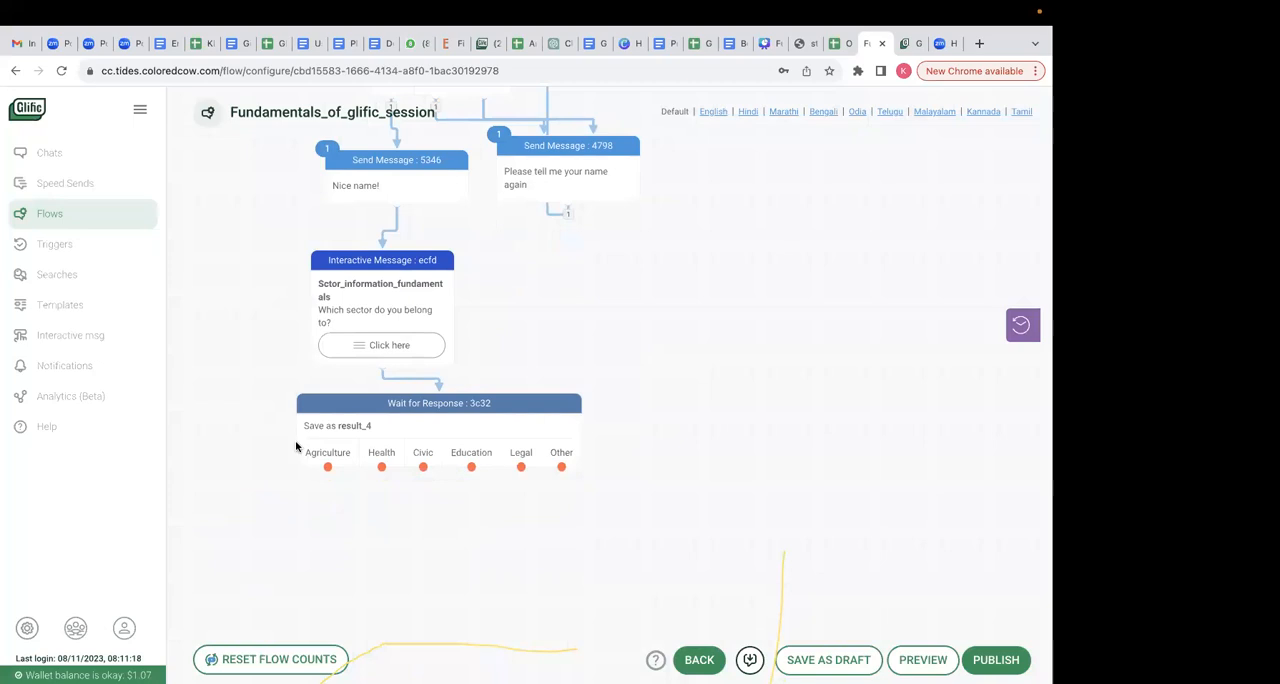
{"action": "left_click_drag", "start_coordinate": [327, 474], "coordinate": [332, 524]}
- Copy "Thanks for choosing your sector! We will stay in touch :)" from cell C14 of the Onboarding flow spreadsheet, and return to the flow
{"action": "left_click", "coordinate": [838, 63]}
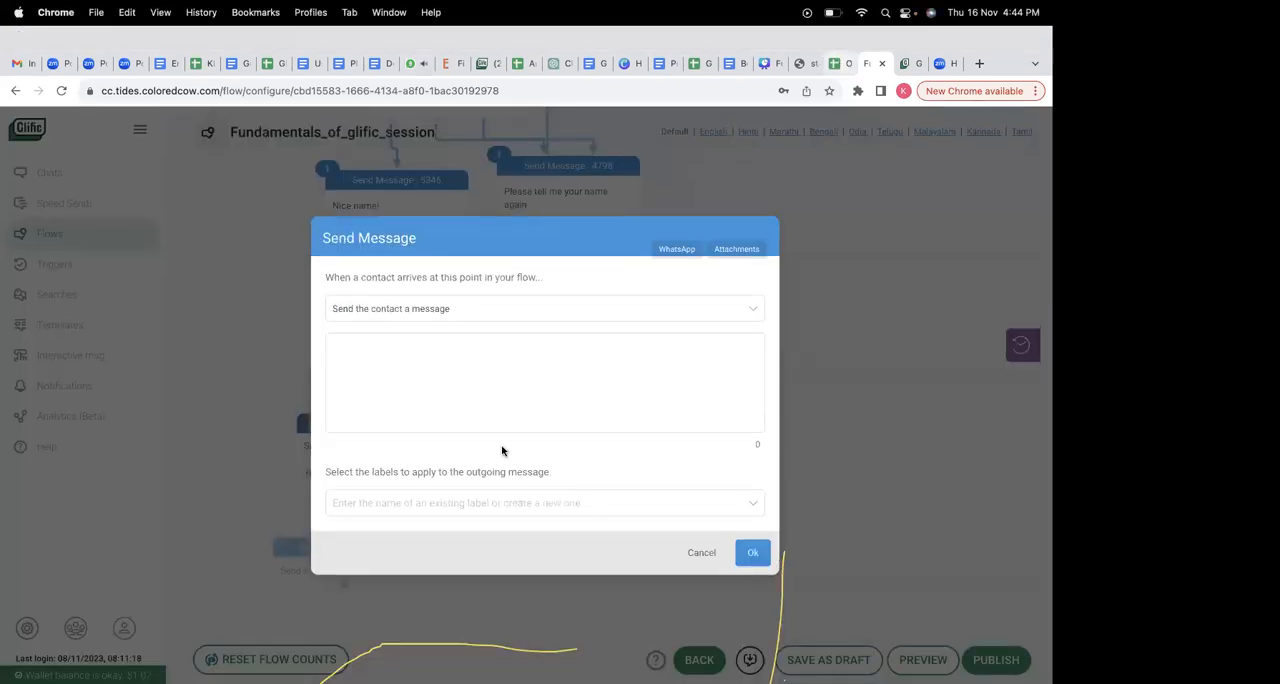
{"action": "left_click", "coordinate": [584, 558]}
{"action": "key", "text": "ctrl+a"}
{"action": "key", "text": "super+c"}
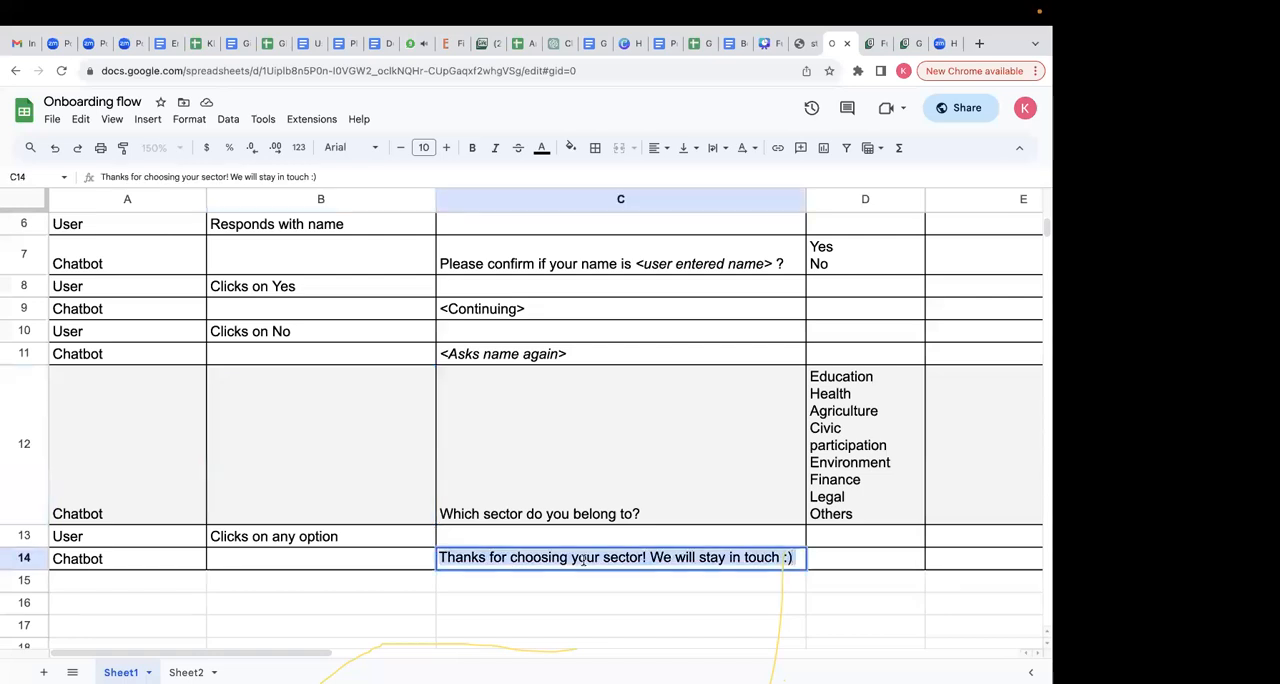
{"action": "left_click", "coordinate": [663, 466]}
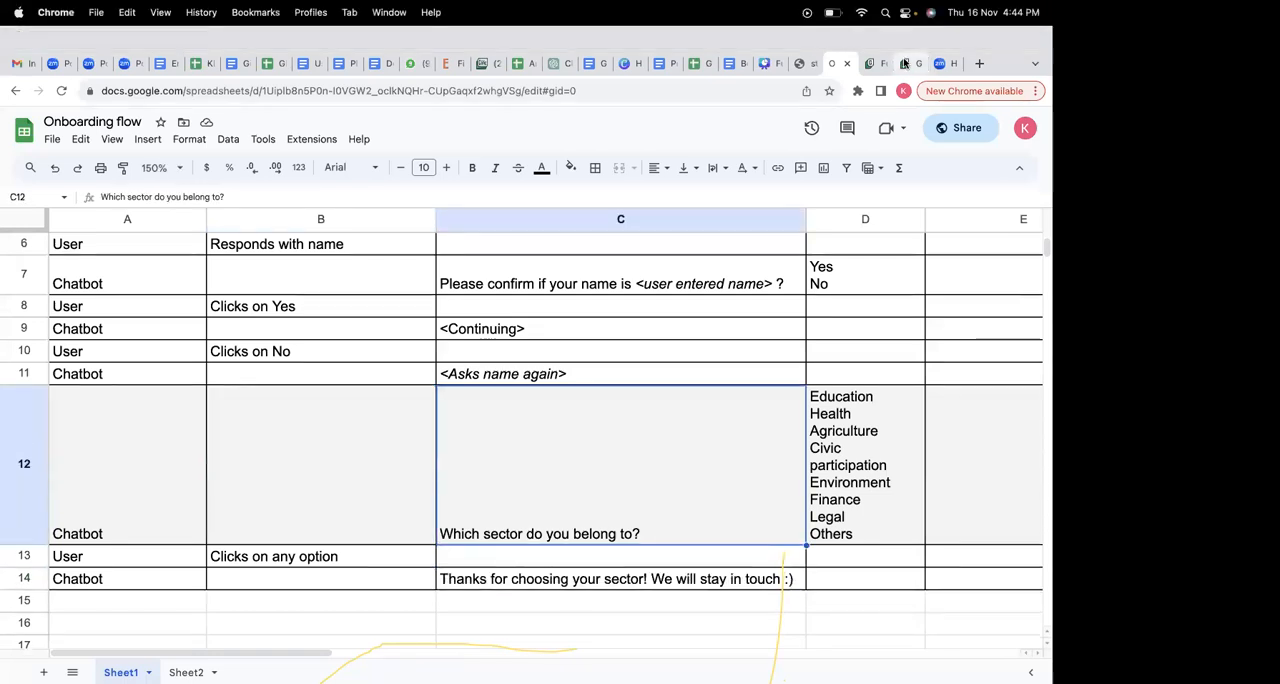
{"action": "left_click", "coordinate": [905, 63]}
{"action": "left_click", "coordinate": [869, 43]}
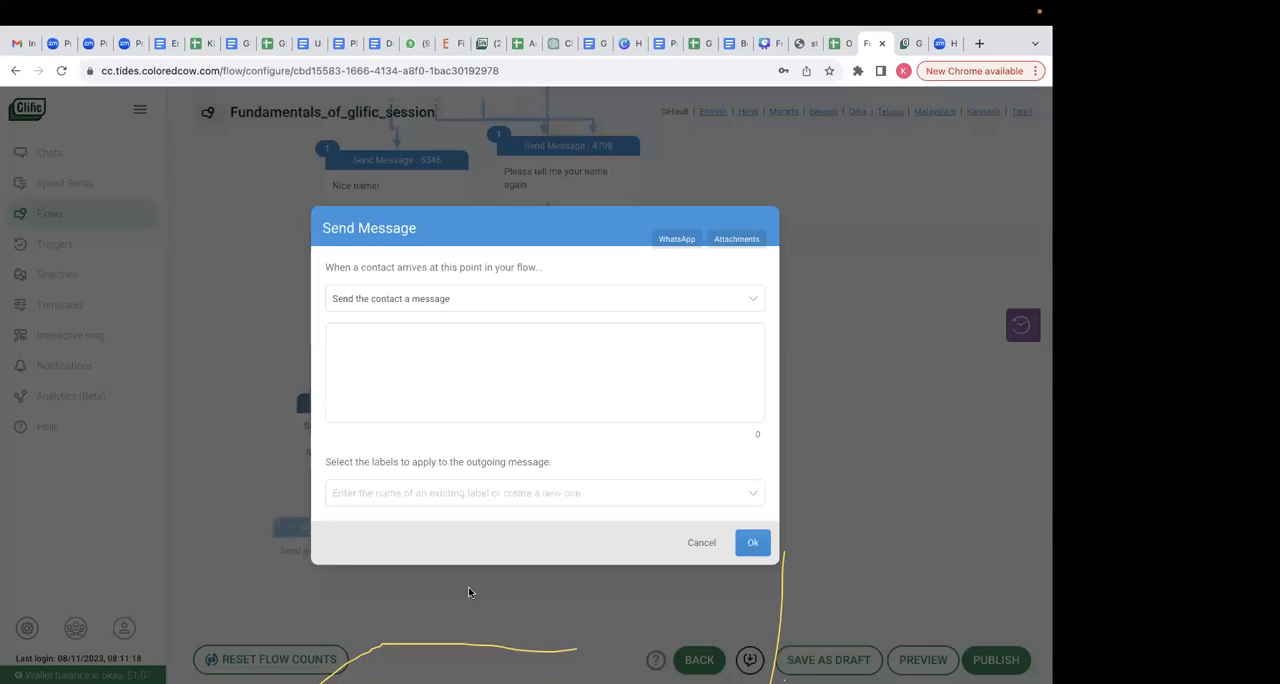
- Set the Send Message node's text to "Thanks for choosing your sector! We will stay in touch :)" and confirm it
{"action": "left_click", "coordinate": [483, 355]}
{"action": "key", "text": "super+v"}
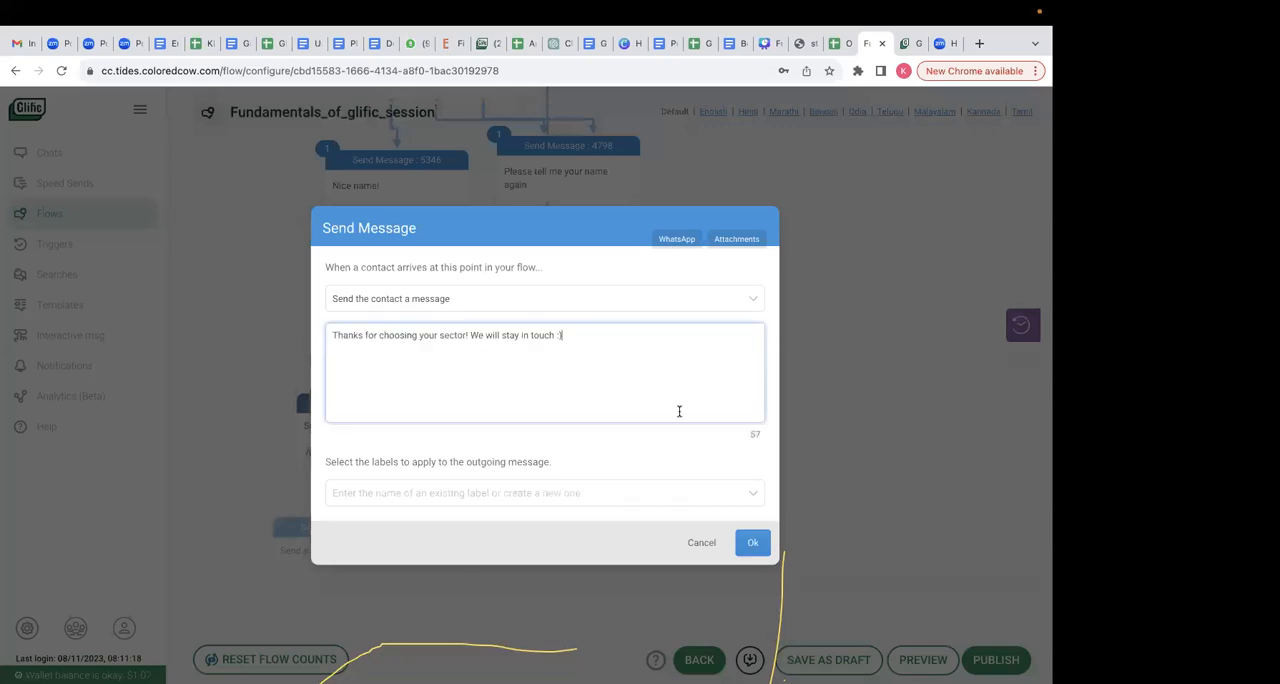
{"action": "left_click", "coordinate": [752, 542]}
- Connect the Health, Civic, Education, Legal and Other responses to the sector thank-you message, and publish the flow while staying in the editor
{"action": "left_click_drag", "start_coordinate": [381, 467], "coordinate": [417, 551]}
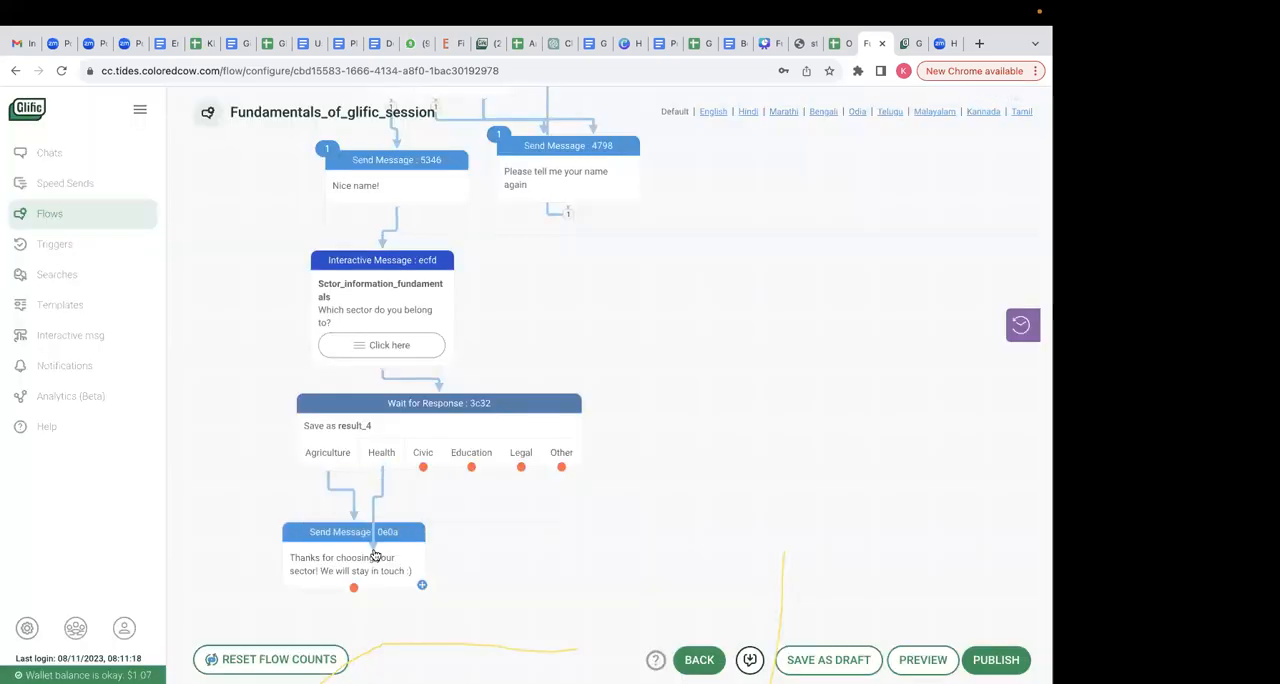
{"action": "left_click_drag", "start_coordinate": [423, 467], "coordinate": [404, 520]}
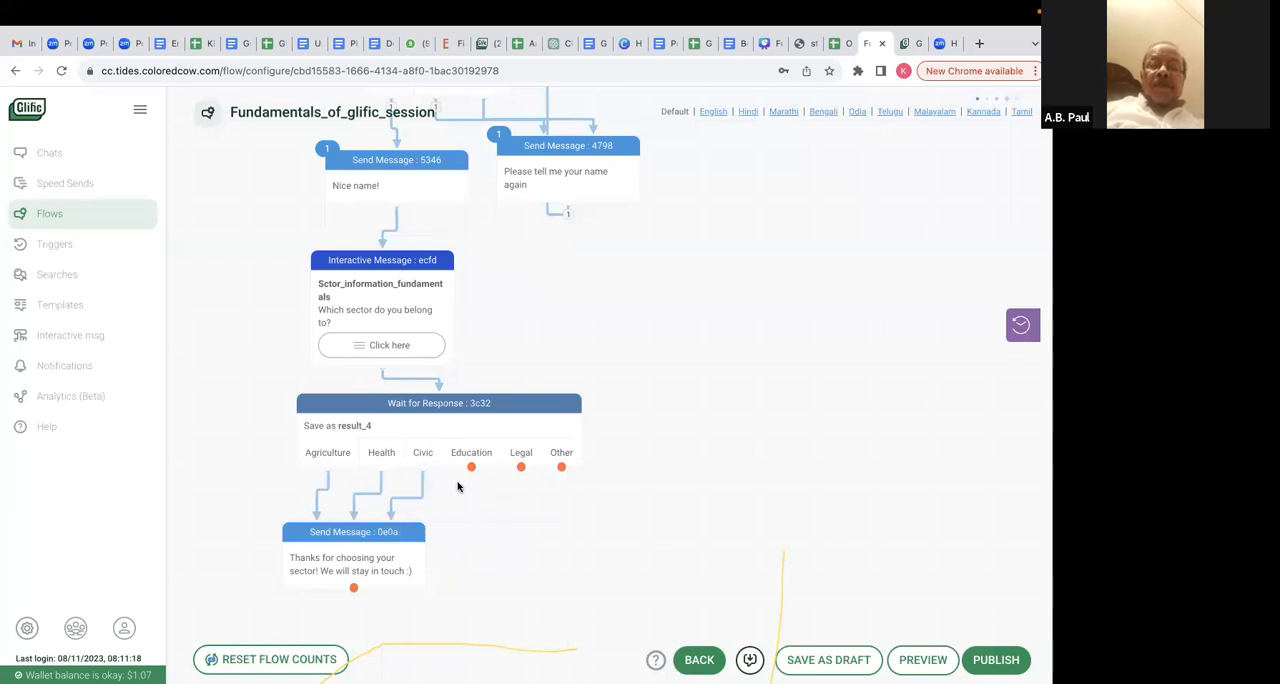
{"action": "left_click_drag", "start_coordinate": [471, 467], "coordinate": [437, 541]}
{"action": "left_click_drag", "start_coordinate": [521, 467], "coordinate": [437, 524]}
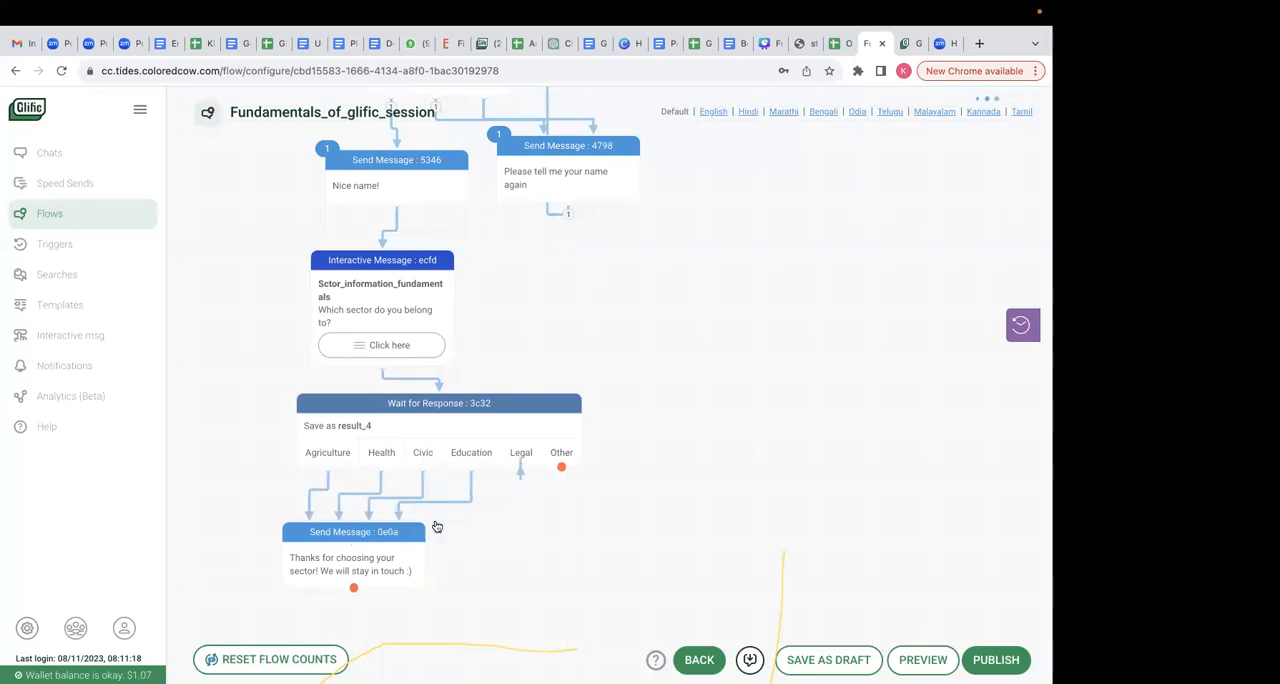
{"action": "left_click_drag", "start_coordinate": [563, 468], "coordinate": [438, 572]}
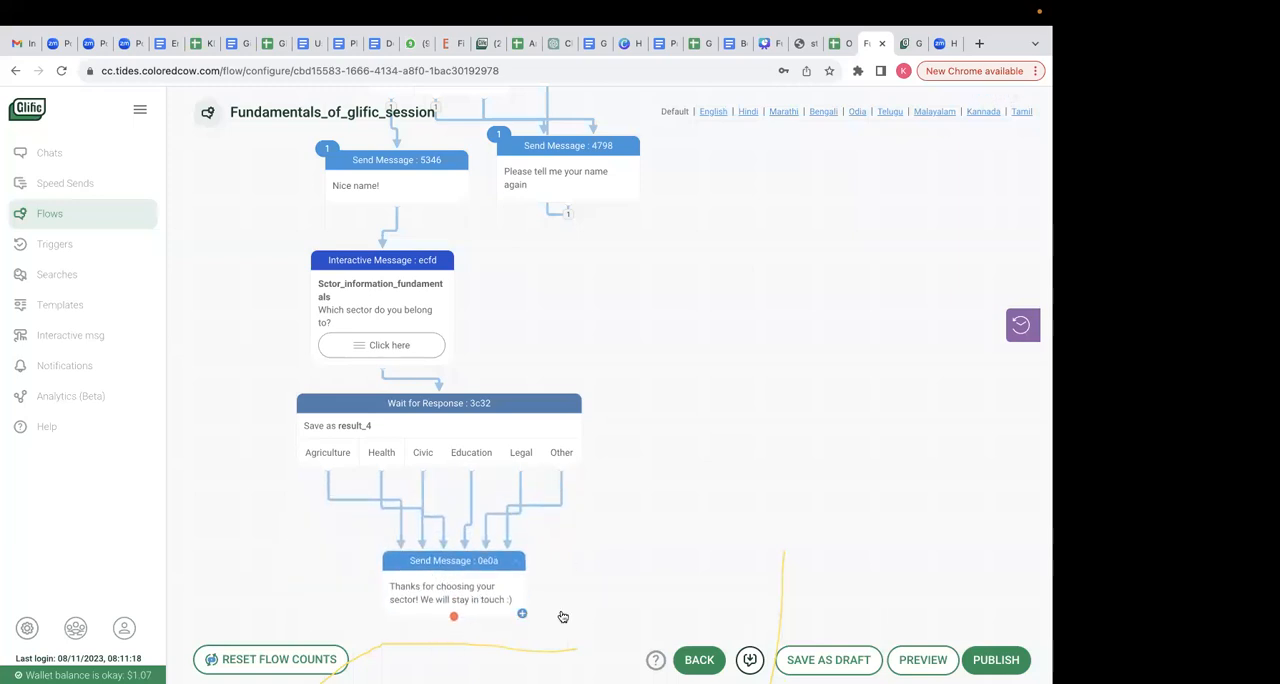
{"action": "left_click", "coordinate": [996, 659]}
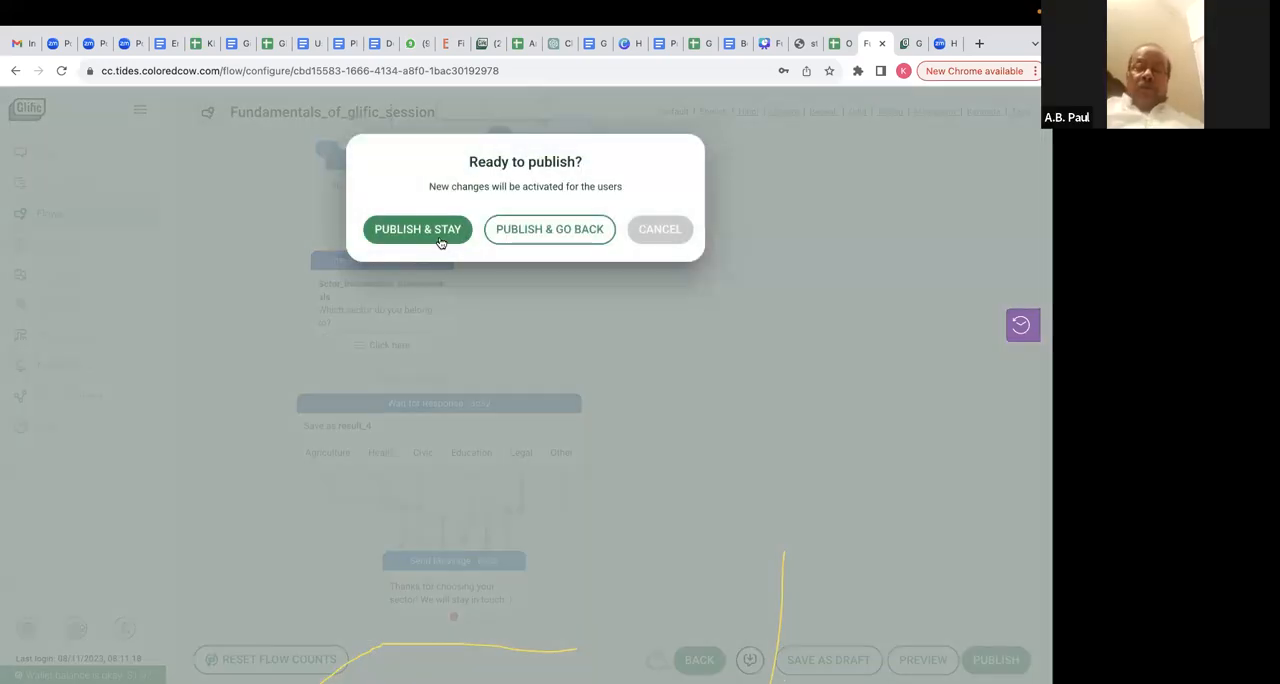
{"action": "scroll", "coordinate": [764, 370], "scroll_direction": "up", "scroll_amount": 10}
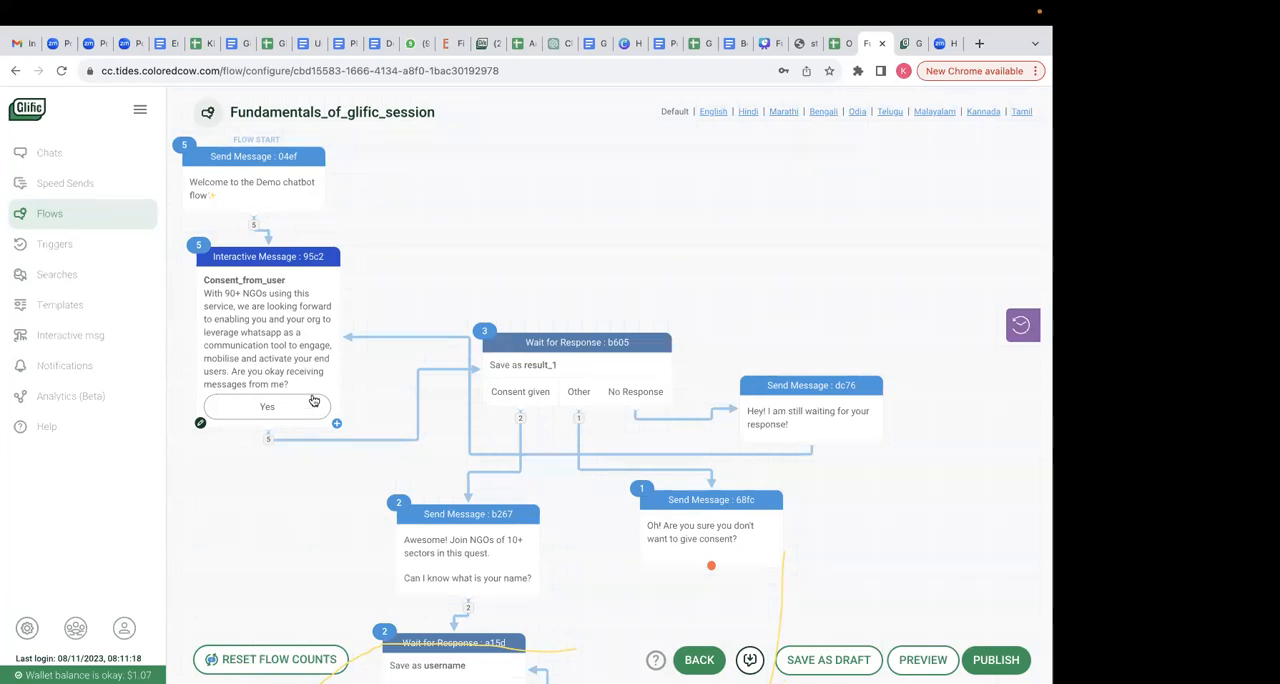
- Start a new flow named STOP Flow_Fundamentals with the keyword STOP
{"action": "left_click", "coordinate": [84, 214]}
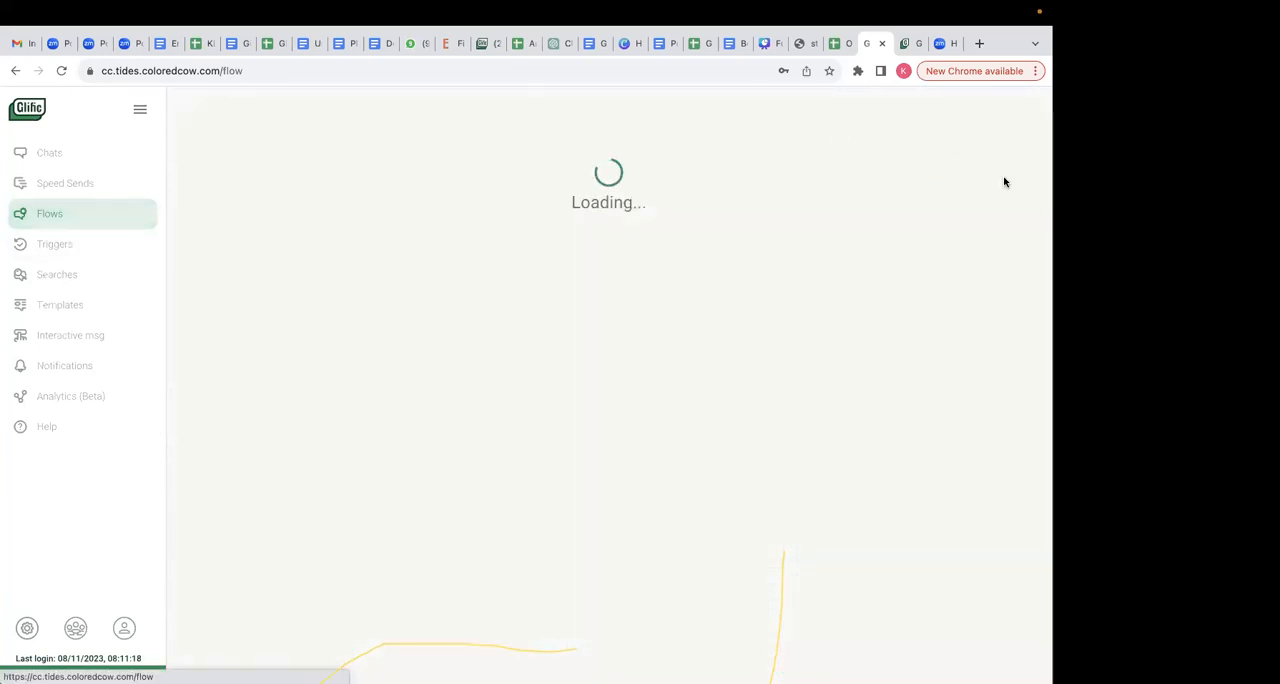
{"action": "left_click", "coordinate": [877, 114]}
{"action": "left_click", "coordinate": [310, 175]}
{"action": "type", "text": "STOP Flow_Fundamentals"}
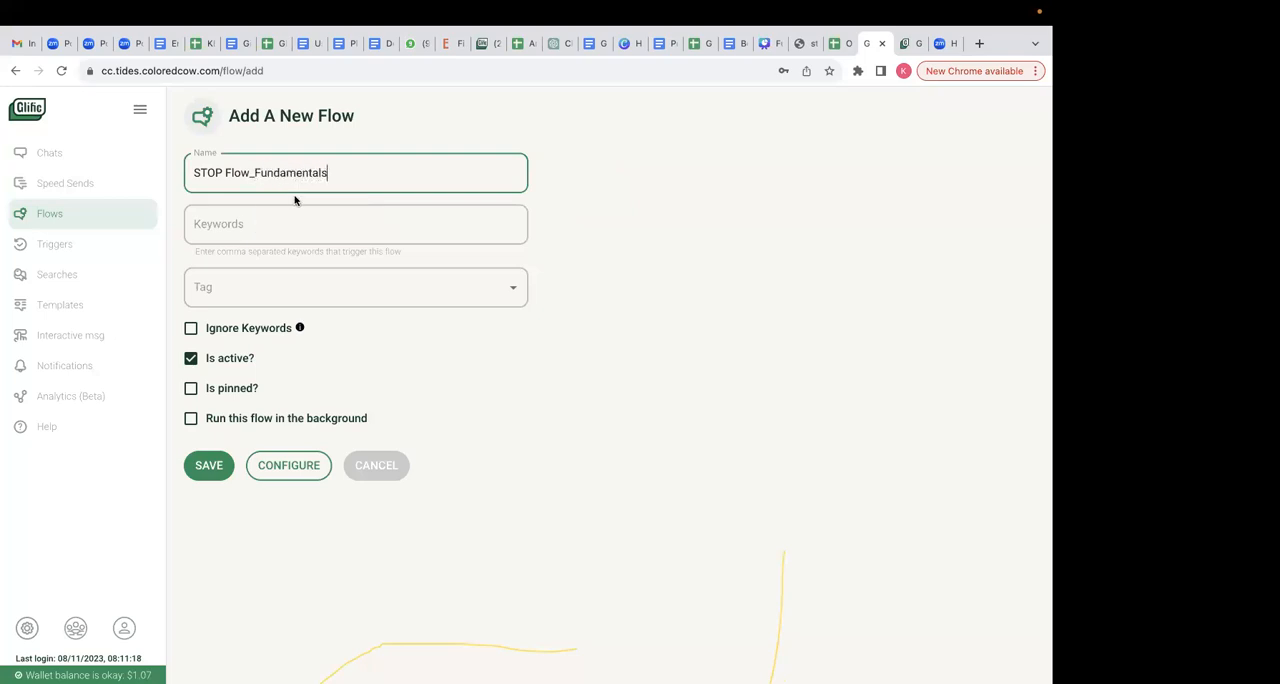
{"action": "left_click", "coordinate": [282, 224]}
{"action": "type", "text": "STOP"}
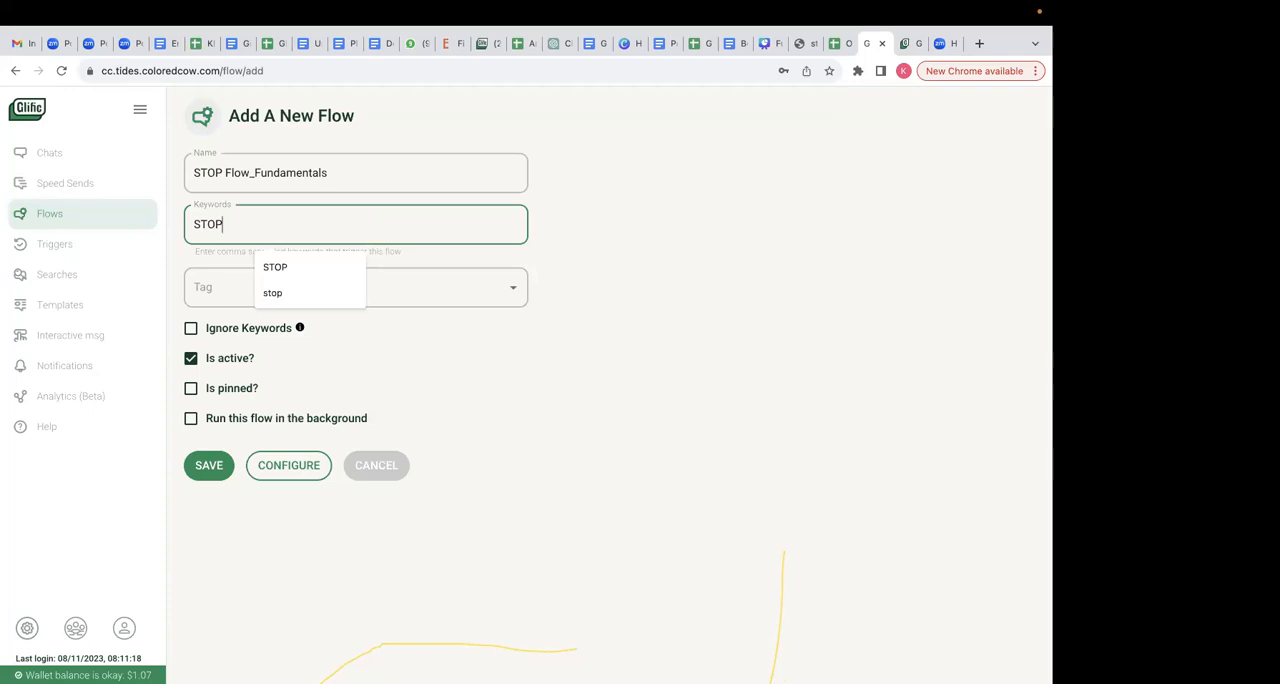
{"action": "left_click", "coordinate": [582, 336]}
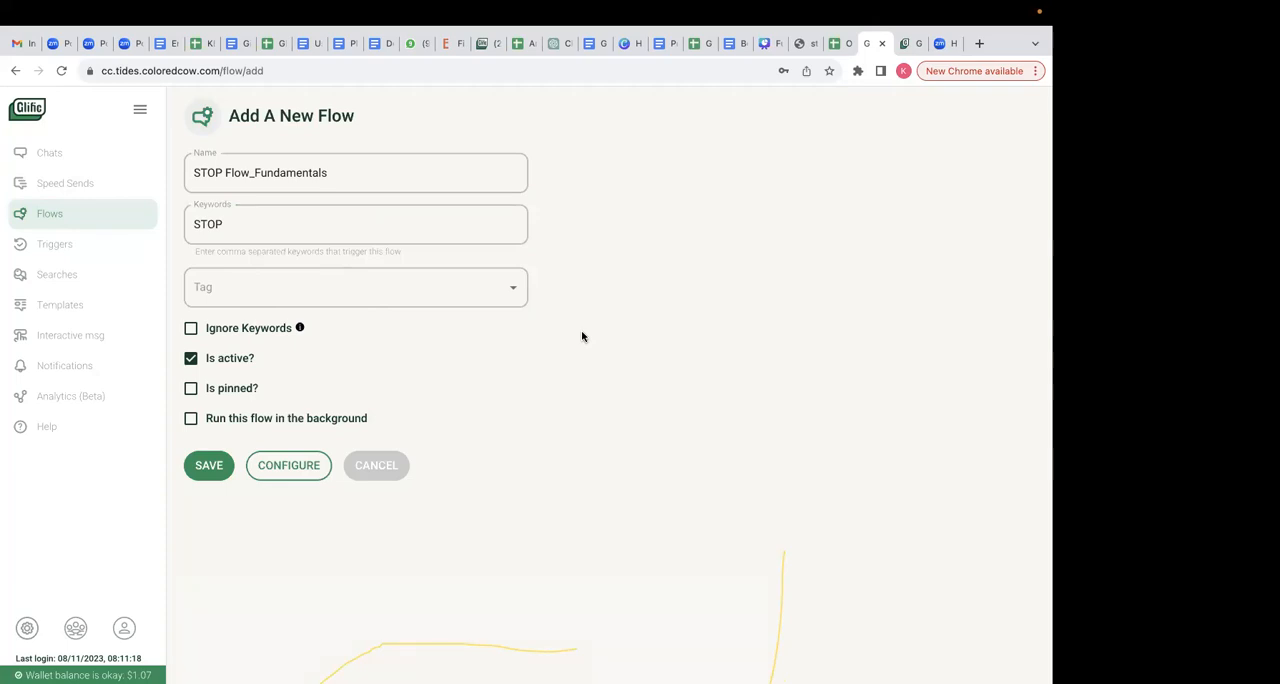
- Search the flow list for FUNDAMENTALS and reopen Fundamentals_of_glific_session for configuration
{"action": "left_click", "coordinate": [109, 211]}
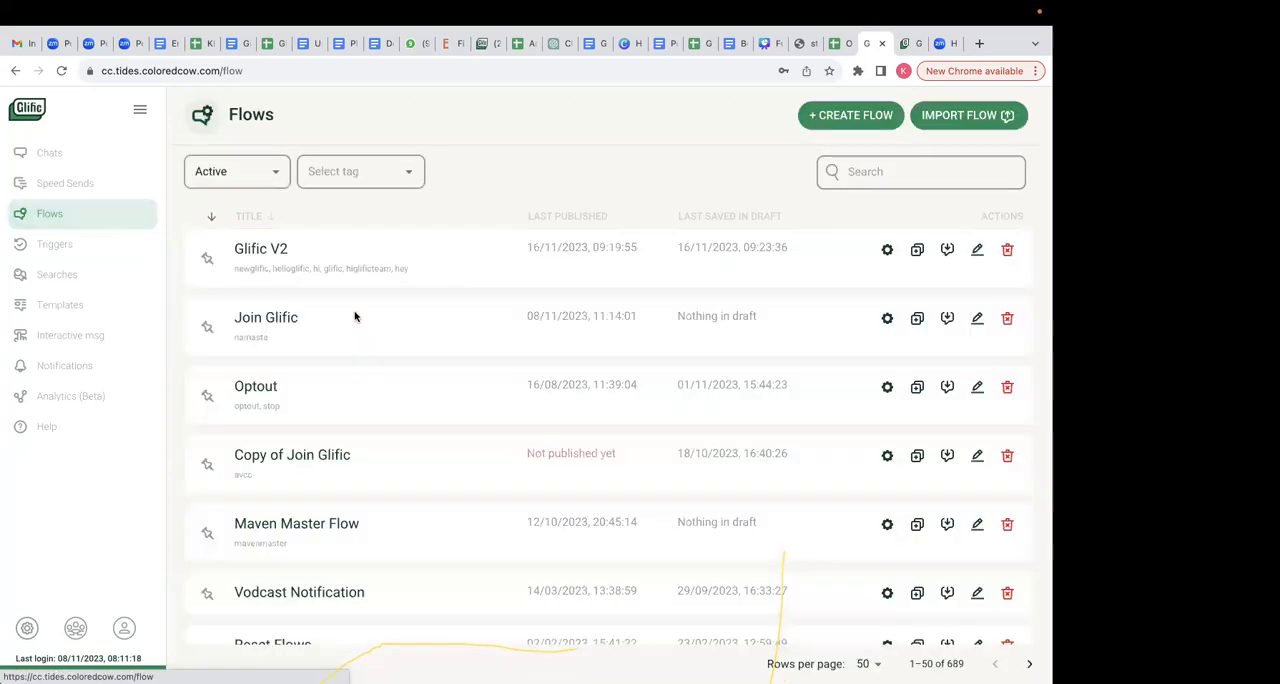
{"action": "left_click", "coordinate": [889, 177]}
{"action": "type", "text": "FUN"}
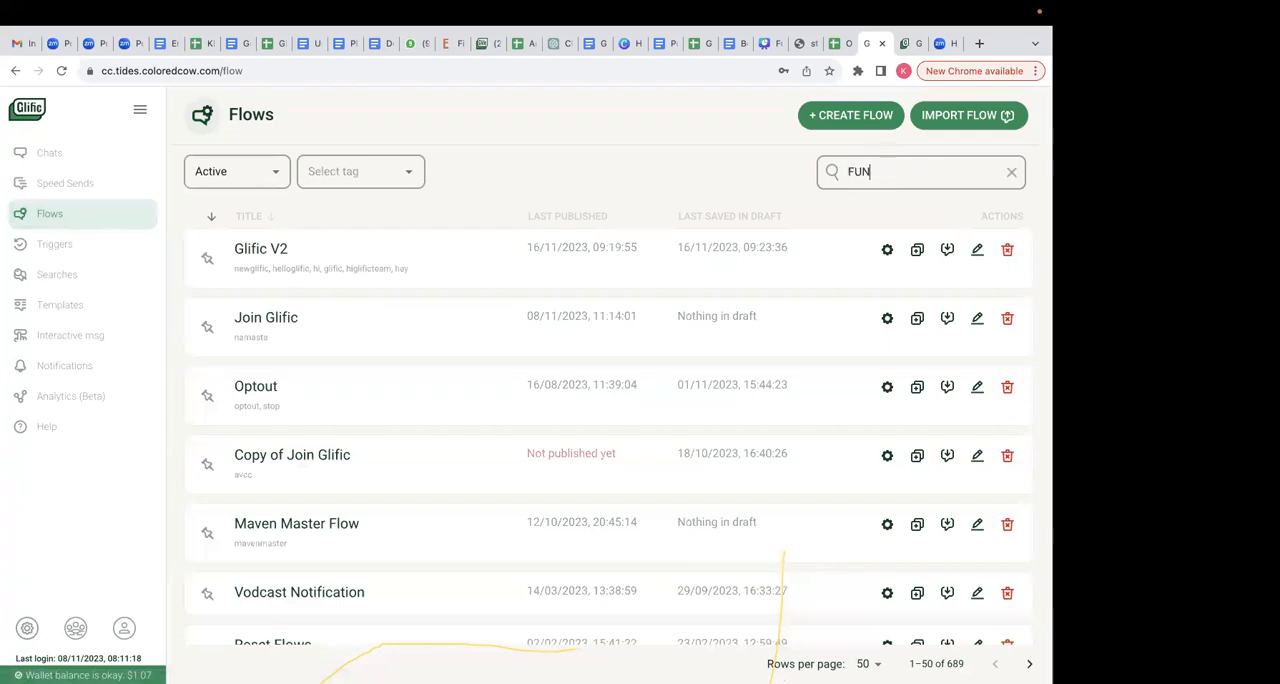
{"action": "type", "text": "DAMENTALS"}
{"action": "key", "text": "Return"}
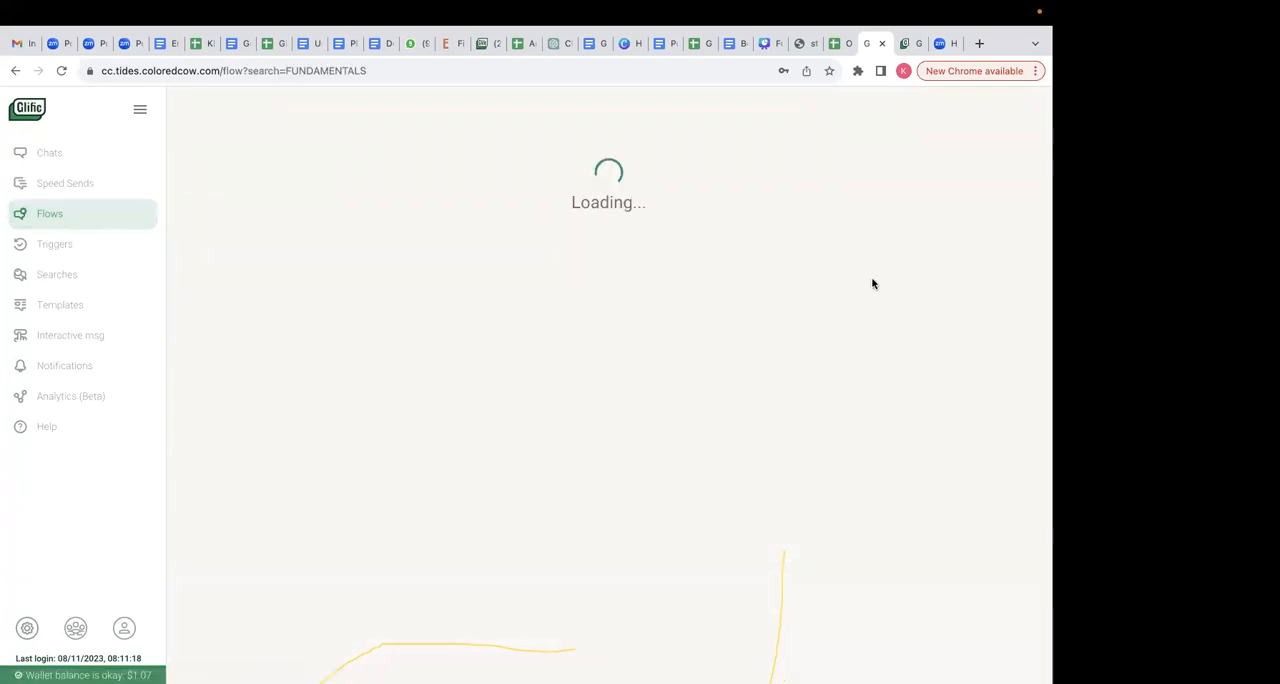
{"action": "left_click", "coordinate": [976, 250]}
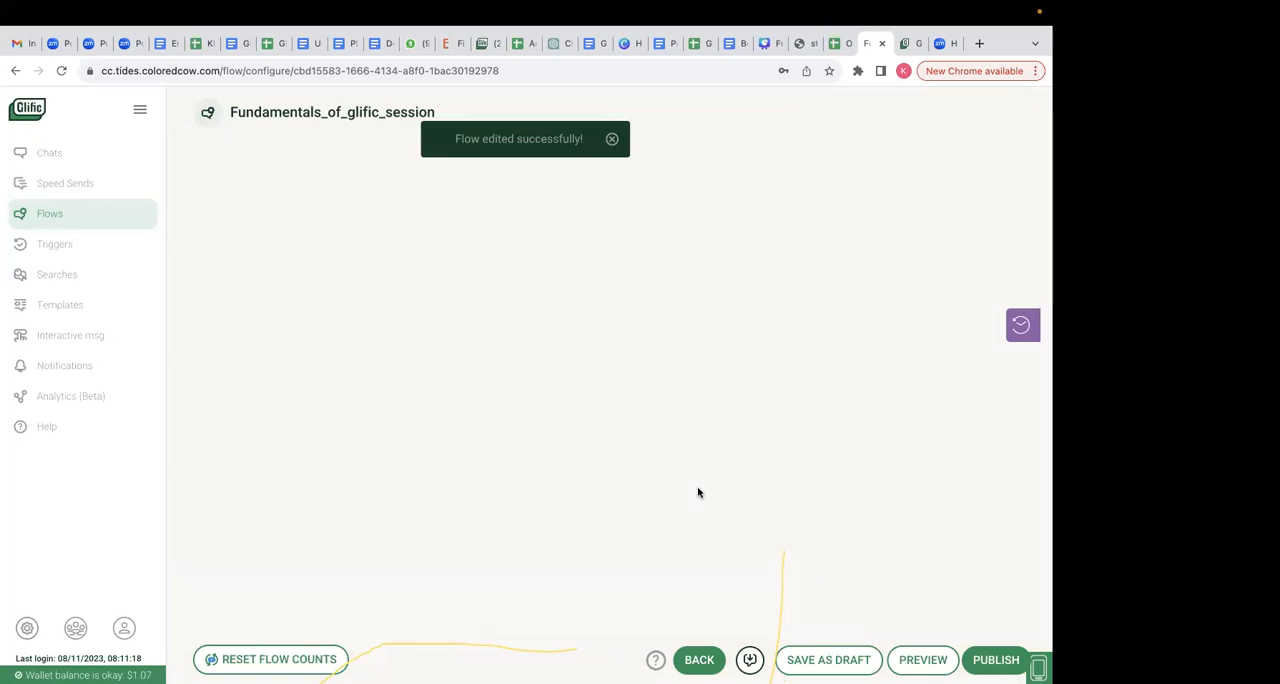
- Examine the flow from the welcome and consent messages through to the sector thank-you message
{"action": "scroll", "coordinate": [698, 492], "scroll_direction": "down", "scroll_amount": 3}
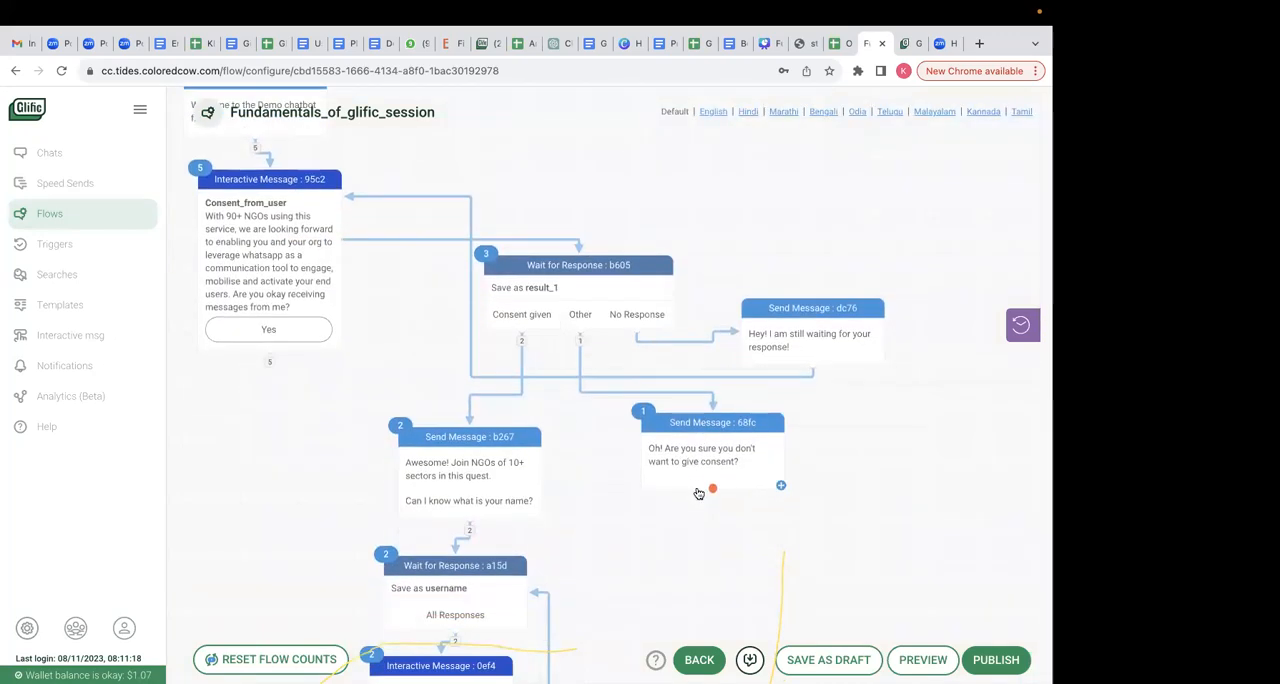
{"action": "scroll", "coordinate": [698, 492], "scroll_direction": "up", "scroll_amount": 1}
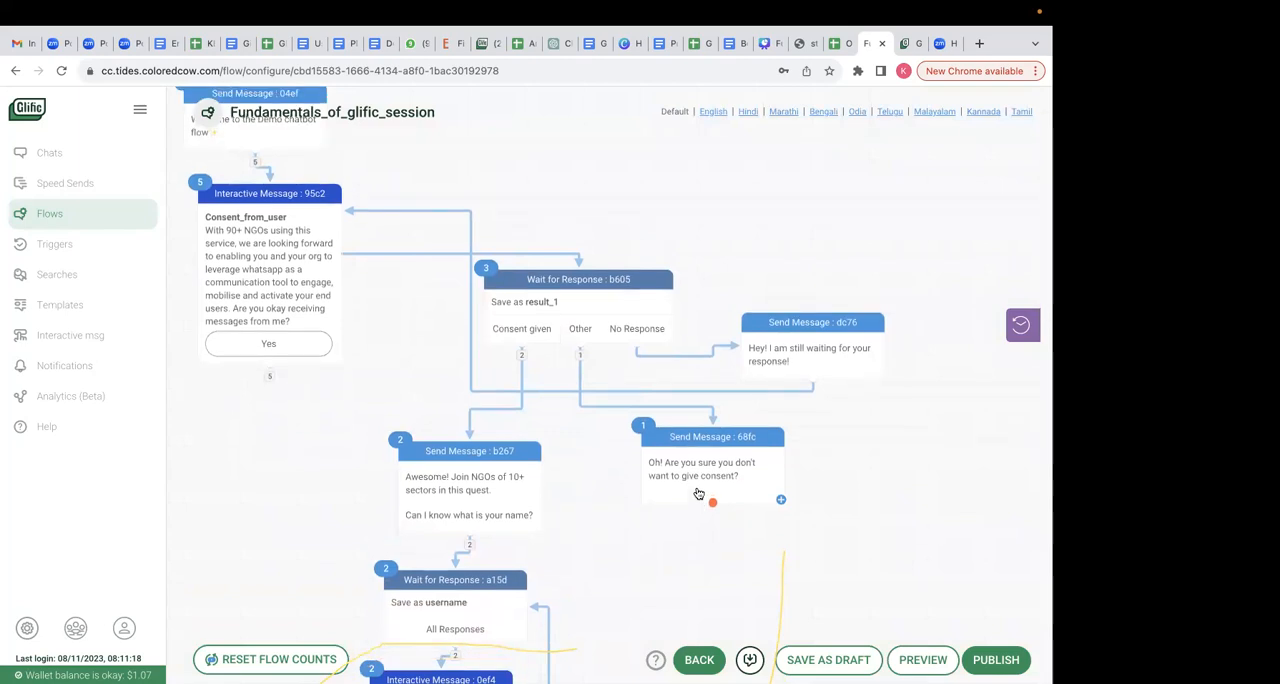
{"action": "scroll", "coordinate": [654, 566], "scroll_direction": "down", "scroll_amount": 1}
{"action": "scroll", "coordinate": [654, 566], "scroll_direction": "up", "scroll_amount": 3}
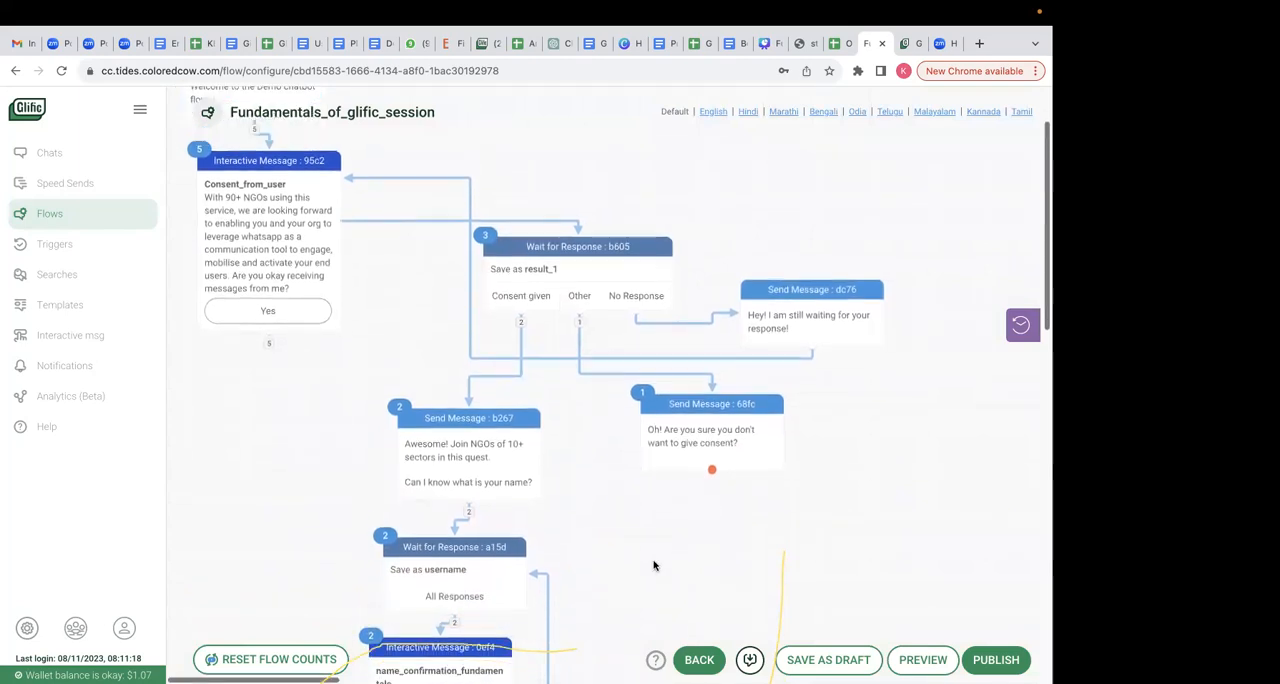
{"action": "scroll", "coordinate": [655, 566], "scroll_direction": "down", "scroll_amount": 3}
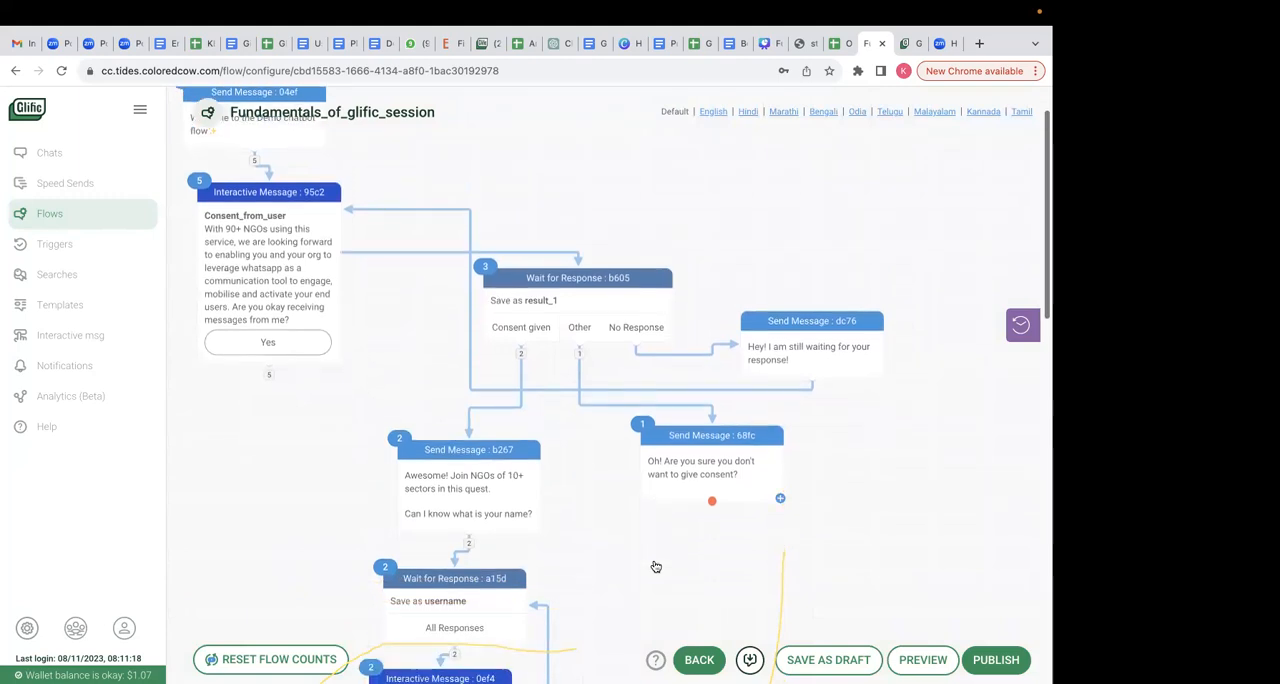
{"action": "scroll", "coordinate": [654, 566], "scroll_direction": "down", "scroll_amount": 3}
{"action": "scroll", "coordinate": [654, 566], "scroll_direction": "up", "scroll_amount": 6}
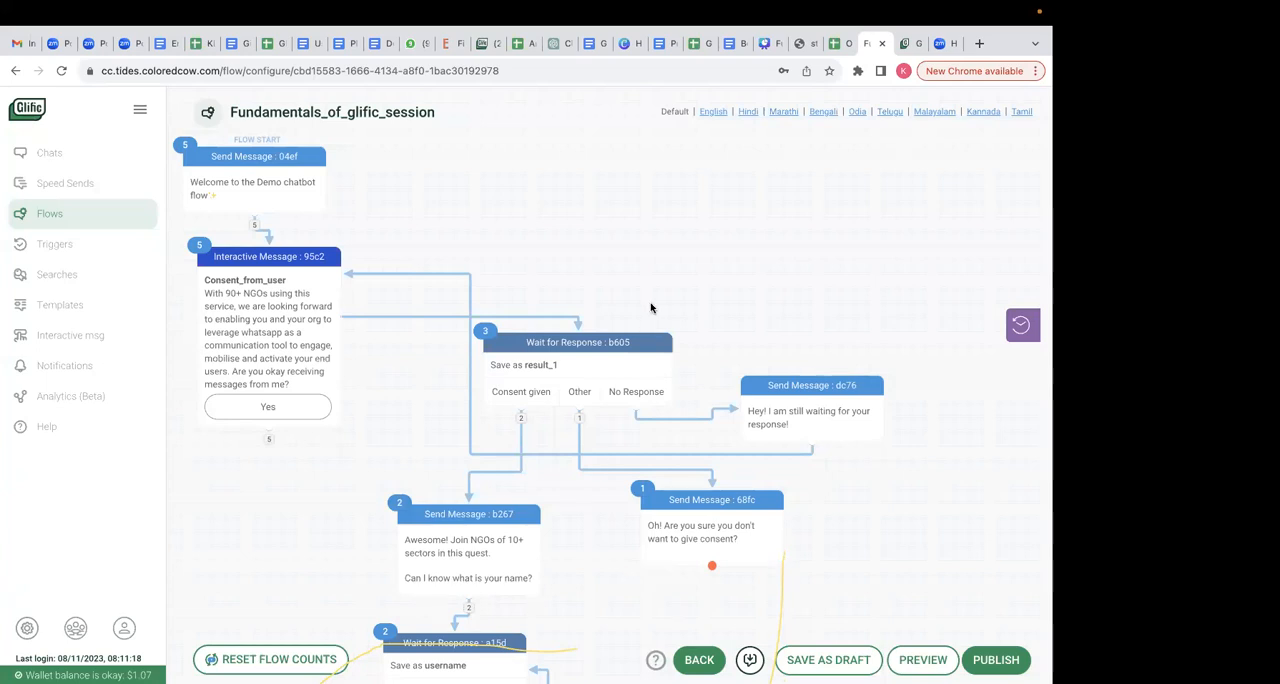
{"action": "scroll", "coordinate": [666, 370], "scroll_direction": "down", "scroll_amount": 10}
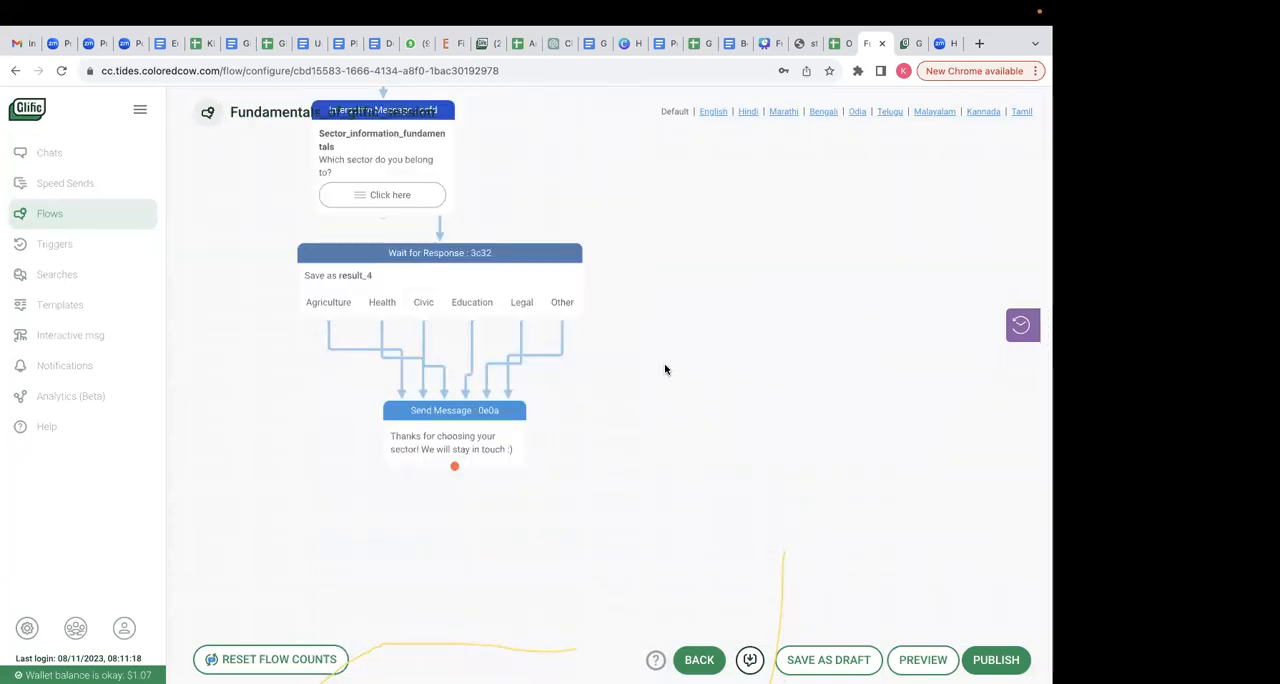
{"action": "scroll", "coordinate": [666, 370], "scroll_direction": "up", "scroll_amount": 10}
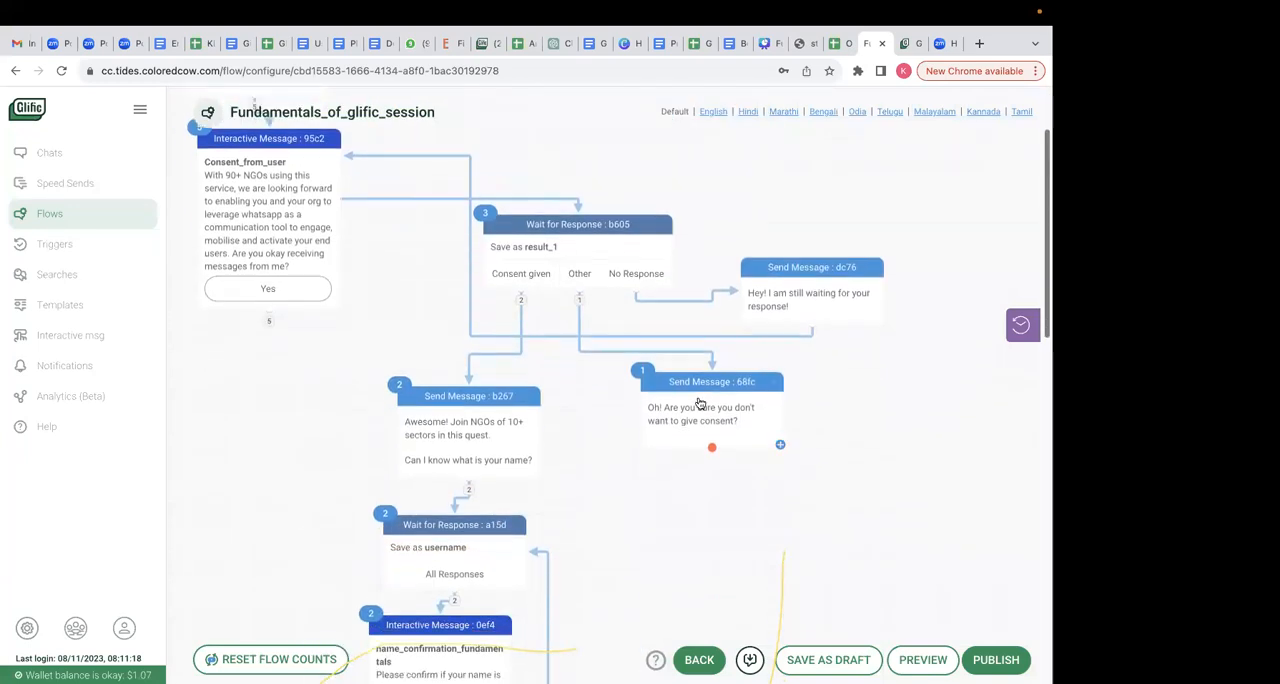
- Move the "Oh! Are you sure you don't want to give consent?" and "Awesome! Join NGOs" messages further apart on the canvas
{"action": "left_click_drag", "start_coordinate": [706, 385], "coordinate": [791, 388]}
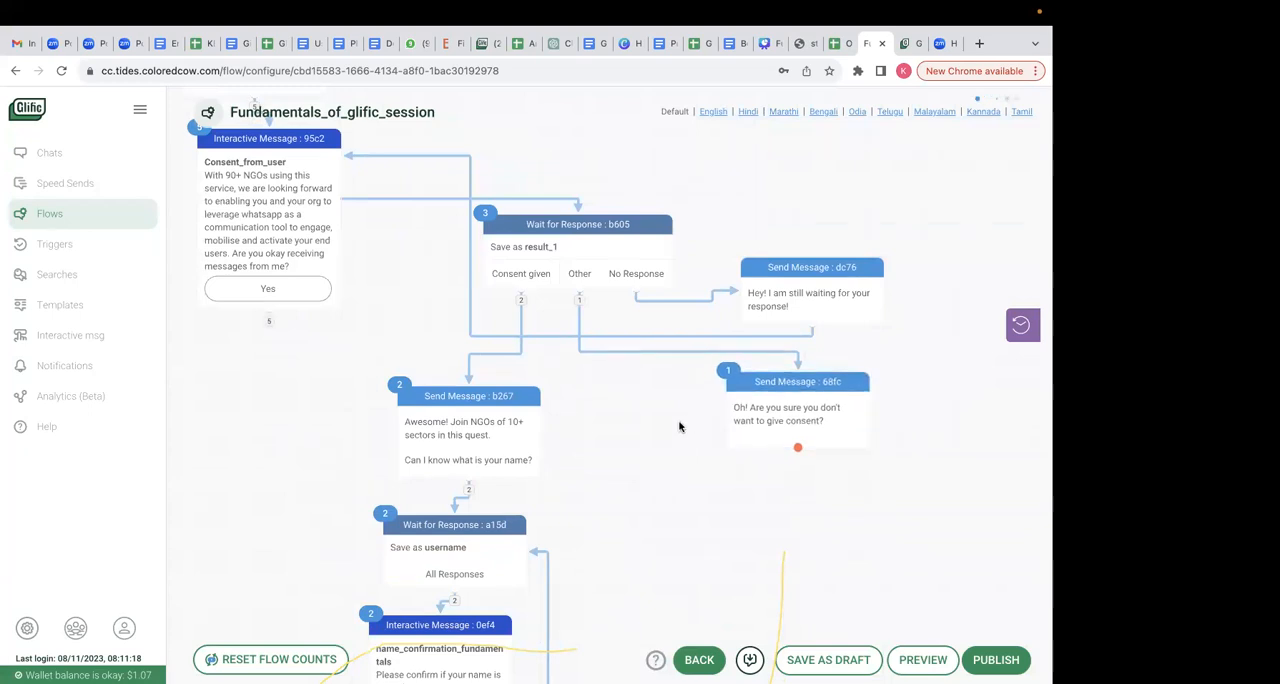
{"action": "scroll", "coordinate": [679, 427], "scroll_direction": "up", "scroll_amount": 3}
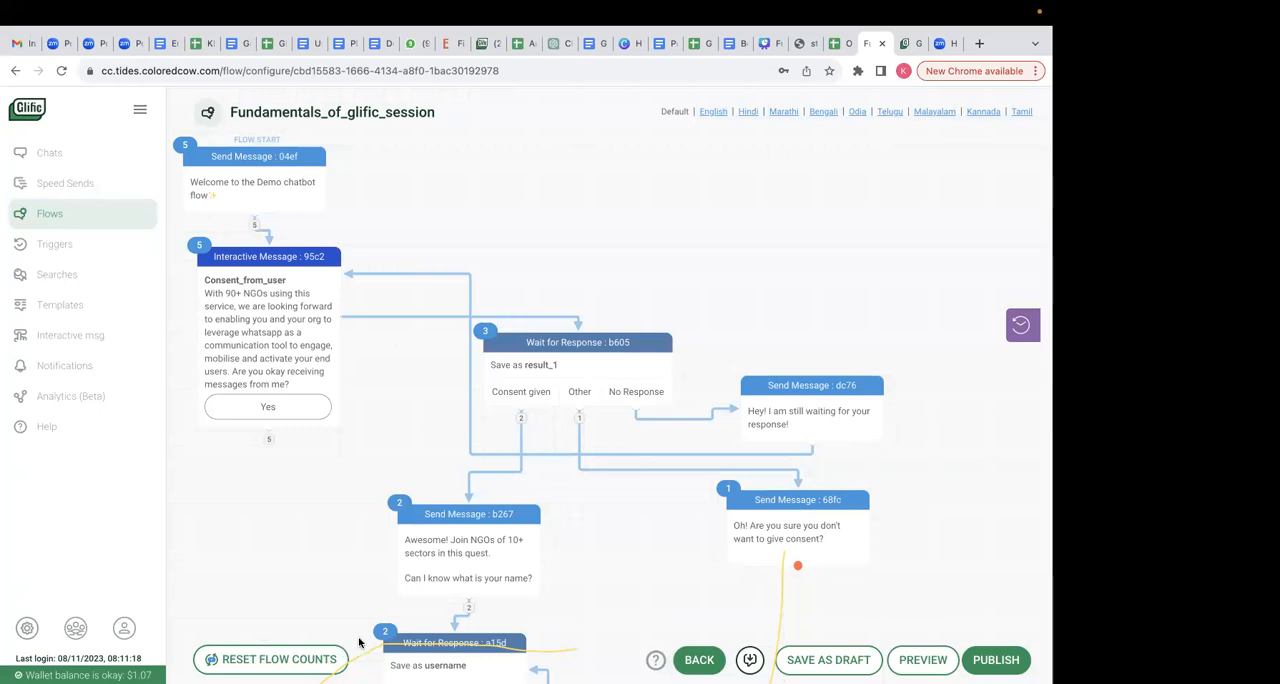
{"action": "scroll", "coordinate": [543, 576], "scroll_direction": "down", "scroll_amount": 3}
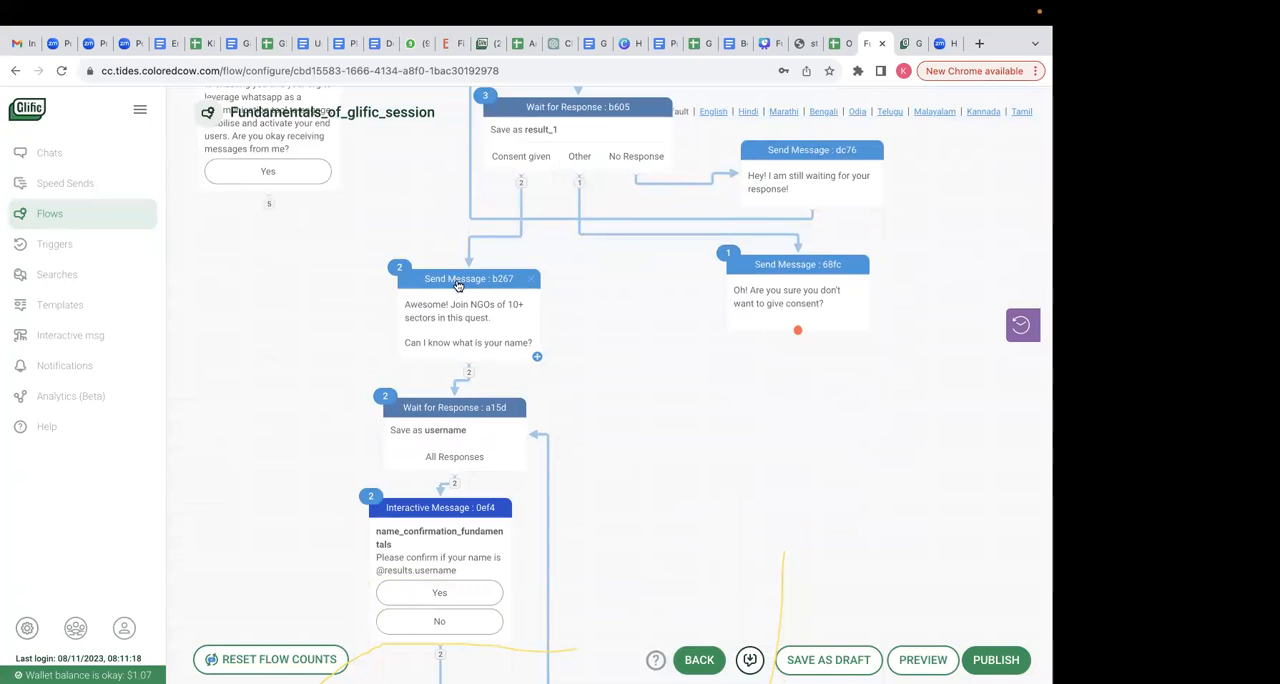
{"action": "scroll", "coordinate": [465, 285], "scroll_direction": "down", "scroll_amount": 1}
{"action": "left_click_drag", "start_coordinate": [476, 257], "coordinate": [390, 200]}
- Add an Update Contact node after the "Awesome! Join NGOs of 10+ sectors" message
{"action": "left_click_drag", "start_coordinate": [452, 370], "coordinate": [647, 330]}
{"action": "left_click", "coordinate": [517, 320]}
{"action": "type", "text": "UPDA"}
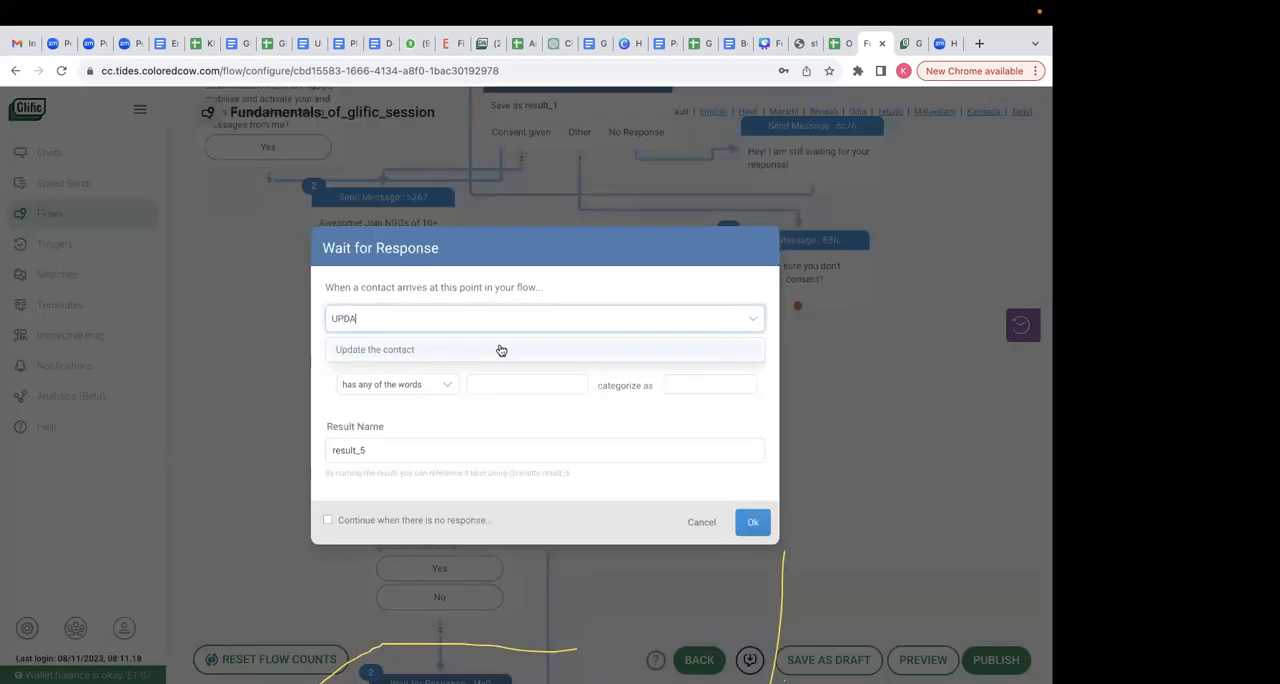
{"action": "left_click", "coordinate": [489, 350]}
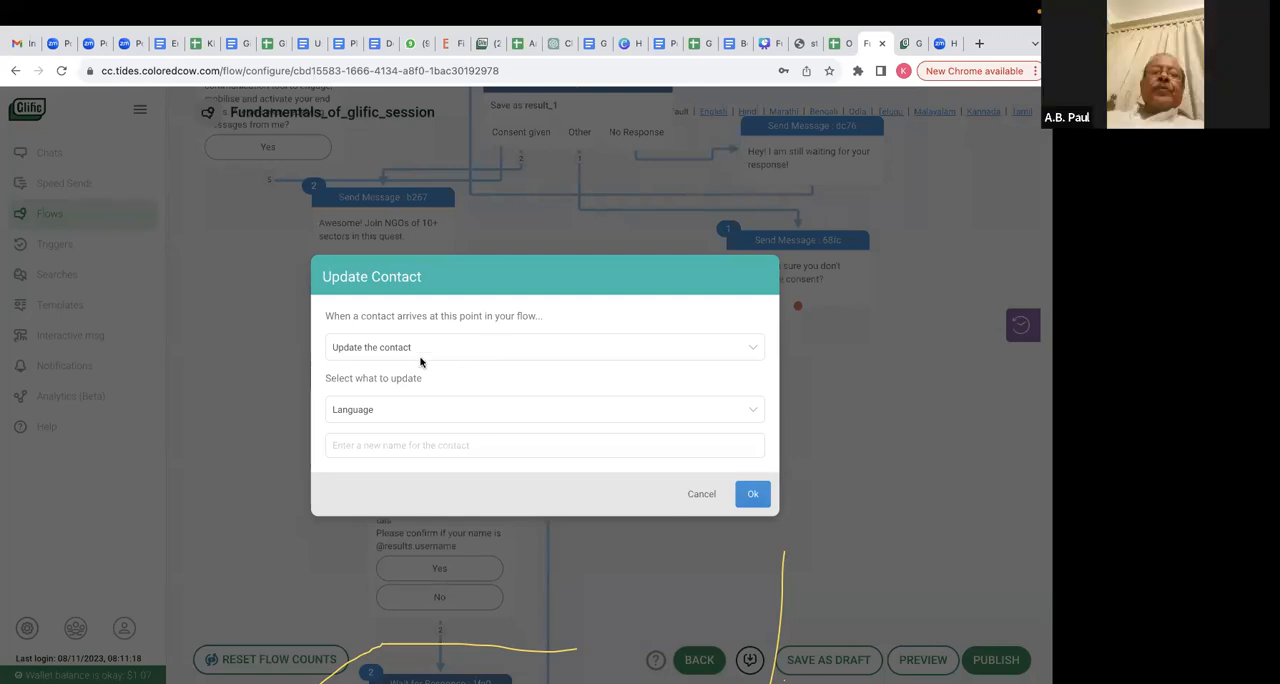
- Configure the Update Contact node to set the contact's Settings to Optin, and confirm it
{"action": "left_click", "coordinate": [378, 403]}
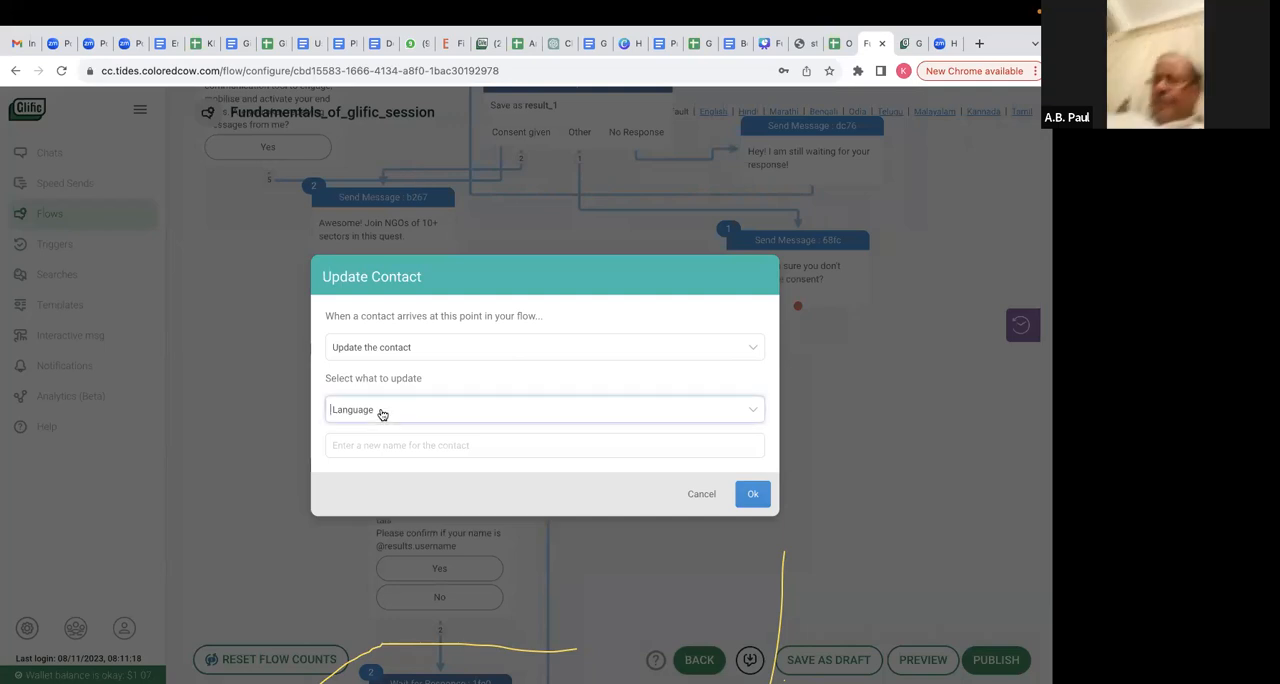
{"action": "type", "text": "SETT"}
{"action": "key", "text": "BackSpace"}
{"action": "key", "text": "BackSpace"}
{"action": "key", "text": "BackSpace"}
{"action": "key", "text": "BackSpace"}
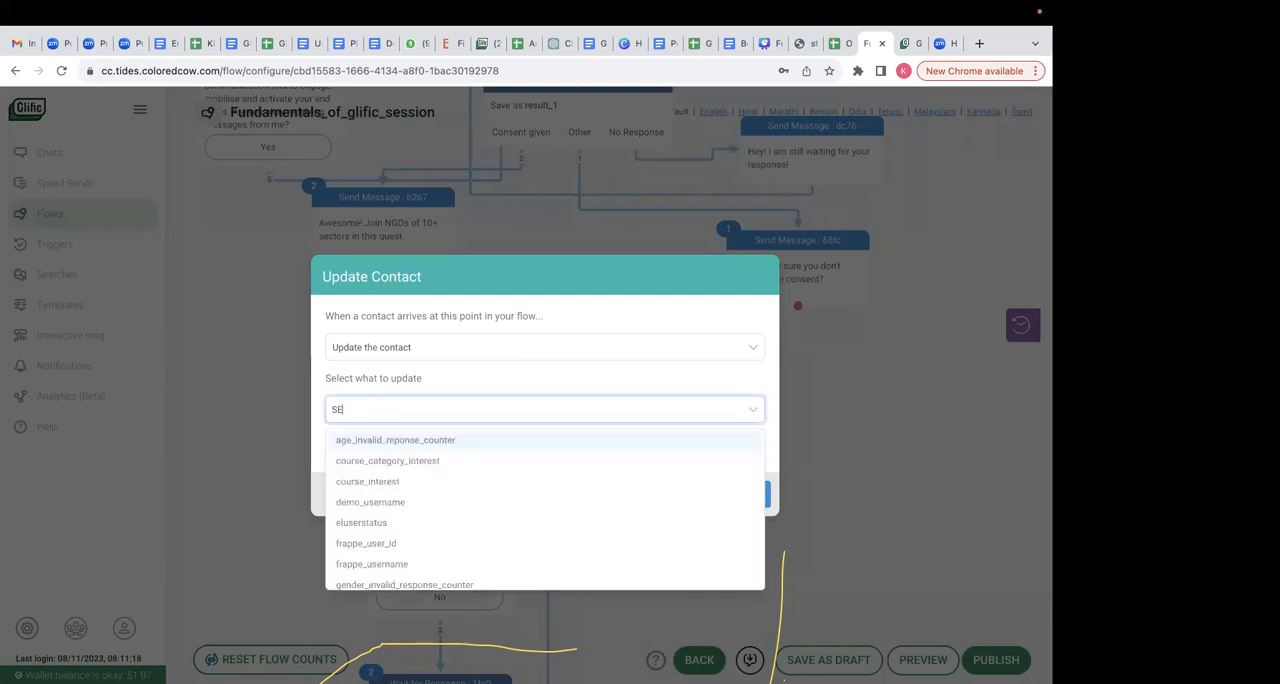
{"action": "type", "text": "setting"}
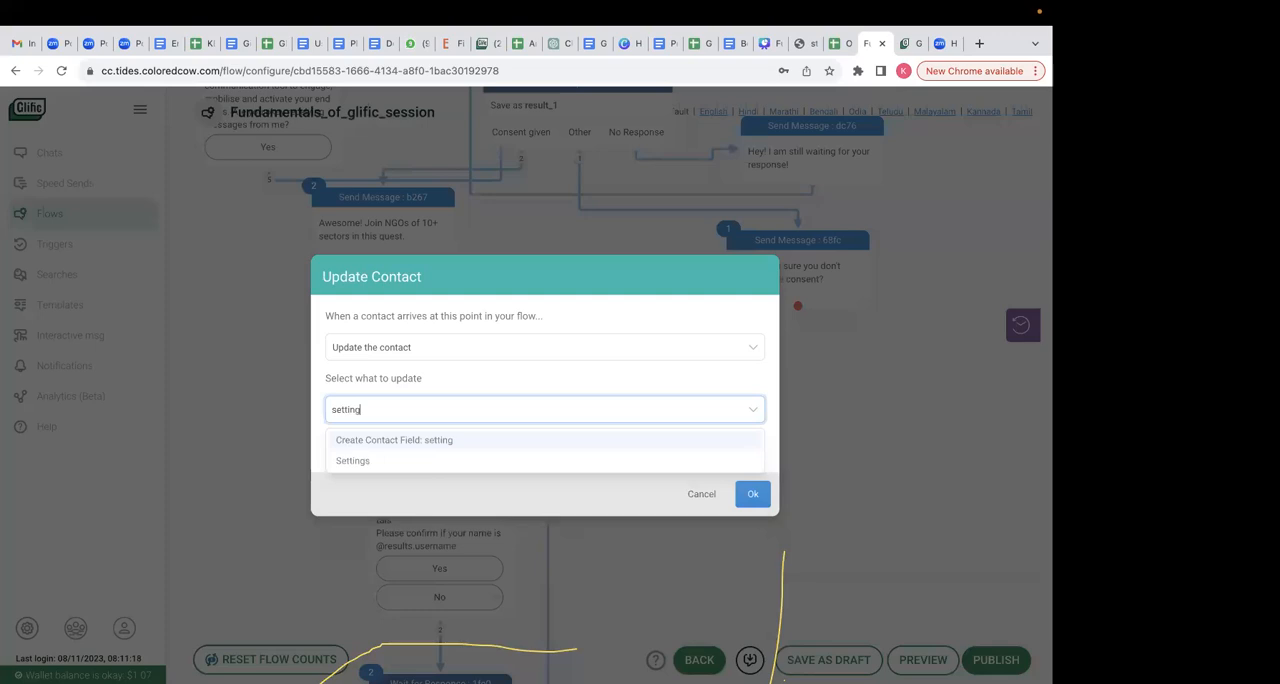
{"action": "left_click", "coordinate": [371, 461]}
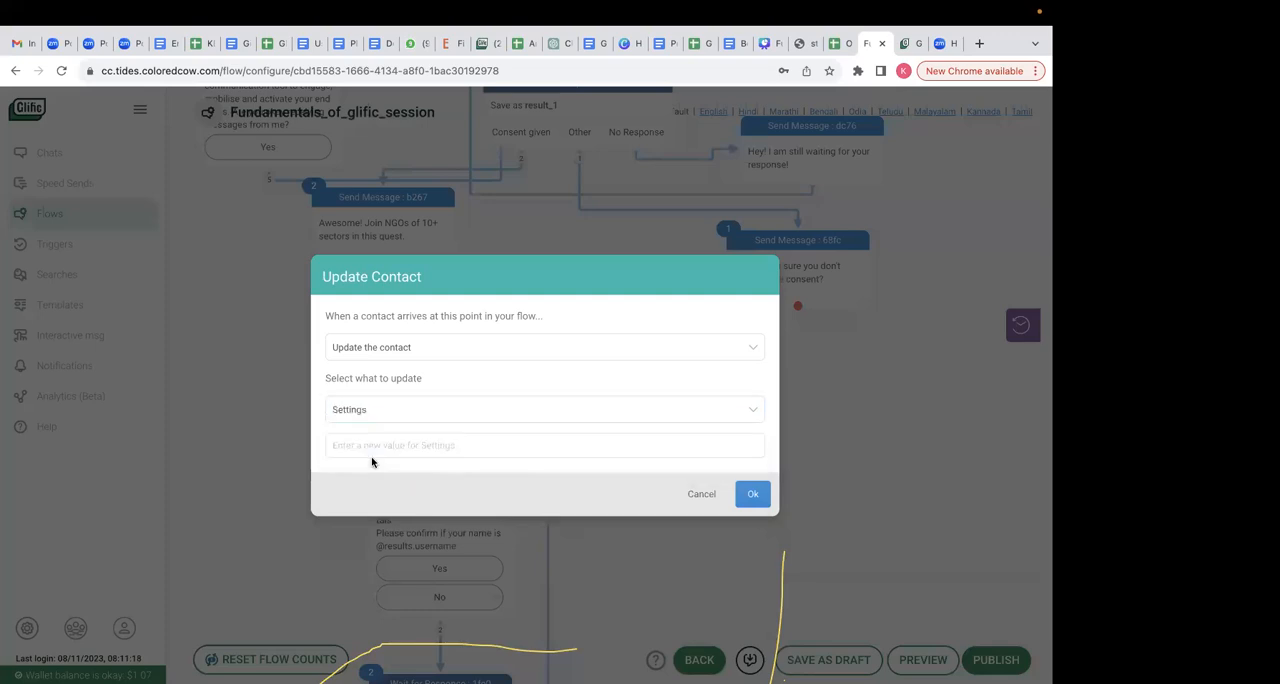
{"action": "left_click", "coordinate": [363, 445]}
{"action": "type", "text": "Optin"}
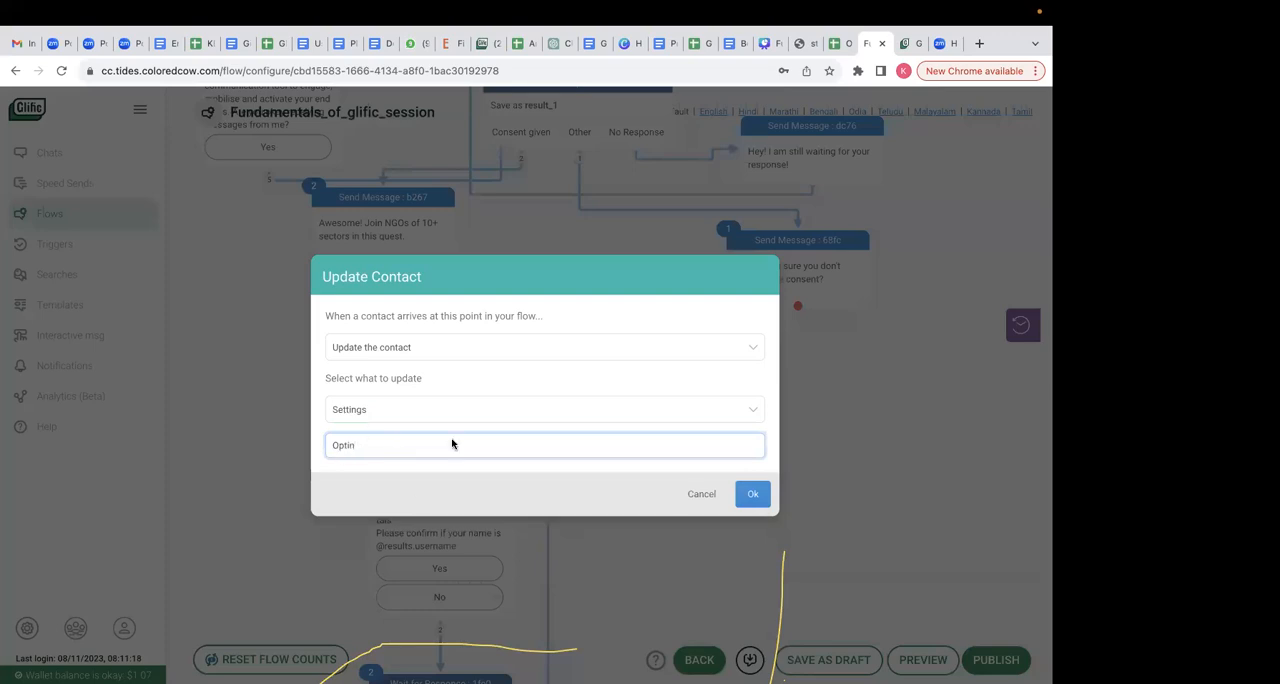
{"action": "left_click", "coordinate": [753, 494]}
- Connect the Update Contact node to the Wait for Response node saving username, and publish the flow while staying in the editor
{"action": "left_click_drag", "start_coordinate": [640, 377], "coordinate": [495, 380]}
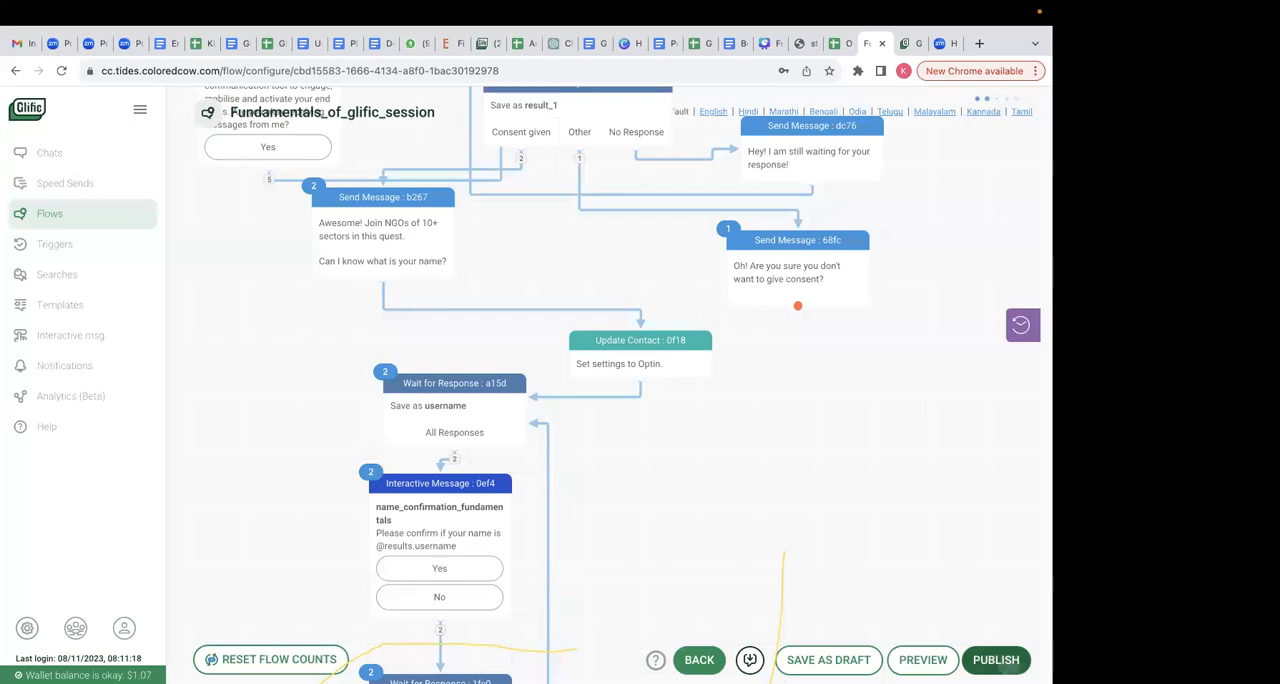
{"action": "left_click", "coordinate": [1006, 652]}
{"action": "left_click", "coordinate": [474, 234]}
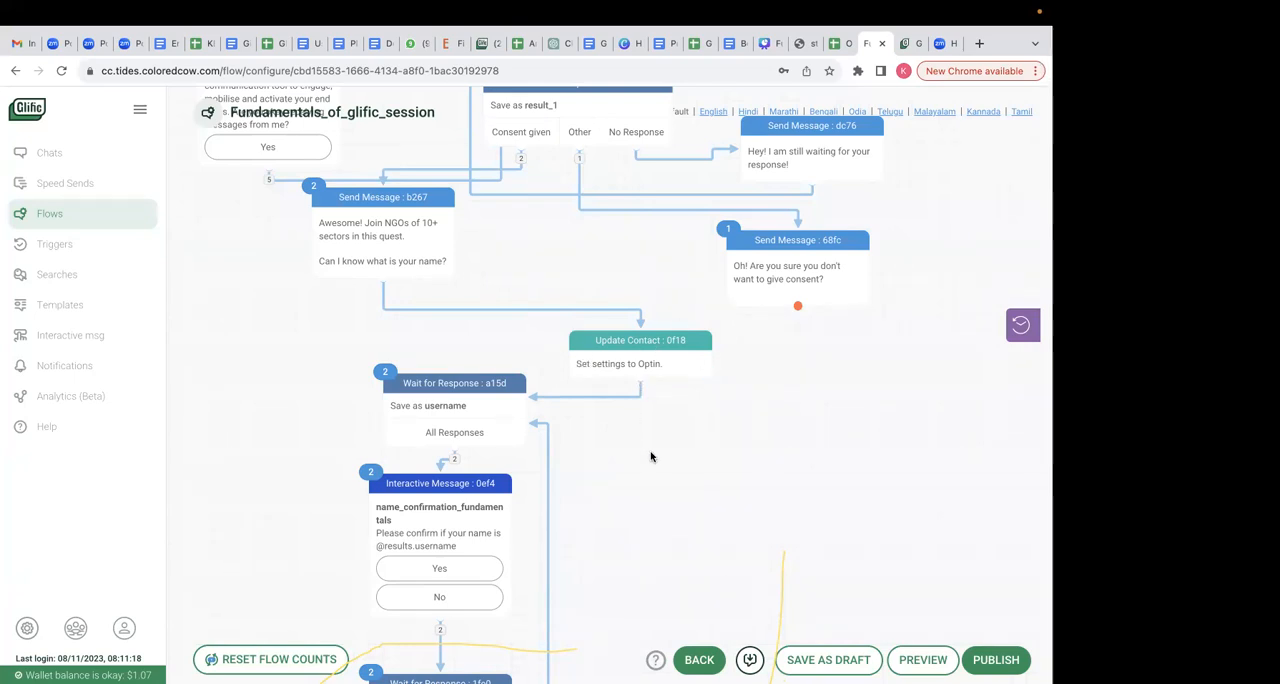
{"action": "scroll", "coordinate": [650, 457], "scroll_direction": "down", "scroll_amount": 10}
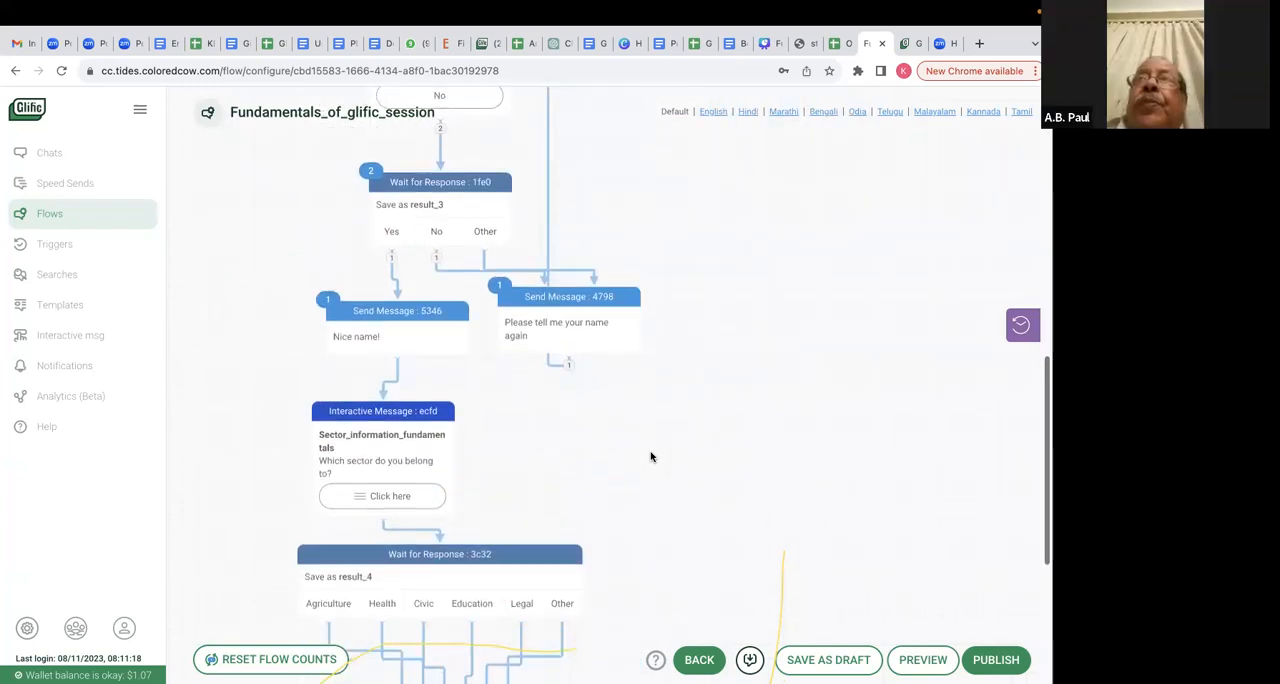
- Add an Update Contact node after the "Nice name!" message
{"action": "scroll", "coordinate": [650, 457], "scroll_direction": "up", "scroll_amount": 1}
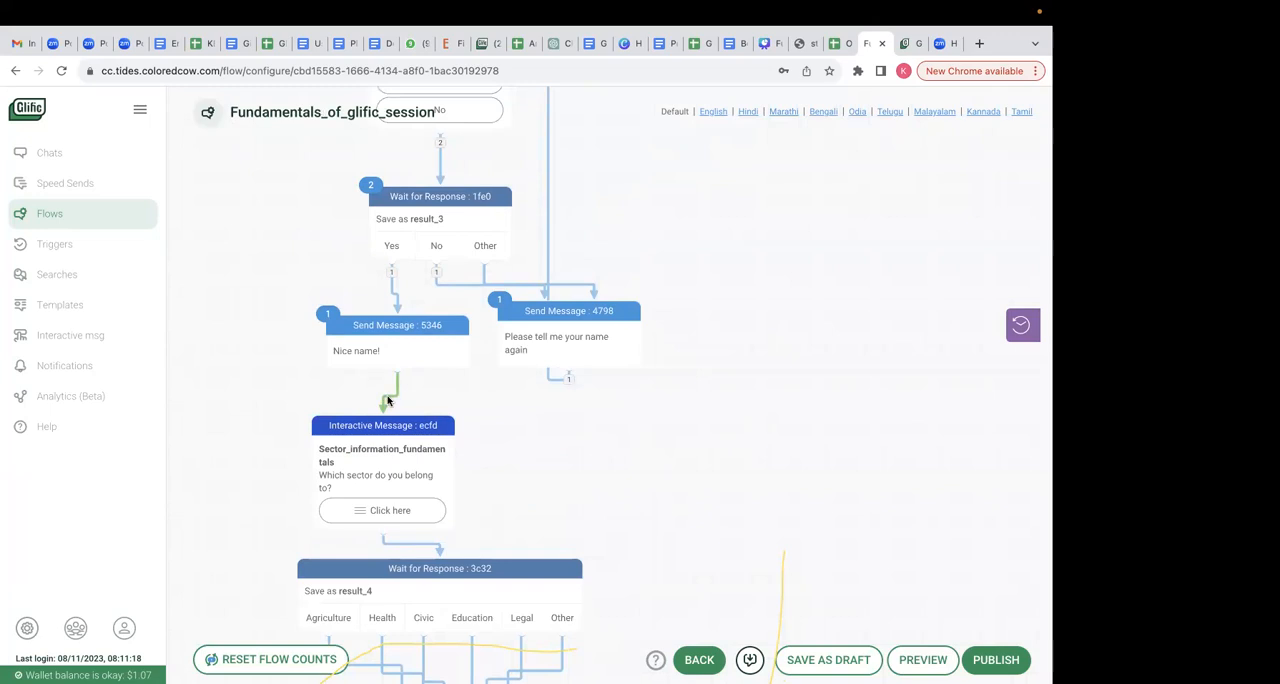
{"action": "left_click_drag", "start_coordinate": [381, 414], "coordinate": [254, 310]}
{"action": "left_click", "coordinate": [443, 318]}
{"action": "type", "text": "up"}
{"action": "left_click", "coordinate": [399, 351]}
- Choose the existing contact field username as the field the Update Contact node updates
{"action": "left_click", "coordinate": [387, 419]}
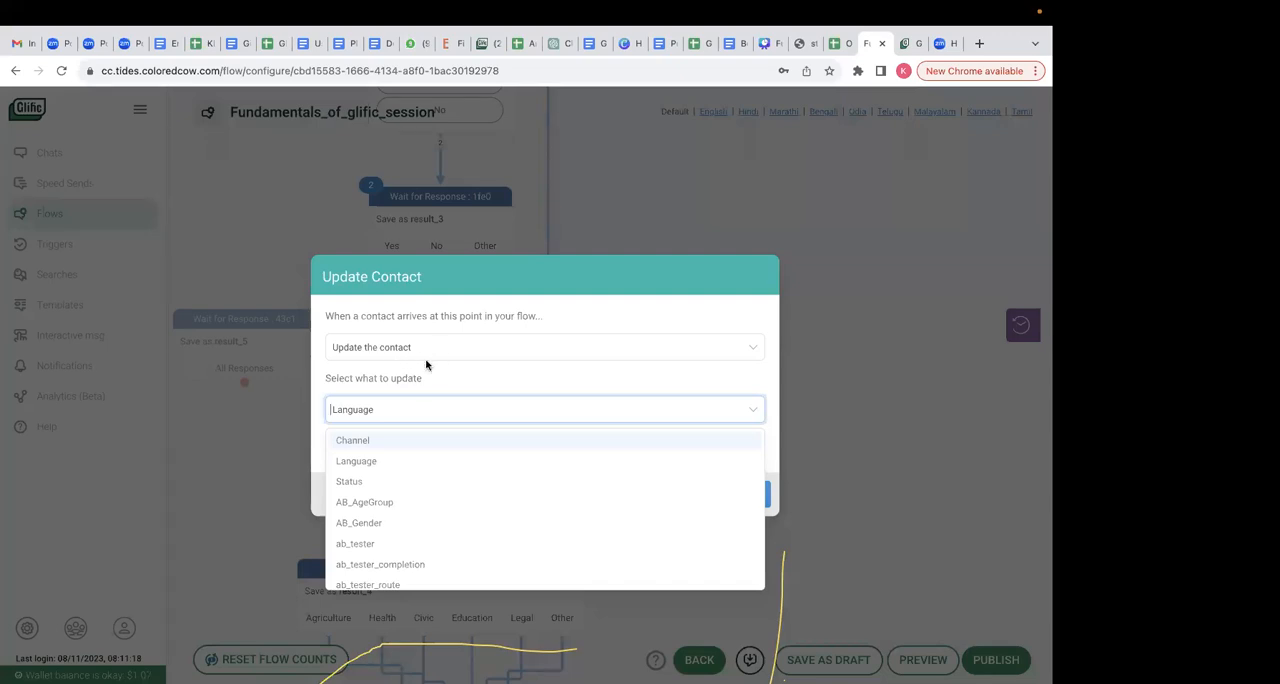
{"action": "type", "text": "User name"}
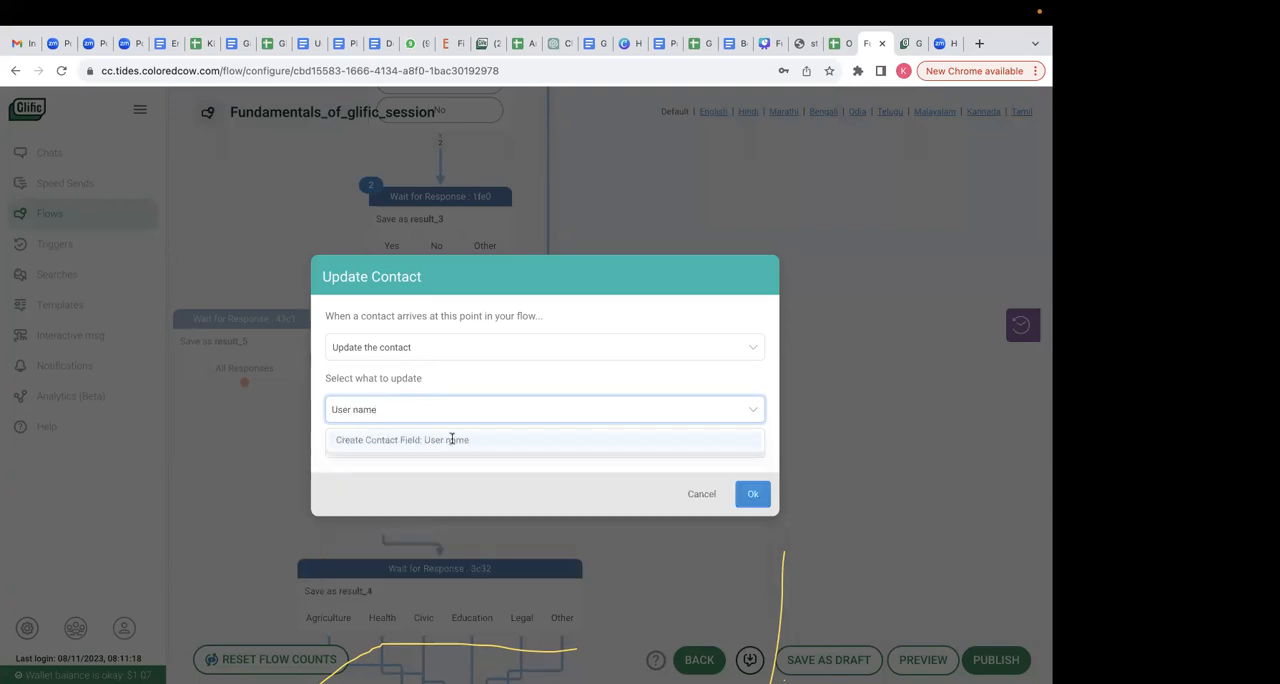
{"action": "left_click", "coordinate": [452, 440]}
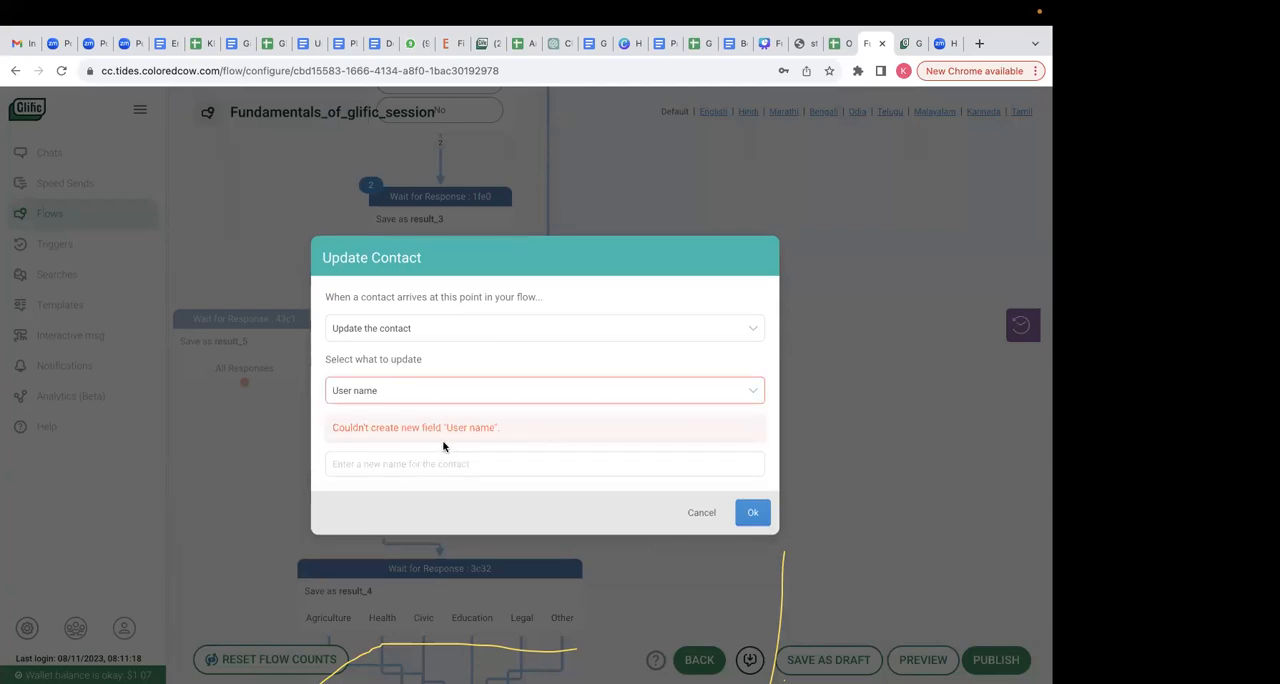
{"action": "left_click", "coordinate": [383, 402]}
{"action": "type", "text": "UserName"}
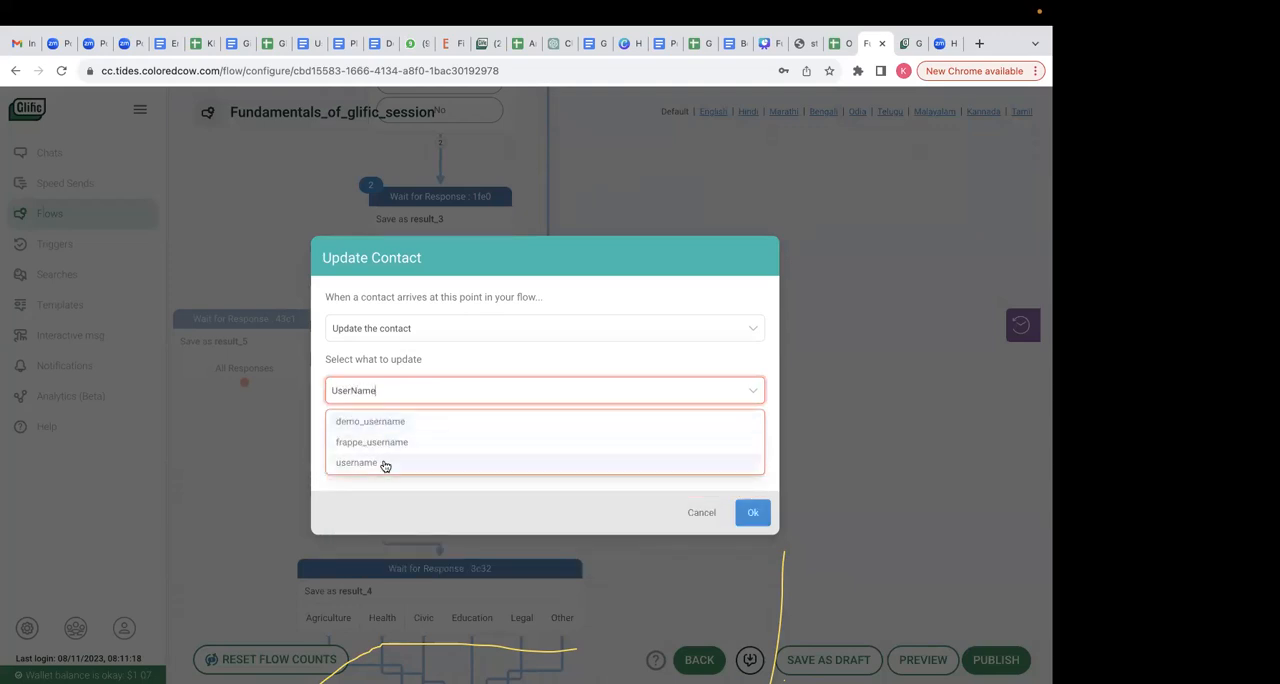
{"action": "left_click", "coordinate": [385, 464]}
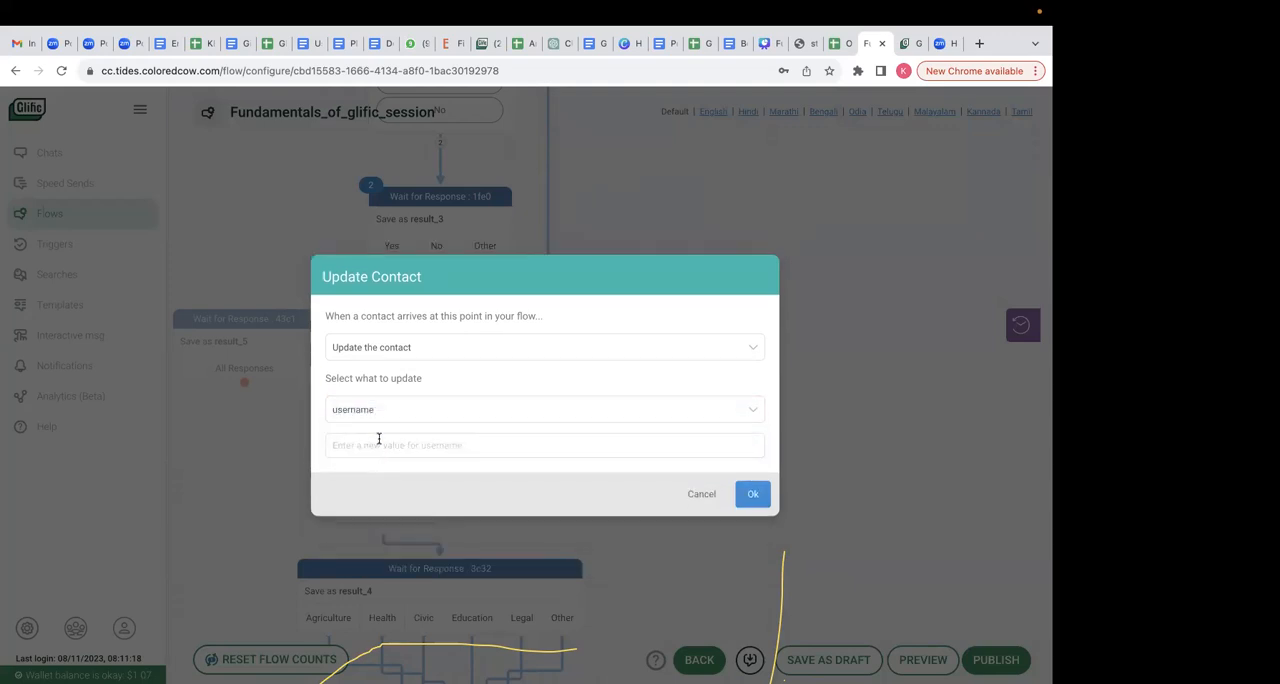
{"action": "left_click", "coordinate": [393, 450]}
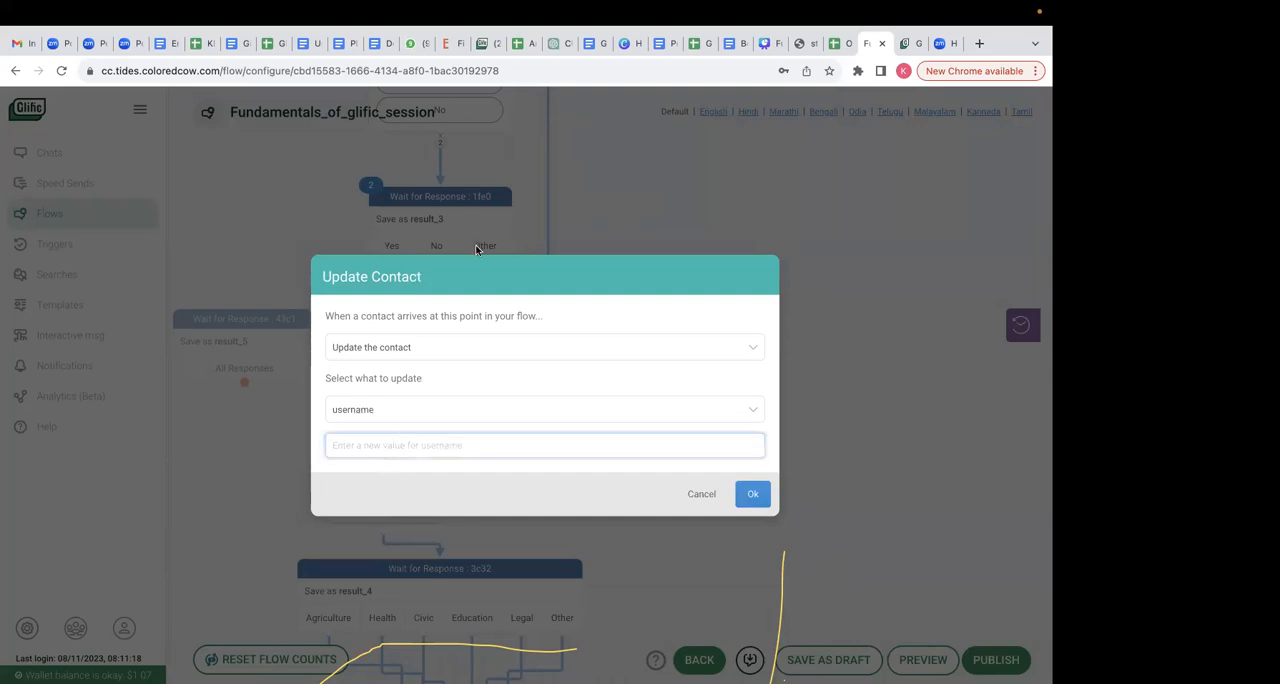
{"action": "type", "text": "@results"}
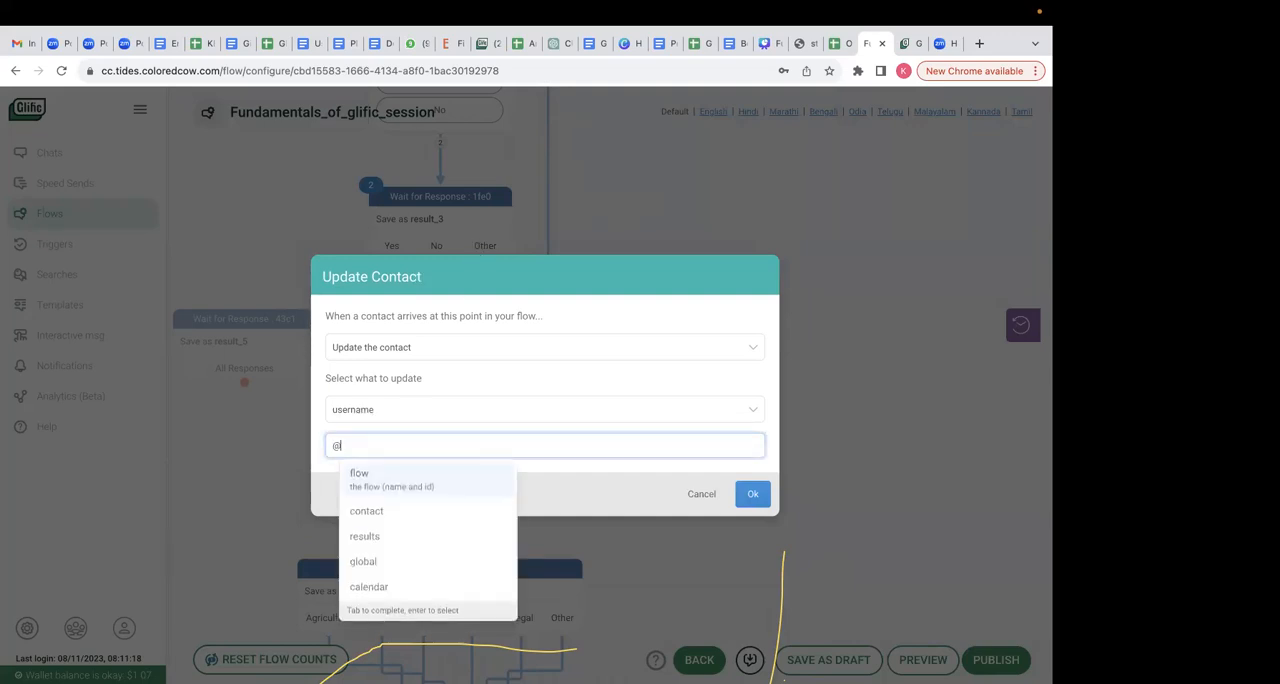
{"action": "left_click", "coordinate": [412, 486]}
{"action": "type", "text": "."}
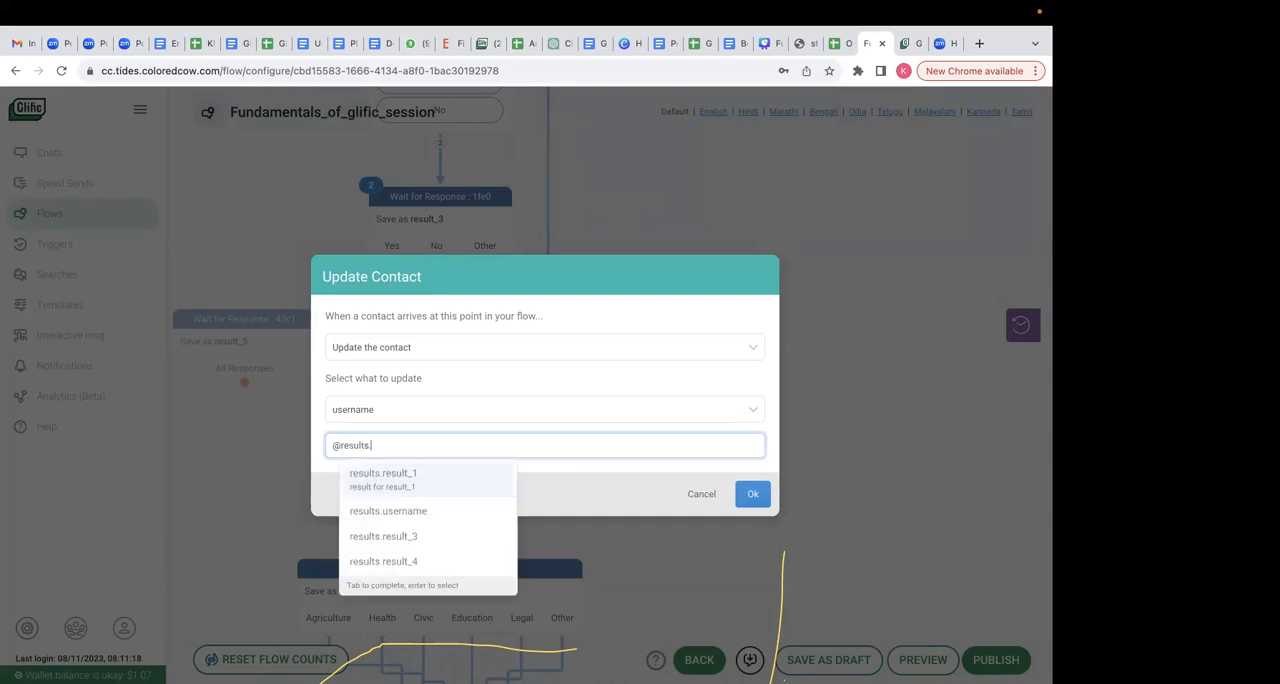
{"action": "left_click", "coordinate": [415, 510]}
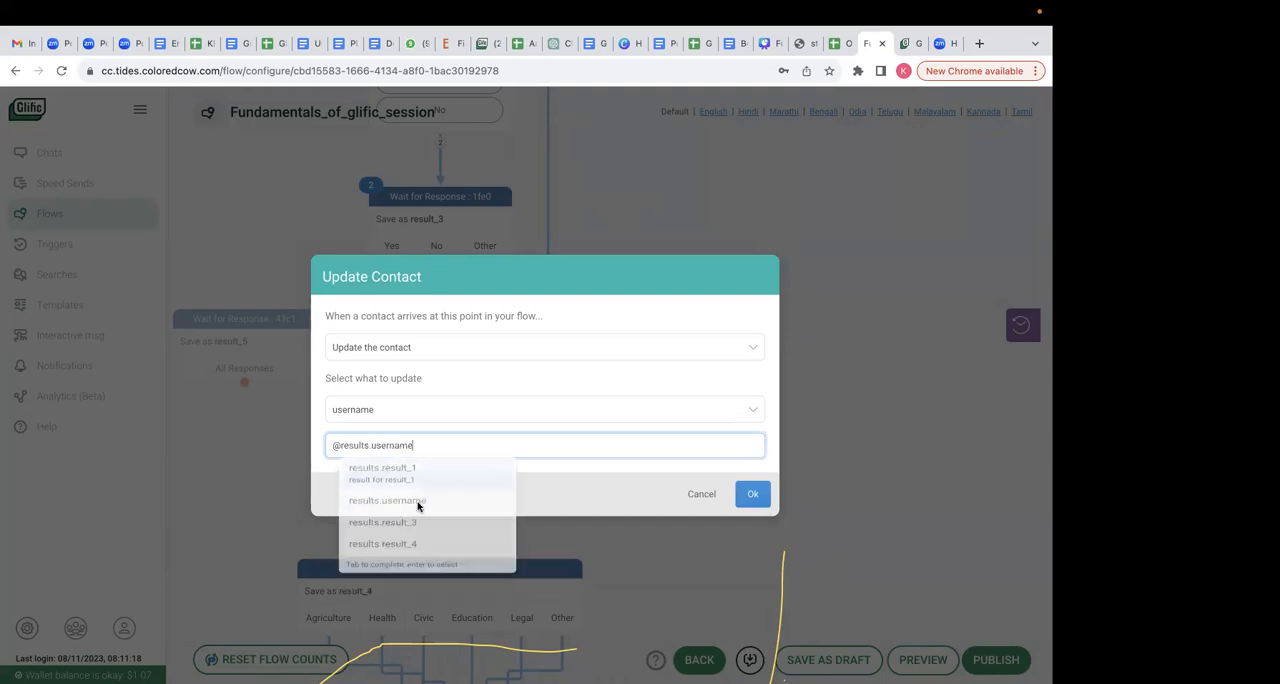
{"action": "left_click_drag", "start_coordinate": [450, 335], "coordinate": [455, 382]}
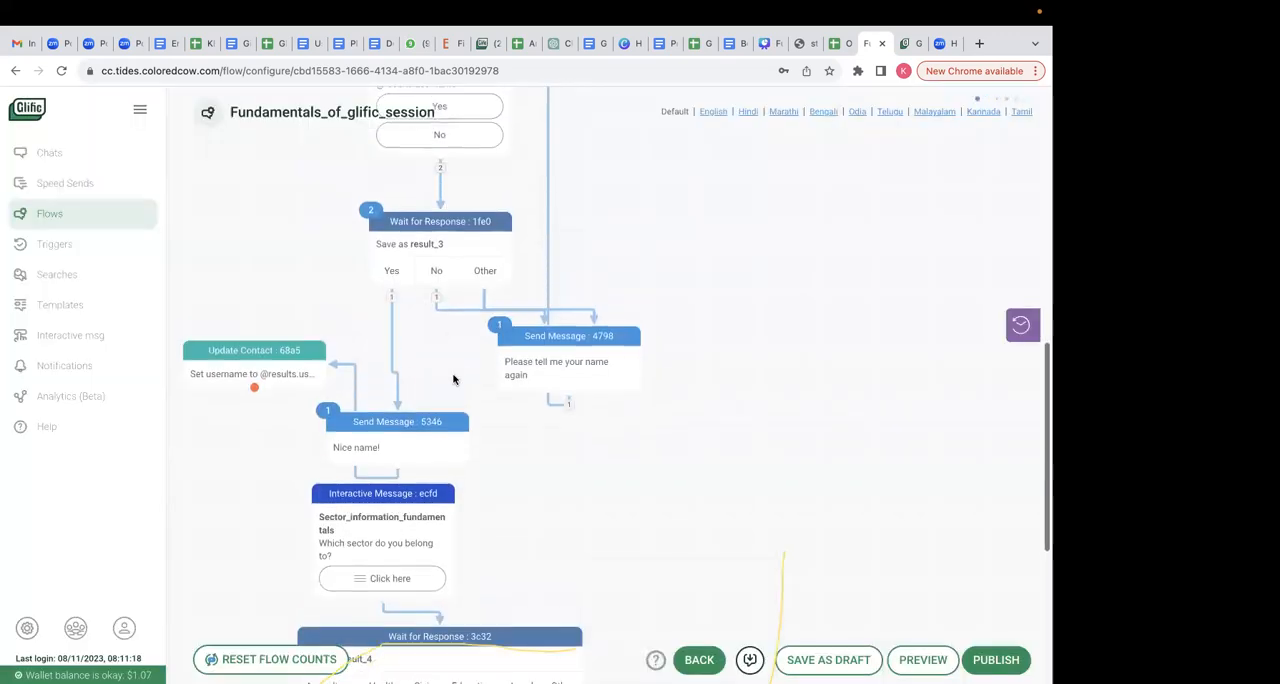
- Rearrange the Update Contact and "Nice name!" nodes, and connect Update Contact to the Sector_information_fundamentals interactive message
{"action": "left_click_drag", "start_coordinate": [284, 378], "coordinate": [283, 298]}
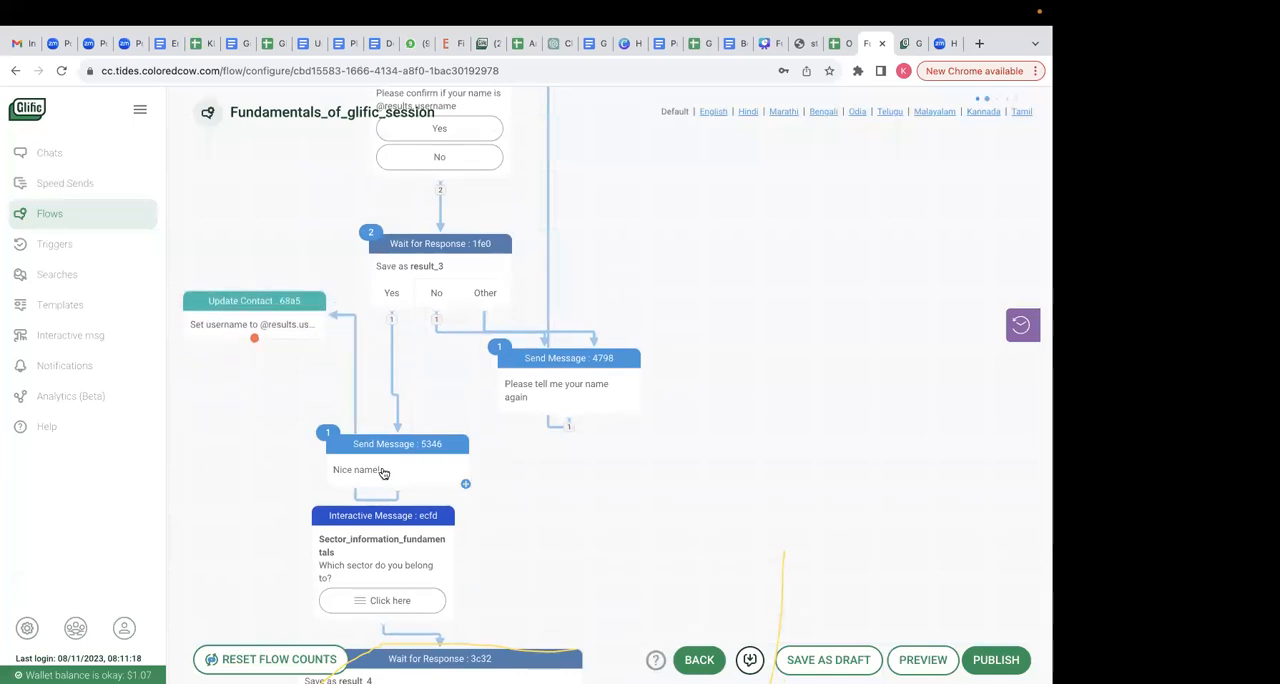
{"action": "left_click_drag", "start_coordinate": [408, 445], "coordinate": [451, 445]}
{"action": "scroll", "coordinate": [752, 240], "scroll_direction": "up", "scroll_amount": 1}
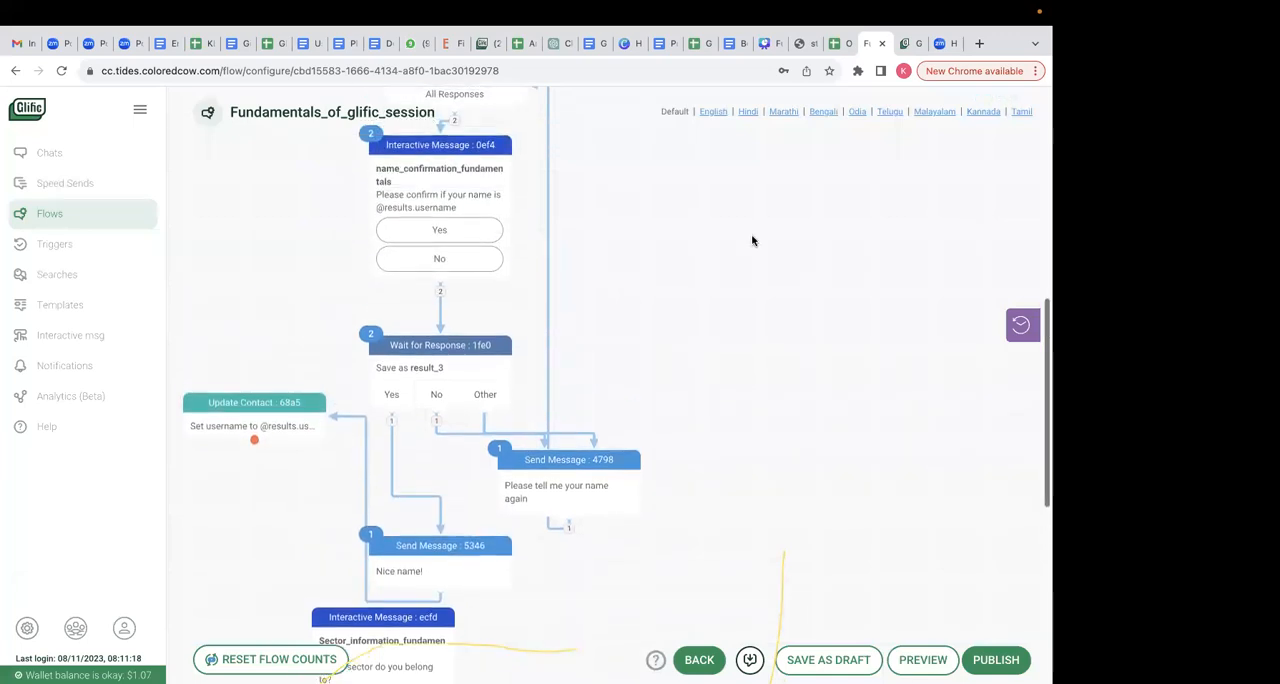
{"action": "scroll", "coordinate": [509, 263], "scroll_direction": "up", "scroll_amount": 1}
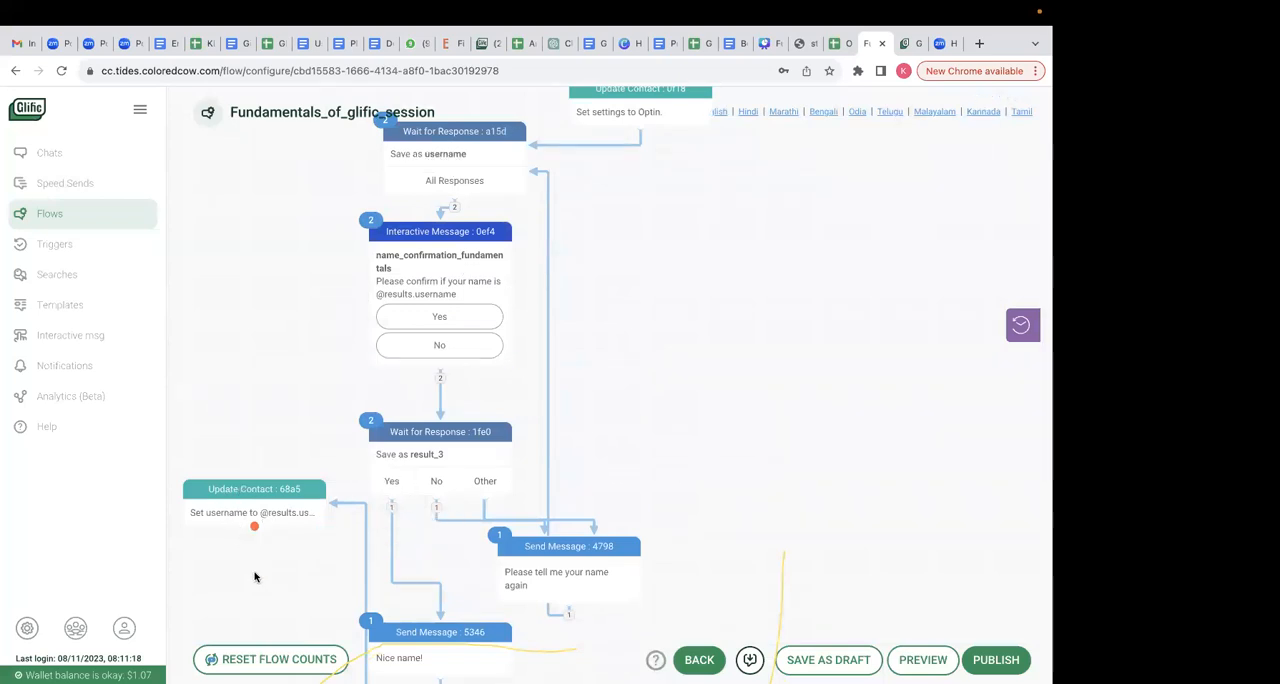
{"action": "scroll", "coordinate": [254, 571], "scroll_direction": "down", "scroll_amount": 1}
{"action": "left_click_drag", "start_coordinate": [250, 402], "coordinate": [318, 576]}
- Publish the flow while staying in the editor, and adjust the placement around the "Nice name!" message
{"action": "left_click", "coordinate": [996, 660]}
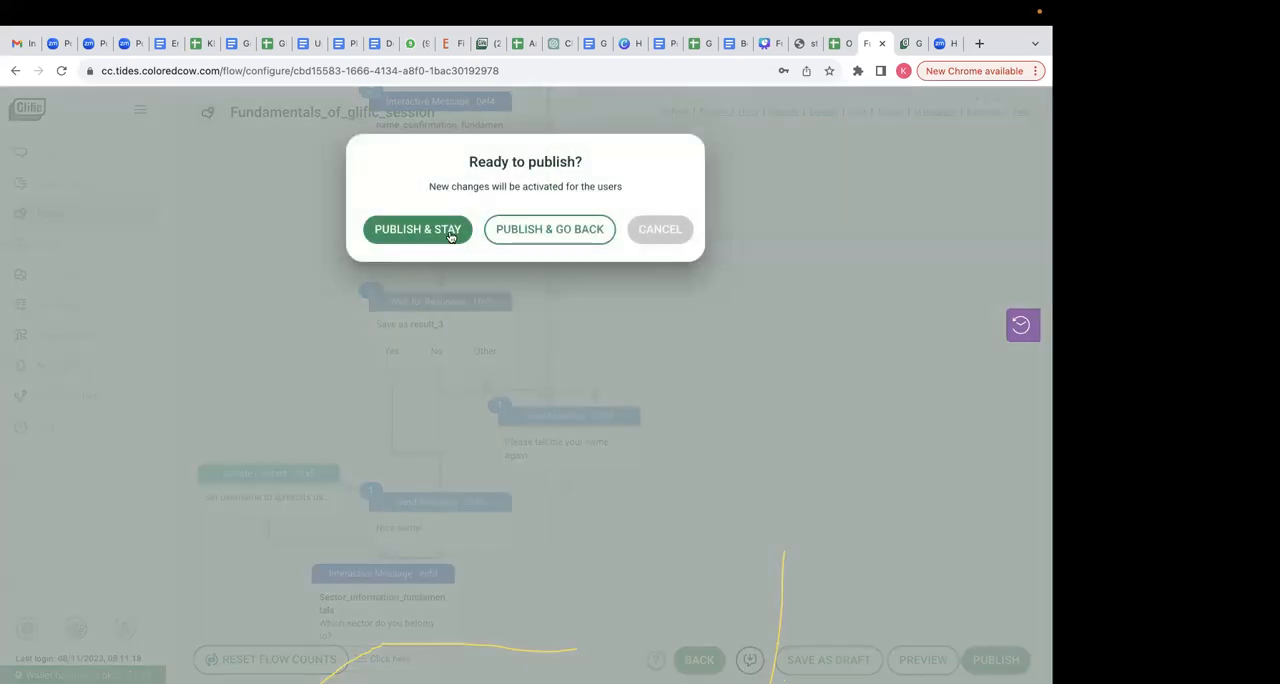
{"action": "left_click", "coordinate": [440, 234]}
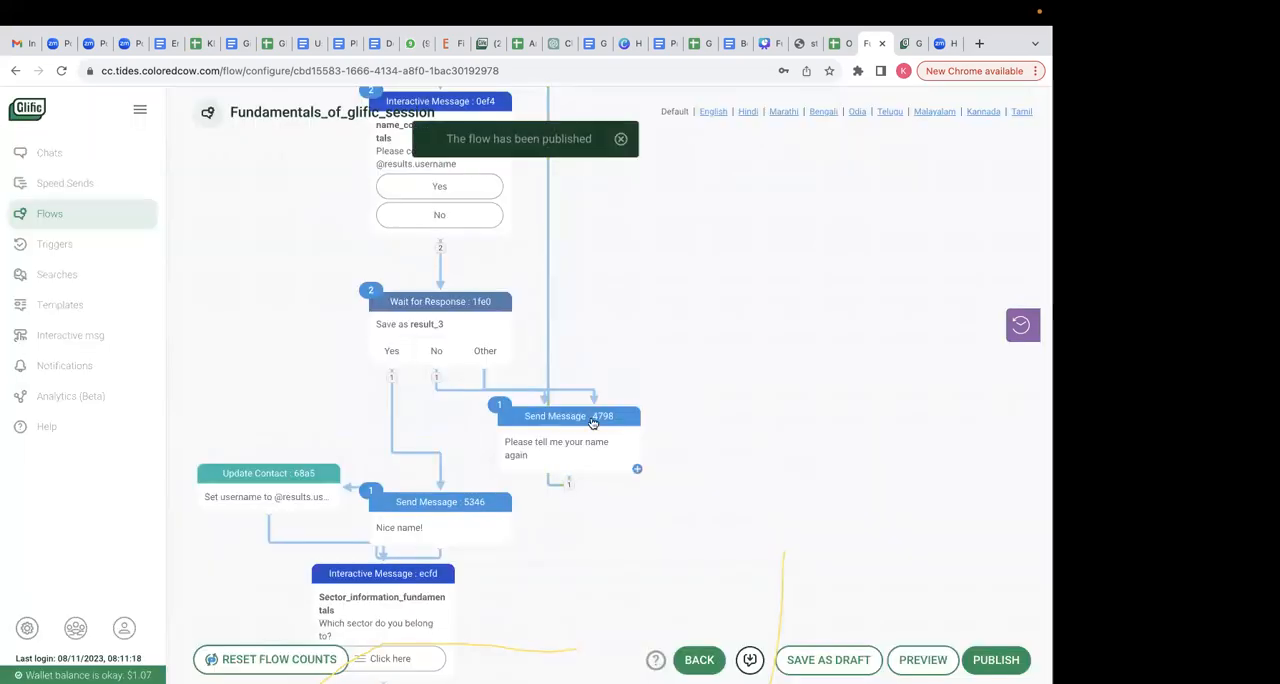
{"action": "left_click_drag", "start_coordinate": [427, 498], "coordinate": [425, 465]}
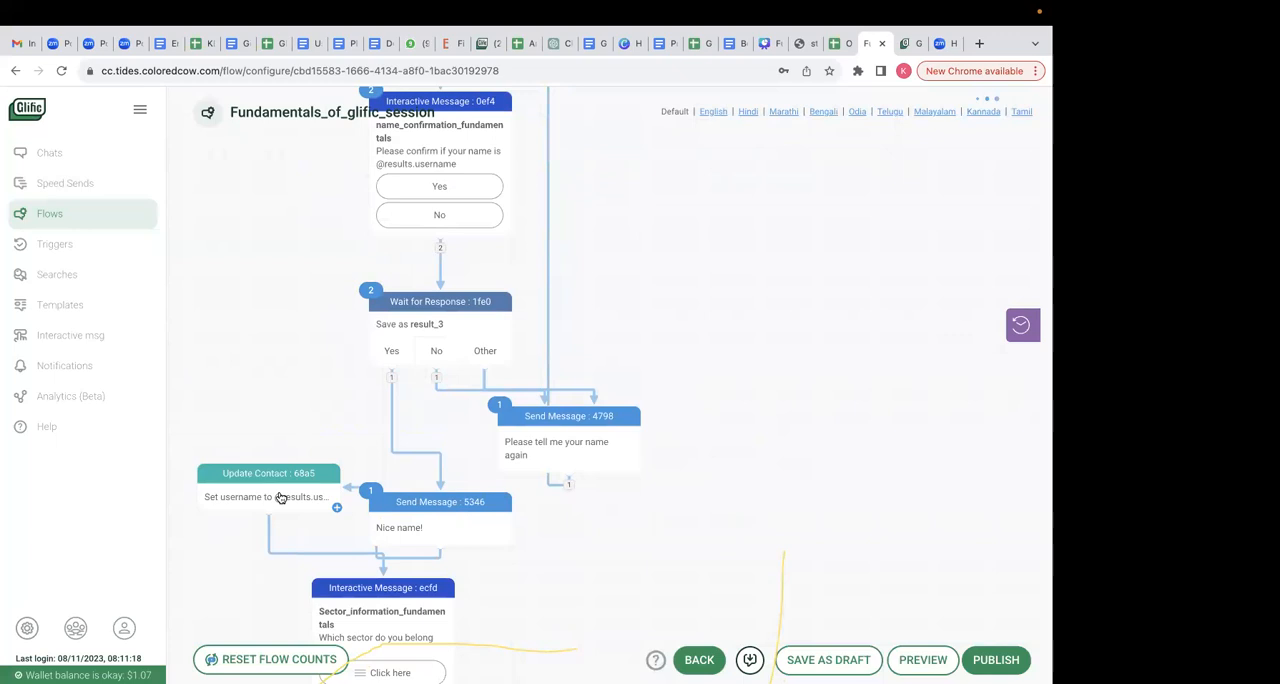
- Examine the result name of the username Wait for Response node and how the Update Contact node uses it
{"action": "scroll", "coordinate": [432, 194], "scroll_direction": "up", "scroll_amount": 3}
{"action": "left_click", "coordinate": [443, 200]}
{"action": "left_click", "coordinate": [358, 440]}
{"action": "left_click_drag", "start_coordinate": [382, 448], "coordinate": [298, 434]}
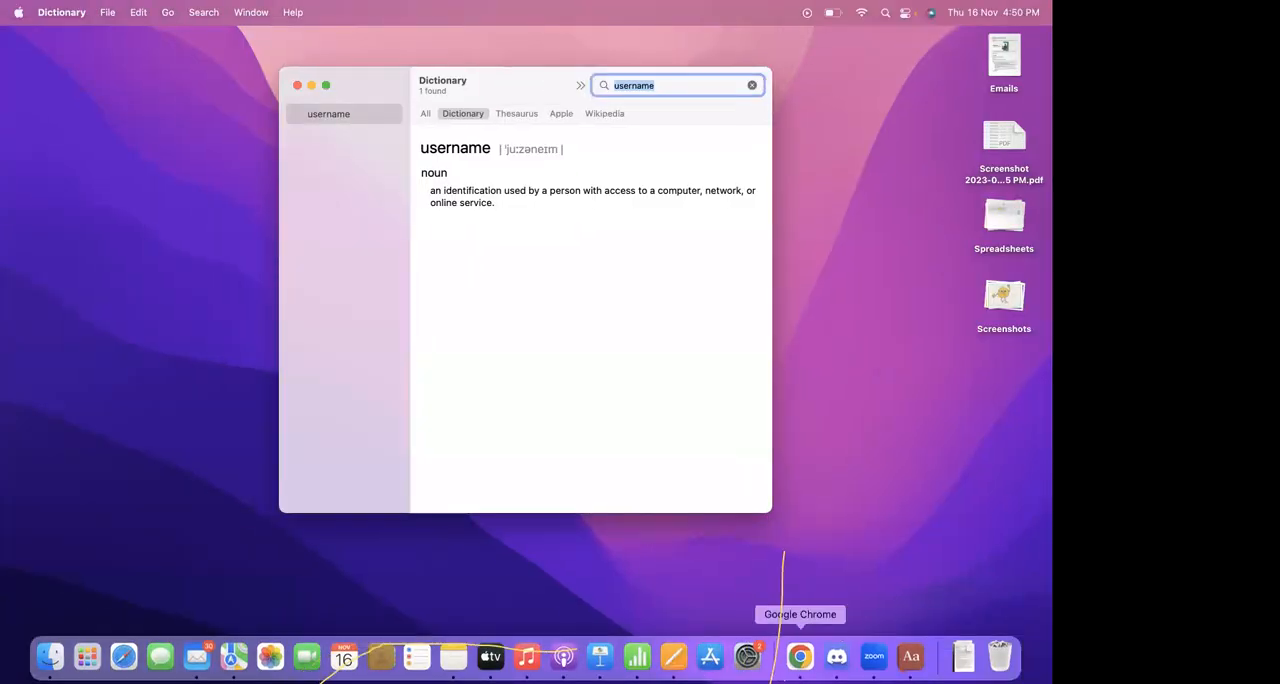
{"action": "left_click", "coordinate": [800, 656]}
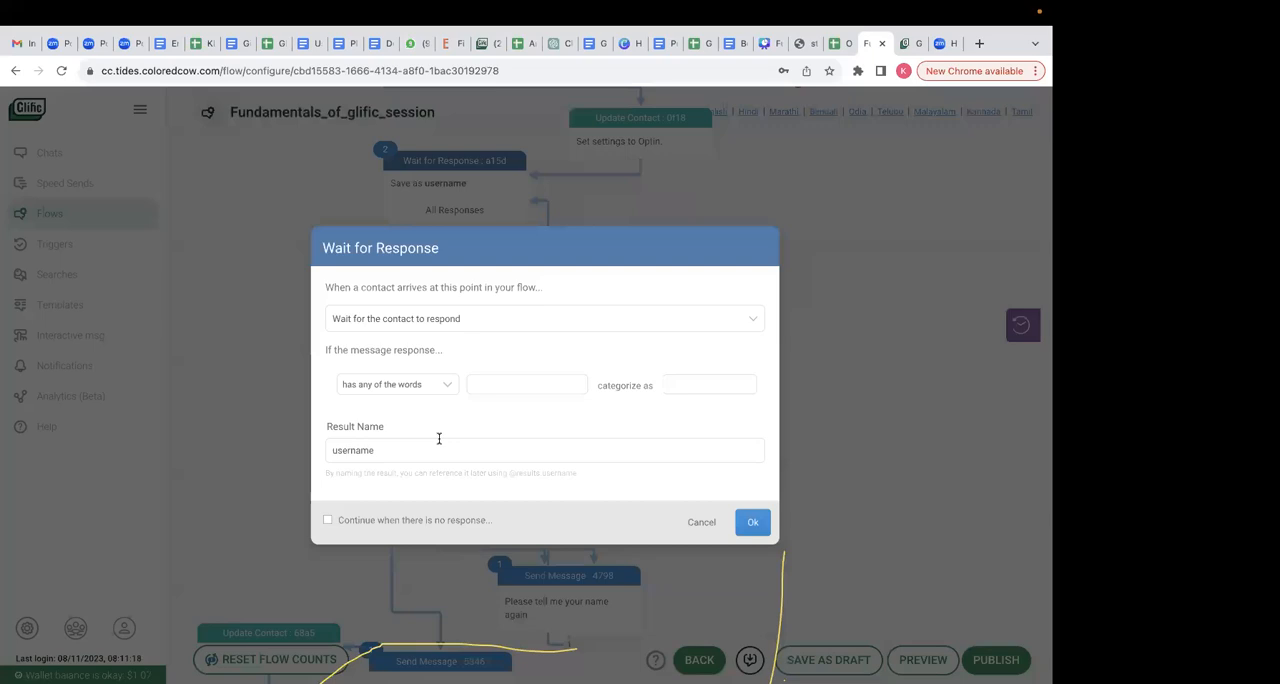
{"action": "left_click", "coordinate": [754, 522]}
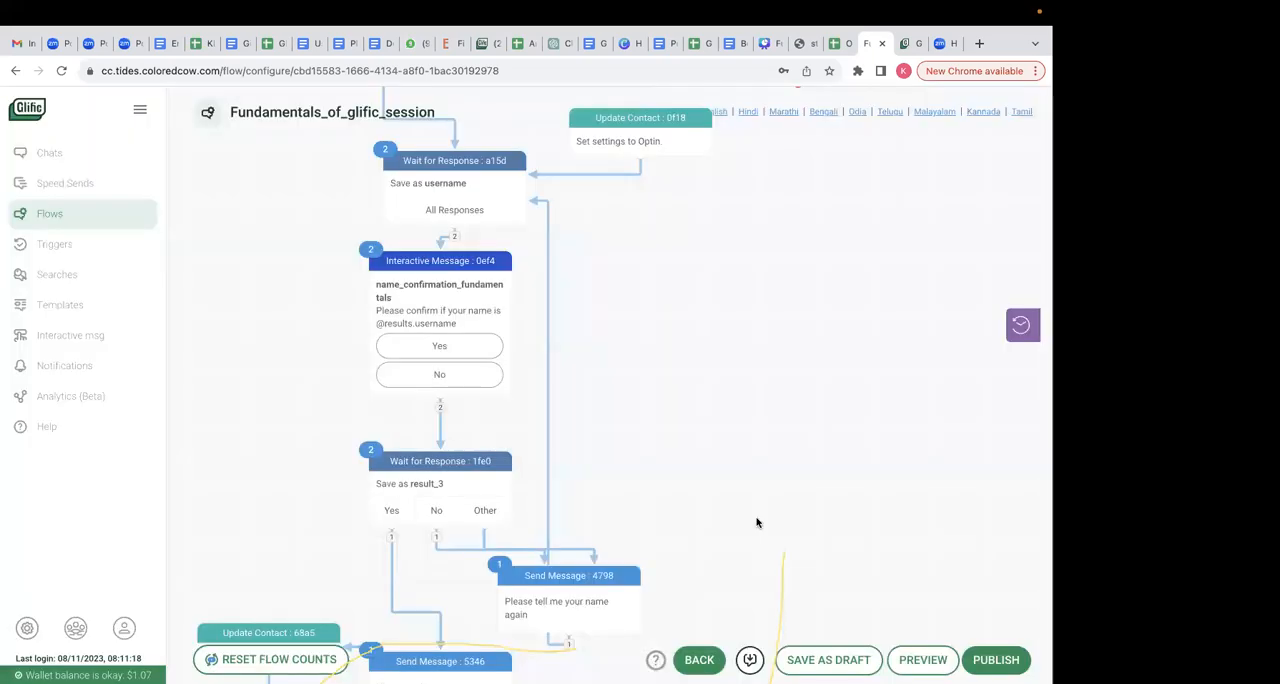
{"action": "scroll", "coordinate": [692, 575], "scroll_direction": "down", "scroll_amount": 2}
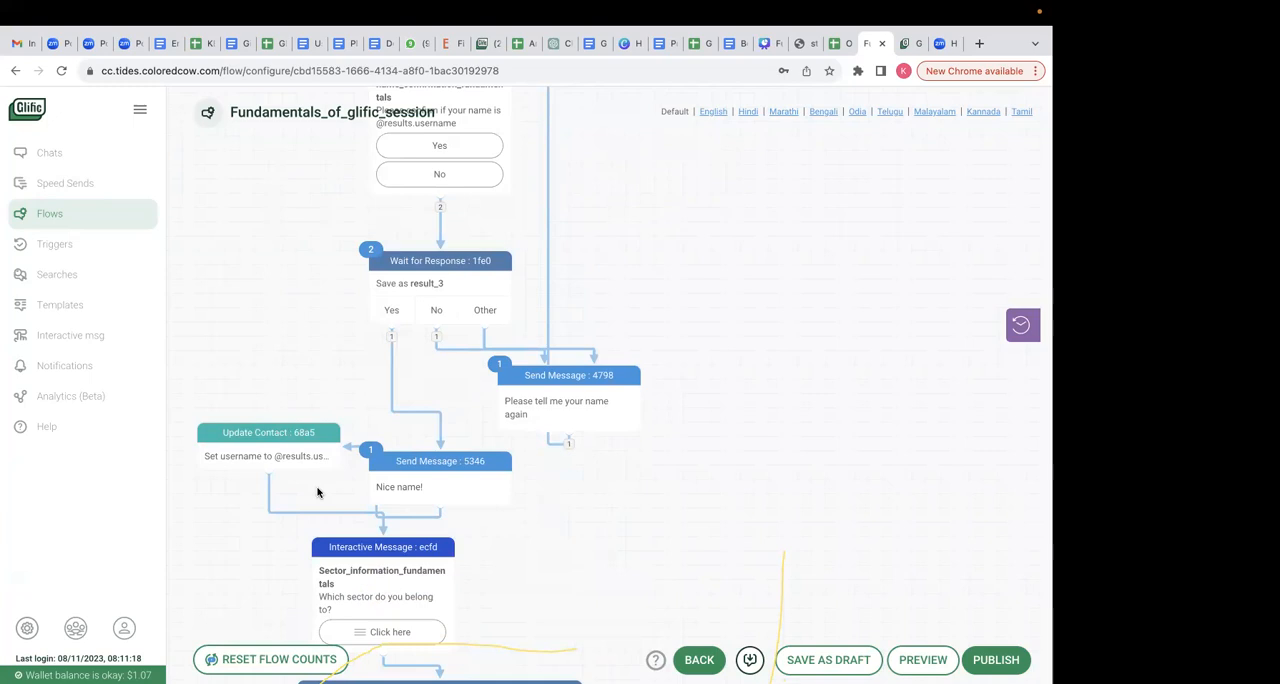
{"action": "scroll", "coordinate": [318, 490], "scroll_direction": "up", "scroll_amount": 5}
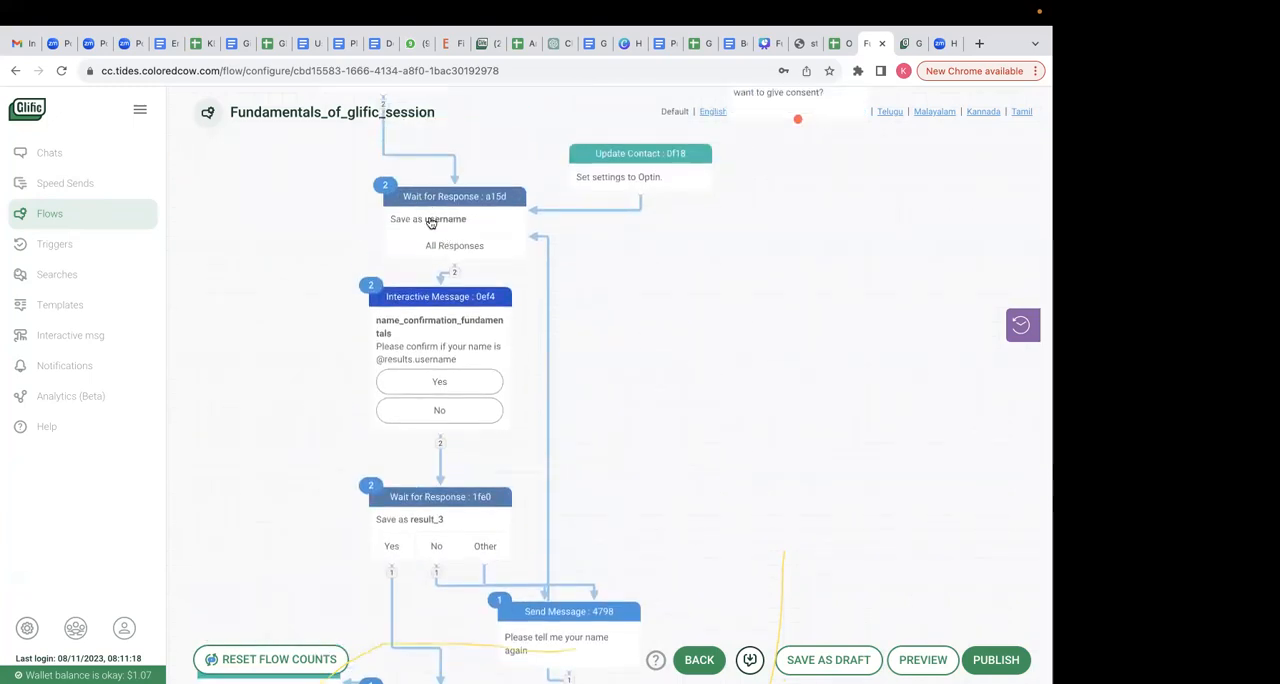
{"action": "scroll", "coordinate": [571, 415], "scroll_direction": "down", "scroll_amount": 7}
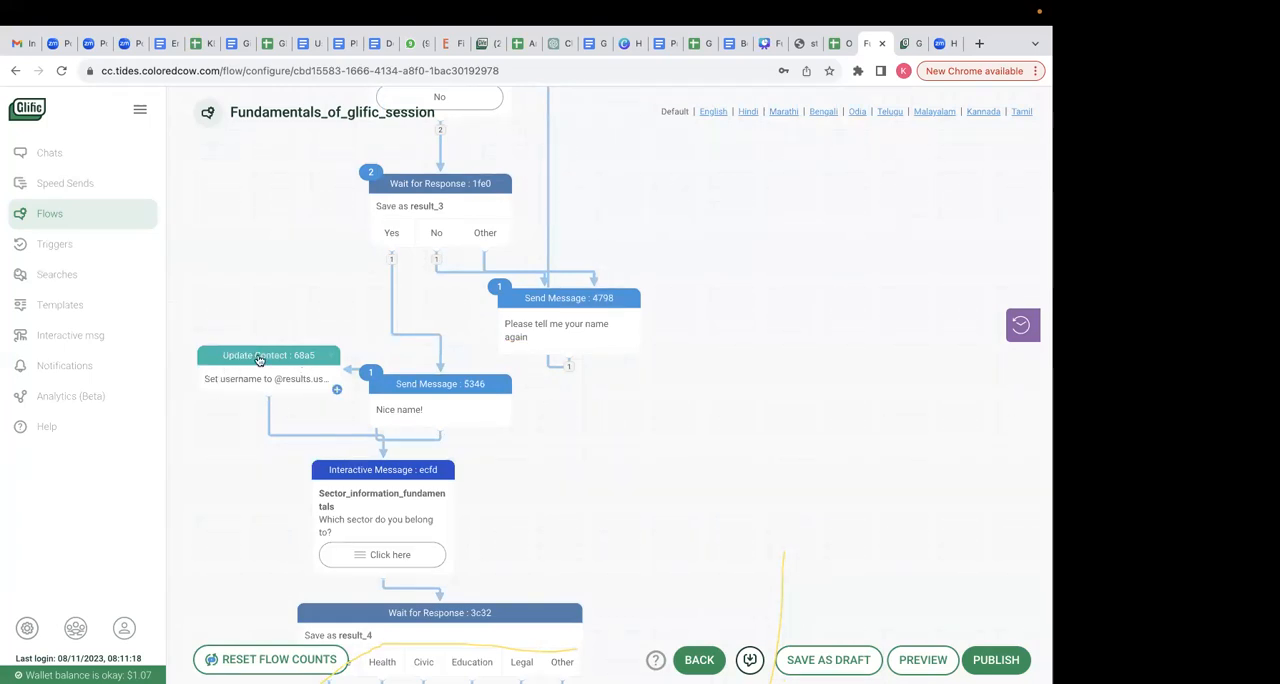
{"action": "scroll", "coordinate": [444, 480], "scroll_direction": "down", "scroll_amount": 1}
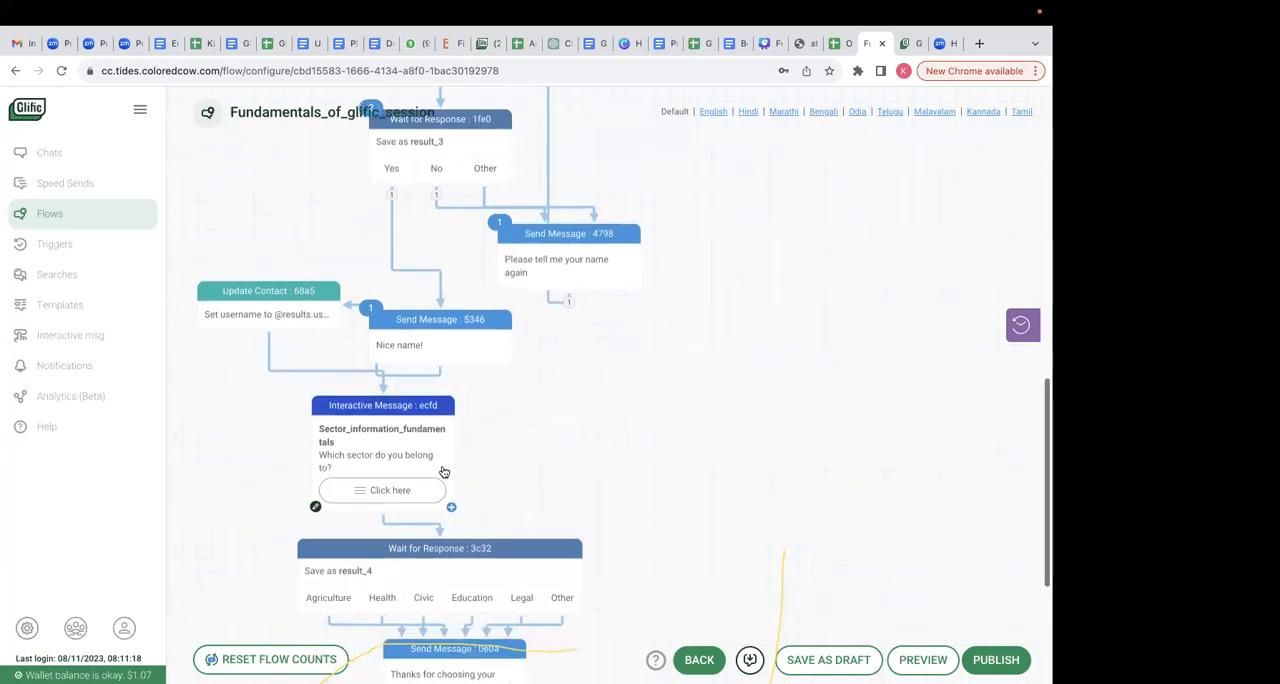
- Add a Send Message node after the Update Contact node that sets username
{"action": "mouse_move", "coordinate": [438, 338]}
{"action": "left_mouse_down"}
{"action": "mouse_move", "coordinate": [447, 298]}
{"action": "mouse_move", "coordinate": [440, 338]}
{"action": "left_mouse_up"}
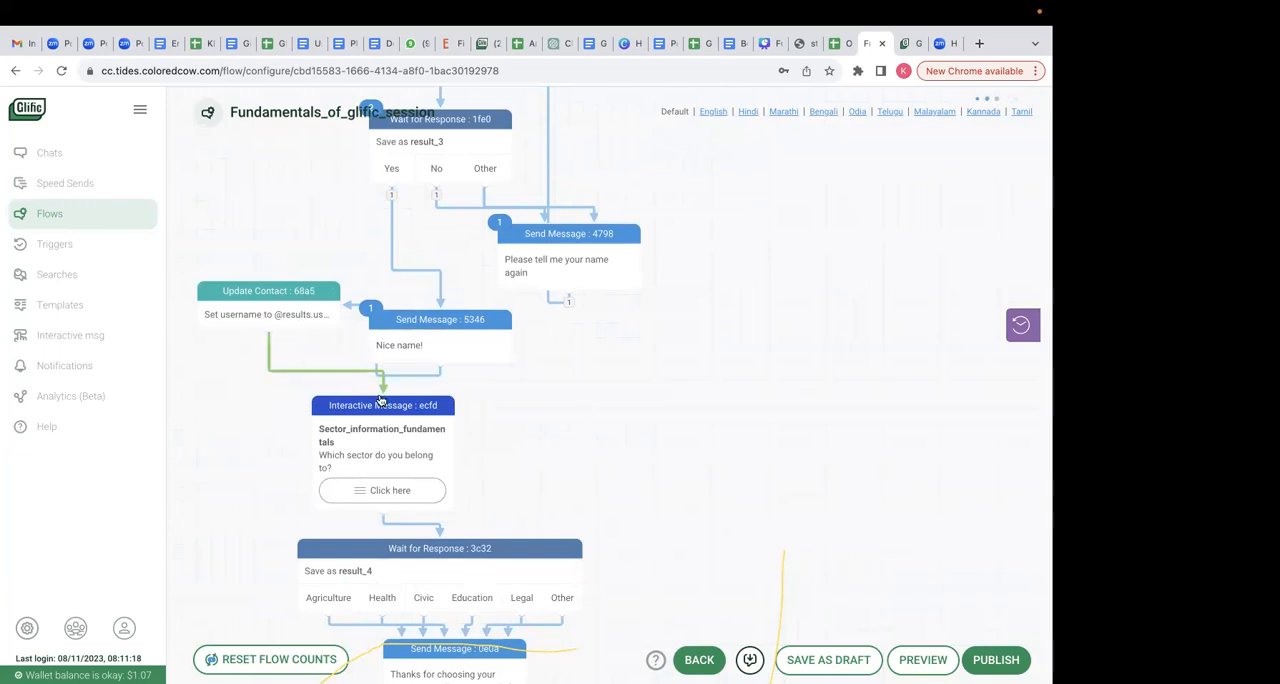
{"action": "left_click_drag", "start_coordinate": [381, 390], "coordinate": [246, 392]}
{"action": "left_click", "coordinate": [418, 320]}
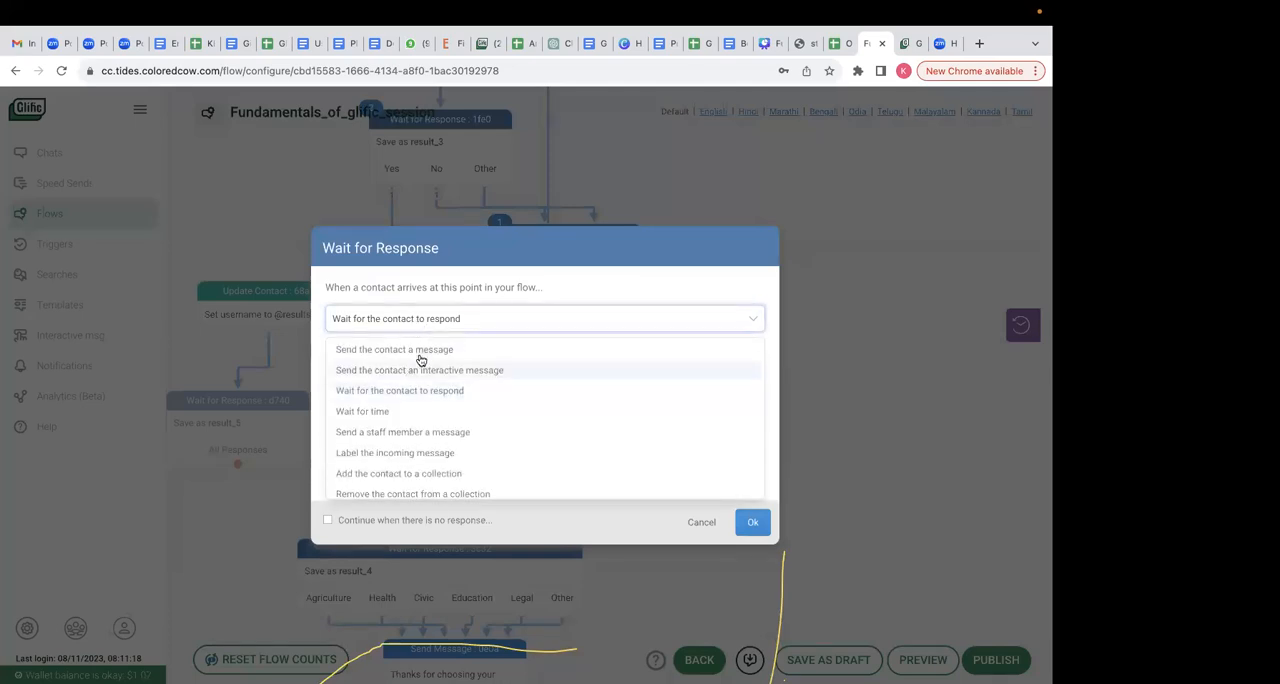
{"action": "left_click", "coordinate": [419, 352]}
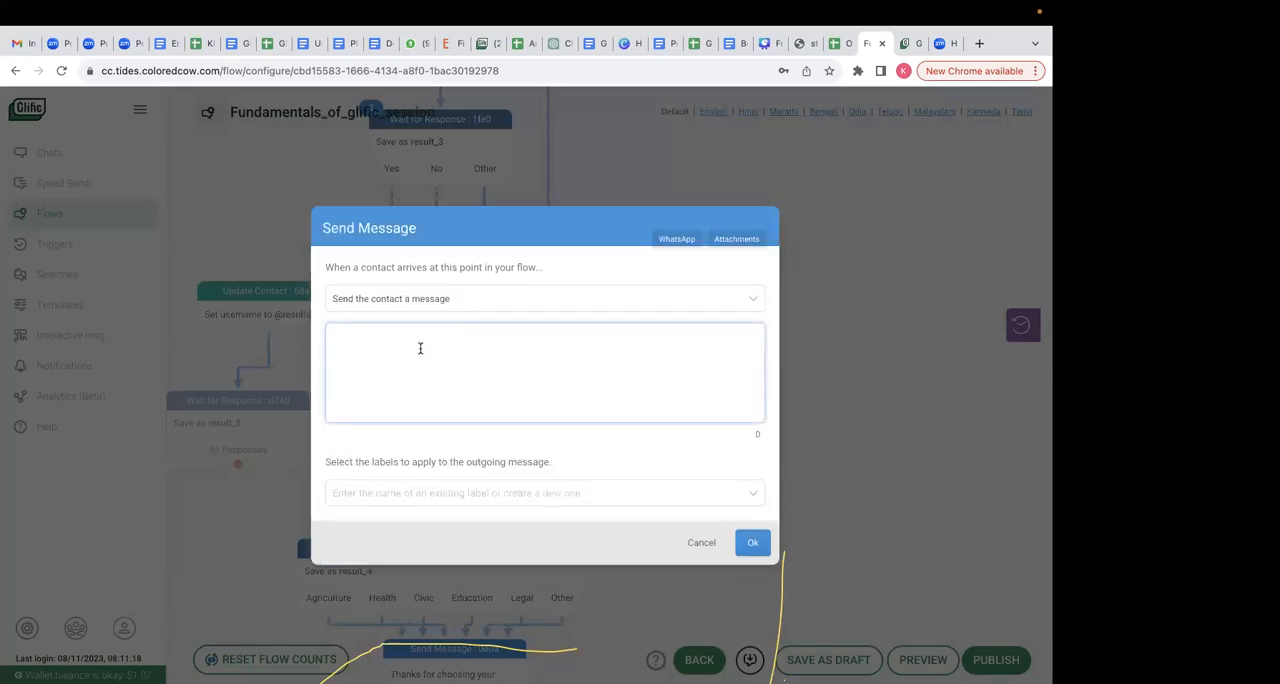
{"action": "type", "text": "Name entered by user is"}
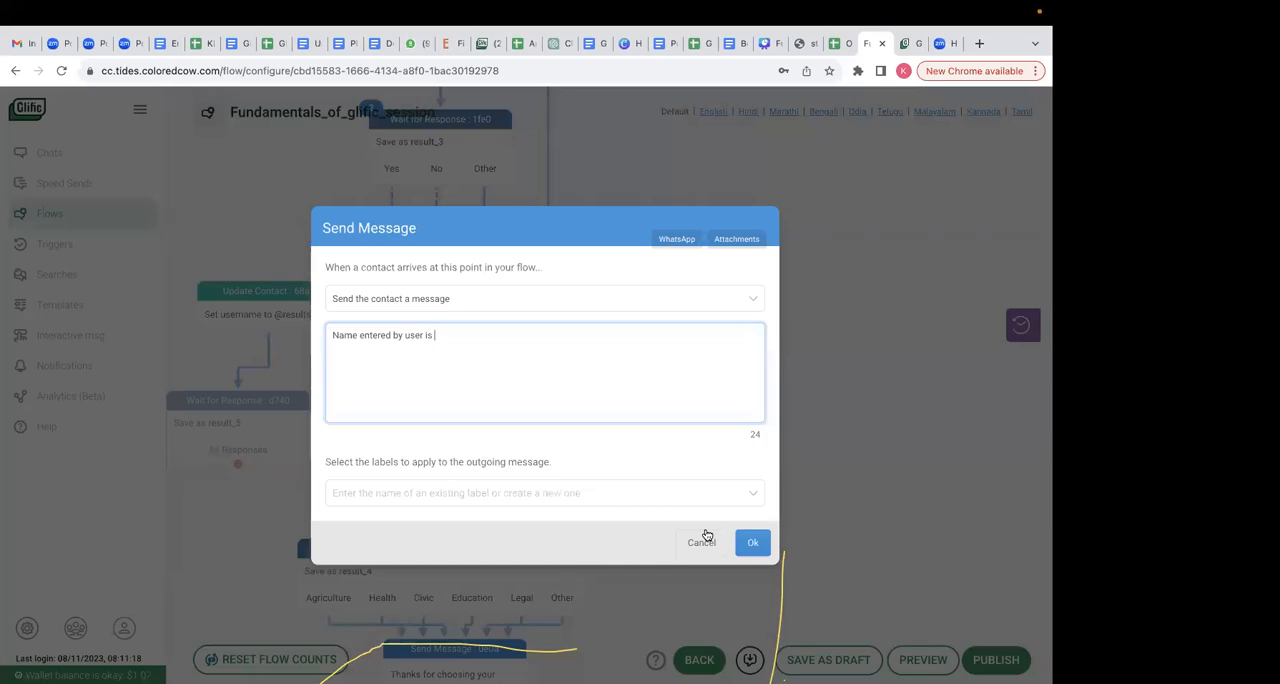
{"action": "type", "text": "@cont"}
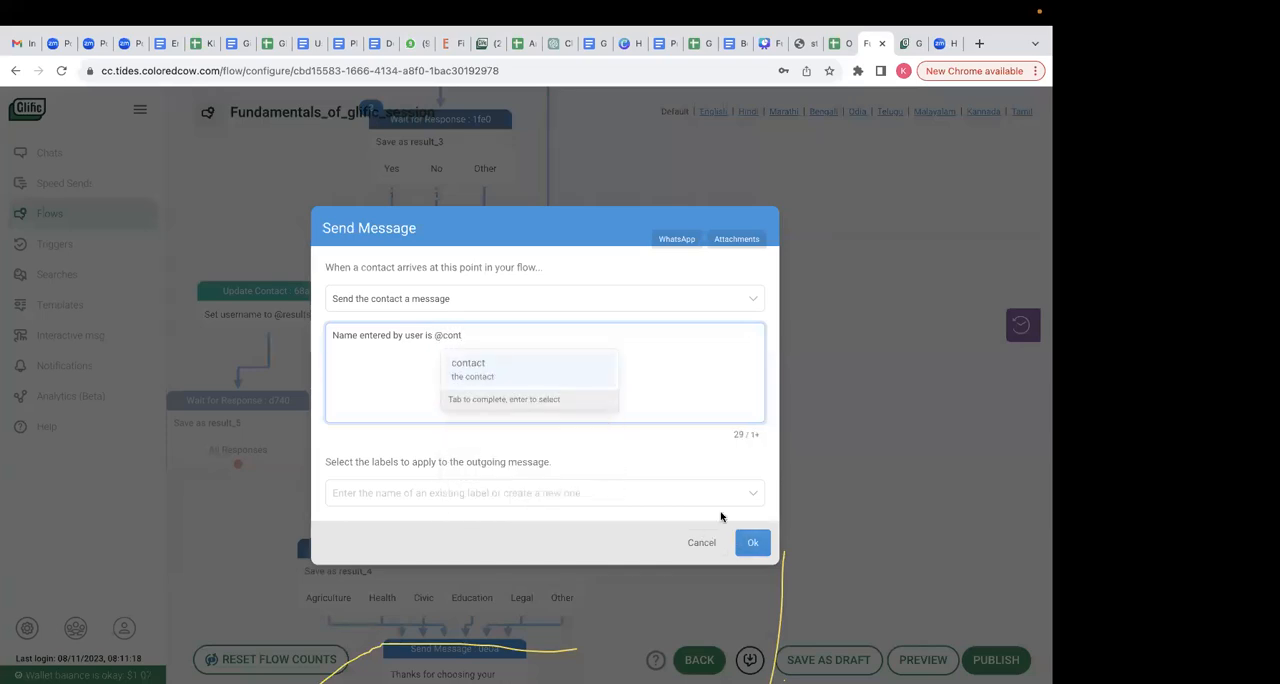
{"action": "left_click", "coordinate": [560, 371]}
{"action": "type", "text": ".fields"}
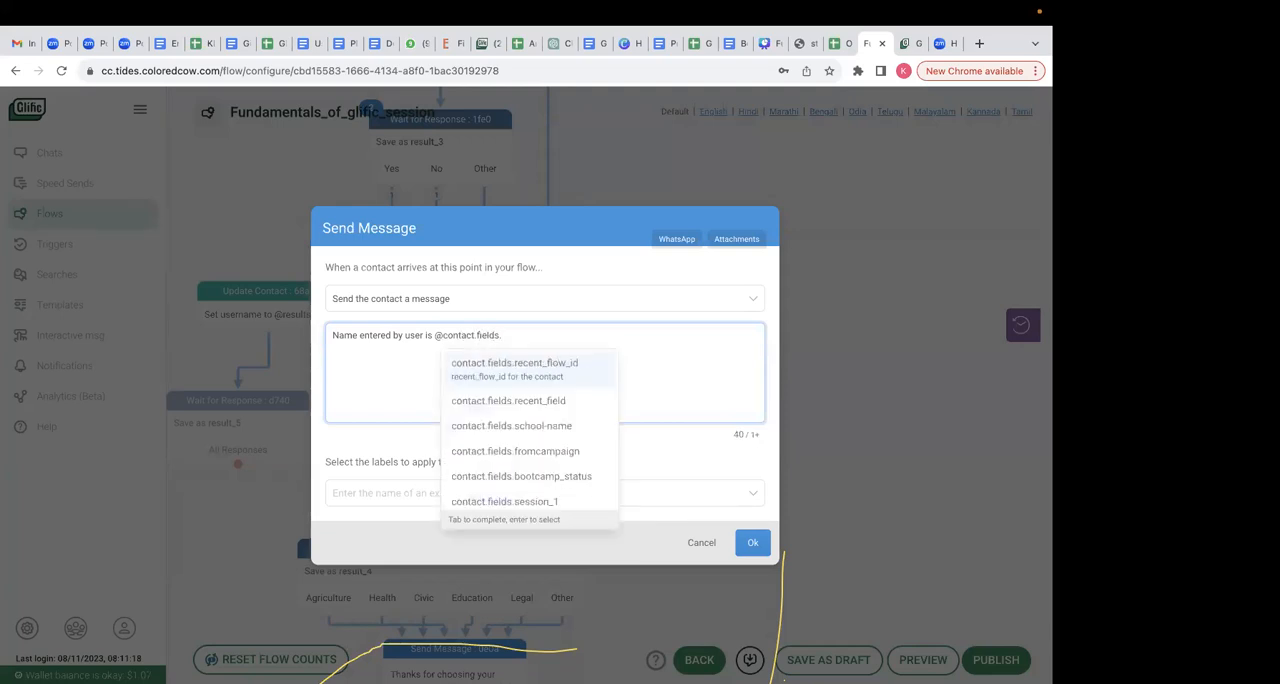
{"action": "type", "text": ".user"}
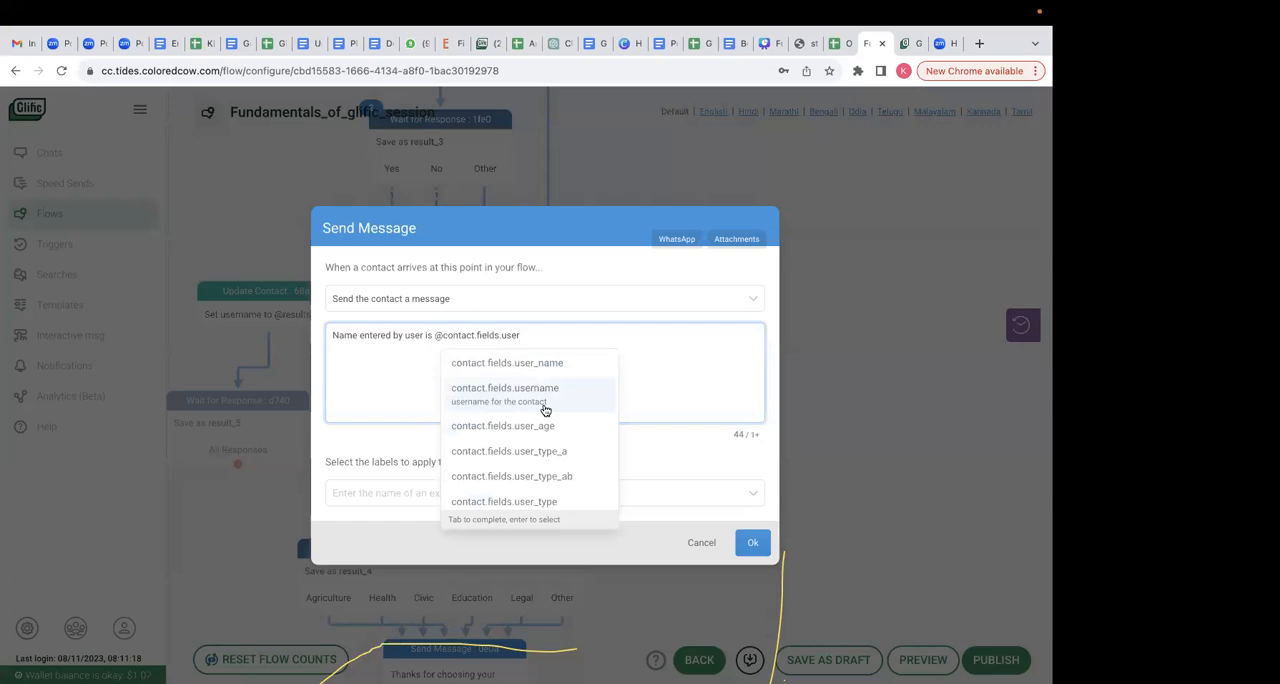
{"action": "left_click", "coordinate": [545, 395]}
{"action": "left_click", "coordinate": [752, 542]}
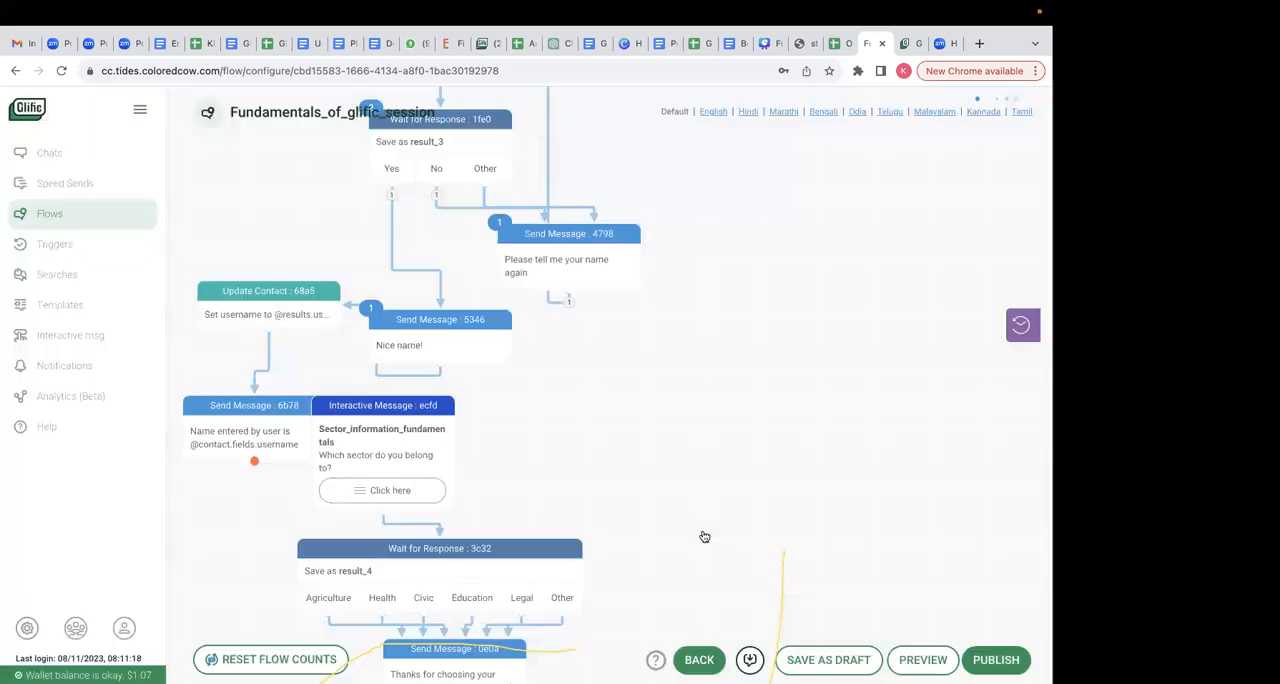
{"action": "left_click_drag", "start_coordinate": [253, 463], "coordinate": [383, 495]}
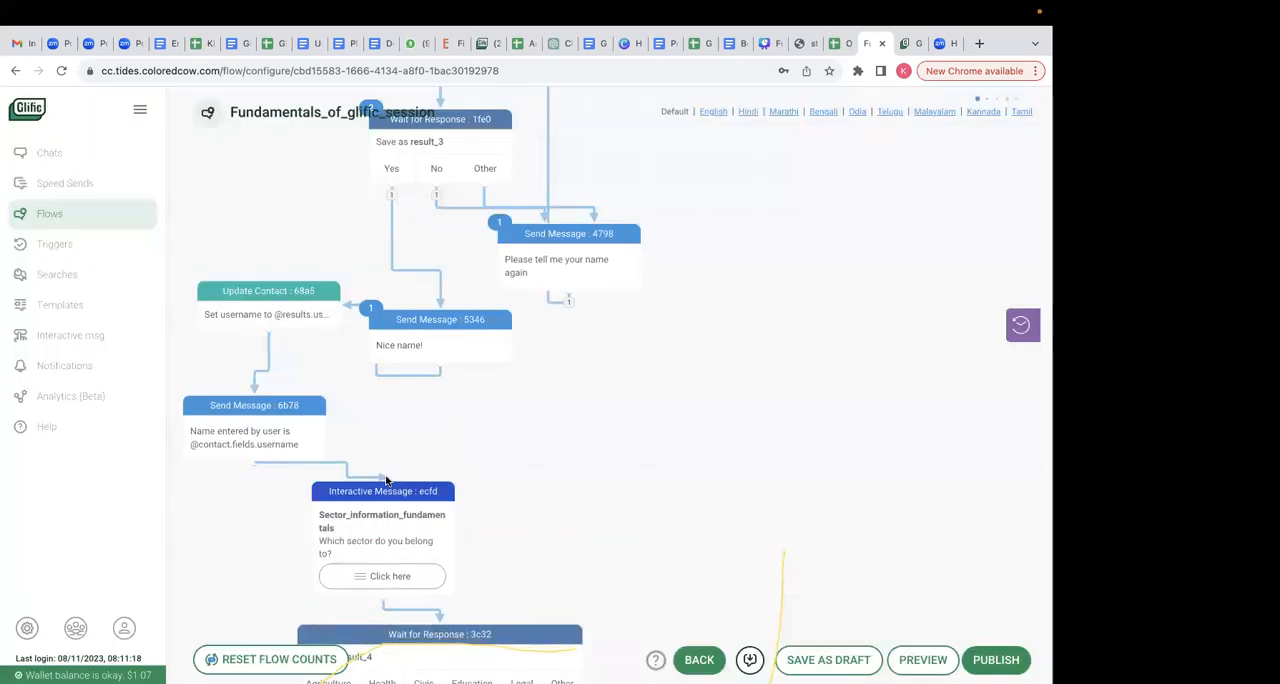
- Preview the flow by entering a name and confirming it with Yes, review the replies in the simulator, and close it
{"action": "left_click", "coordinate": [922, 660]}
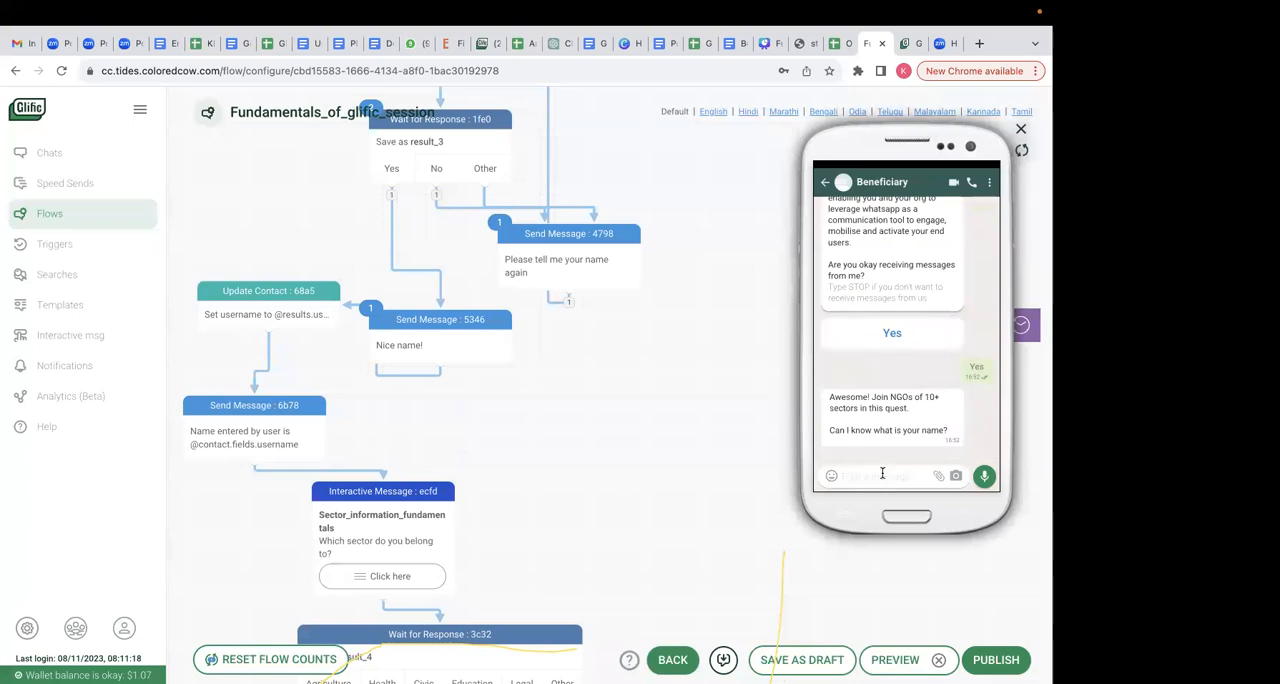
{"action": "type", "text": "a"}
{"action": "key", "text": "Return"}
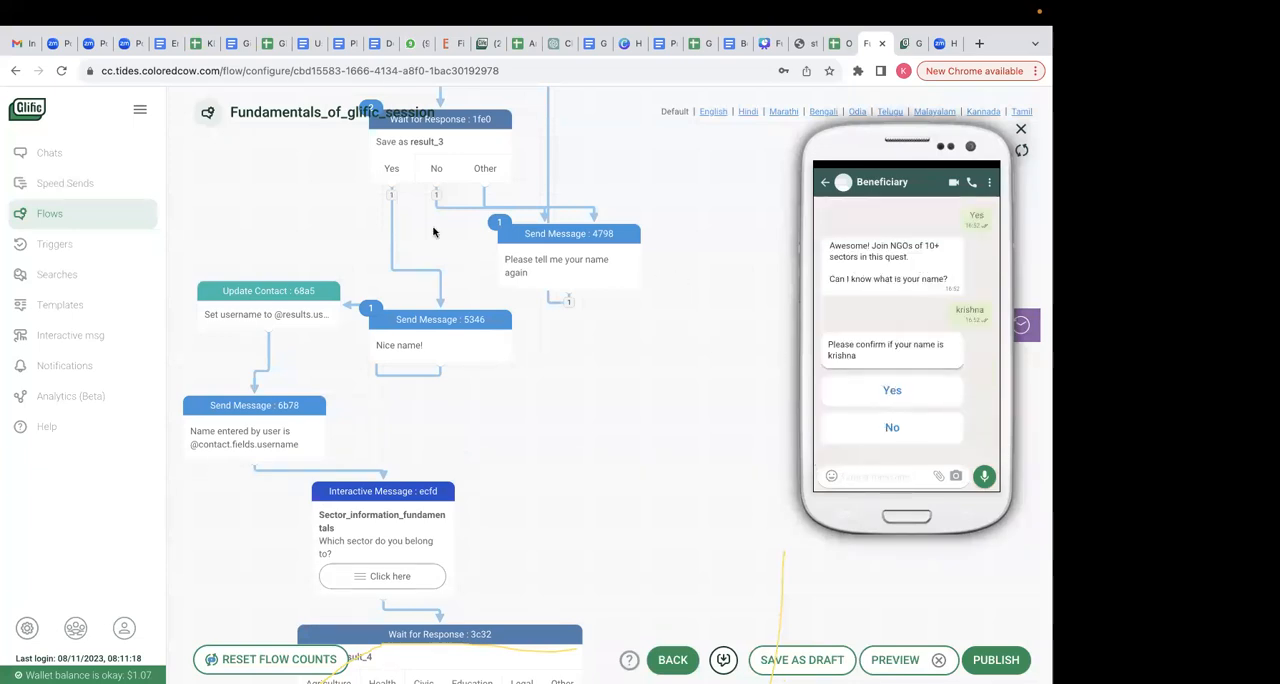
{"action": "left_click", "coordinate": [852, 396]}
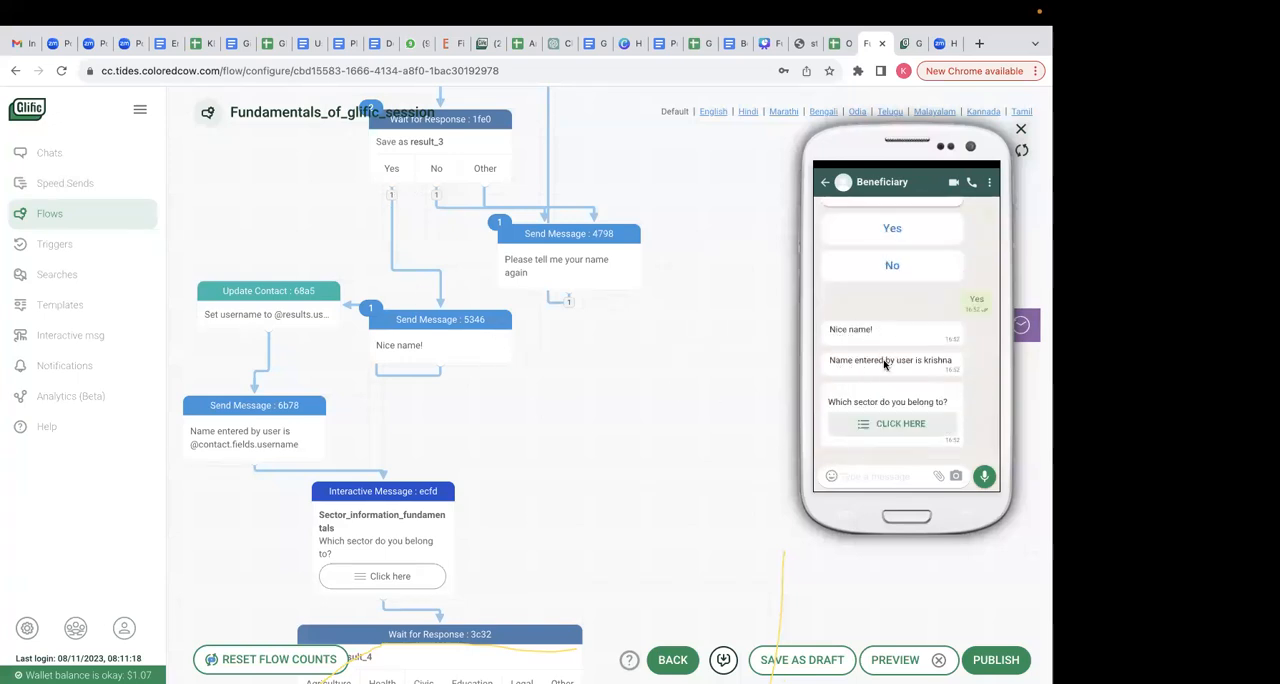
{"action": "scroll", "coordinate": [938, 305], "scroll_direction": "up", "scroll_amount": 3}
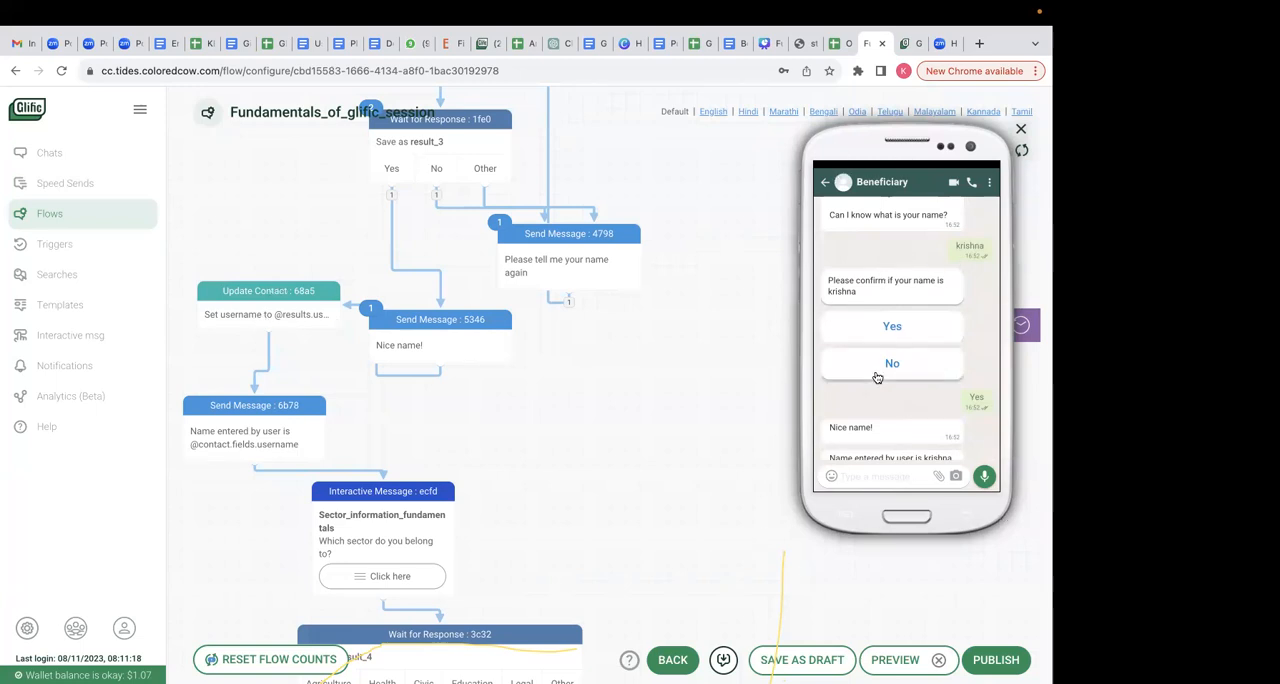
{"action": "scroll", "coordinate": [880, 375], "scroll_direction": "down", "scroll_amount": 2}
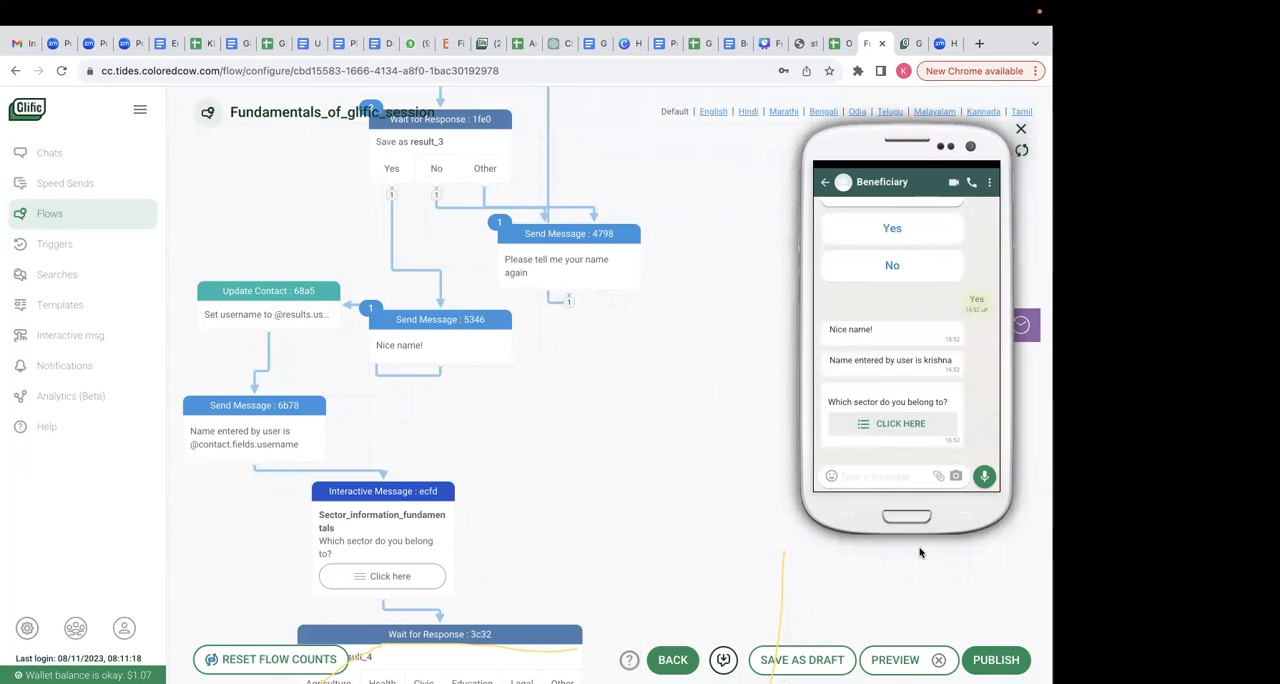
{"action": "left_click", "coordinate": [1021, 129]}
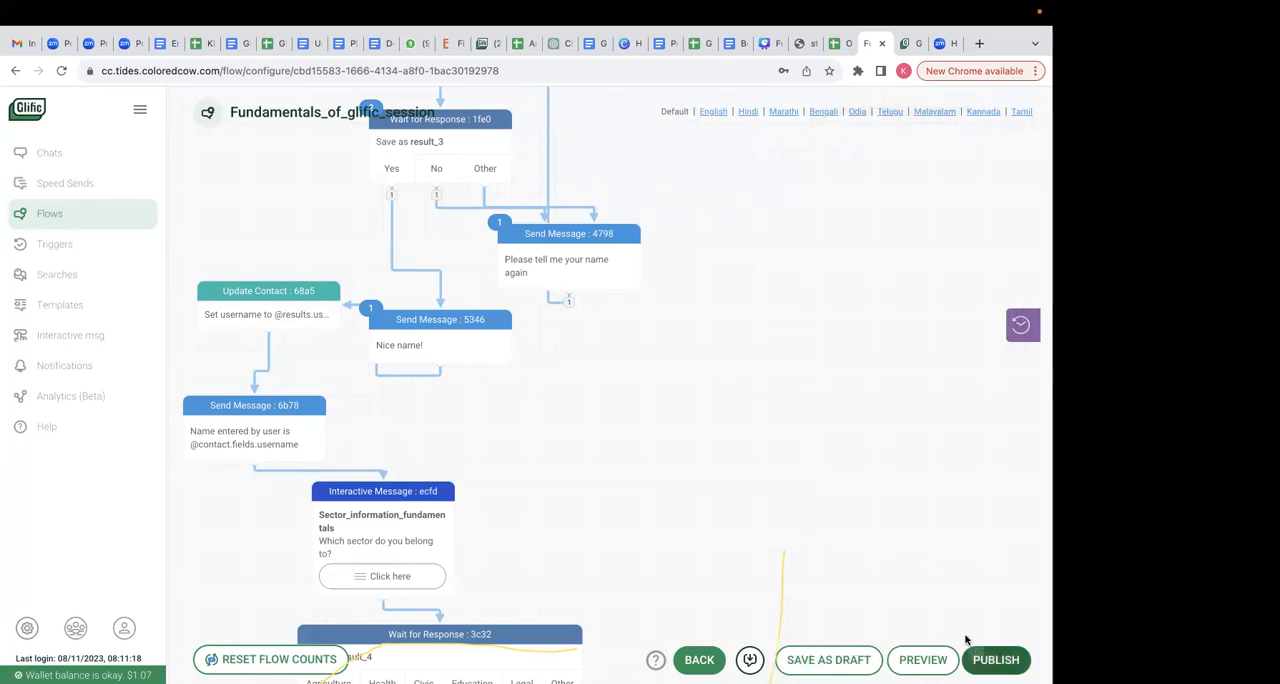
- Publish the flow despite its dangling nodes and start a new preview of it
{"action": "left_click", "coordinate": [972, 656]}
{"action": "left_click", "coordinate": [447, 232]}
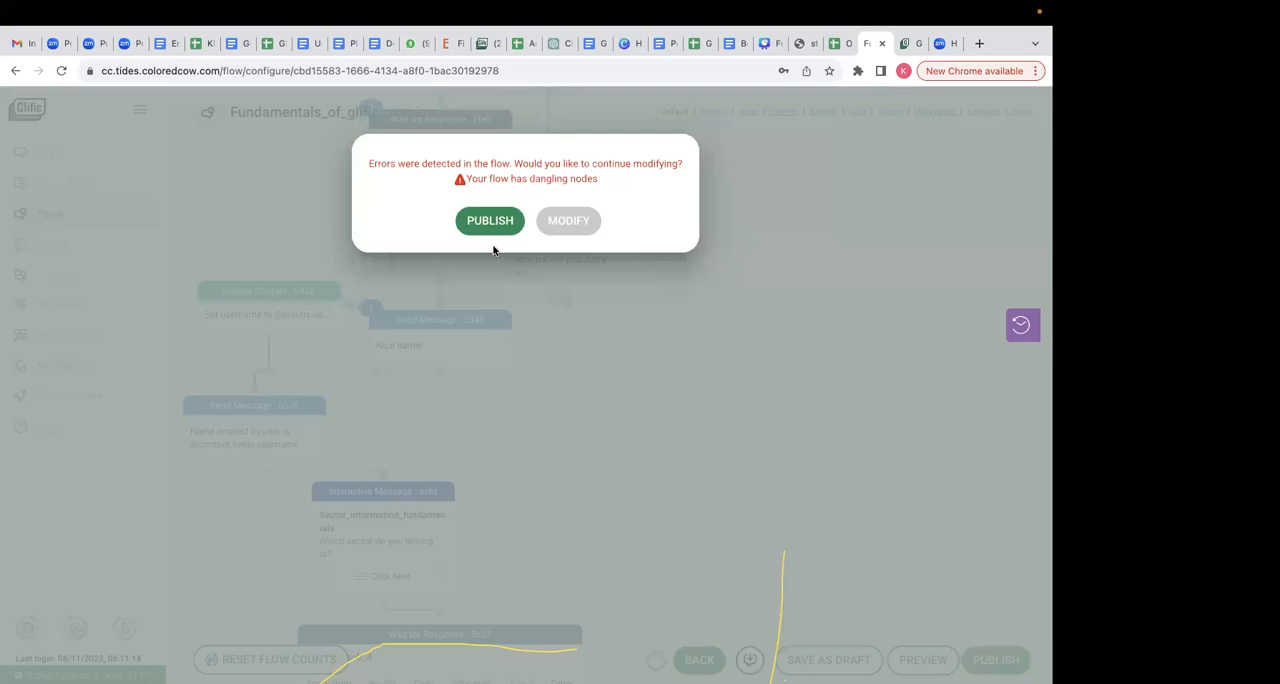
{"action": "left_click", "coordinate": [497, 222]}
{"action": "left_click", "coordinate": [922, 660]}
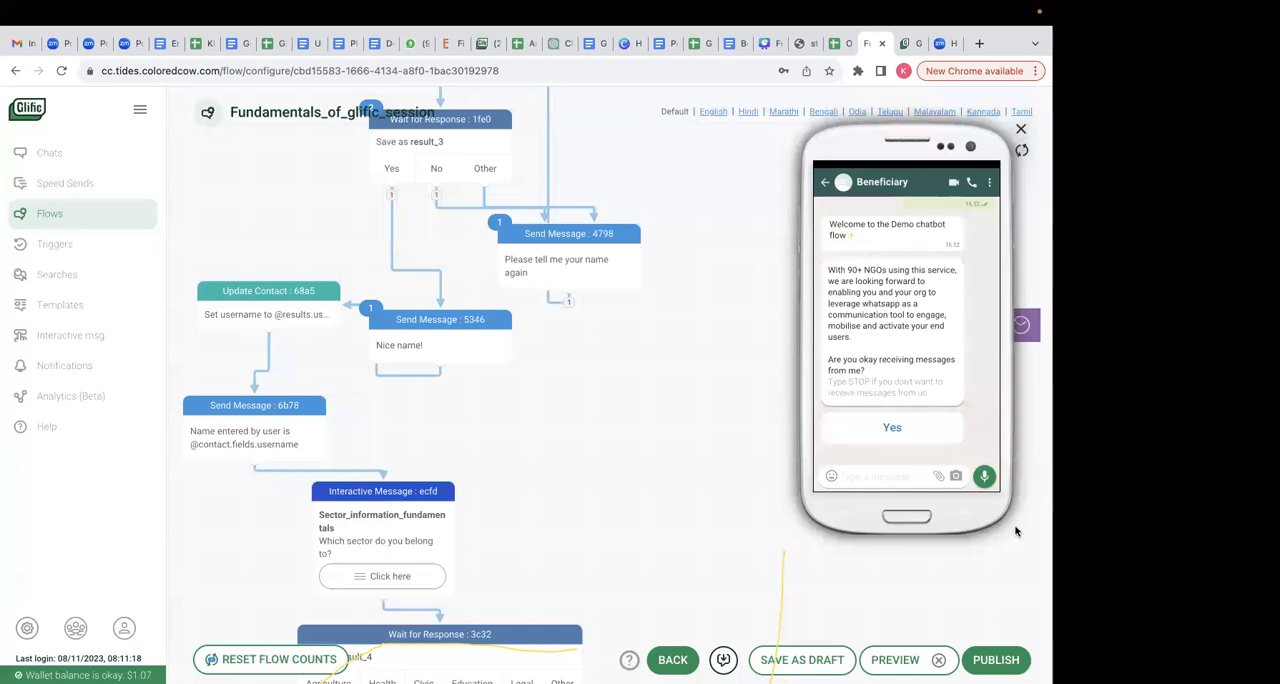
- Open the contact profile of Glific Simulator Two from the chats and check the Username field in its details
{"action": "left_click", "coordinate": [62, 155]}
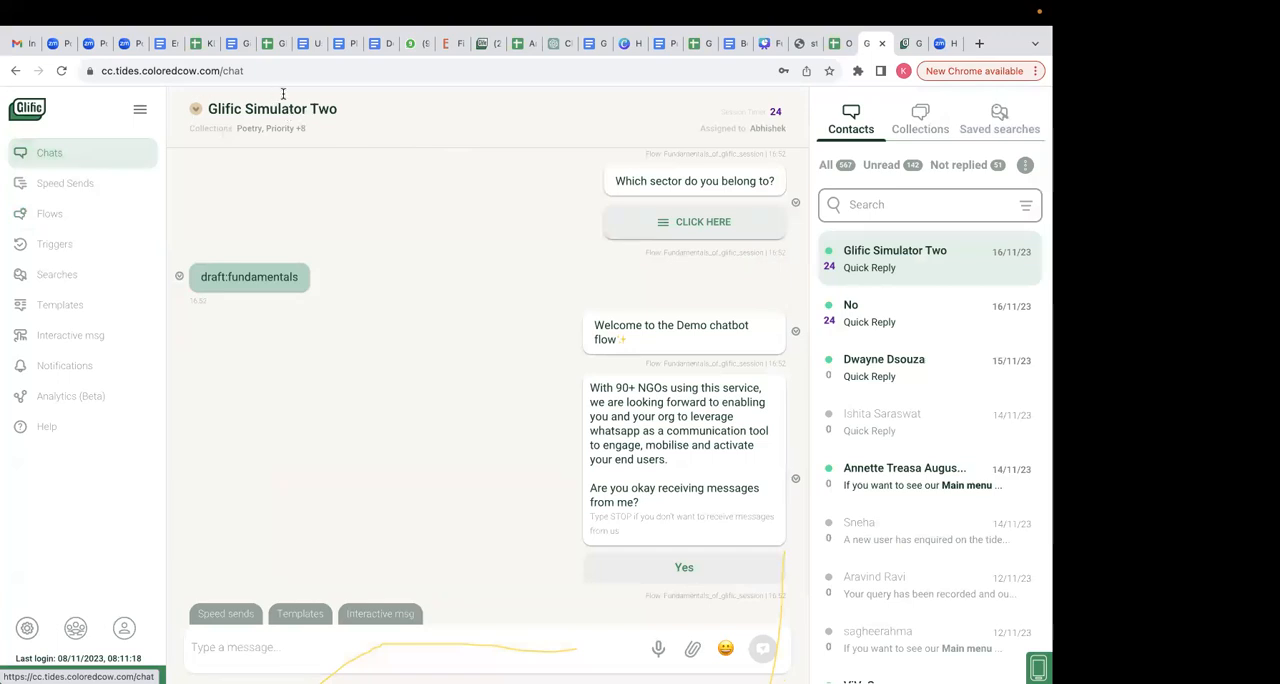
{"action": "left_click", "coordinate": [197, 110]}
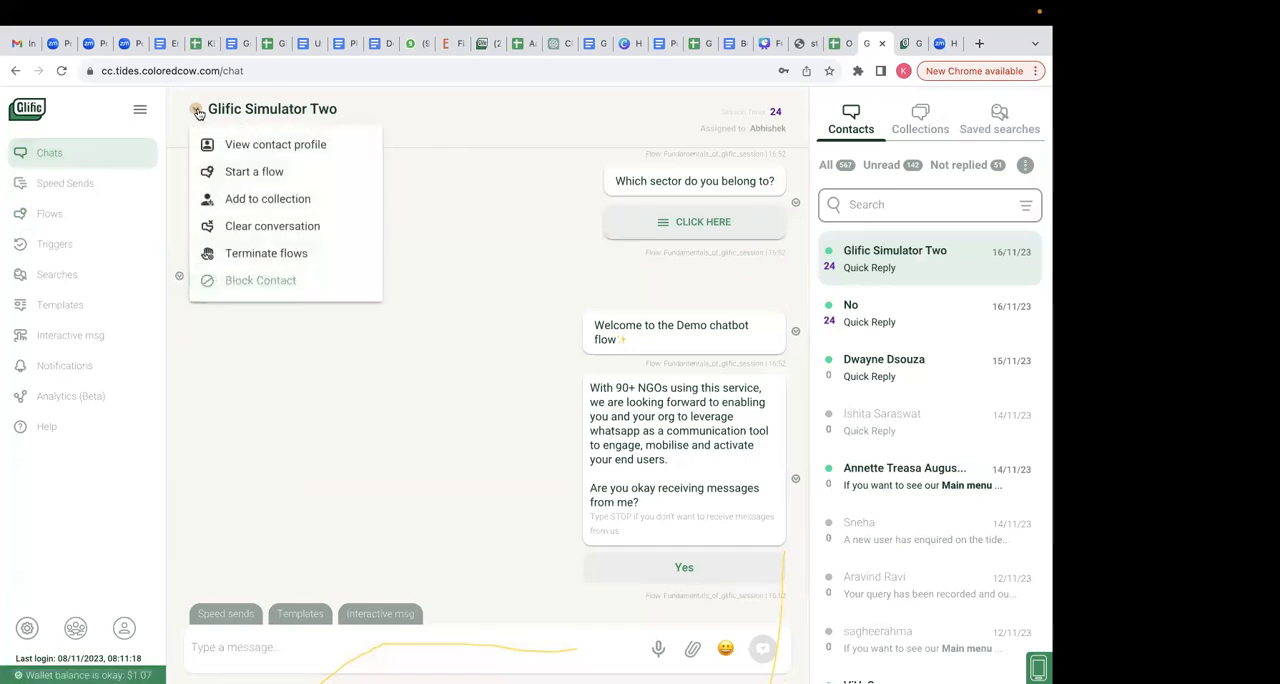
{"action": "left_click", "coordinate": [250, 145]}
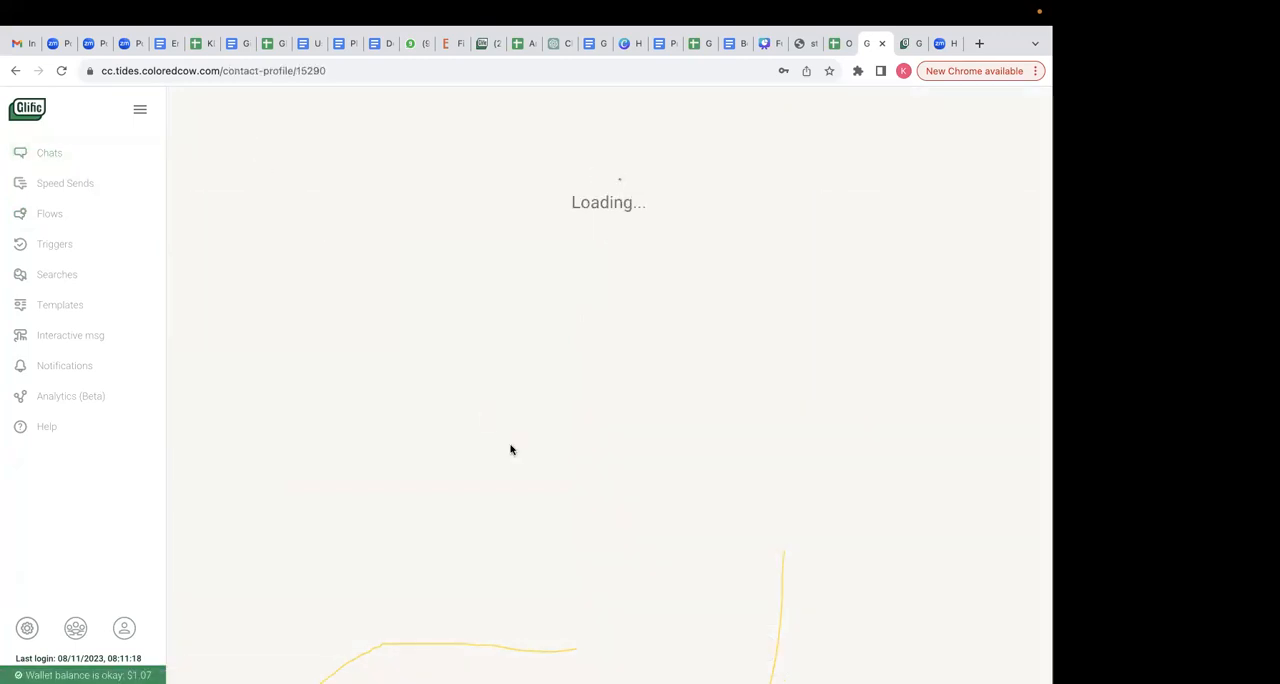
{"action": "left_click_drag", "start_coordinate": [834, 418], "coordinate": [783, 410]}
{"action": "left_click", "coordinate": [854, 421]}
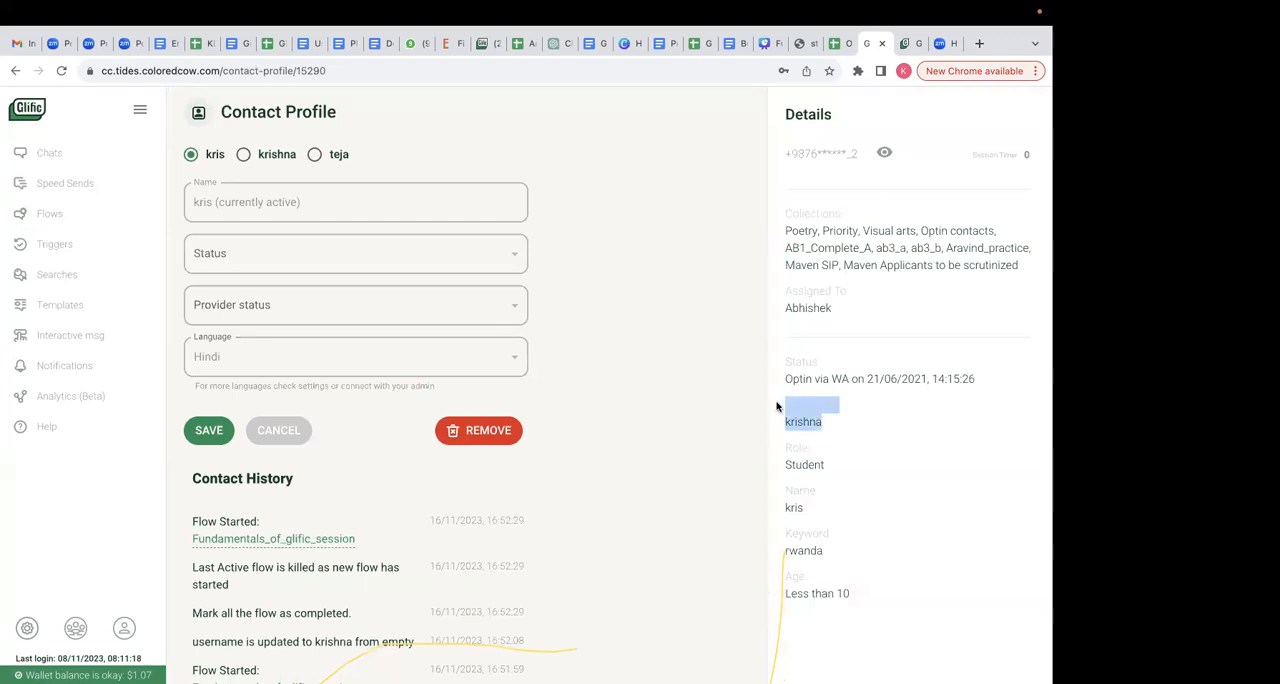
{"action": "left_click", "coordinate": [834, 423]}
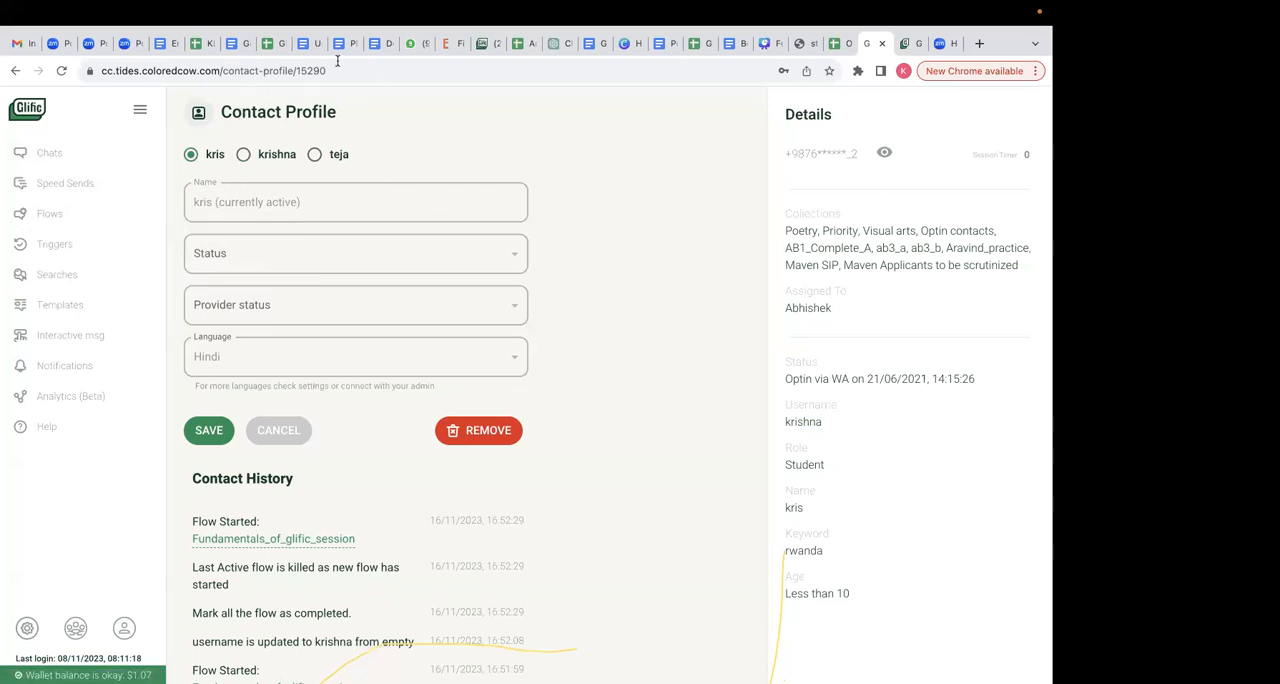
- Compare the contact profile's Name field with the Username field saved in the contact details
{"action": "left_click_drag", "start_coordinate": [231, 200], "coordinate": [455, 214]}
{"action": "left_click", "coordinate": [455, 214]}
{"action": "left_click_drag", "start_coordinate": [845, 410], "coordinate": [777, 420]}
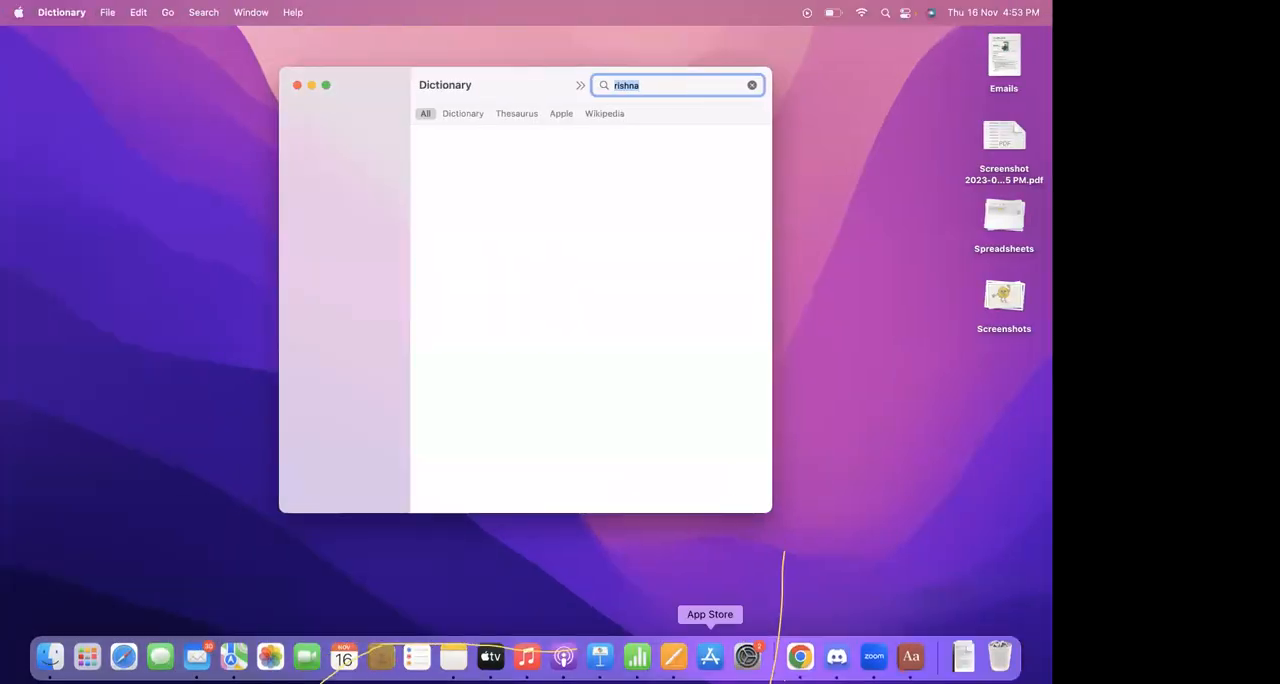
{"action": "left_click", "coordinate": [800, 663]}
{"action": "left_click", "coordinate": [830, 423]}
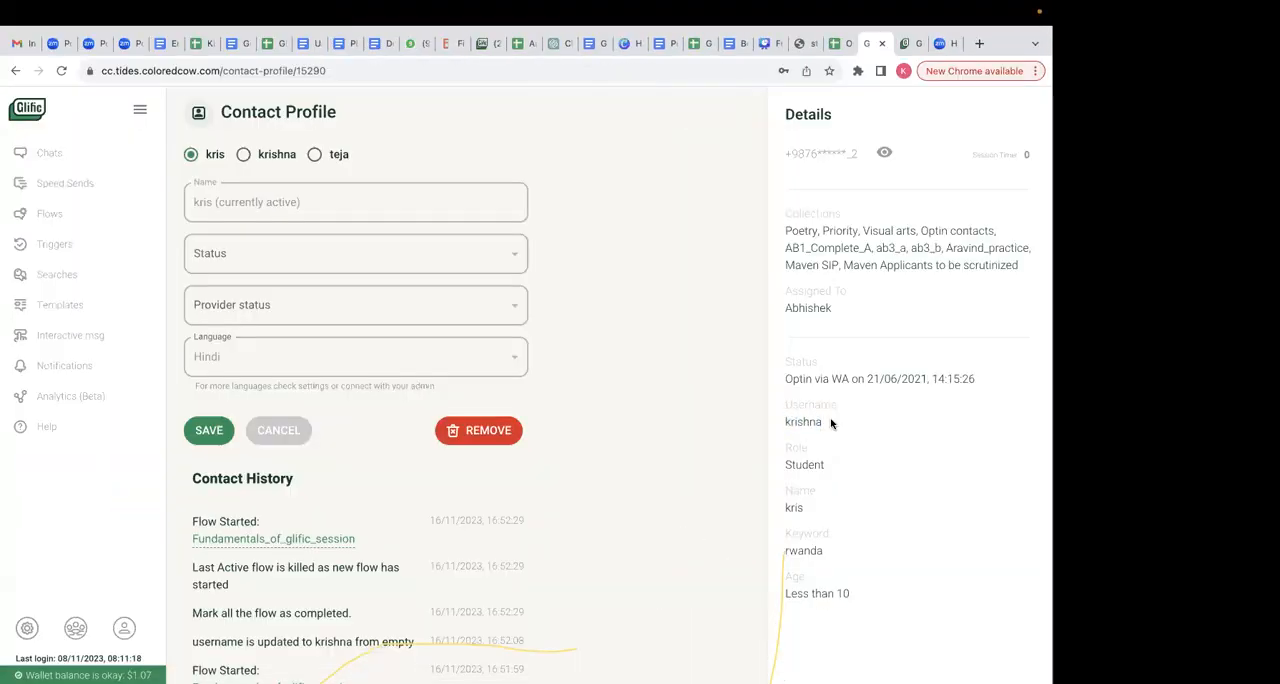
{"action": "left_click_drag", "start_coordinate": [824, 423], "coordinate": [785, 420]}
{"action": "left_click", "coordinate": [720, 418]}
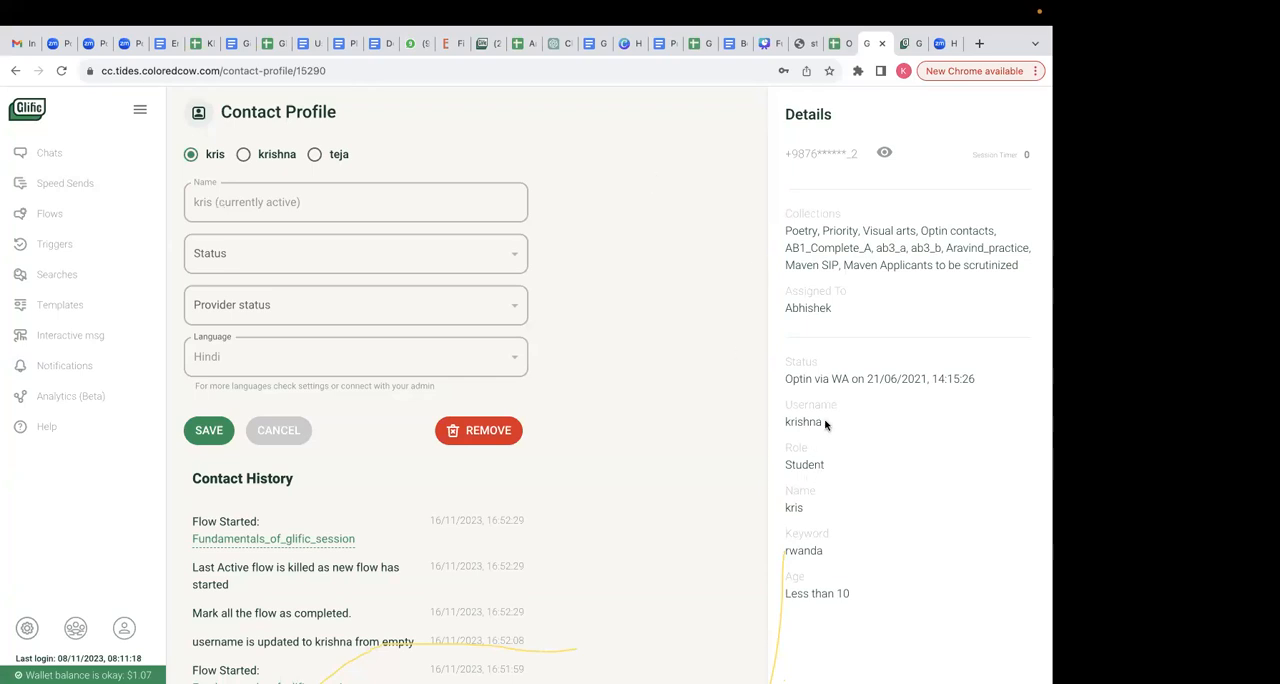
- Examine the Username field in the contact details and reopen the contact profile of Glific Simulator Two from the chats
{"action": "left_click_drag", "start_coordinate": [825, 425], "coordinate": [786, 407]}
{"action": "left_click", "coordinate": [738, 430]}
{"action": "left_click", "coordinate": [70, 160]}
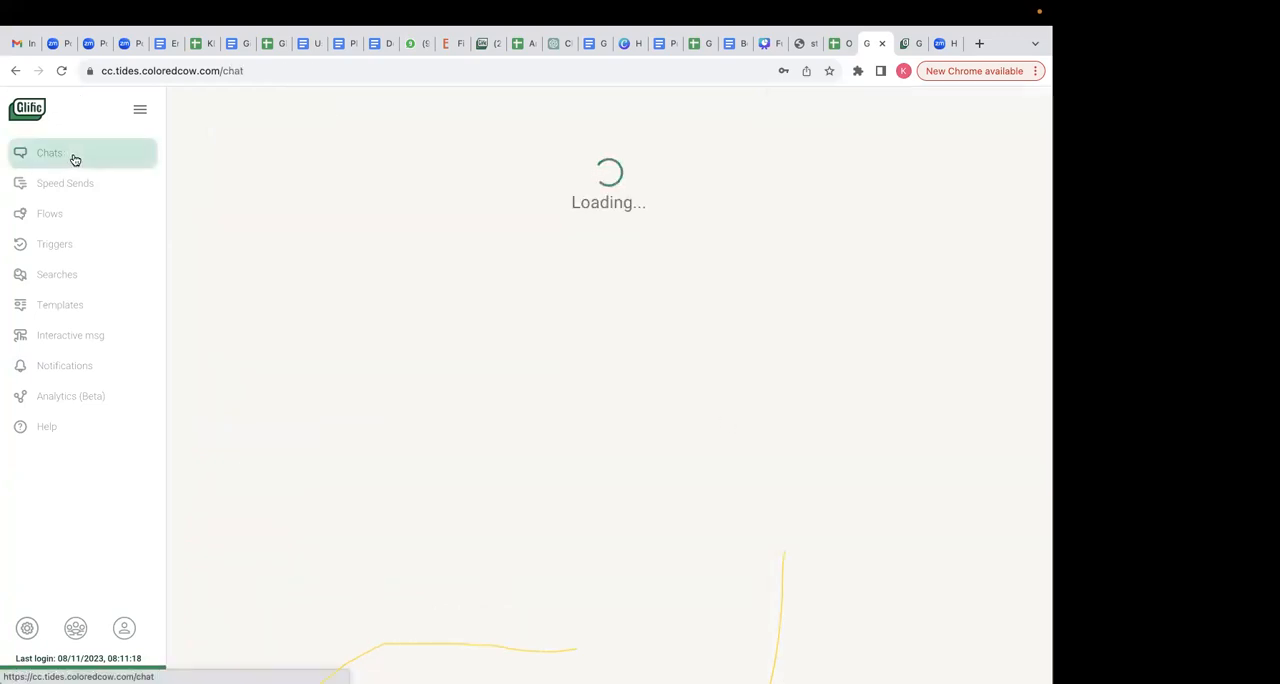
{"action": "mouse_move", "coordinate": [92, 229]}
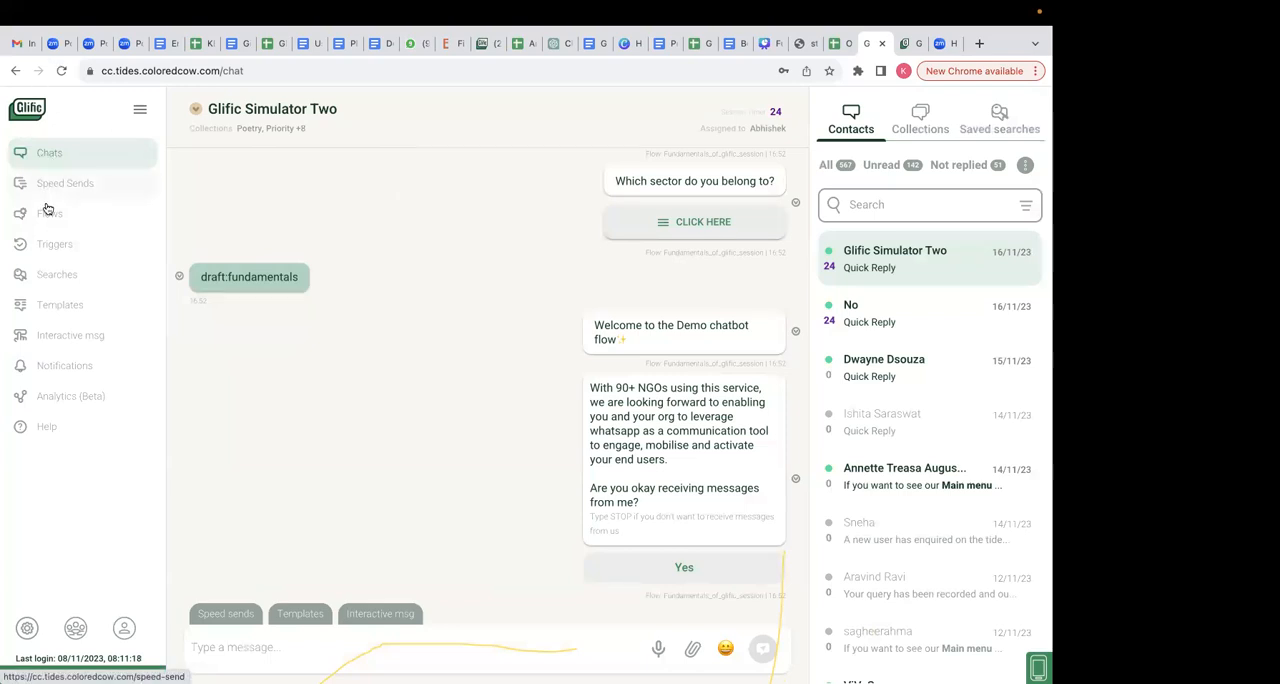
{"action": "left_click", "coordinate": [190, 112]}
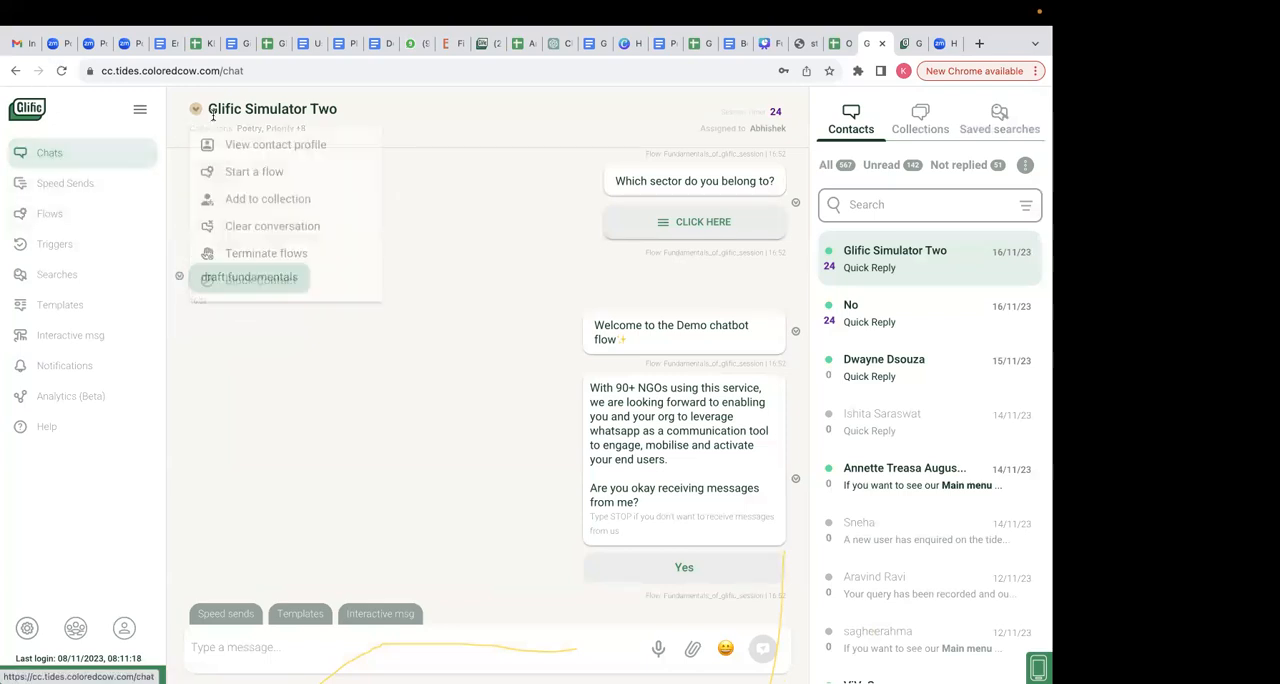
{"action": "left_click", "coordinate": [238, 145]}
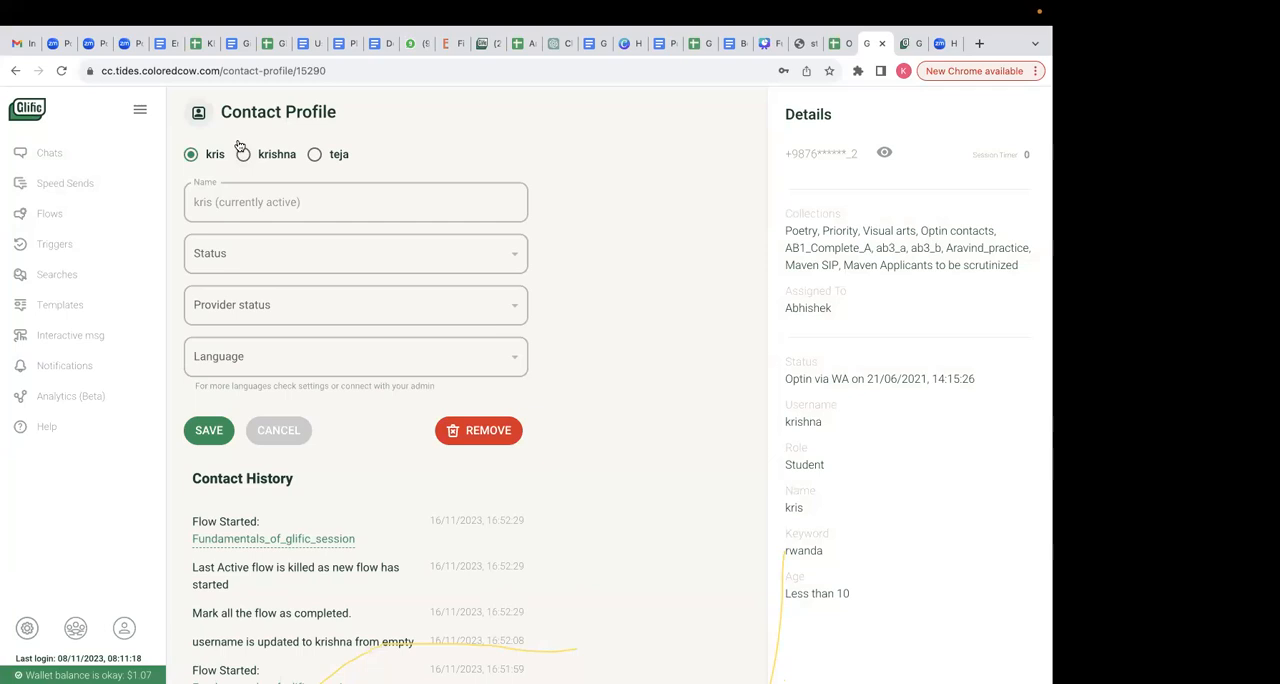
- Search the flows for "fundamentals" and open Fundamentals_of_glific_session in the flow editor
{"action": "left_click", "coordinate": [49, 213]}
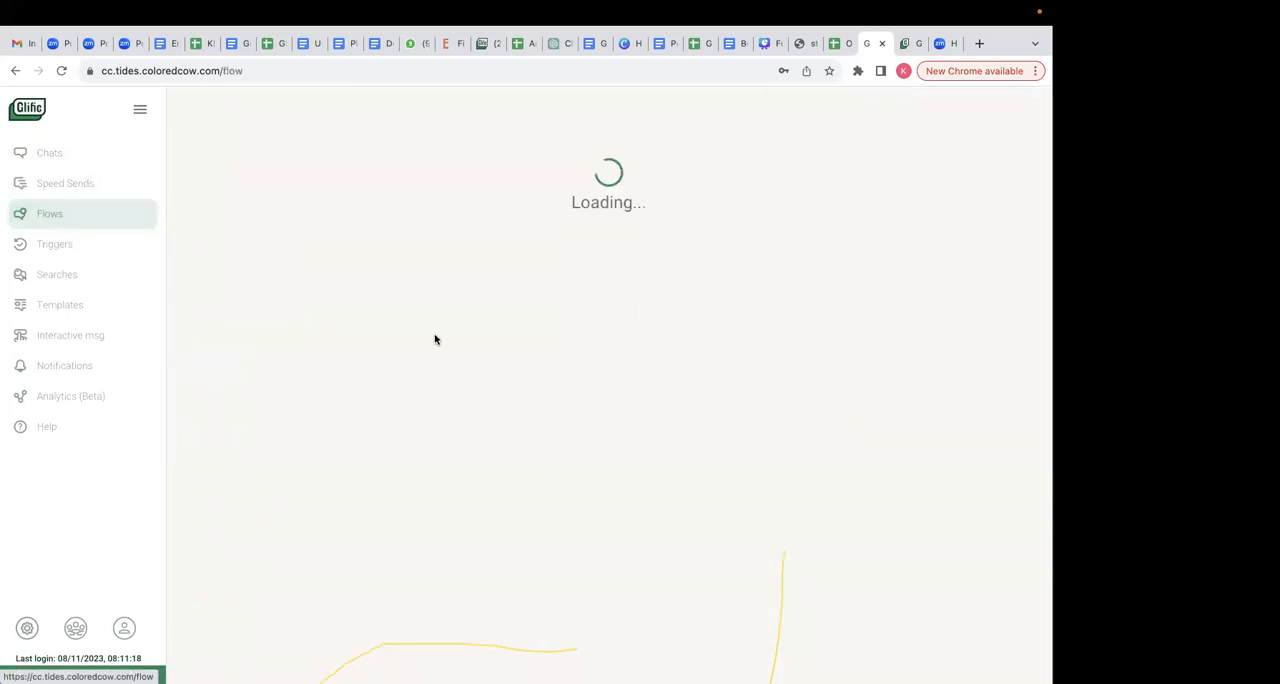
{"action": "type", "text": "fundamentals"}
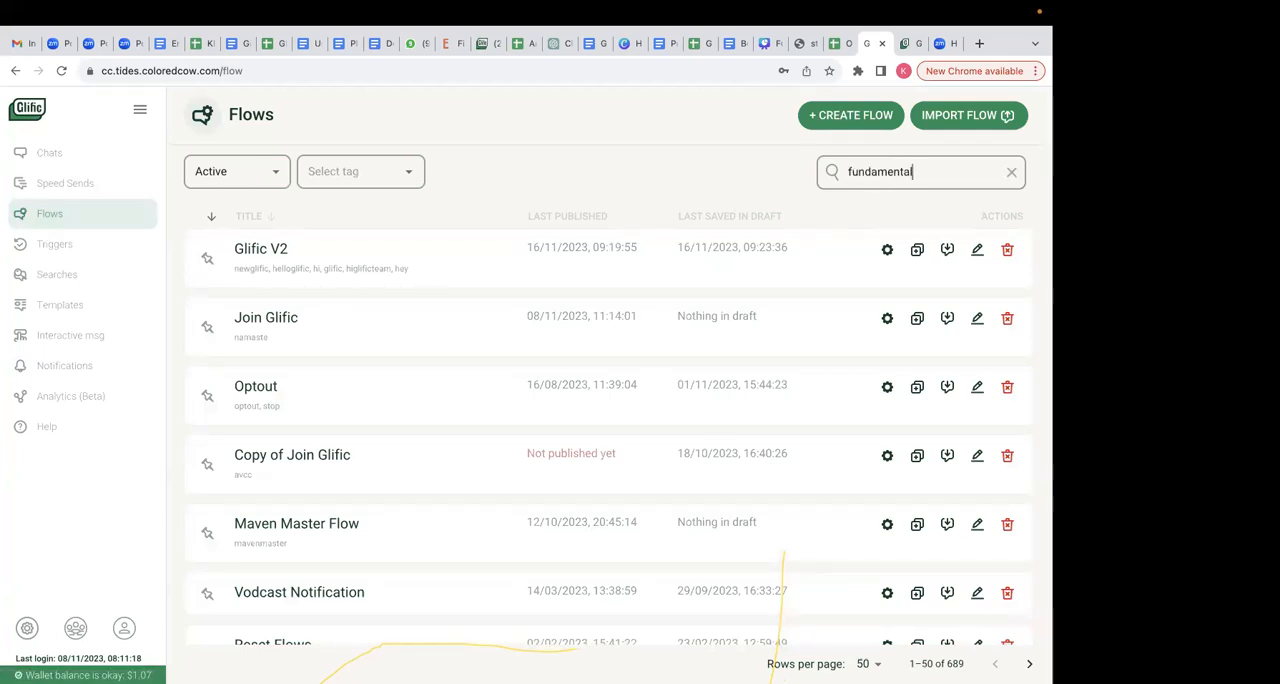
{"action": "key", "text": "Return"}
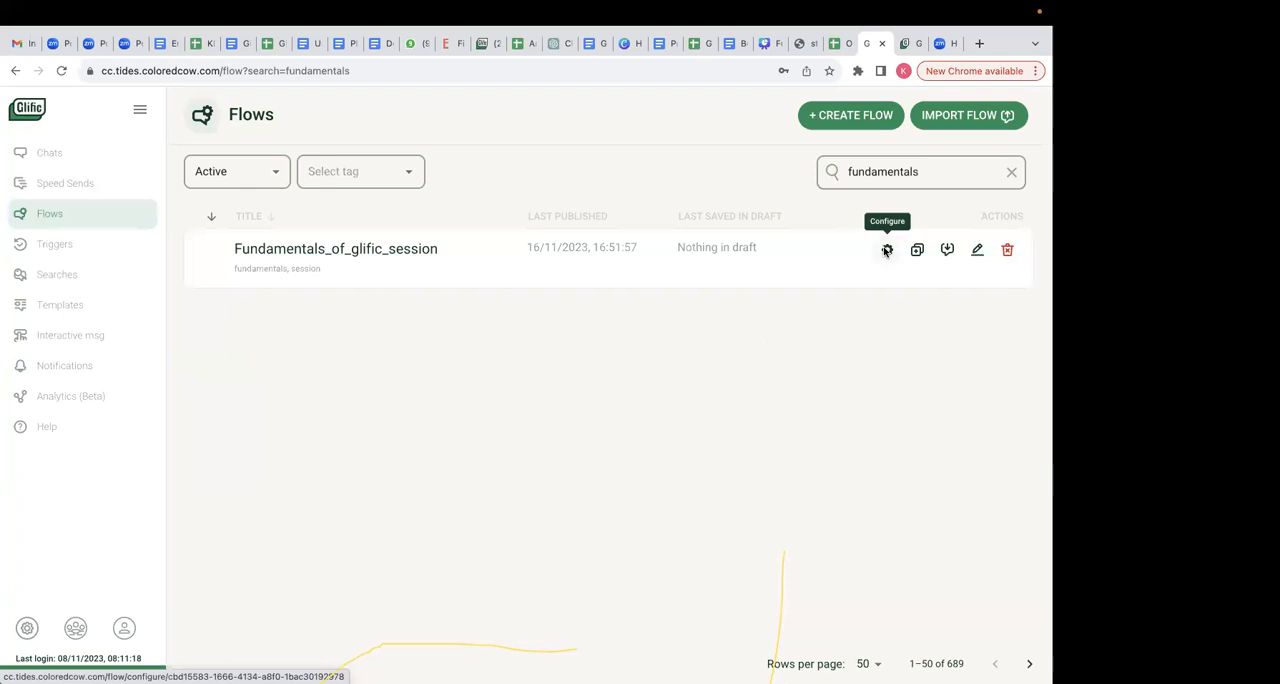
{"action": "left_click", "coordinate": [888, 251]}
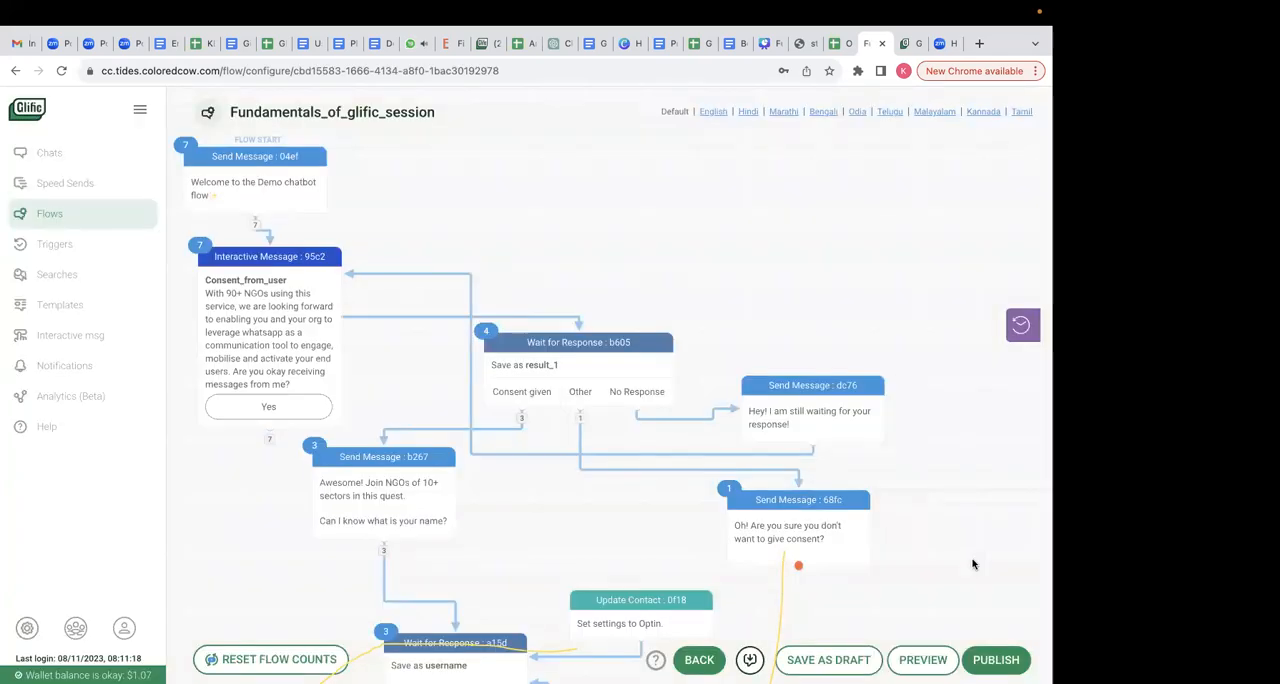
- Return to the contact profile of Glific Simulator Two and review its language field, details and contact history
{"action": "left_click", "coordinate": [100, 160]}
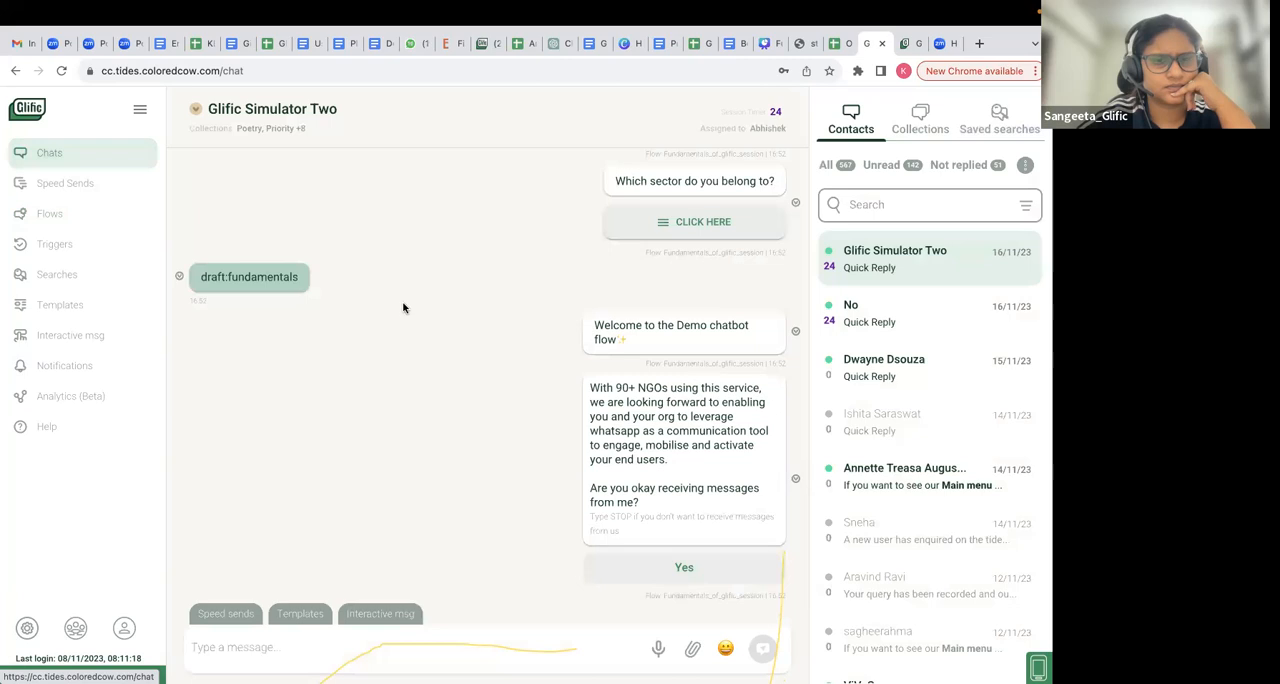
{"action": "left_click", "coordinate": [195, 108]}
{"action": "left_click", "coordinate": [241, 149]}
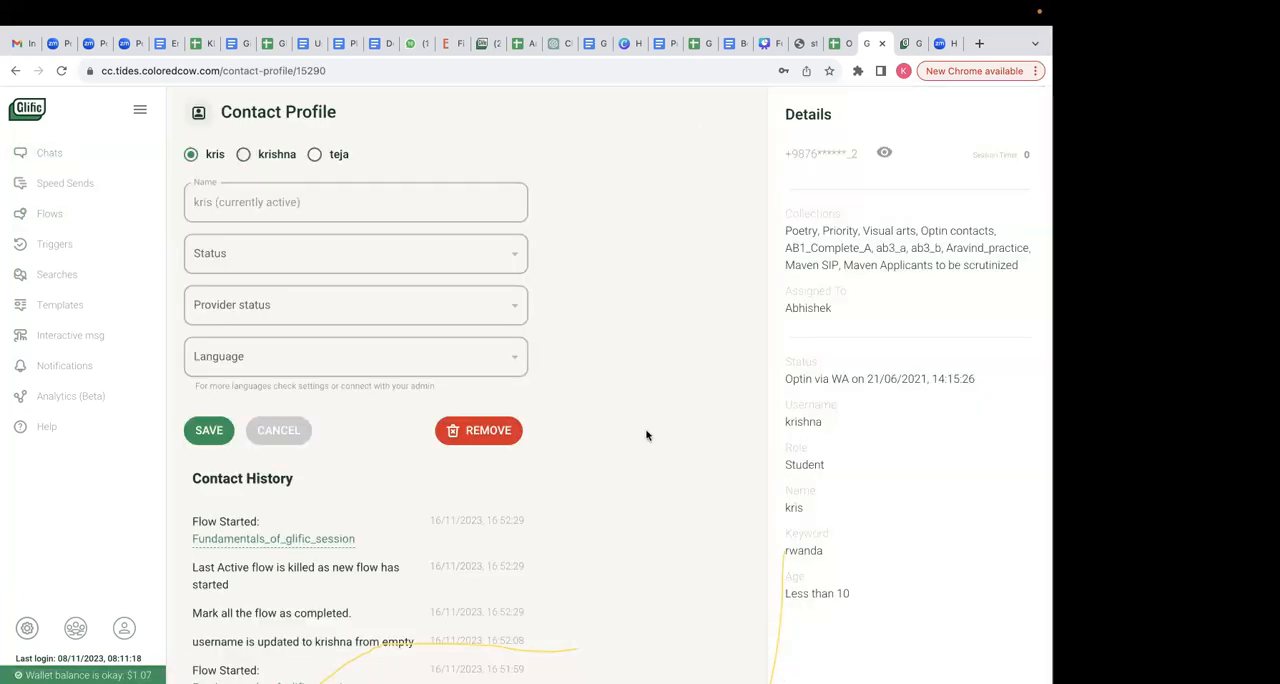
{"action": "scroll", "coordinate": [646, 435], "scroll_direction": "down", "scroll_amount": 1}
{"action": "scroll", "coordinate": [646, 435], "scroll_direction": "up", "scroll_amount": 1}
- Review the supported languages and the default language in the organization settings
{"action": "left_click", "coordinate": [25, 630]}
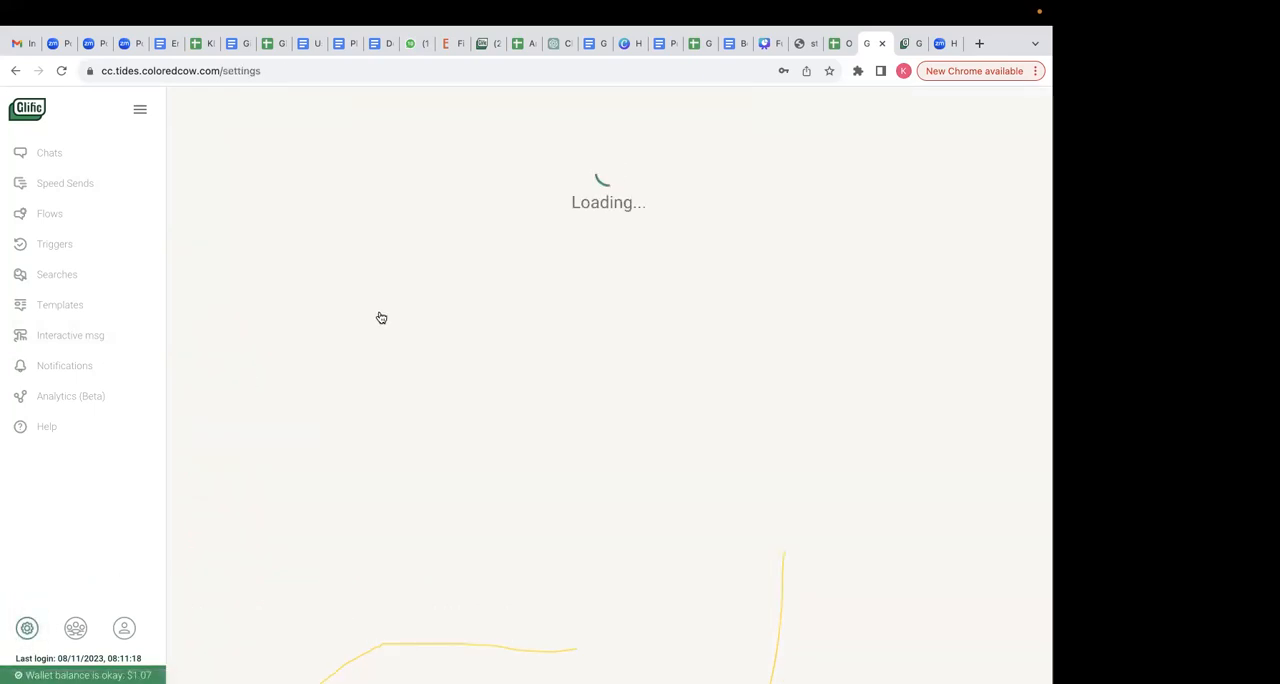
{"action": "left_click", "coordinate": [421, 230]}
{"action": "left_click", "coordinate": [279, 302]}
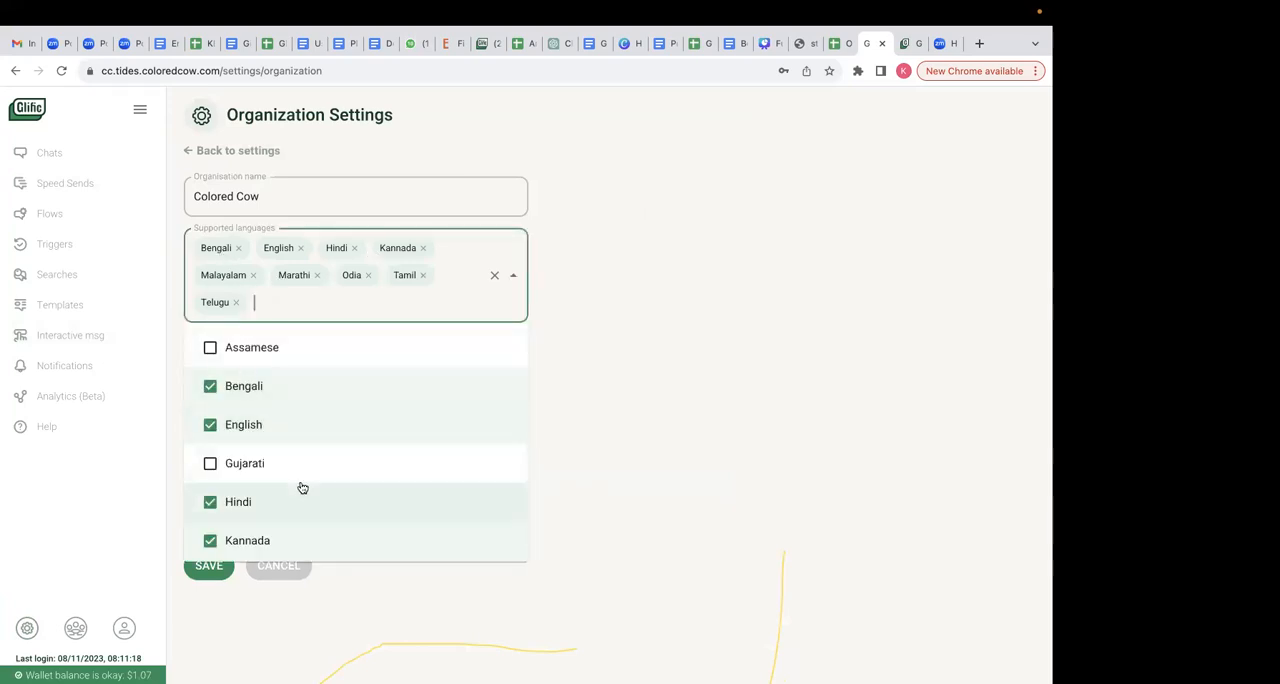
{"action": "scroll", "coordinate": [301, 500], "scroll_direction": "down", "scroll_amount": 5}
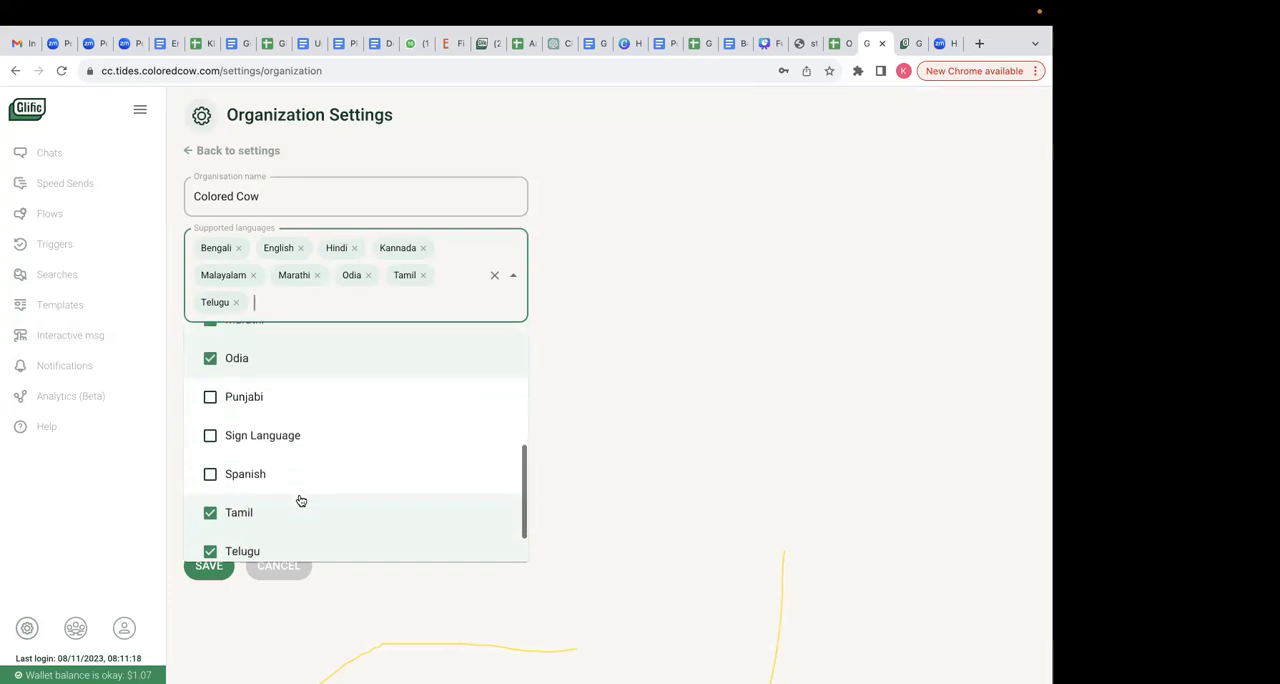
{"action": "left_click", "coordinate": [691, 360]}
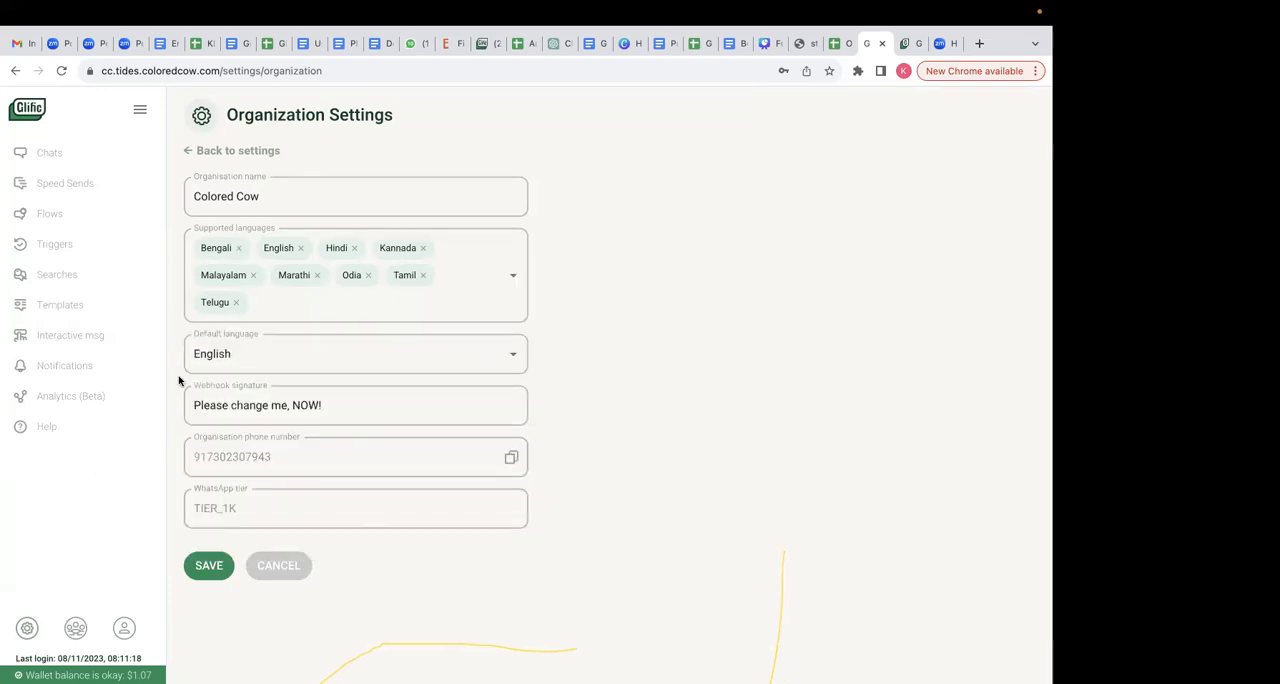
{"action": "left_click", "coordinate": [249, 355]}
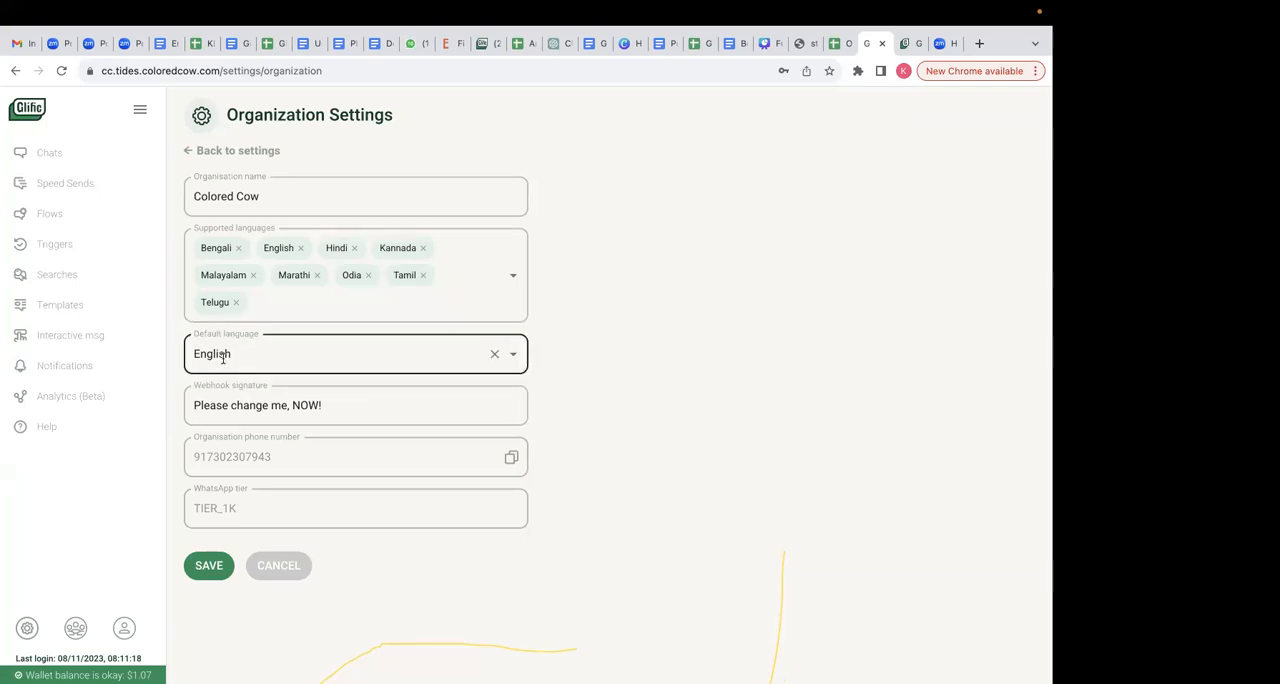
- Find the Fundamentals_of_glific_session flow by searching for "fundamentals" and open it for configuration
{"action": "left_click", "coordinate": [49, 213]}
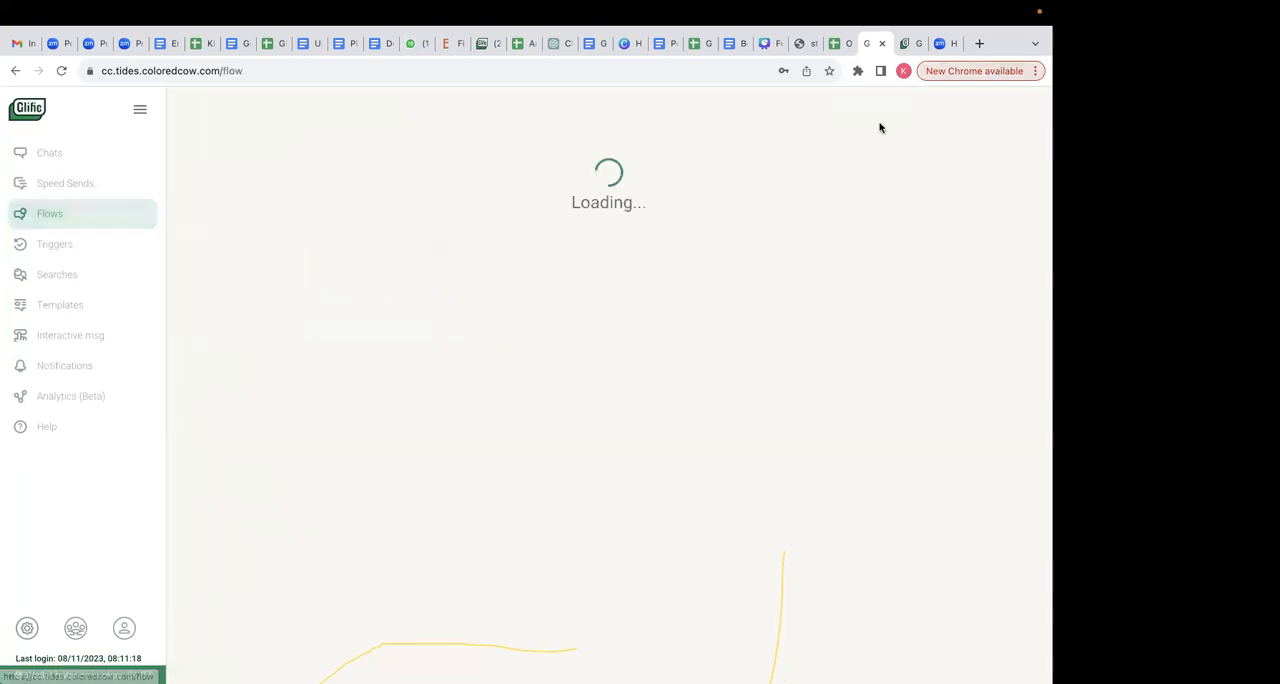
{"action": "left_click", "coordinate": [886, 171]}
{"action": "type", "text": "fundamentals"}
{"action": "key", "text": "Return"}
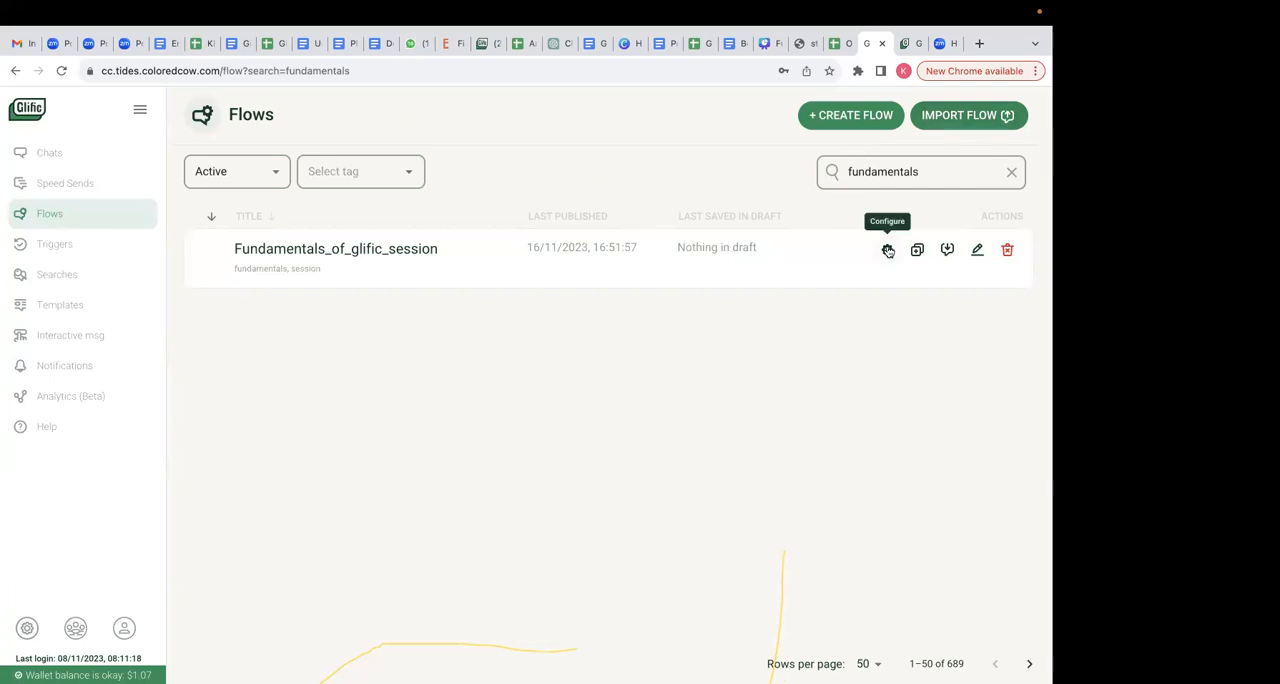
{"action": "left_click", "coordinate": [888, 251]}
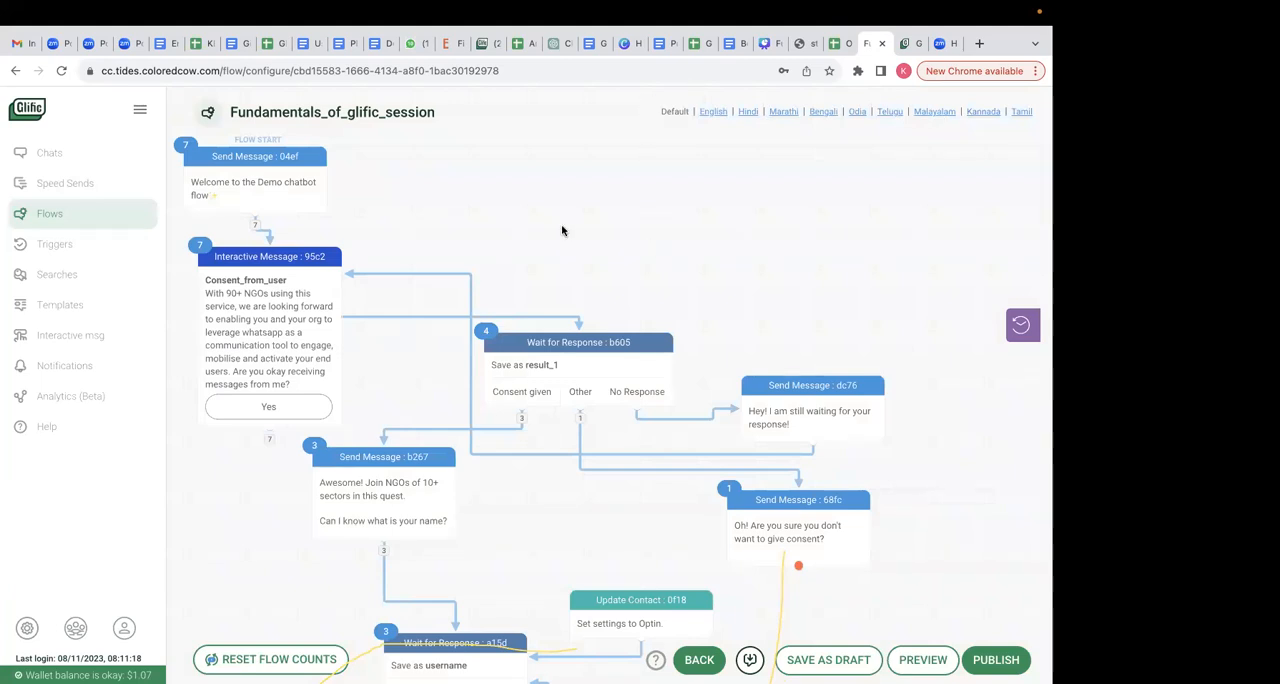
{"action": "scroll", "coordinate": [412, 530], "scroll_direction": "down", "scroll_amount": 10}
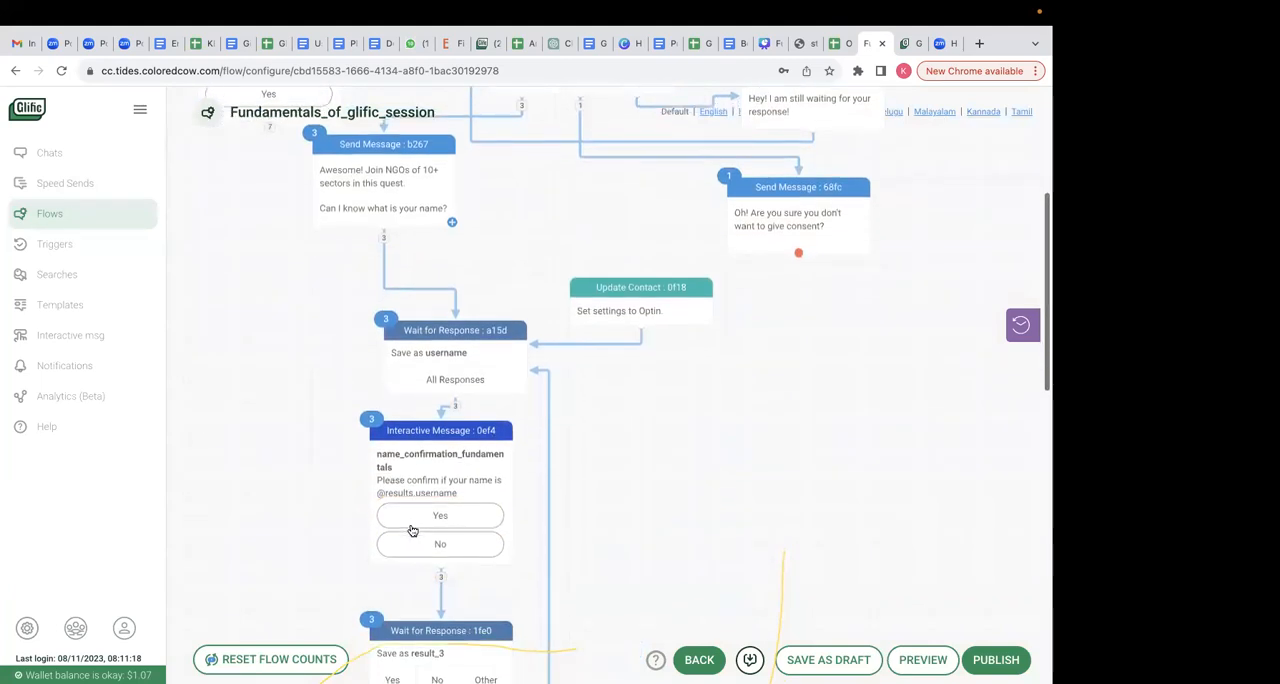
{"action": "scroll", "coordinate": [320, 200], "scroll_direction": "up", "scroll_amount": 15}
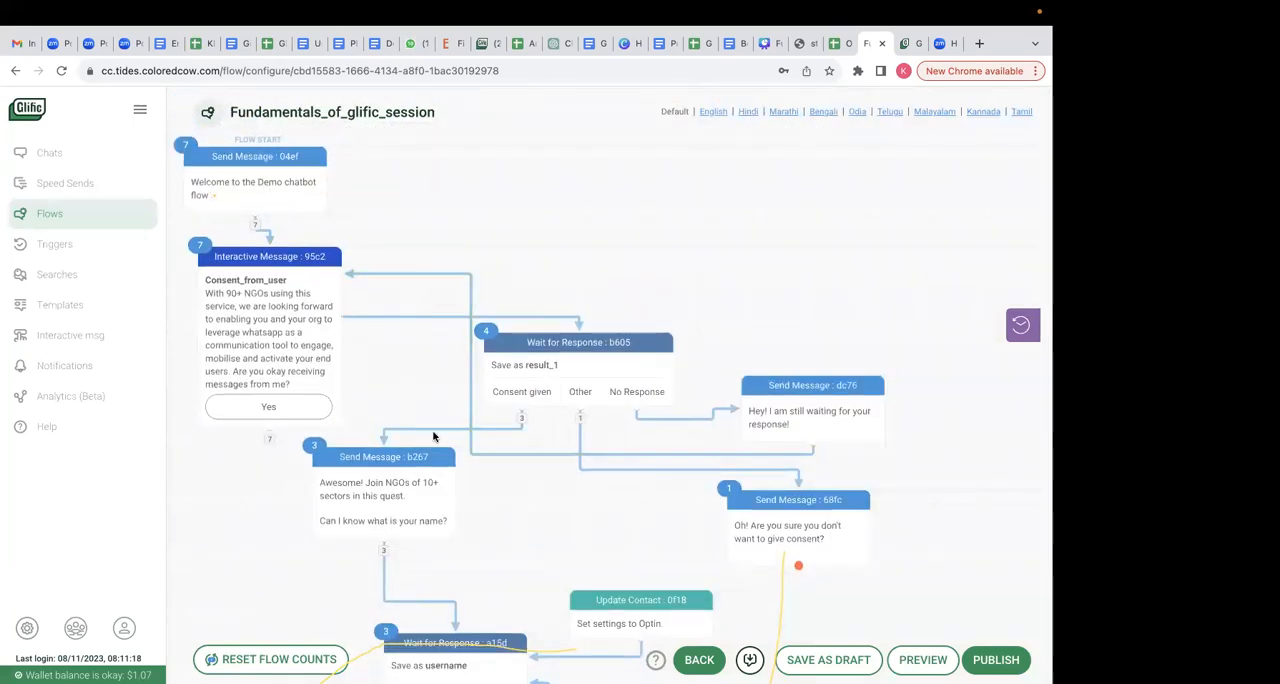
{"action": "scroll", "coordinate": [471, 370], "scroll_direction": "down", "scroll_amount": 9}
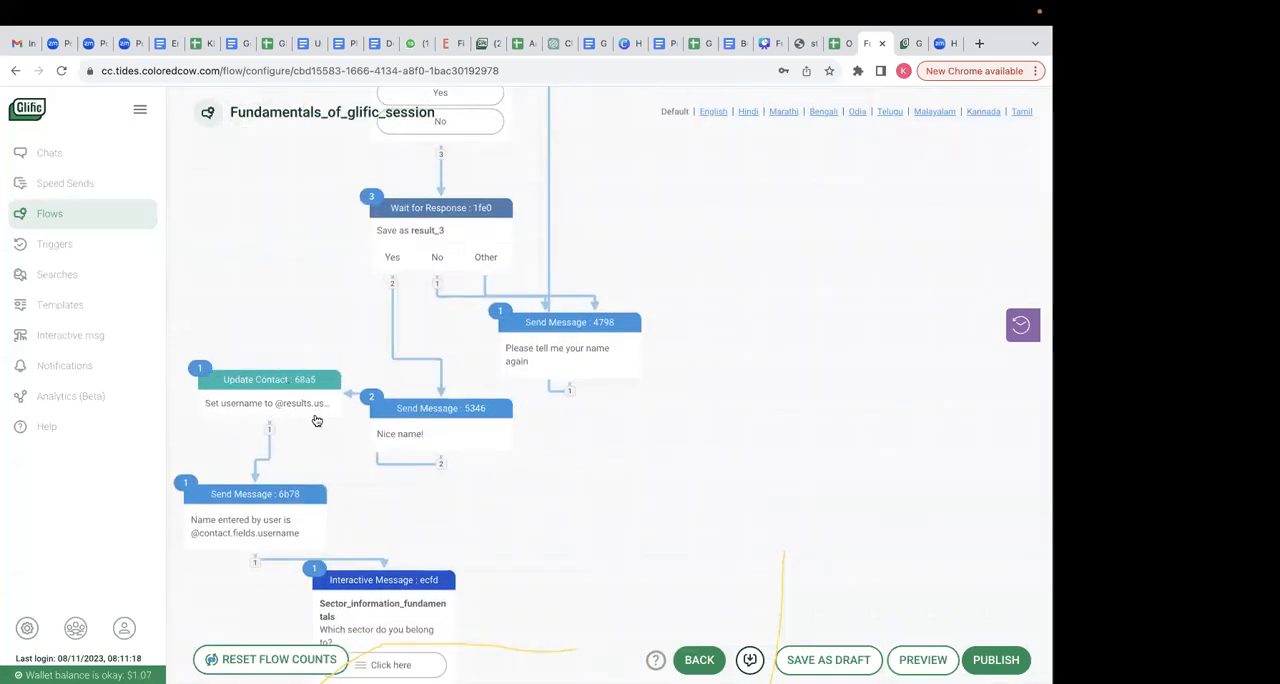
{"action": "left_click", "coordinate": [255, 414]}
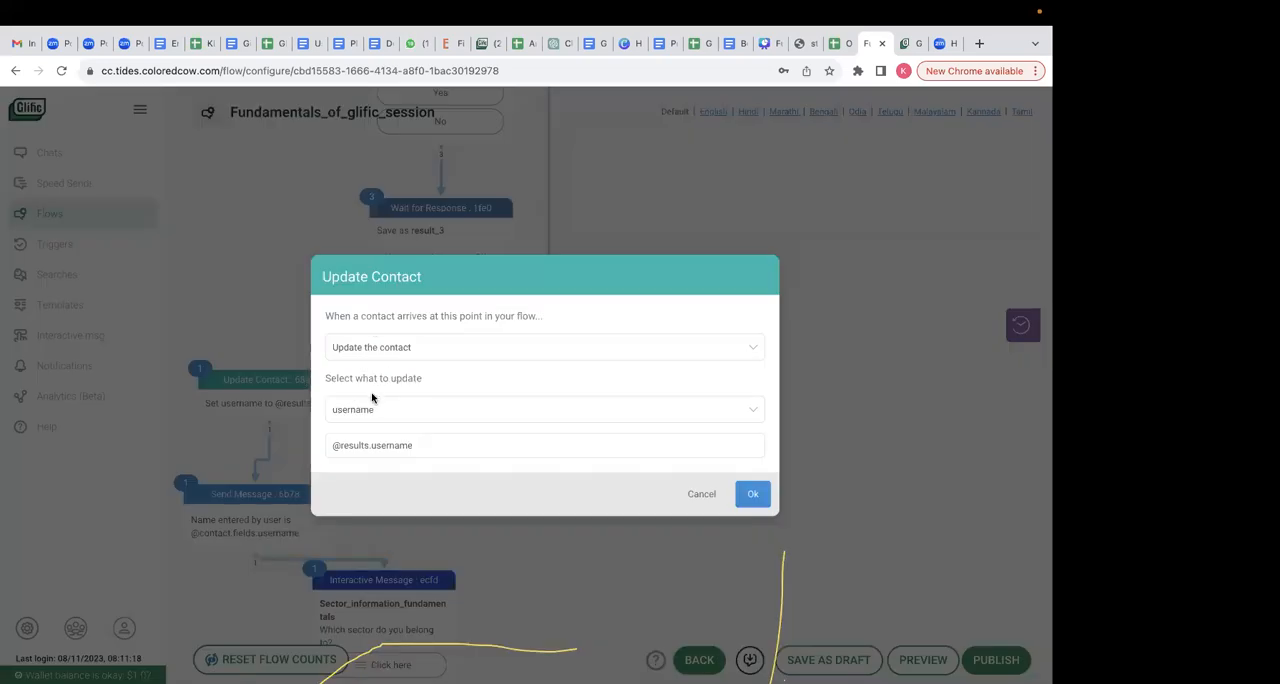
{"action": "left_click", "coordinate": [733, 420]}
{"action": "left_click", "coordinate": [687, 501]}
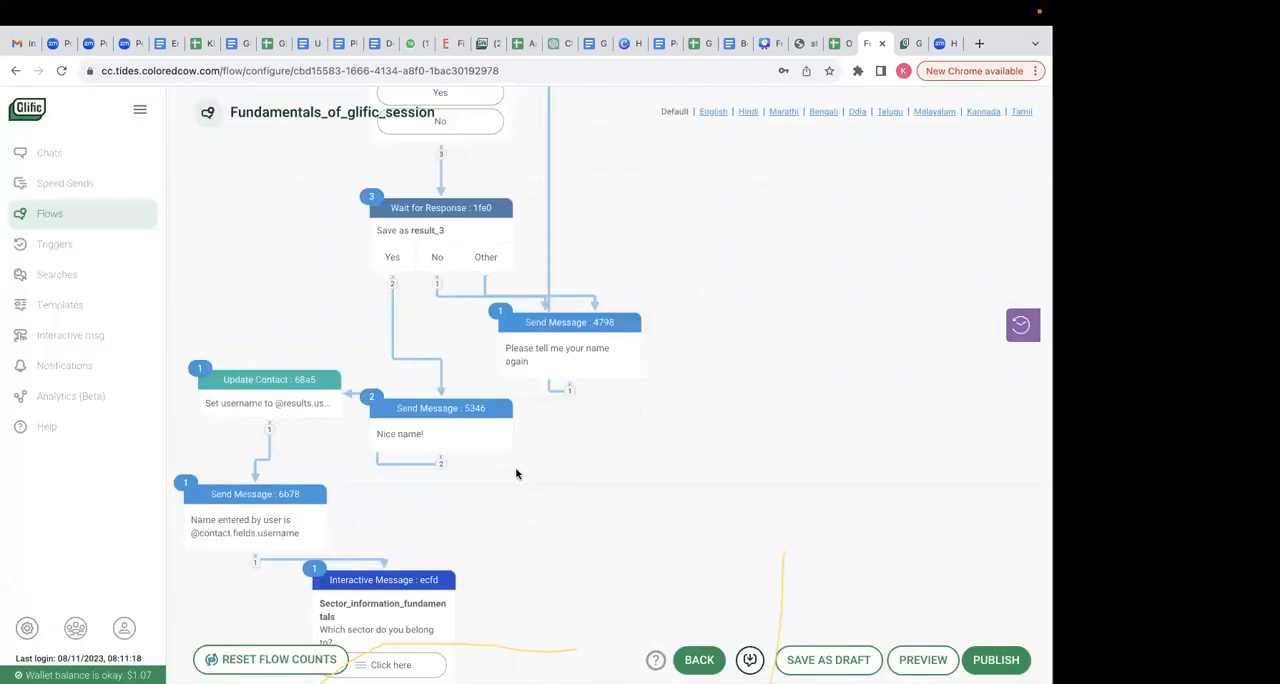
{"action": "left_click", "coordinate": [712, 500]}
- Insert a new node after the opt-in Update Contact node and make its action Update the contact
{"action": "scroll", "coordinate": [607, 245], "scroll_direction": "up", "scroll_amount": 5}
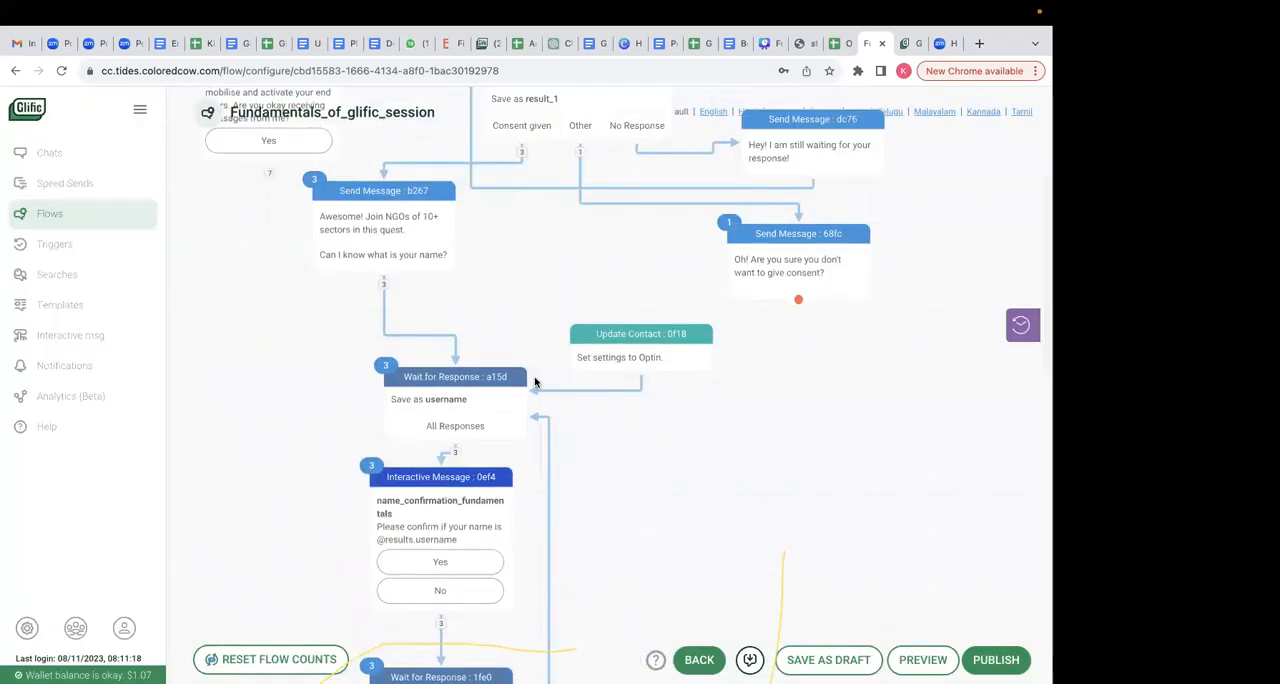
{"action": "left_click_drag", "start_coordinate": [633, 397], "coordinate": [699, 401]}
{"action": "left_click", "coordinate": [482, 318]}
{"action": "type", "text": "up"}
{"action": "left_click", "coordinate": [458, 350]}
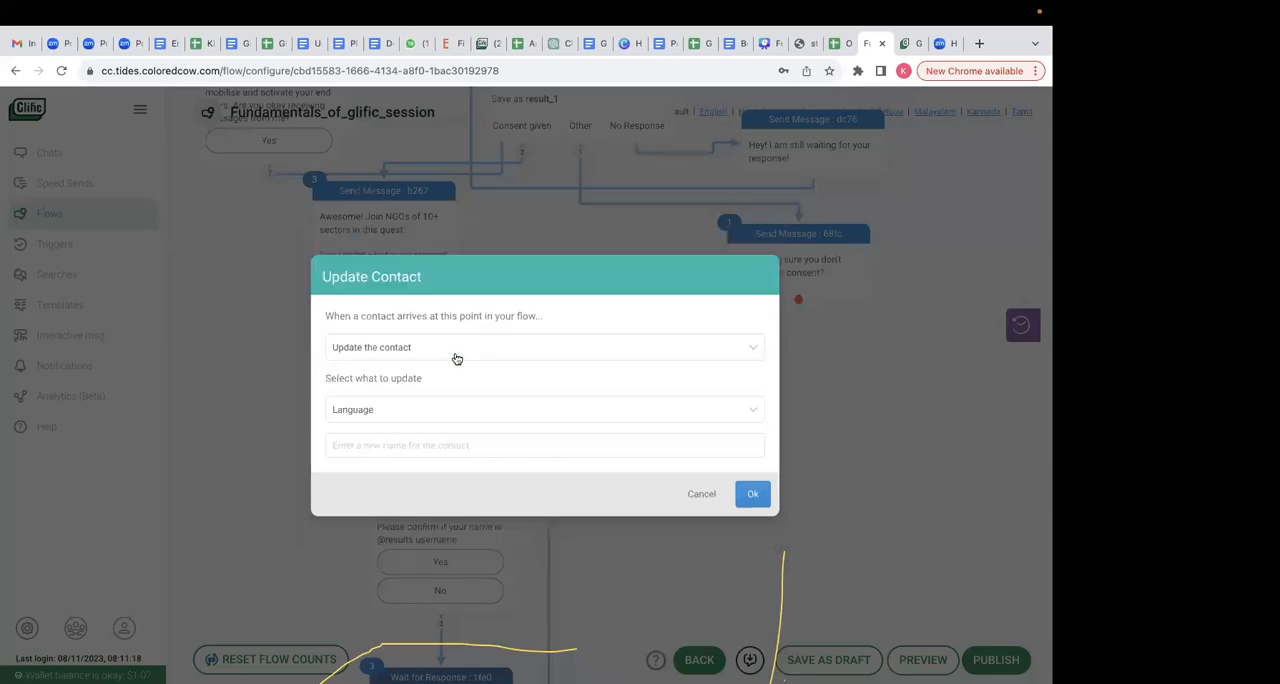
- Set the new node to update the contact's Language to Tamil and save it
{"action": "left_click", "coordinate": [362, 414]}
{"action": "type", "text": "La"}
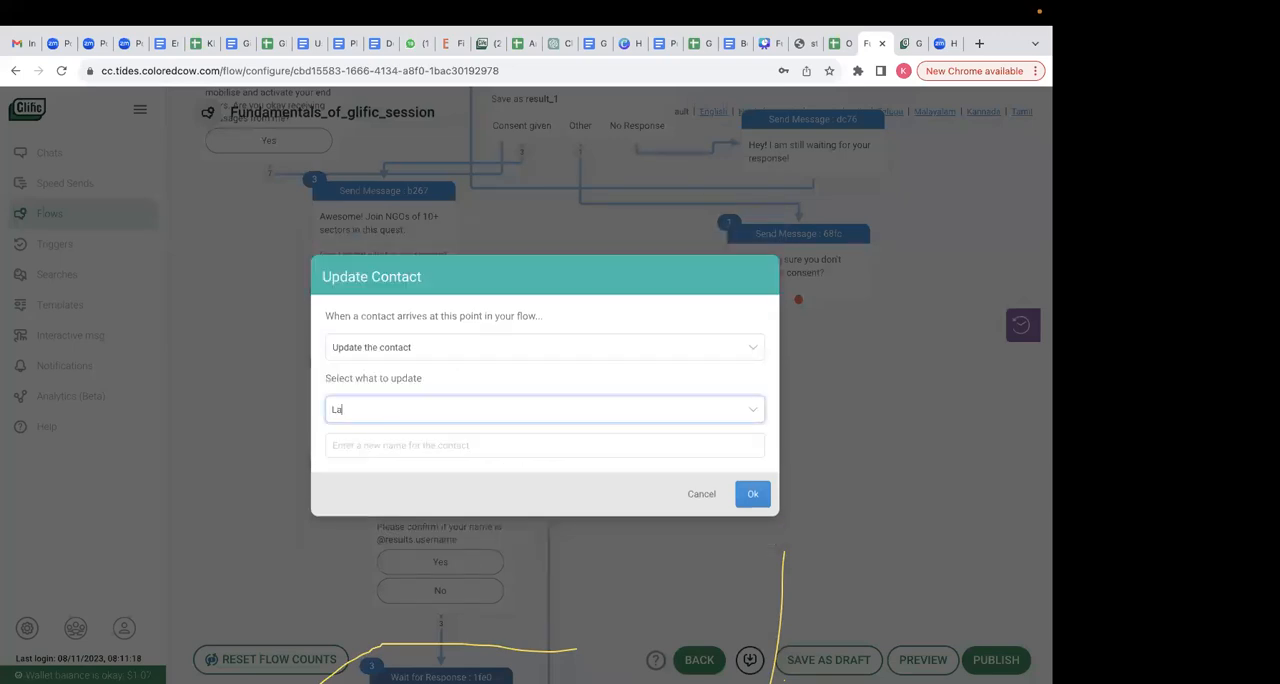
{"action": "left_click", "coordinate": [359, 444]}
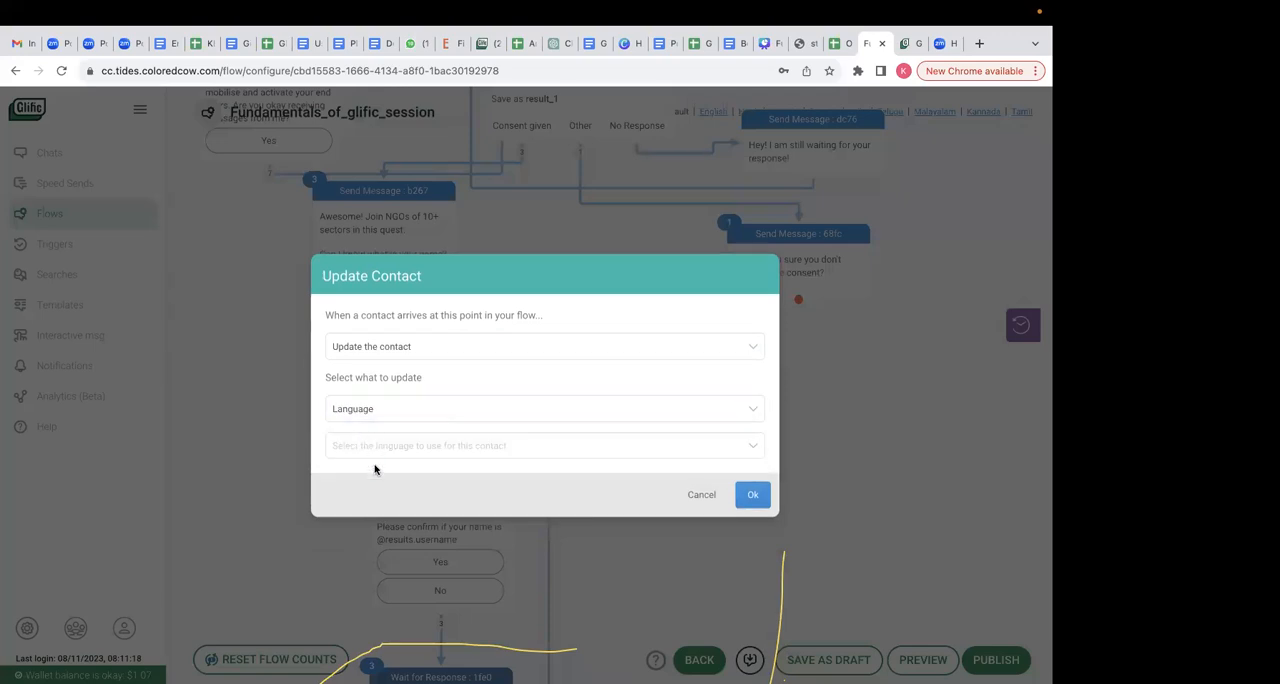
{"action": "left_click", "coordinate": [376, 452]}
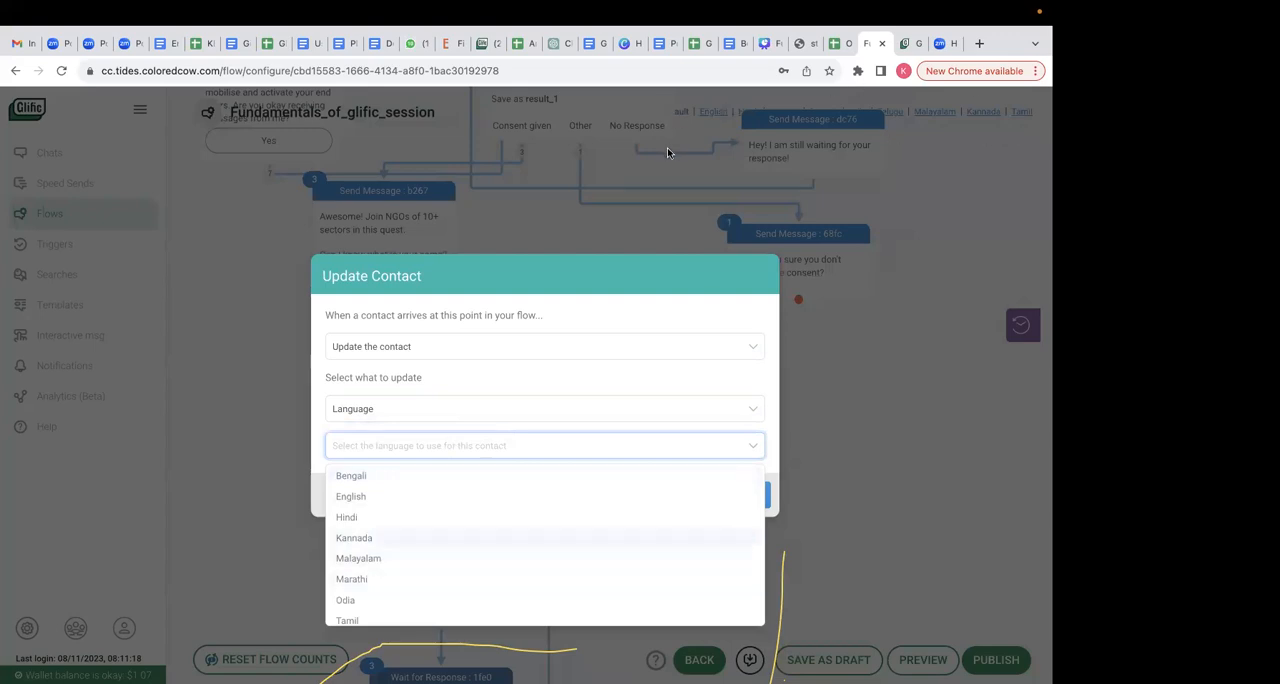
{"action": "scroll", "coordinate": [477, 623], "scroll_direction": "down", "scroll_amount": 1}
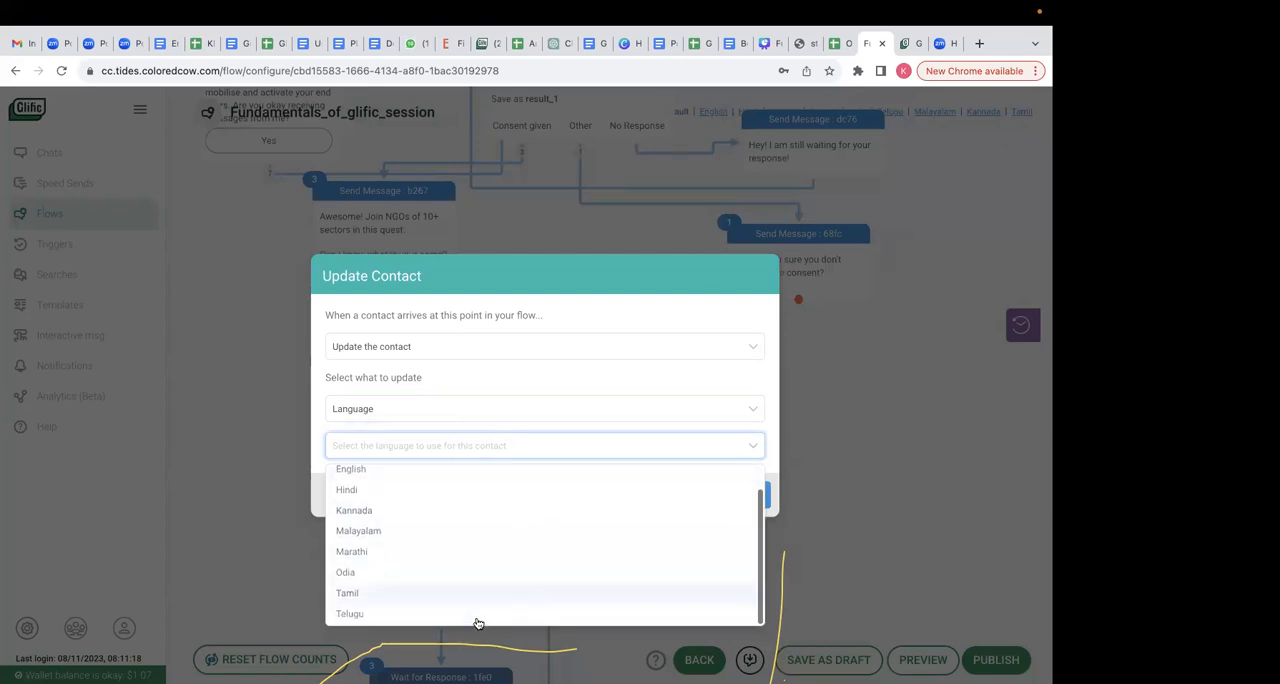
{"action": "left_click", "coordinate": [397, 594]}
{"action": "left_click", "coordinate": [762, 494]}
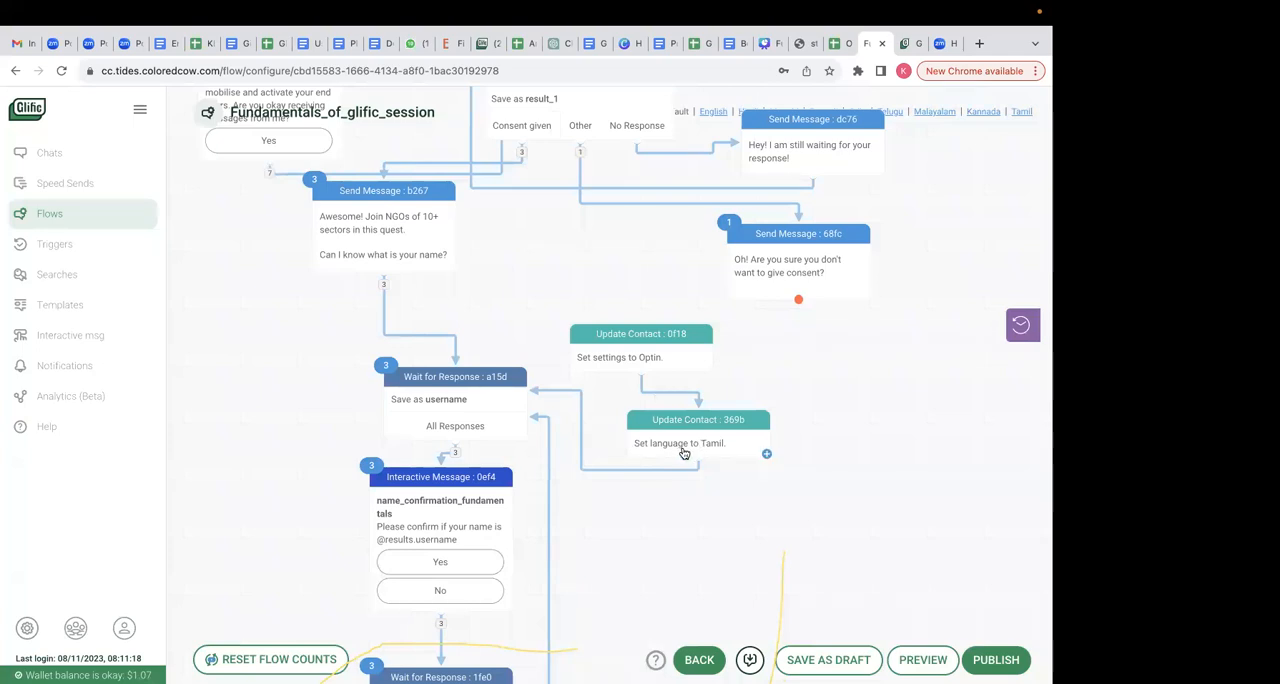
- Publish the flow despite its dangling nodes
{"action": "left_click", "coordinate": [994, 659]}
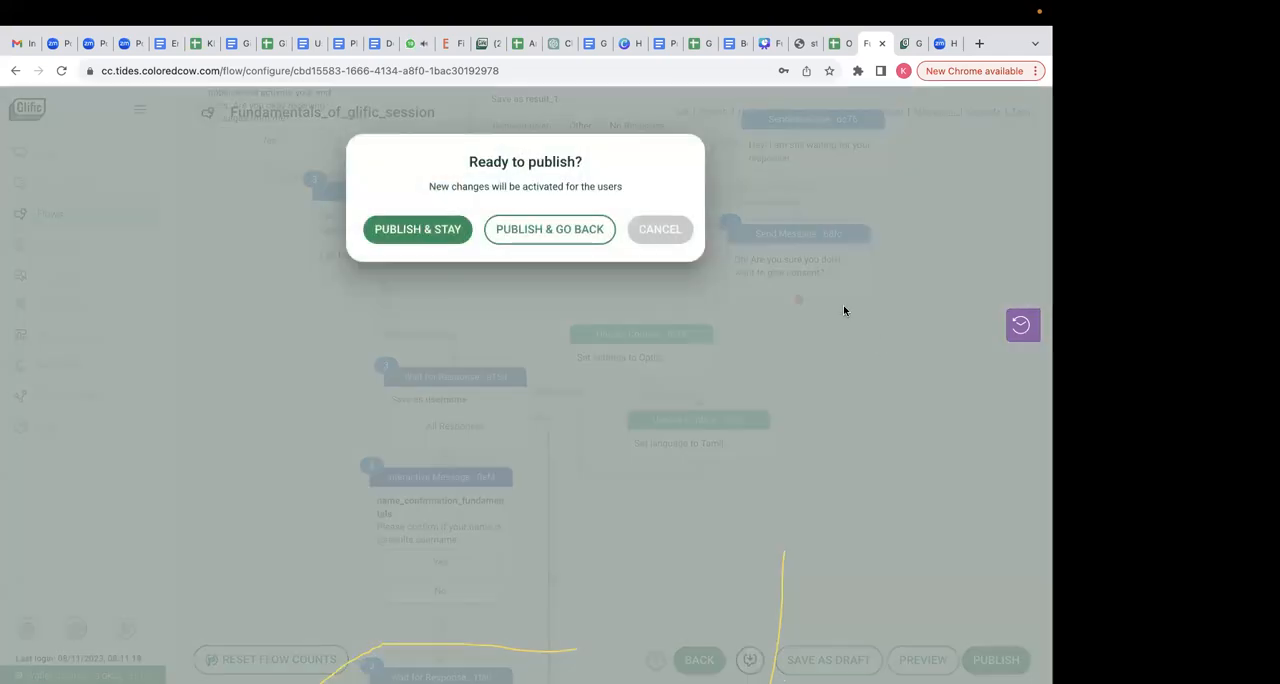
{"action": "left_click", "coordinate": [418, 230]}
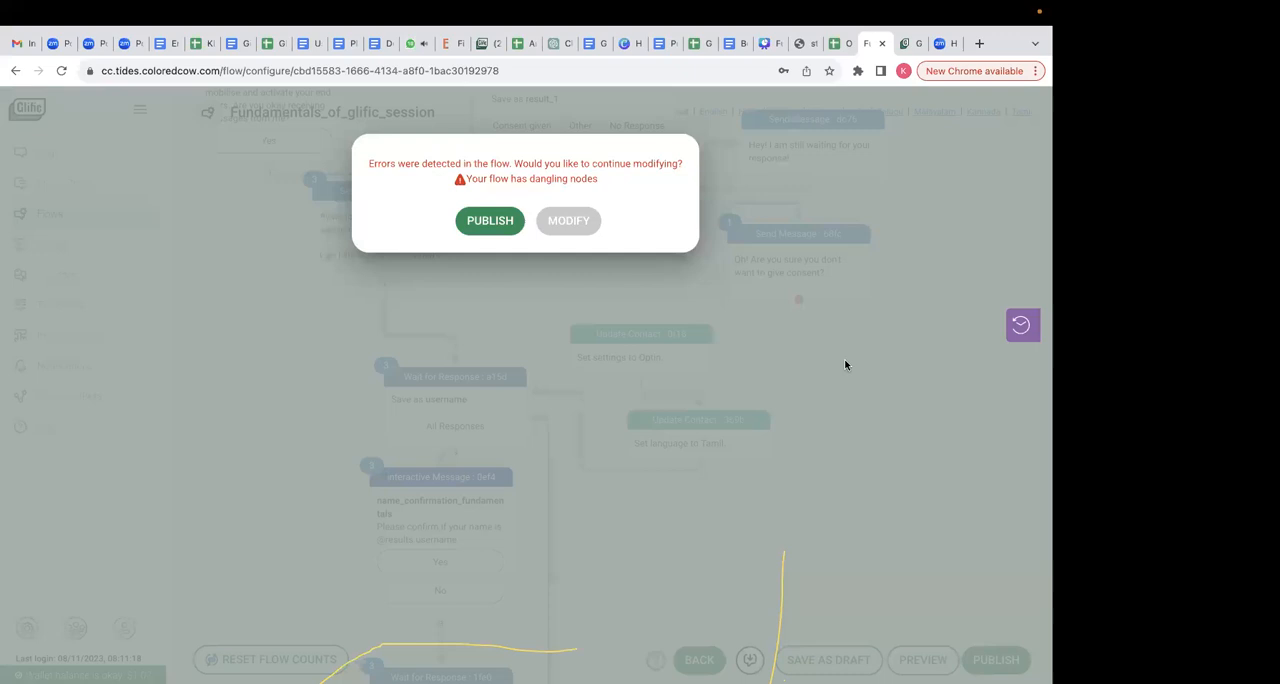
{"action": "left_click", "coordinate": [490, 221]}
{"action": "scroll", "coordinate": [1002, 307], "scroll_direction": "up", "scroll_amount": 1}
{"action": "scroll", "coordinate": [1003, 307], "scroll_direction": "up", "scroll_amount": 5}
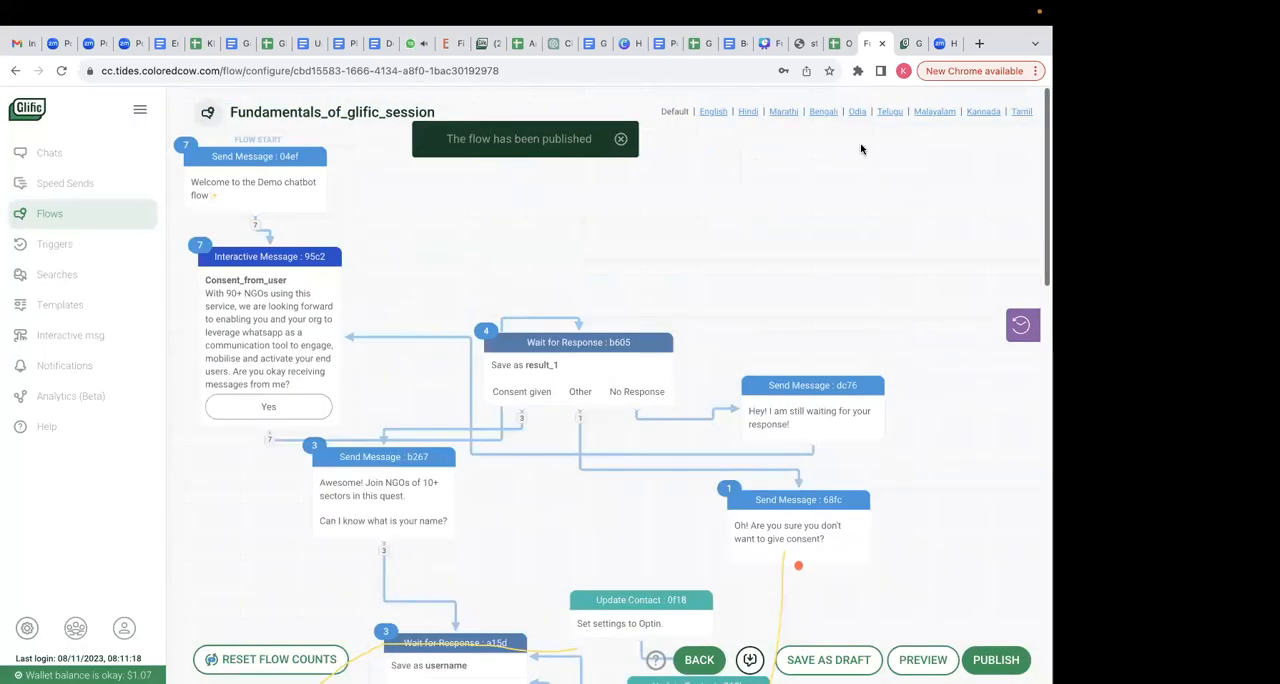
- Examine the Tamil translation view of the flow and the welcome message's translation entry, and return to the Default language
{"action": "left_click", "coordinate": [1020, 112]}
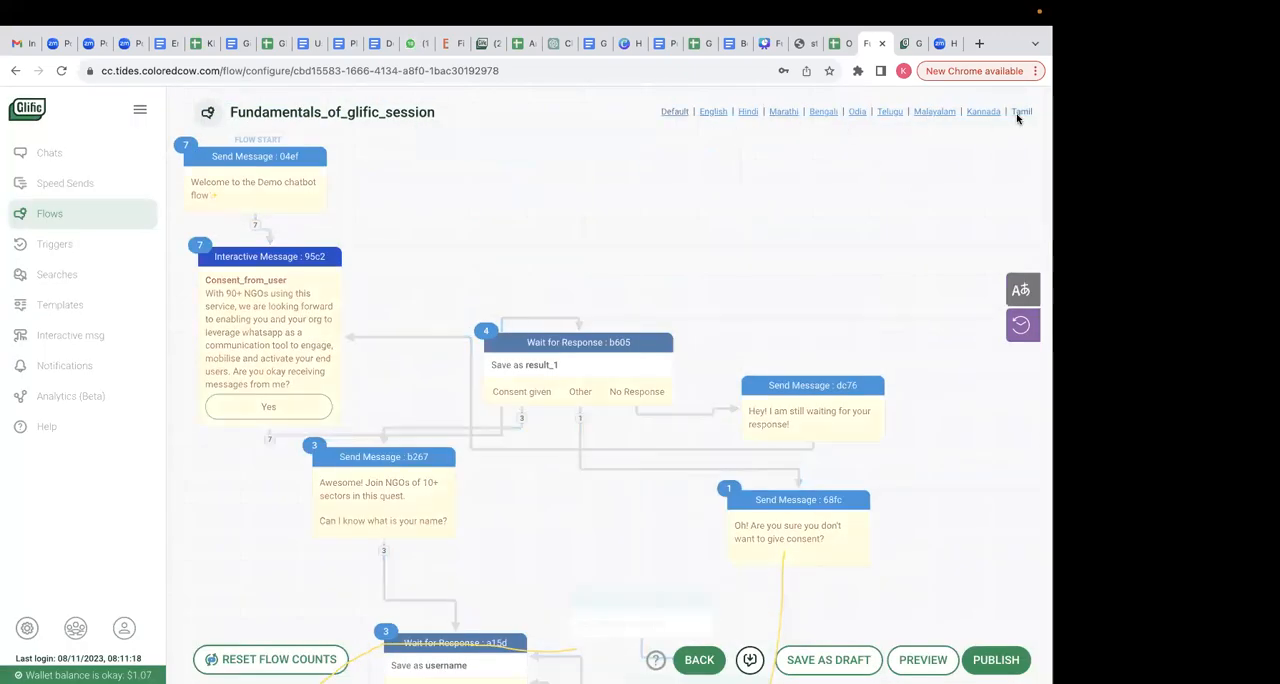
{"action": "left_click", "coordinate": [238, 195]}
{"action": "left_click", "coordinate": [434, 371]}
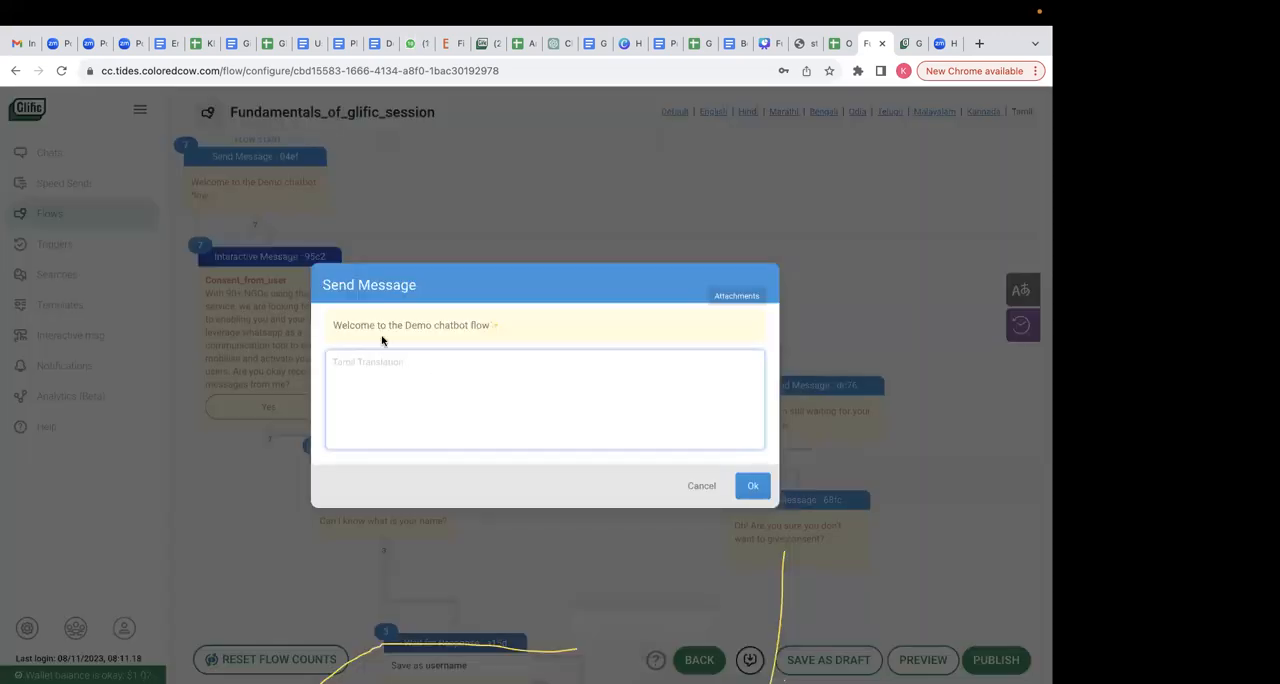
{"action": "type", "text": "sdfg"}
{"action": "key", "text": "BackSpace"}
{"action": "left_click", "coordinate": [752, 485]}
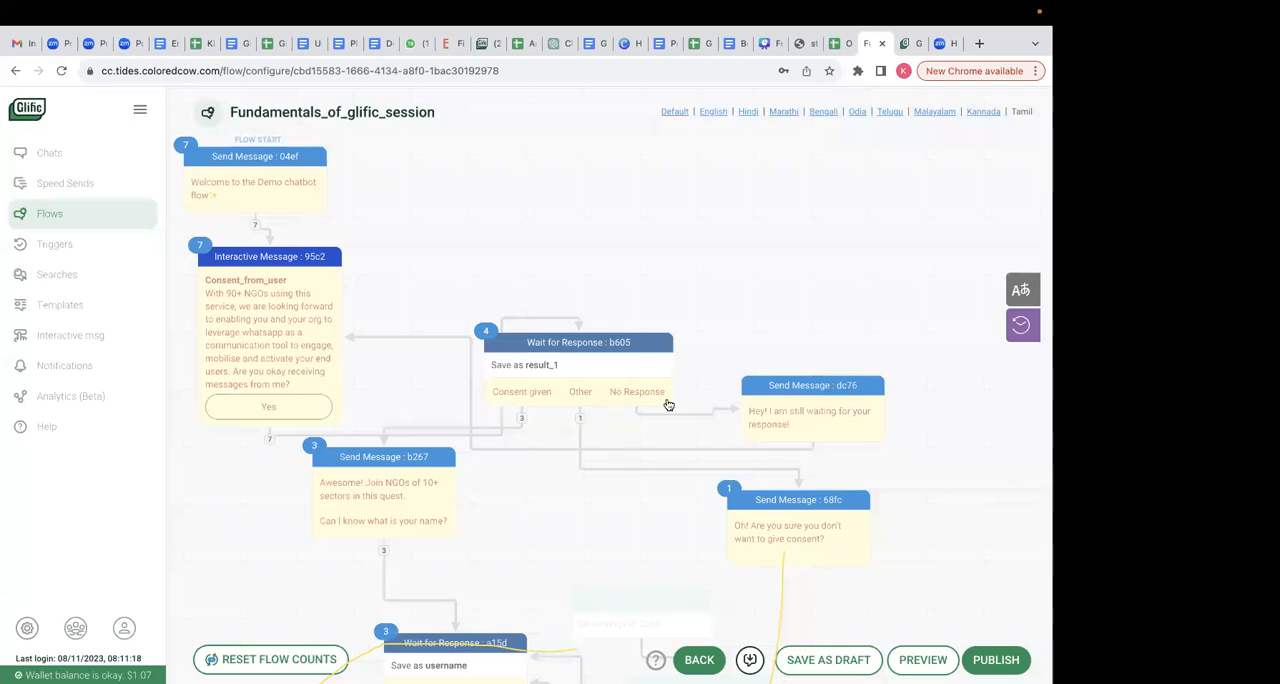
{"action": "scroll", "coordinate": [668, 404], "scroll_direction": "down", "scroll_amount": 3}
{"action": "scroll", "coordinate": [610, 505], "scroll_direction": "down", "scroll_amount": 5}
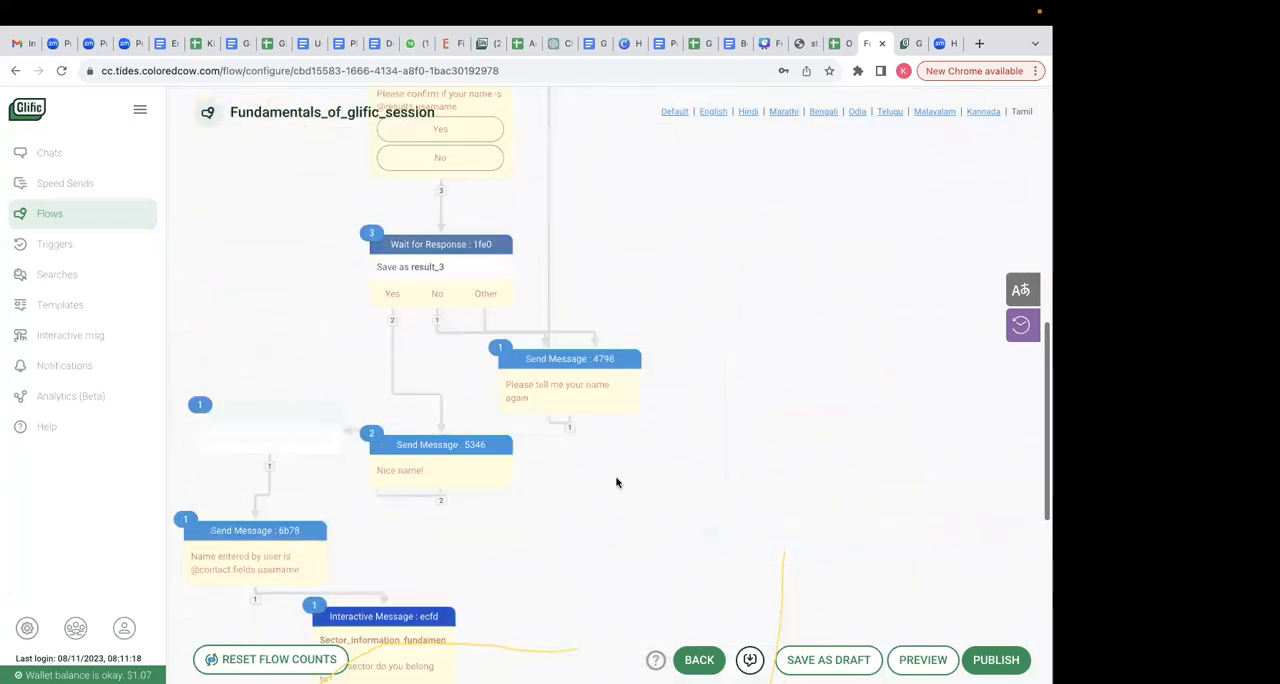
{"action": "scroll", "coordinate": [564, 402], "scroll_direction": "up", "scroll_amount": 5}
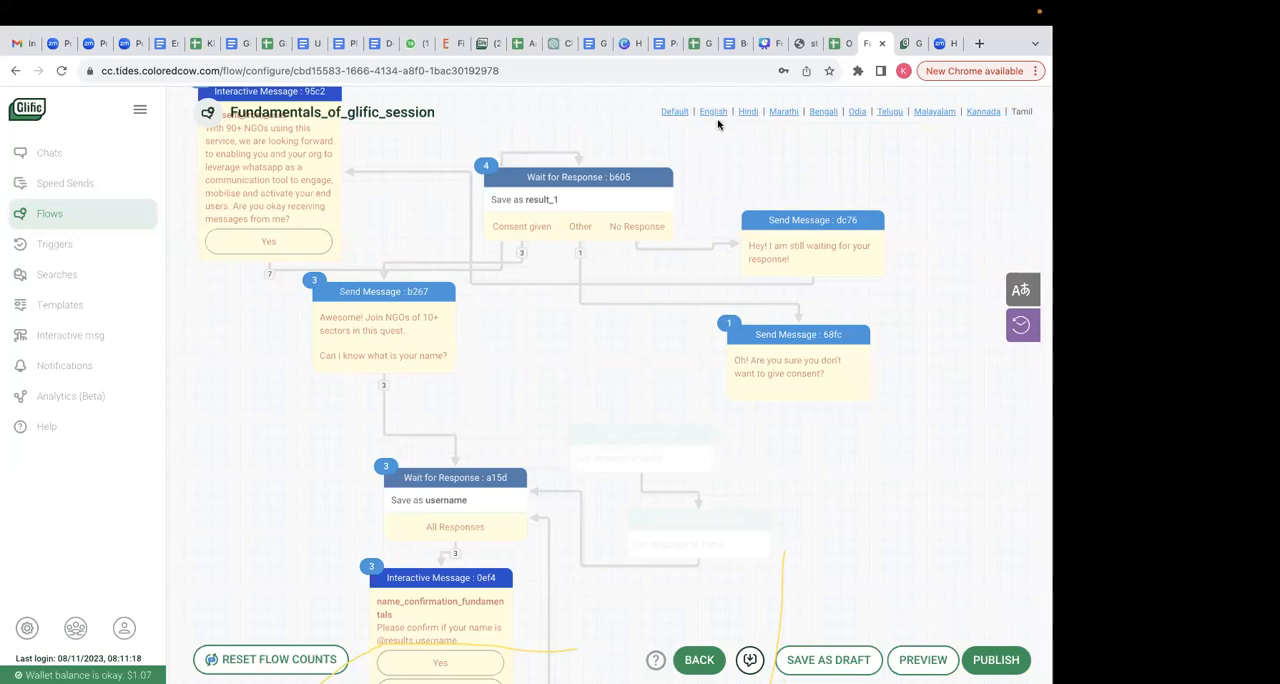
{"action": "left_click", "coordinate": [667, 111]}
- Delete the Update Contact node that sets the language to Tamil and move the opt-in Update Contact node below the name question
{"action": "left_click", "coordinate": [760, 521]}
{"action": "left_click", "coordinate": [760, 521]}
{"action": "left_click_drag", "start_coordinate": [651, 449], "coordinate": [592, 421]}
- Connect the name question message to the opt-in Update Contact node and publish the flow, staying on the canvas
{"action": "left_click_drag", "start_coordinate": [431, 463], "coordinate": [592, 410]}
{"action": "left_click", "coordinate": [996, 660]}
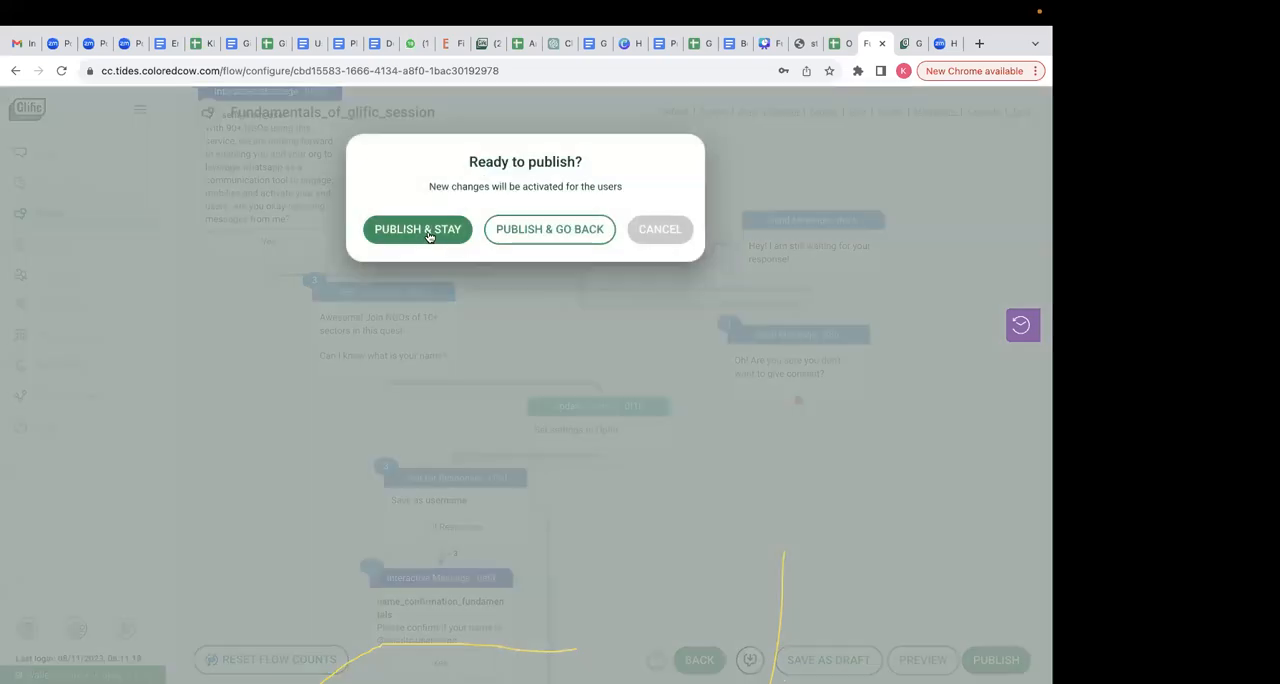
{"action": "left_click", "coordinate": [429, 231]}
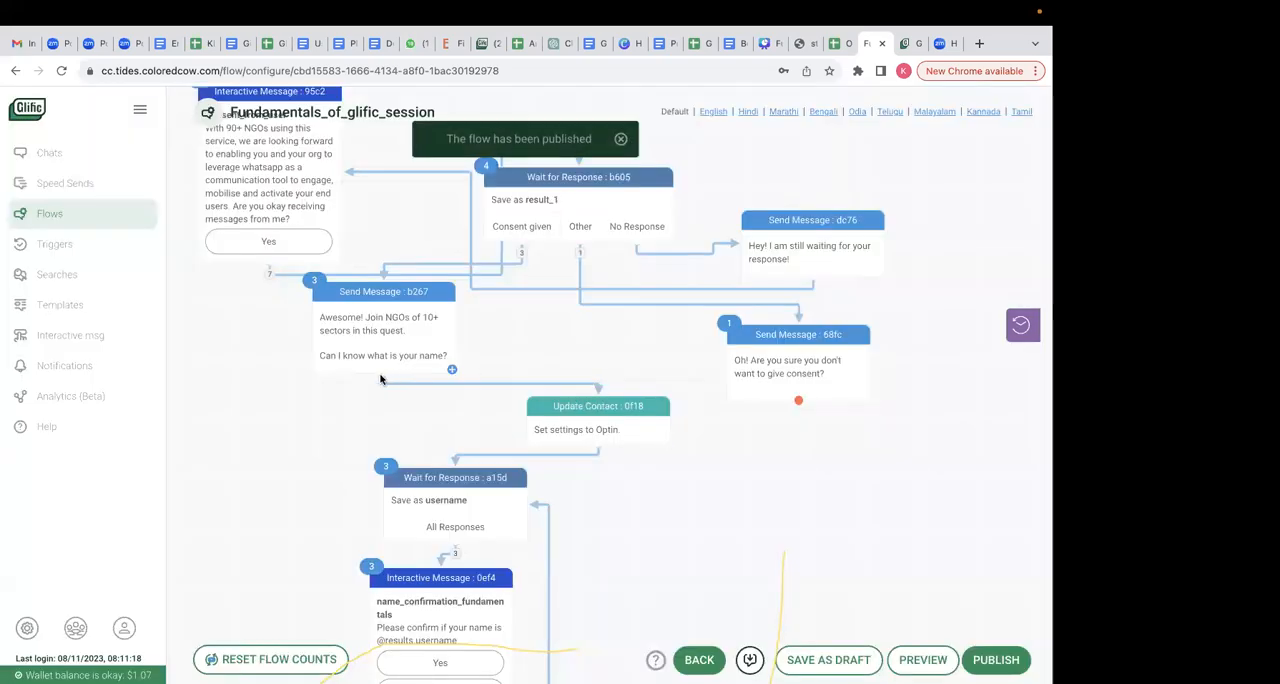
- Reroute the name question message directly to the username Wait for Response node, try publishing, and choose to continue modifying the flow
{"action": "left_click_drag", "start_coordinate": [598, 390], "coordinate": [440, 469]}
{"action": "left_click", "coordinate": [990, 662]}
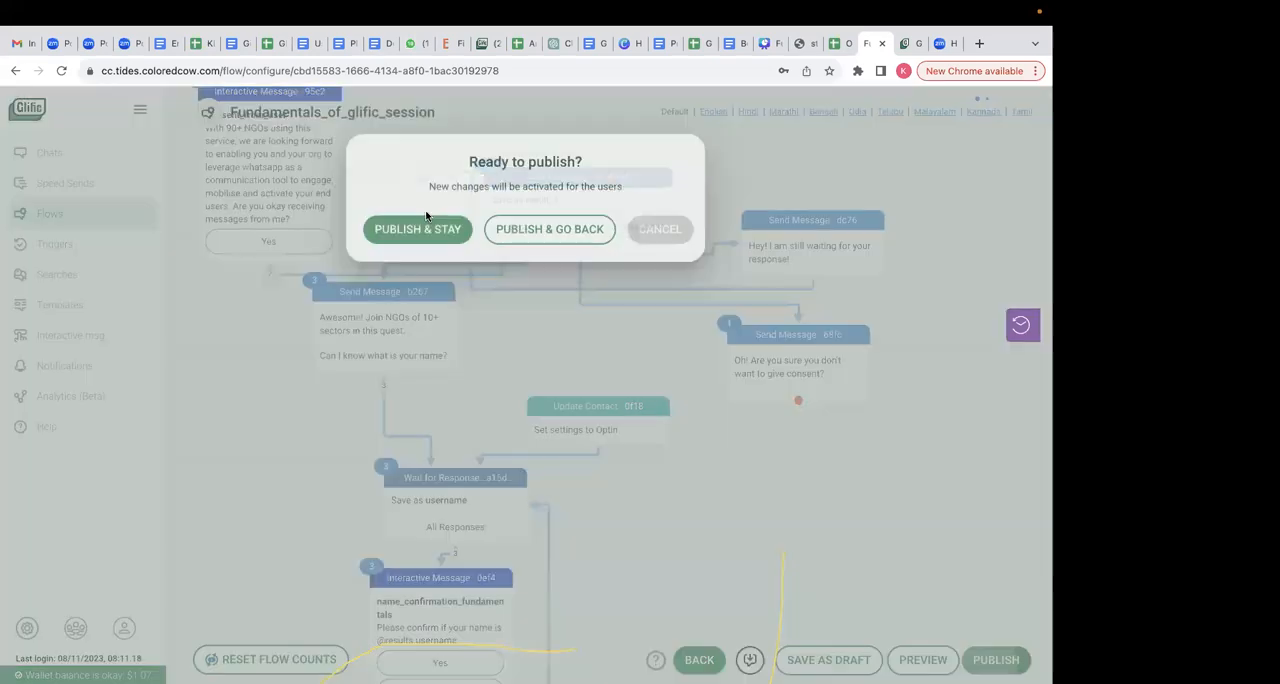
{"action": "left_click", "coordinate": [429, 228]}
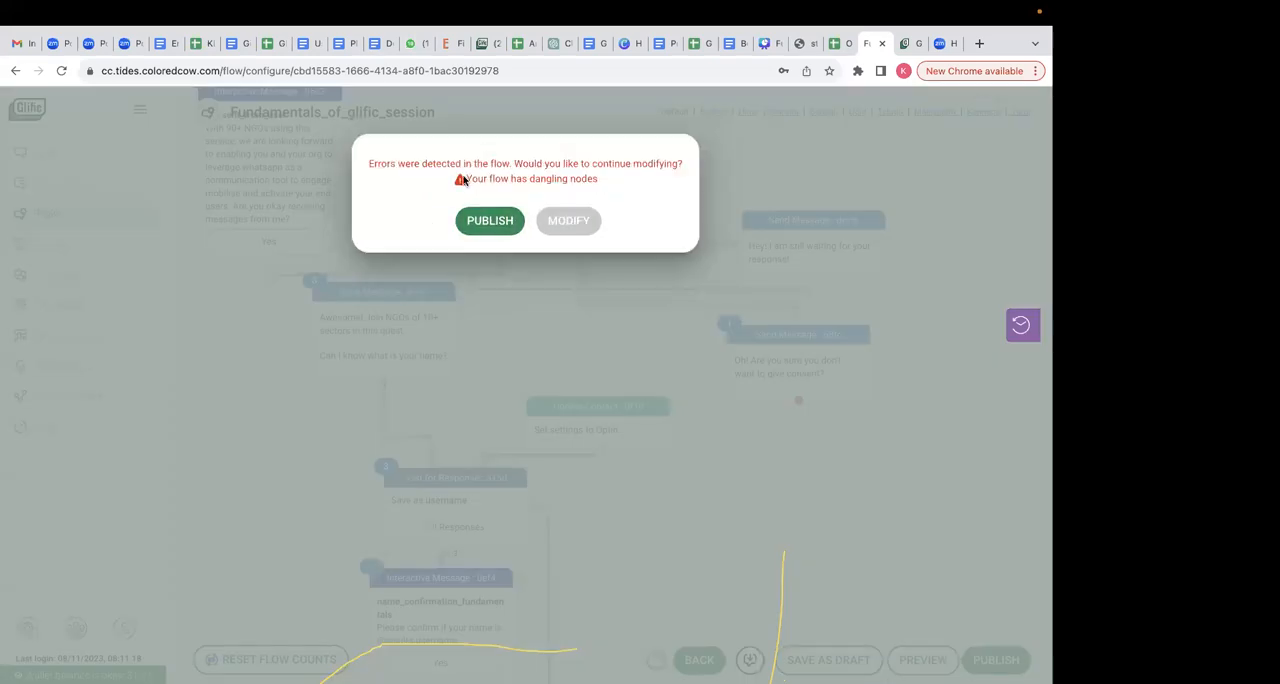
{"action": "left_click_drag", "start_coordinate": [469, 175], "coordinate": [604, 184]}
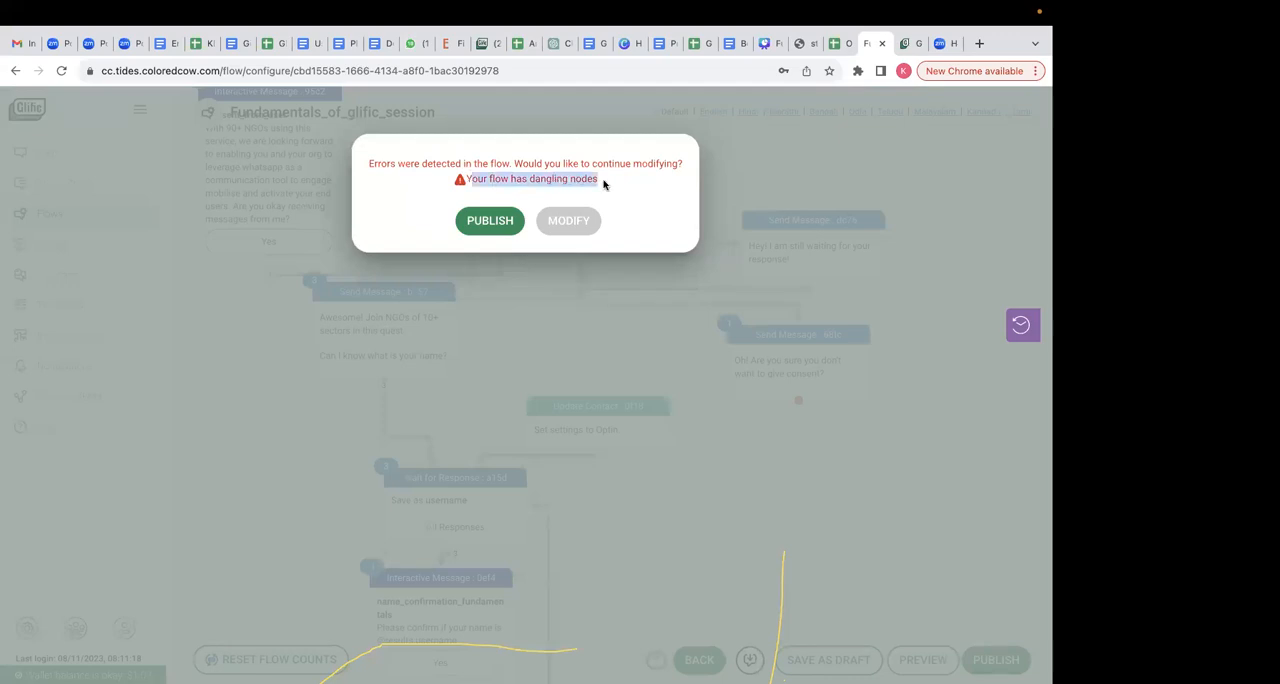
{"action": "left_click", "coordinate": [568, 220]}
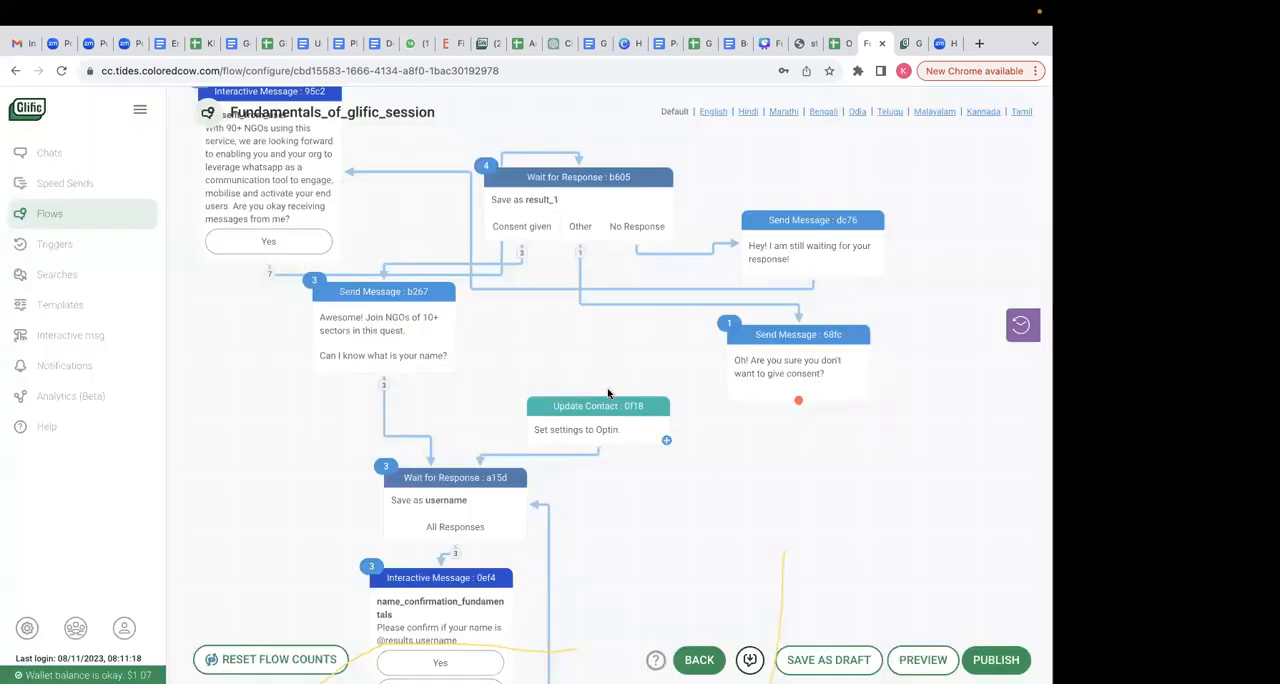
- Route the name question message back through the opt-in Update Contact node and publish the flow, staying on the canvas
{"action": "left_click_drag", "start_coordinate": [577, 424], "coordinate": [575, 390]}
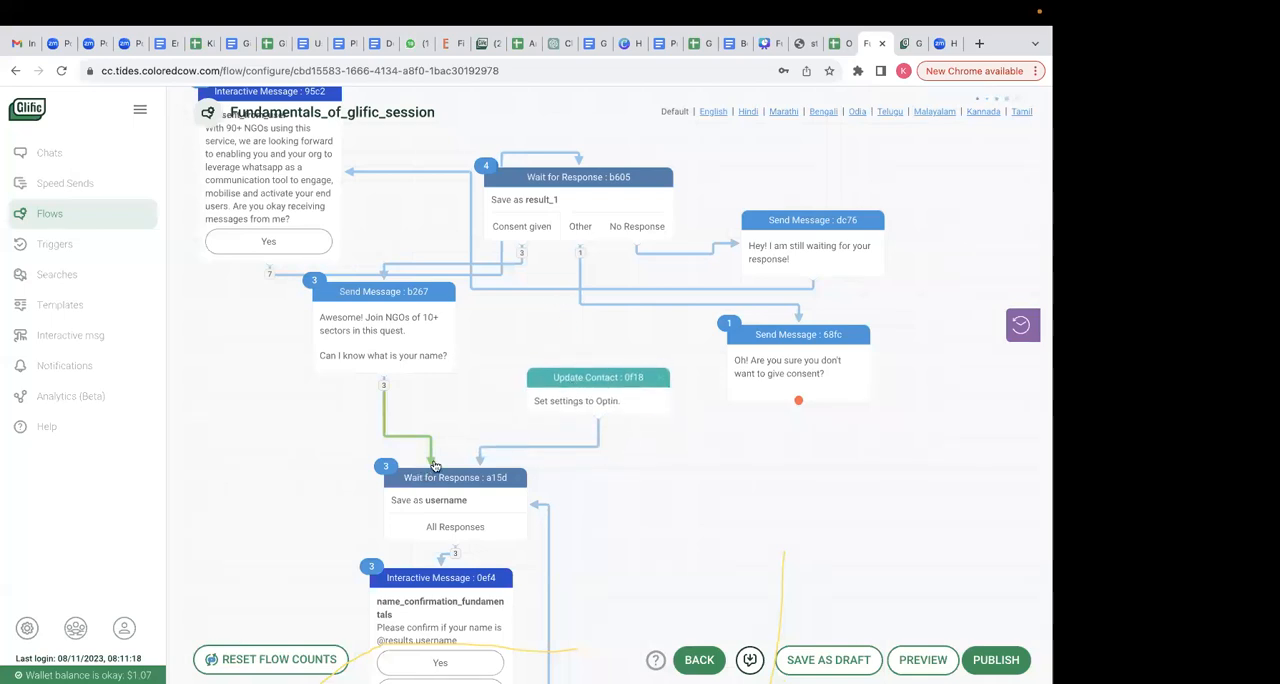
{"action": "left_click_drag", "start_coordinate": [432, 464], "coordinate": [536, 384]}
{"action": "left_click", "coordinate": [996, 660]}
{"action": "left_click", "coordinate": [440, 238]}
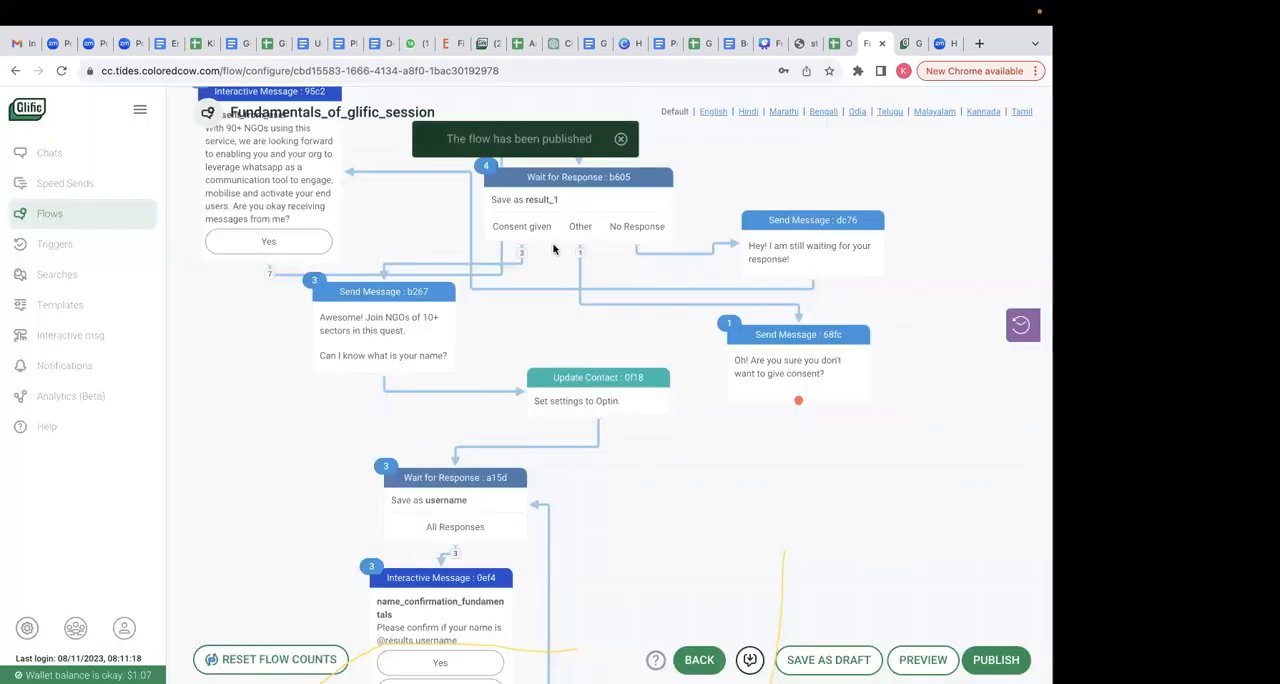
- Review the flow's node sequence and the settings of the Update Contact node that saves the username
{"action": "scroll", "coordinate": [546, 488], "scroll_direction": "up", "scroll_amount": 3}
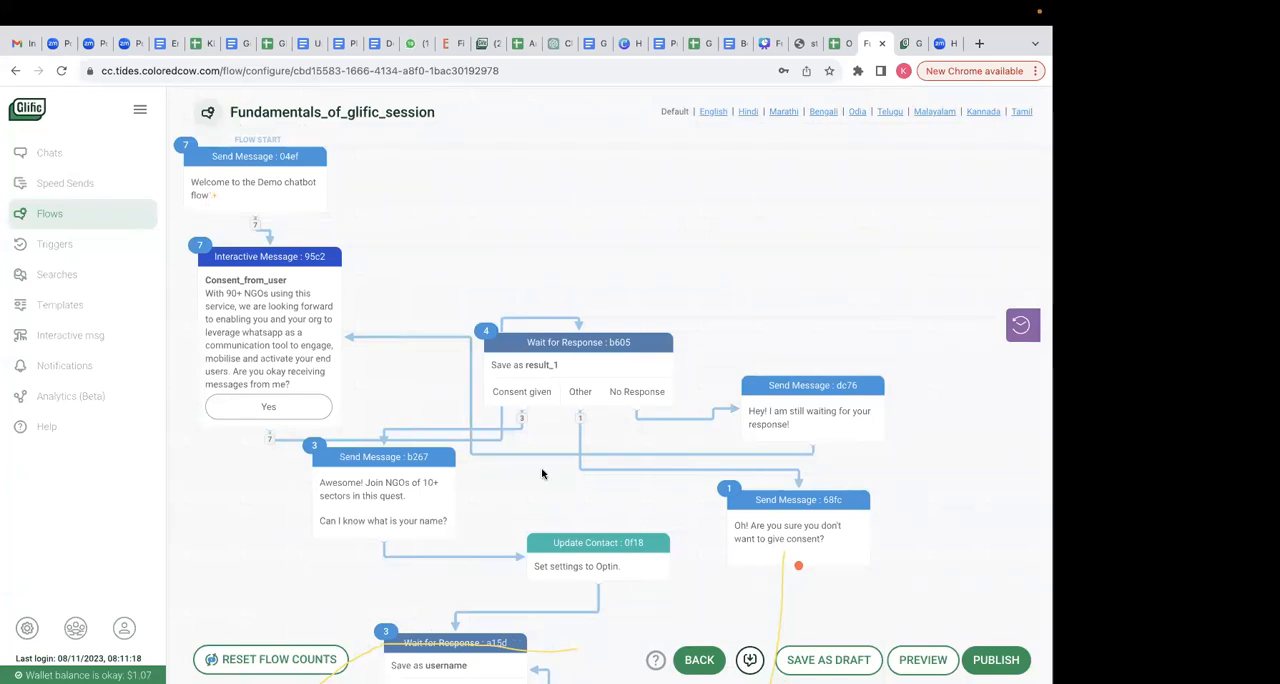
{"action": "scroll", "coordinate": [542, 472], "scroll_direction": "down", "scroll_amount": 10}
{"action": "scroll", "coordinate": [543, 471], "scroll_direction": "up", "scroll_amount": 4}
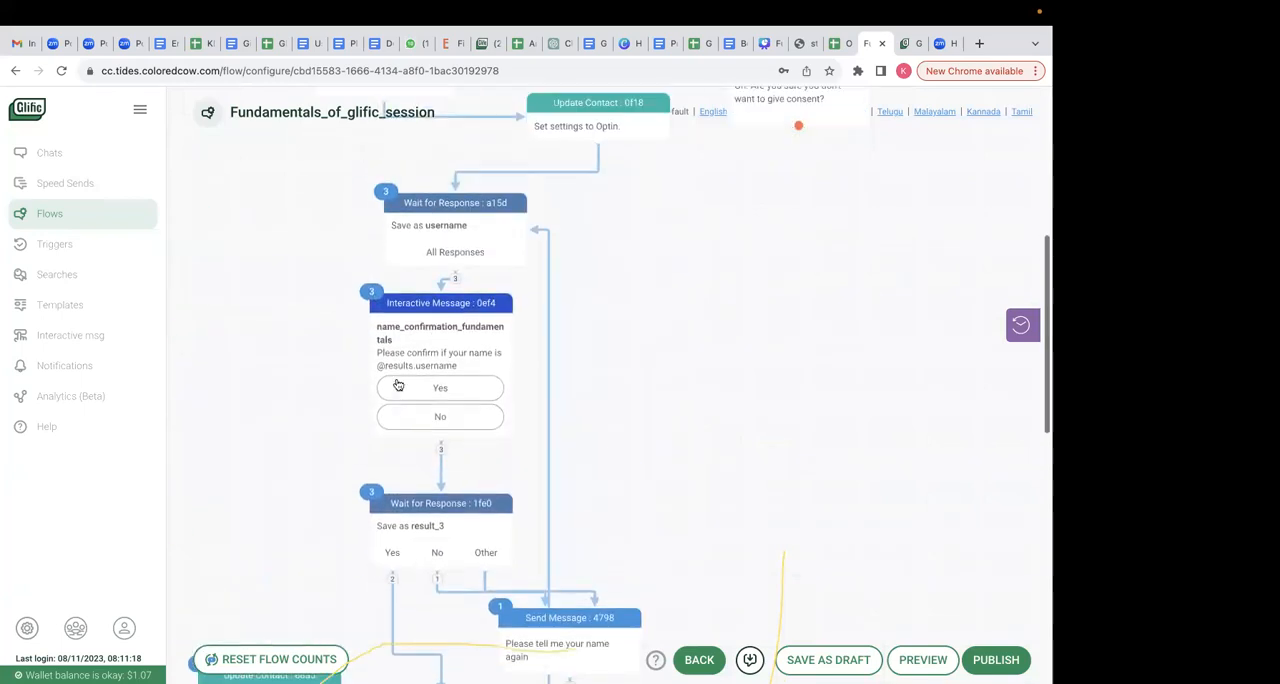
{"action": "scroll", "coordinate": [270, 480], "scroll_direction": "down", "scroll_amount": 2}
{"action": "scroll", "coordinate": [268, 440], "scroll_direction": "down", "scroll_amount": 1}
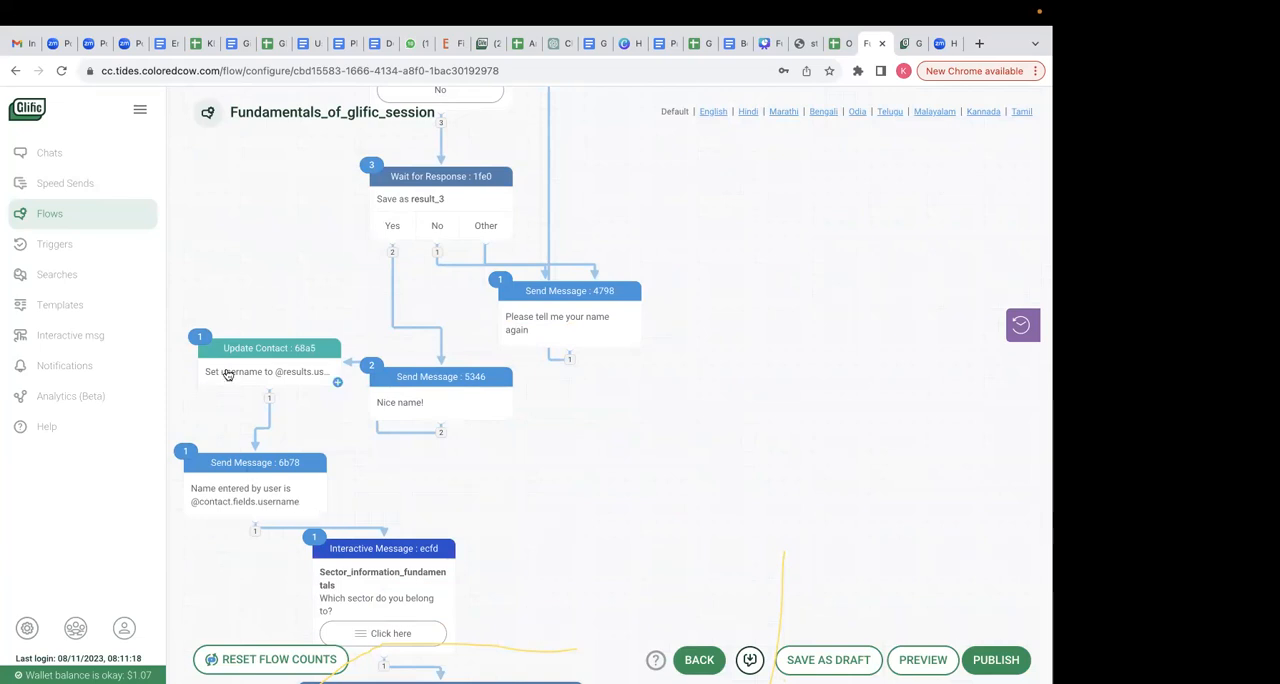
{"action": "left_click", "coordinate": [263, 342]}
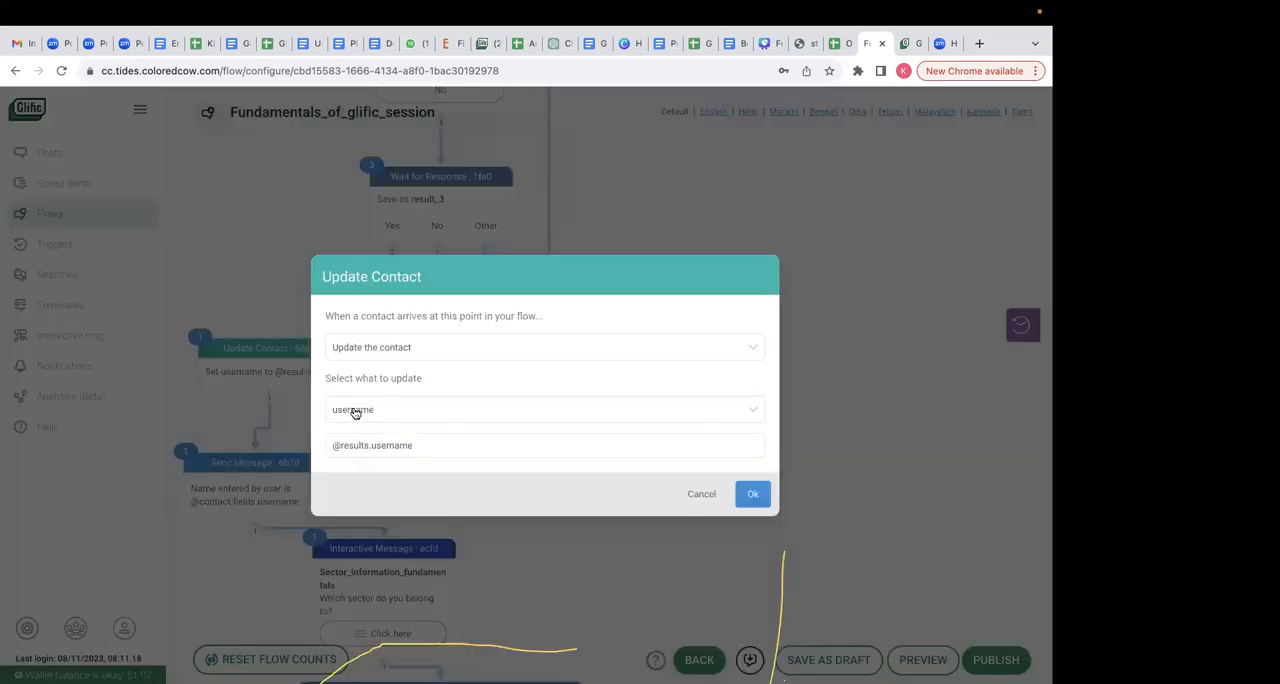
{"action": "left_click", "coordinate": [752, 494]}
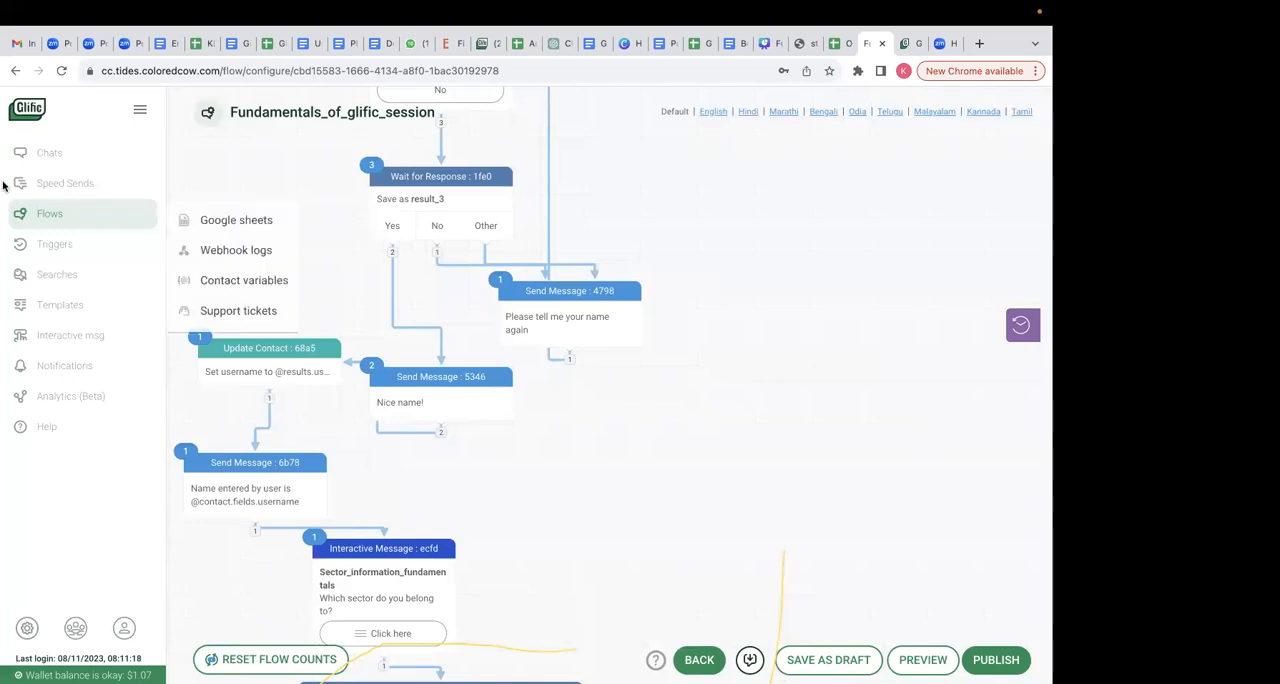
- Open the Glific Simulator Two contact profile from its chat
{"action": "left_click", "coordinate": [42, 158]}
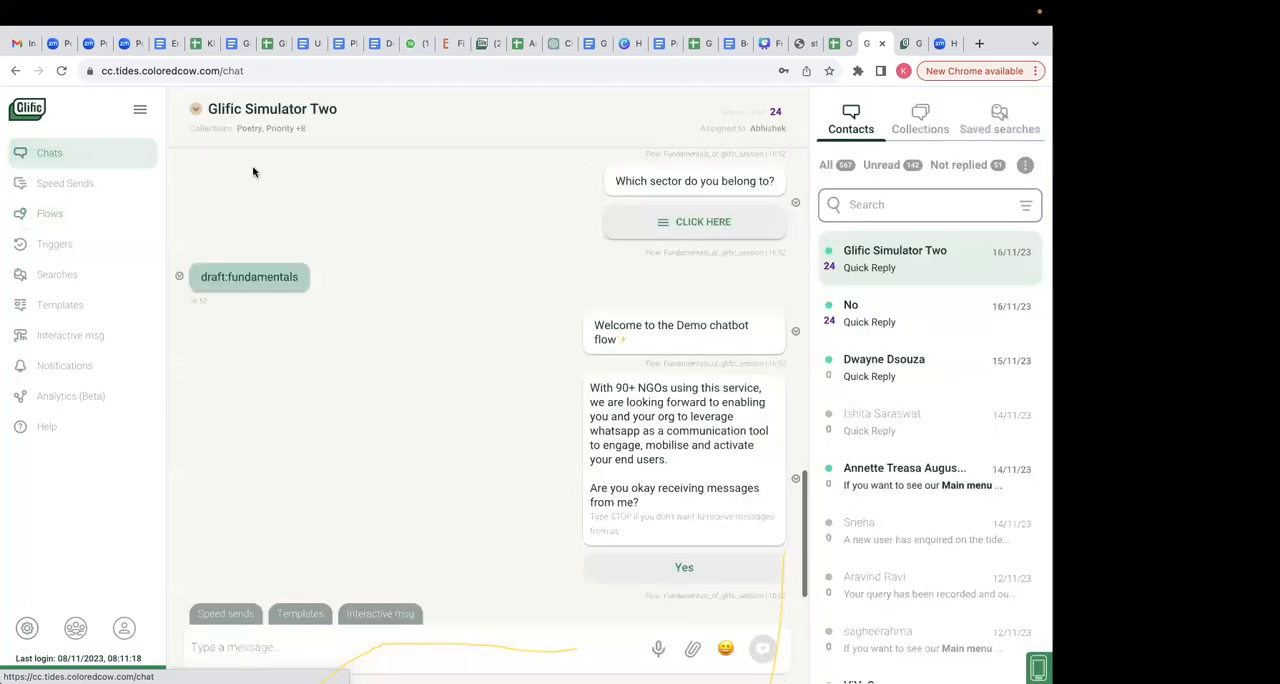
{"action": "left_click", "coordinate": [195, 111]}
{"action": "left_click", "coordinate": [340, 142]}
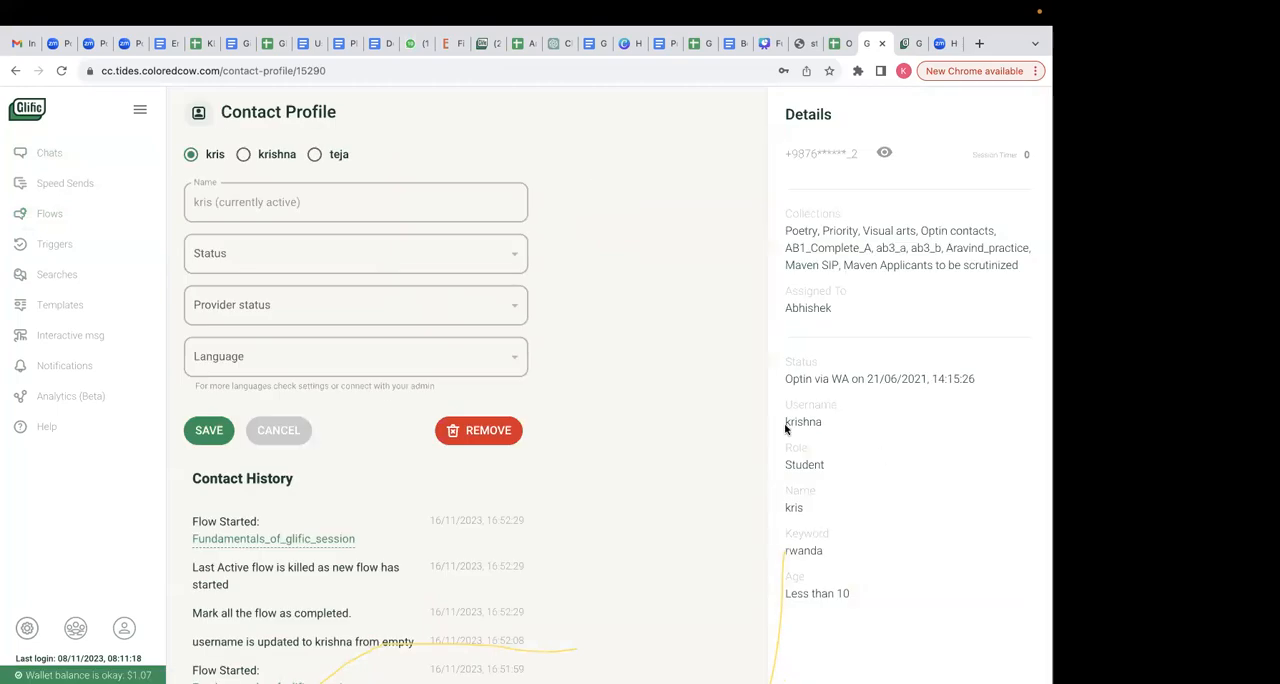
- Examine the opt-in Status and Username entries in the contact's details
{"action": "left_click_drag", "start_coordinate": [786, 428], "coordinate": [778, 410]}
{"action": "left_click_drag", "start_coordinate": [978, 381], "coordinate": [786, 378]}
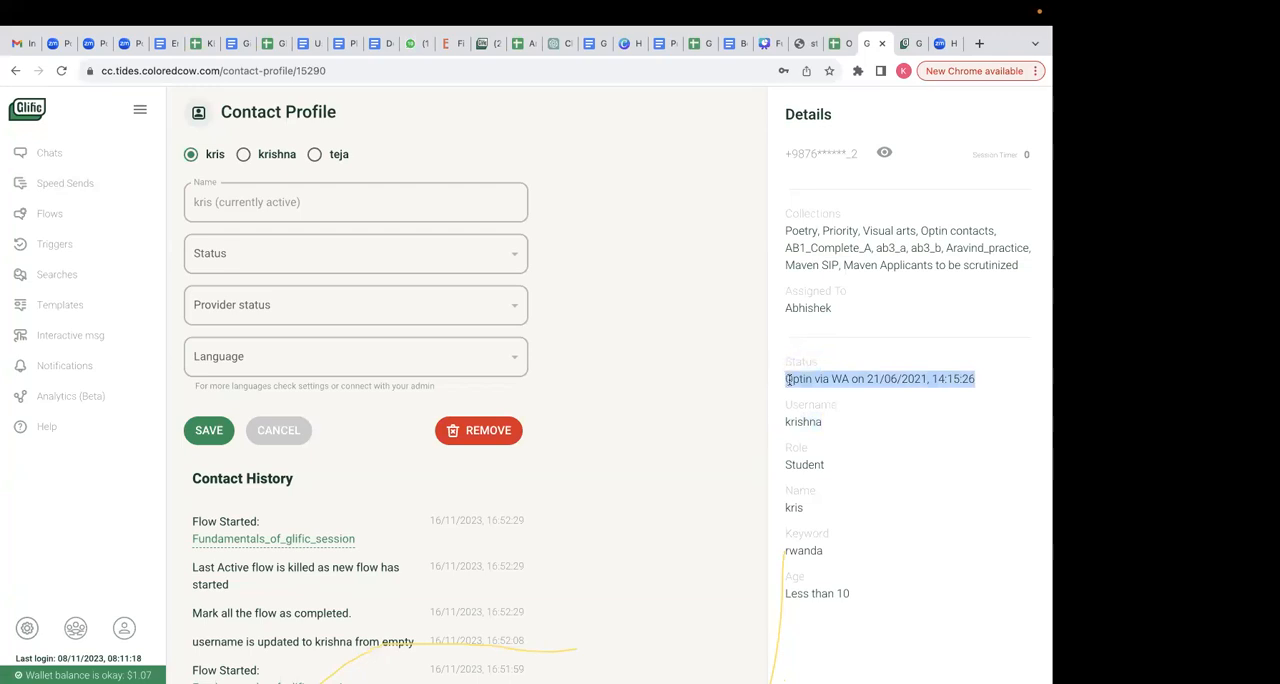
{"action": "left_click", "coordinate": [789, 380]}
{"action": "left_click_drag", "start_coordinate": [785, 382], "coordinate": [1027, 379]}
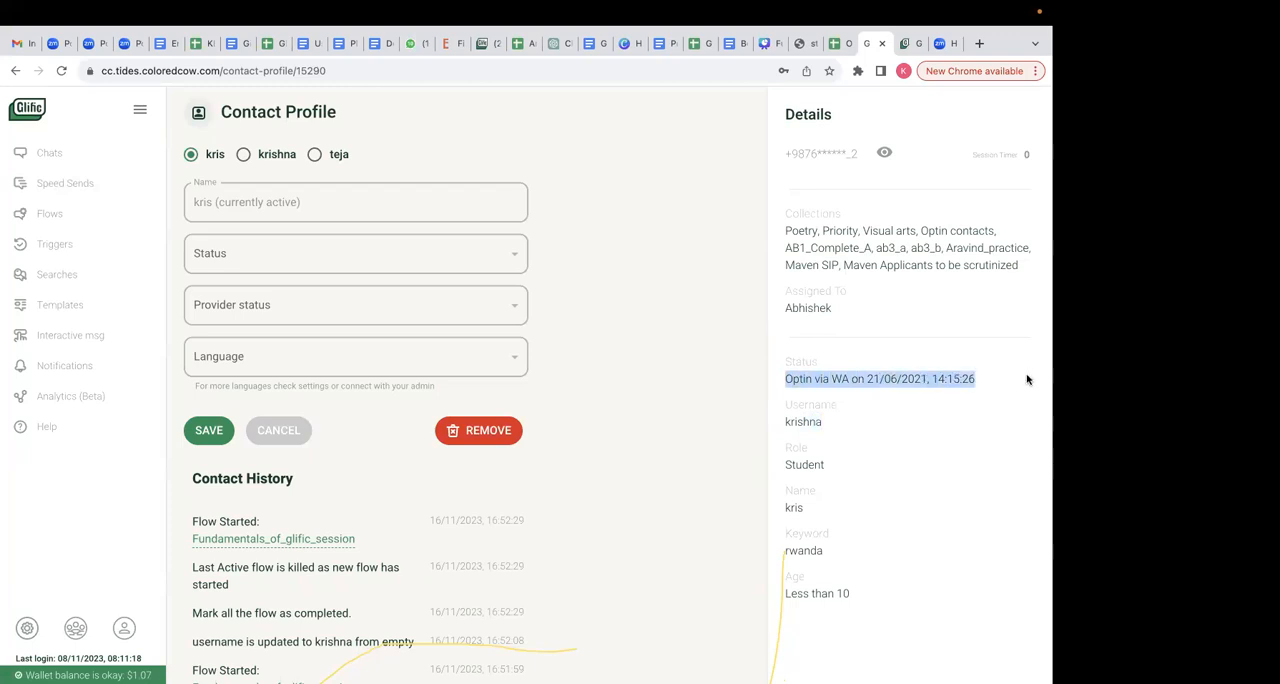
{"action": "left_click", "coordinate": [901, 375]}
{"action": "left_click_drag", "start_coordinate": [863, 382], "coordinate": [1011, 397]}
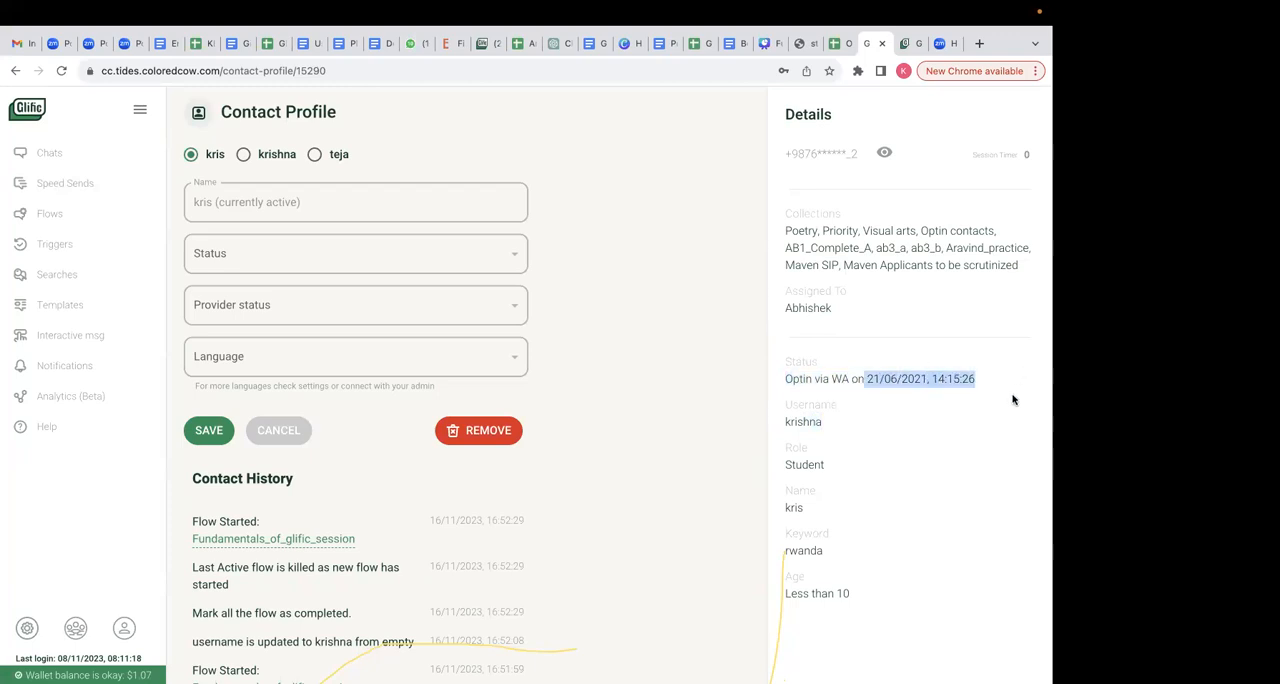
{"action": "left_click", "coordinate": [944, 393]}
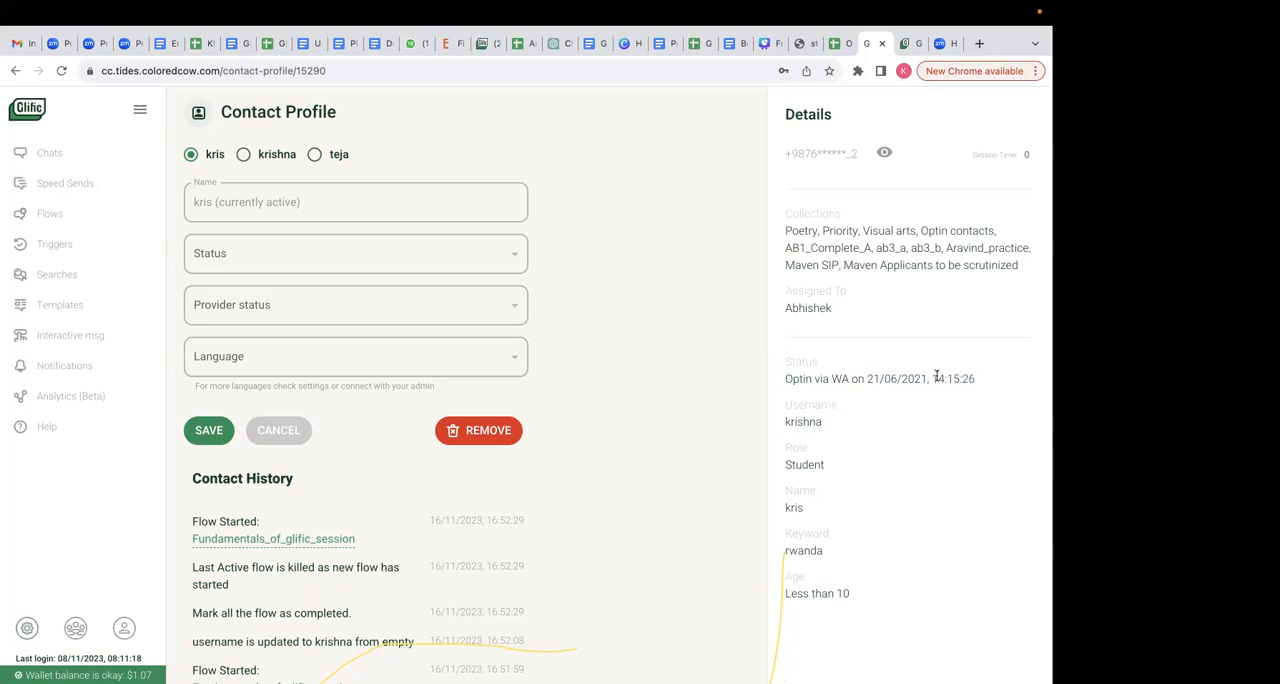
{"action": "left_click_drag", "start_coordinate": [978, 377], "coordinate": [773, 366]}
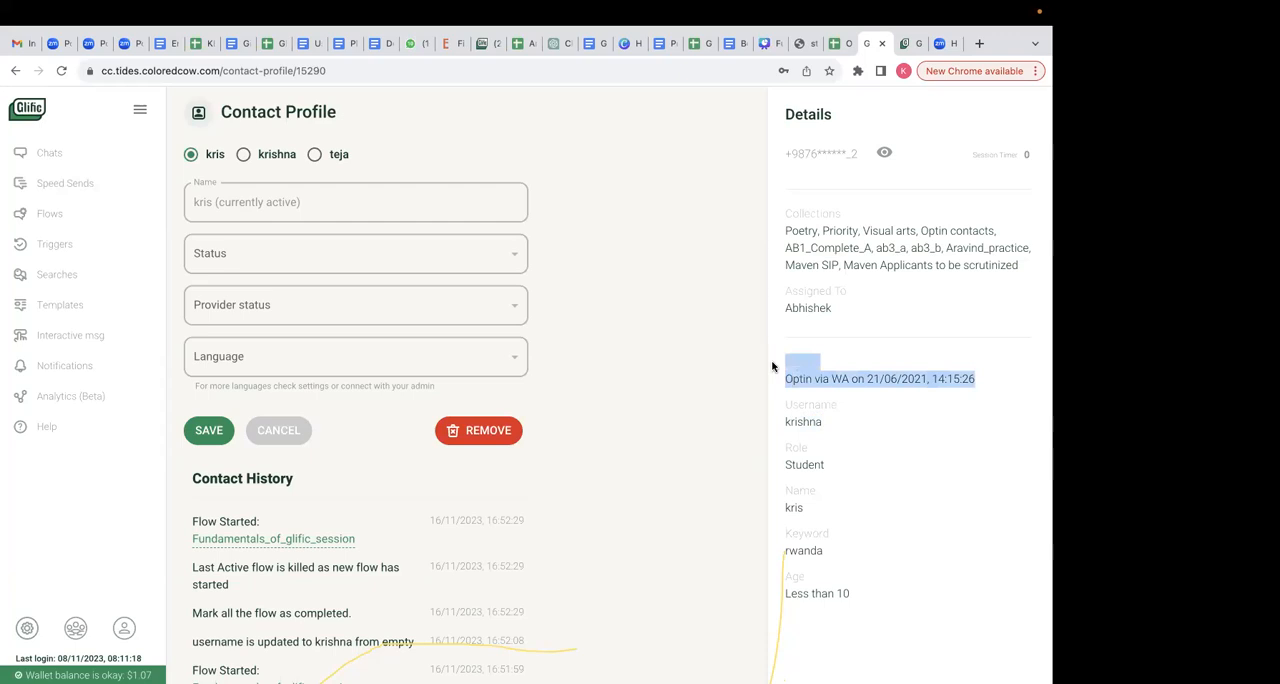
{"action": "left_click", "coordinate": [894, 340]}
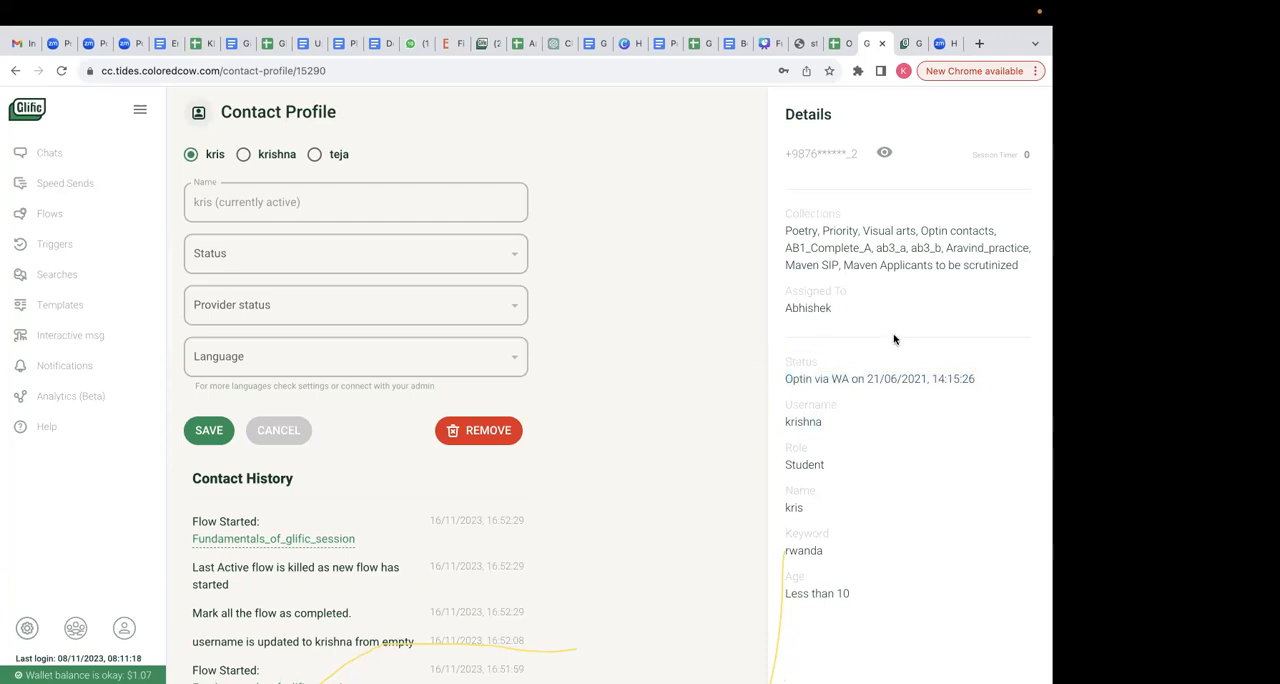
{"action": "double_click", "coordinate": [805, 359]}
{"action": "left_click", "coordinate": [833, 358]}
{"action": "left_click_drag", "start_coordinate": [785, 370], "coordinate": [992, 380]}
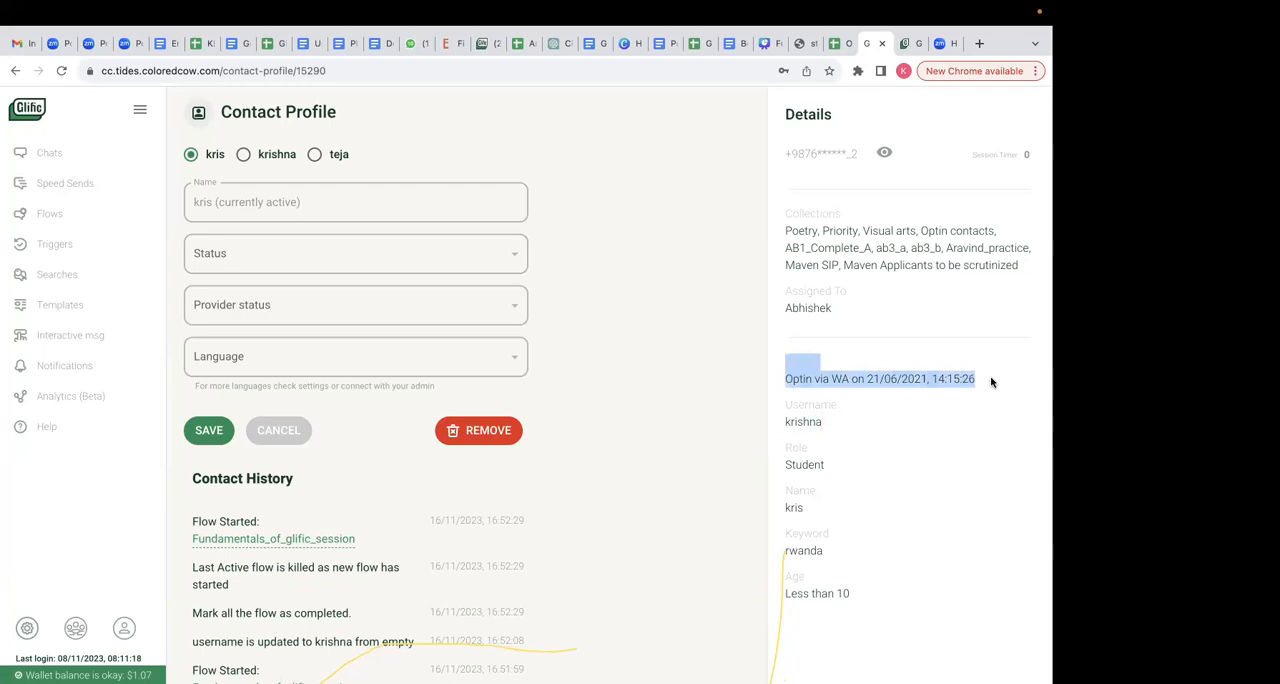
{"action": "left_click", "coordinate": [675, 395]}
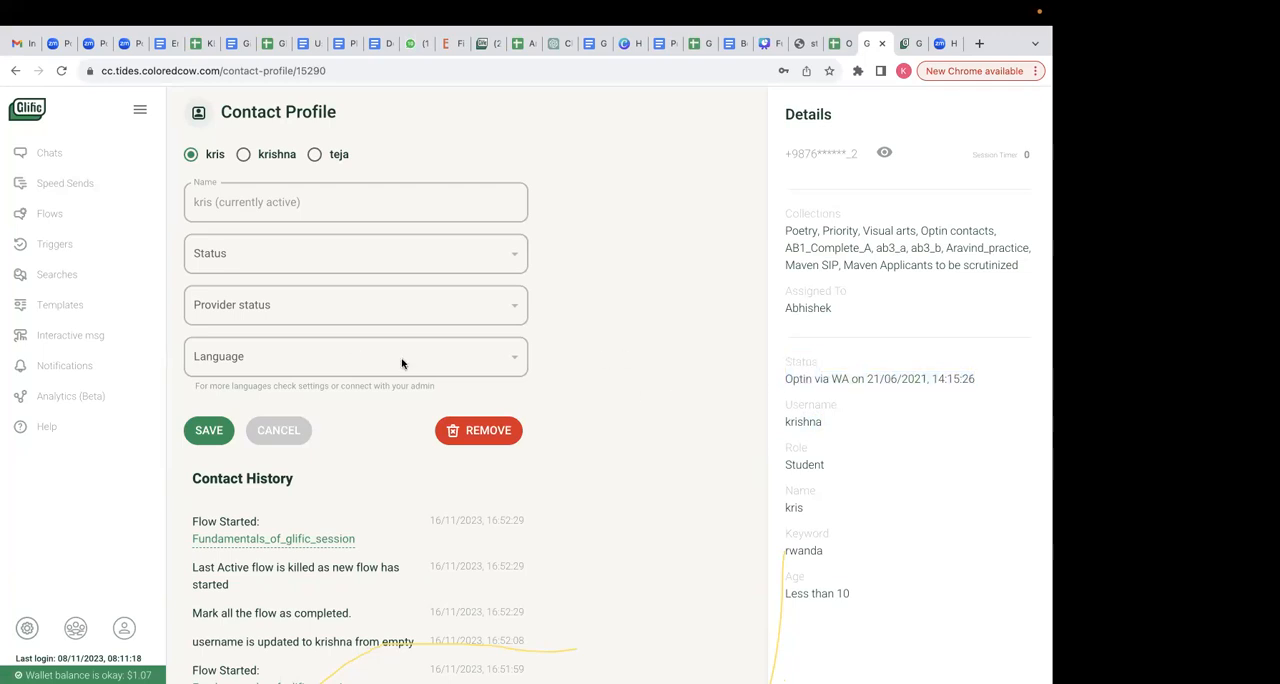
{"action": "double_click", "coordinate": [813, 428]}
{"action": "left_click", "coordinate": [684, 337]}
- Return to the Glific Simulator Two chat and check which flow is labelled under the bot's earlier messages
{"action": "left_click", "coordinate": [285, 432]}
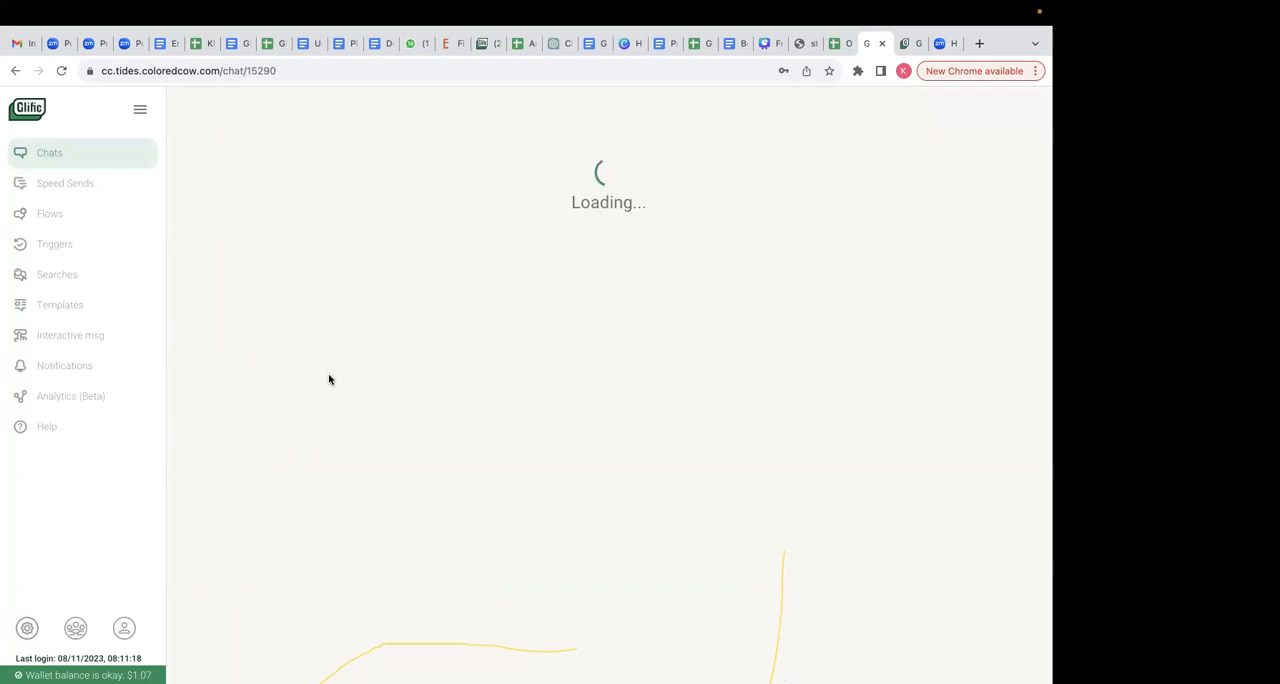
{"action": "scroll", "coordinate": [363, 368], "scroll_direction": "up", "scroll_amount": 5}
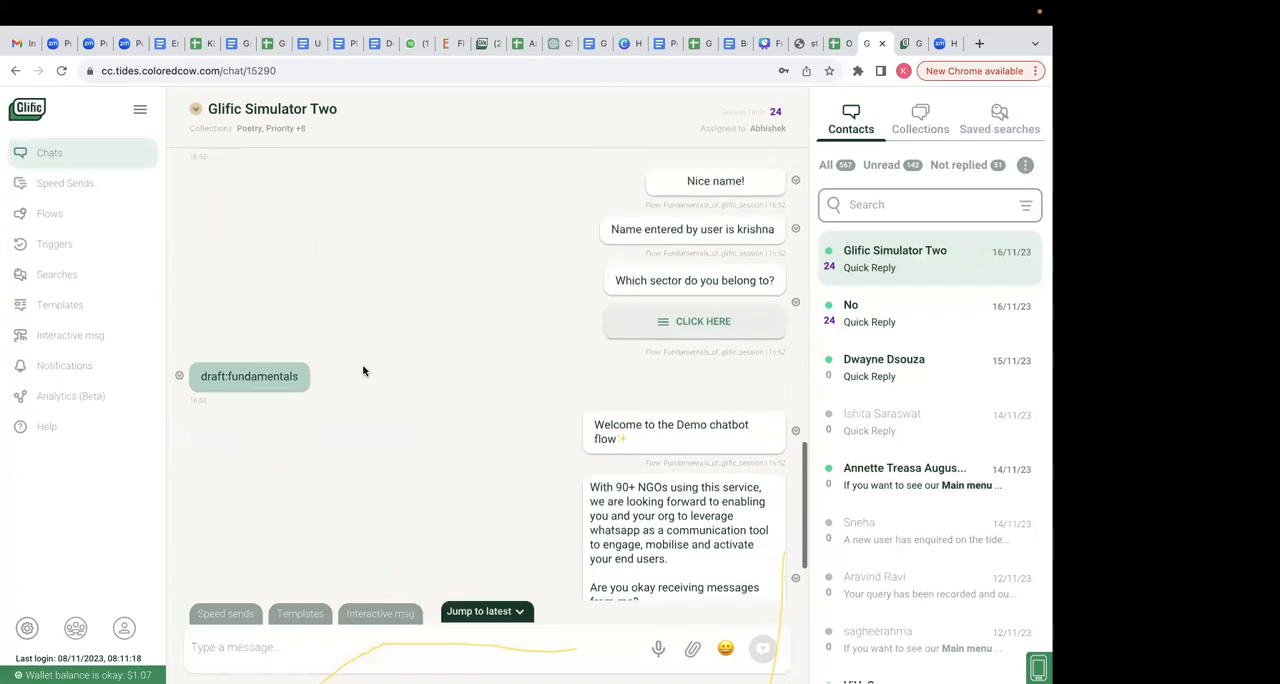
{"action": "scroll", "coordinate": [363, 371], "scroll_direction": "up", "scroll_amount": 10}
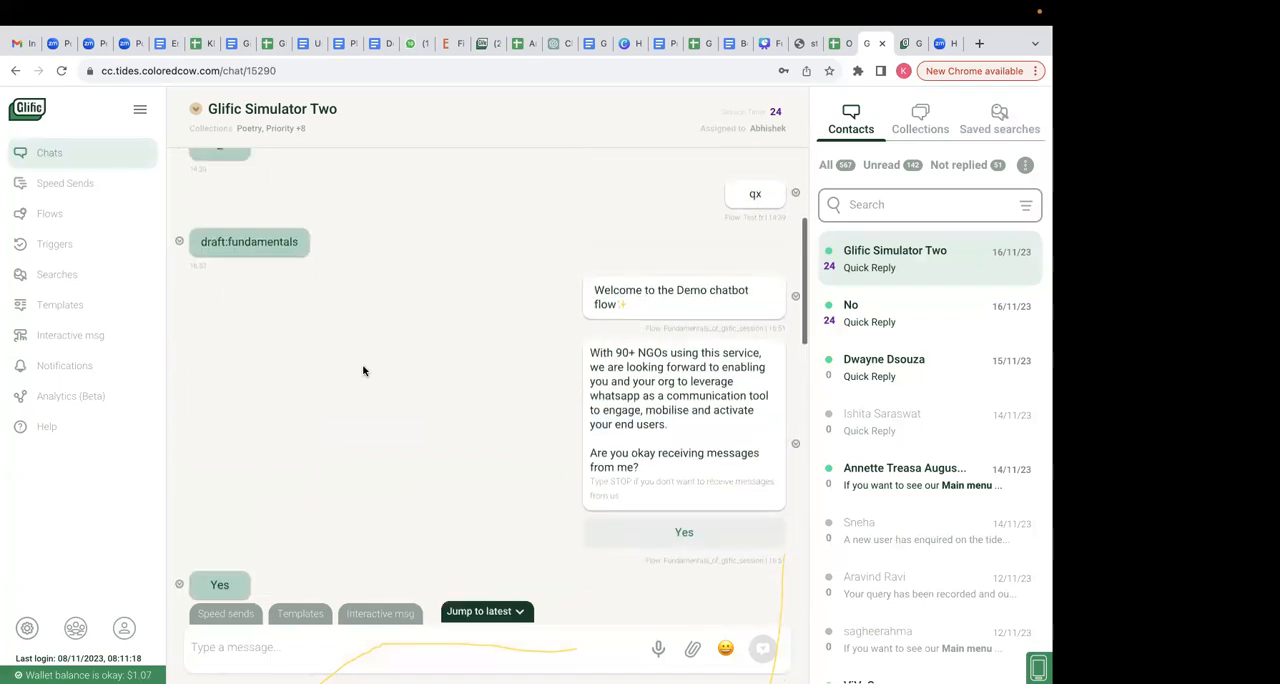
{"action": "left_click_drag", "start_coordinate": [726, 340], "coordinate": [790, 342]}
{"action": "left_click", "coordinate": [733, 372]}
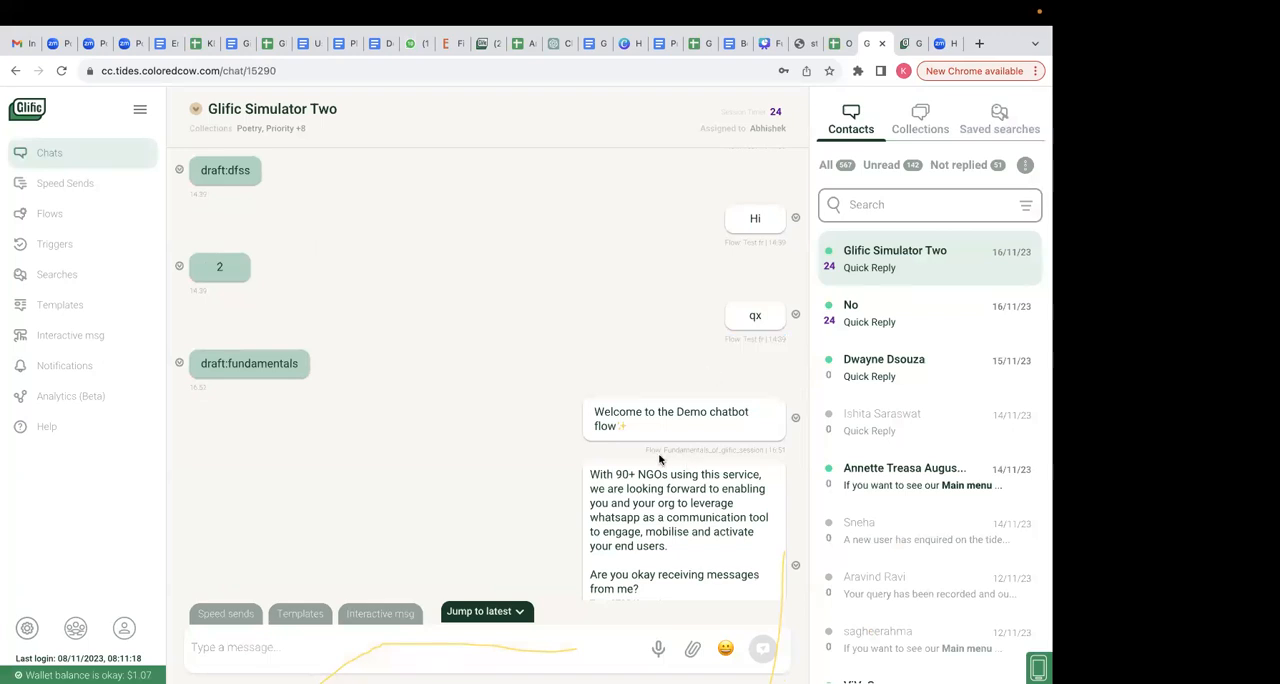
{"action": "left_click_drag", "start_coordinate": [646, 451], "coordinate": [791, 449]}
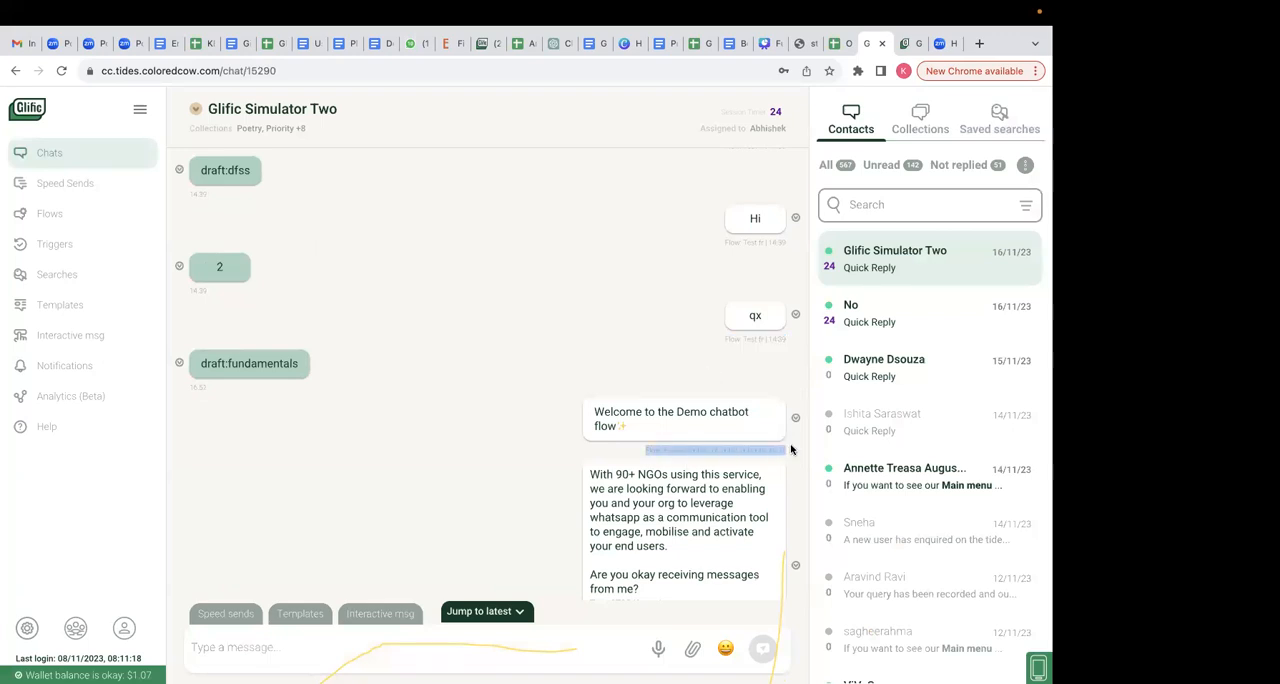
{"action": "left_click", "coordinate": [608, 358]}
- Reopen the Glific Simulator Two contact profile and examine its Contact History
{"action": "left_click", "coordinate": [195, 110]}
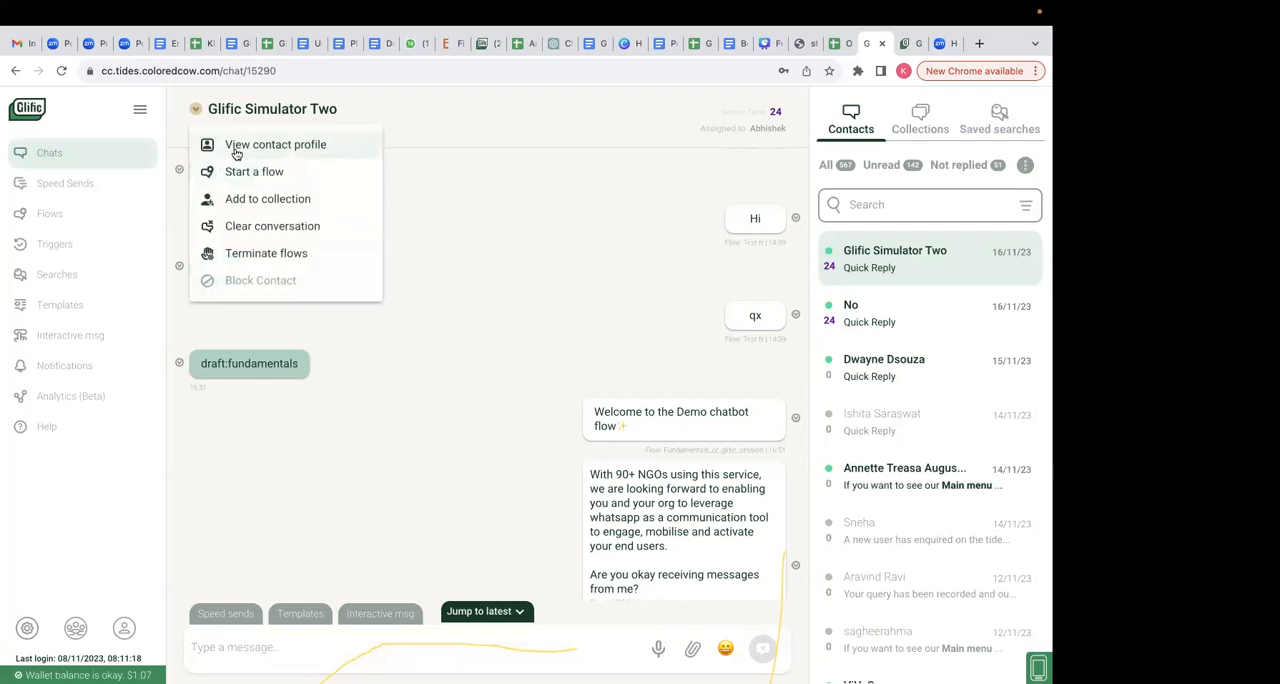
{"action": "left_click", "coordinate": [236, 150]}
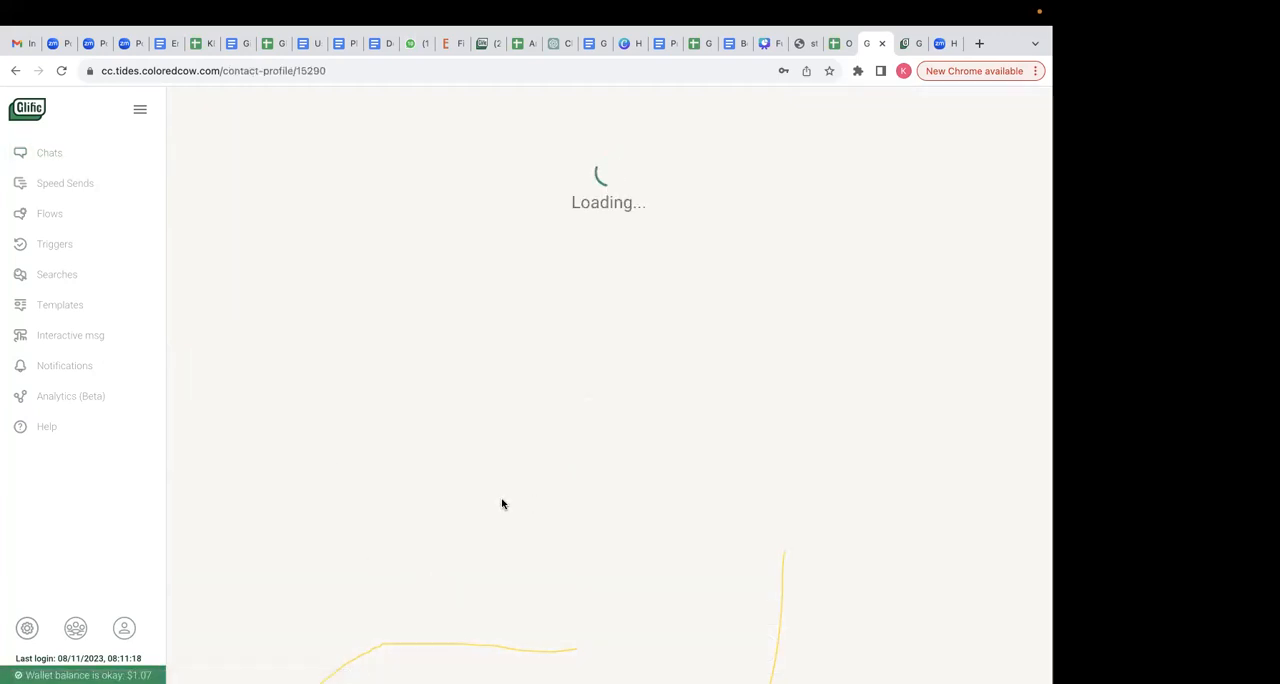
{"action": "scroll", "coordinate": [400, 480], "scroll_direction": "down", "scroll_amount": 5}
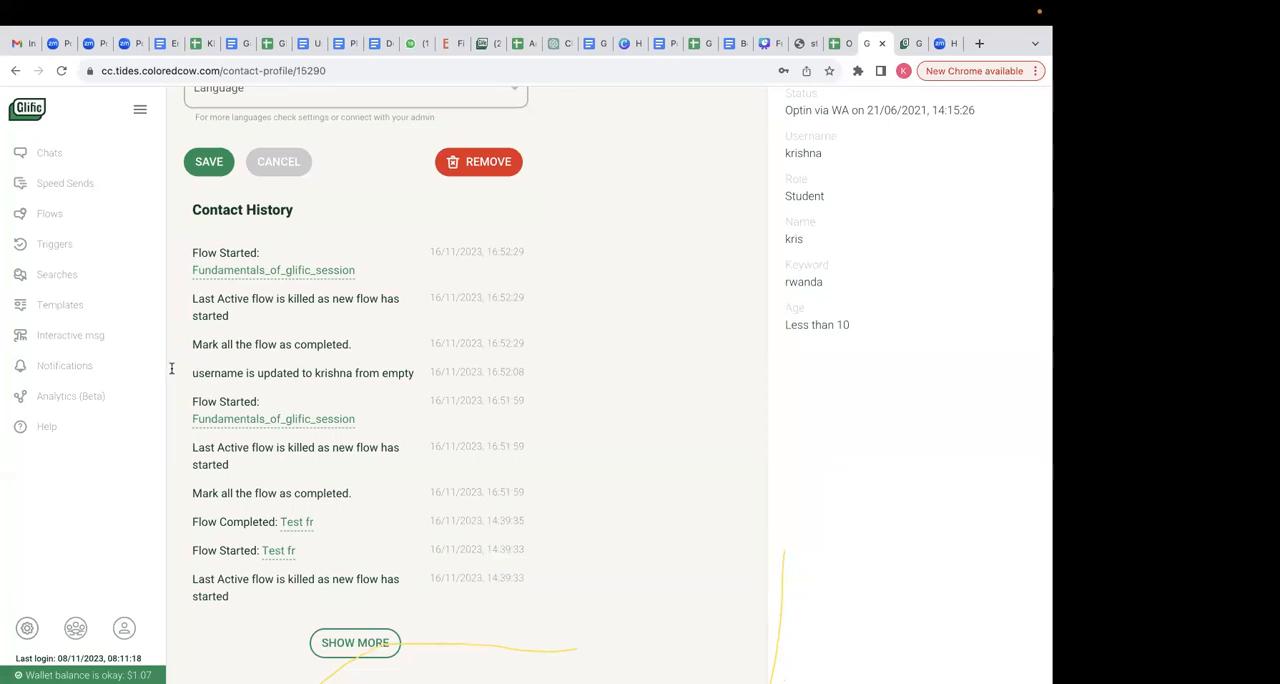
- Examine the contact's history entries for the Fundamentals_of_glific_session flow and the username update, then load the older entries
{"action": "left_click_drag", "start_coordinate": [231, 399], "coordinate": [380, 418]}
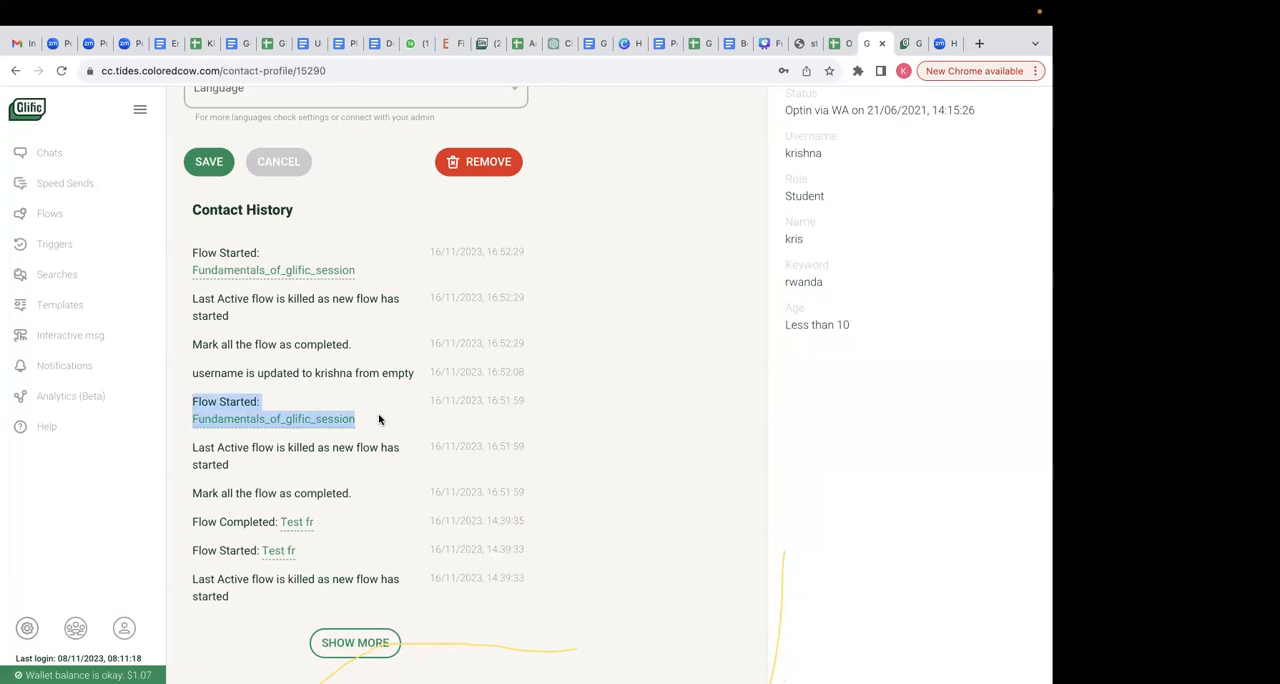
{"action": "left_click", "coordinate": [252, 384]}
{"action": "left_click_drag", "start_coordinate": [196, 384], "coordinate": [425, 373]}
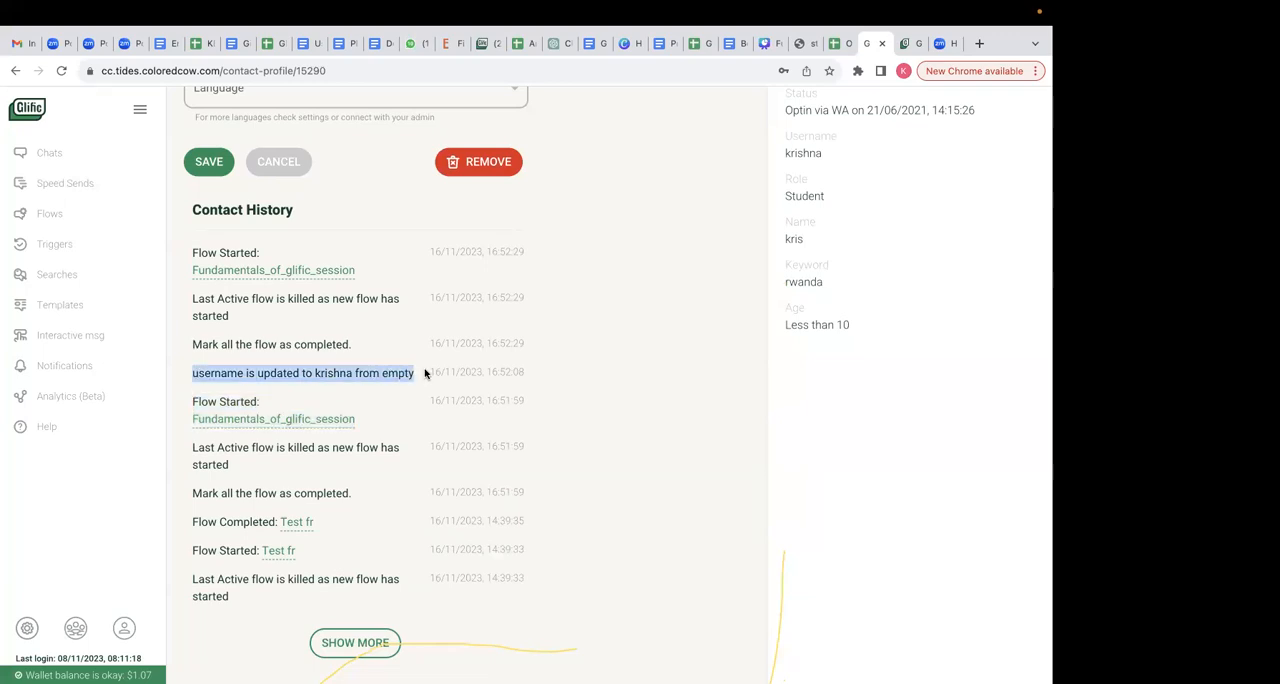
{"action": "left_click", "coordinate": [224, 345]}
{"action": "left_click_drag", "start_coordinate": [191, 339], "coordinate": [355, 342]}
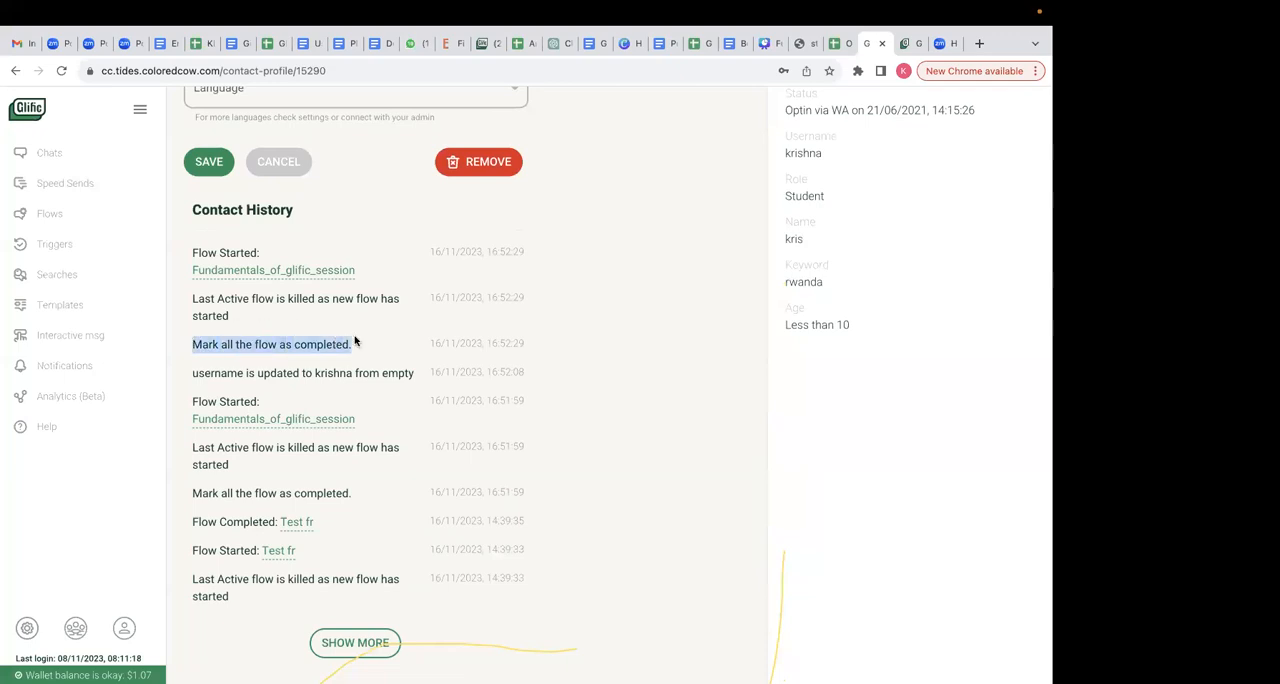
{"action": "left_click_drag", "start_coordinate": [236, 315], "coordinate": [194, 300]}
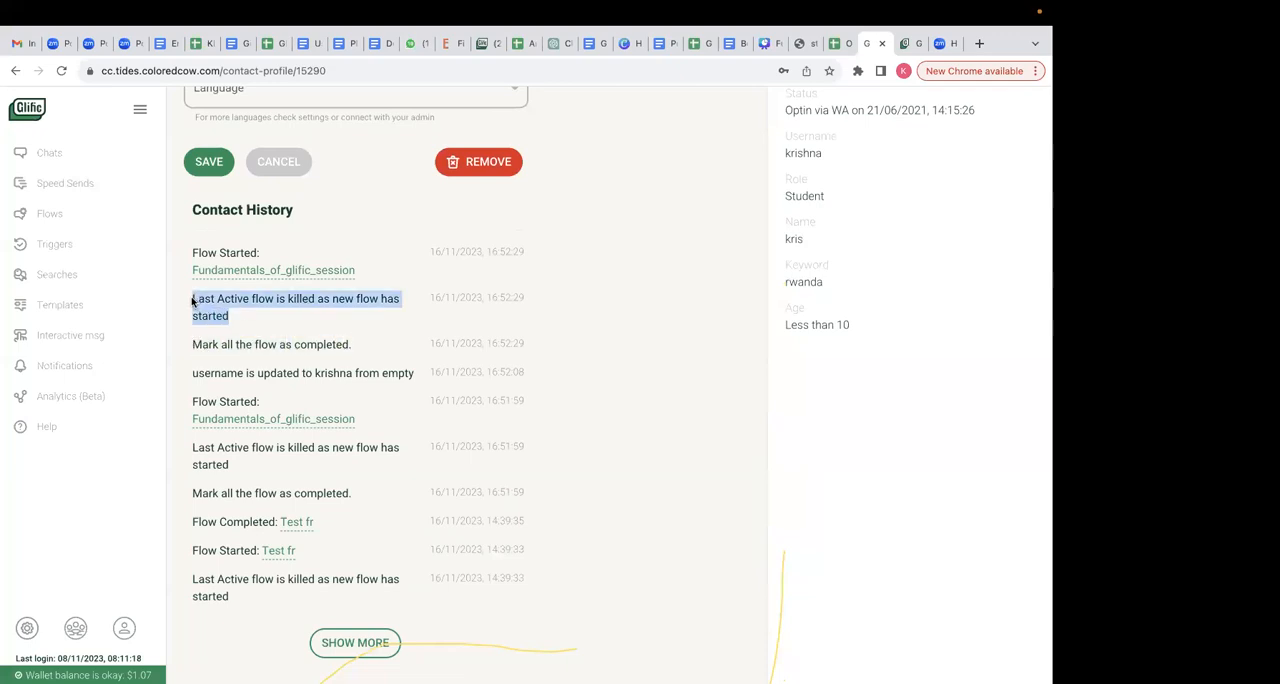
{"action": "left_click_drag", "start_coordinate": [358, 274], "coordinate": [178, 252]}
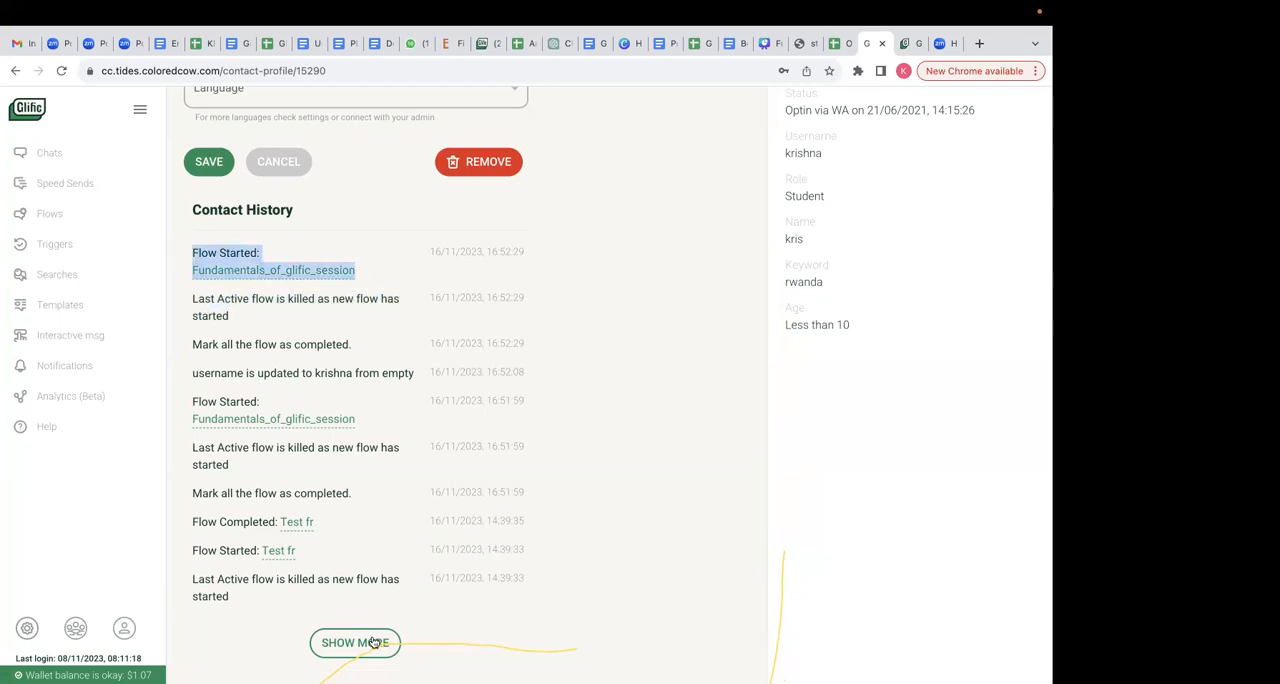
{"action": "scroll", "coordinate": [453, 581], "scroll_direction": "down", "scroll_amount": 1}
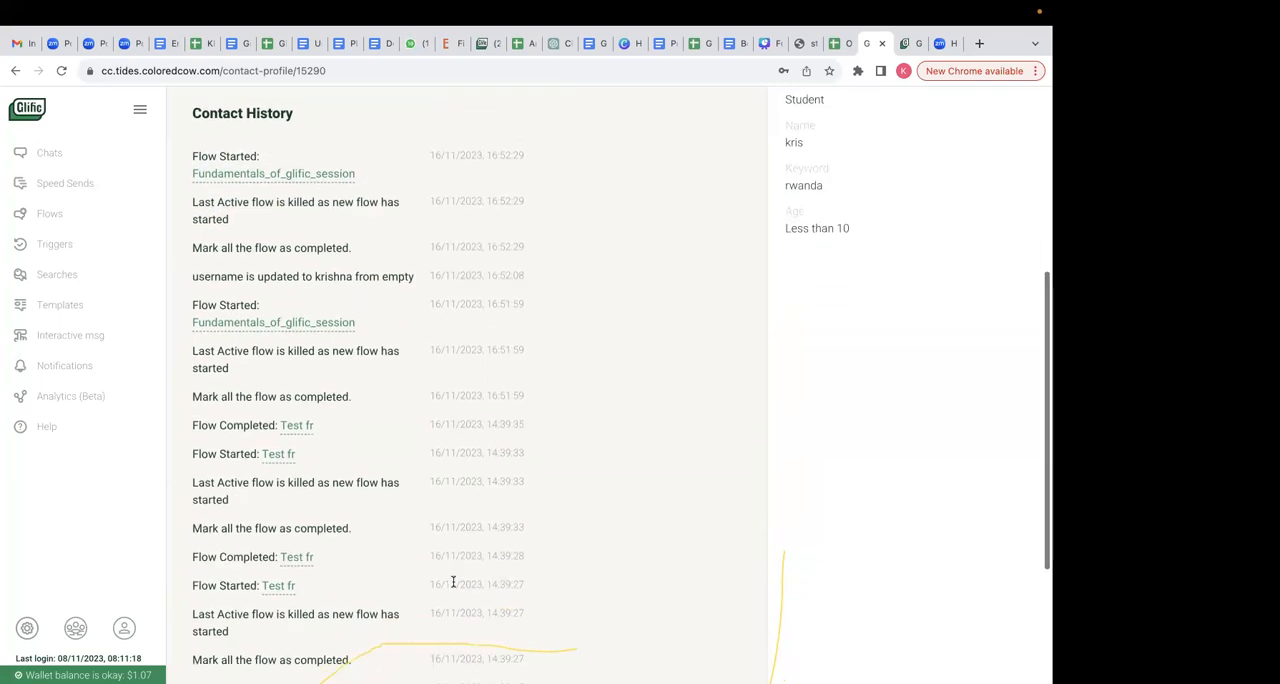
{"action": "scroll", "coordinate": [358, 566], "scroll_direction": "down", "scroll_amount": 3}
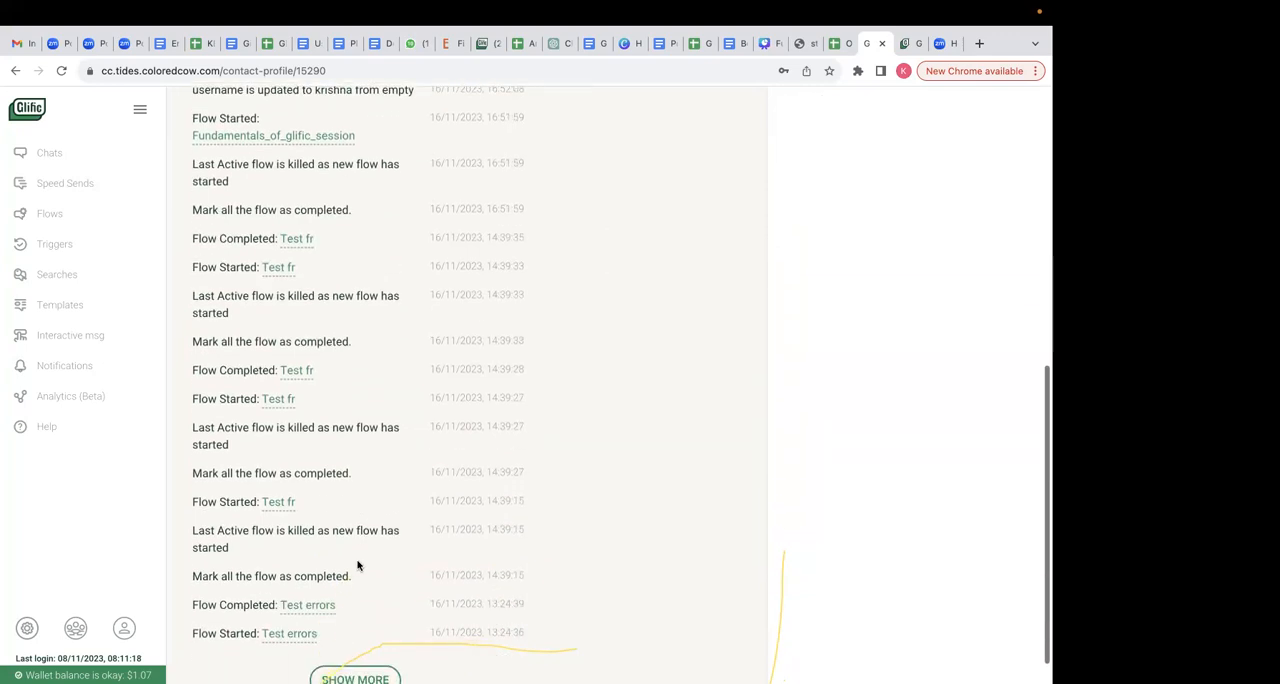
{"action": "scroll", "coordinate": [358, 566], "scroll_direction": "up", "scroll_amount": 3}
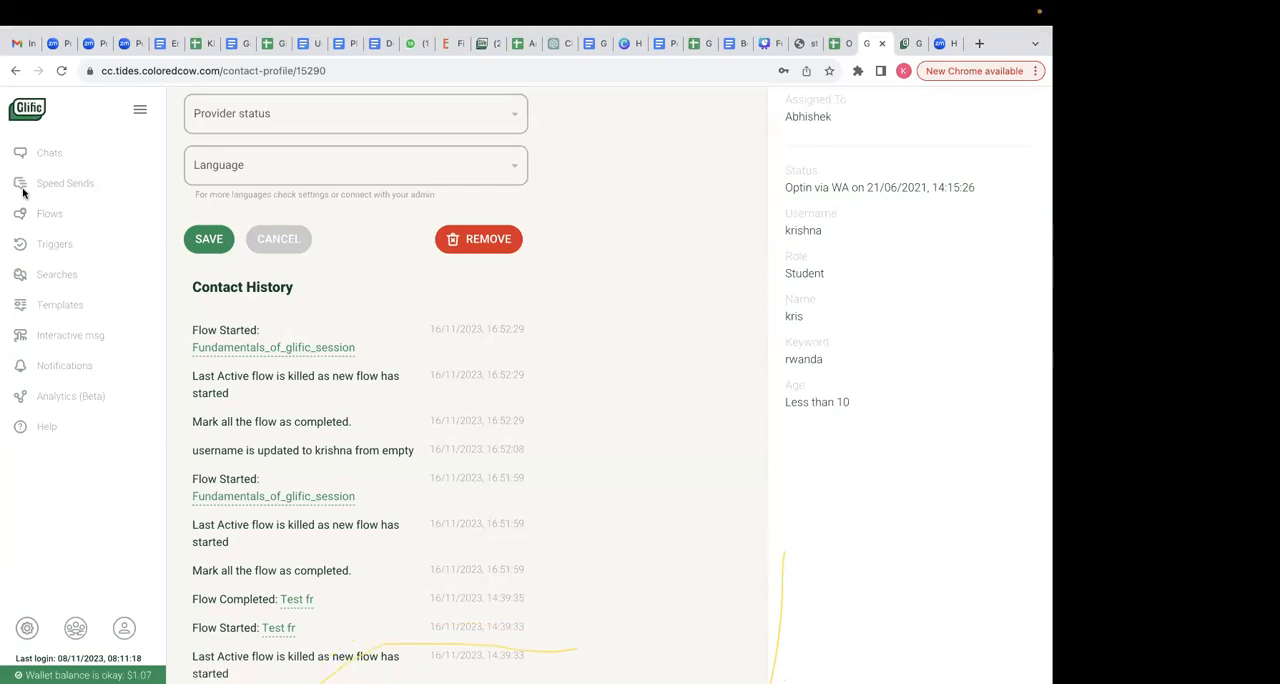
- Search the flows for "fundamentals", open Fundamentals_of_glific_session and review its nodes down to the sector question
{"action": "left_click", "coordinate": [62, 215]}
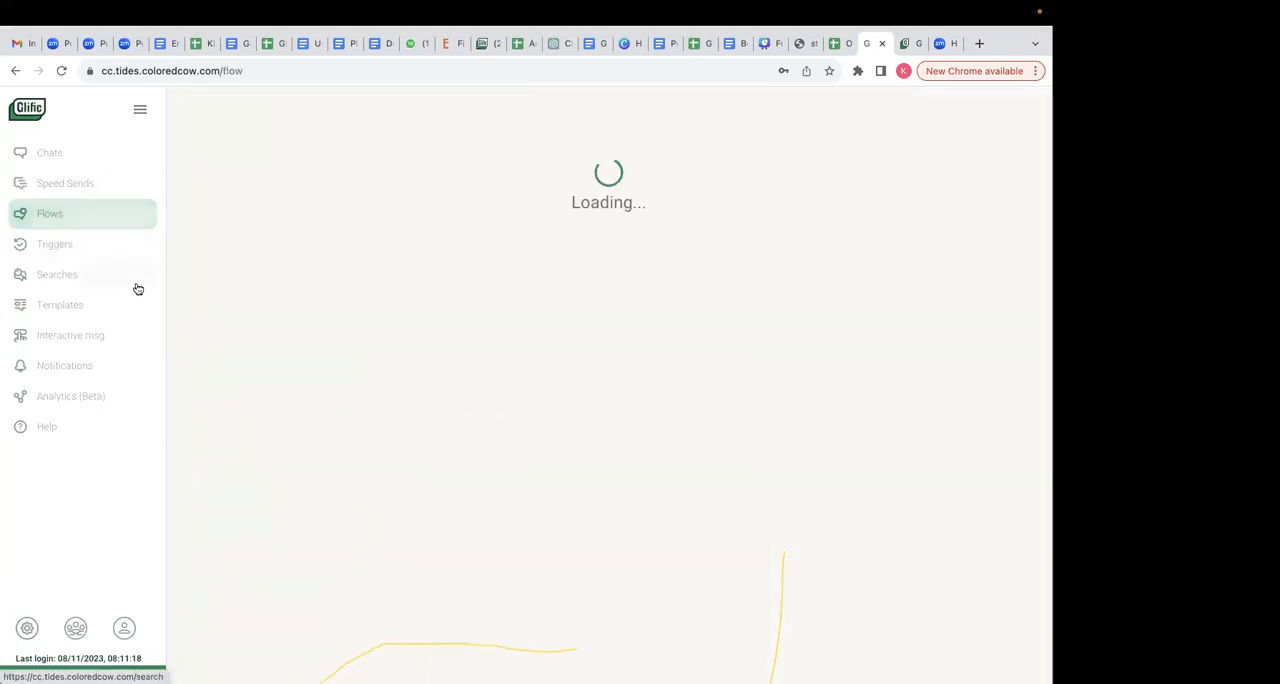
{"action": "left_click", "coordinate": [872, 176]}
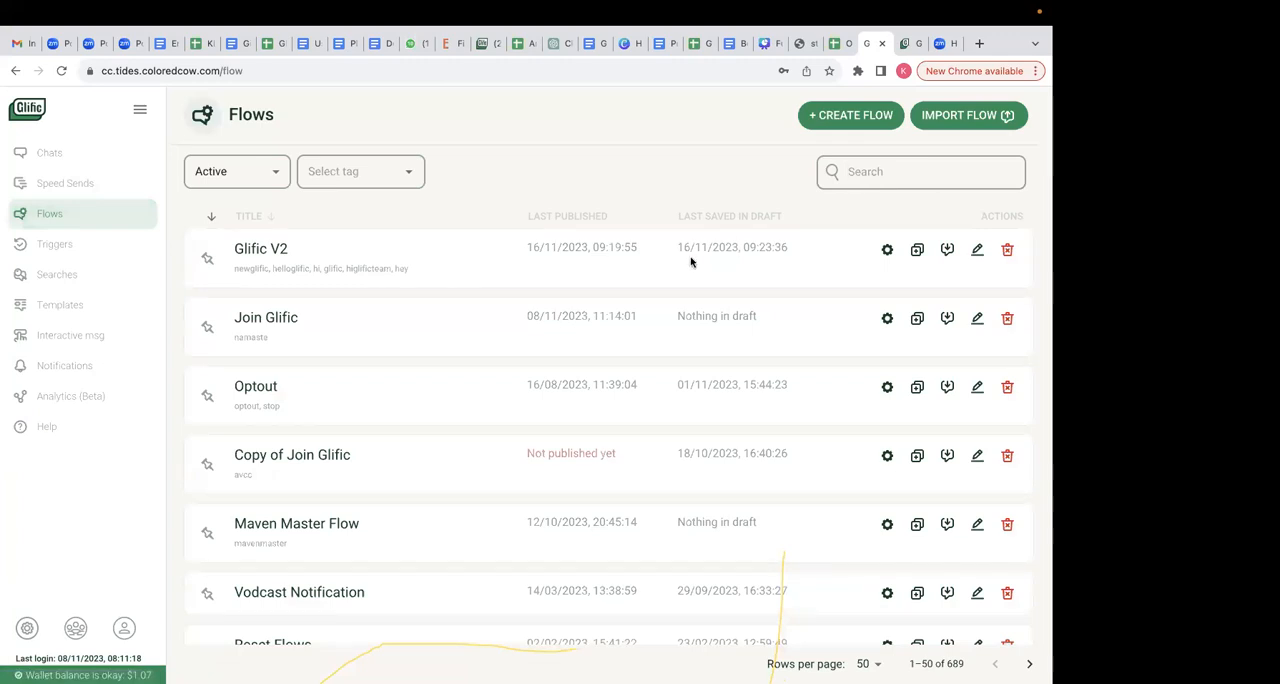
{"action": "type", "text": "fundamentals"}
{"action": "key", "text": "Return"}
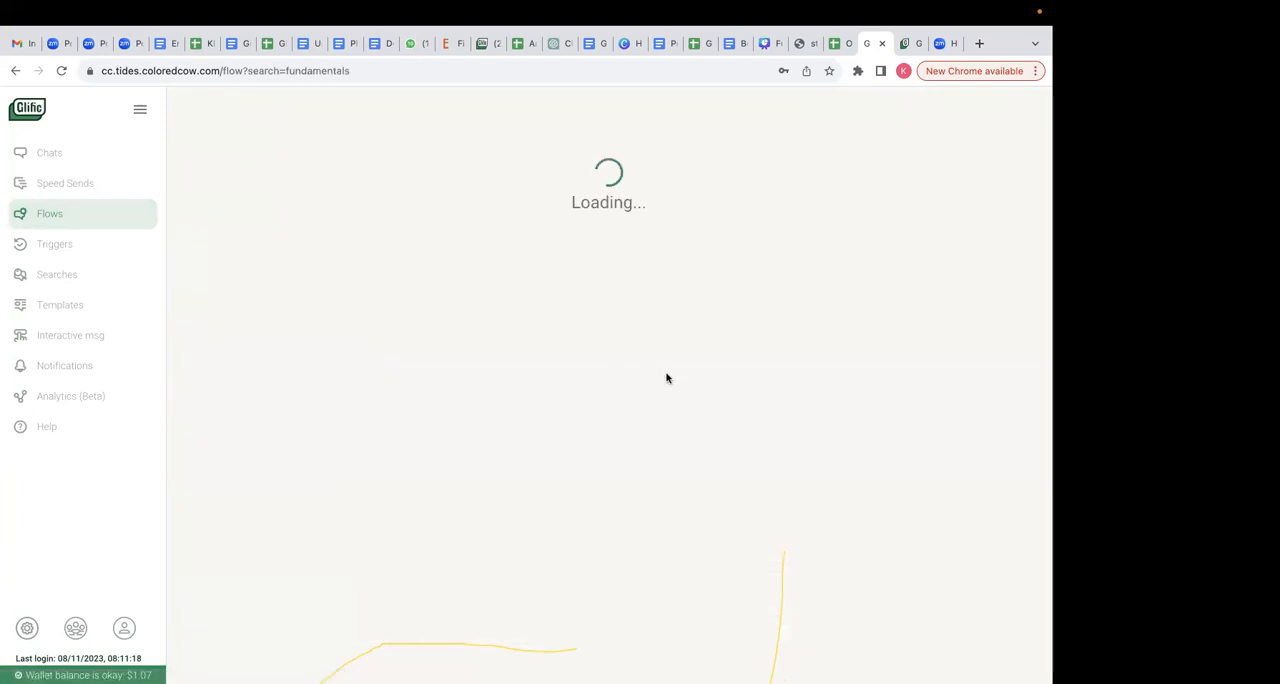
{"action": "left_click", "coordinate": [888, 250]}
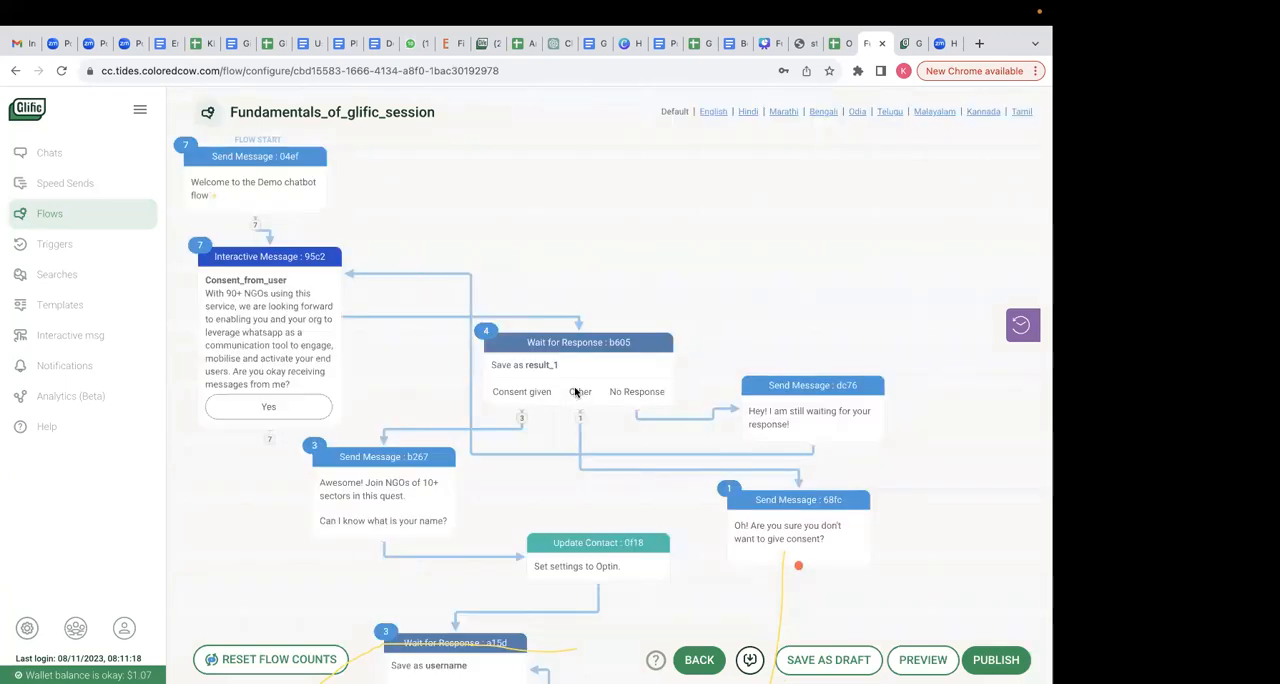
{"action": "scroll", "coordinate": [619, 555], "scroll_direction": "down", "scroll_amount": 3}
{"action": "scroll", "coordinate": [619, 555], "scroll_direction": "down", "scroll_amount": 10}
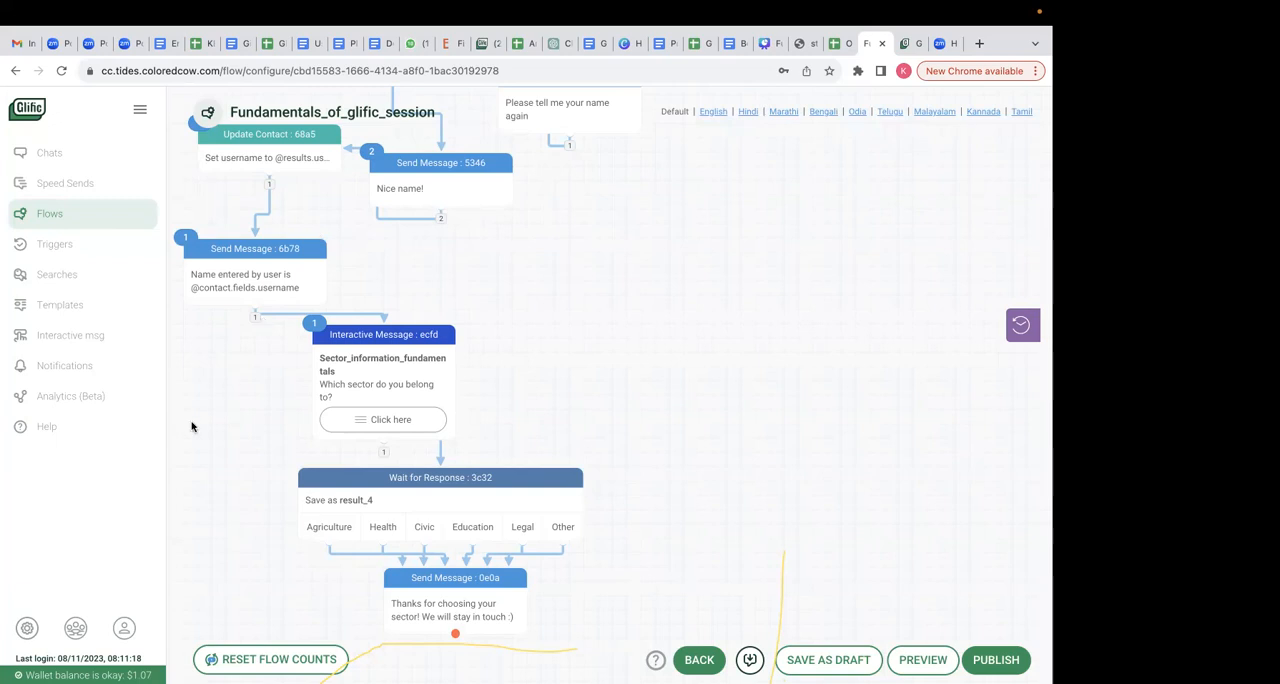
- Create and save a new contact collection titled Agriculture_fundamentals
{"action": "mouse_move", "coordinate": [83, 637]}
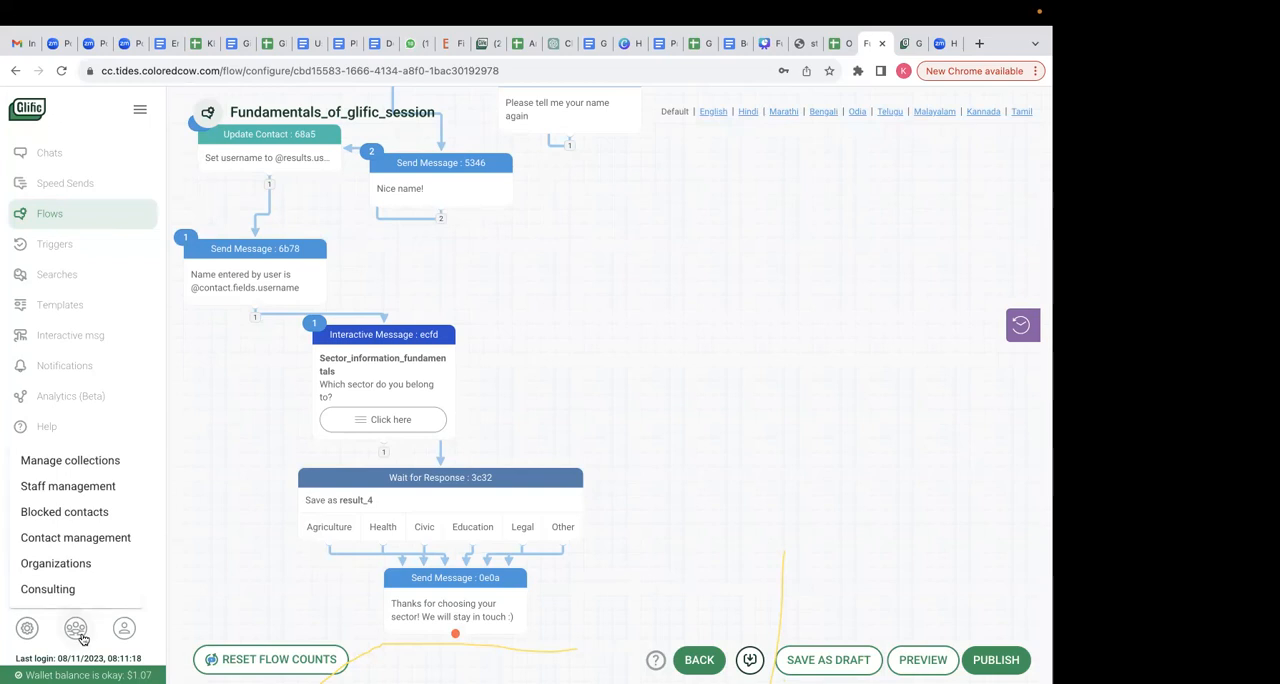
{"action": "left_click", "coordinate": [82, 464]}
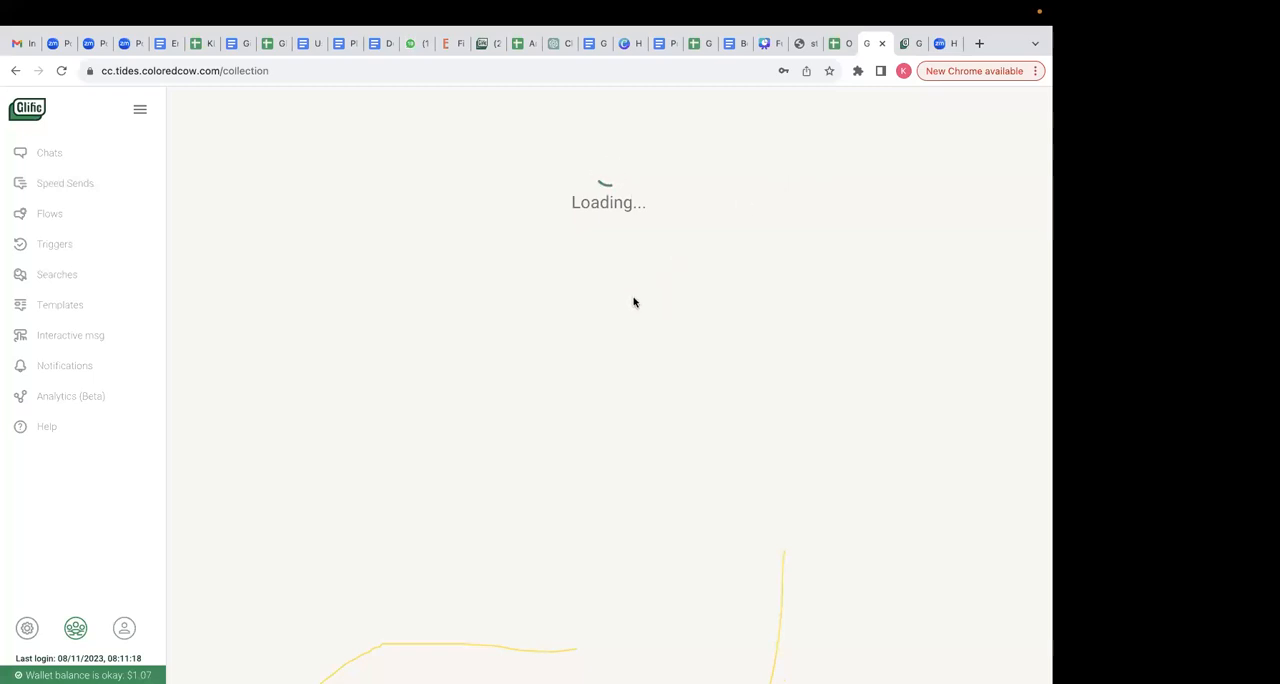
{"action": "mouse_move", "coordinate": [74, 632]}
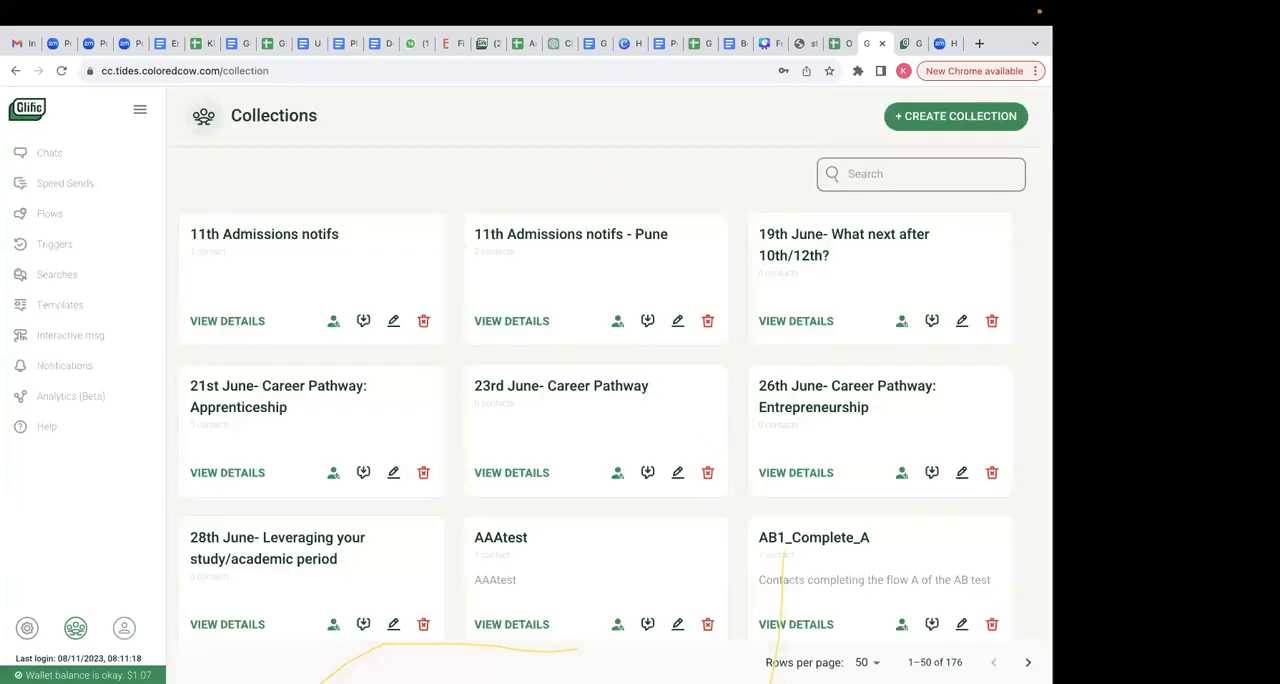
{"action": "left_click", "coordinate": [968, 120]}
{"action": "left_click", "coordinate": [280, 181]}
{"action": "type", "text": "Agriculture_fu"}
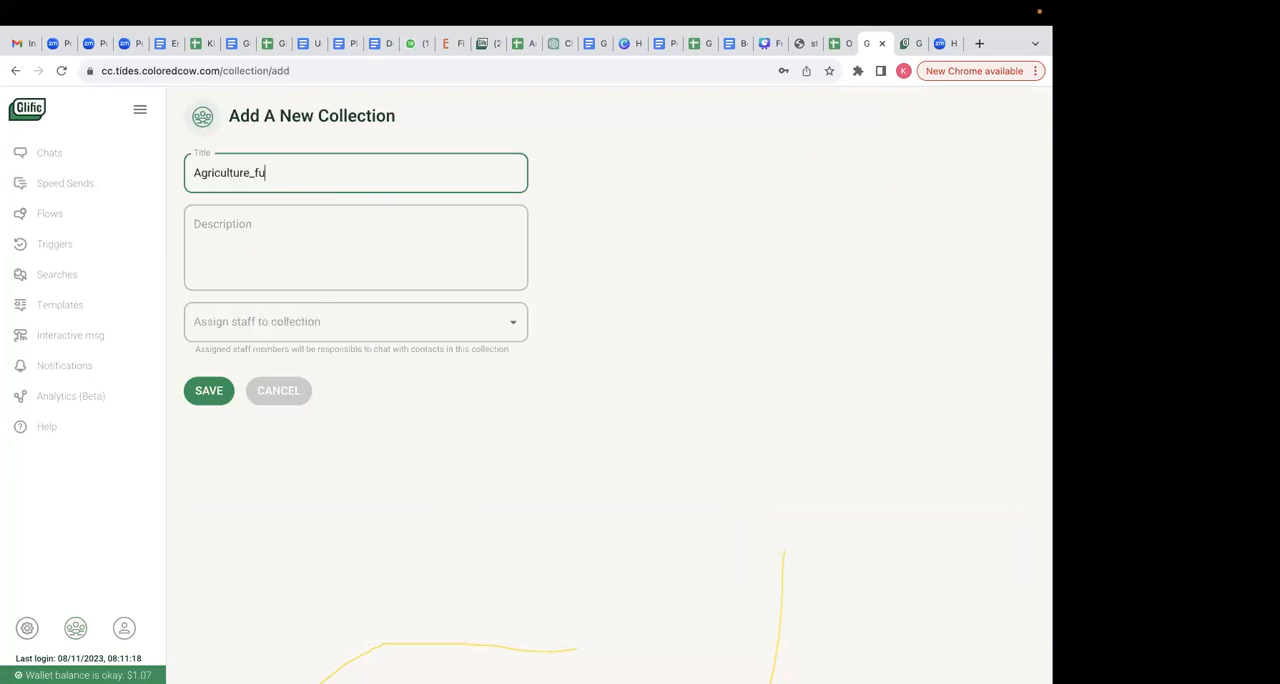
{"action": "type", "text": "ndamentals"}
{"action": "left_click", "coordinate": [211, 389]}
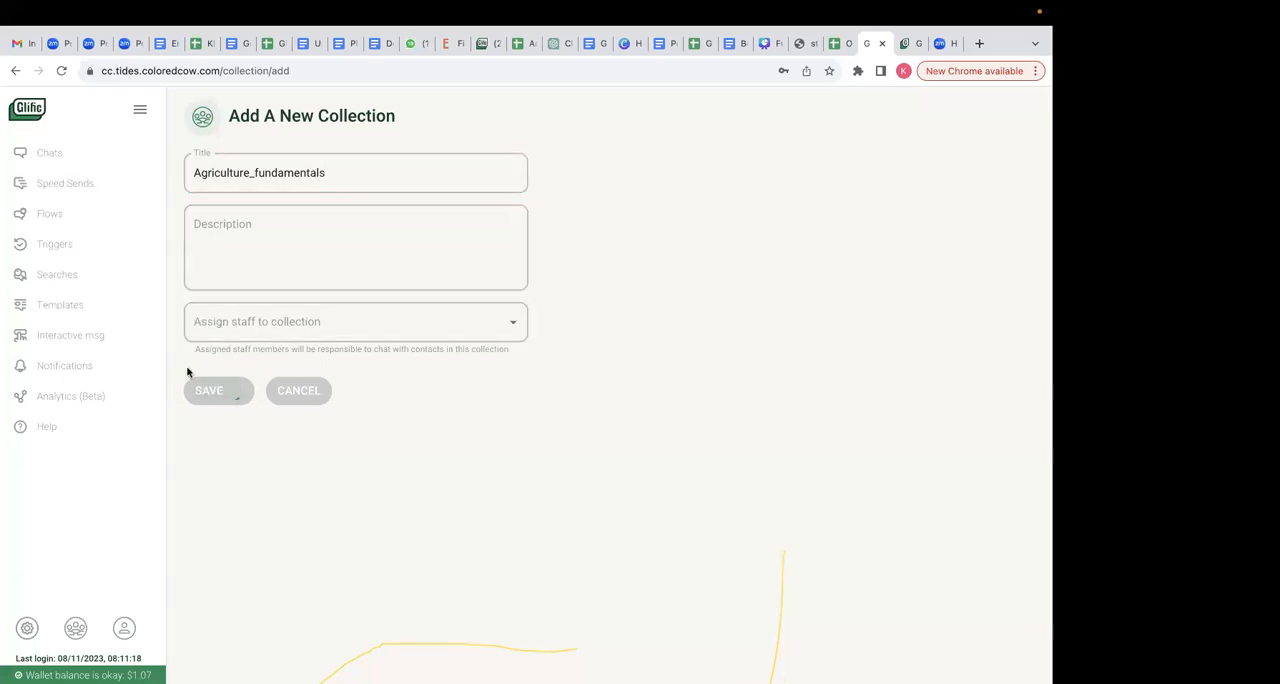
- Search the flows for "fundamentals" again and reopen Fundamentals_of_glific_session for editing
{"action": "left_click", "coordinate": [72, 214]}
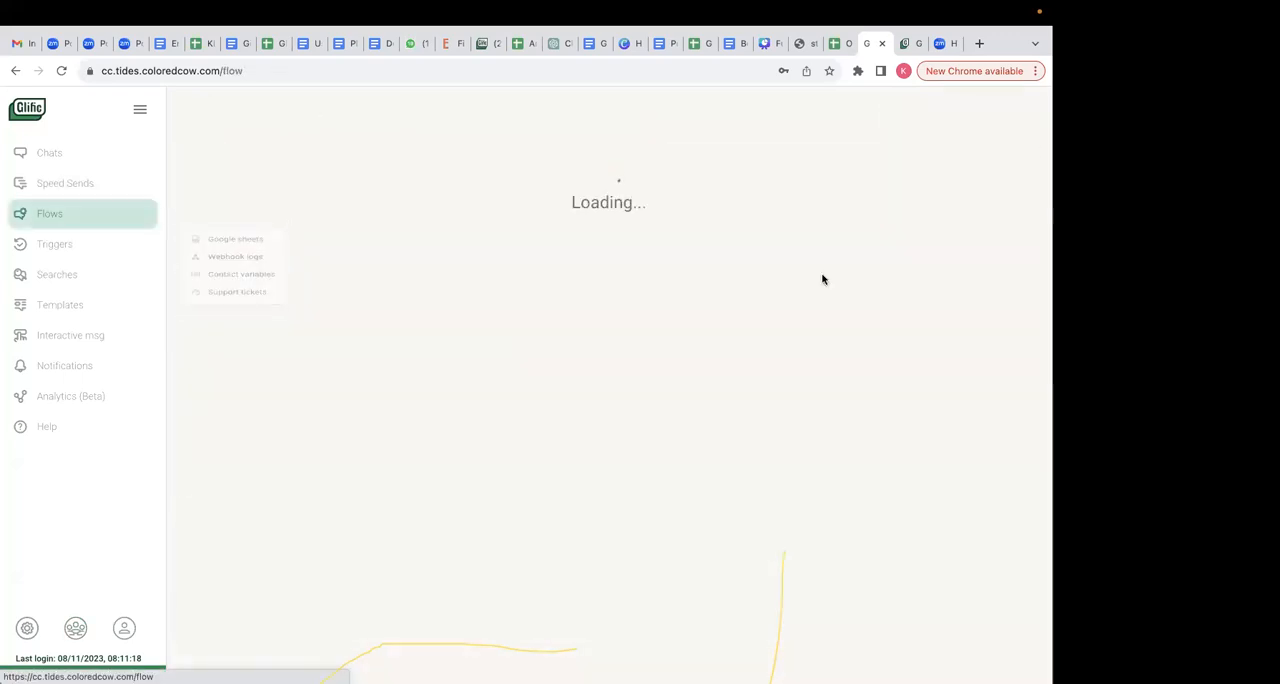
{"action": "left_click", "coordinate": [873, 175]}
{"action": "type", "text": "funda"}
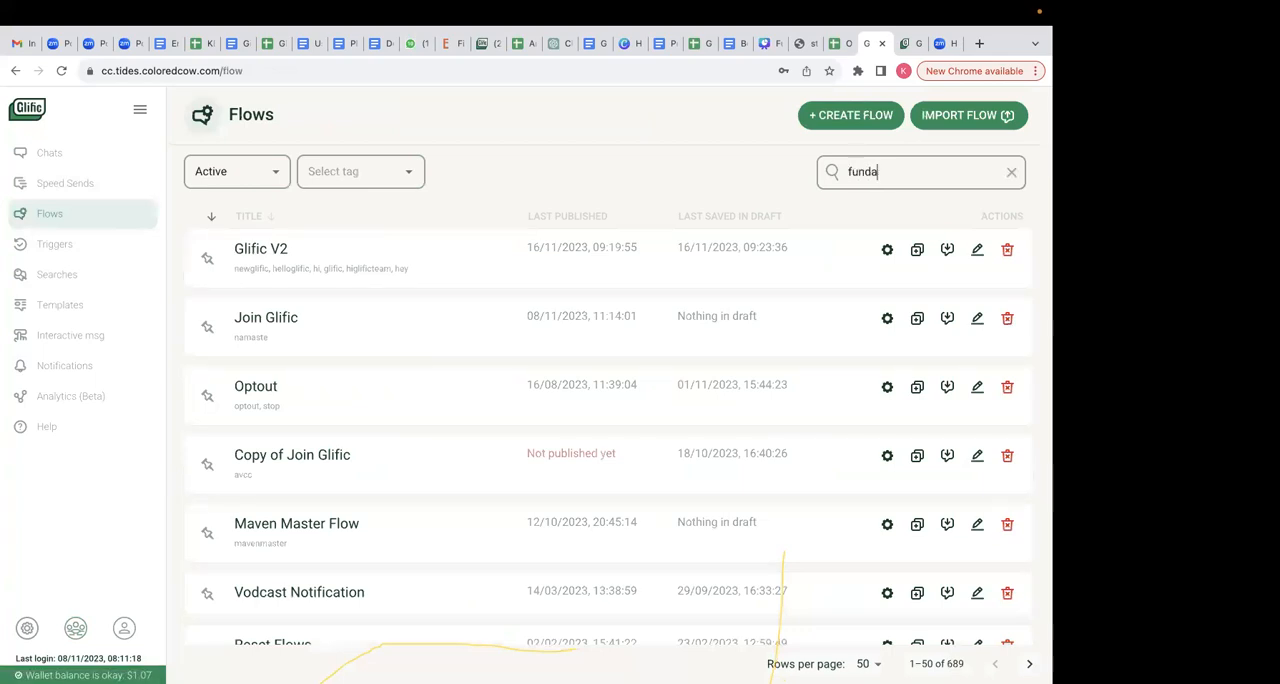
{"action": "type", "text": "mentals"}
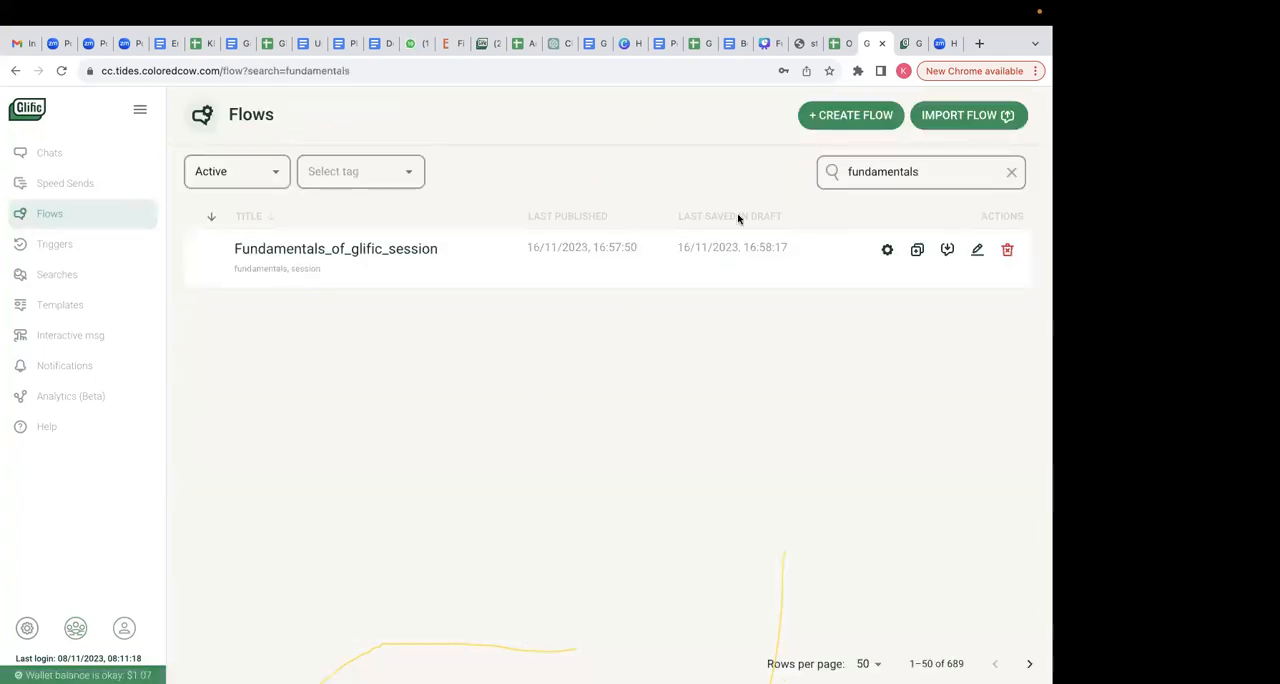
{"action": "left_click", "coordinate": [886, 251]}
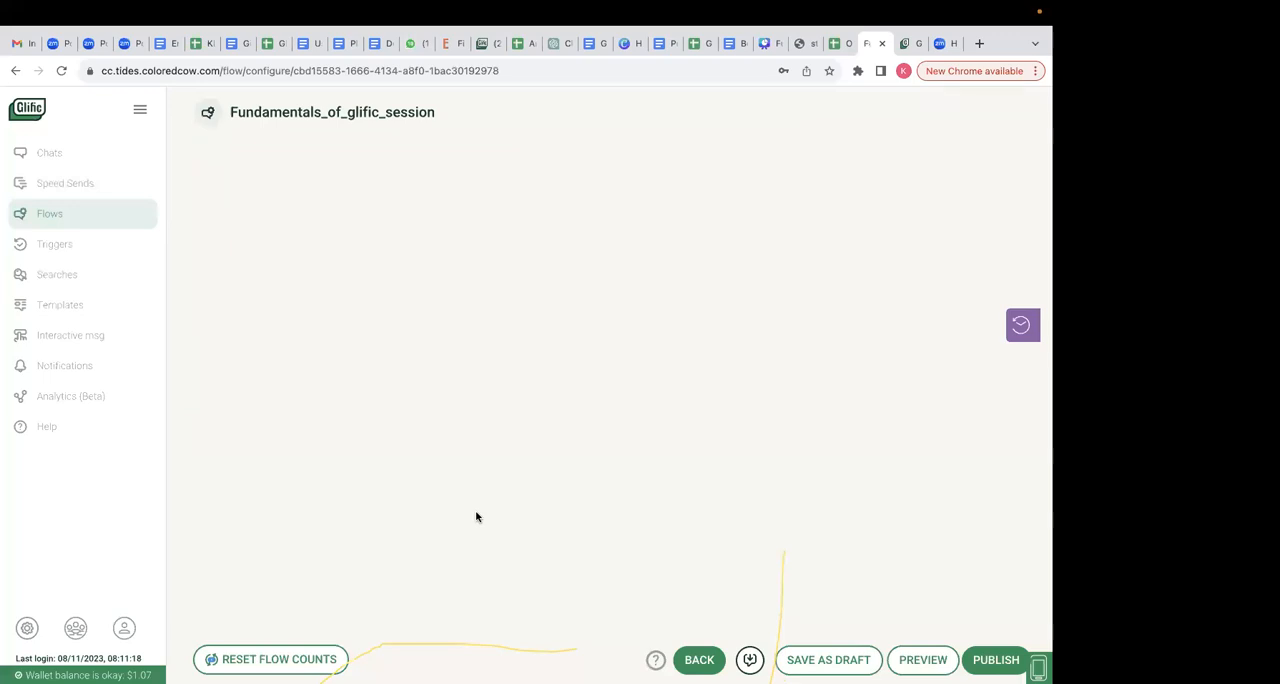
- Branch the Agriculture response of the sector question to a new node with the action "Add the contact to a collection"
{"action": "scroll", "coordinate": [477, 517], "scroll_direction": "down", "scroll_amount": 10}
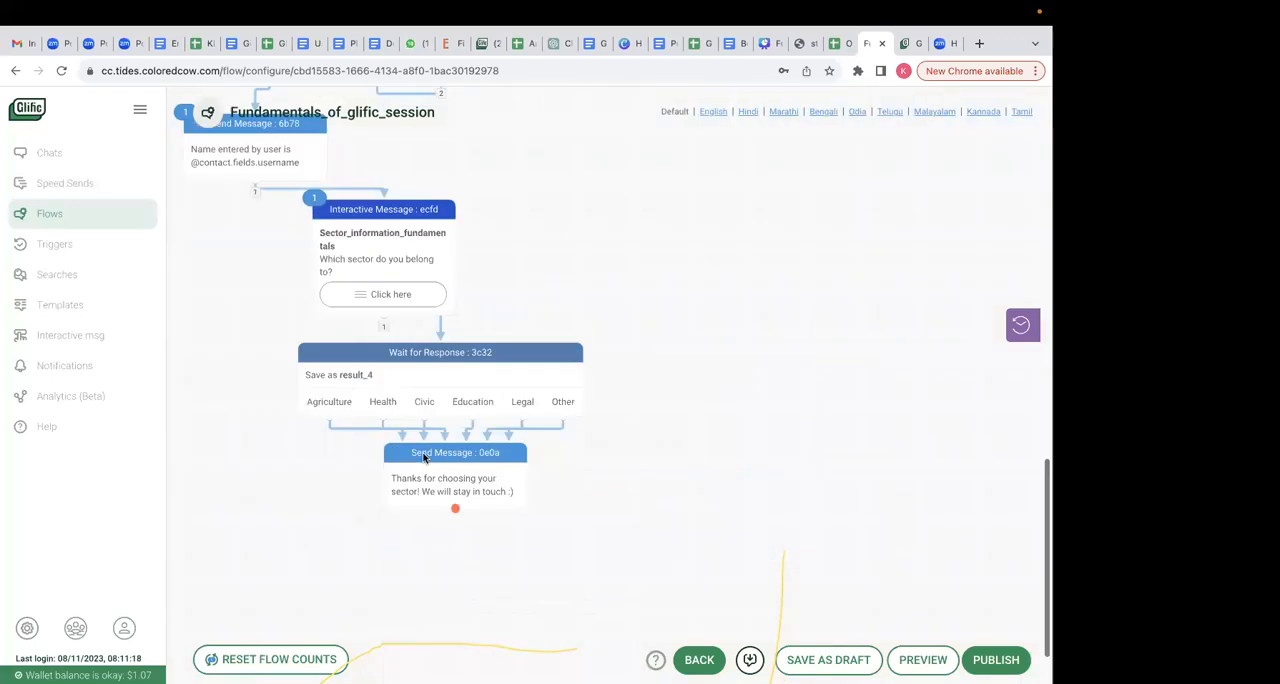
{"action": "left_click_drag", "start_coordinate": [448, 412], "coordinate": [267, 478]}
{"action": "left_click", "coordinate": [440, 298]}
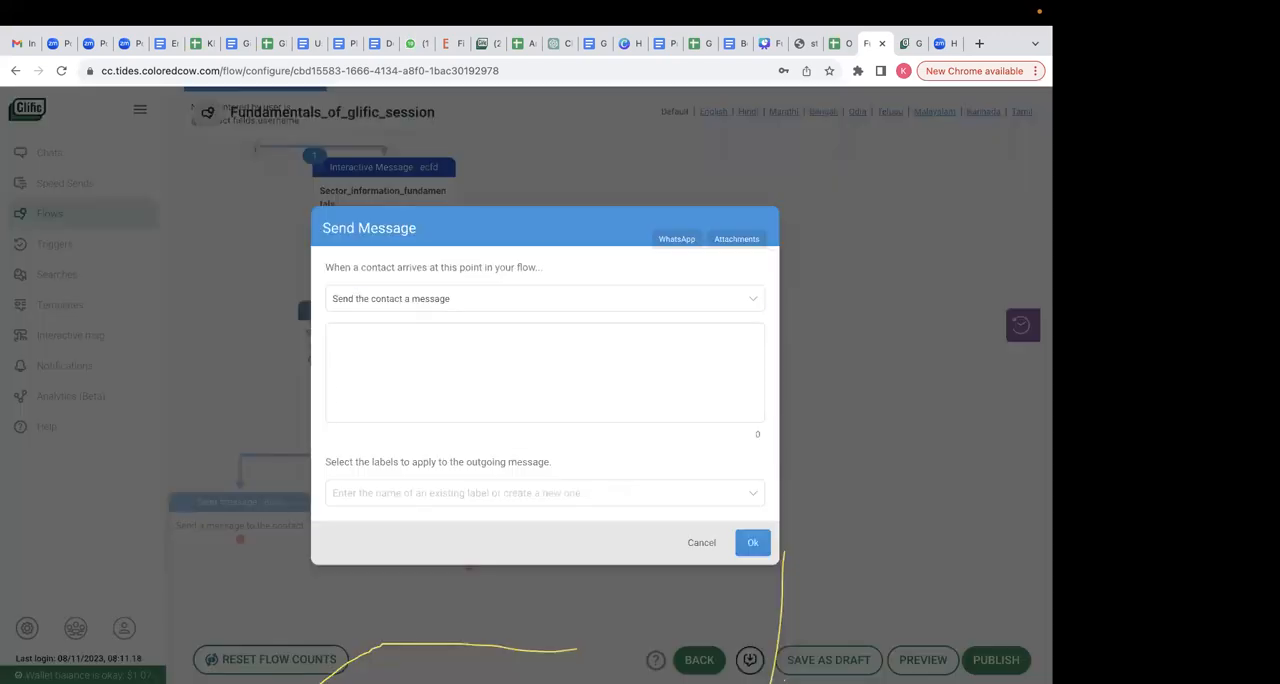
{"action": "type", "text": "add"}
{"action": "key", "text": "BackSpace"}
{"action": "key", "text": "BackSpace"}
{"action": "key", "text": "BackSpace"}
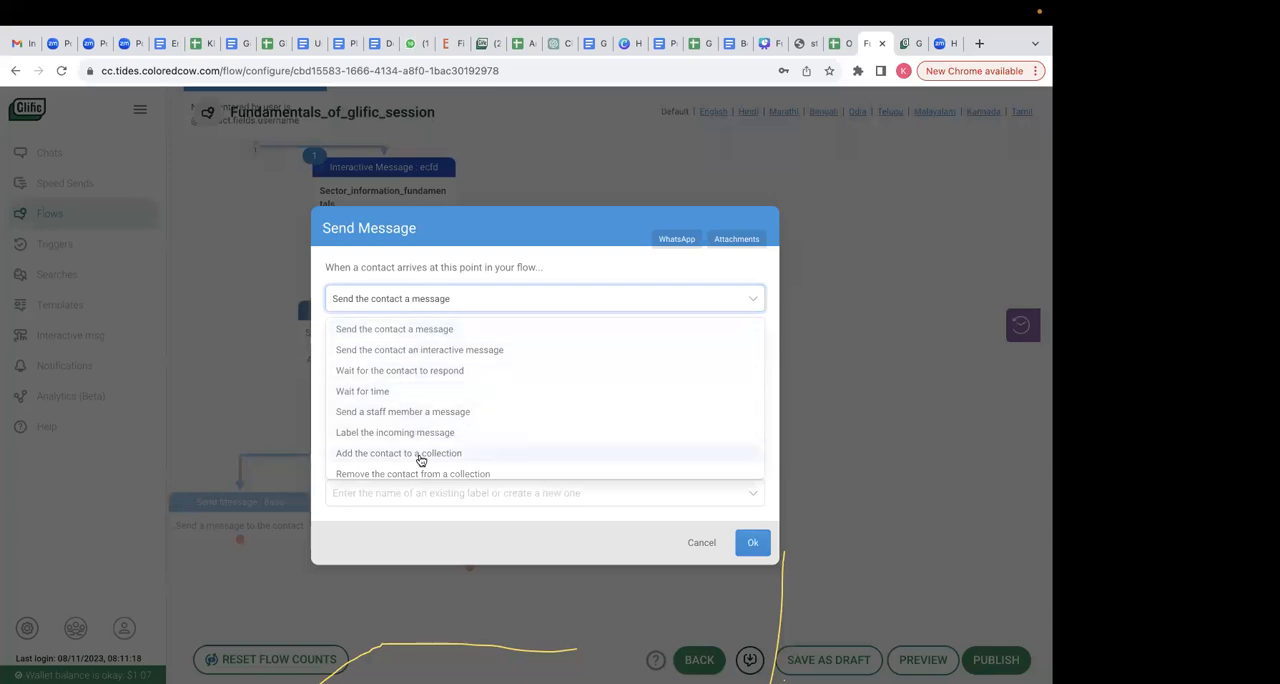
{"action": "scroll", "coordinate": [420, 458], "scroll_direction": "down", "scroll_amount": 2}
{"action": "left_click", "coordinate": [409, 406]}
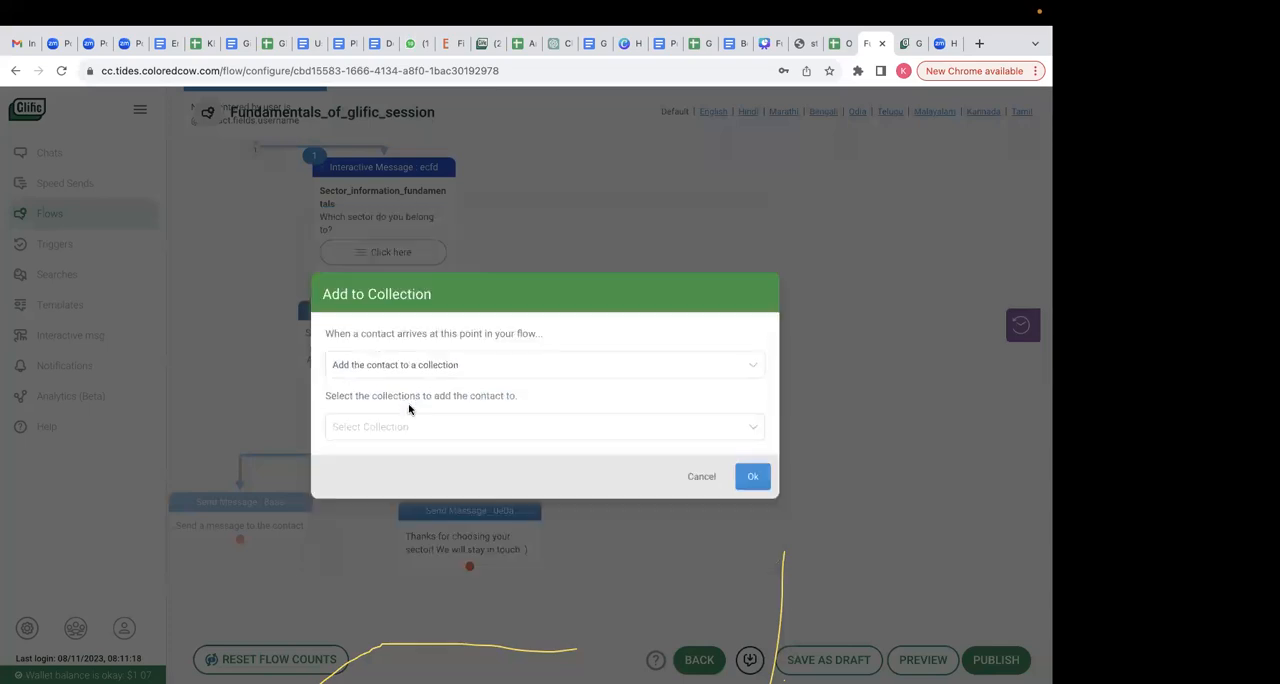
- Choose Agriculture_fundamentals as the collection for the new node and save the node
{"action": "left_click", "coordinate": [412, 432]}
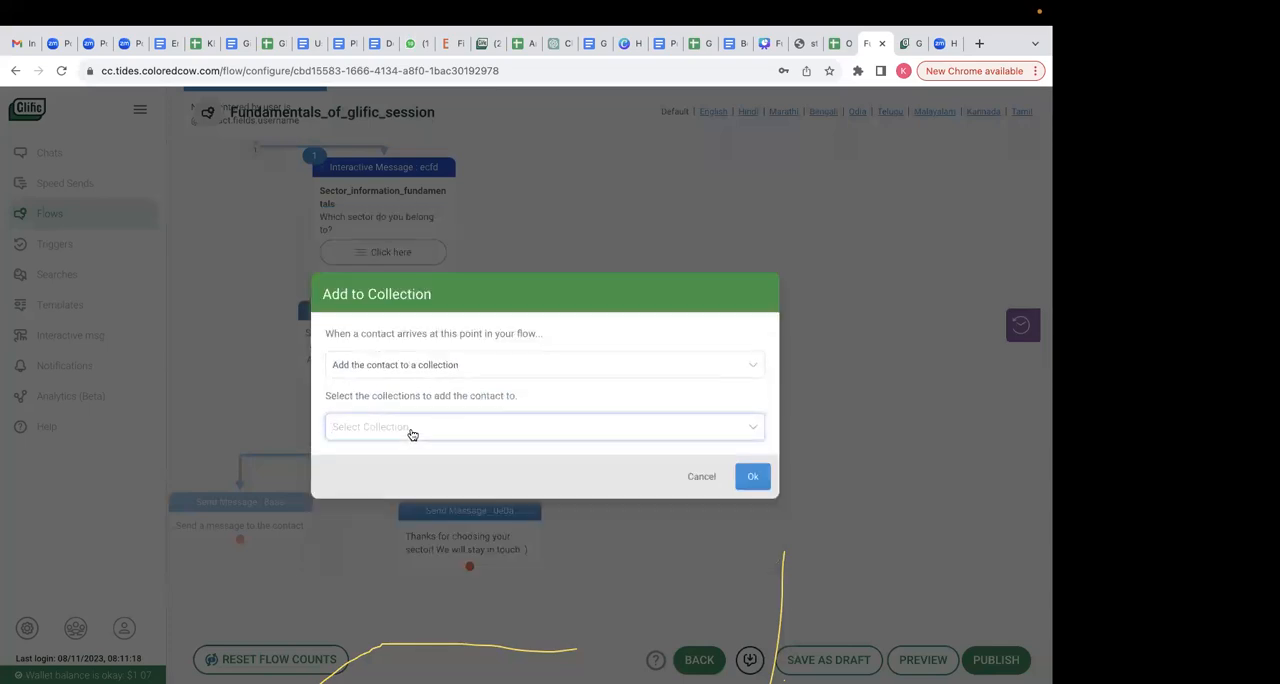
{"action": "type", "text": "agri"}
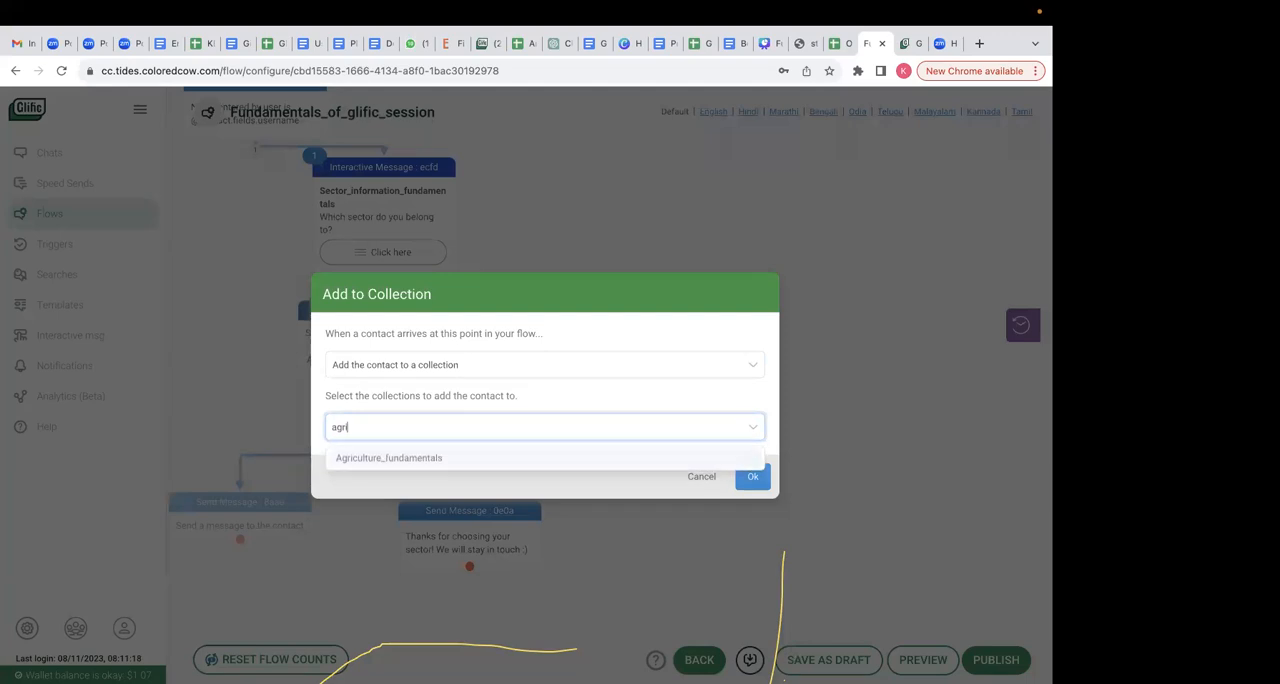
{"action": "left_click", "coordinate": [392, 460]}
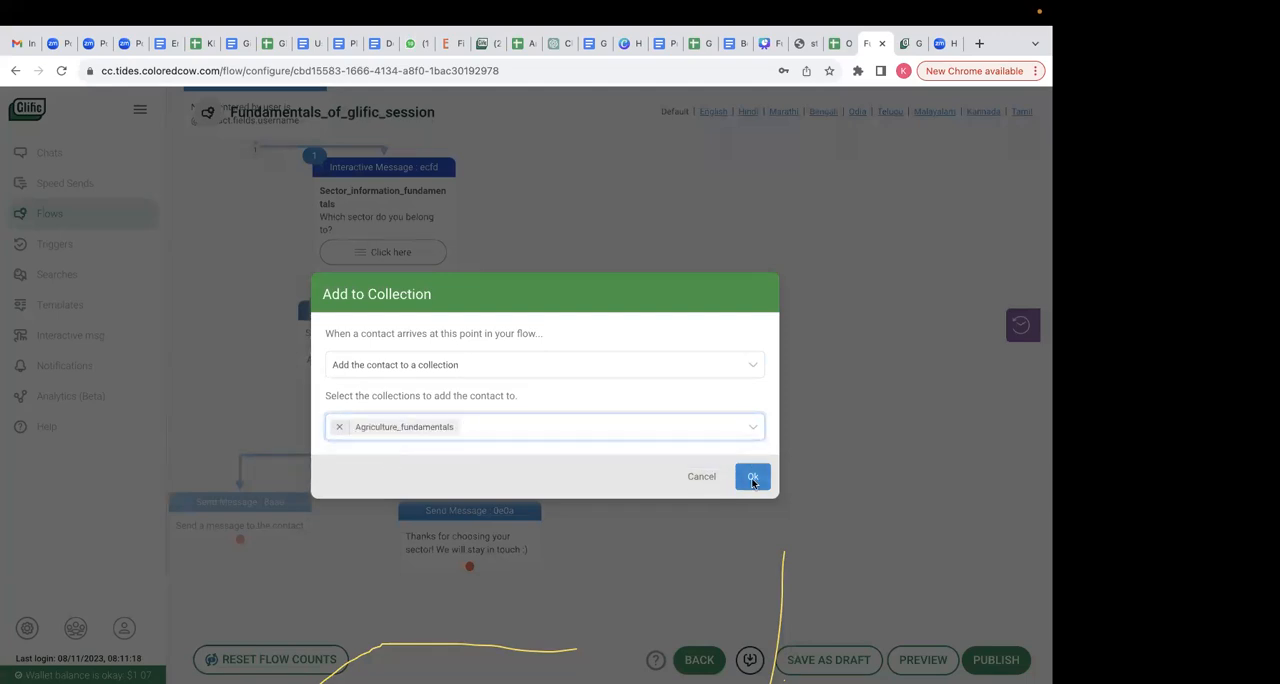
{"action": "left_click", "coordinate": [752, 477]}
- Connect the Add to Collection node to the "Thanks for choosing your sector!" message and publish the flow, staying in the editor
{"action": "left_click_drag", "start_coordinate": [255, 548], "coordinate": [452, 536]}
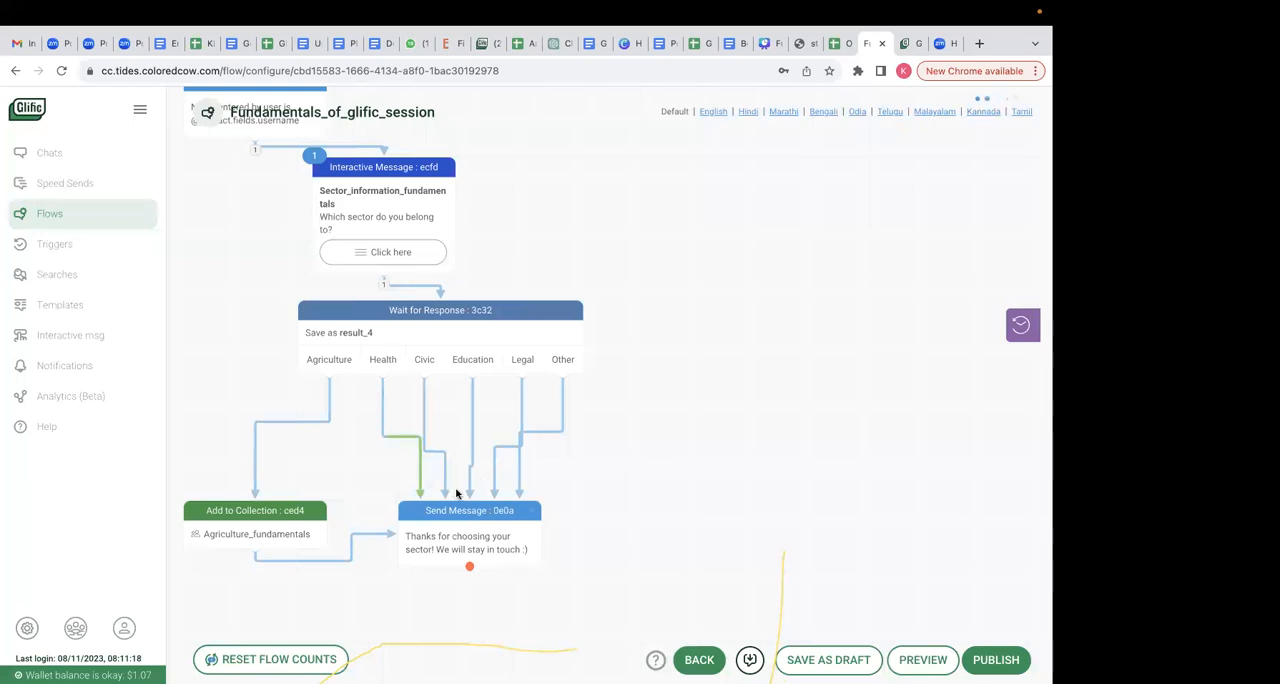
{"action": "left_click", "coordinate": [996, 660]}
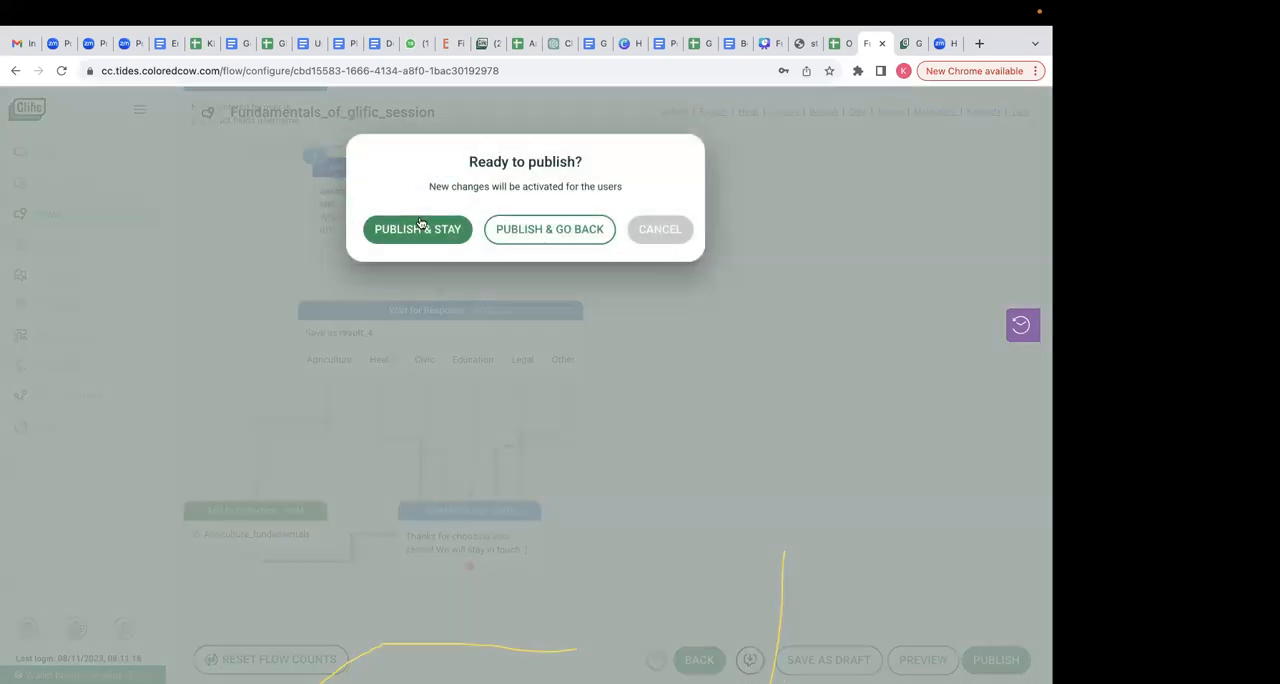
{"action": "left_click", "coordinate": [418, 229]}
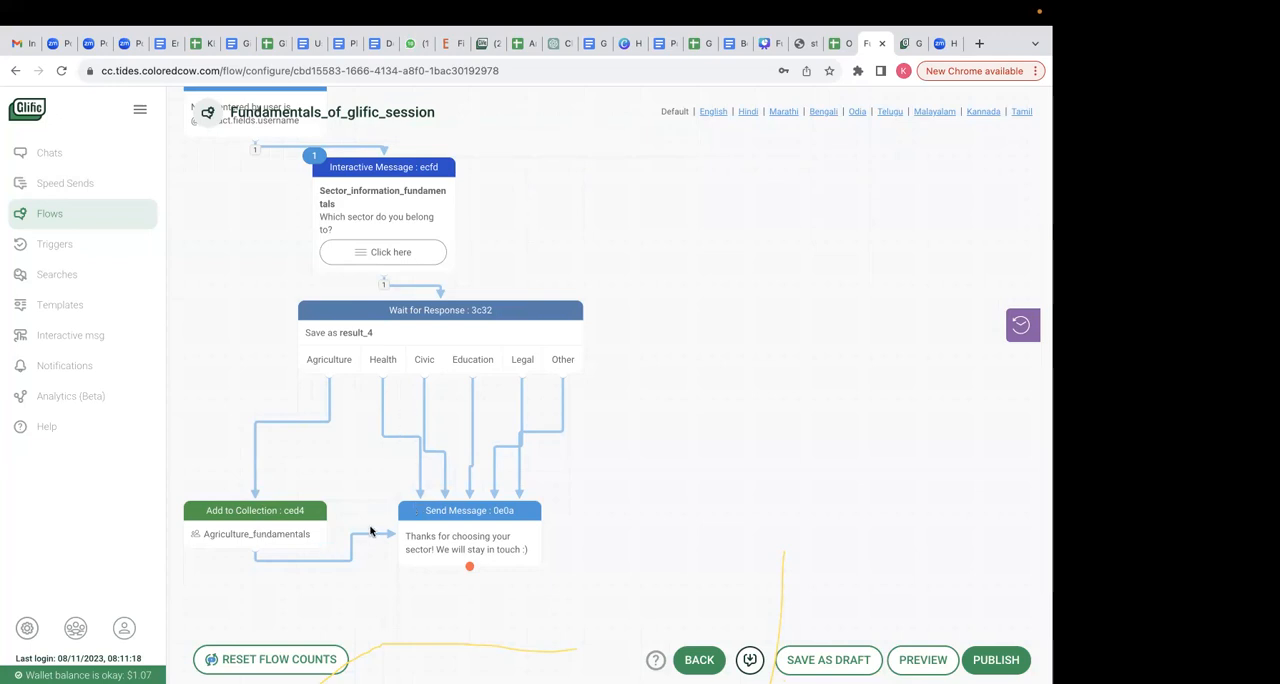
- Move the "Oh! Are you sure you don't want to give consent?" message node slightly down and to the right on the canvas
{"action": "scroll", "coordinate": [679, 344], "scroll_direction": "up", "scroll_amount": 6}
{"action": "scroll", "coordinate": [673, 339], "scroll_direction": "up", "scroll_amount": 6}
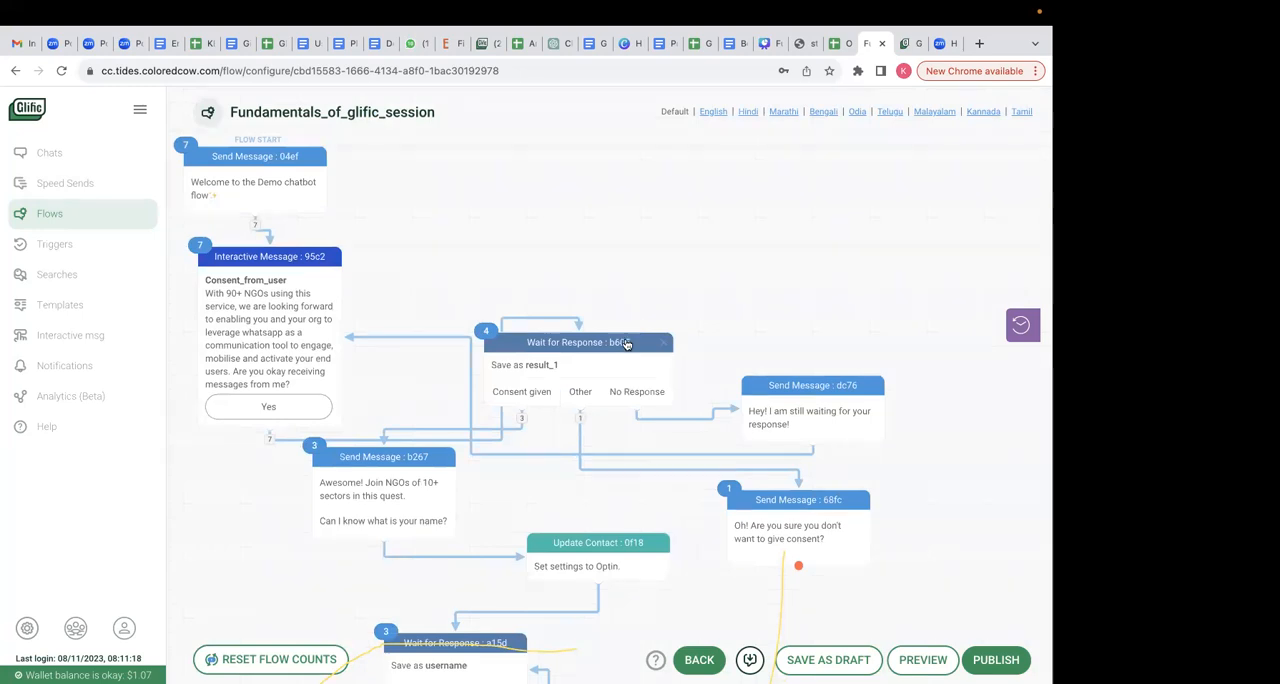
{"action": "scroll", "coordinate": [628, 338], "scroll_direction": "down", "scroll_amount": 1}
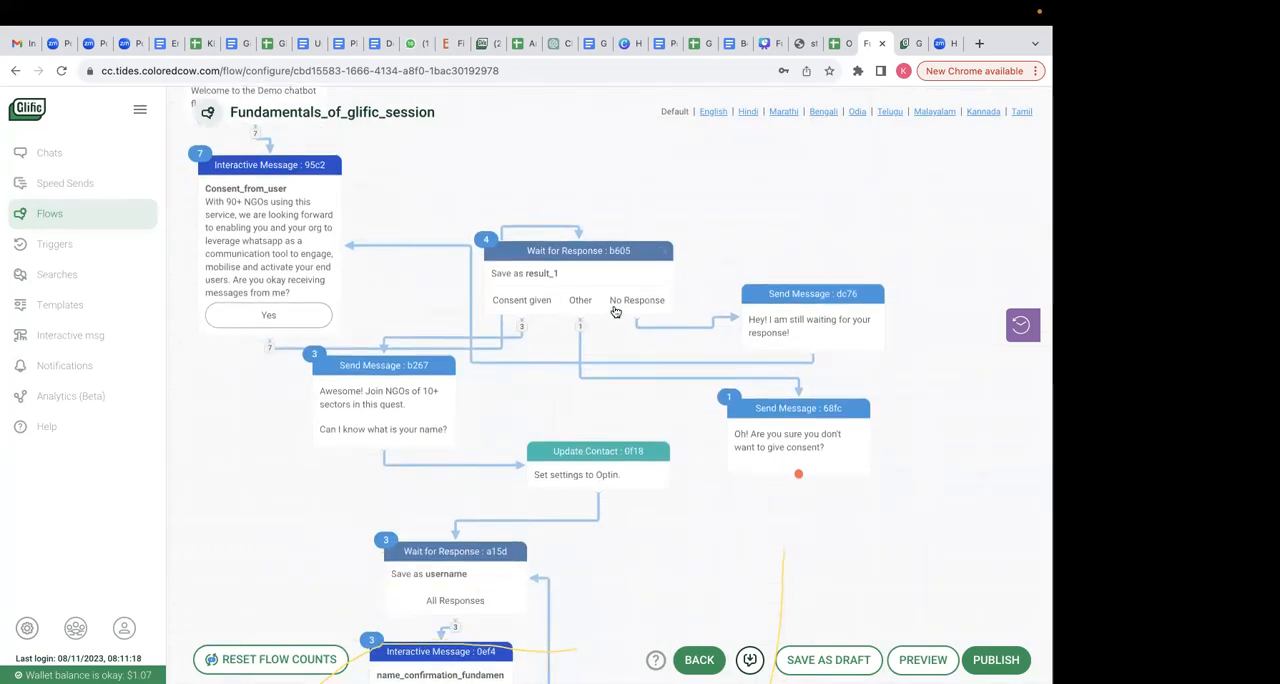
{"action": "left_click_drag", "start_coordinate": [814, 408], "coordinate": [843, 436]}
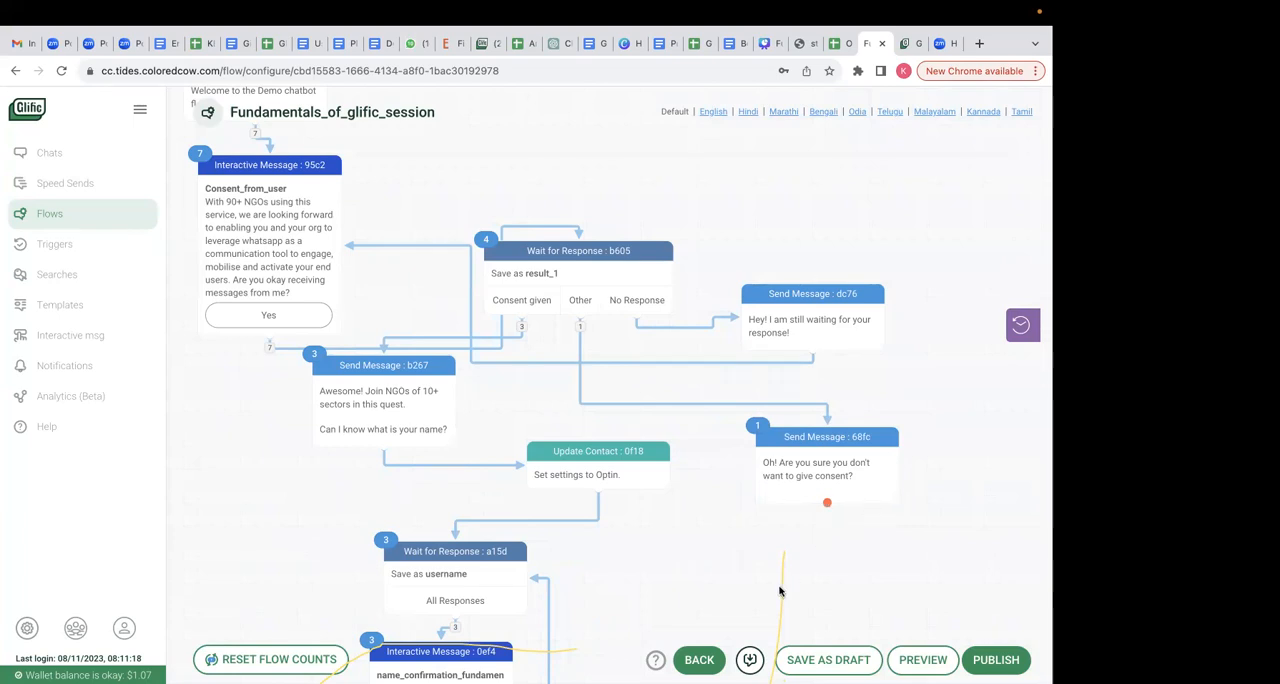
{"action": "scroll", "coordinate": [780, 586], "scroll_direction": "down", "scroll_amount": 10}
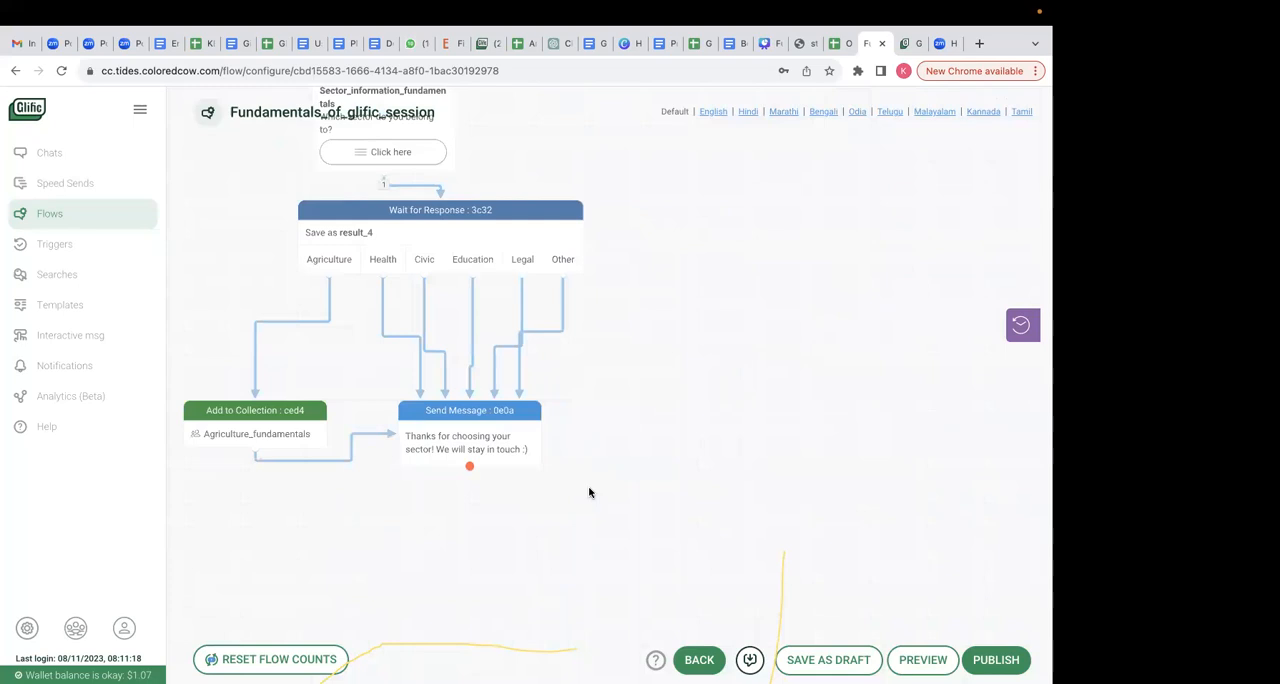
{"action": "scroll", "coordinate": [643, 400], "scroll_direction": "up", "scroll_amount": 10}
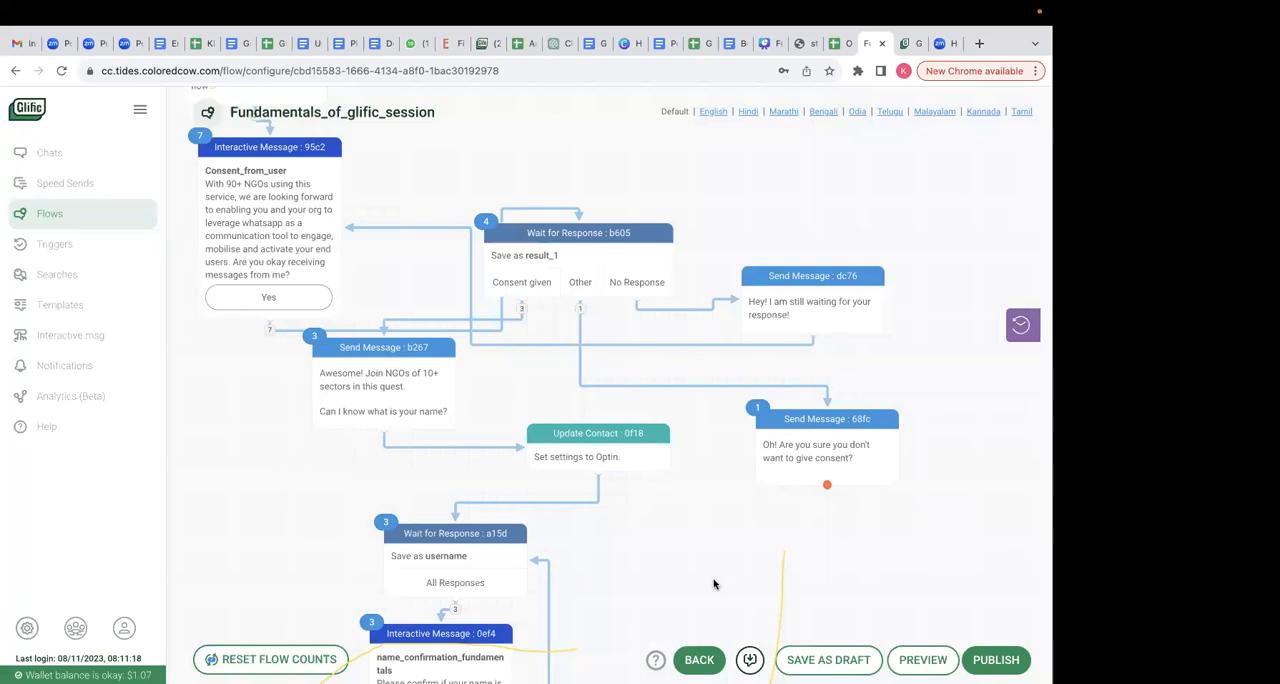
{"action": "scroll", "coordinate": [714, 584], "scroll_direction": "down", "scroll_amount": 10}
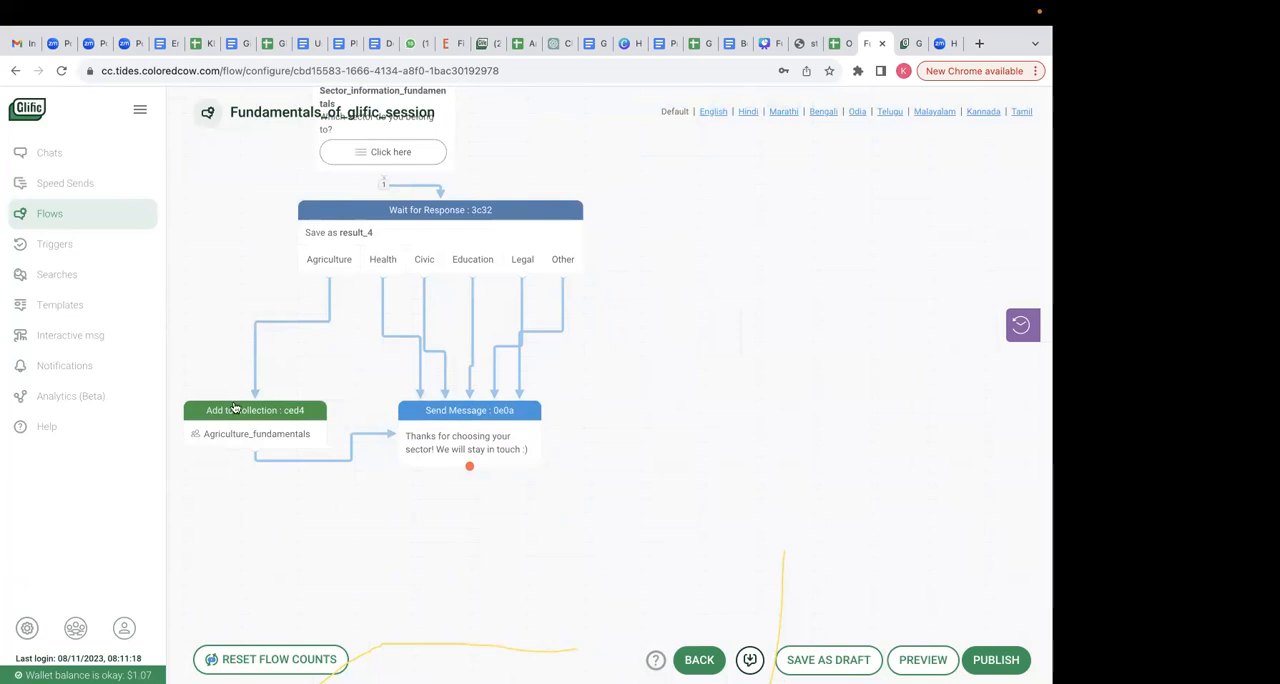
- Open the chats and look through the conversation of the contact who was sent the Calendly scheduling link
{"action": "left_click", "coordinate": [74, 160]}
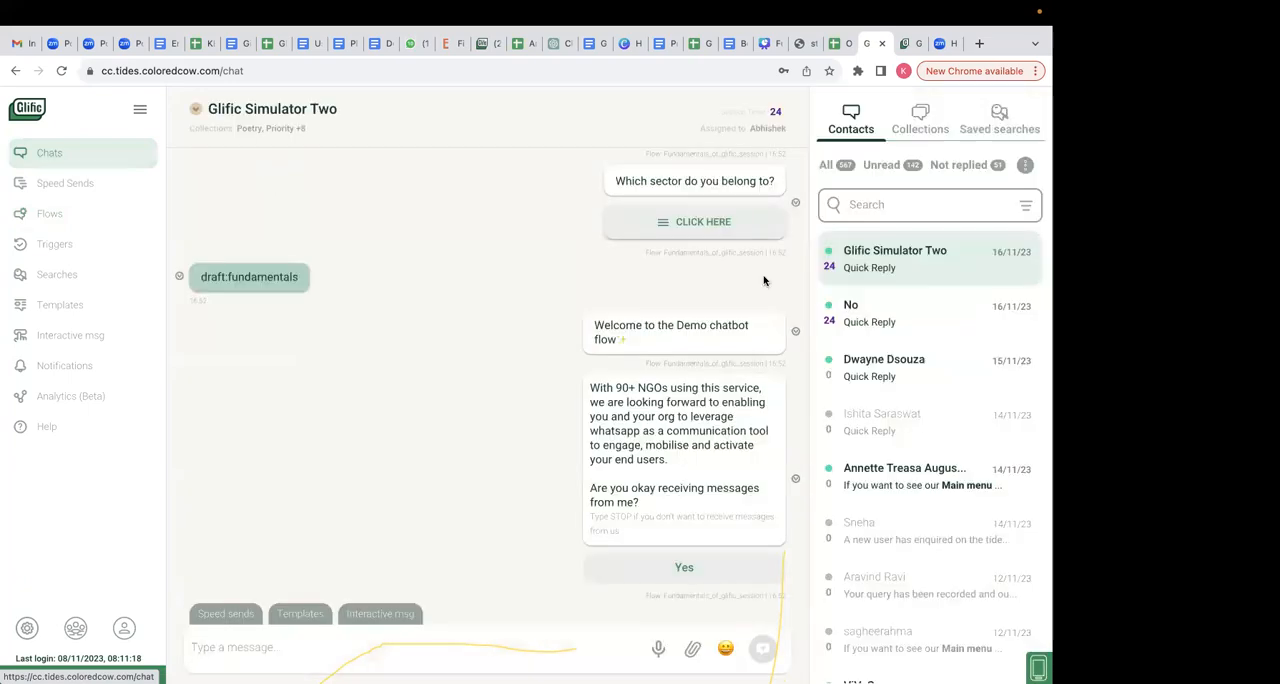
{"action": "mouse_move", "coordinate": [829, 268]}
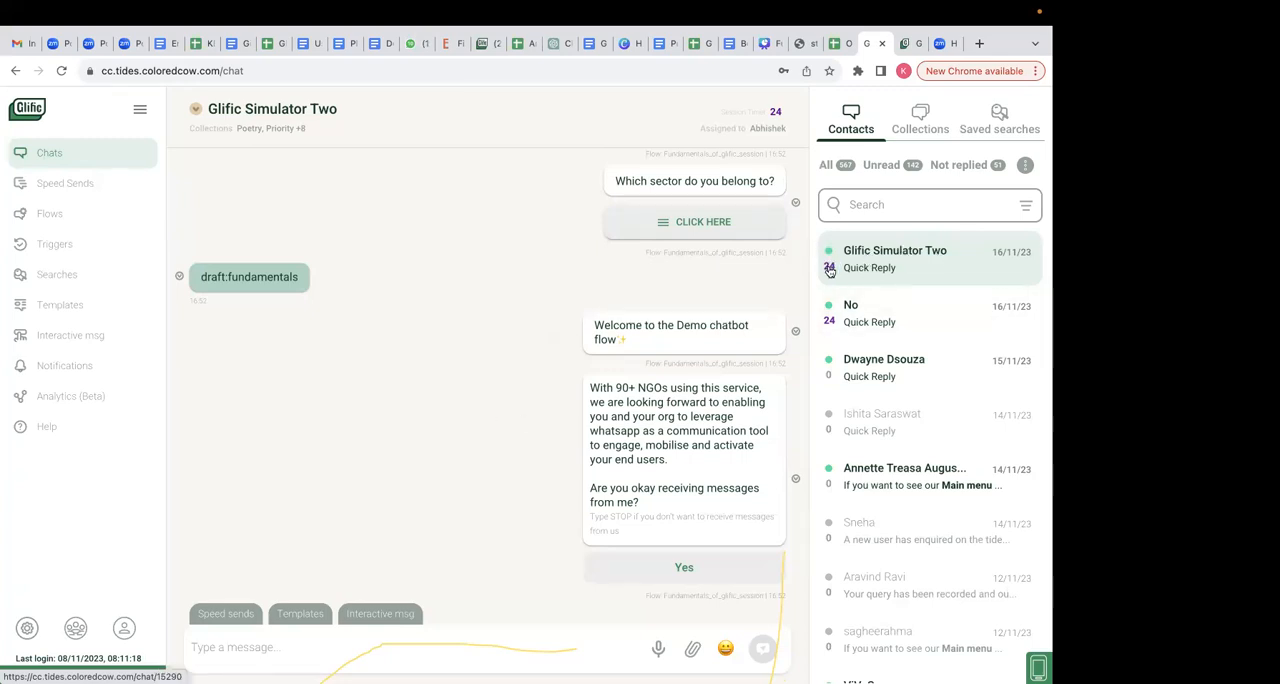
{"action": "left_click", "coordinate": [855, 422]}
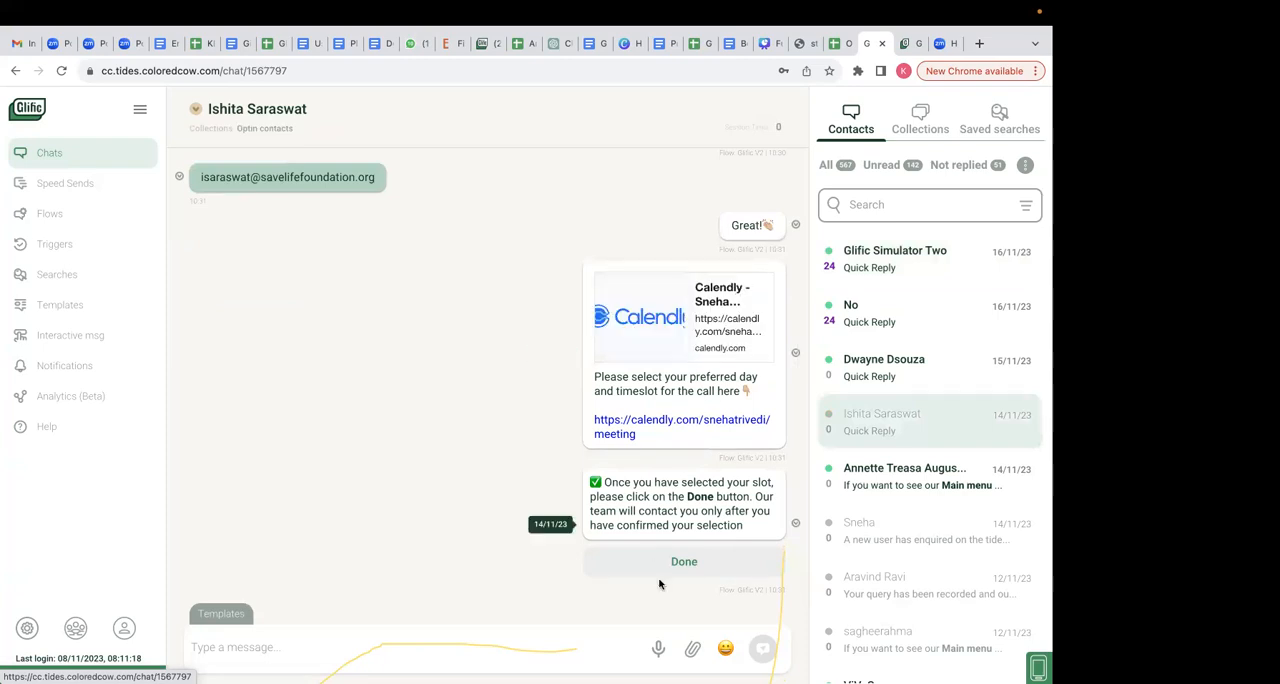
{"action": "scroll", "coordinate": [571, 352], "scroll_direction": "up", "scroll_amount": 5}
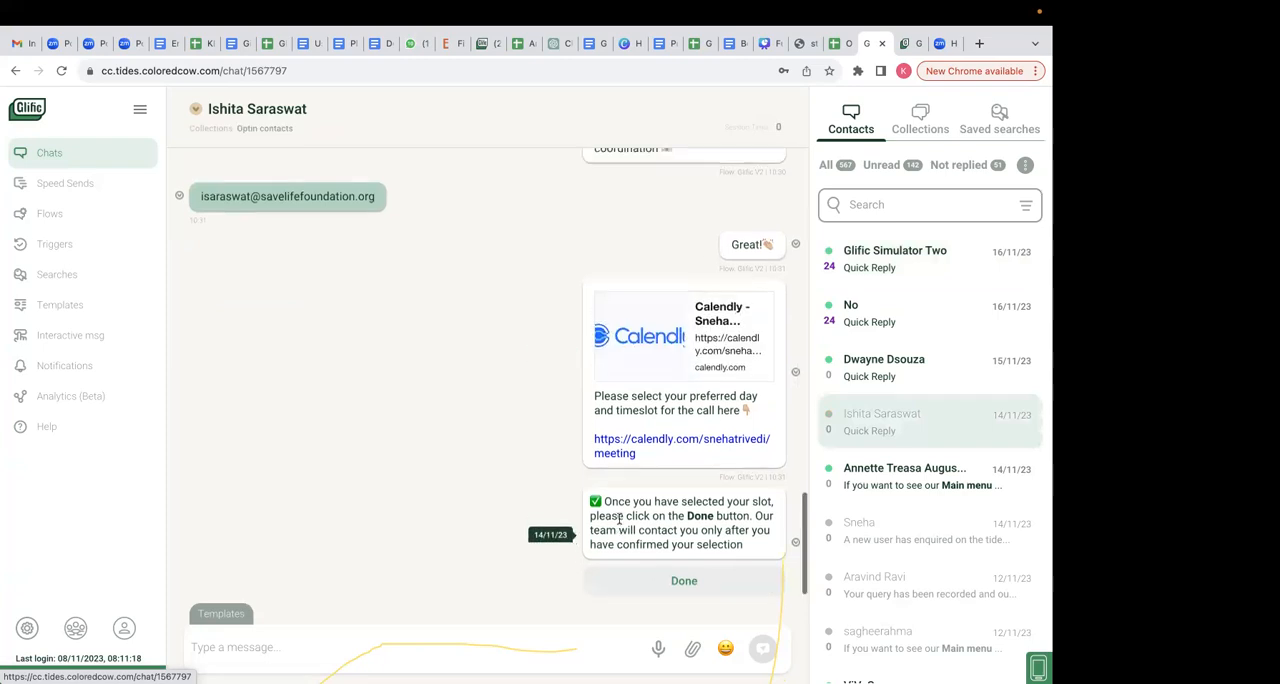
{"action": "scroll", "coordinate": [556, 371], "scroll_direction": "up", "scroll_amount": 2}
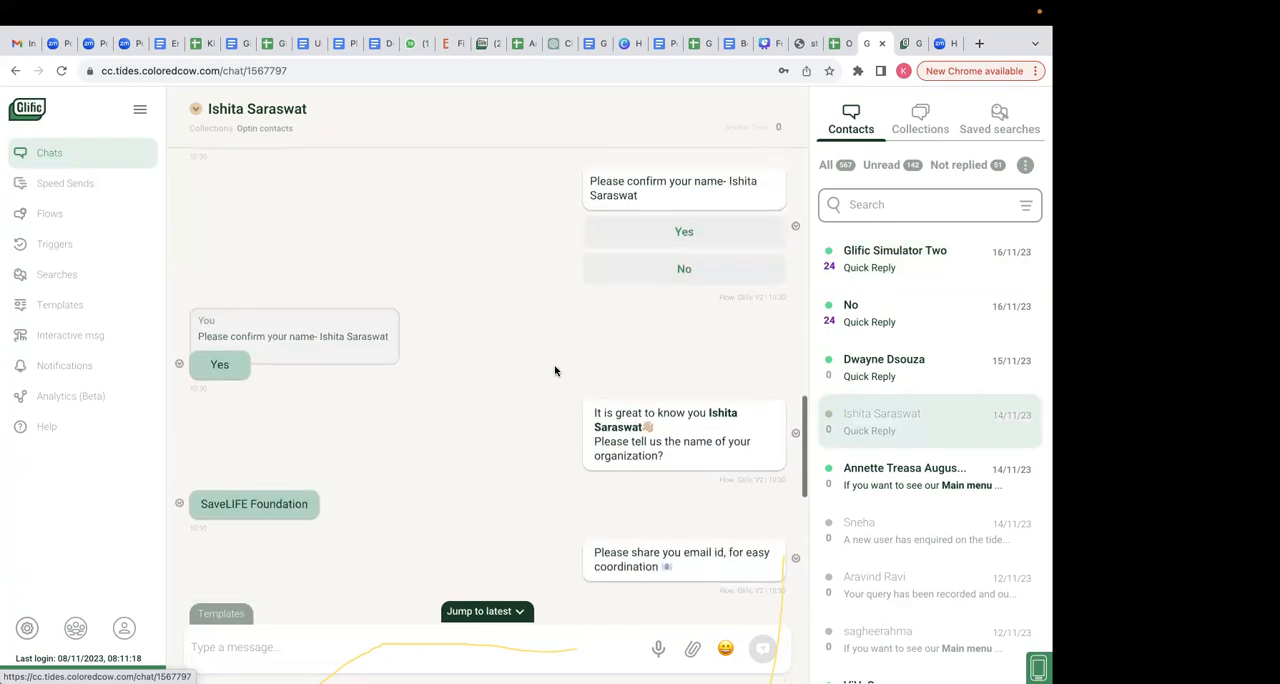
{"action": "scroll", "coordinate": [557, 366], "scroll_direction": "down", "scroll_amount": 5}
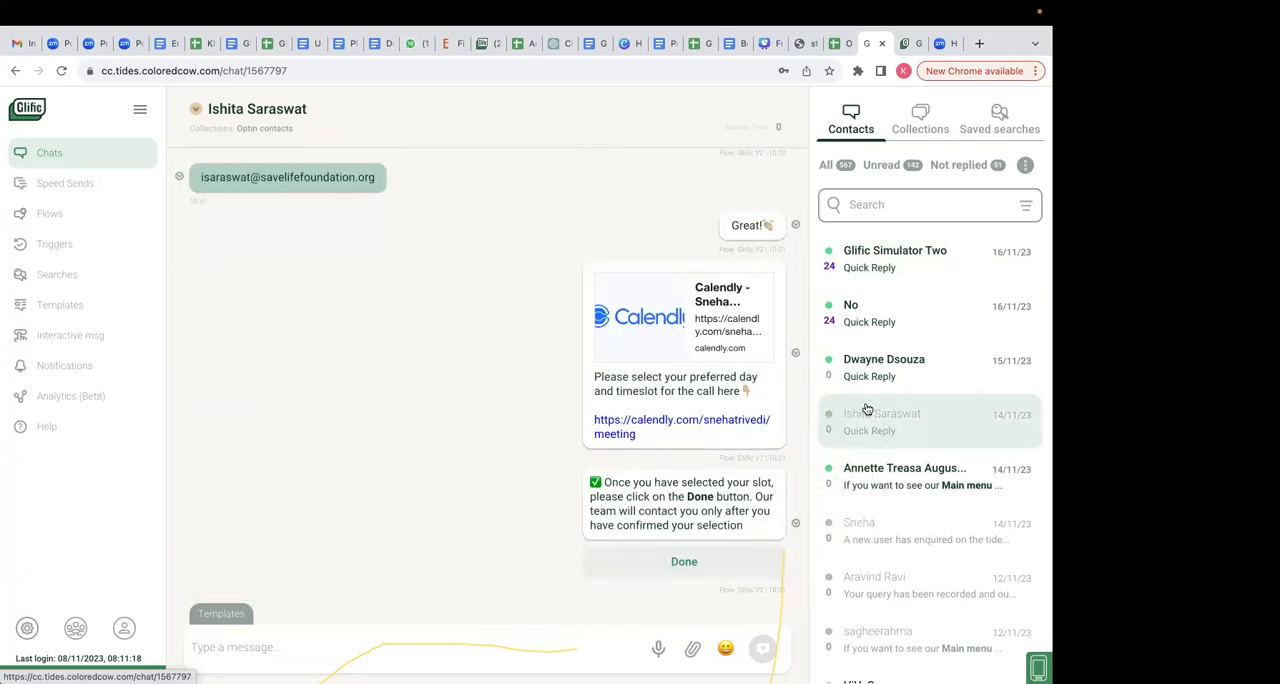
- Try to send a free-text message to the contact who was sent the Calendly scheduling link
{"action": "left_click", "coordinate": [314, 649]}
{"action": "type", "text": "savelifefoun"}
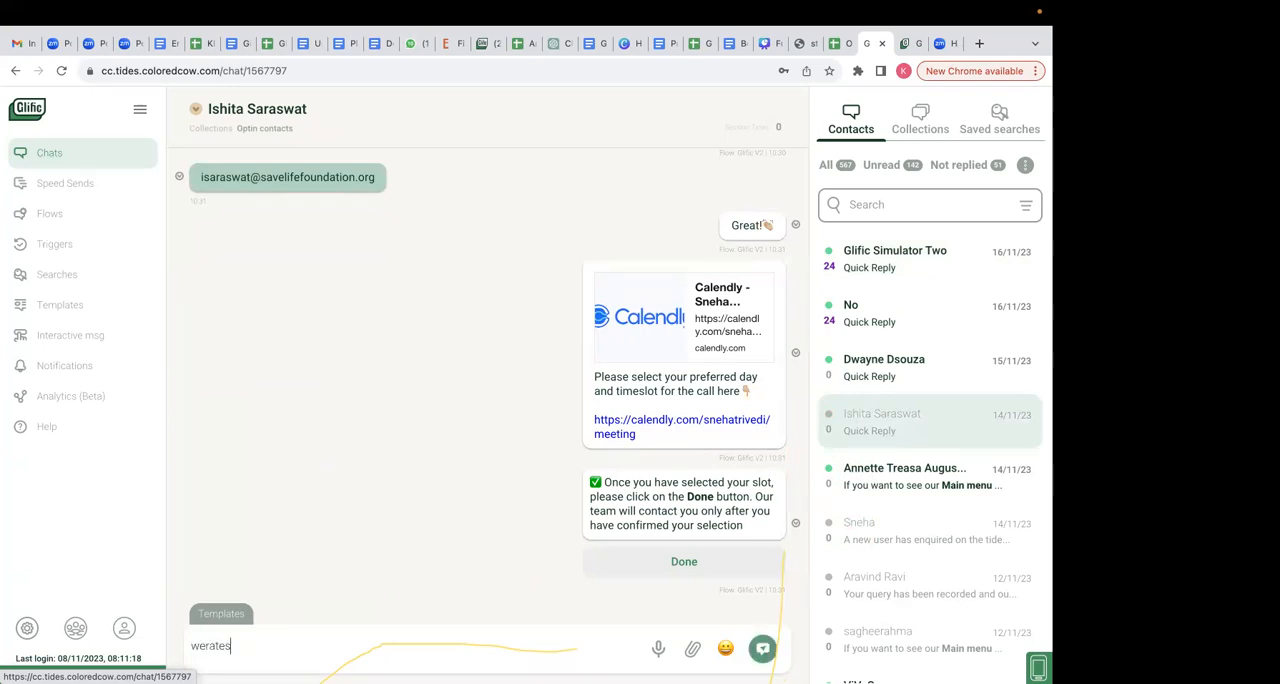
{"action": "key", "text": "Return"}
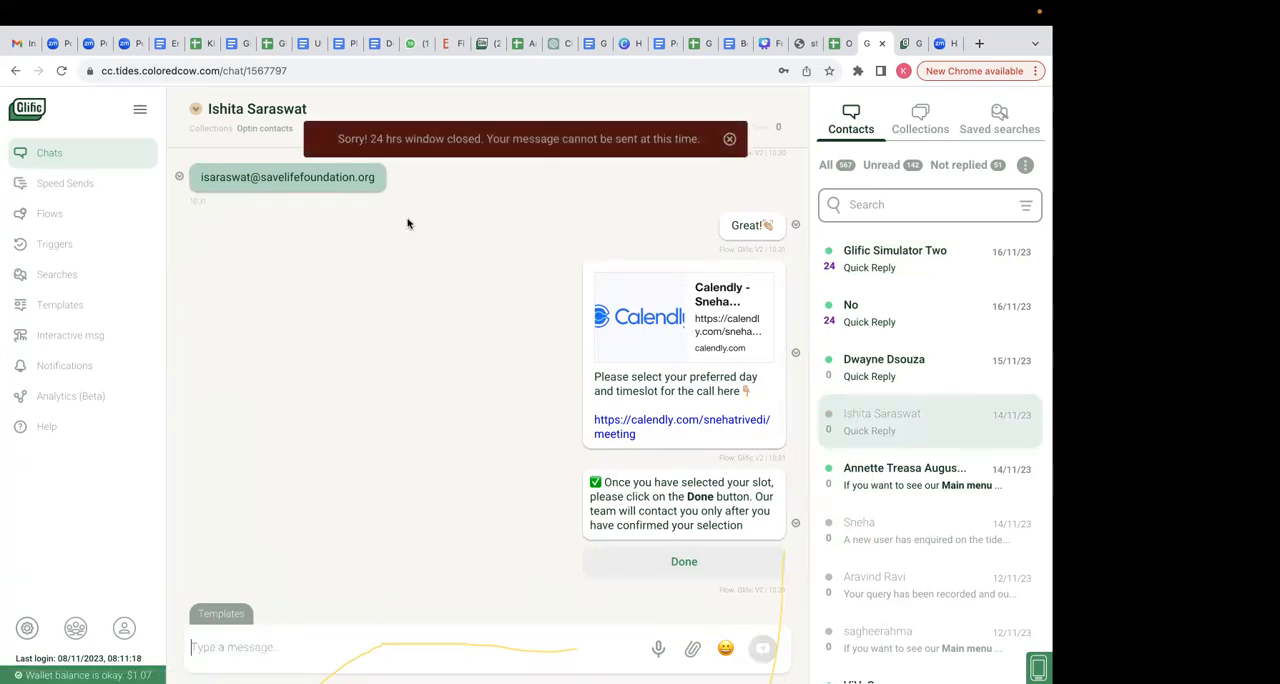
{"action": "left_click_drag", "start_coordinate": [433, 132], "coordinate": [690, 147]}
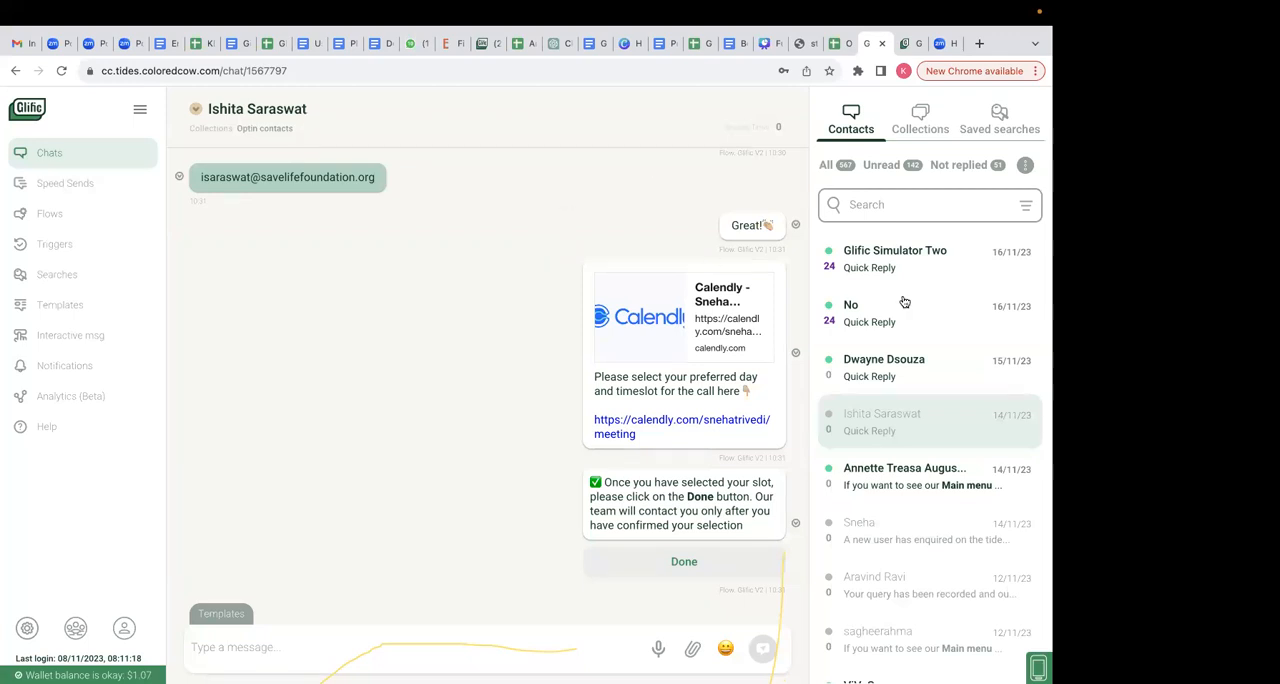
- Compare the Glific Simulator Two conversation with that of the contact who was sent the Calendly scheduling link
{"action": "left_click", "coordinate": [943, 256]}
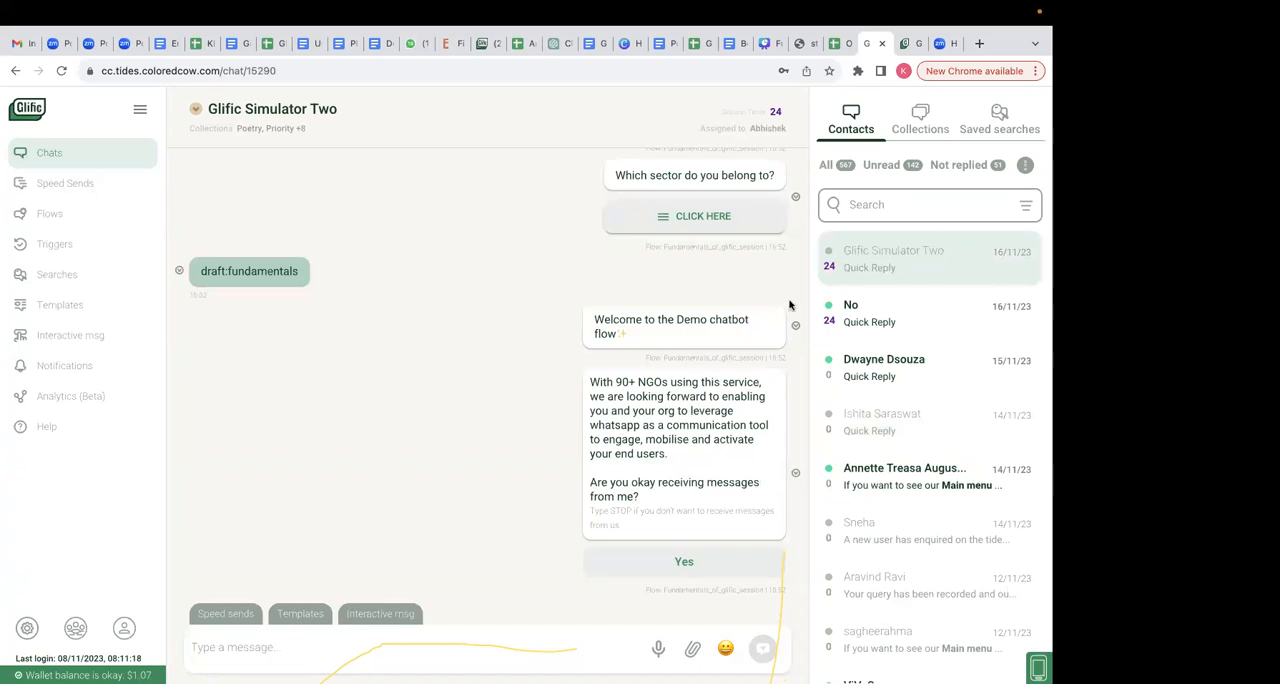
{"action": "scroll", "coordinate": [399, 541], "scroll_direction": "down", "scroll_amount": 1}
{"action": "scroll", "coordinate": [423, 435], "scroll_direction": "up", "scroll_amount": 2}
{"action": "scroll", "coordinate": [423, 435], "scroll_direction": "down", "scroll_amount": 2}
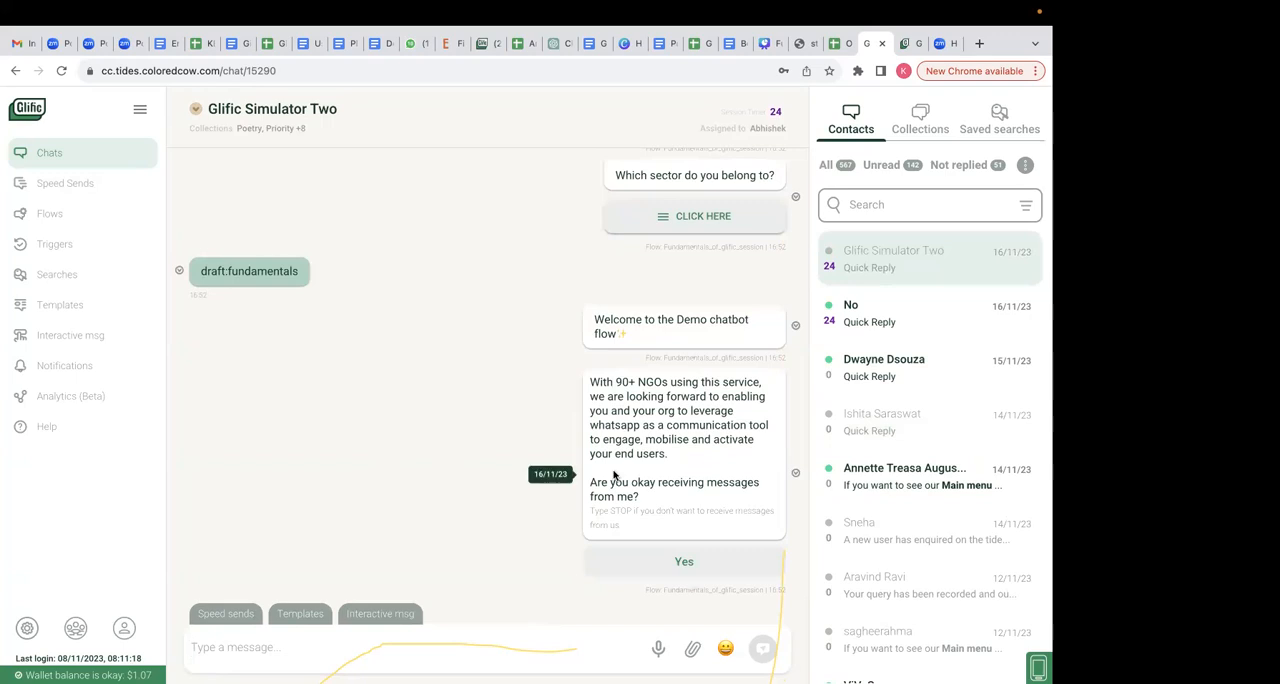
{"action": "left_click", "coordinate": [890, 418]}
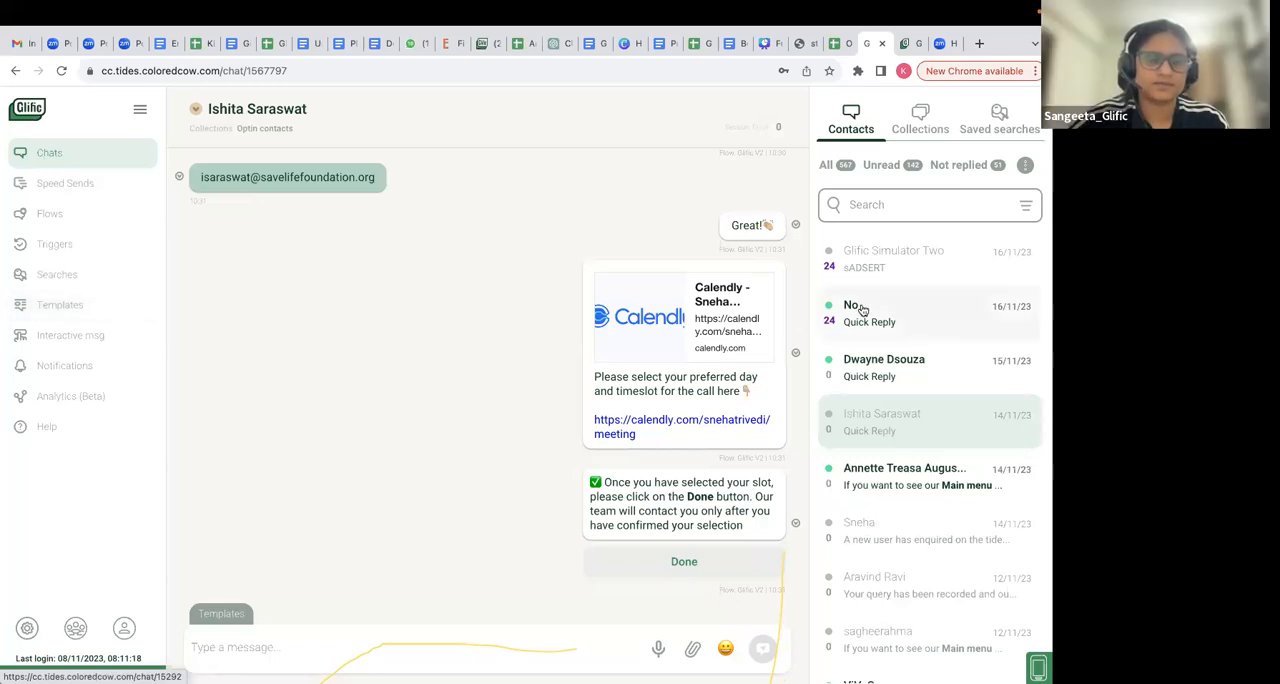
- Start the flow Fundamentals_of_glific_session for the contact Glific Simulator Two
{"action": "left_click", "coordinate": [886, 262]}
{"action": "left_click", "coordinate": [195, 108]}
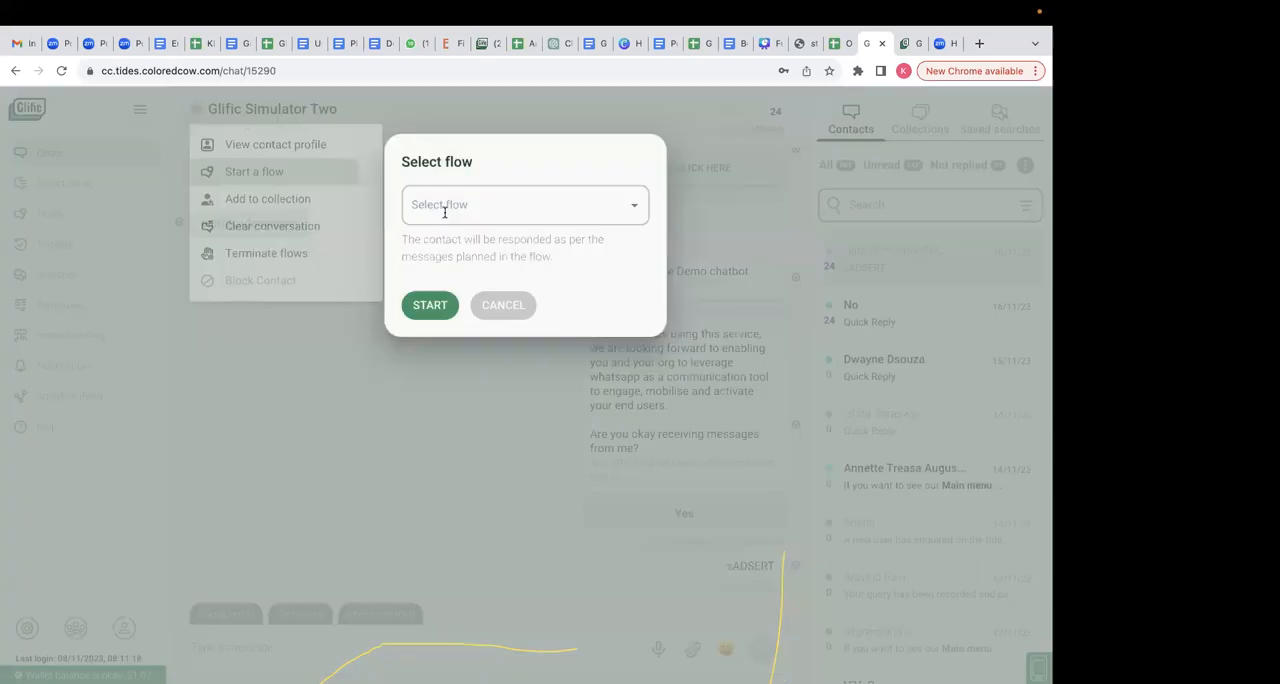
{"action": "left_click", "coordinate": [443, 206]}
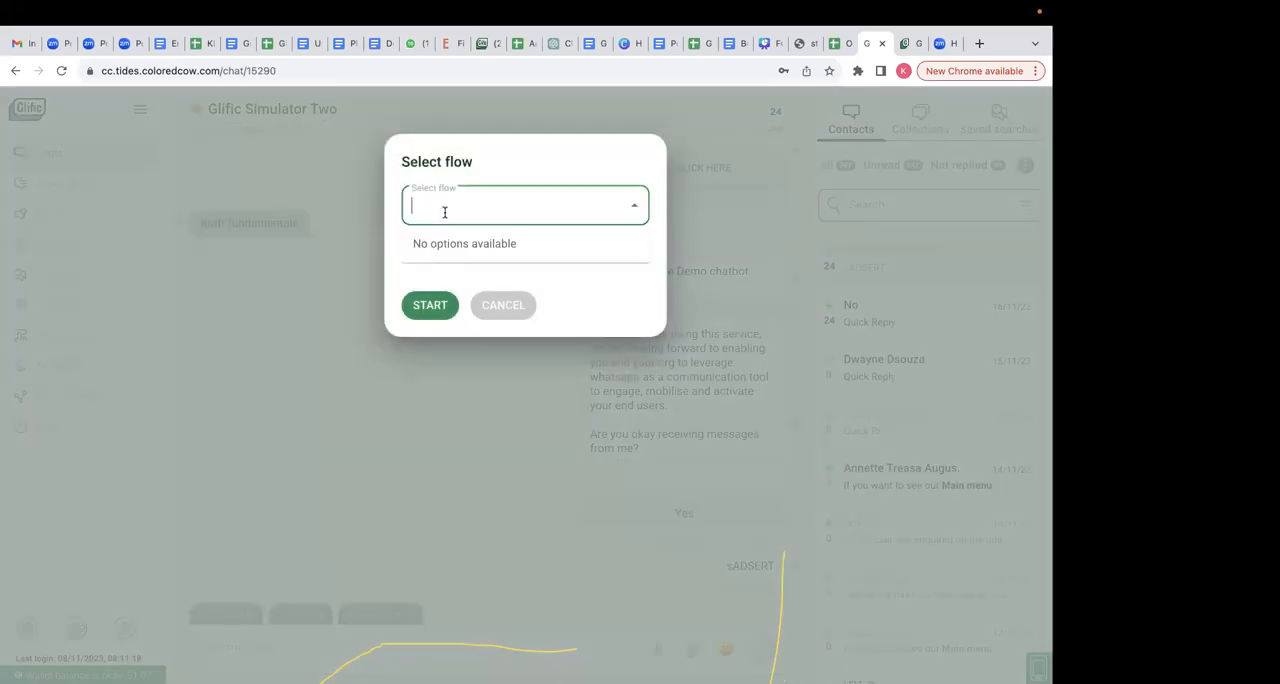
{"action": "type", "text": "FUN"}
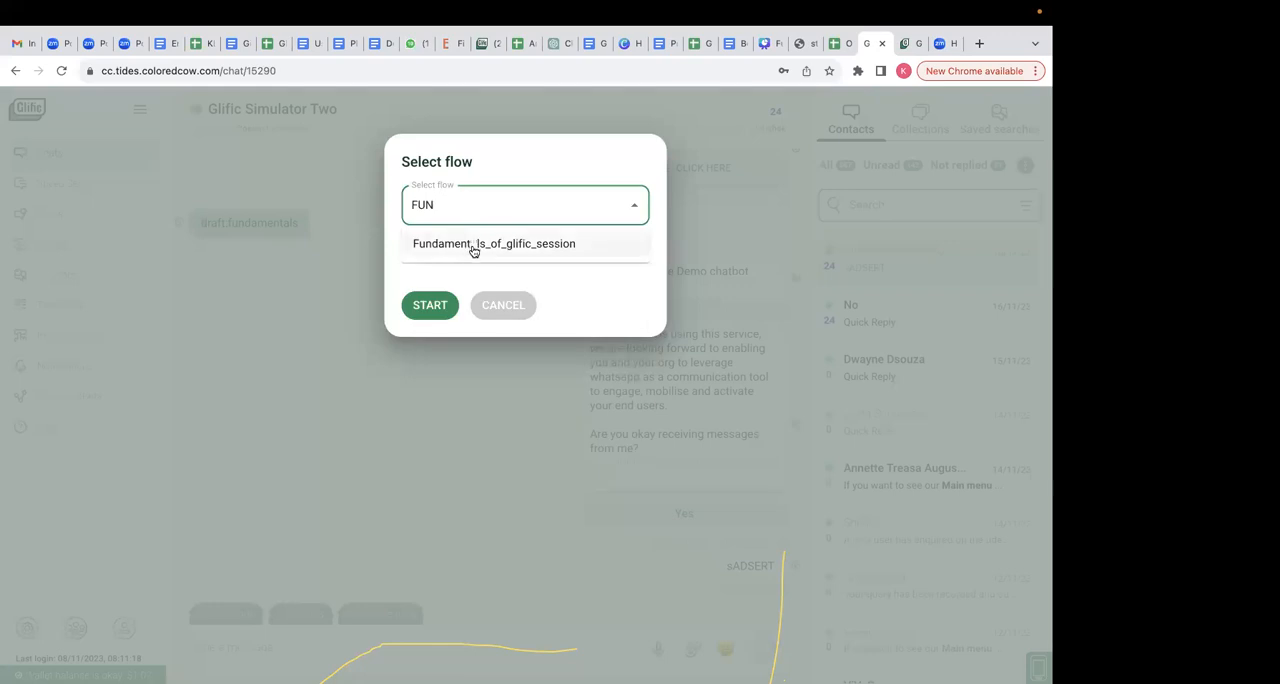
{"action": "left_click", "coordinate": [471, 247]}
{"action": "left_click", "coordinate": [429, 306]}
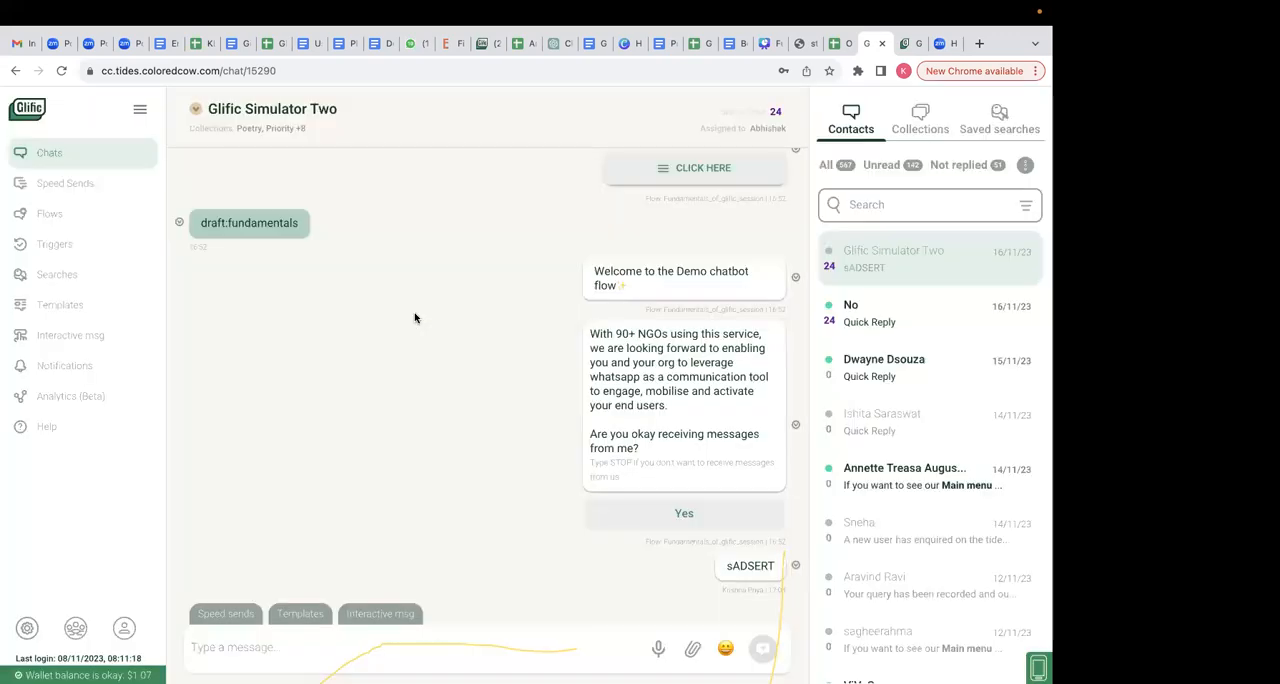
- Create a new trigger and choose Fundamentals_of_glific_session as its flow
{"action": "mouse_move", "coordinate": [56, 213]}
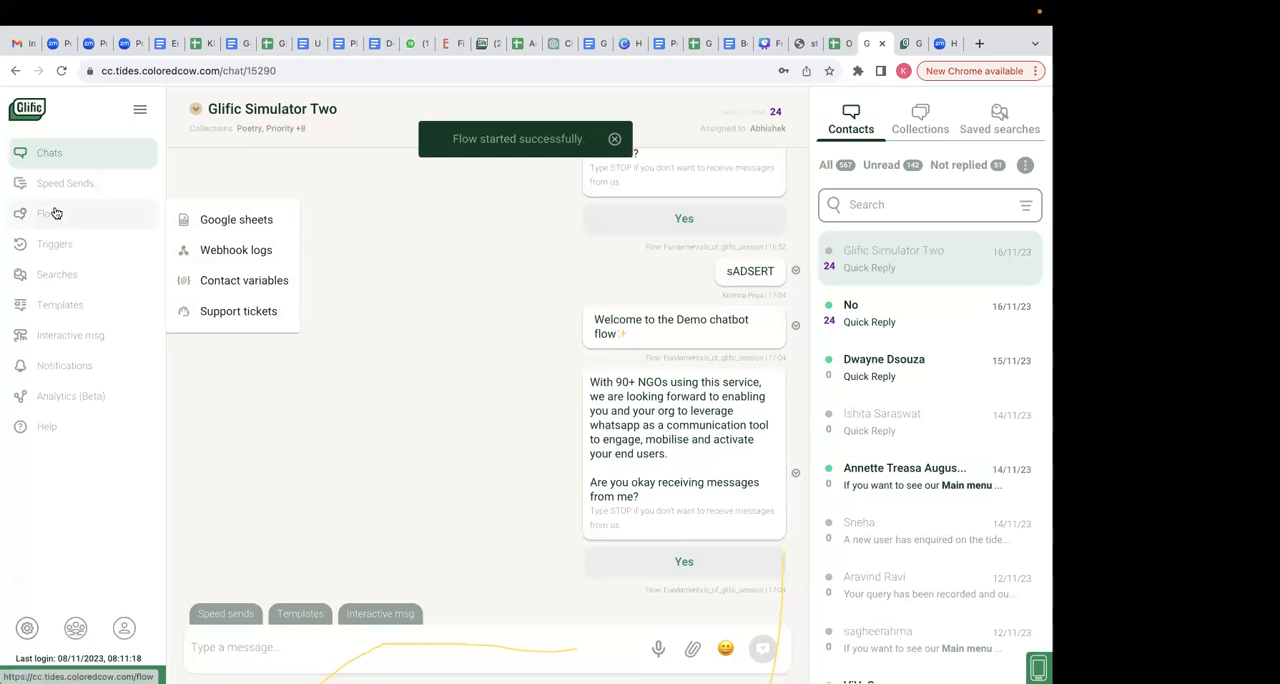
{"action": "left_click", "coordinate": [121, 252]}
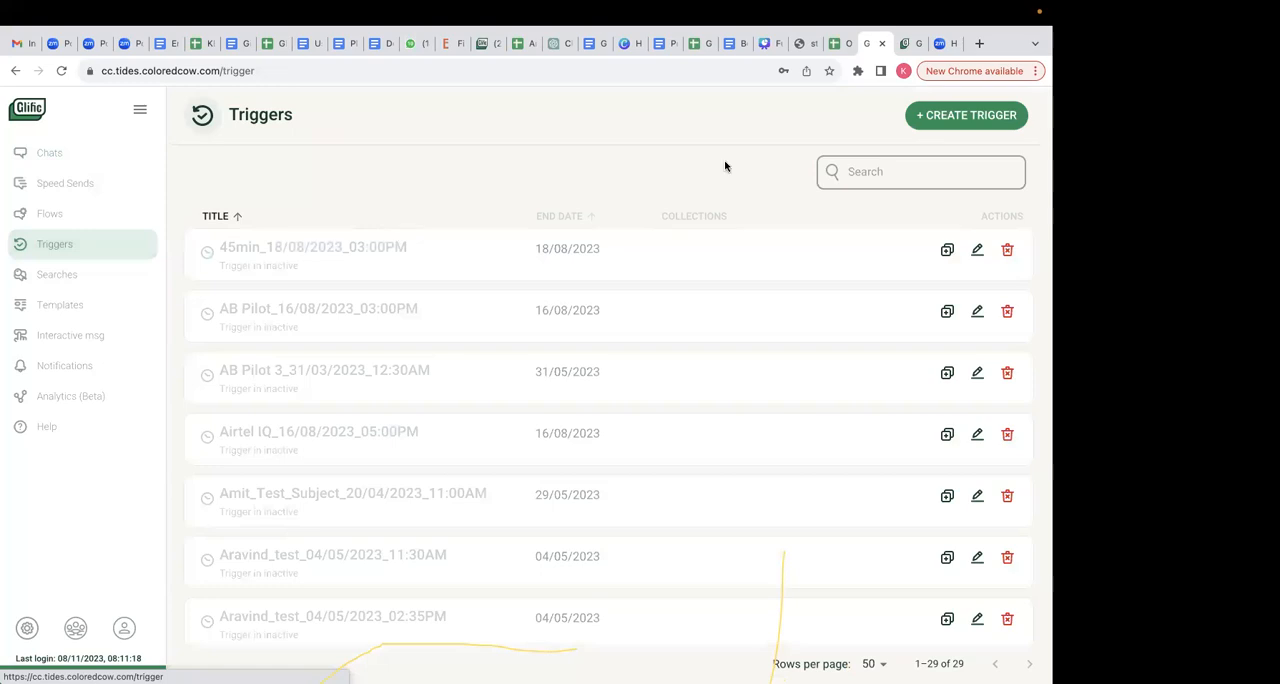
{"action": "left_click", "coordinate": [954, 122]}
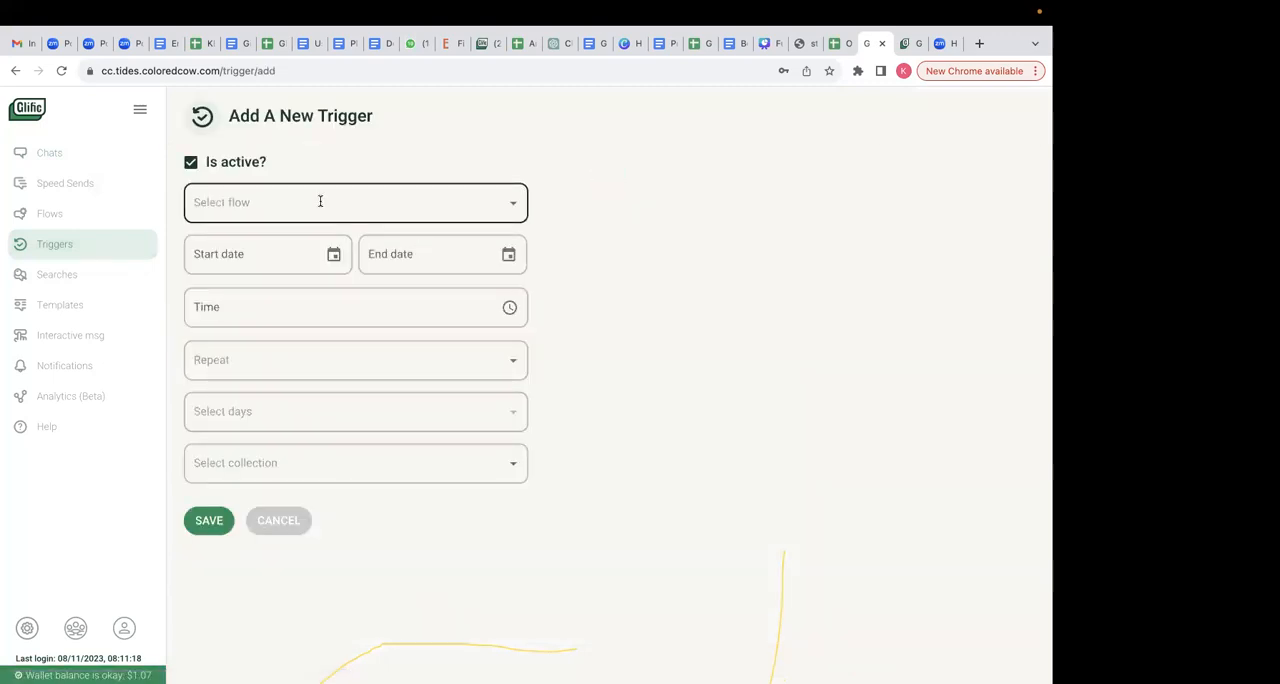
{"action": "left_click", "coordinate": [320, 201]}
{"action": "type", "text": "fun"}
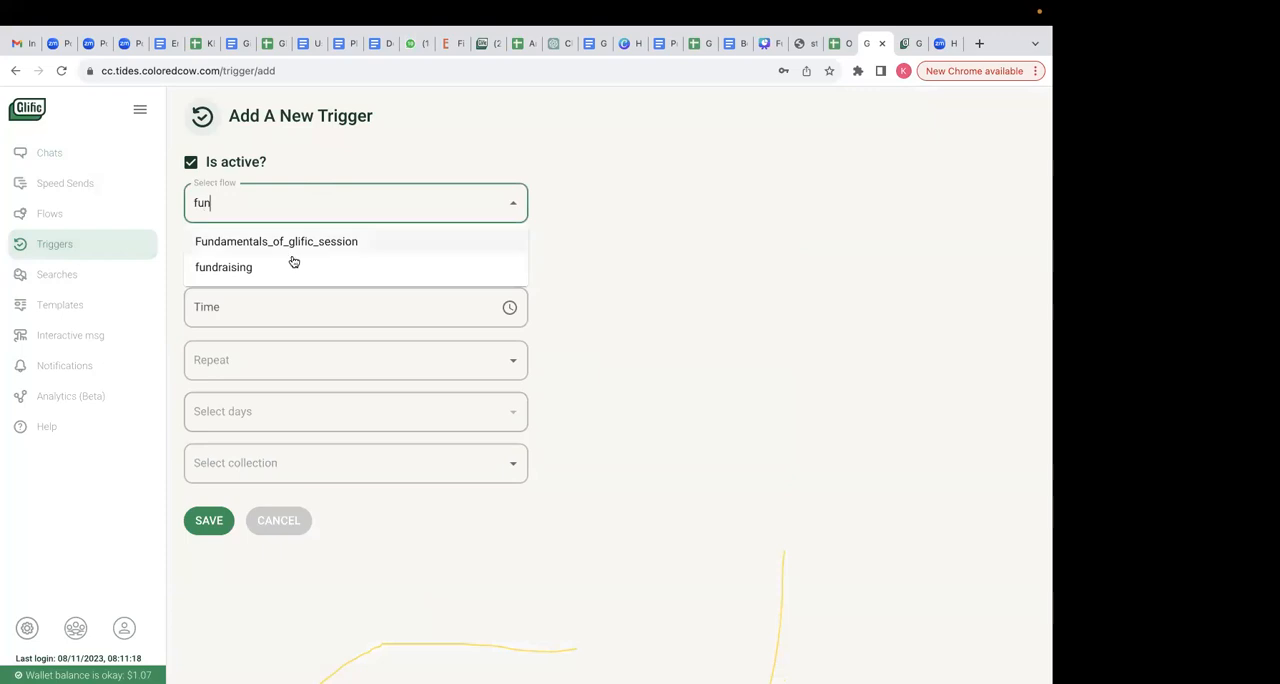
{"action": "left_click", "coordinate": [285, 241]}
- Set the trigger's start date to 11/17/2023 and its end date to 11/18/2023
{"action": "left_click", "coordinate": [334, 254]}
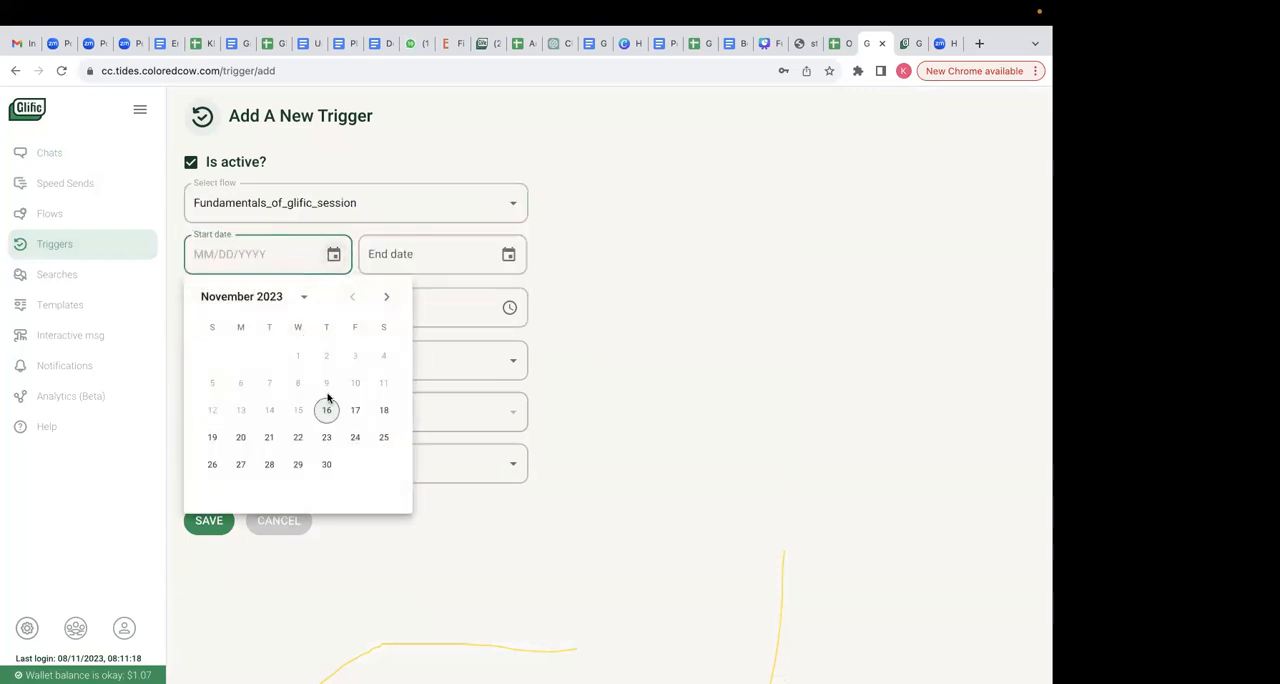
{"action": "left_click", "coordinate": [354, 411]}
{"action": "left_click", "coordinate": [508, 254]}
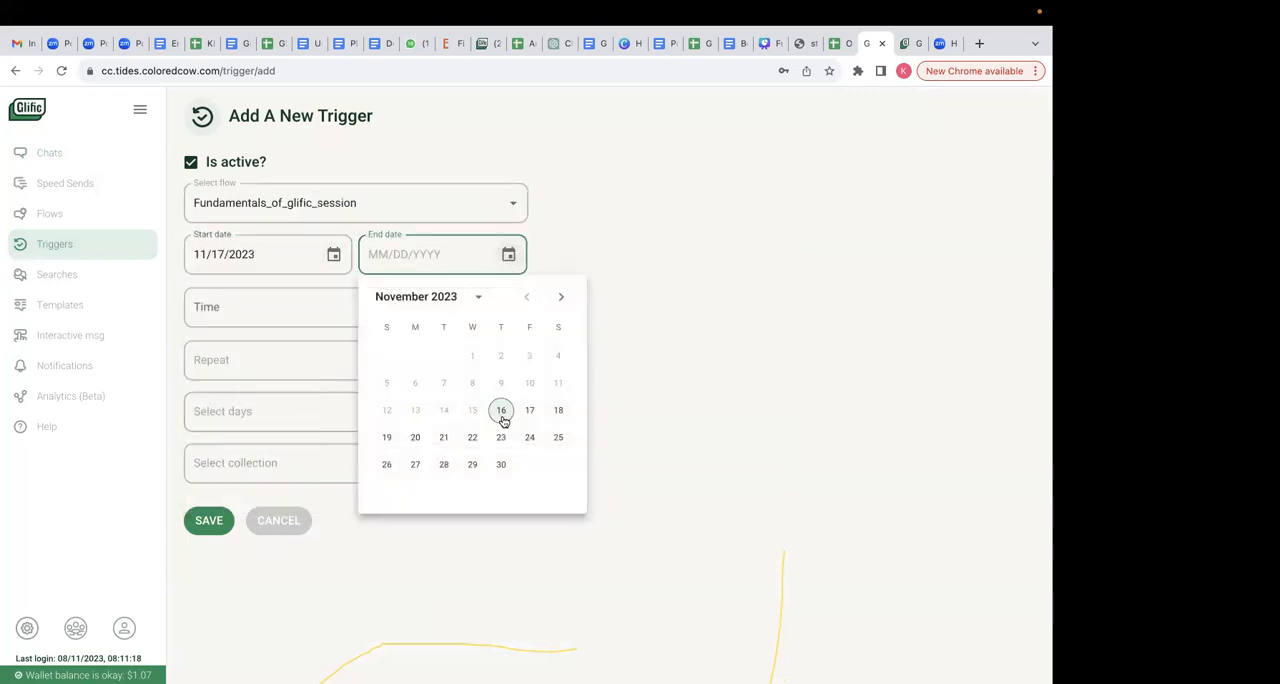
{"action": "left_click", "coordinate": [530, 414]}
{"action": "left_click", "coordinate": [508, 254]}
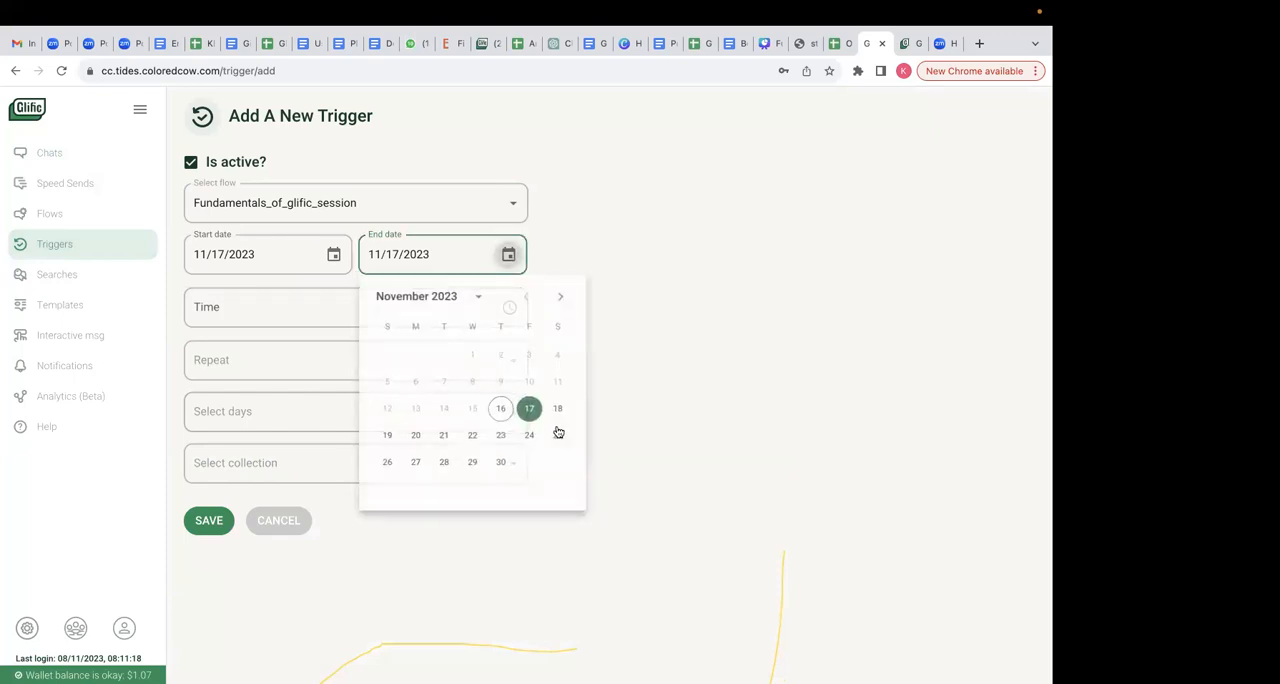
{"action": "left_click", "coordinate": [558, 412]}
- Set the trigger's time to 05:30 AM
{"action": "left_click", "coordinate": [337, 309]}
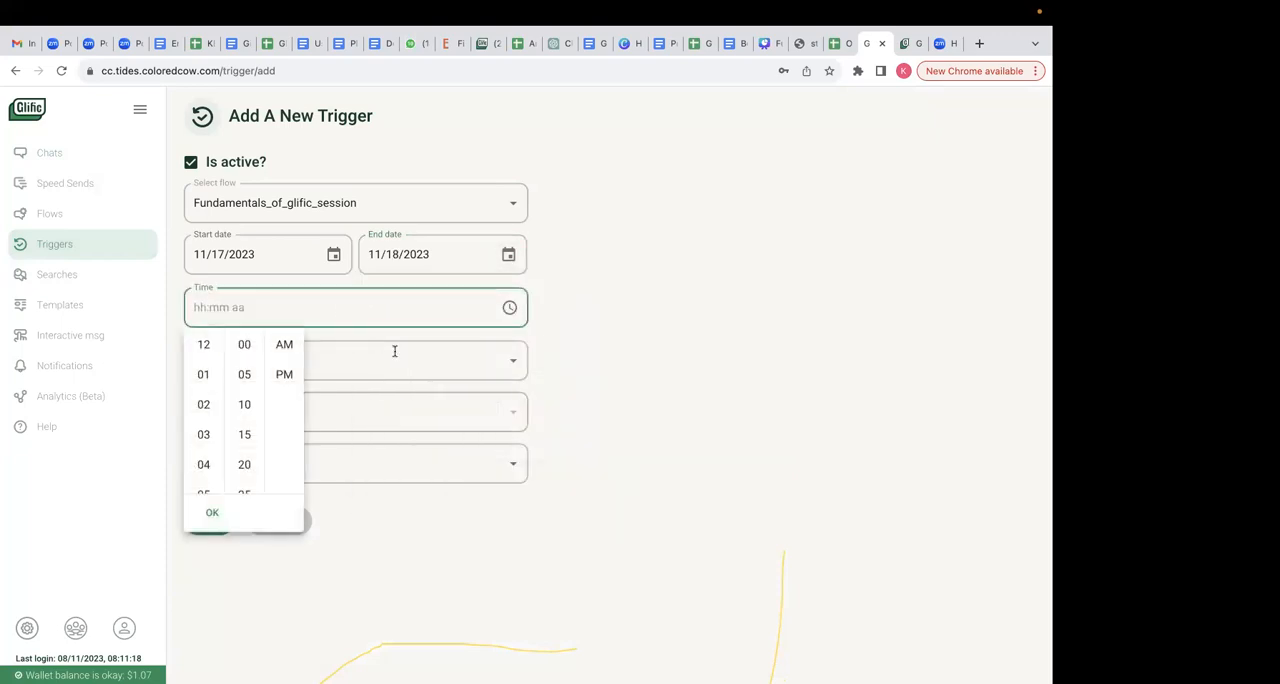
{"action": "left_click", "coordinate": [206, 492]}
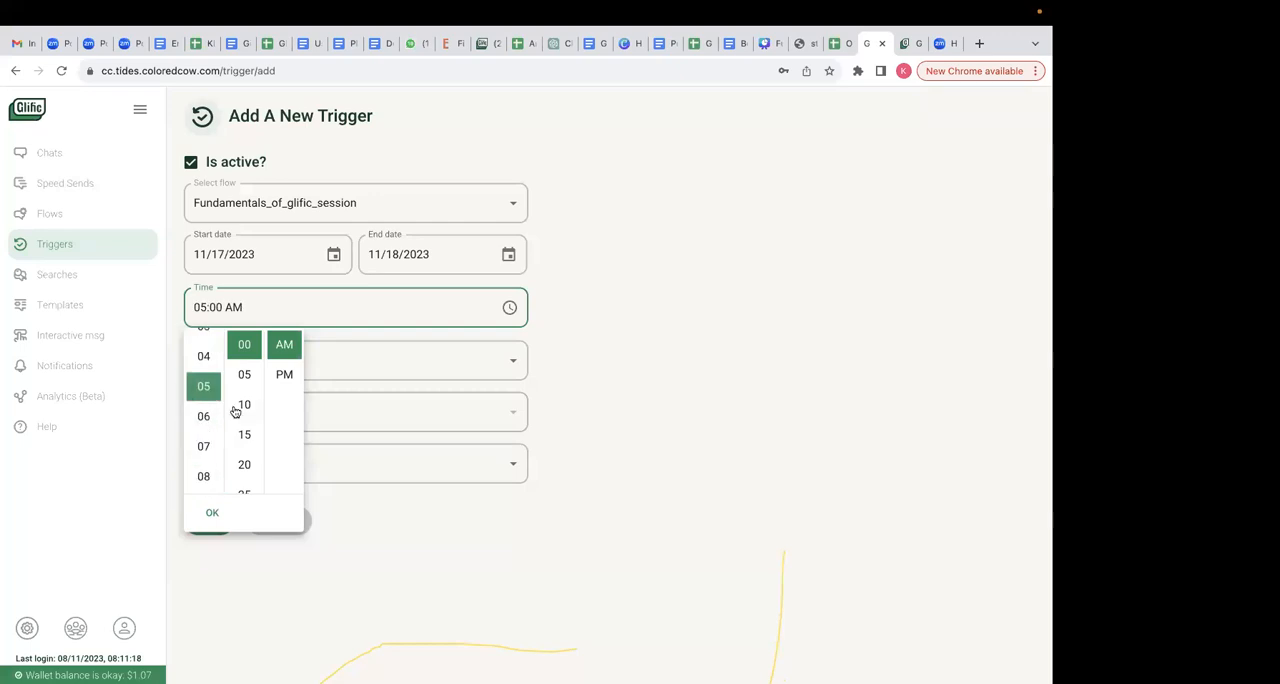
{"action": "scroll", "coordinate": [246, 468], "scroll_direction": "down", "scroll_amount": 2}
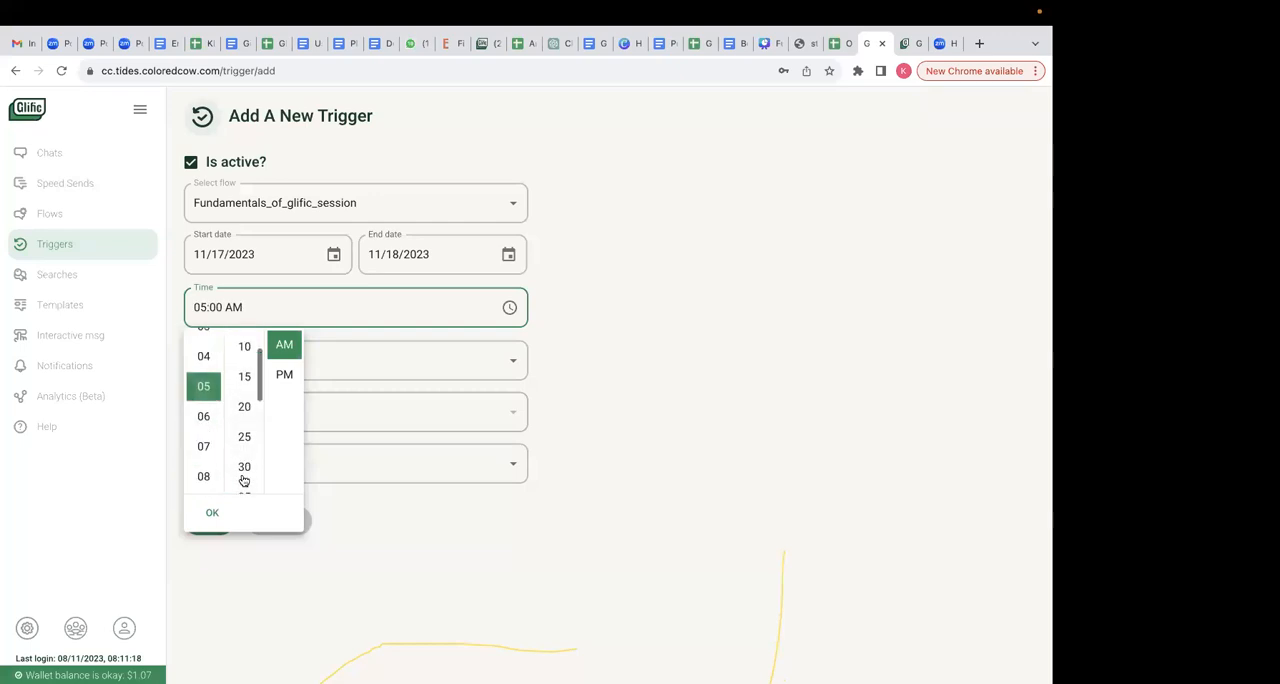
{"action": "left_click", "coordinate": [244, 466]}
{"action": "left_click", "coordinate": [620, 395]}
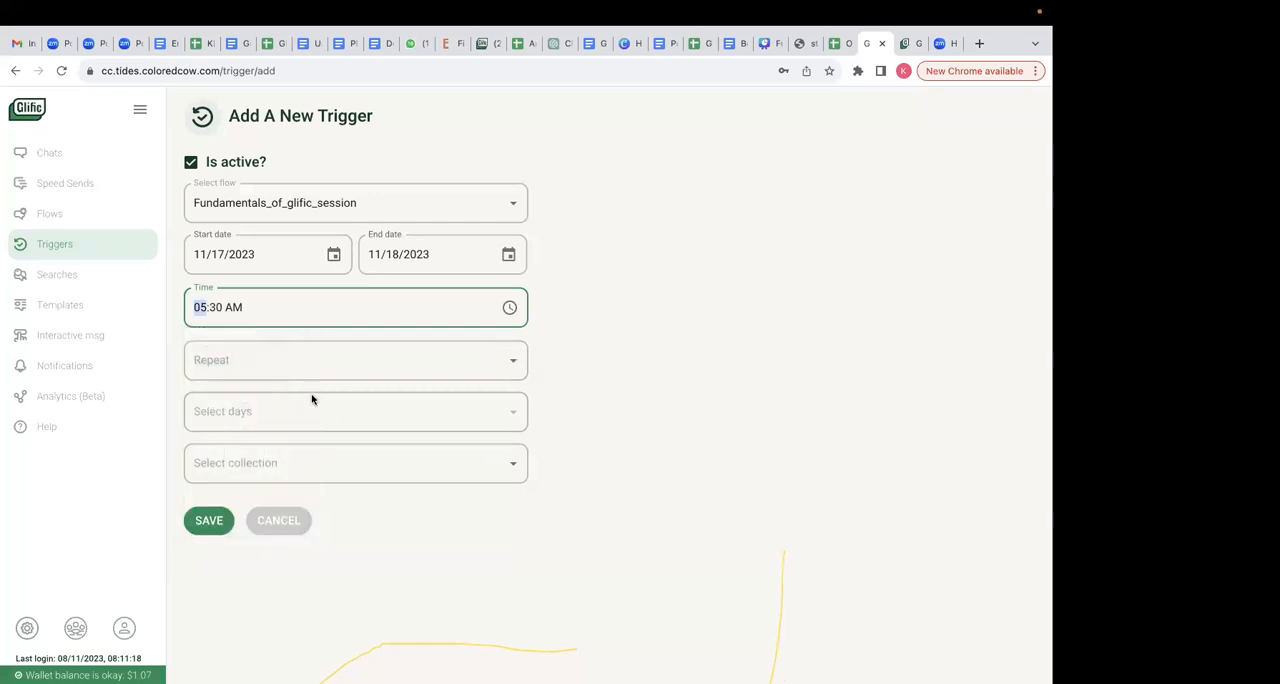
- Set the trigger to "Does not repeat" and select Agriculture_fundamentals as its collection
{"action": "left_click", "coordinate": [271, 357]}
{"action": "left_click", "coordinate": [274, 398]}
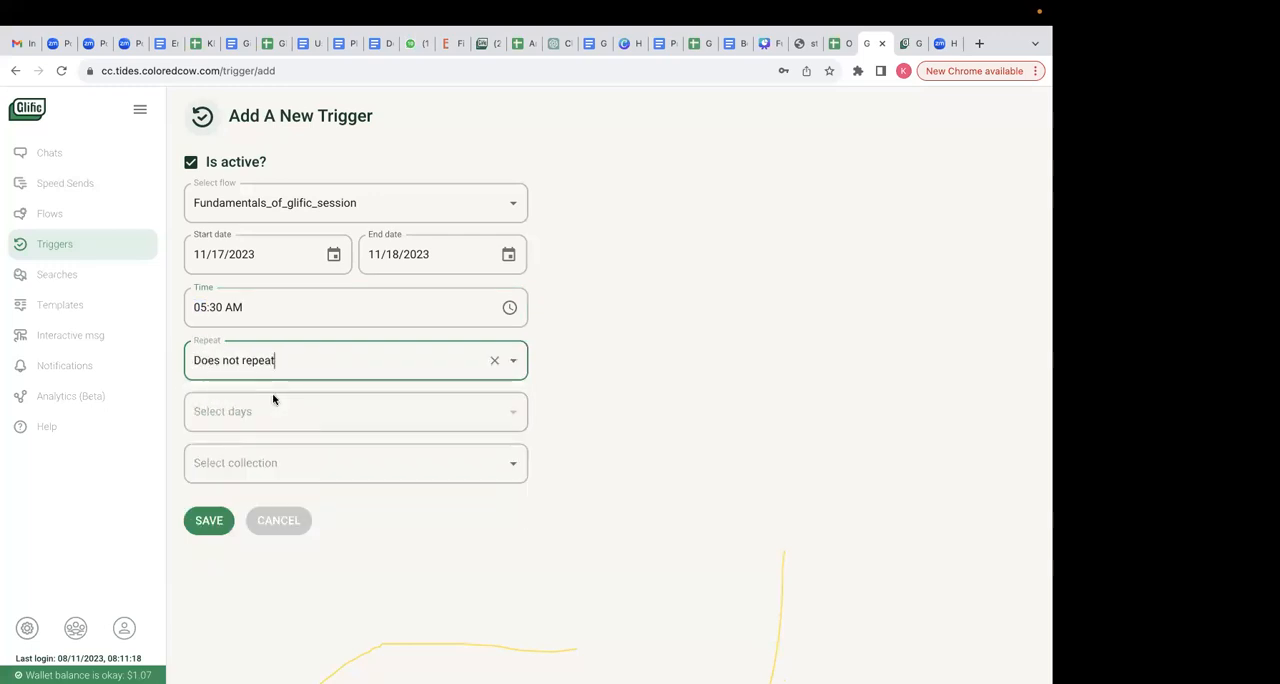
{"action": "left_click", "coordinate": [308, 468]}
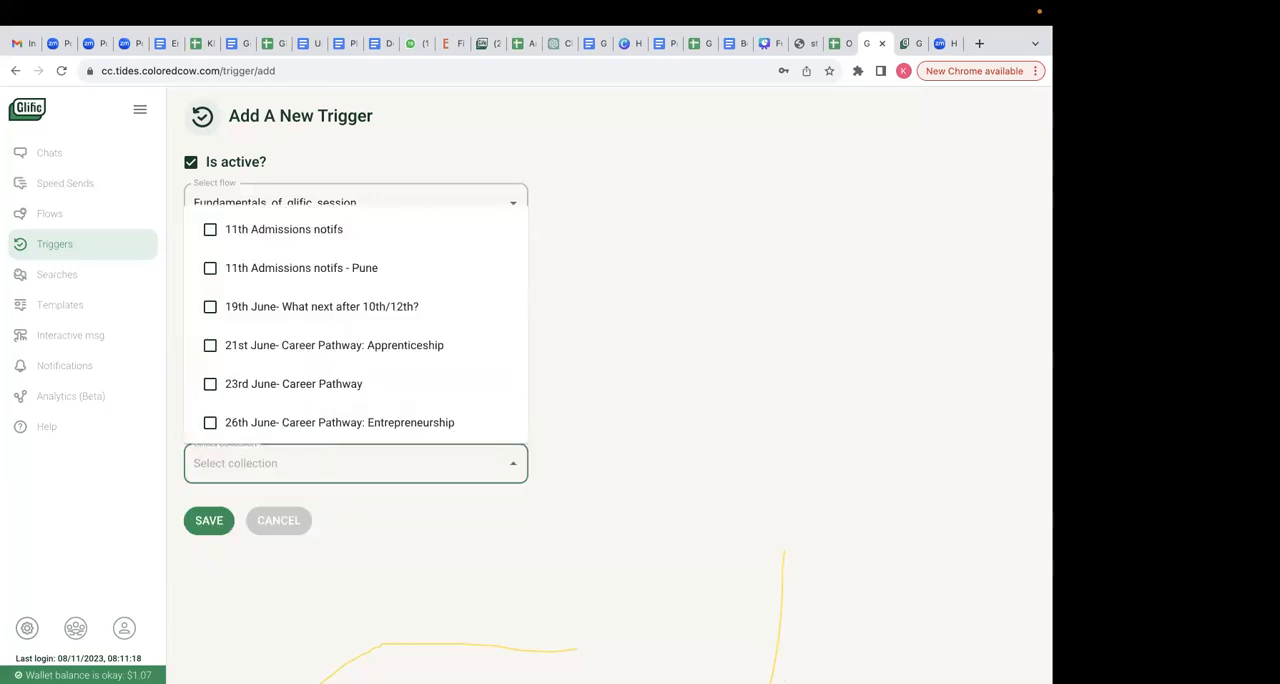
{"action": "type", "text": "agri"}
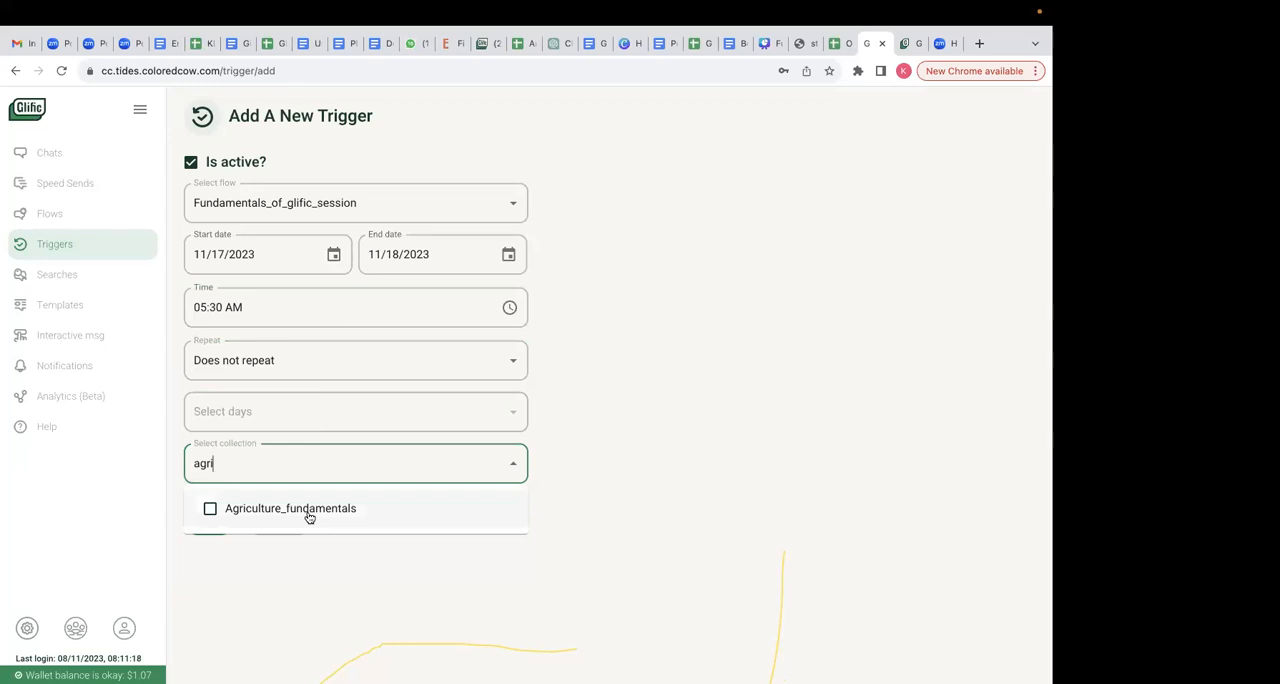
{"action": "left_click", "coordinate": [309, 512]}
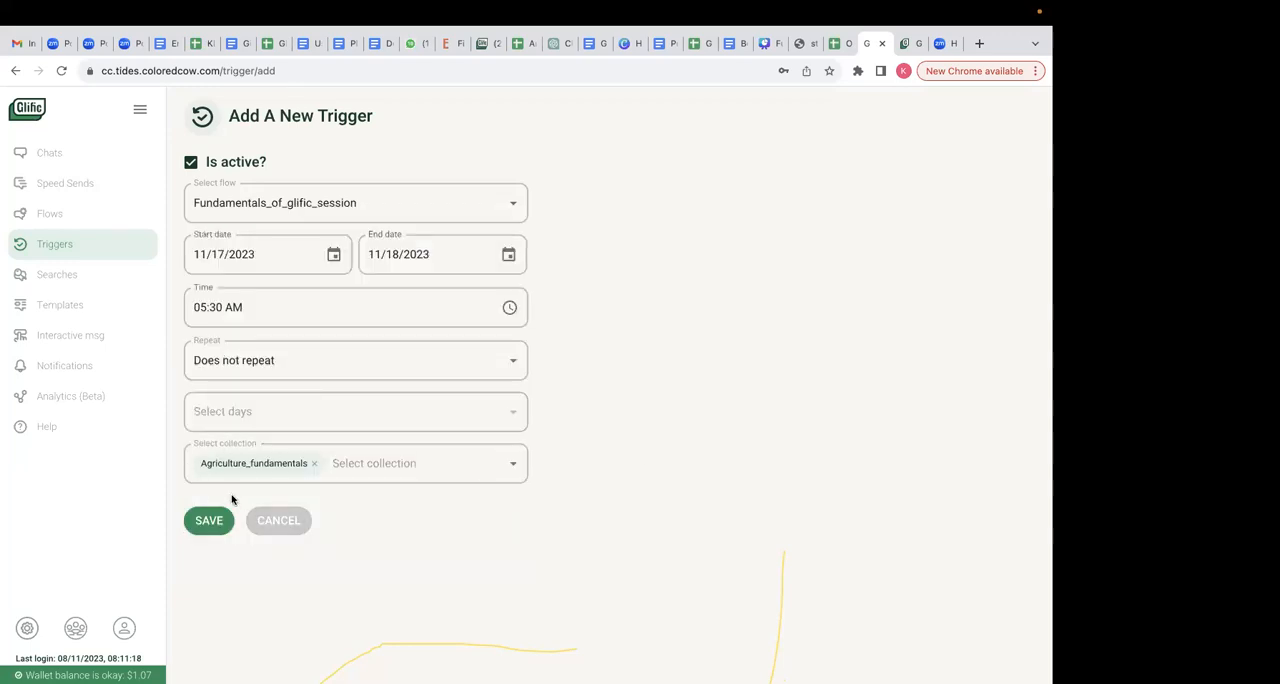